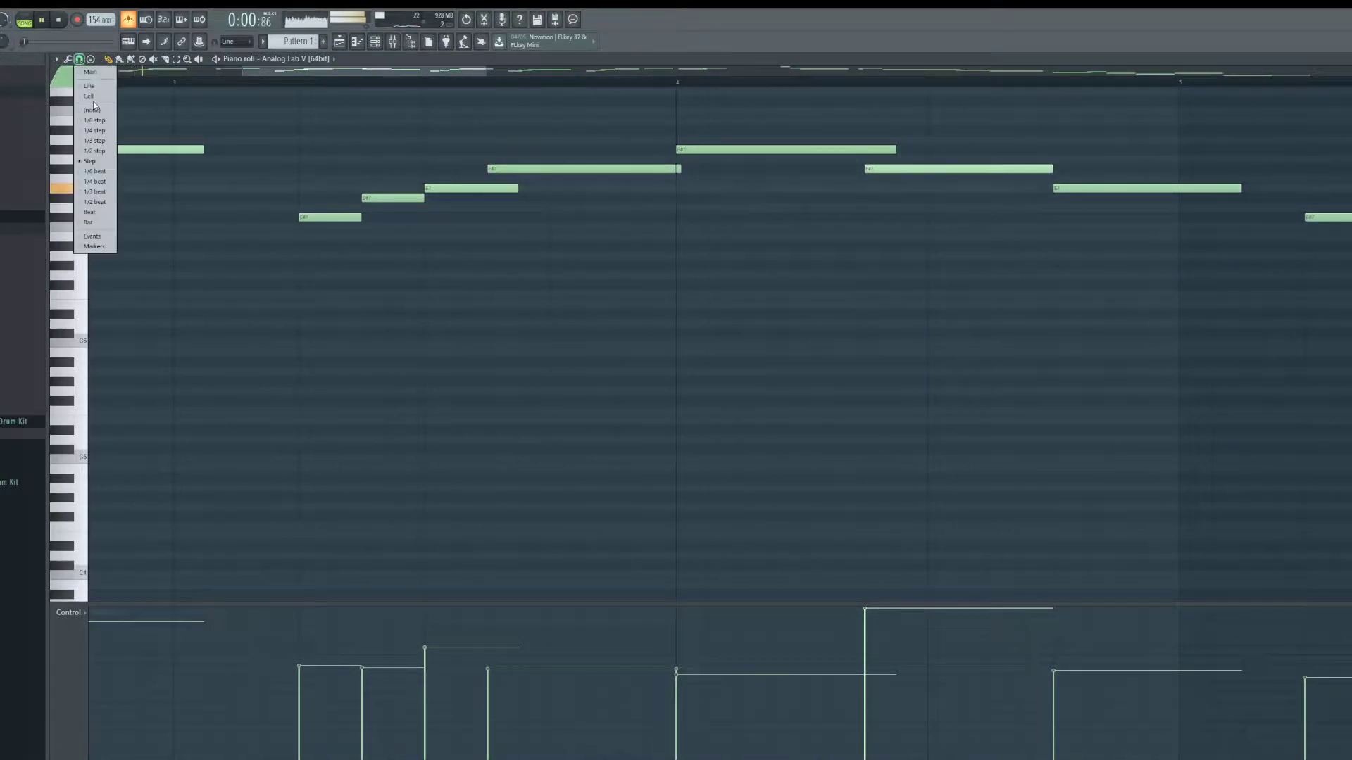
# Step: Quantize the start and end times of the melody notes and set the grid snap to Step
pyautogui.scroll(2, 921, 199)
pyautogui.hotkey('alt', 'q')
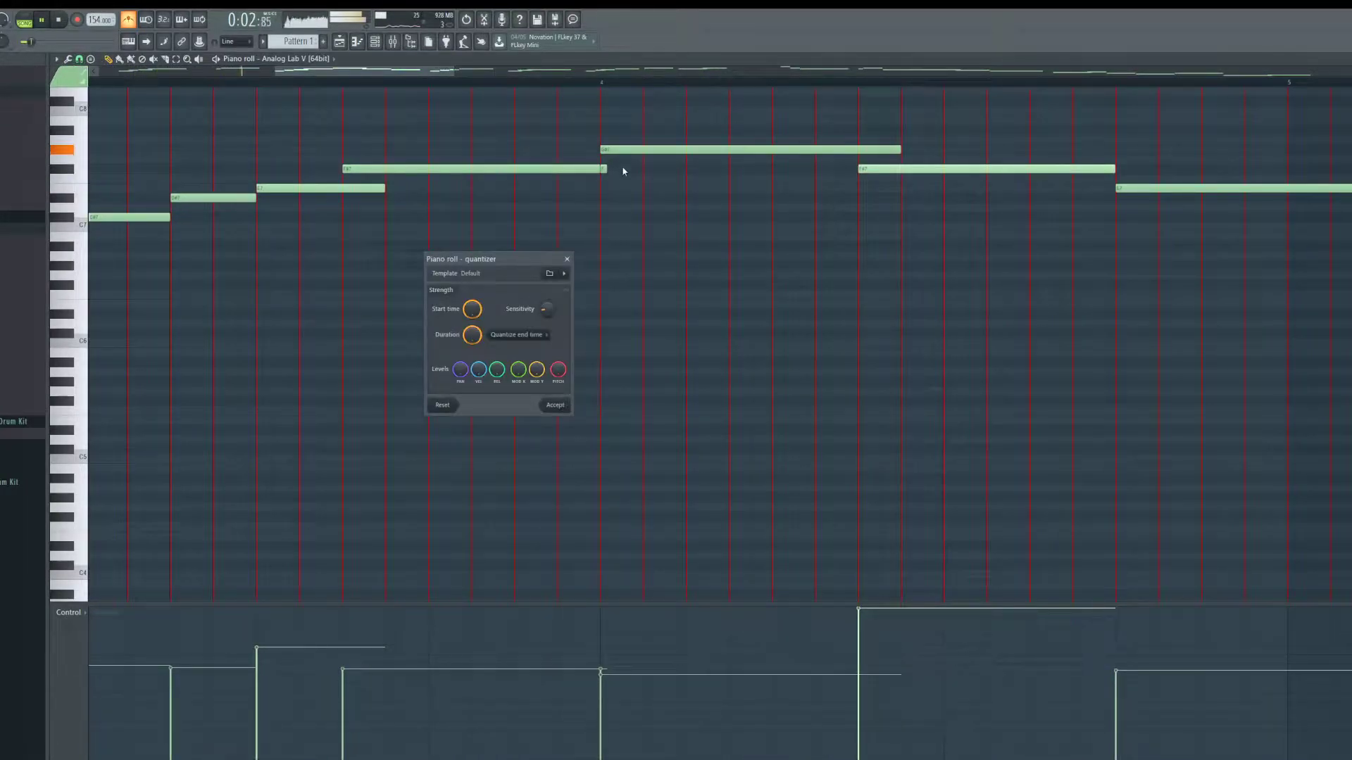
pyautogui.click(557, 408)
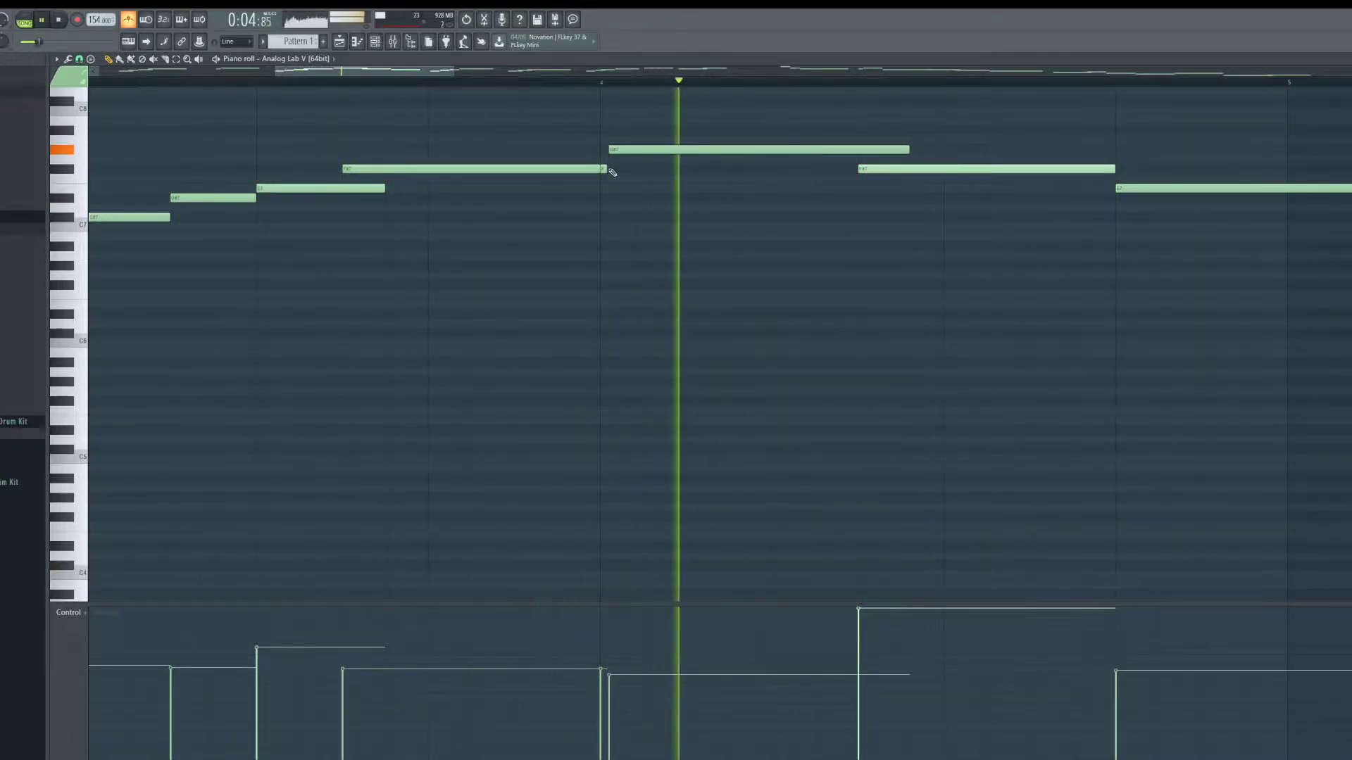
pyautogui.scroll(-3, 652, 254)
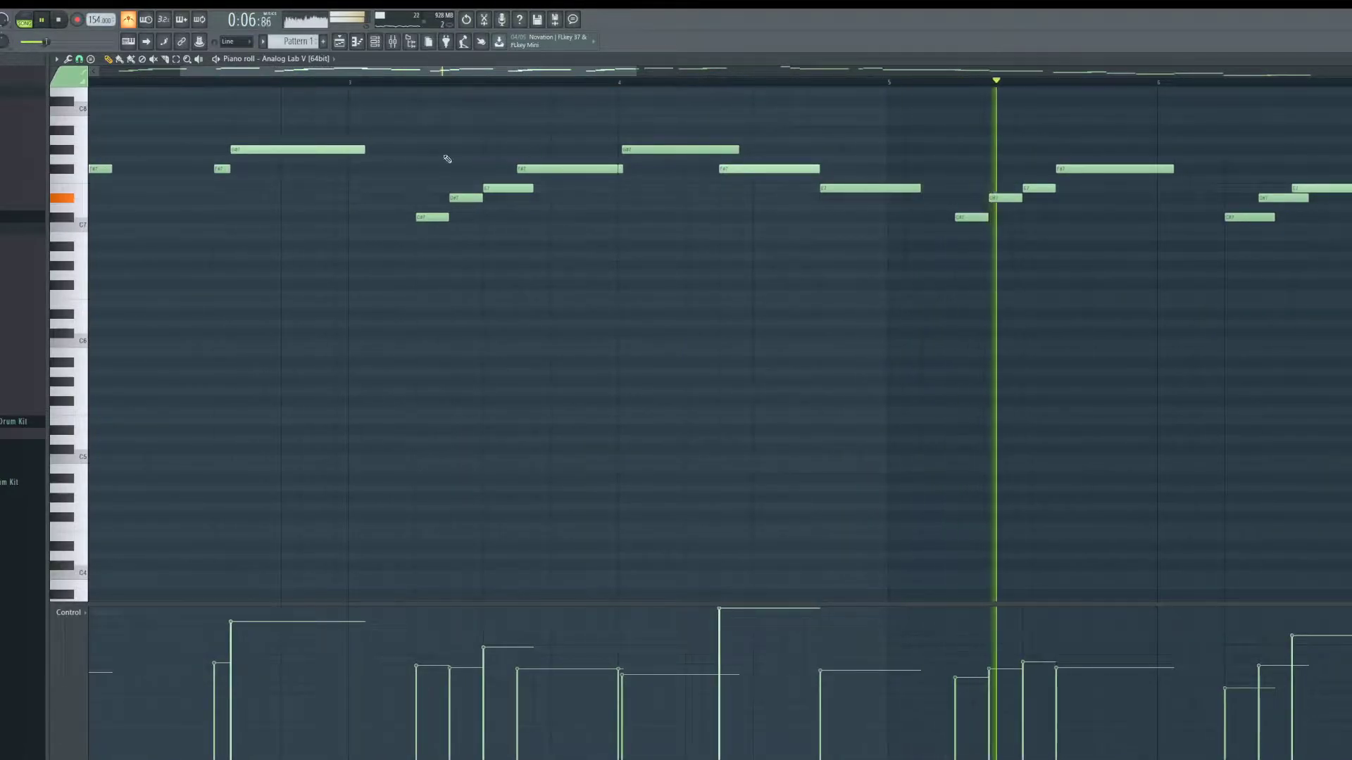
pyautogui.click(79, 59)
pyautogui.click(93, 161)
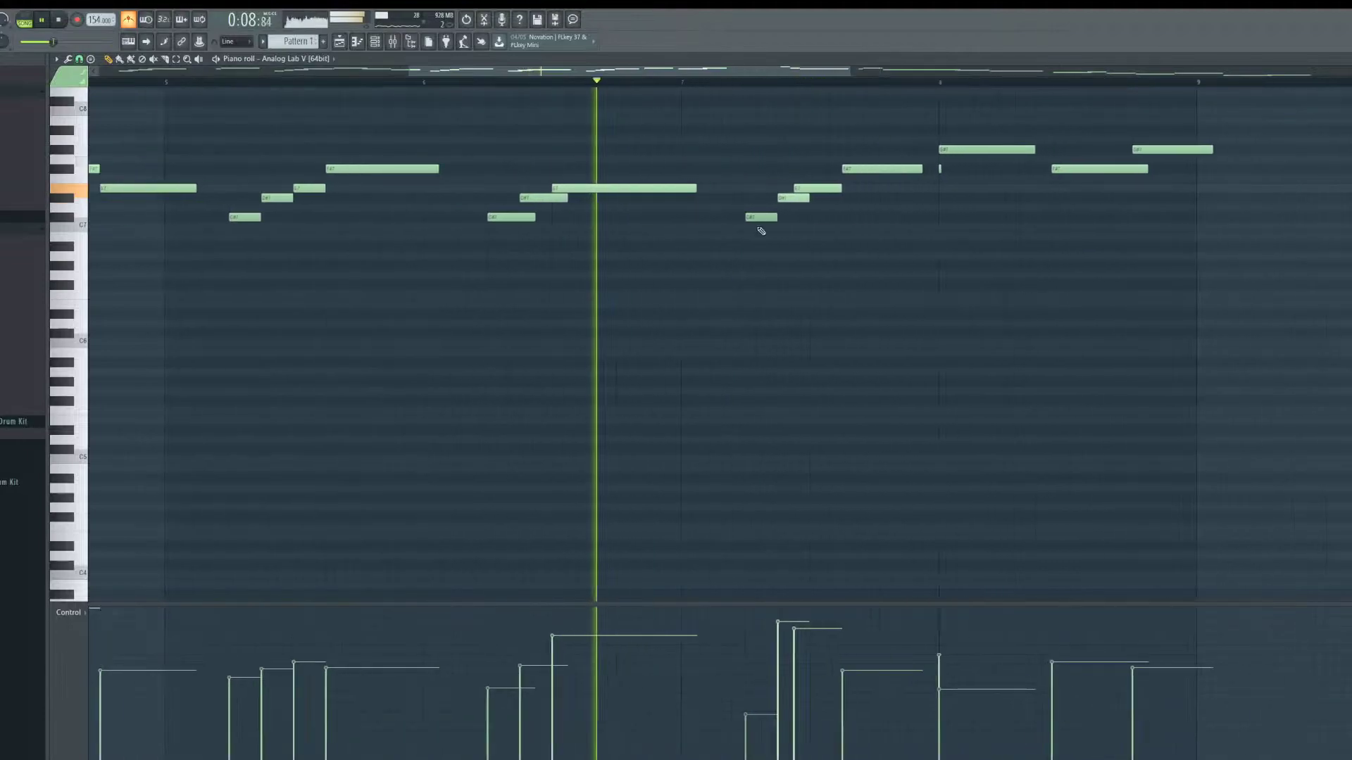
# Step: Restart playback and move the three-note phrase in bar 6 down one octave
pyautogui.press('space')
pyautogui.press('space')
pyautogui.moveTo(435, 260); pyautogui.dragTo(613, 193)
pyautogui.hotkey('ctrl', 'Down')
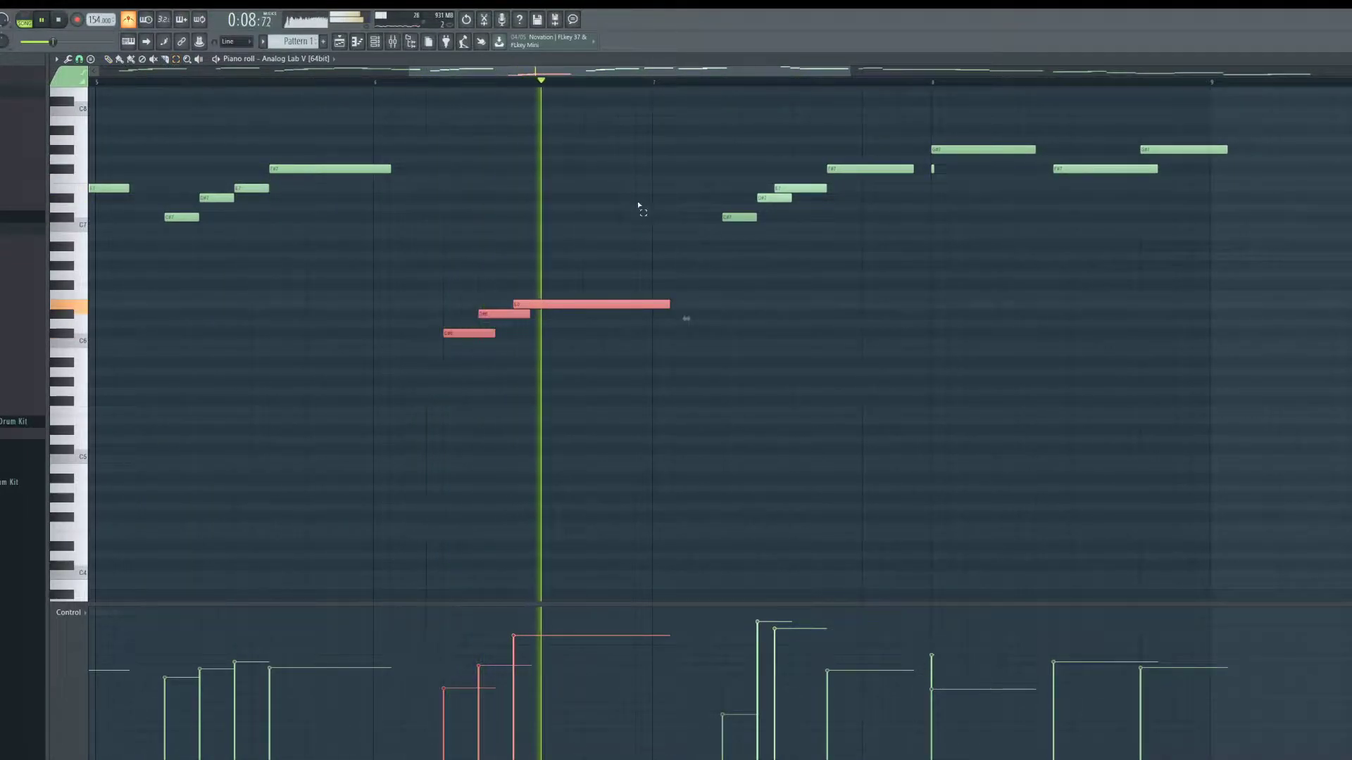
# Step: Trim the overlapping notes in the lowered phrase and in the rising phrase of bar 7 so each ends where the next begins
pyautogui.hotkey('ctrl', 'd')
pyautogui.moveTo(528, 314); pyautogui.dragTo(482, 334)
pyautogui.scroll(-4, 637, 370)
pyautogui.scroll(3, 845, 325)
pyautogui.scroll(2, 531, 218)
pyautogui.moveTo(527, 198); pyautogui.dragTo(504, 198)
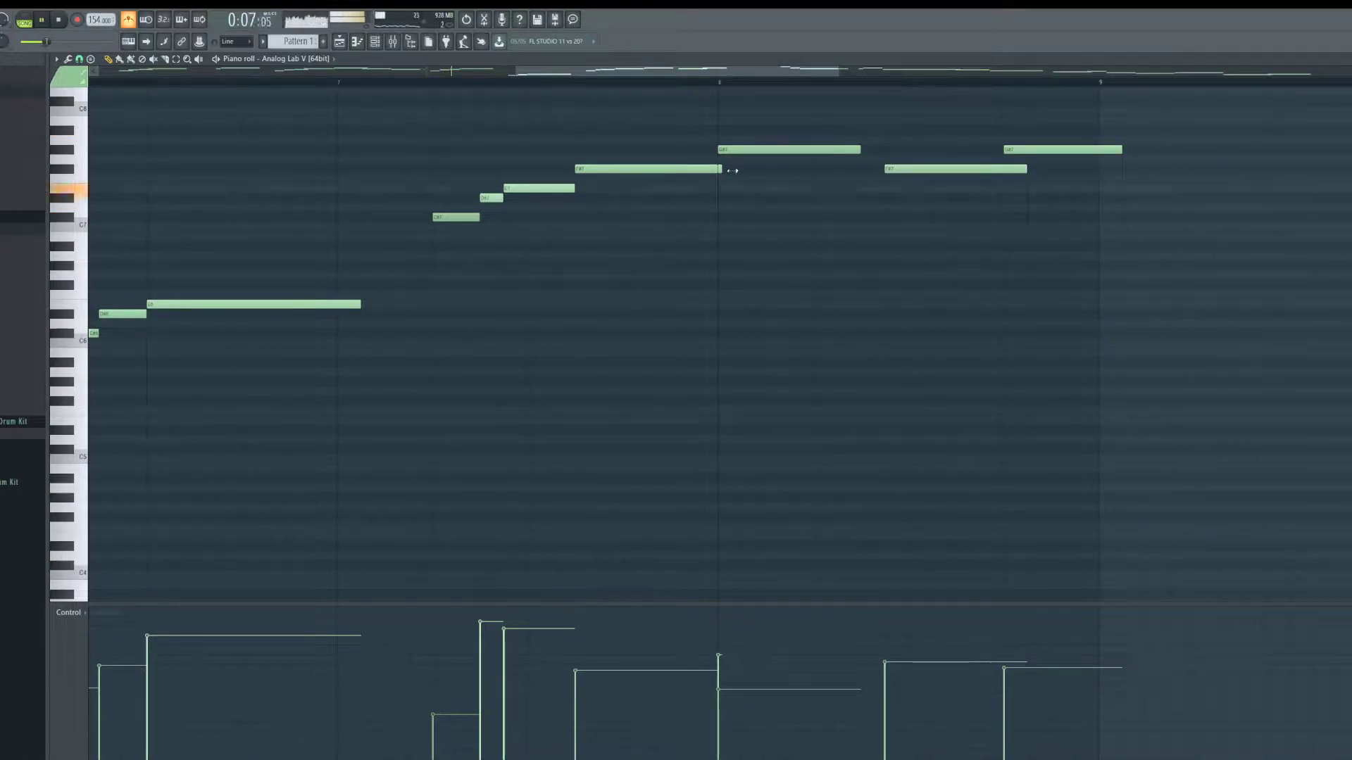
# Step: Turn off grid snapping and adjust the melody around bar 8: lengthen the tiny note, delay the high note slightly, and move its follower earlier
pyautogui.click(92, 111)
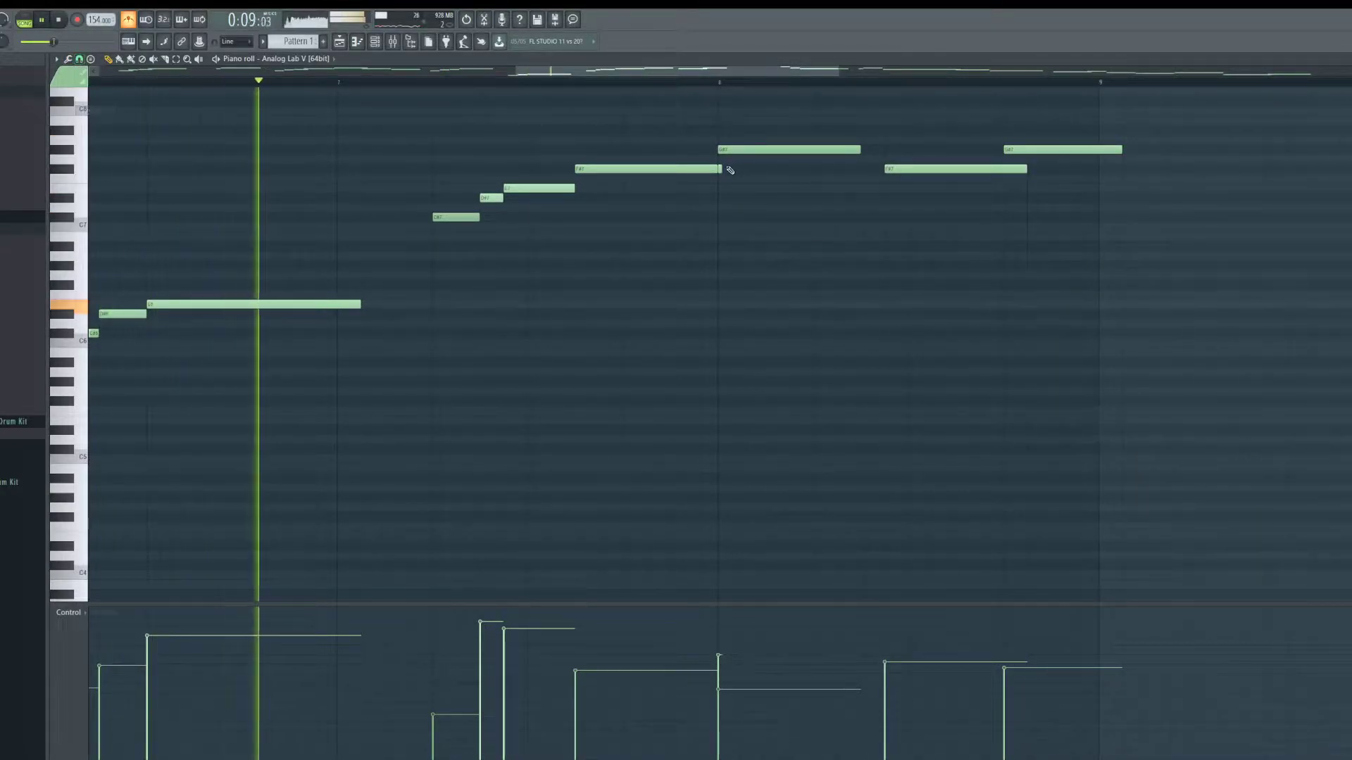
pyautogui.moveTo(721, 169); pyautogui.dragTo(785, 149)
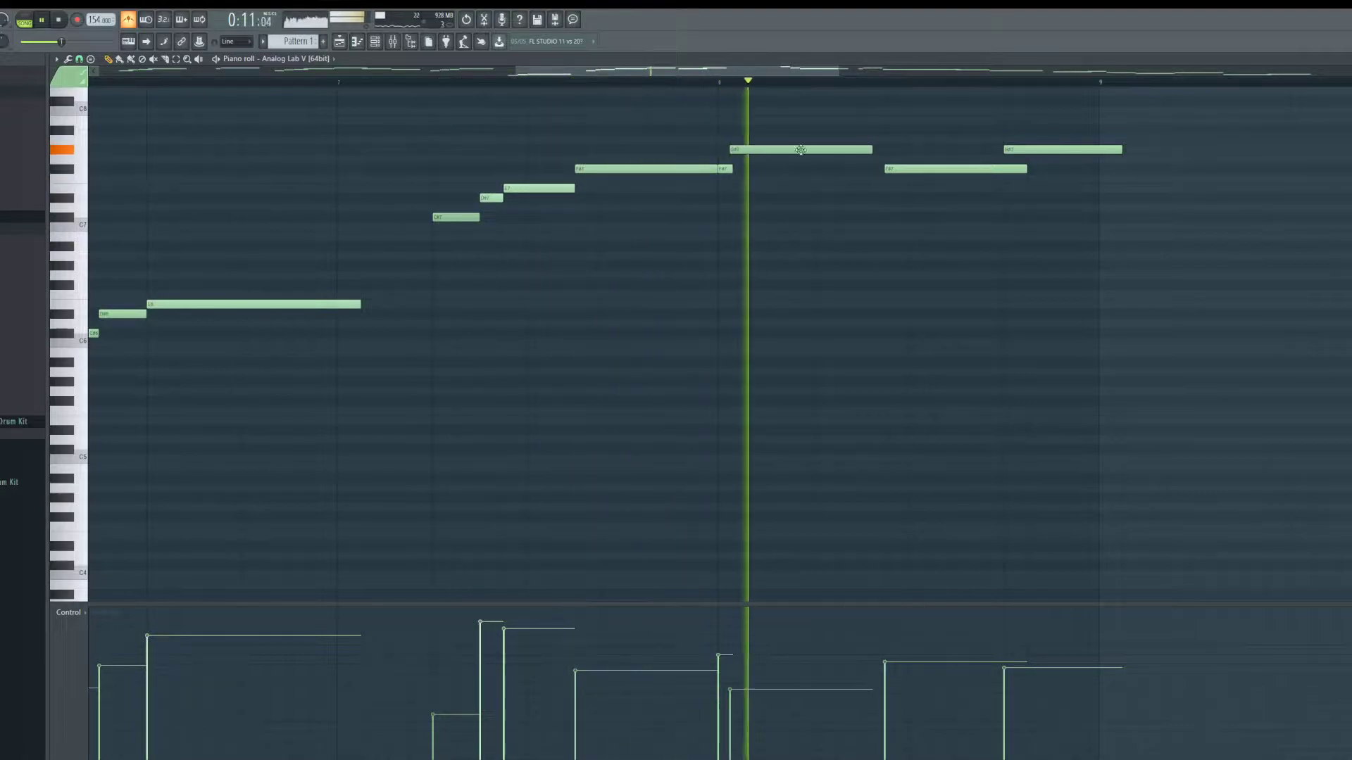
pyautogui.moveTo(908, 166); pyautogui.dragTo(887, 166)
# Step: Restart playback, add an E7 note at the start of bar 9, and lengthen it
pyautogui.scroll(-3, 929, 190)
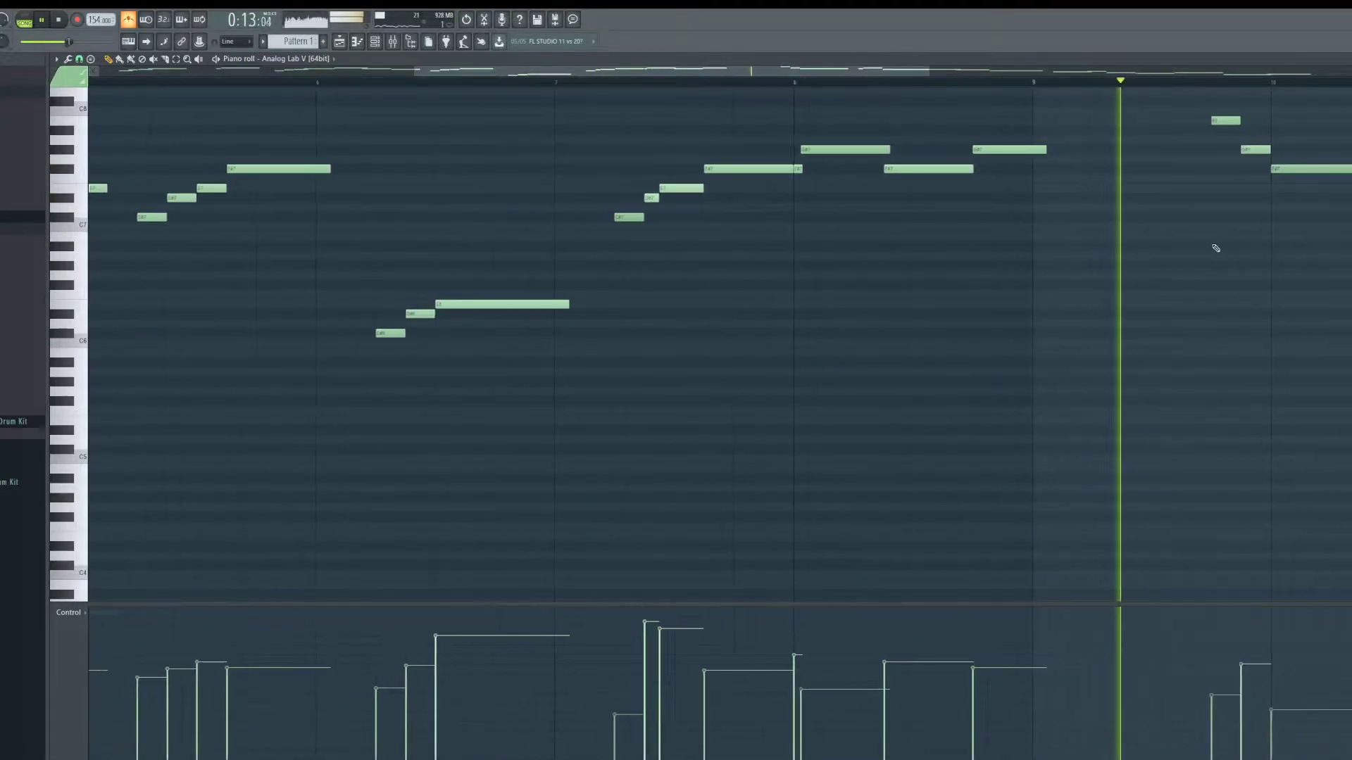
pyautogui.scroll(1, 1225, 246)
pyautogui.press('space')
pyautogui.click(1001, 218)
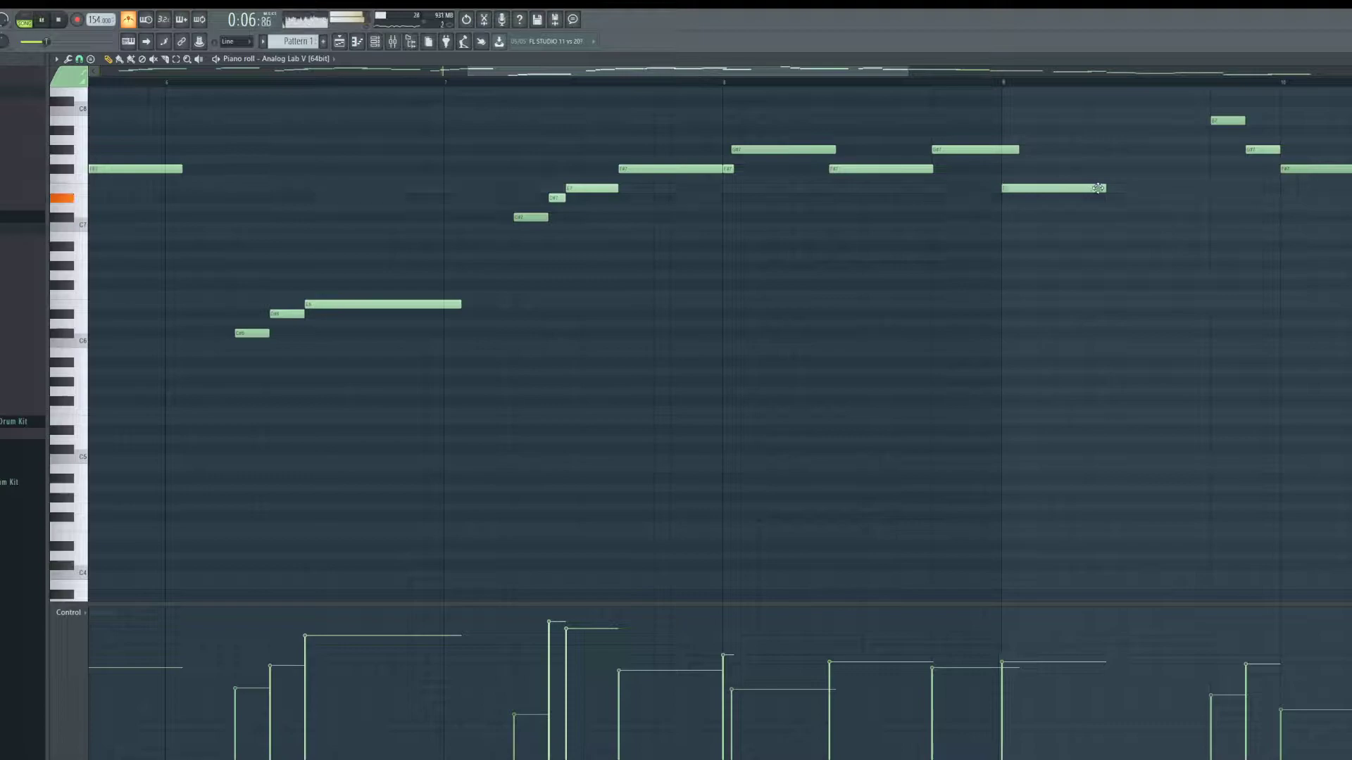
pyautogui.scroll(-4, 1094, 395)
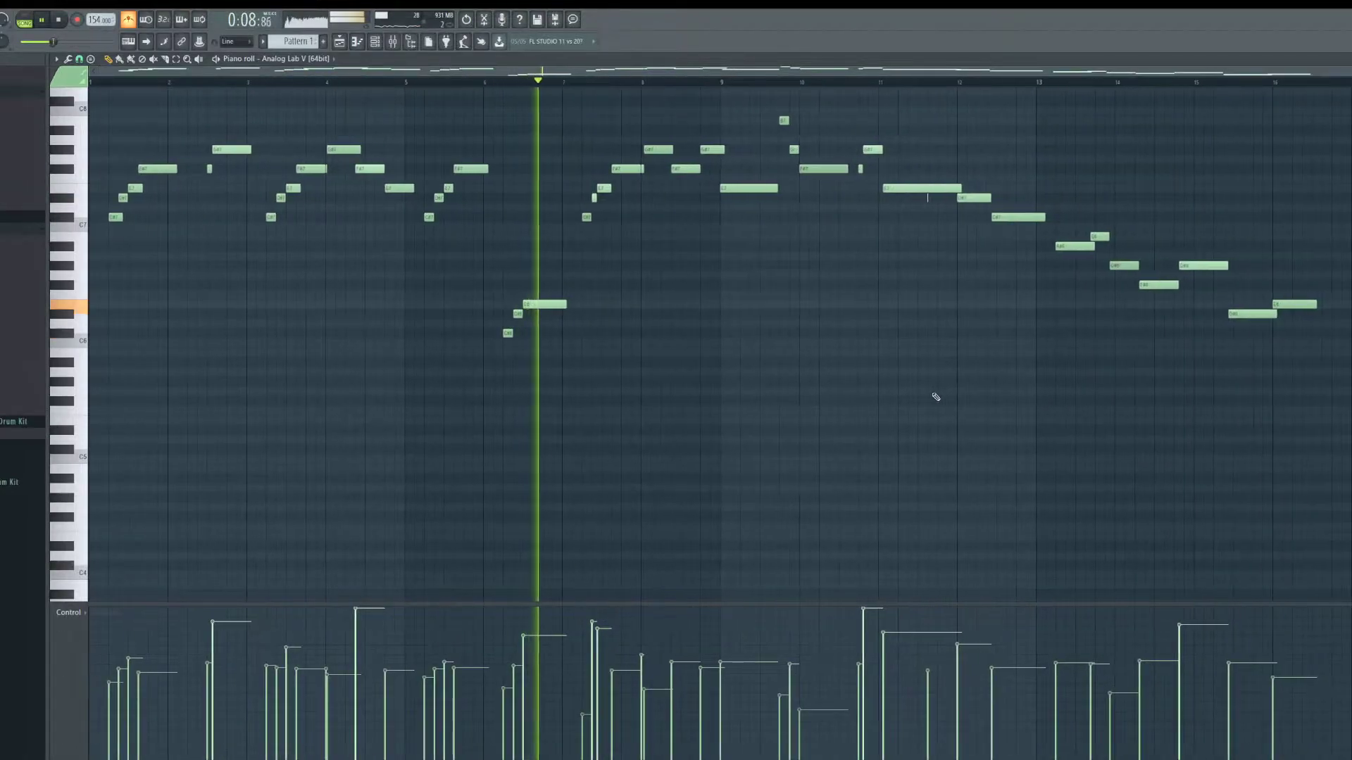
pyautogui.scroll(4, 770, 371)
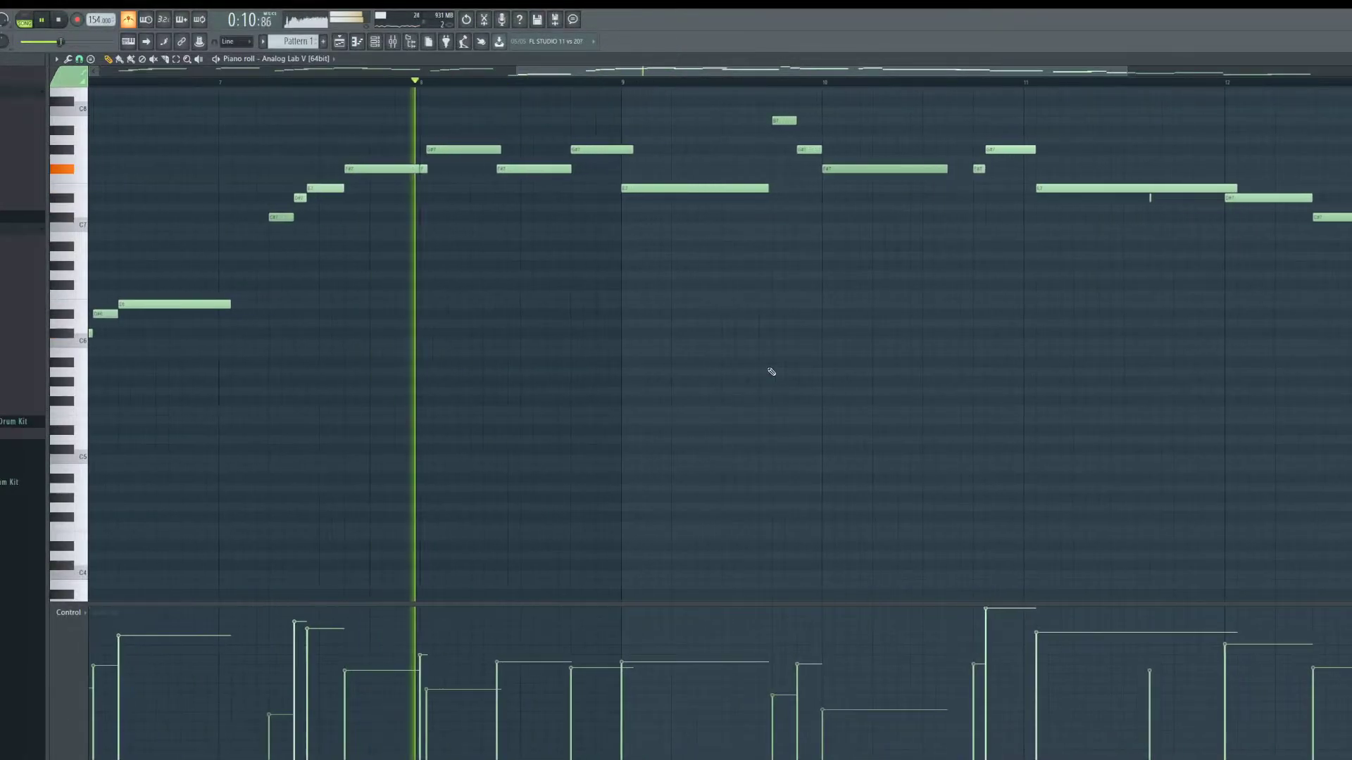
# Step: Delete the tiny stray note beneath the long note in bar 11
pyautogui.scroll(-3, 1140, 366)
pyautogui.scroll(4, 622, 335)
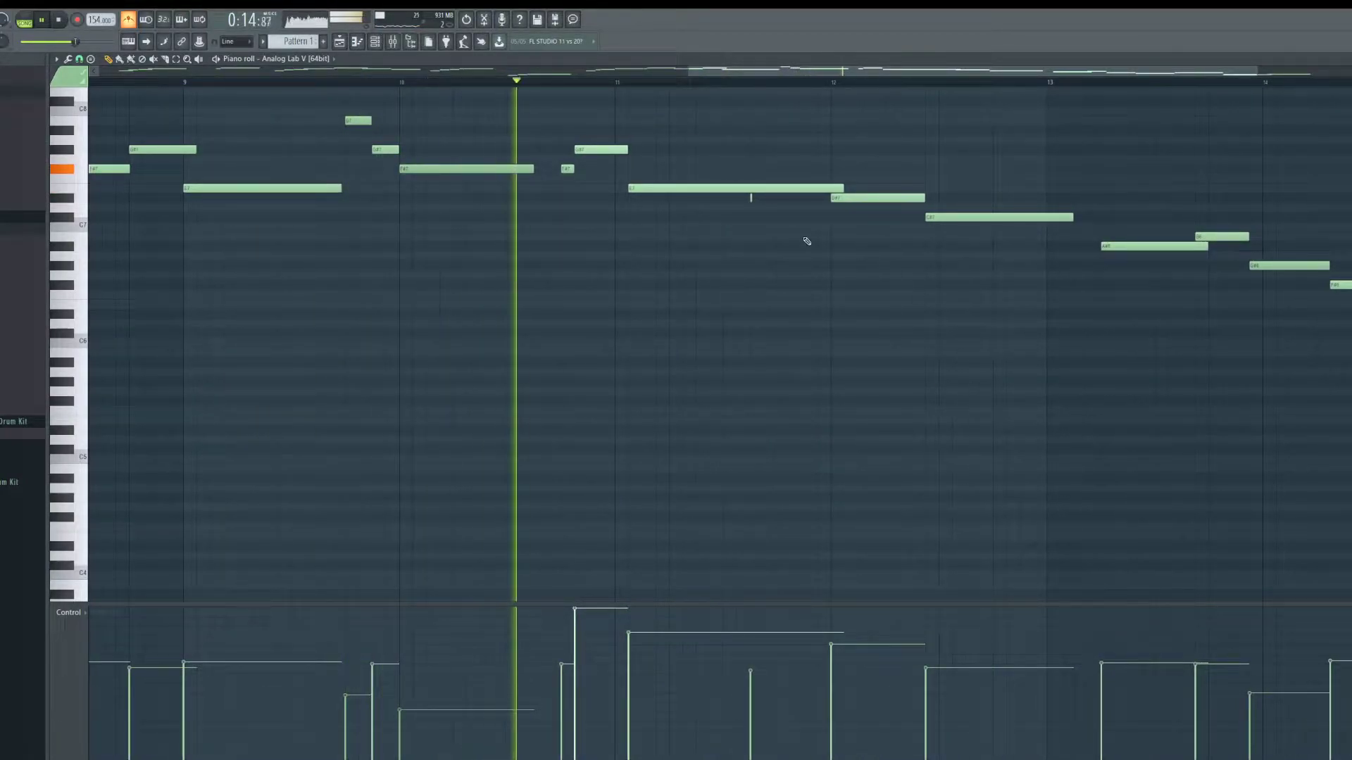
pyautogui.scroll(2, 767, 202)
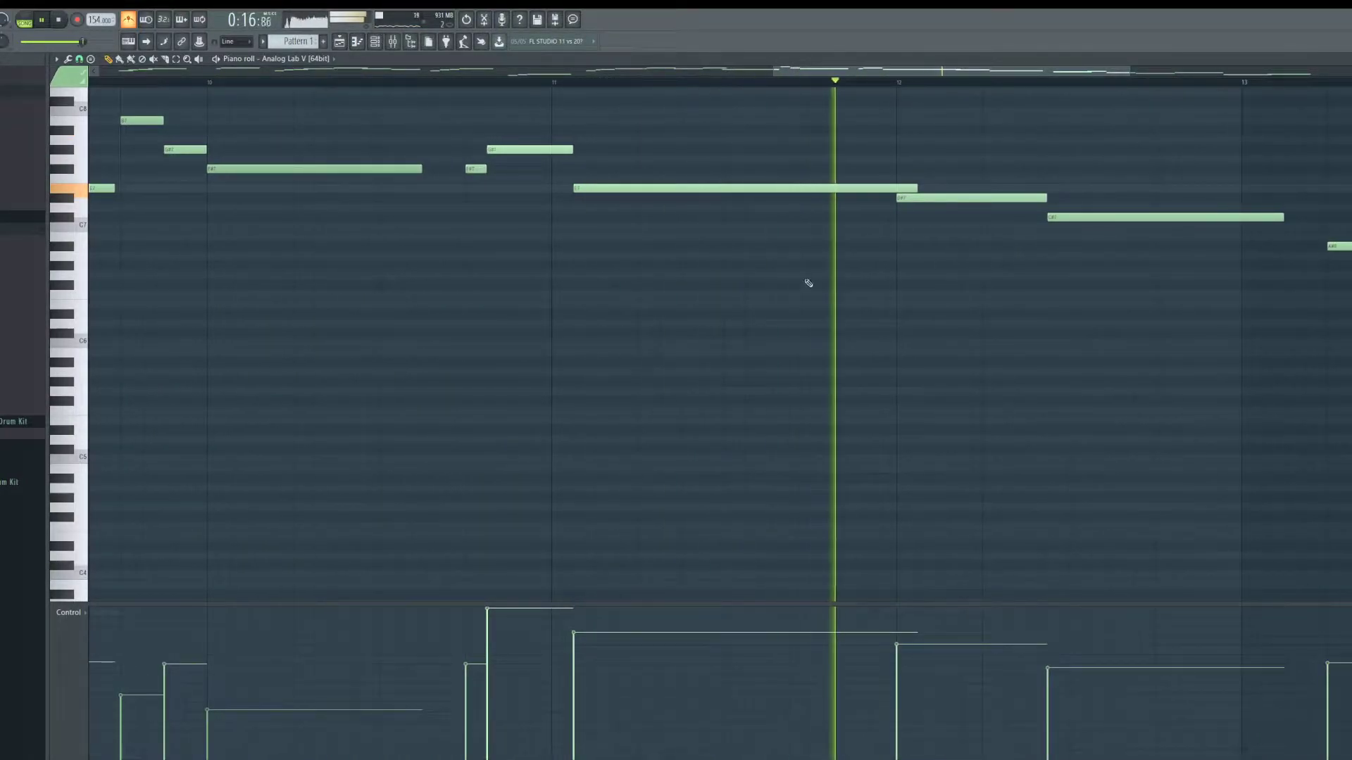
# Step: Trim and shift the descending notes in bars 12 to 15 so they follow one another without overlapping
pyautogui.scroll(-3, 837, 280)
pyautogui.scroll(3, 1056, 278)
pyautogui.moveTo(637, 217); pyautogui.dragTo(575, 200)
pyautogui.moveTo(1063, 237); pyautogui.dragTo(1083, 237)
pyautogui.scroll(-2, 1067, 311)
pyautogui.scroll(1, 1073, 317)
pyautogui.moveTo(903, 263); pyautogui.dragTo(1004, 282)
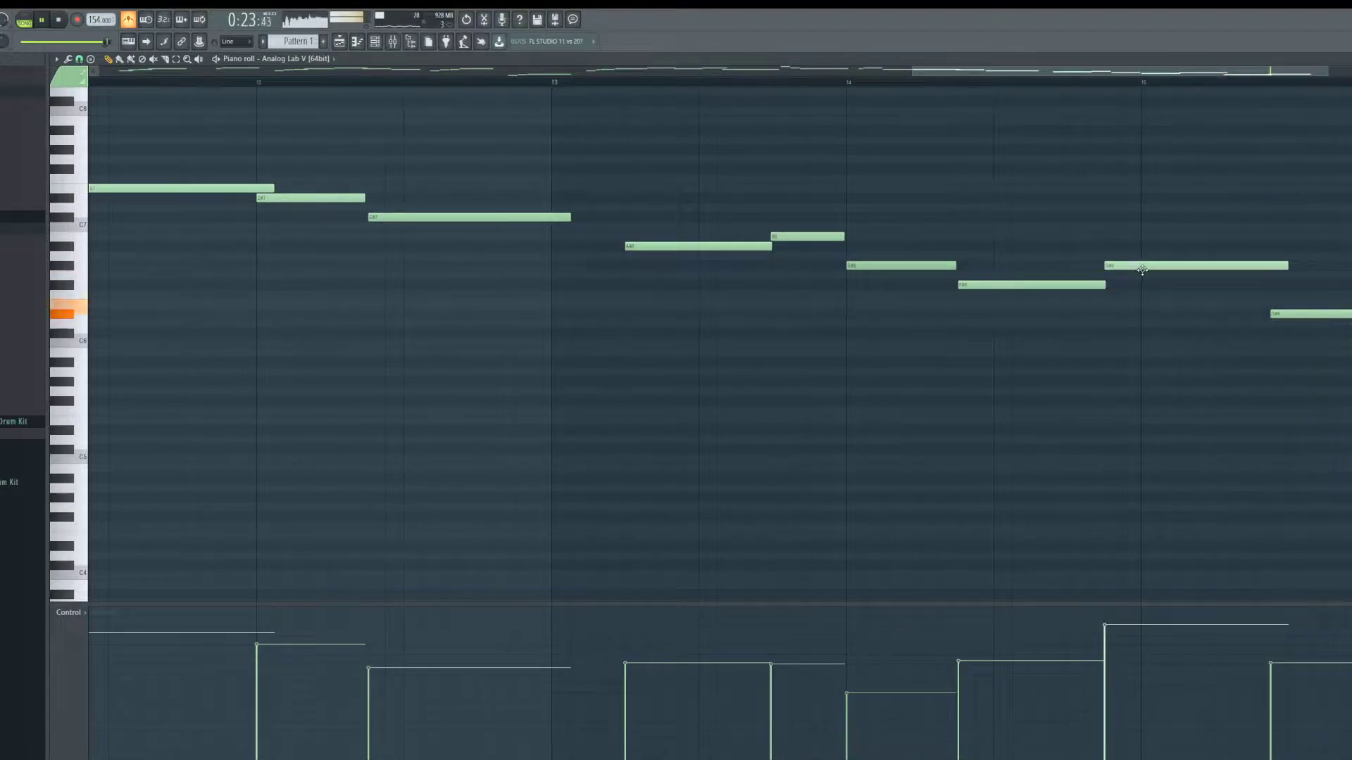
pyautogui.moveTo(1142, 271); pyautogui.dragTo(1145, 270)
# Step: Delete the low note before bar 16 and extend the final note over its place to near the end of bar 16
pyautogui.scroll(-2, 1154, 285)
pyautogui.scroll(2, 1092, 306)
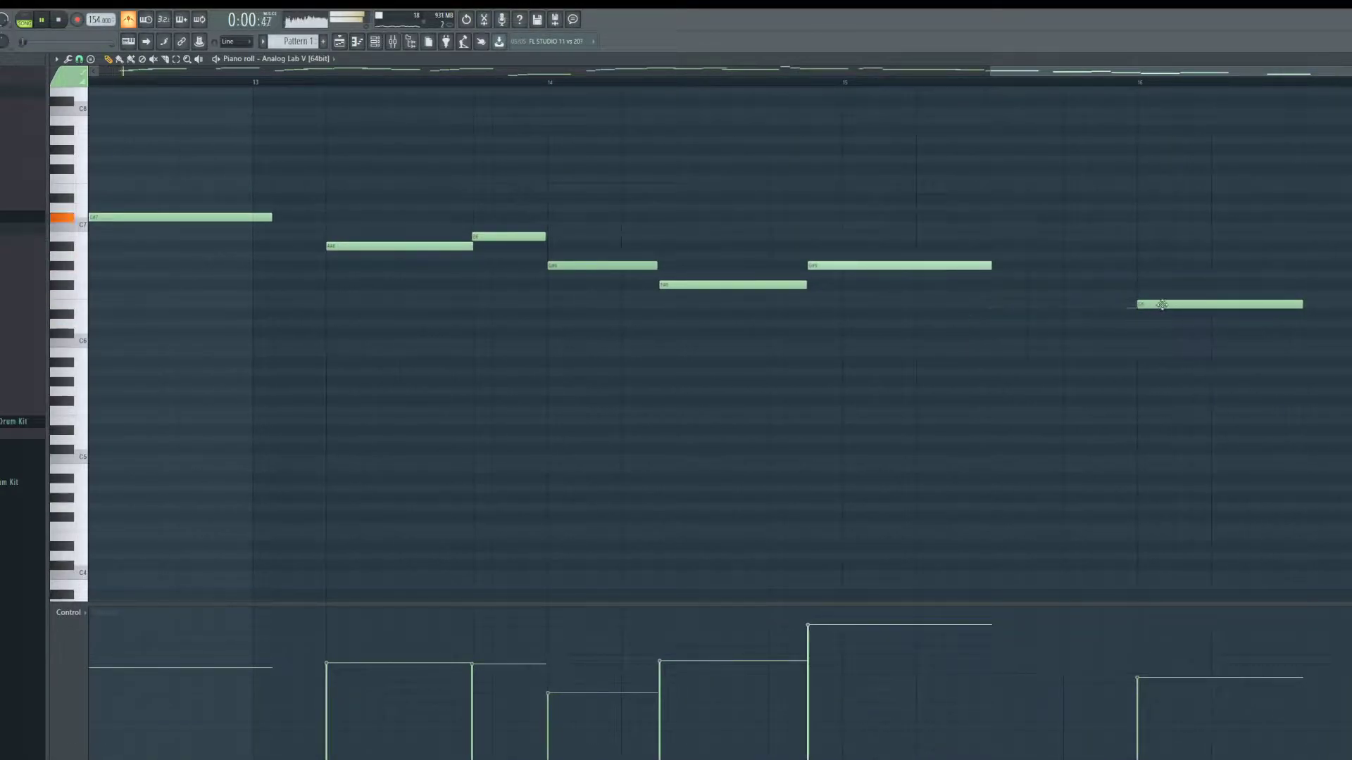
pyautogui.scroll(-5, 1156, 462)
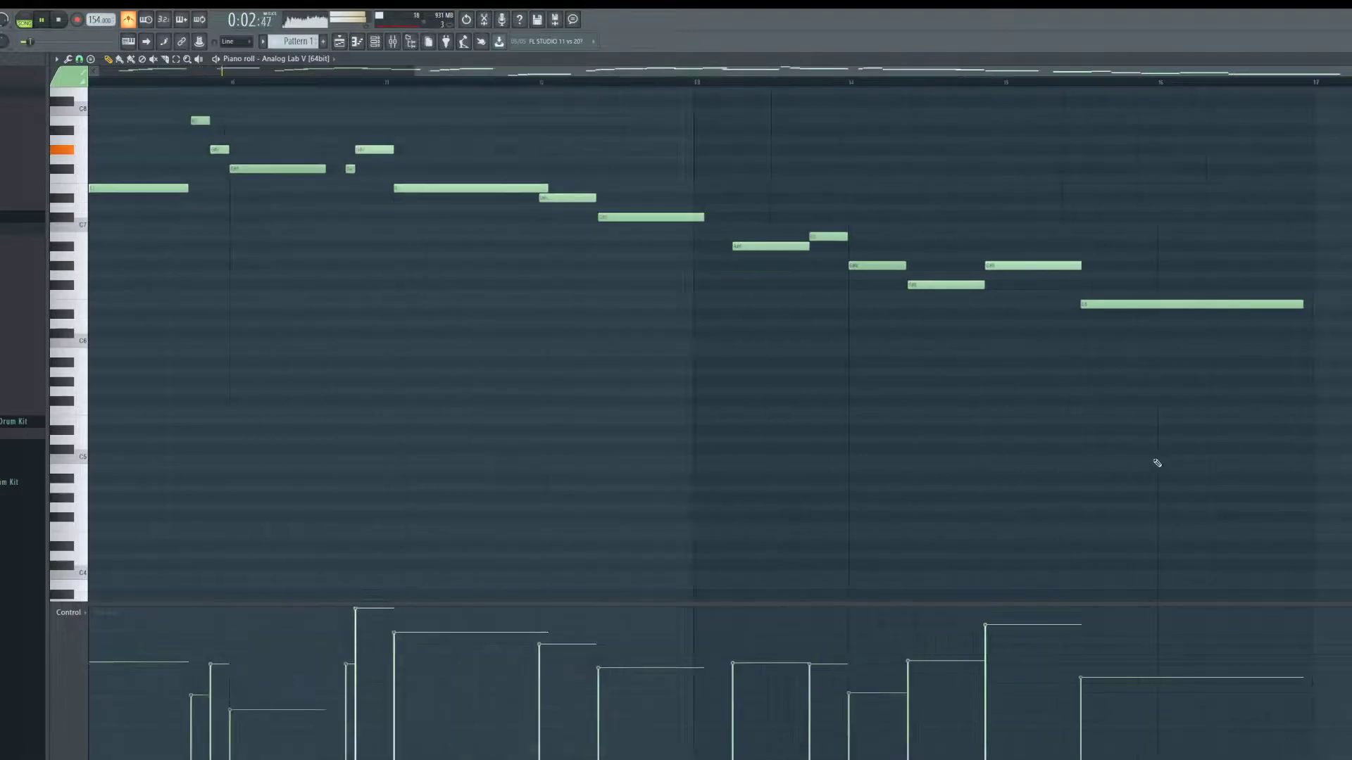
# Step: Clone the audio loop channel in the channel rack
pyautogui.press('F6')
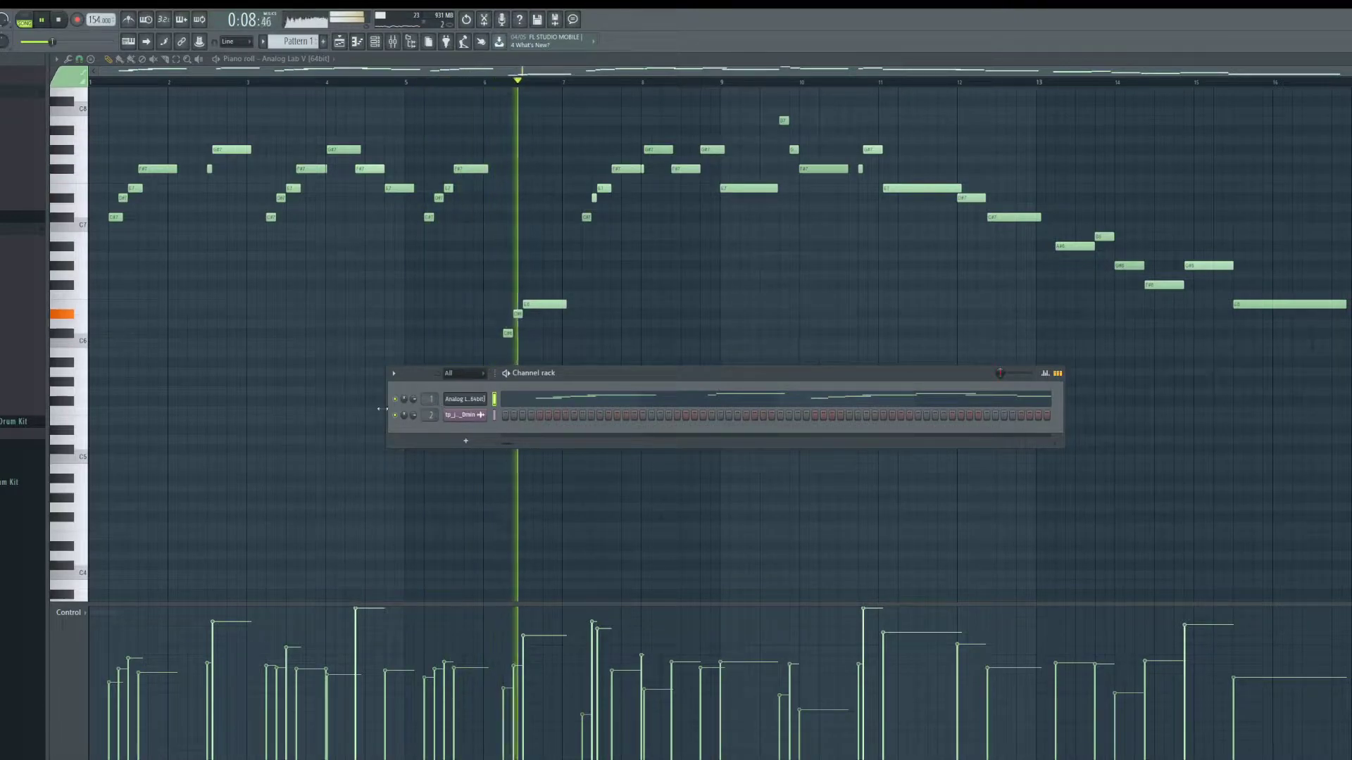
pyautogui.rightClick(476, 424)
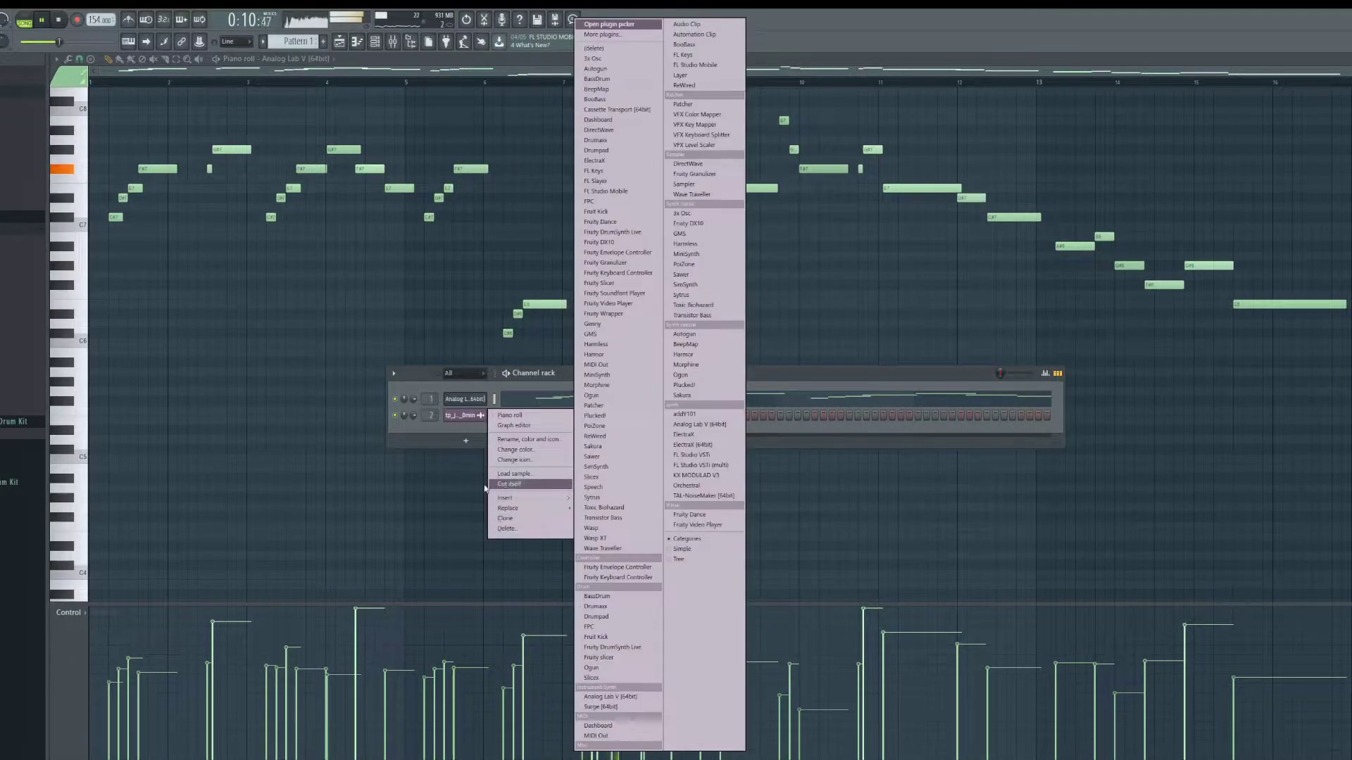
pyautogui.click(506, 519)
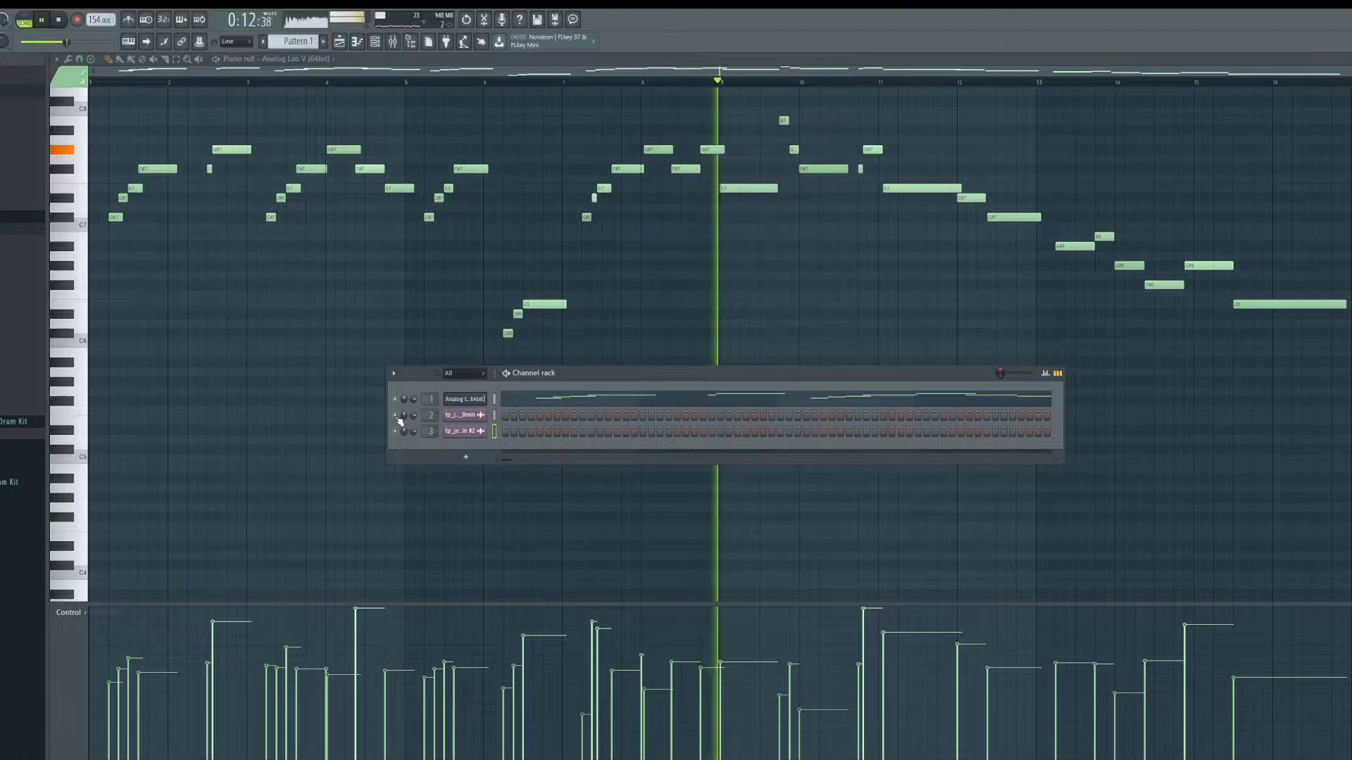
# Step: Place the cloned audio loop in the playlist on track 3, aligned to the start of bar 1, and restart playback
pyautogui.click(479, 436)
pyautogui.click(340, 42)
pyautogui.click(466, 191)
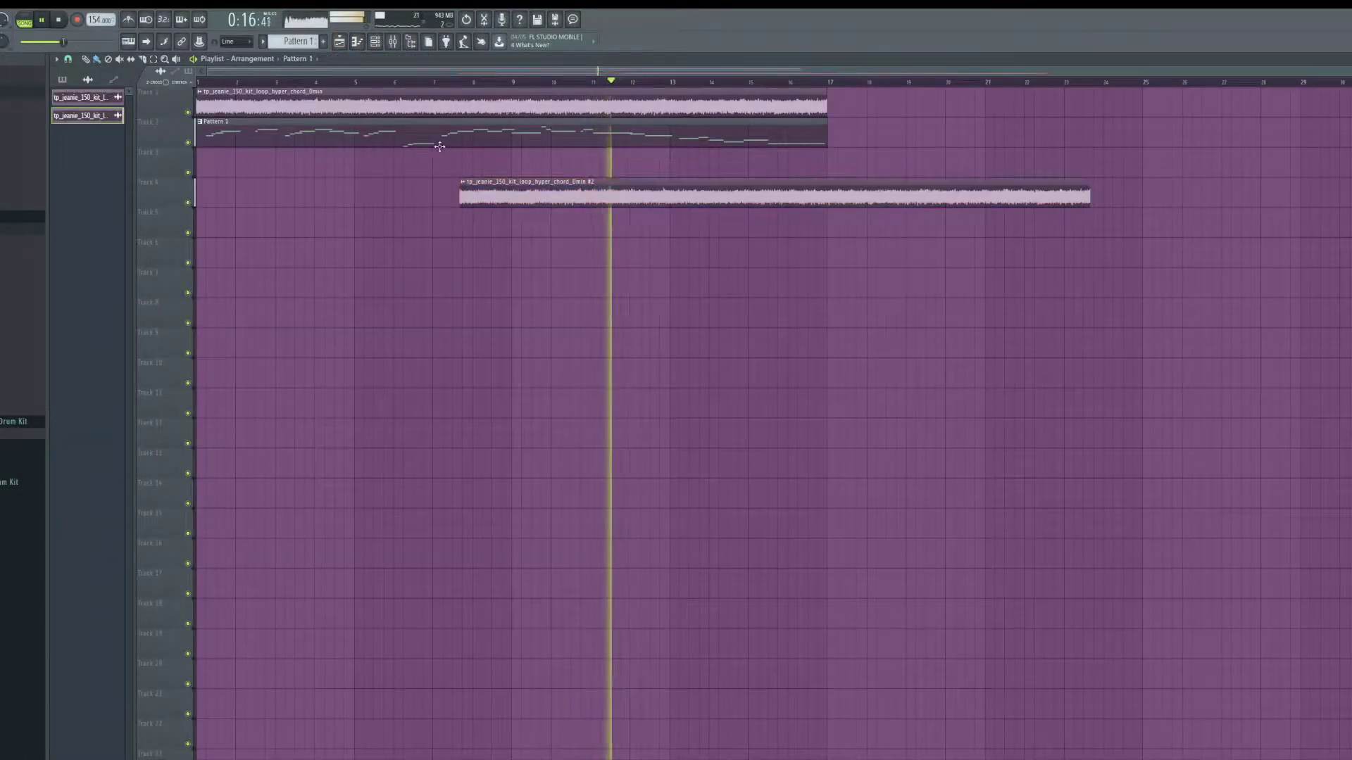
pyautogui.moveTo(485, 185); pyautogui.dragTo(215, 162)
pyautogui.press('space')
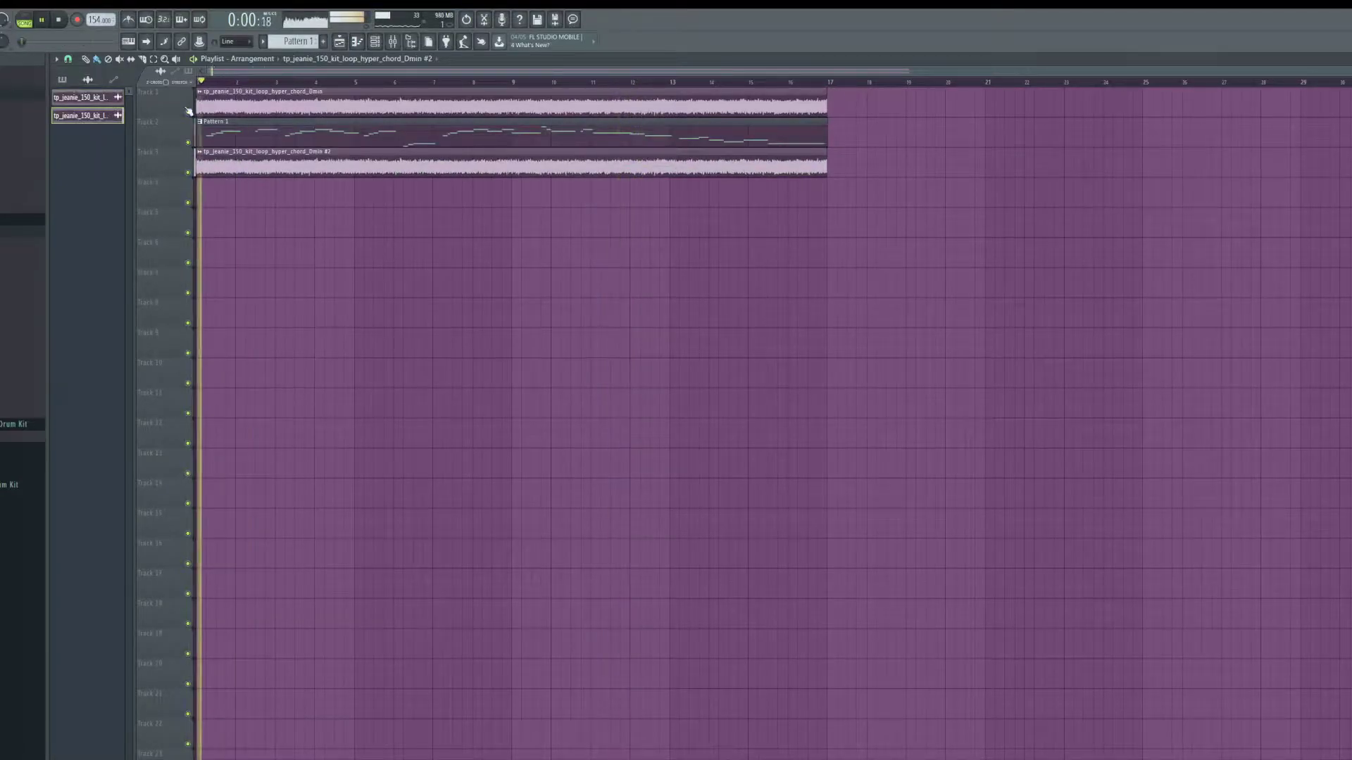
# Step: Load Fruity Parametric EQ 2 into the second effect slot of mixer insert 3
pyautogui.press('F9')
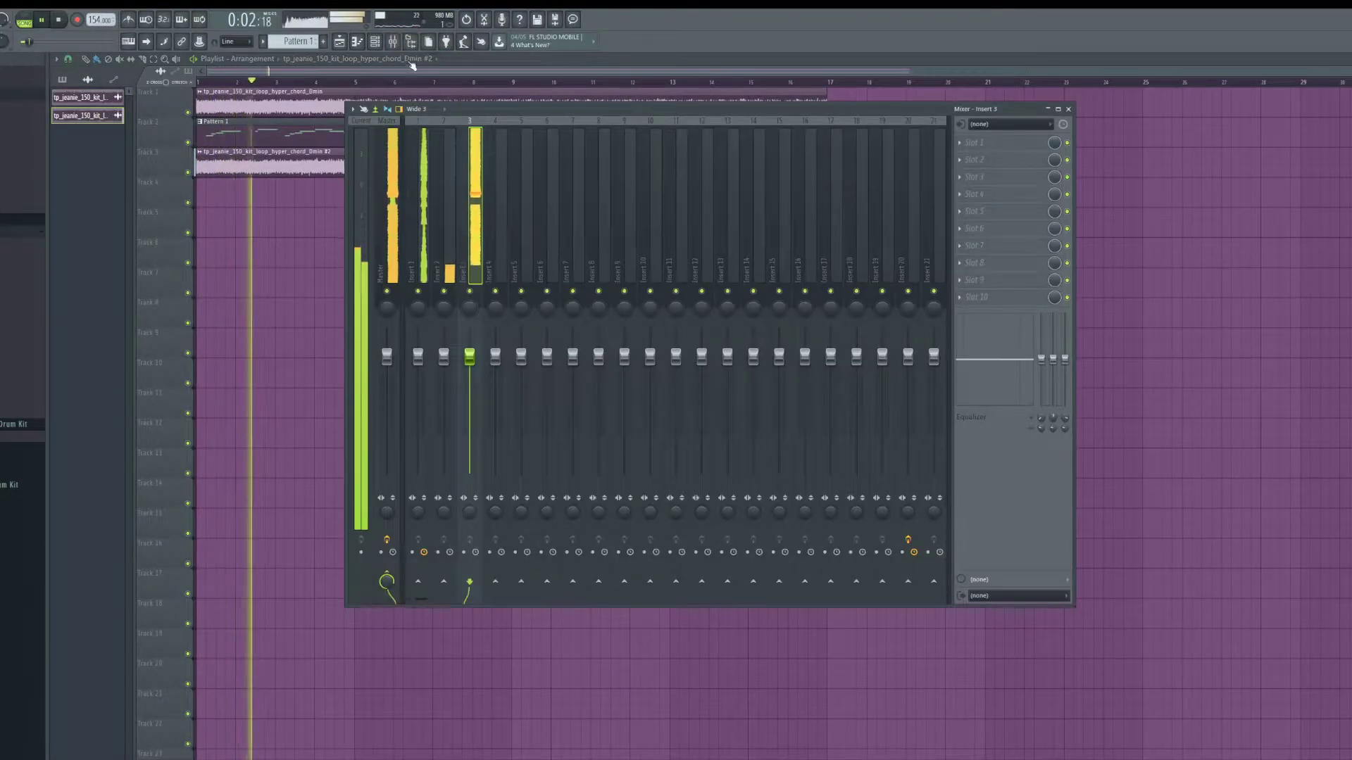
pyautogui.press('F6')
pyautogui.press('space')
pyautogui.press('F6')
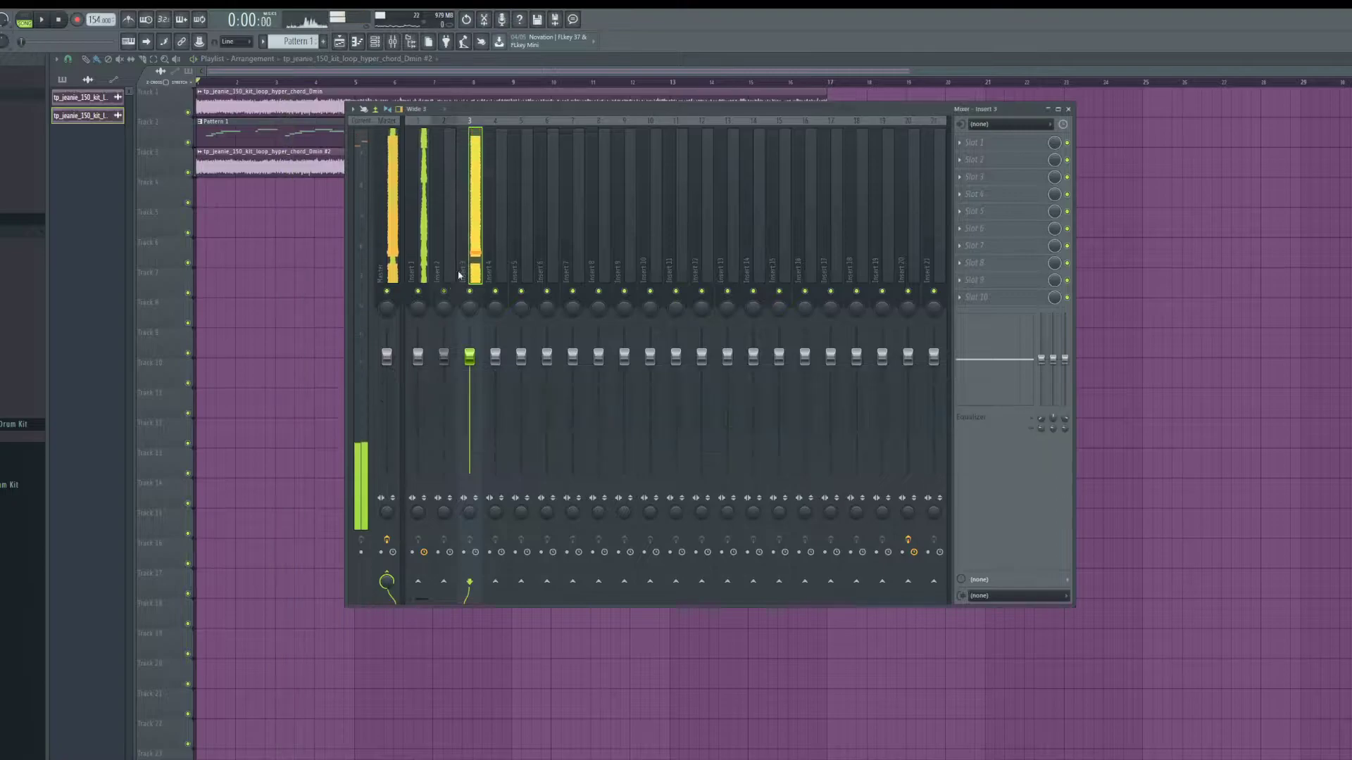
pyautogui.click(1002, 155)
pyautogui.click(1306, 206)
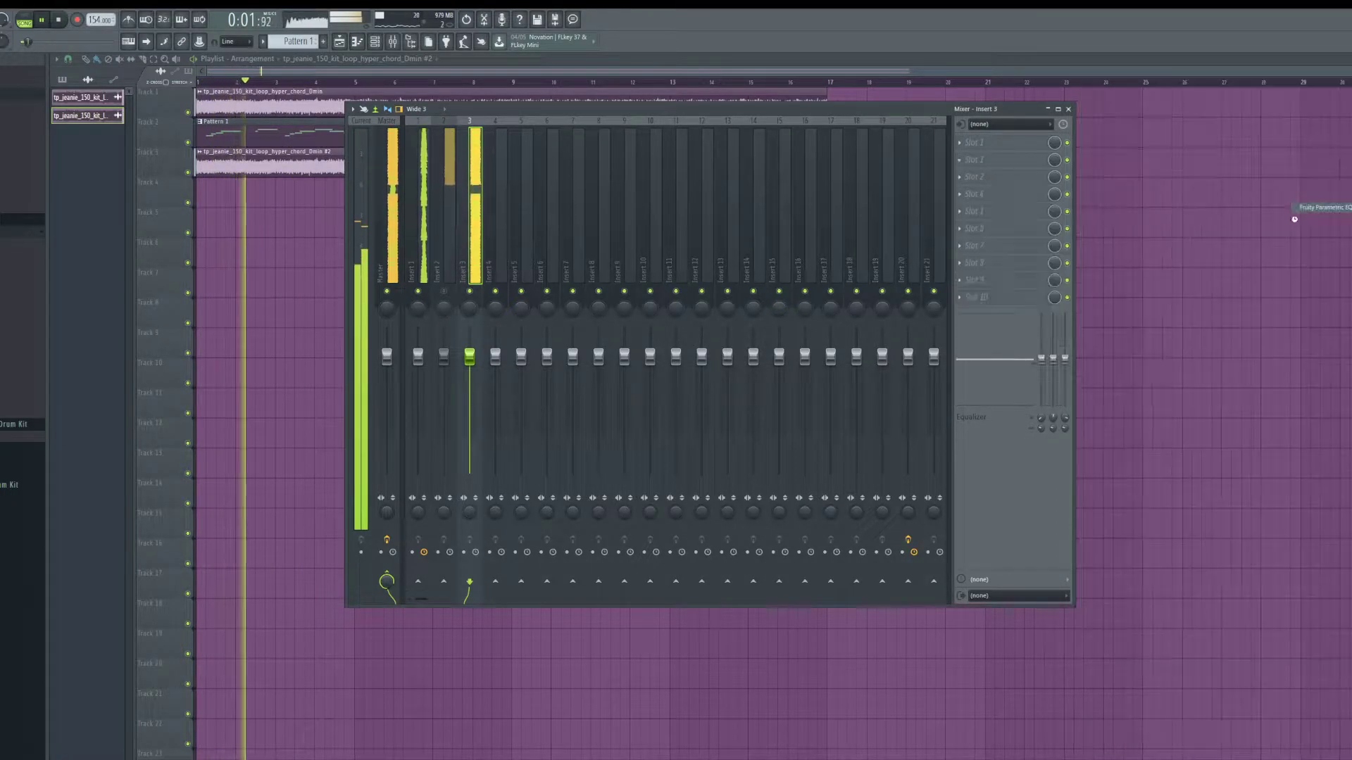
# Step: Cut the low and high frequencies of the cloned loop with the equalizer's outer bands
pyautogui.moveTo(392, 150); pyautogui.dragTo(392, 190)
pyautogui.moveTo(262, 209); pyautogui.dragTo(250, 210)
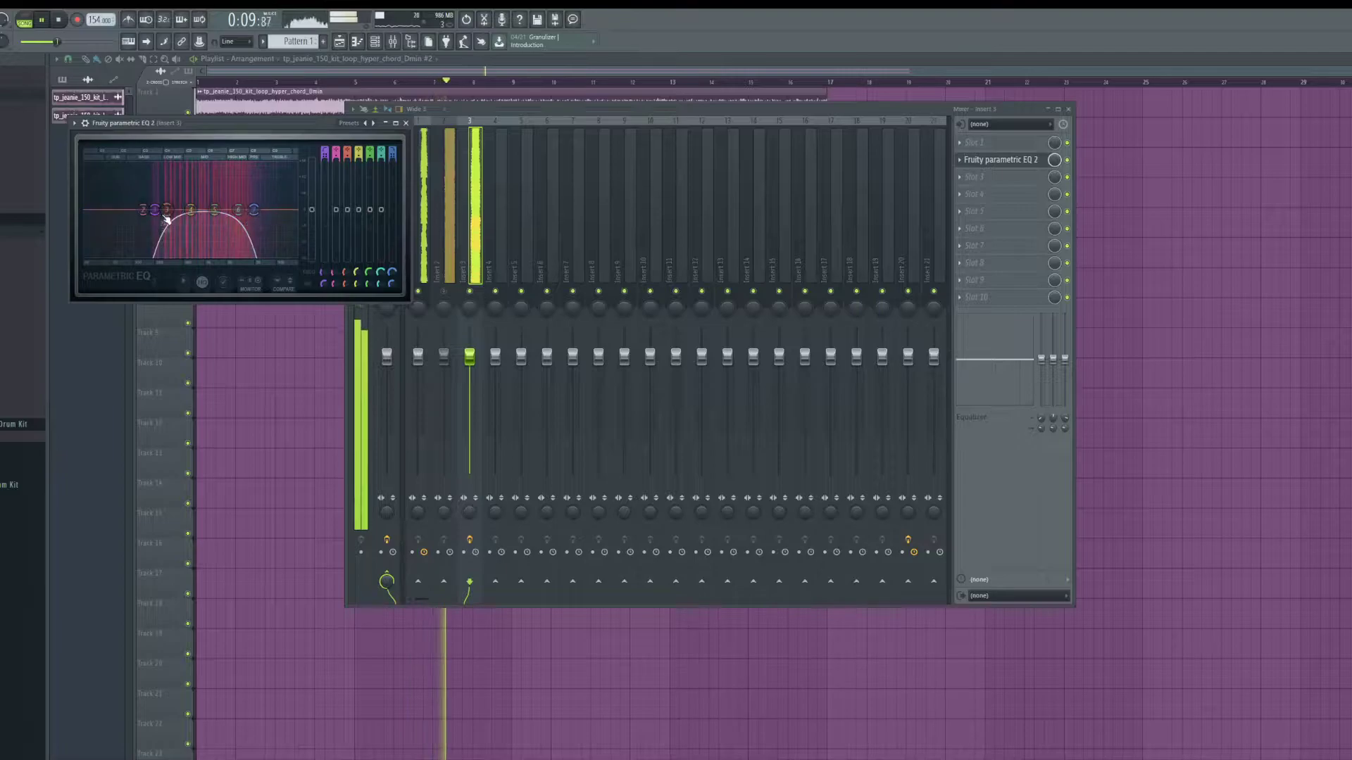
# Step: Add the n2deep hihat sample as a new channel and program a hi-hat step pattern for it
pyautogui.click(376, 44)
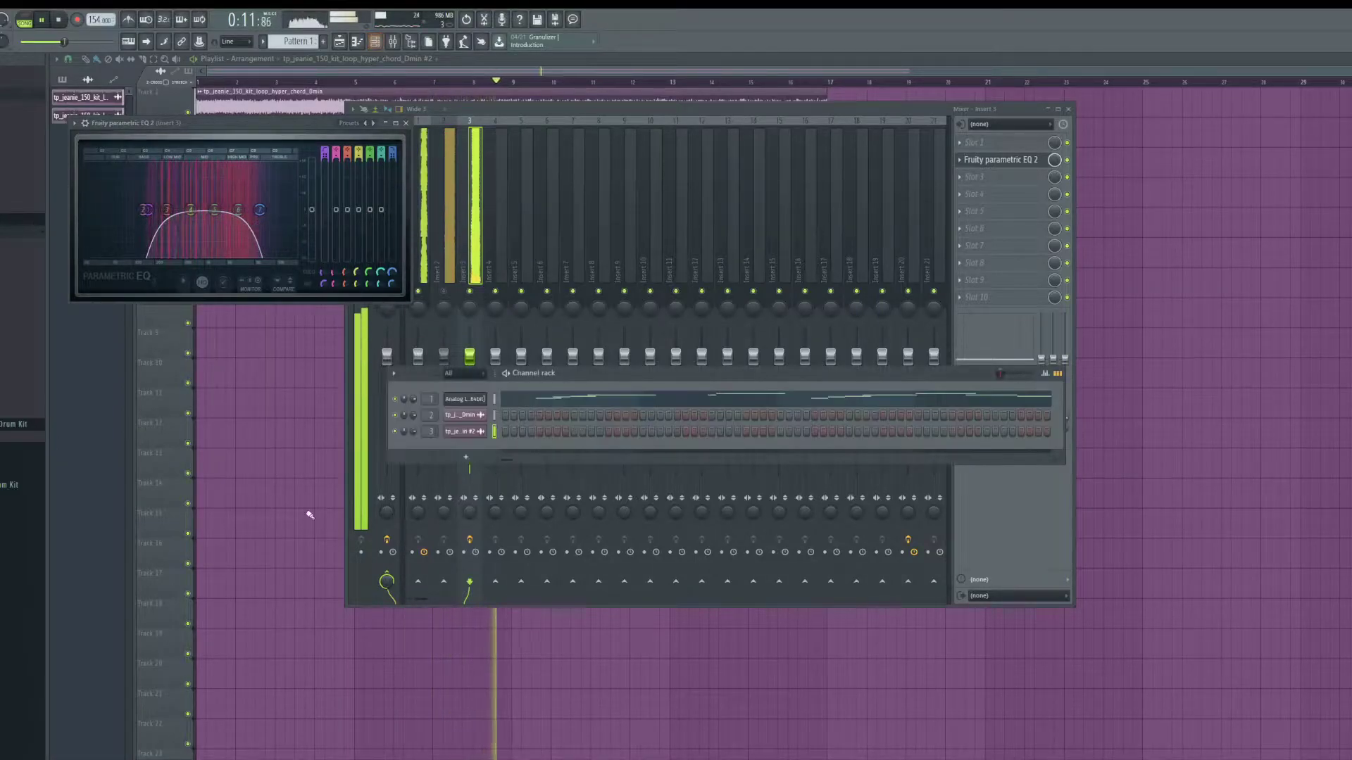
pyautogui.scroll(5, 23, 408)
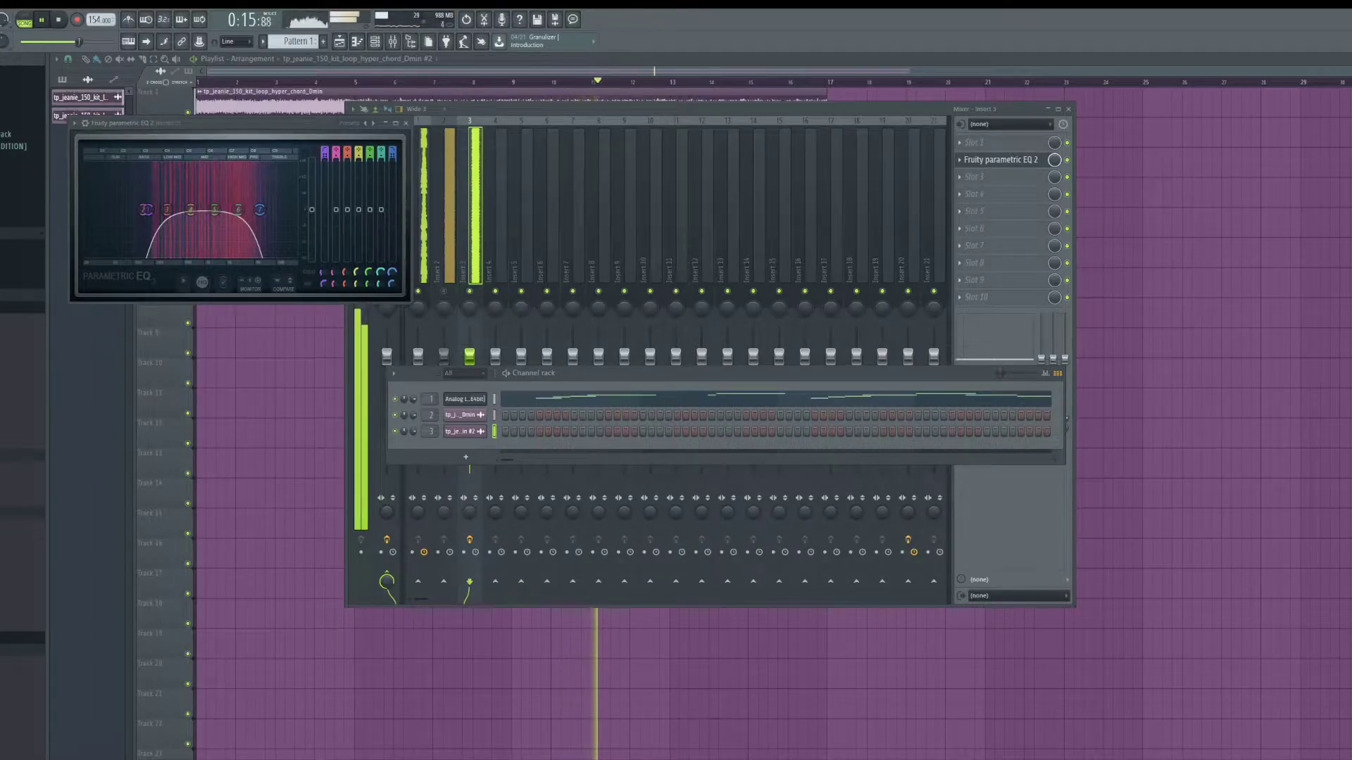
pyautogui.moveTo(468, 456); pyautogui.dragTo(434, 448)
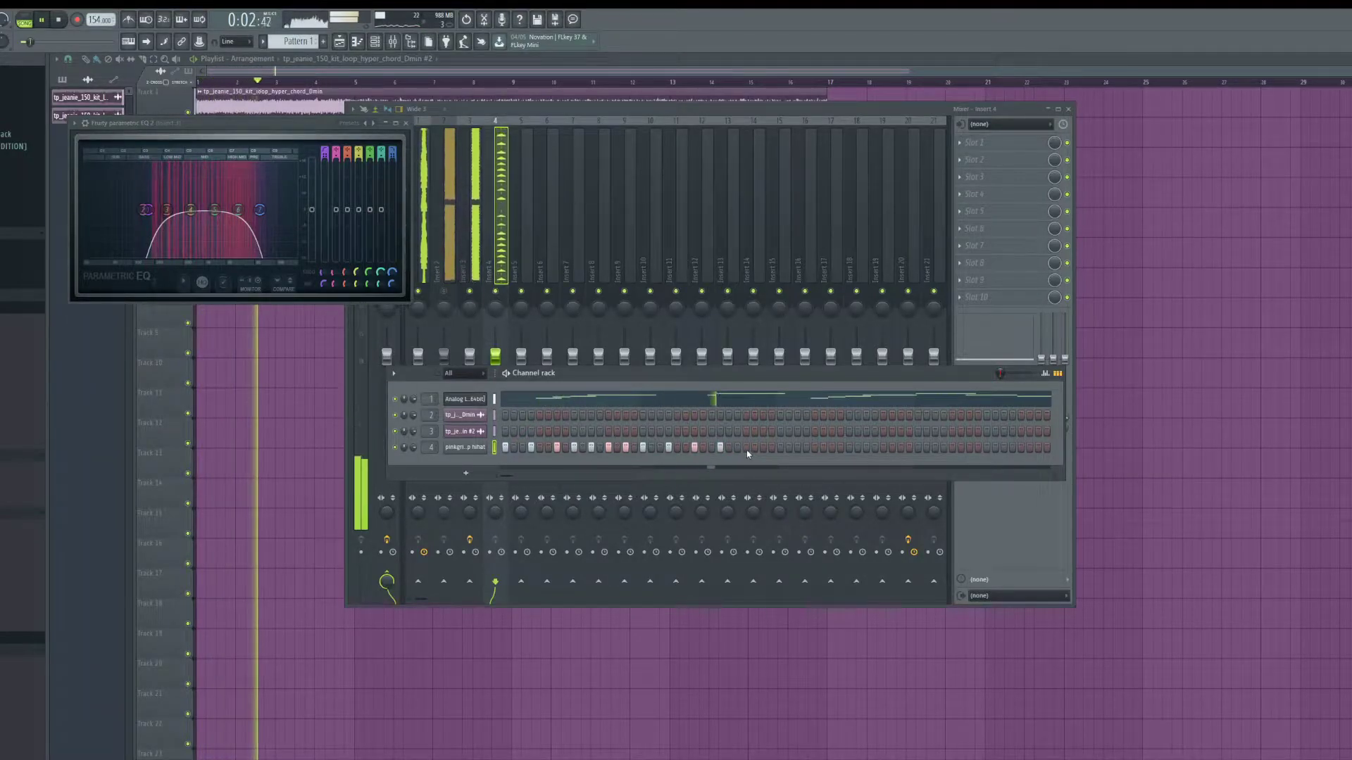
# Step: Open the hi-hat channel's piano roll, set the snap to Step, and duplicate the two-bar hi-hat pattern three times
pyautogui.rightClick(494, 441)
pyautogui.click(528, 447)
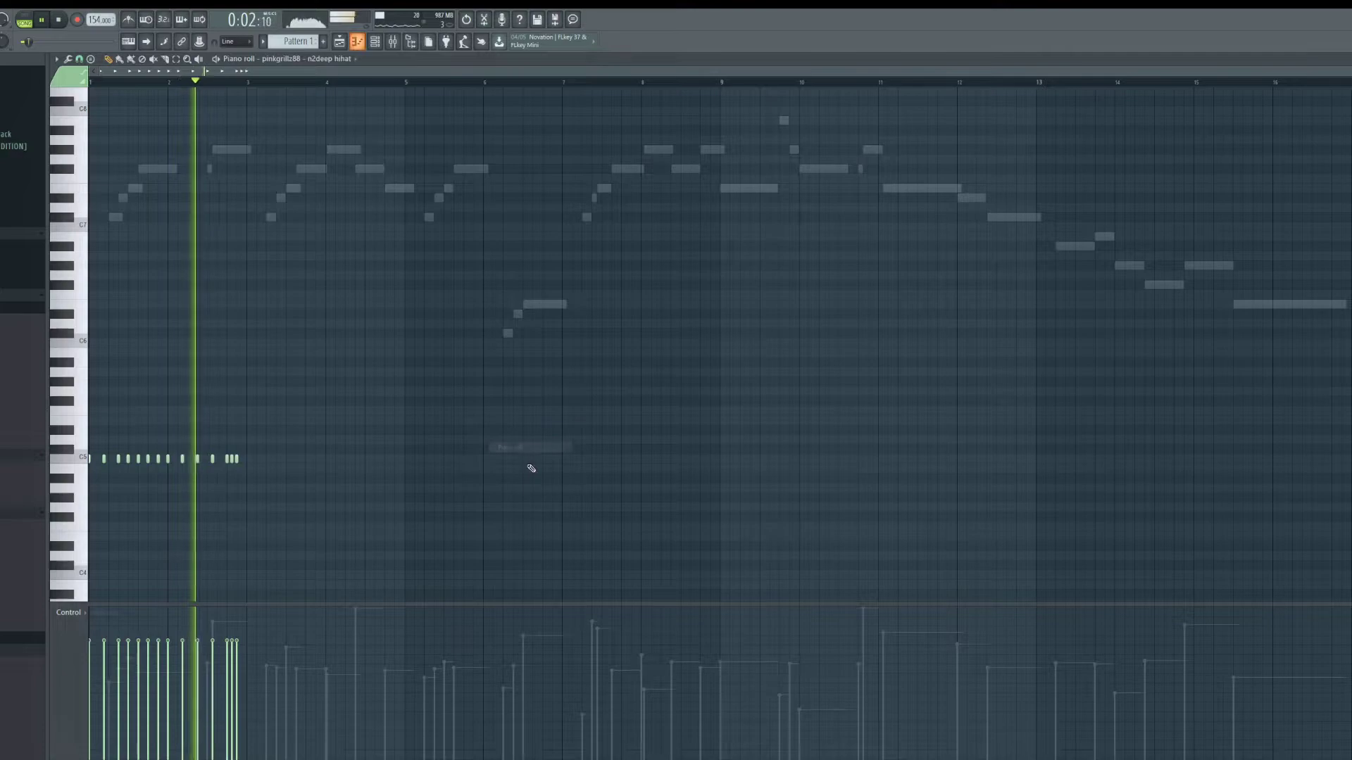
pyautogui.click(178, 61)
pyautogui.scroll(-2, 342, 384)
pyautogui.moveTo(345, 405); pyautogui.dragTo(84, 360)
pyautogui.click(81, 60)
pyautogui.click(89, 160)
pyautogui.hotkey('ctrl', 'b')
pyautogui.hotkey('ctrl', 'b')
pyautogui.hotkey('ctrl', 'b')
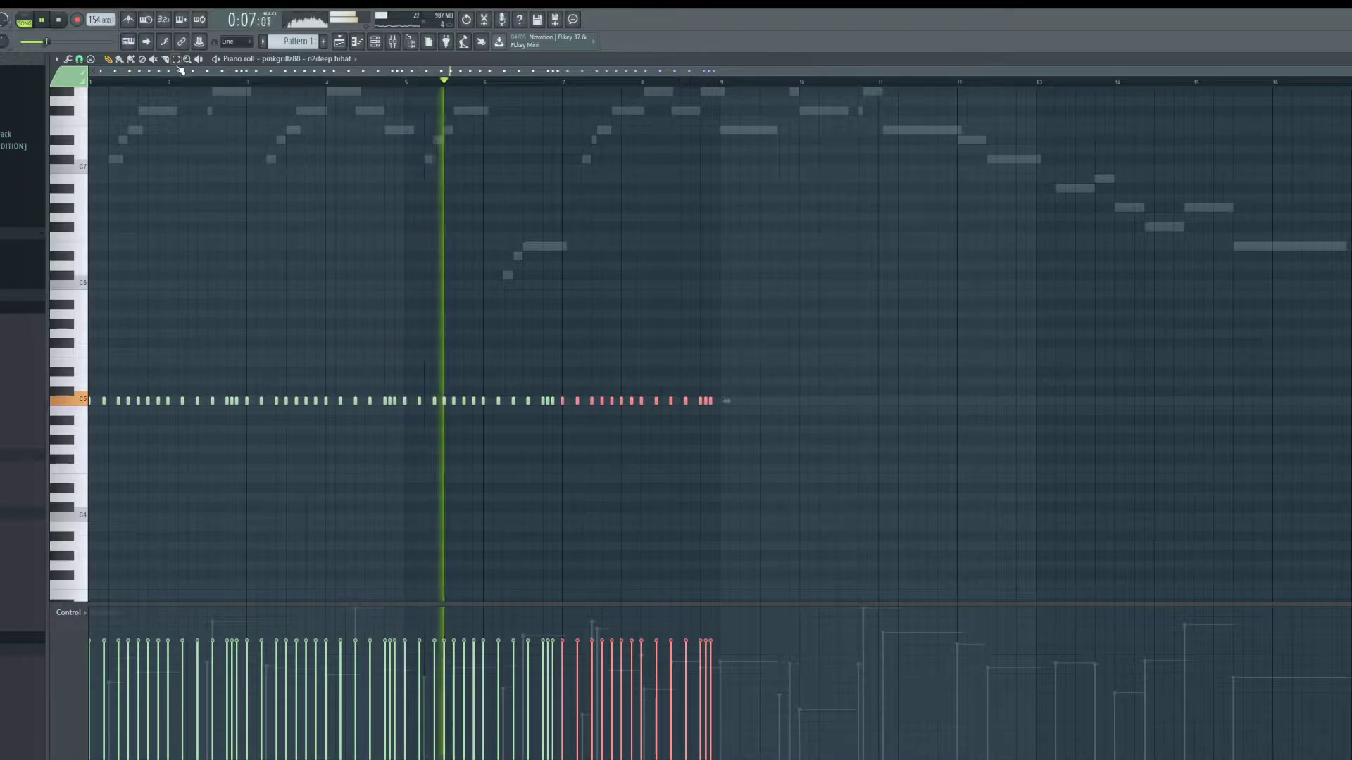
# Step: Play back the hi-hats and delete the hi-hat note on beat 3 of bar 1
pyautogui.press('space')
pyautogui.scroll(4, 201, 405)
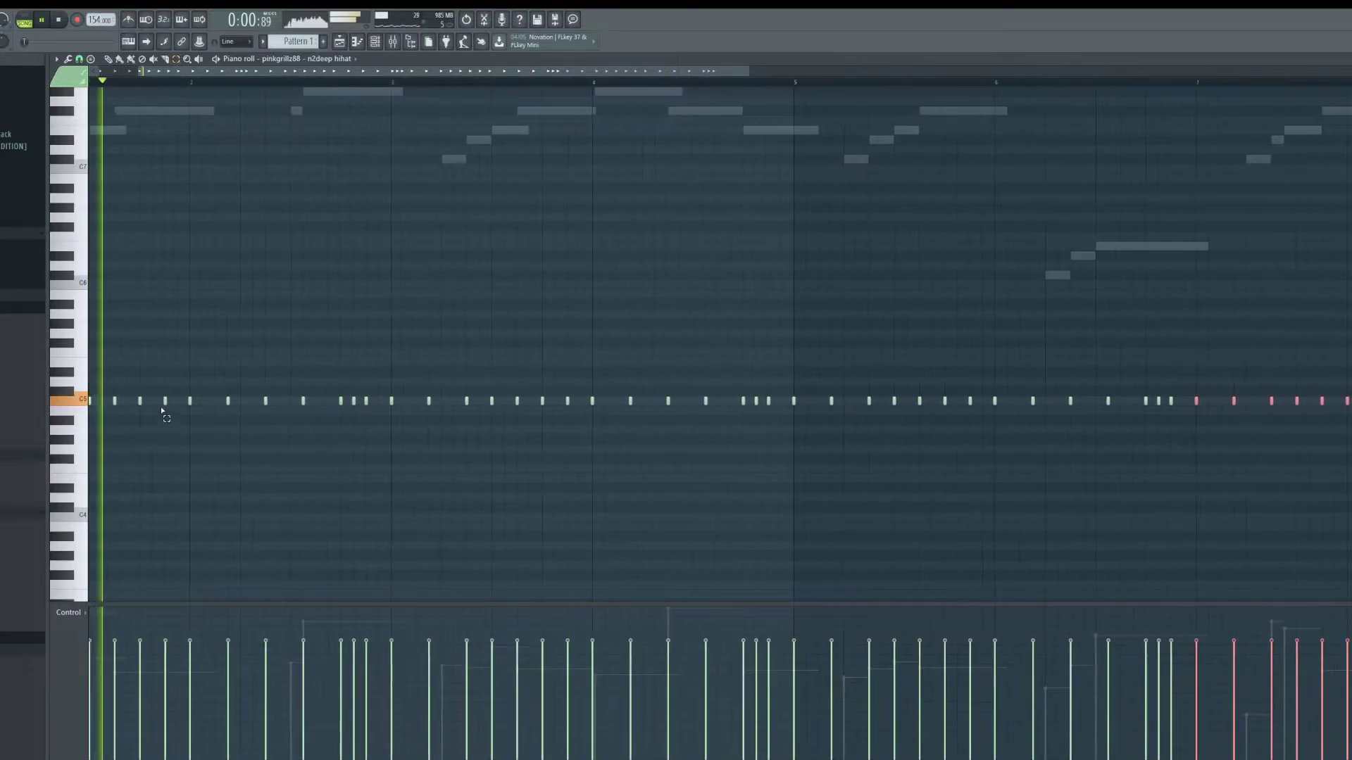
pyautogui.scroll(-3, 156, 426)
pyautogui.press('space')
pyautogui.press('space')
pyautogui.scroll(2, 127, 415)
pyautogui.scroll(2, 141, 412)
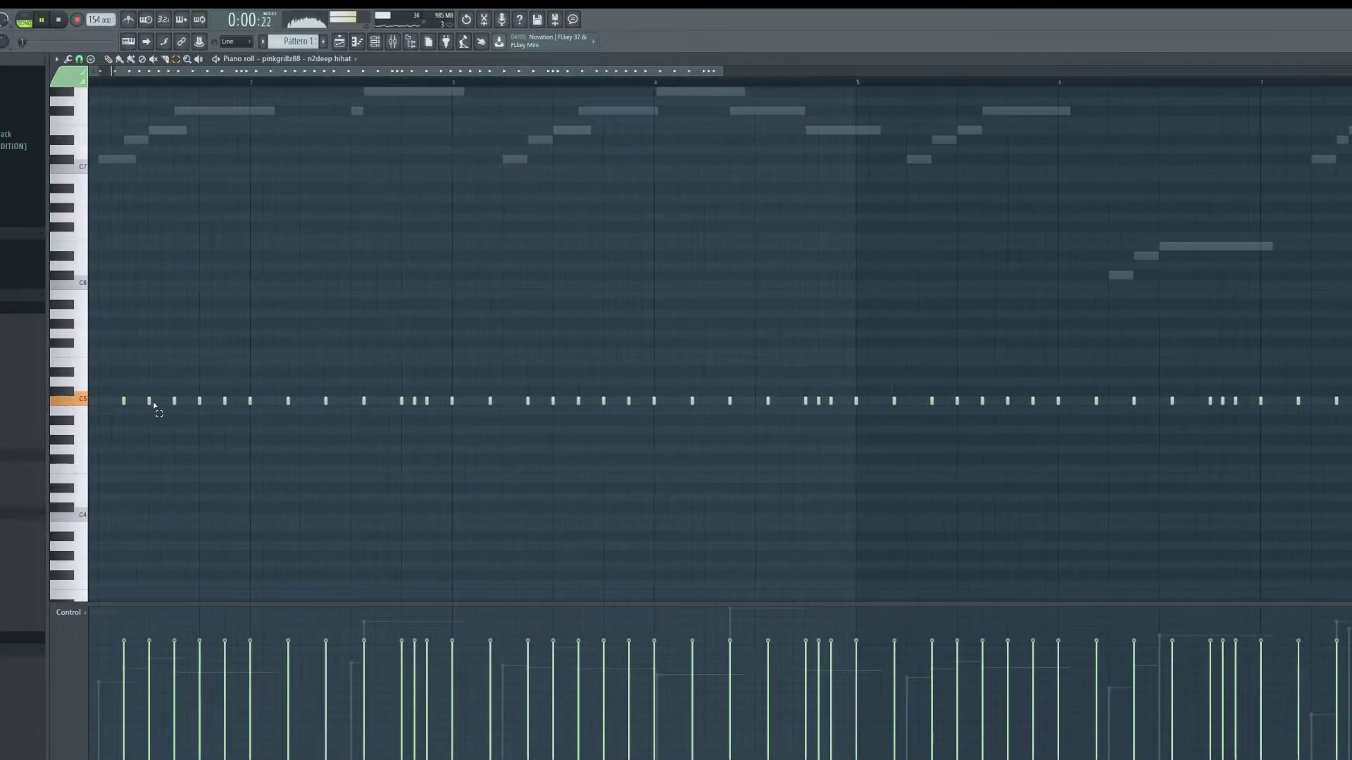
pyautogui.press('space')
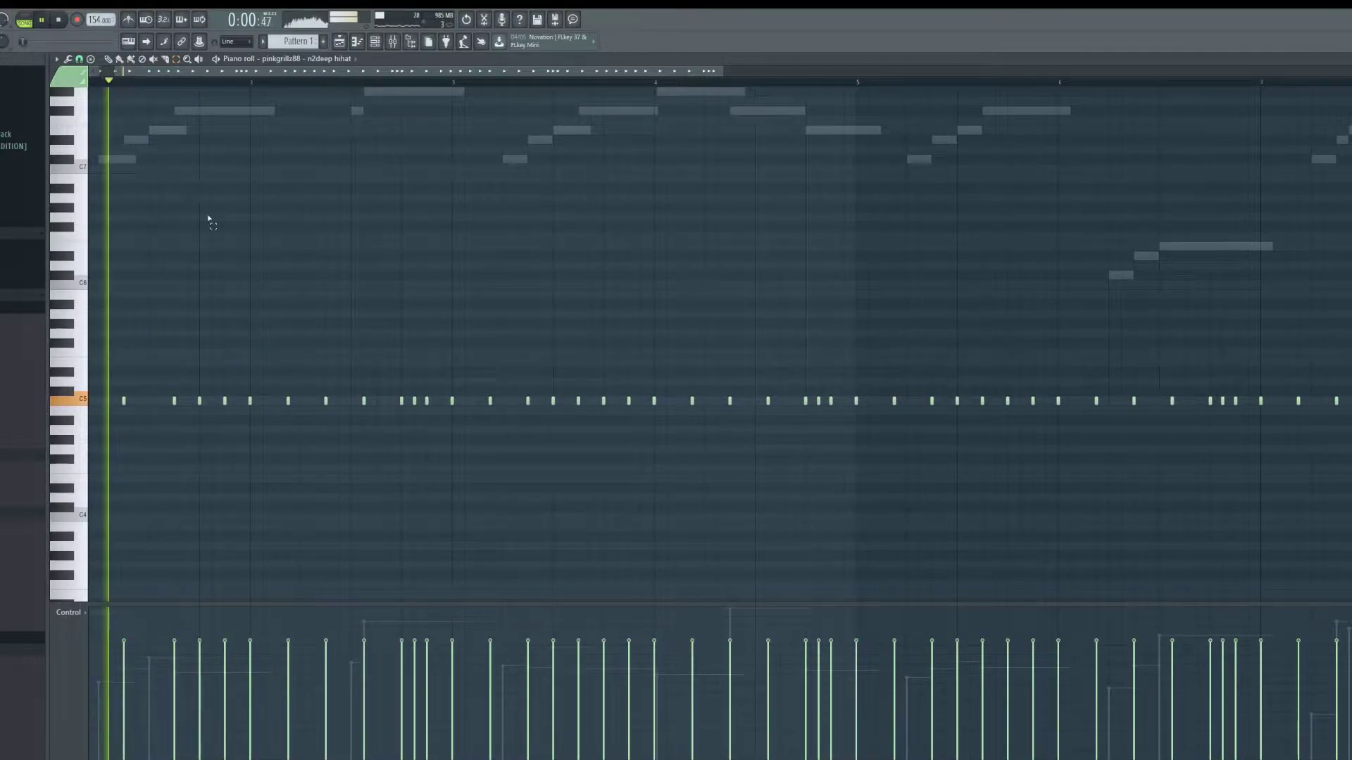
# Step: Delete the hi-hat notes after bar 4 and duplicate the remaining four-bar pattern twice to fill bars 5 to 12
pyautogui.scroll(-2, 328, 338)
pyautogui.moveTo(1000, 339); pyautogui.dragTo(474, 432)
pyautogui.press('Delete')
pyautogui.hotkey('ctrl', 'a')
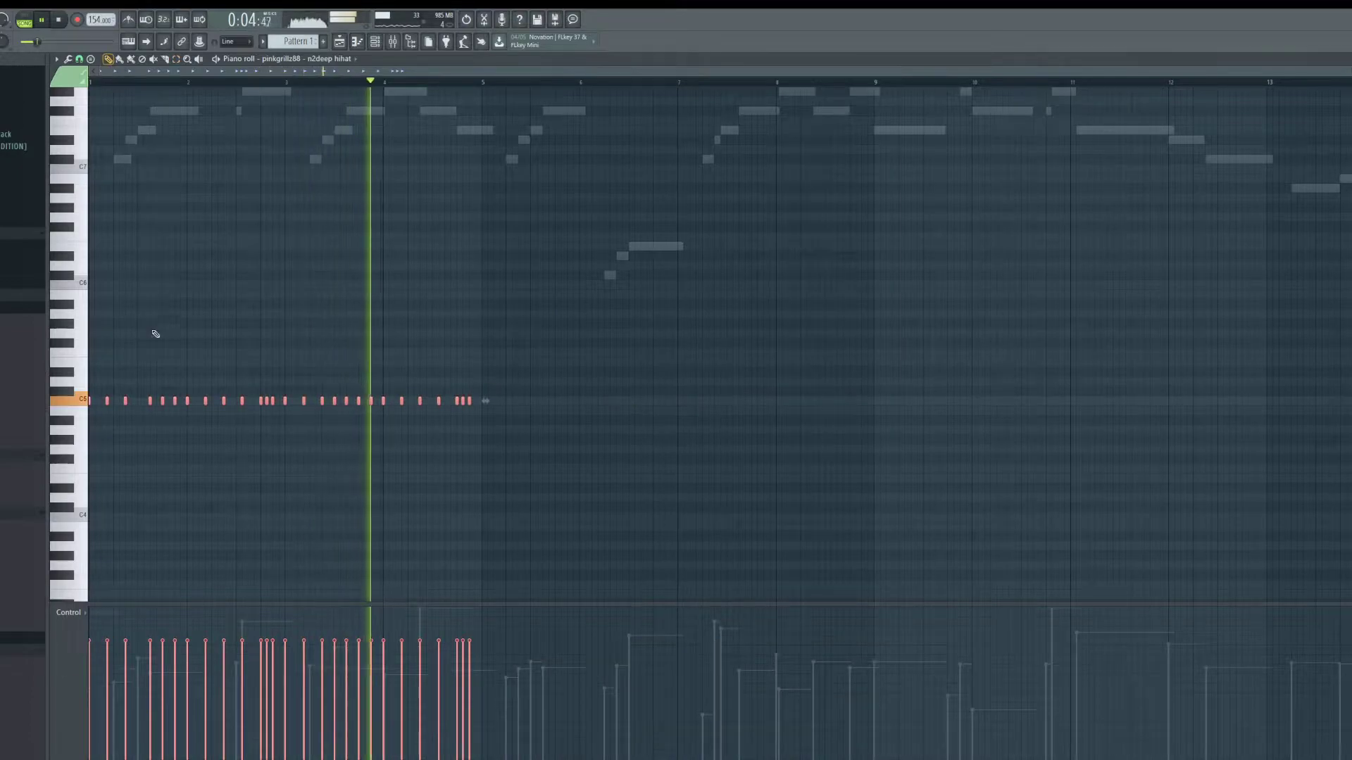
pyautogui.hotkey('ctrl', 'b')
pyautogui.moveTo(482, 402); pyautogui.dragTo(876, 406)
pyautogui.keyDown('ctrl'); pyautogui.click(806, 456); pyautogui.keyUp('ctrl')
# Step: Vary the bar 6 hi-hats with an extra note near the middle and one note shifted past beat 3 and lowered to A#4
pyautogui.scroll(3, 682, 437)
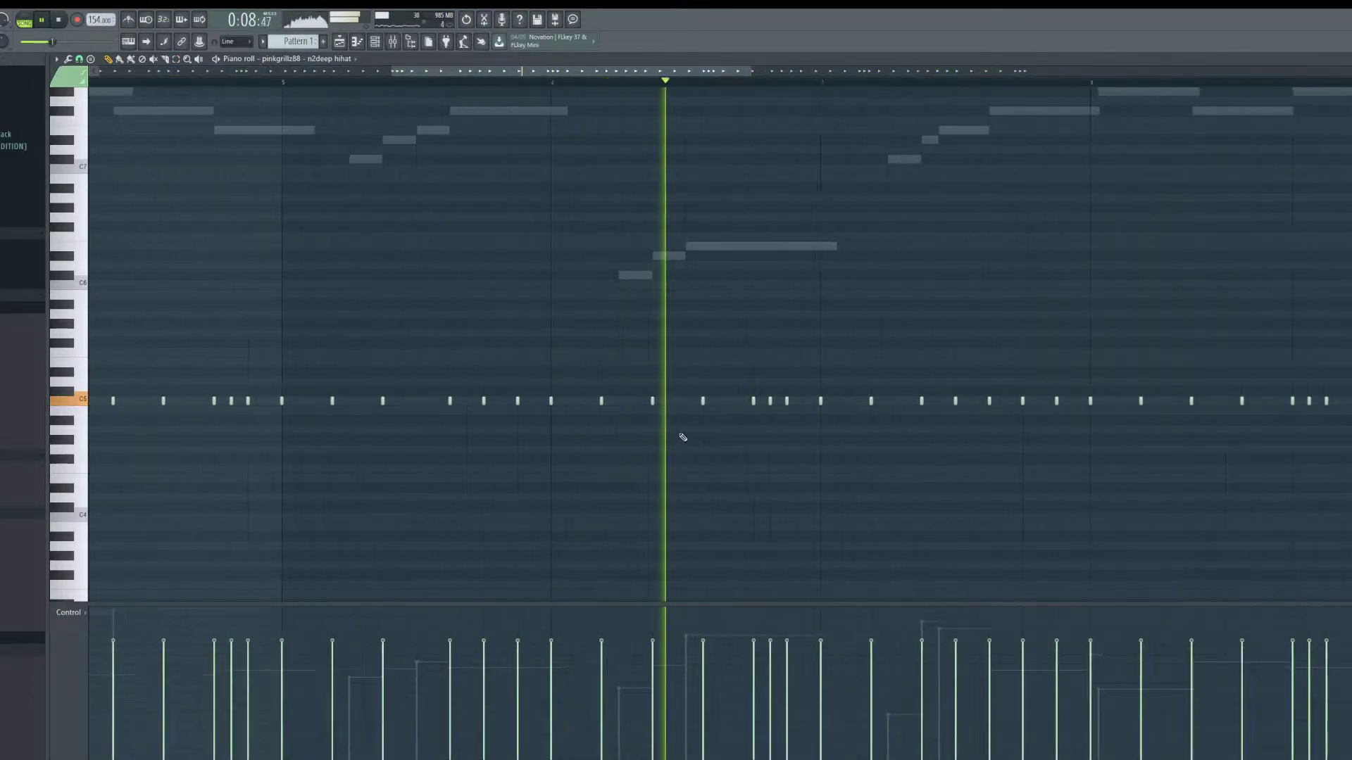
pyautogui.scroll(2, 683, 438)
pyautogui.scroll(-5, 637, 408)
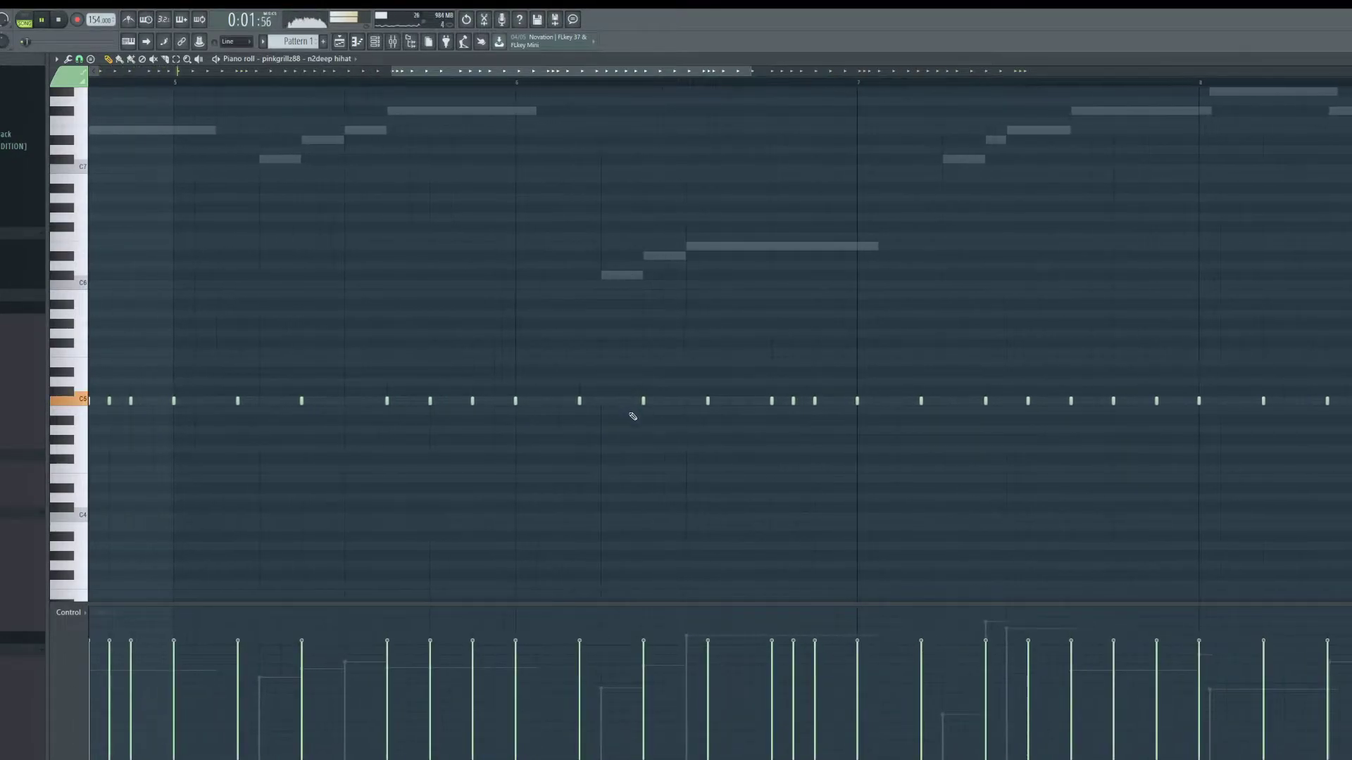
pyautogui.scroll(2, 635, 422)
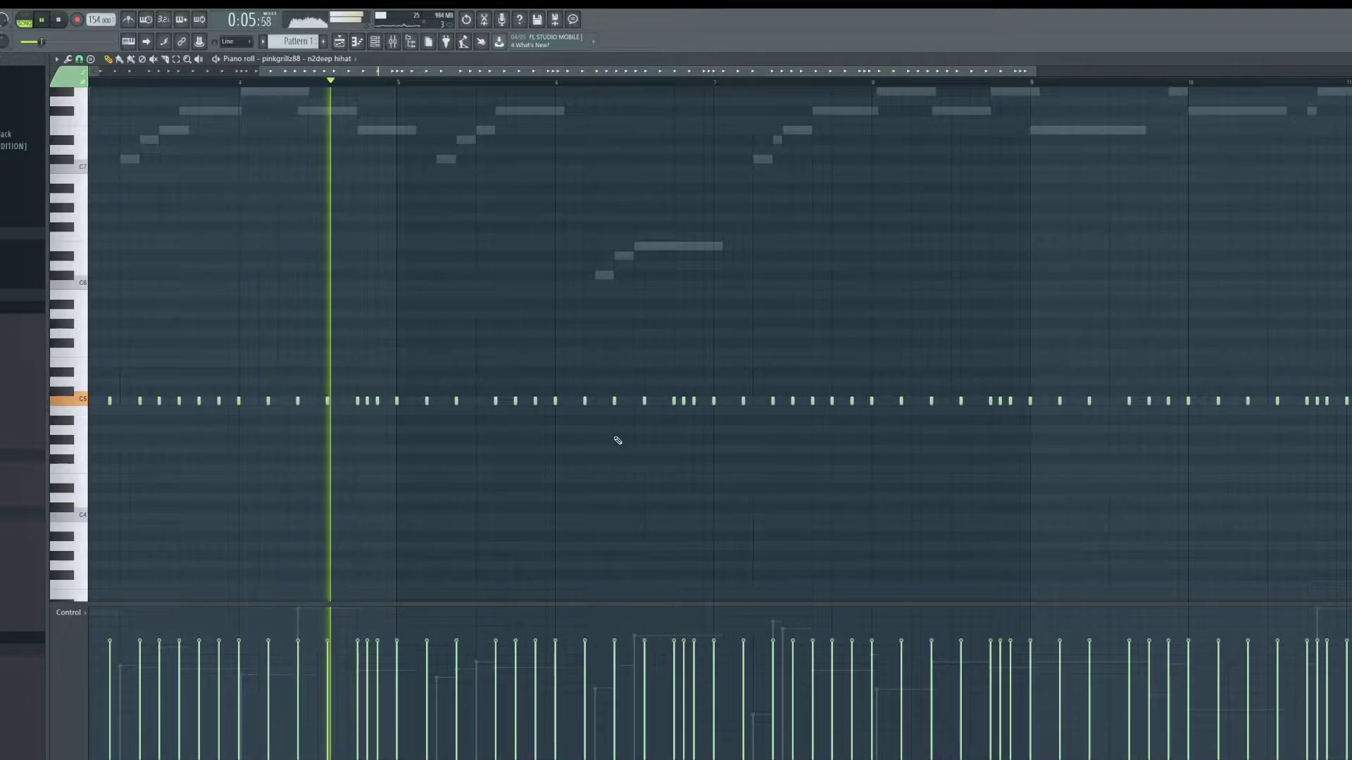
pyautogui.scroll(2, 611, 415)
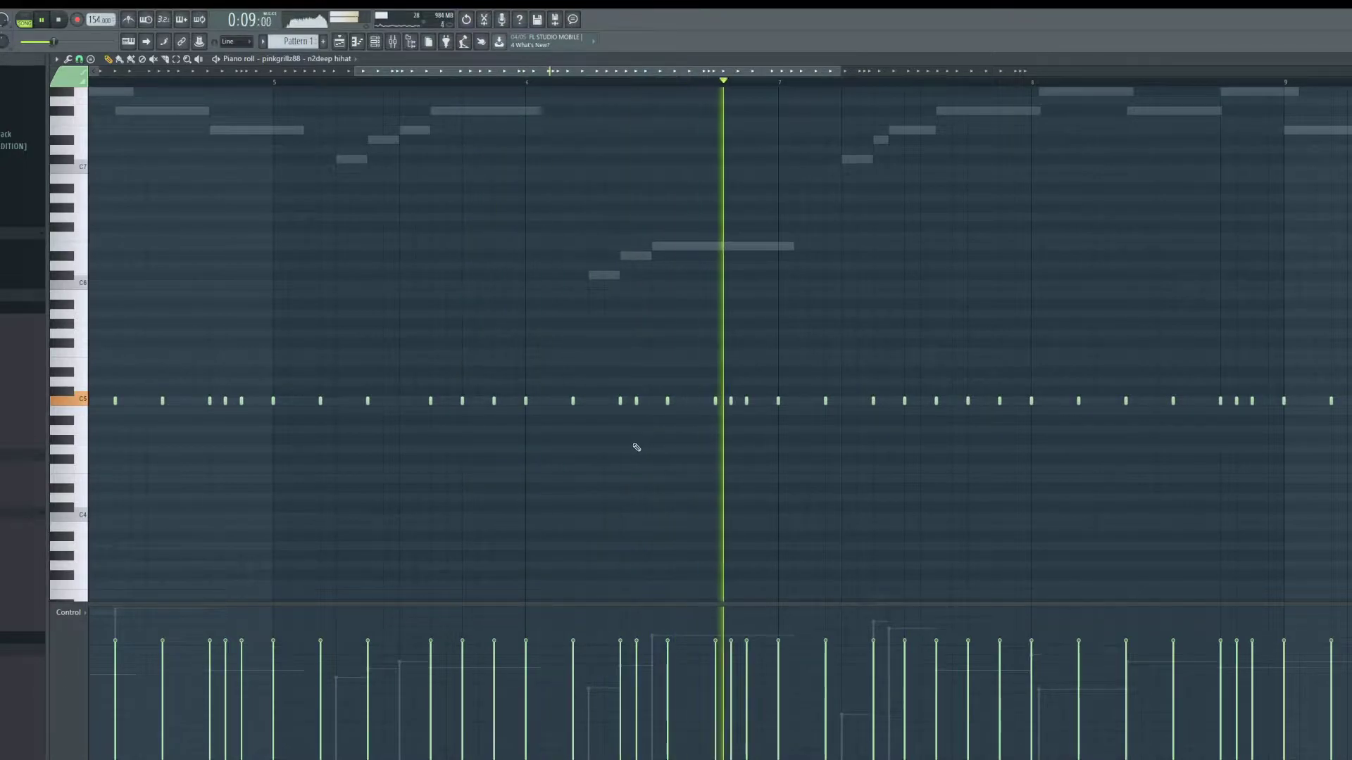
pyautogui.scroll(-2, 644, 450)
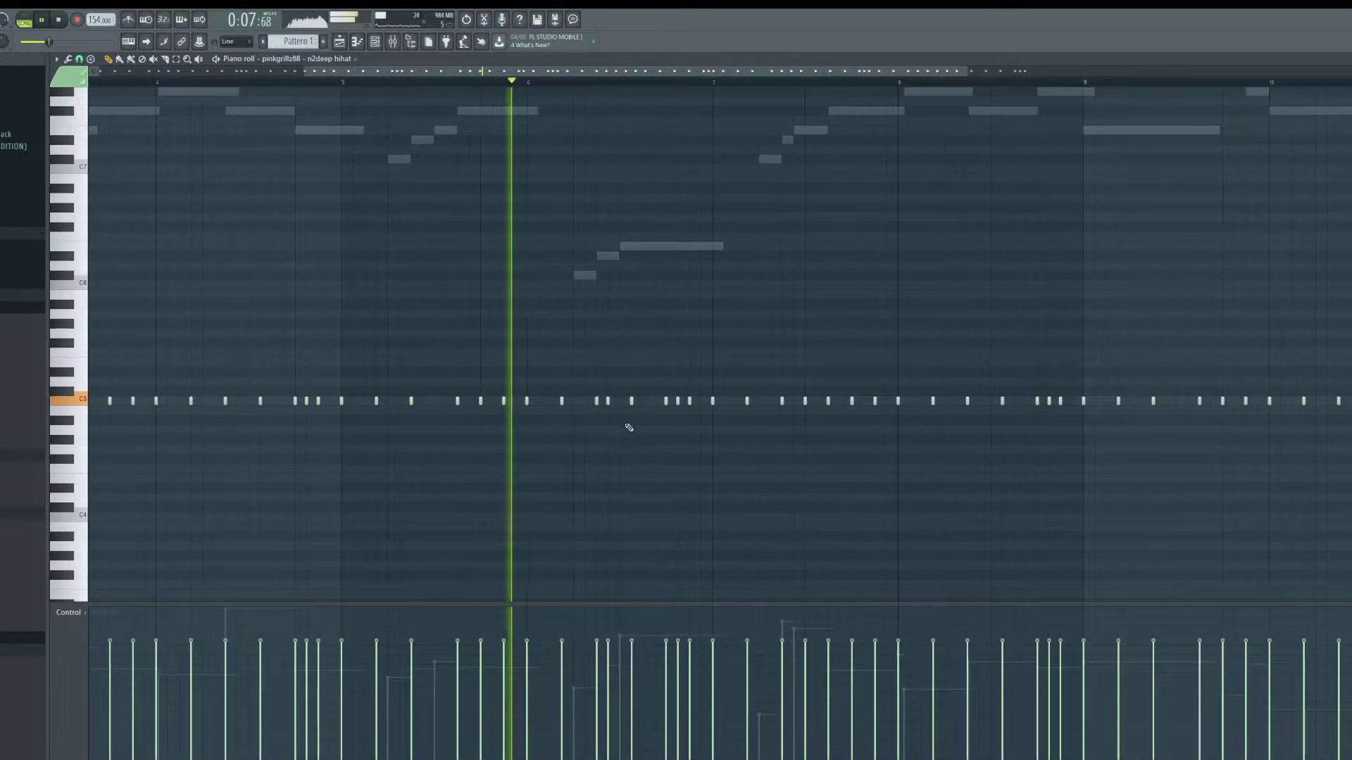
pyautogui.scroll(3, 629, 428)
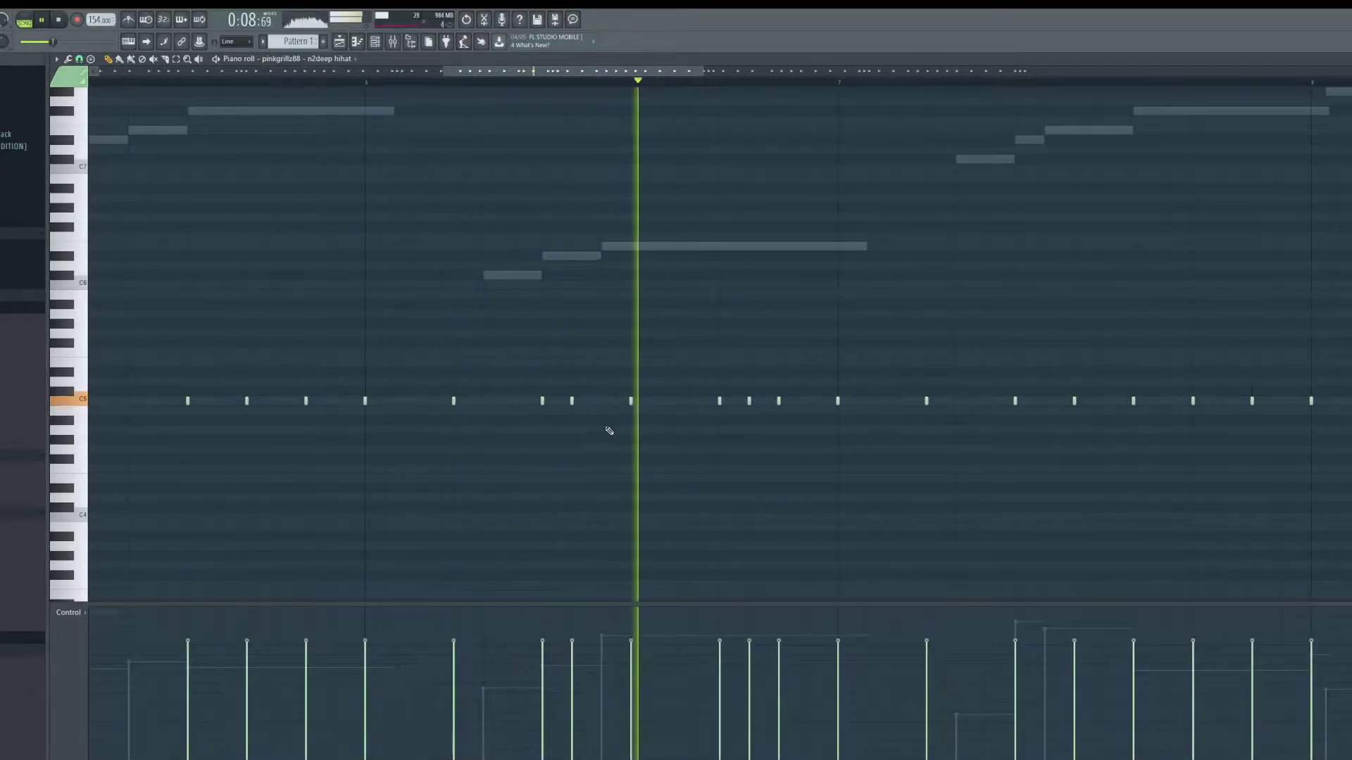
pyautogui.scroll(-2, 658, 493)
pyautogui.scroll(2, 624, 480)
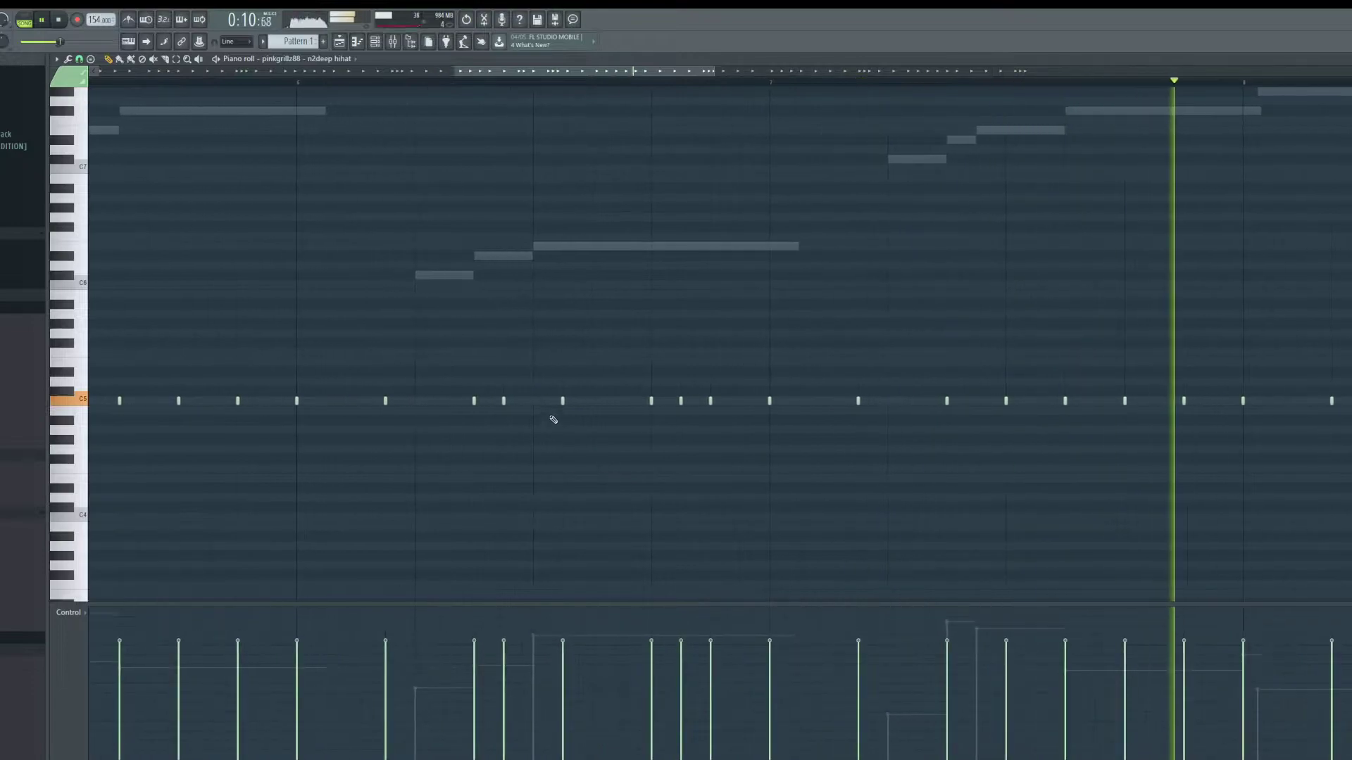
pyautogui.moveTo(561, 406); pyautogui.dragTo(592, 408)
pyautogui.click(592, 421)
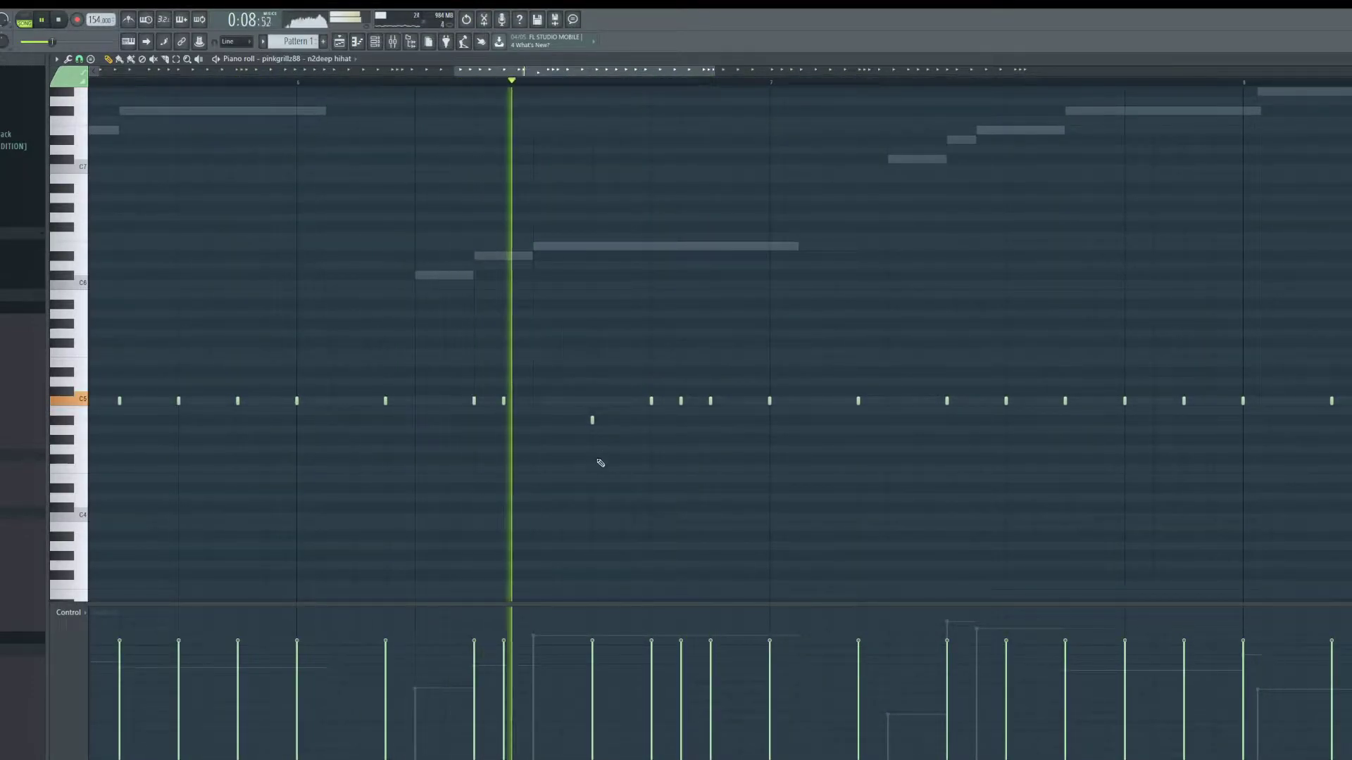
# Step: Add two extra hi-hat notes in bar 1 and play back the varied pattern
pyautogui.scroll(-5, 602, 468)
pyautogui.press('space')
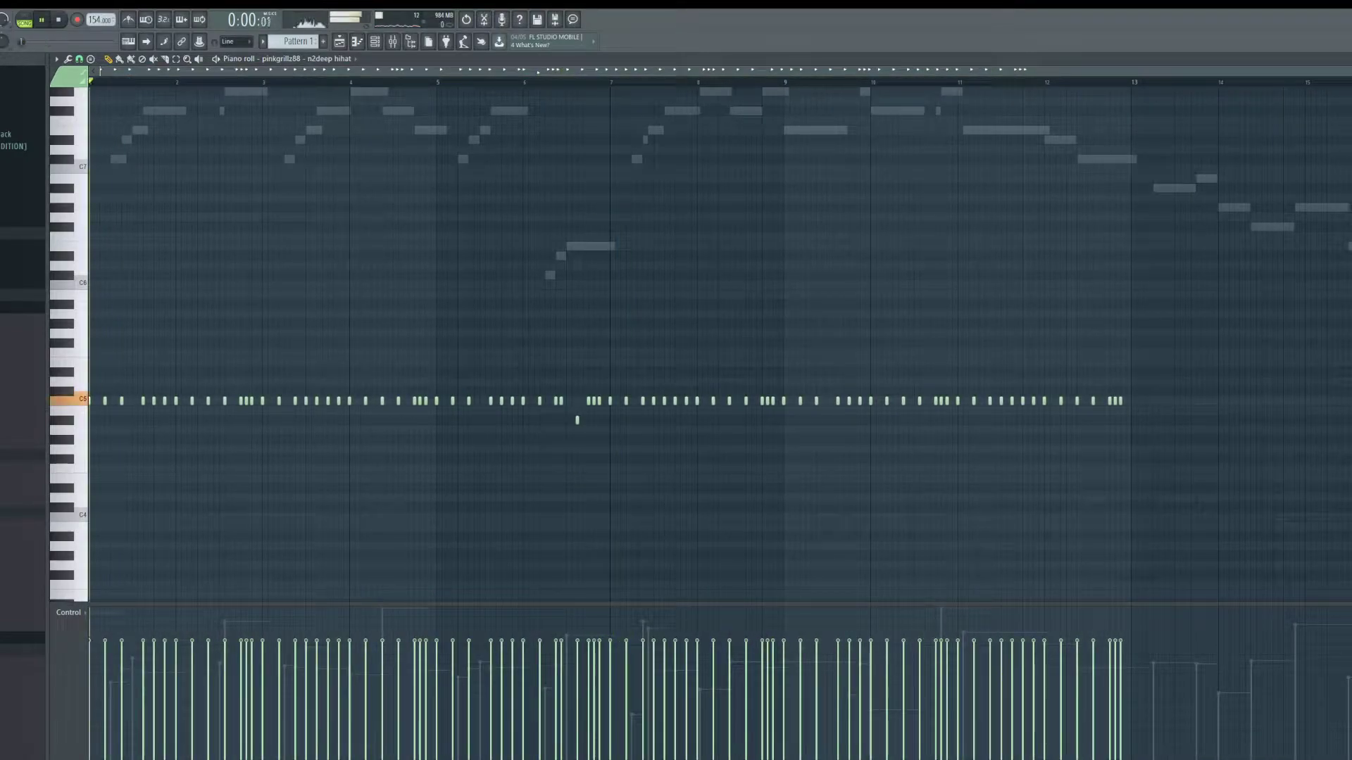
pyautogui.scroll(5, 106, 422)
pyautogui.press('space')
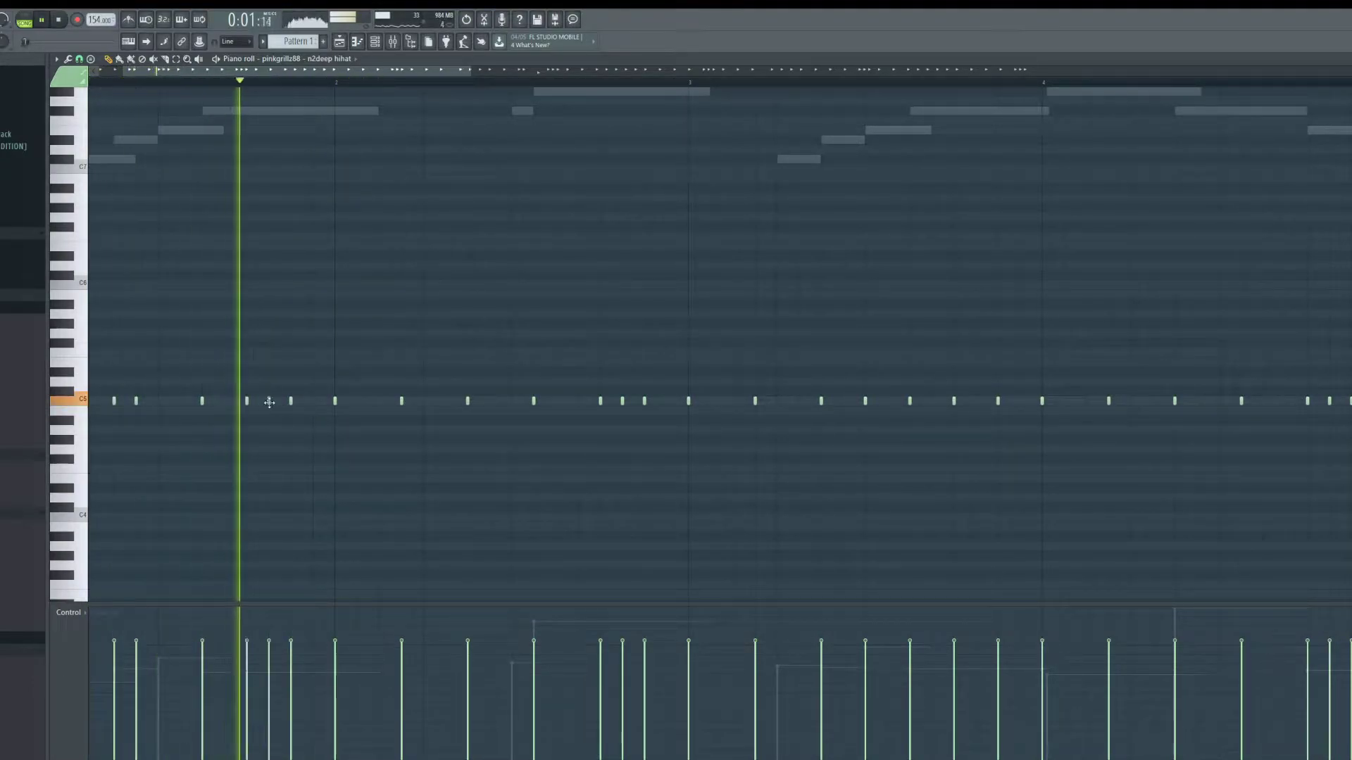
pyautogui.scroll(-2, 483, 483)
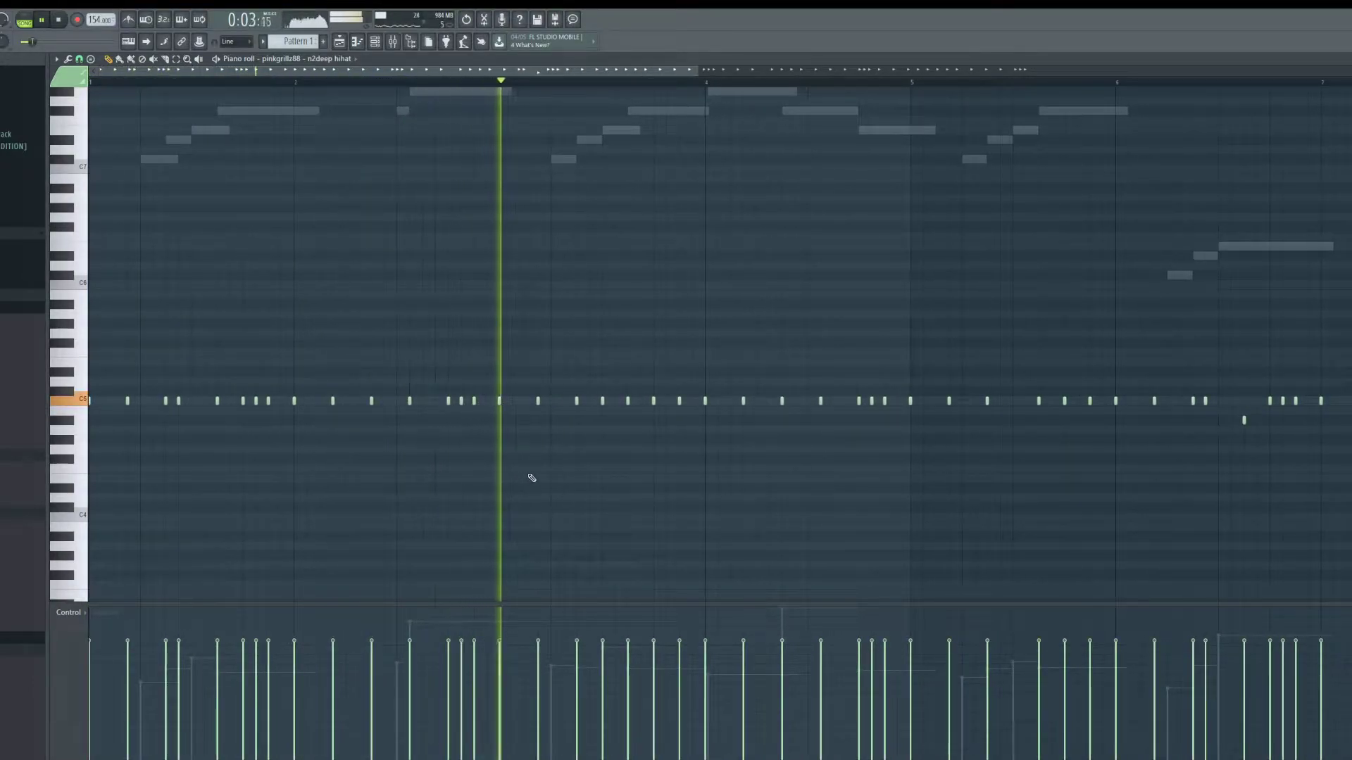
pyautogui.scroll(-3, 707, 503)
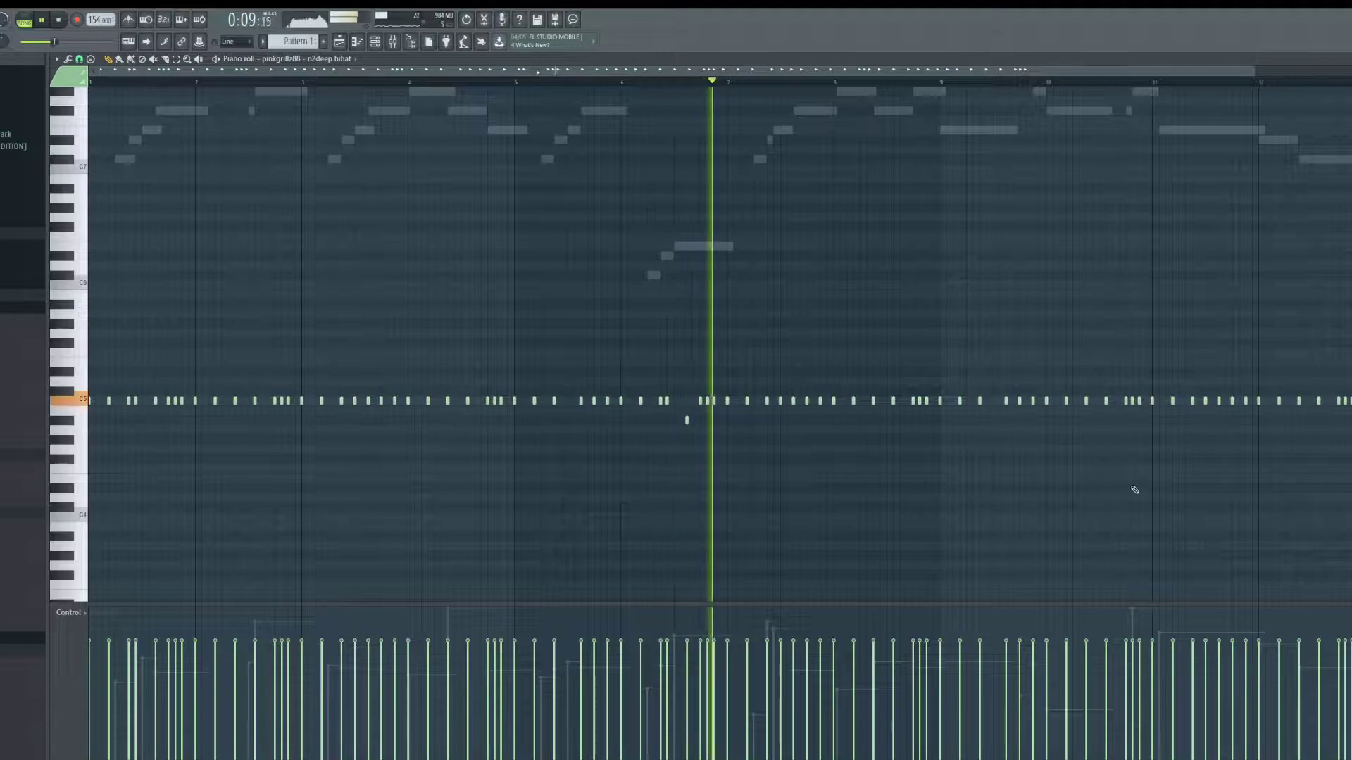
# Step: Delete the hi-hat notes after bar 8 and copy the first eight bars into bars 9 to 16
pyautogui.scroll(2, 1126, 489)
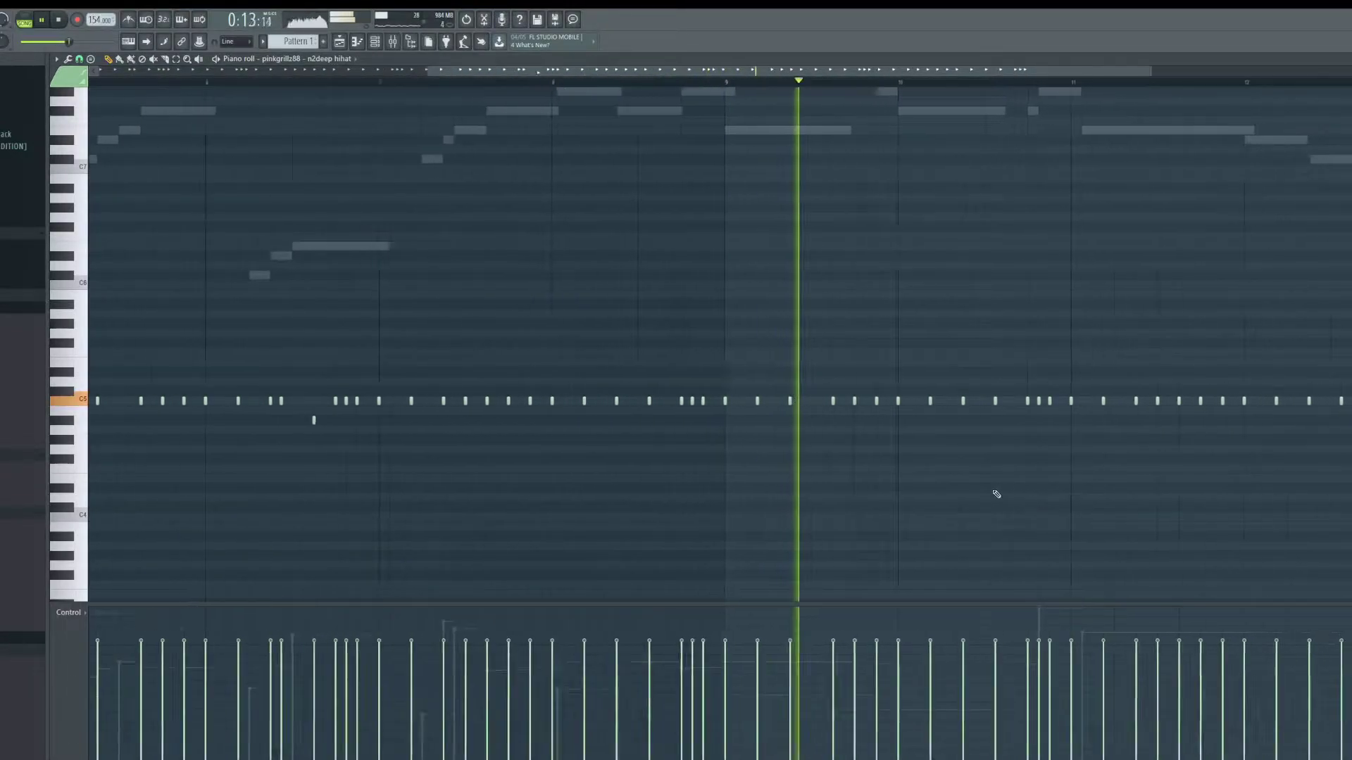
pyautogui.scroll(-3, 1009, 495)
pyautogui.moveTo(1173, 310); pyautogui.dragTo(717, 421)
pyautogui.press('Delete')
pyautogui.moveTo(897, 300); pyautogui.dragTo(79, 614)
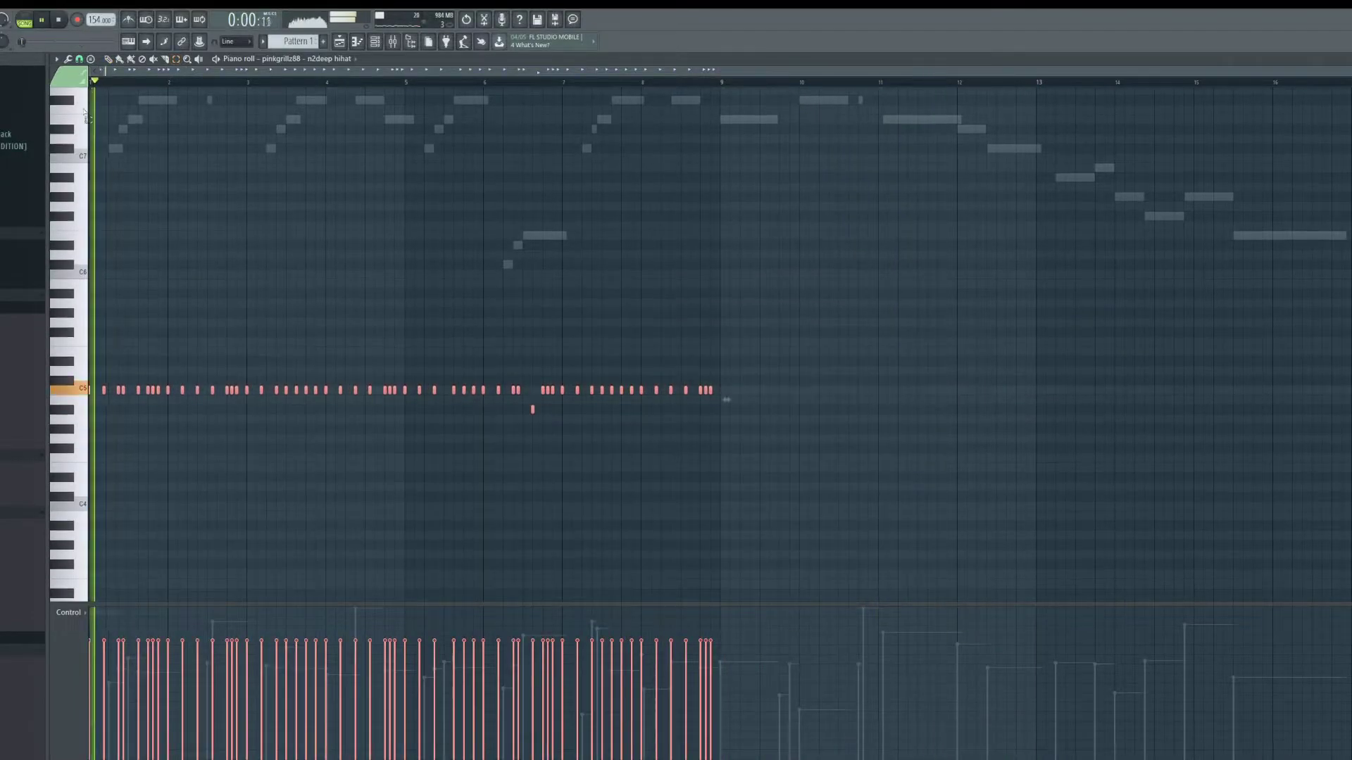
pyautogui.click(109, 62)
pyautogui.keyDown('shift'); pyautogui.moveTo(279, 391); pyautogui.dragTo(907, 404); pyautogui.keyUp('shift')
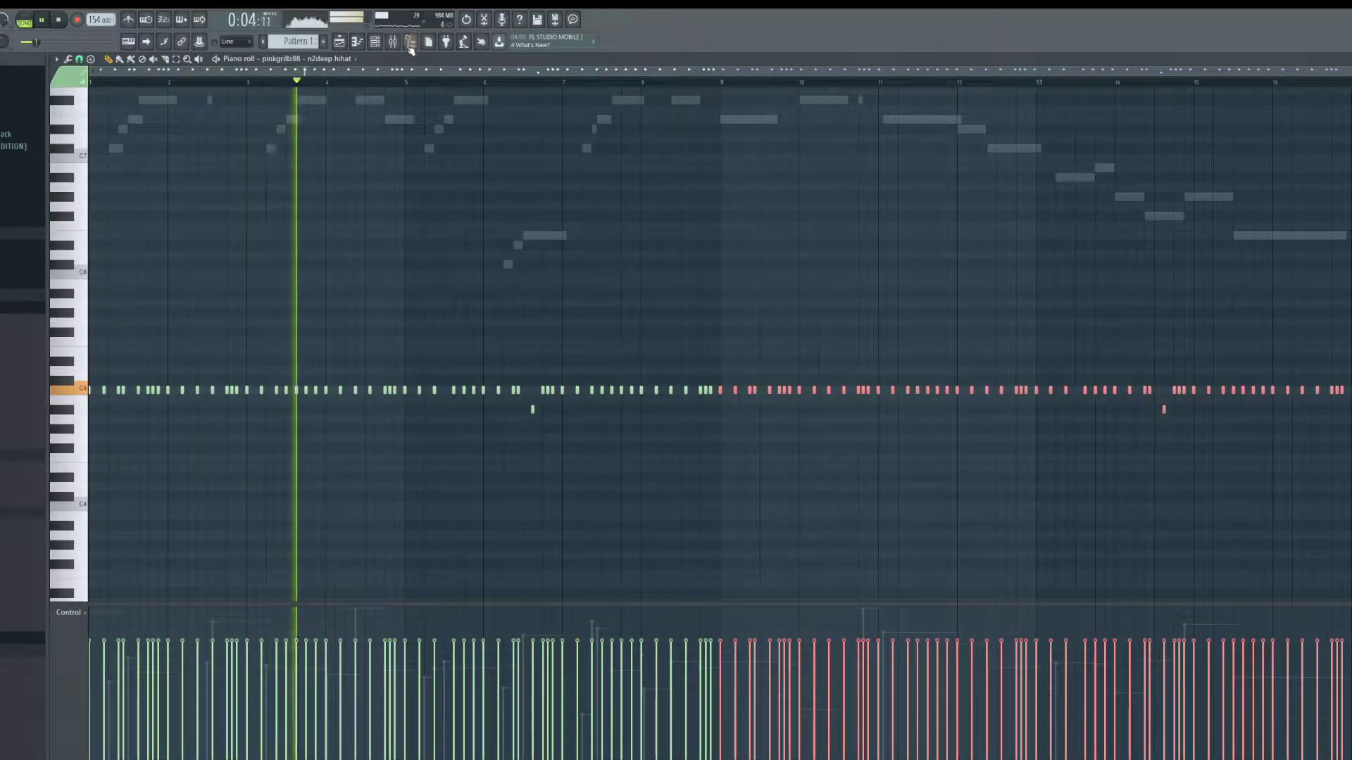
# Step: Open the Analog Lab V melody in the piano roll and examine its notes during playback
pyautogui.click(376, 42)
pyautogui.click(512, 408)
pyautogui.scroll(2, 528, 373)
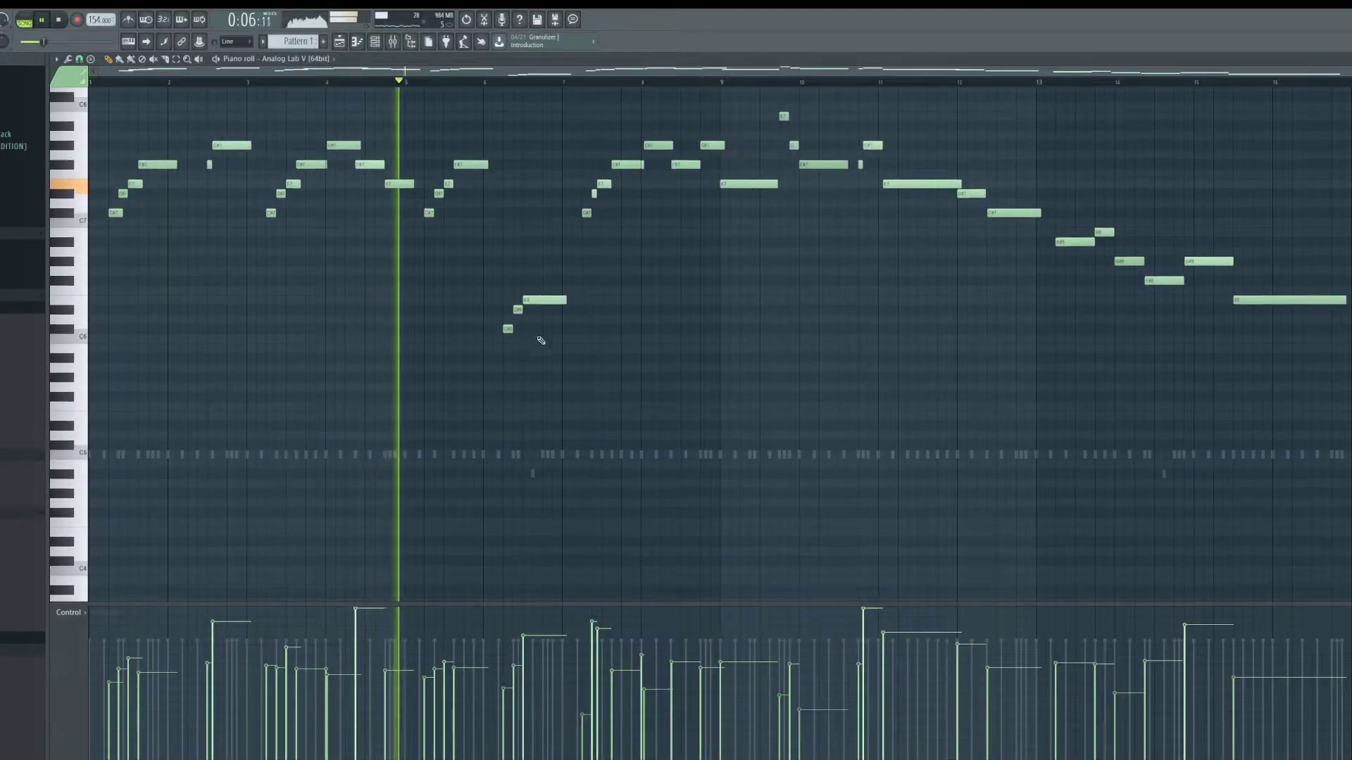
pyautogui.scroll(3, 598, 268)
pyautogui.scroll(4, 514, 229)
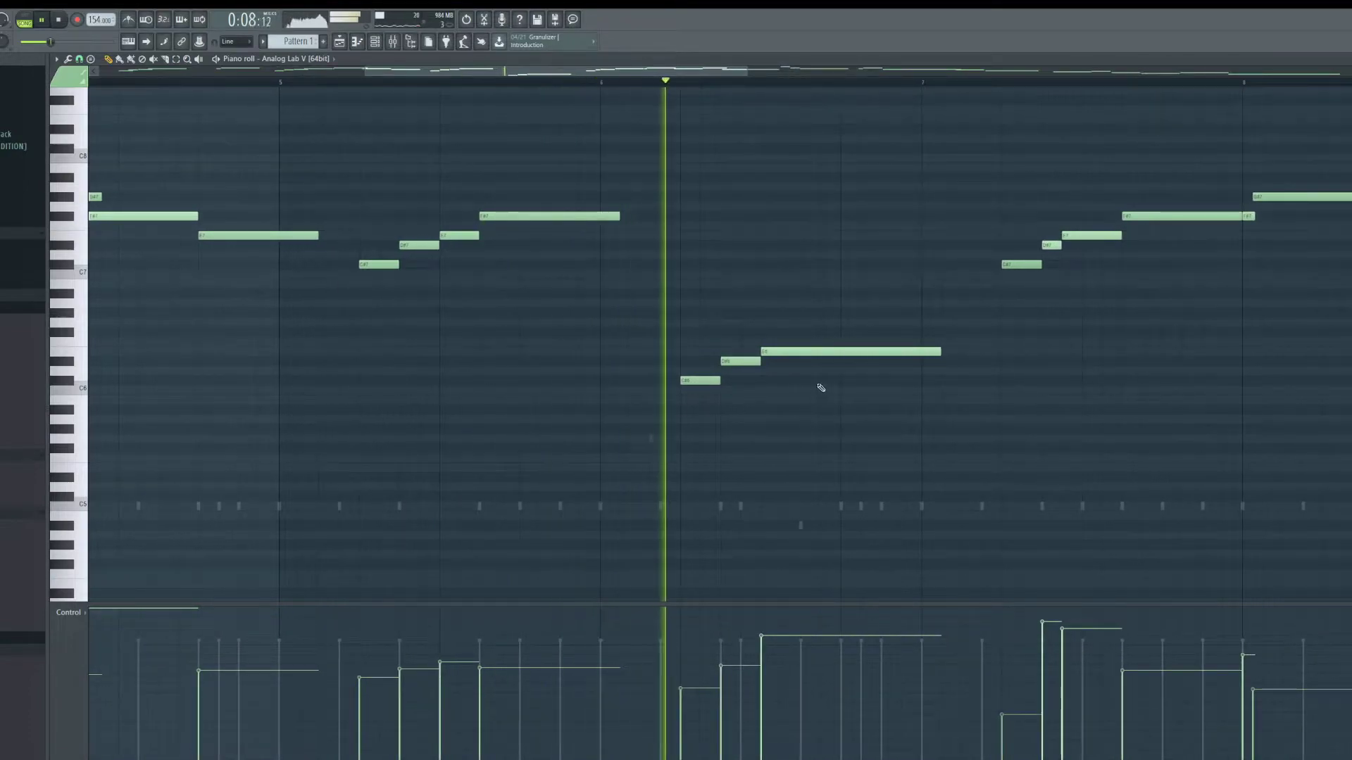
pyautogui.scroll(-3, 710, 474)
pyautogui.scroll(4, 936, 451)
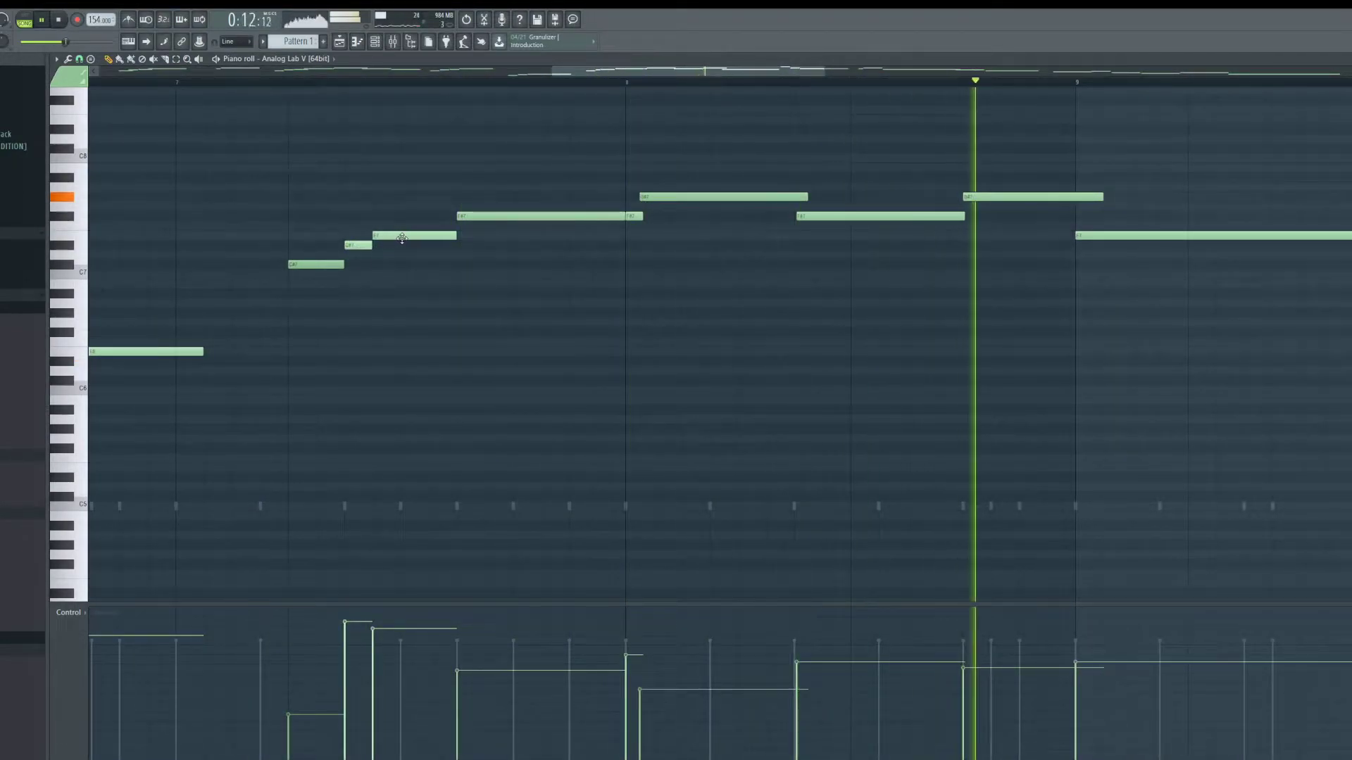
pyautogui.scroll(-2, 528, 306)
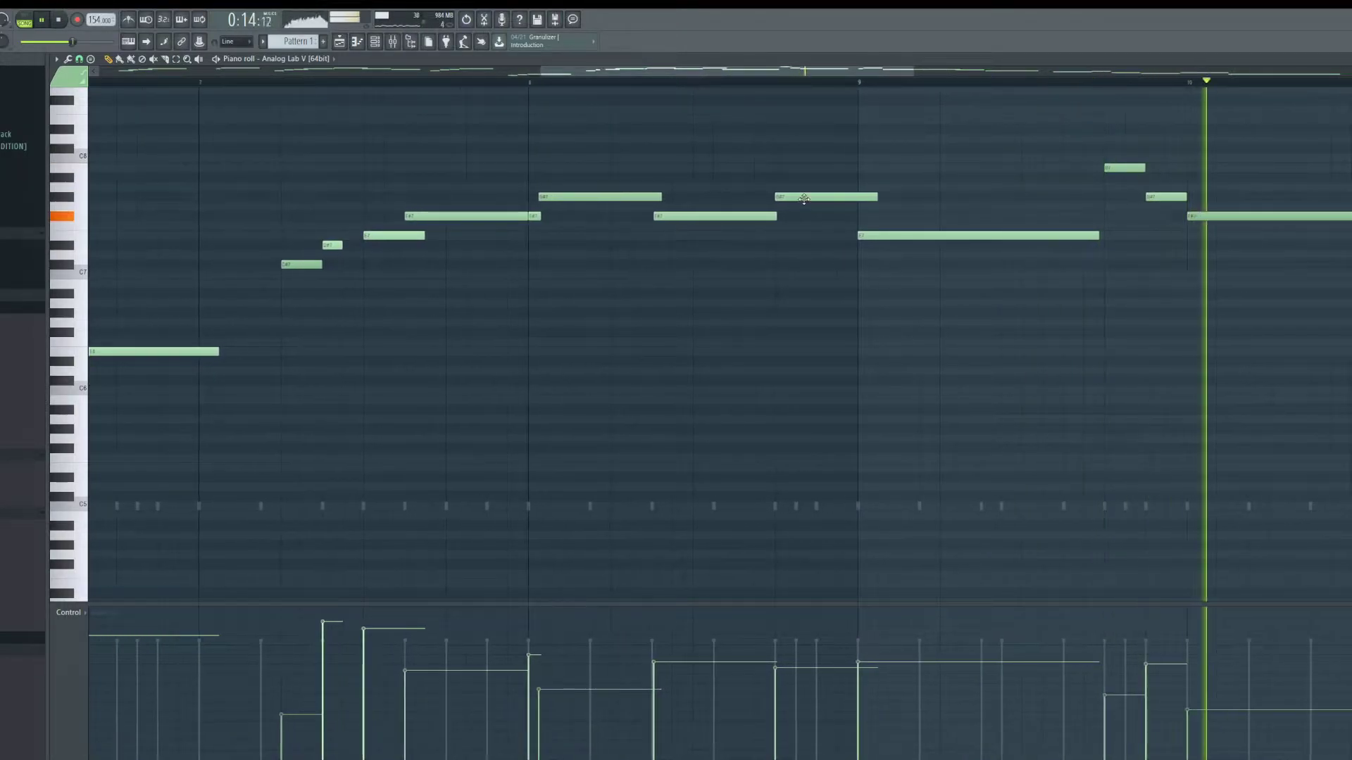
pyautogui.scroll(-3, 916, 303)
pyautogui.scroll(3, 858, 340)
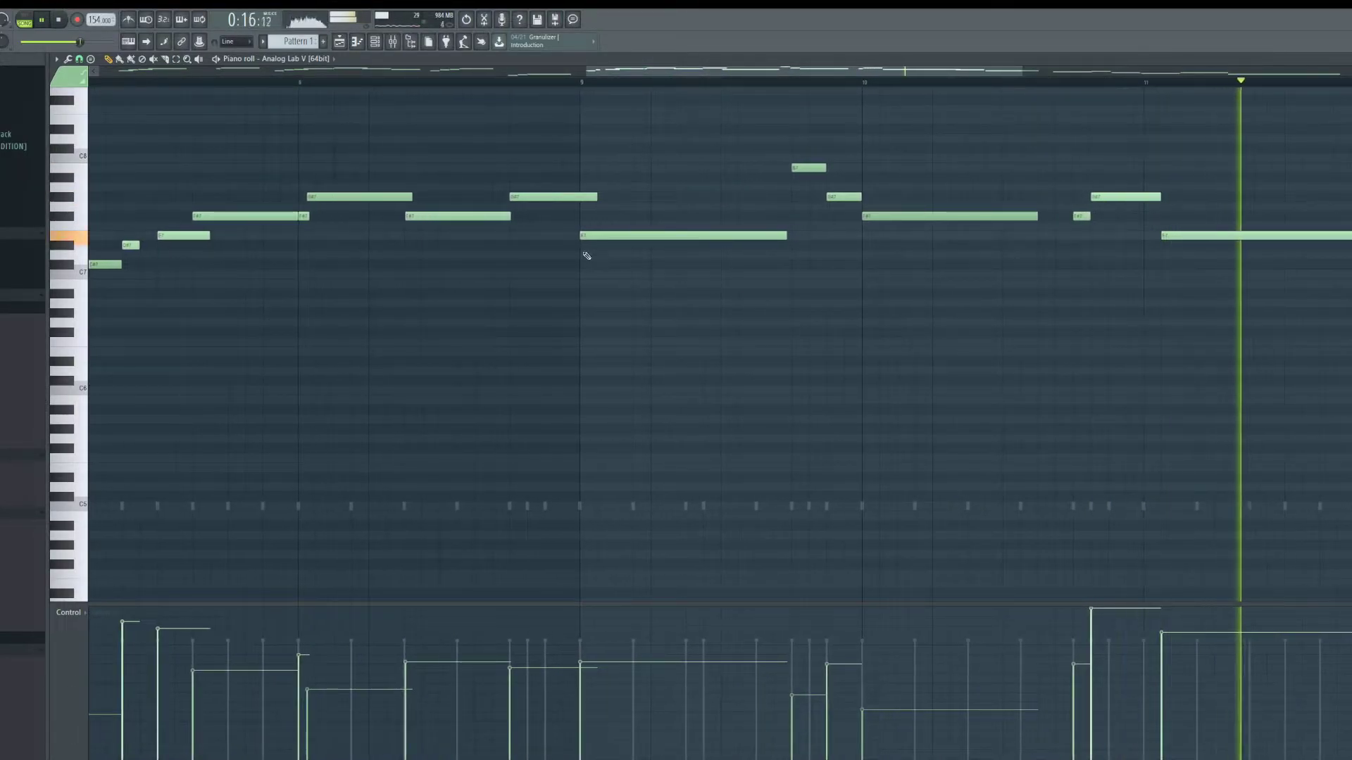
pyautogui.scroll(-4, 991, 434)
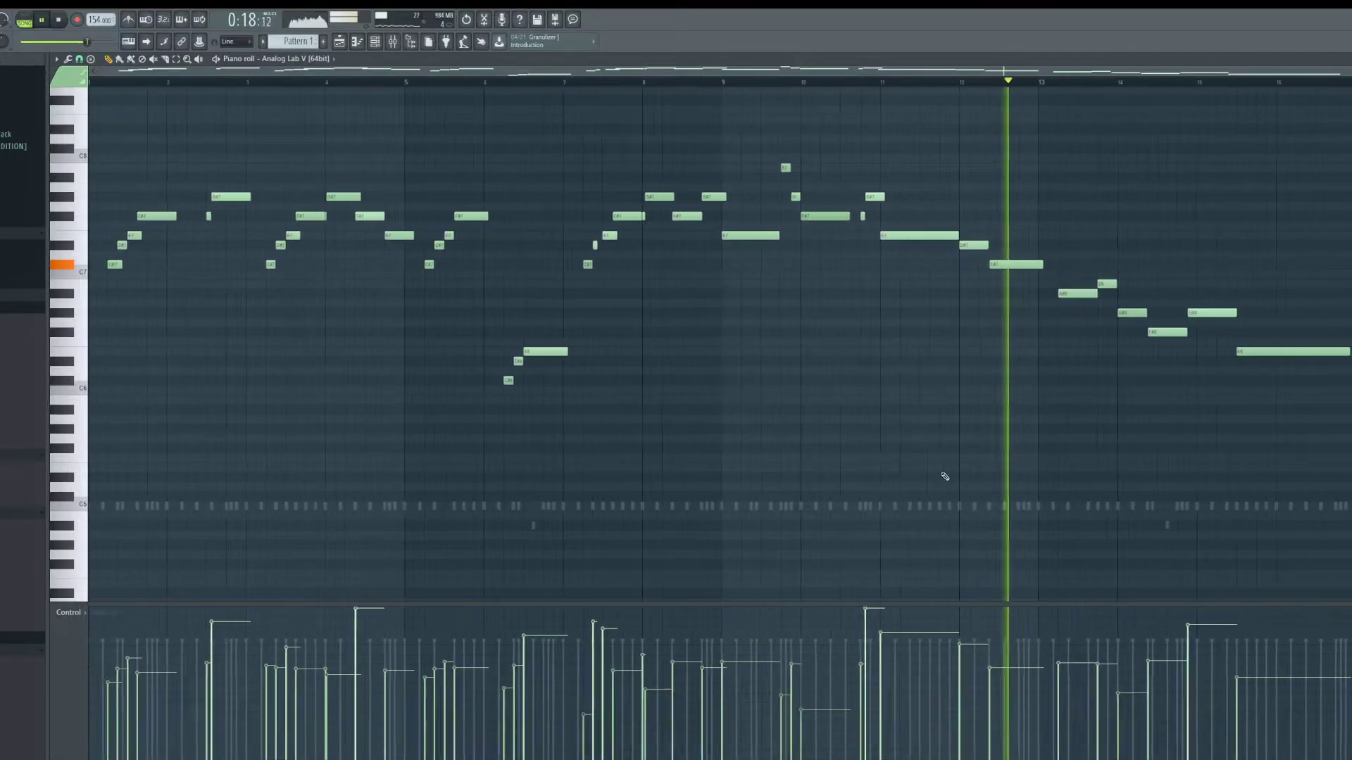
# Step: Add the hack my instagram 808 sample as a new channel and open its piano roll
pyautogui.click(392, 42)
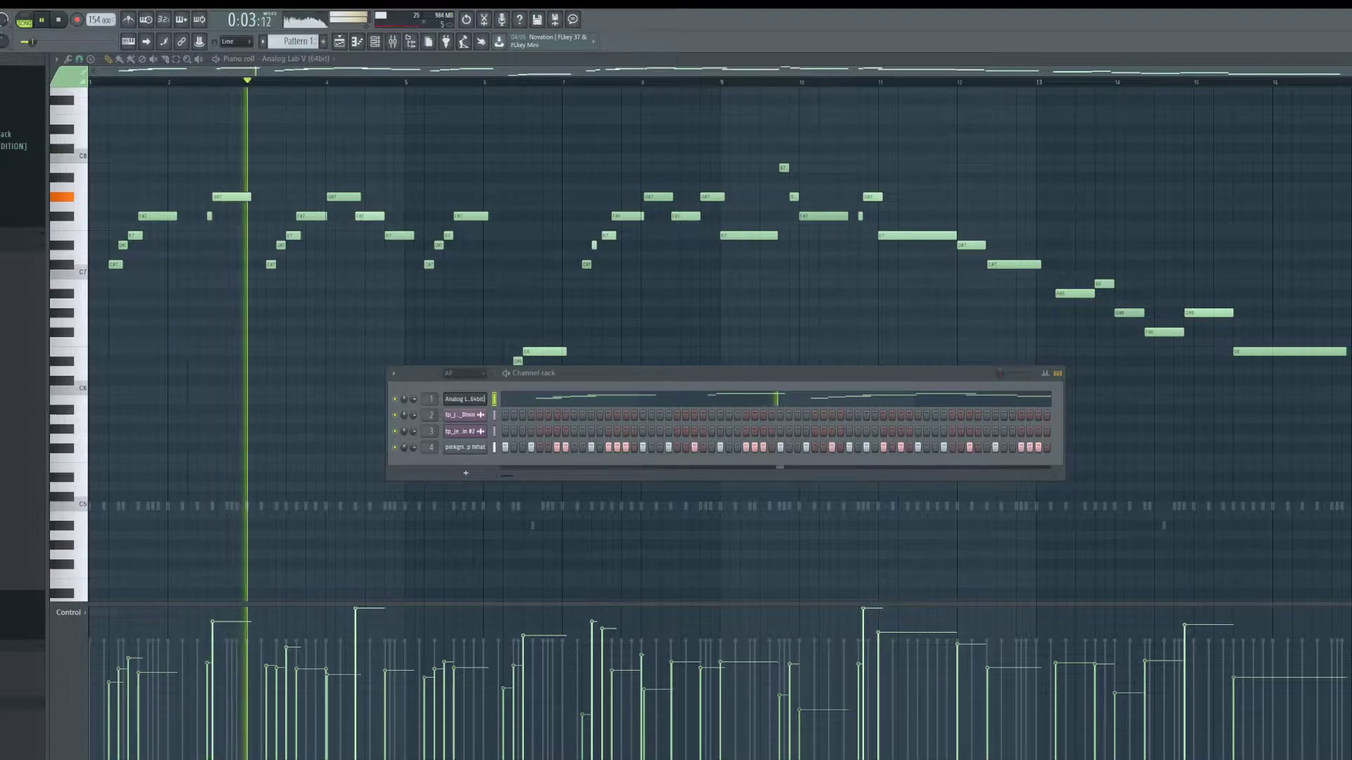
pyautogui.moveTo(89, 350); pyautogui.dragTo(432, 467)
pyautogui.rightClick(484, 461)
pyautogui.click(501, 465)
# Step: Place the first 808 notes on C#5 in bar 1 while playing the pattern
pyautogui.press('space')
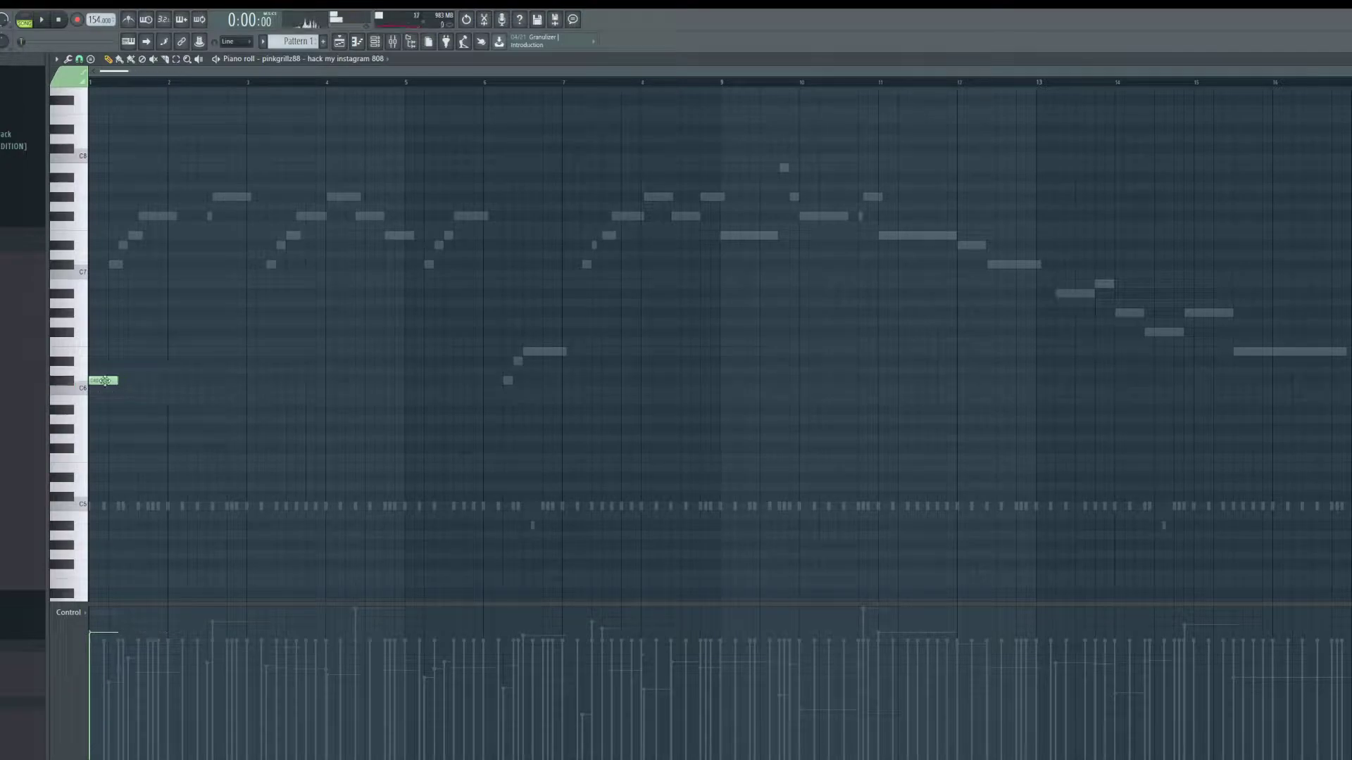
pyautogui.scroll(4, 106, 497)
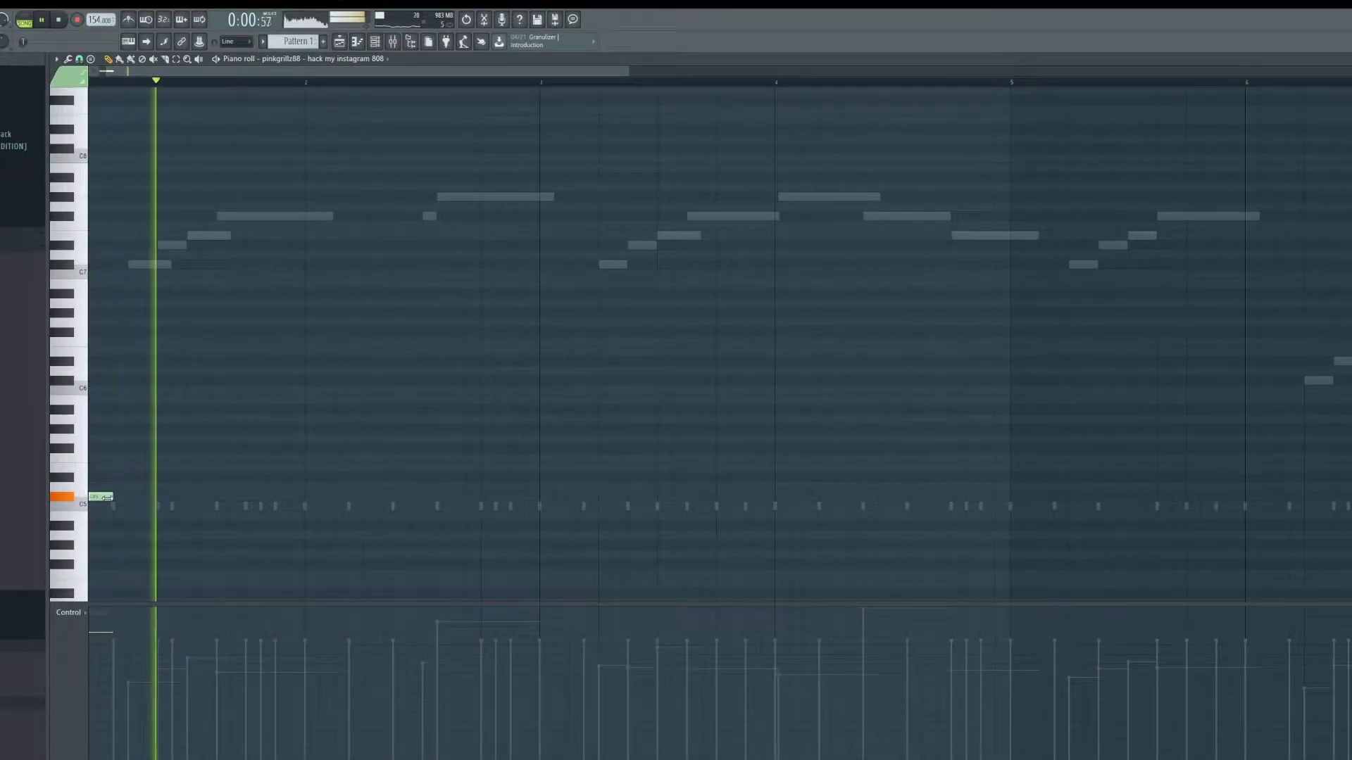
pyautogui.click(181, 496)
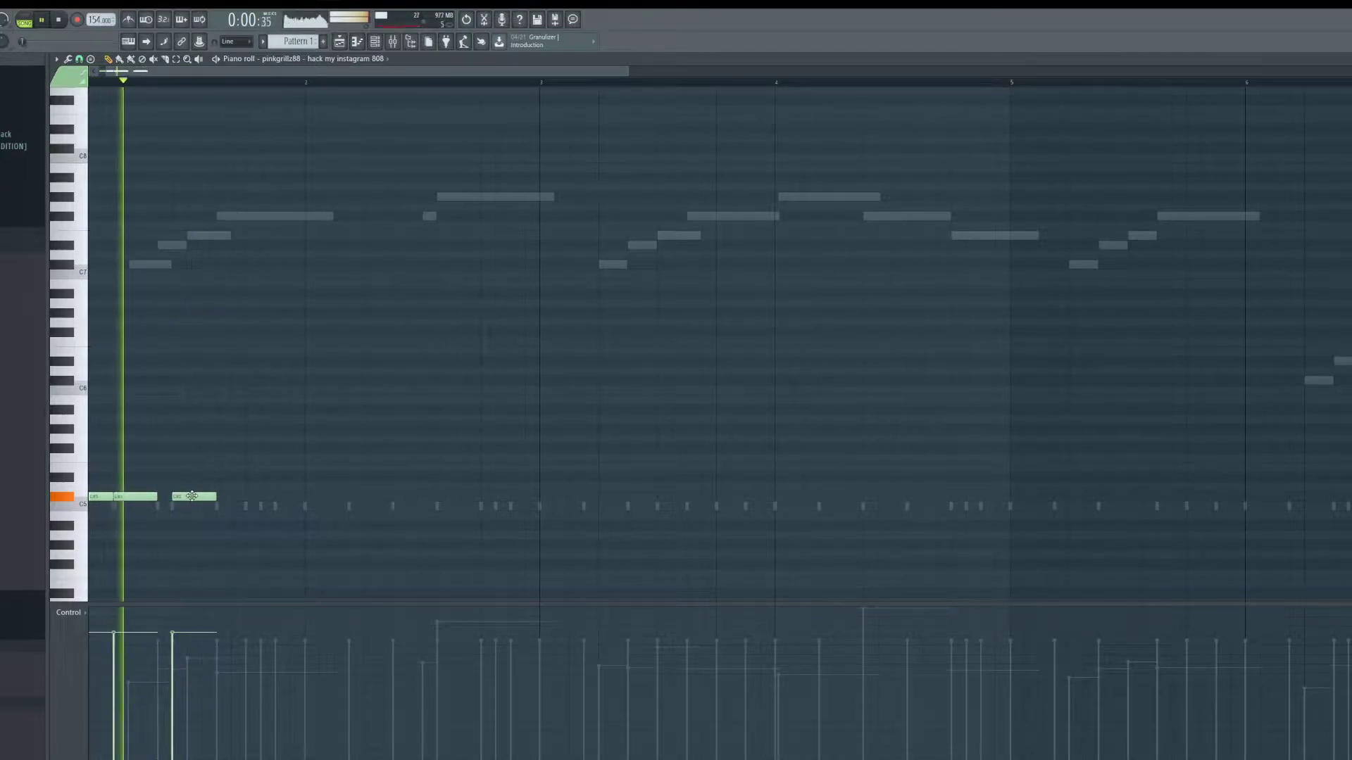
# Step: Enable Cut self for the 808 channel in its miscellaneous settings and restart playback
pyautogui.click(375, 41)
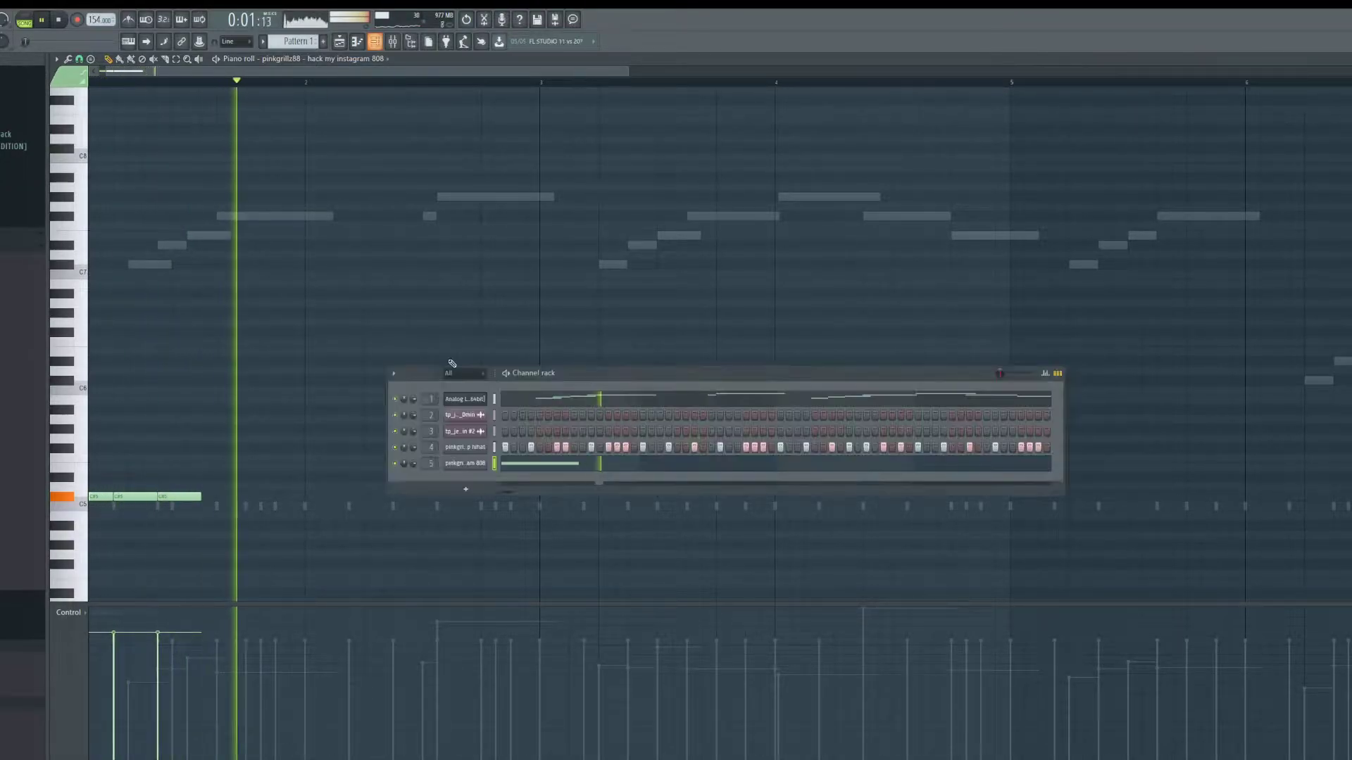
pyautogui.click(465, 464)
pyautogui.click(200, 213)
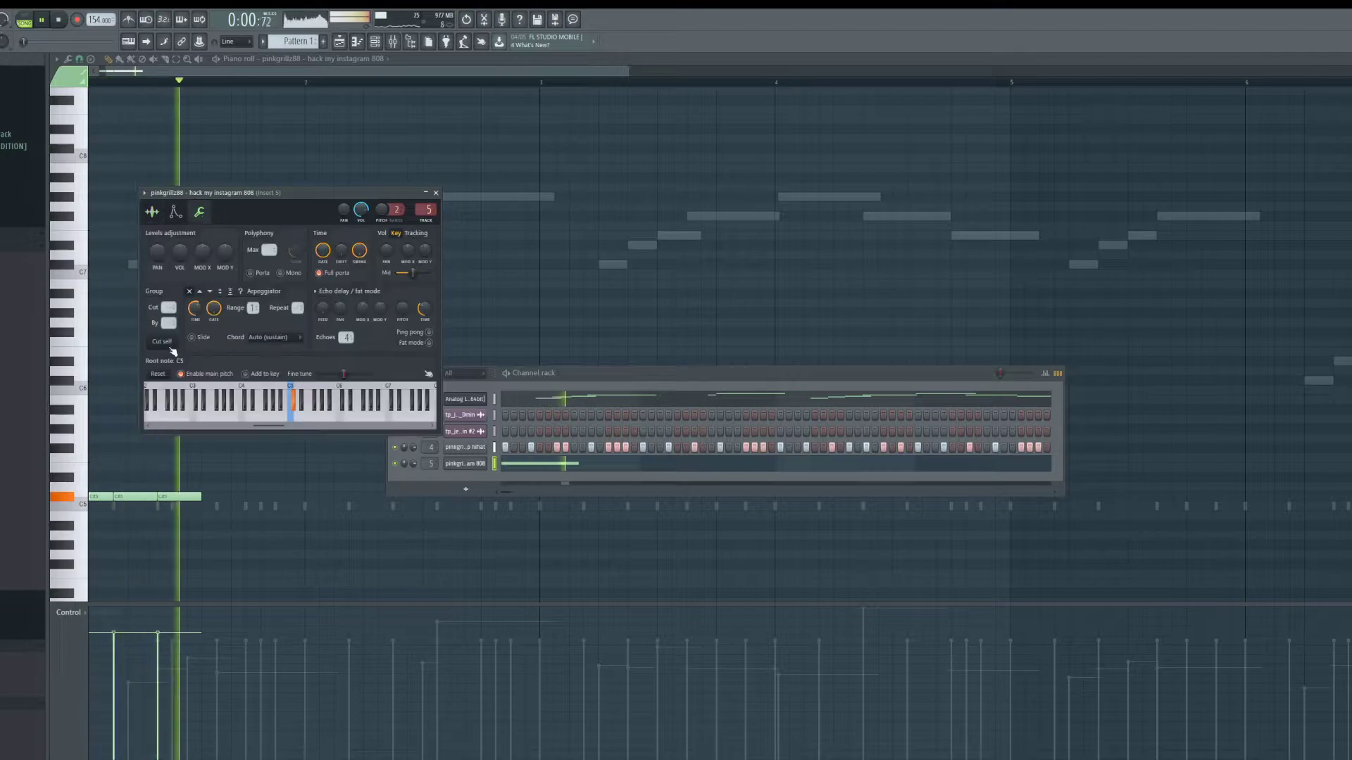
pyautogui.click(171, 346)
pyautogui.press('space')
pyautogui.press('space')
# Step: Add C#5 808 notes across bars 1 and 2, shortening the third note to fit another directly after it
pyautogui.rightClick(263, 456)
pyautogui.click(256, 497)
pyautogui.click(371, 497)
pyautogui.click(493, 498)
pyautogui.click(474, 498)
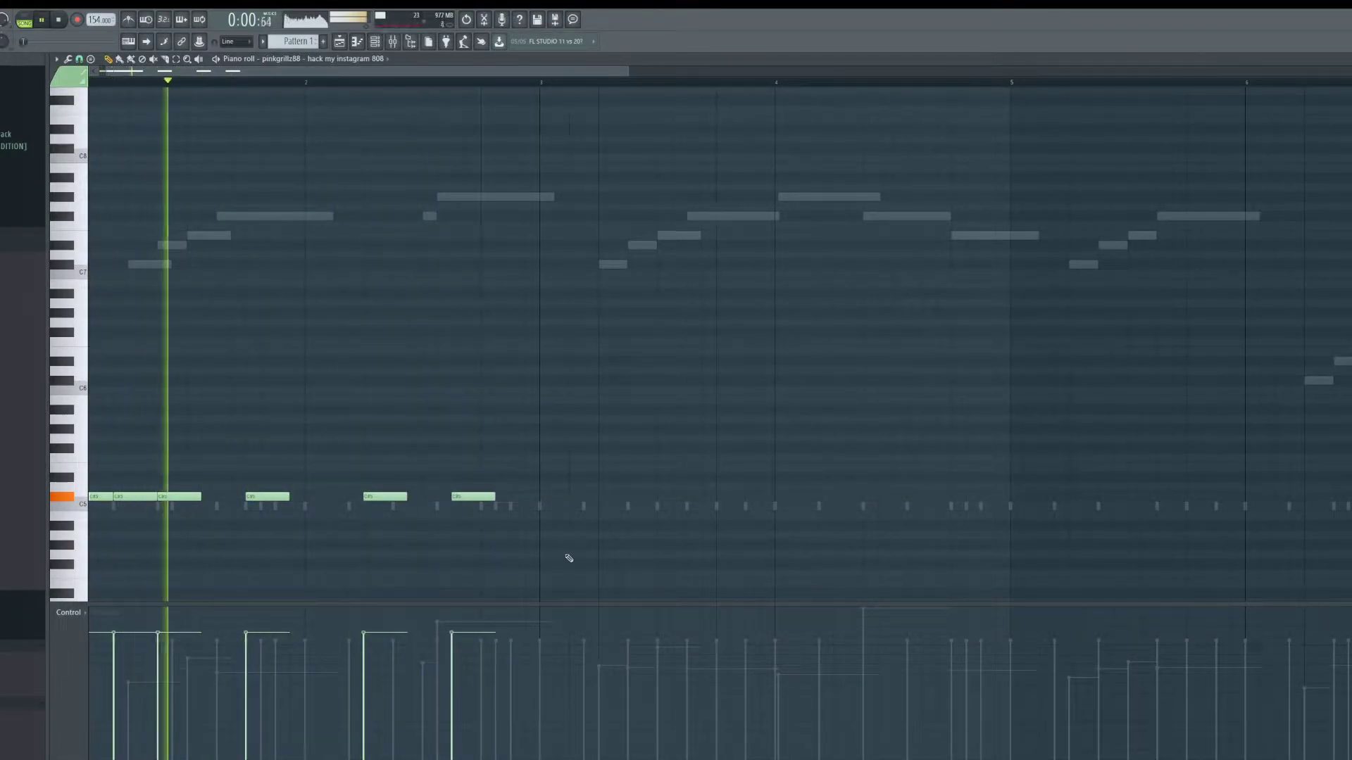
pyautogui.press('space')
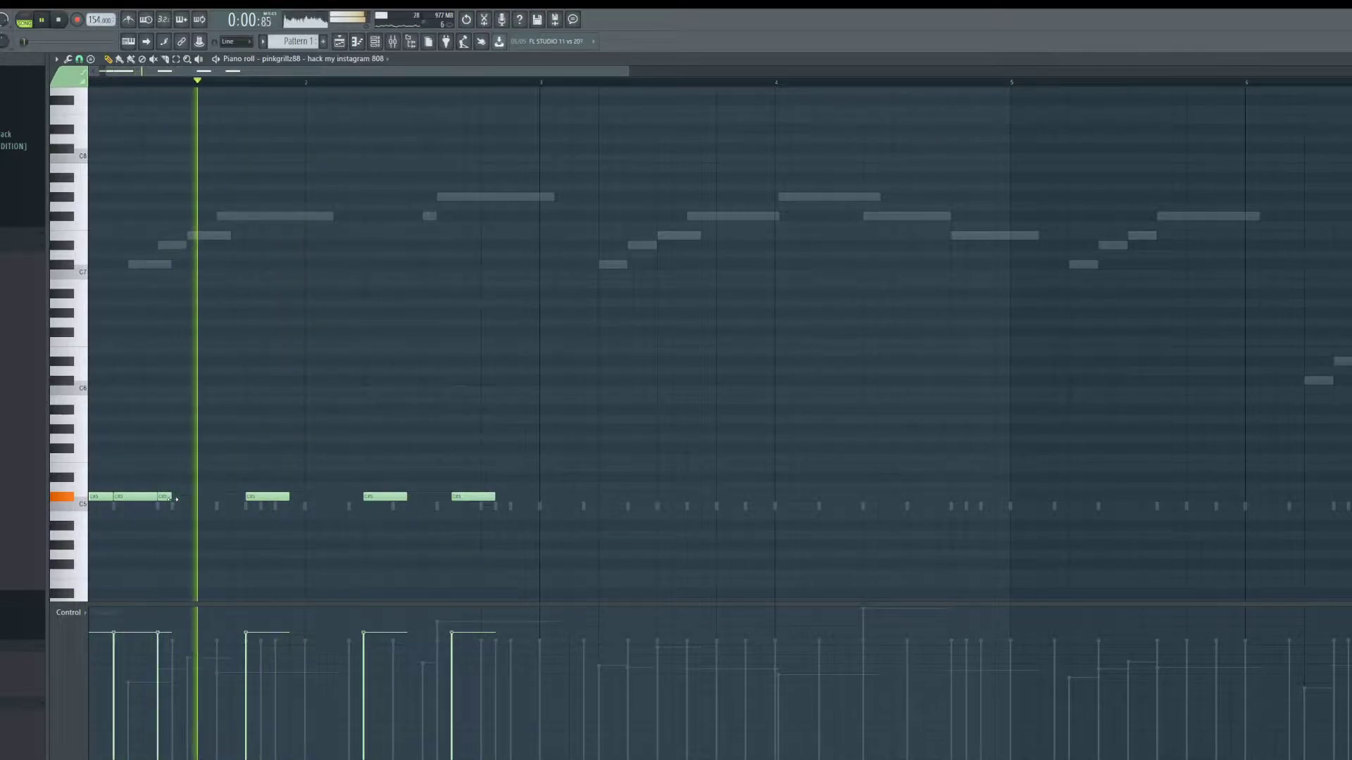
pyautogui.click(210, 499)
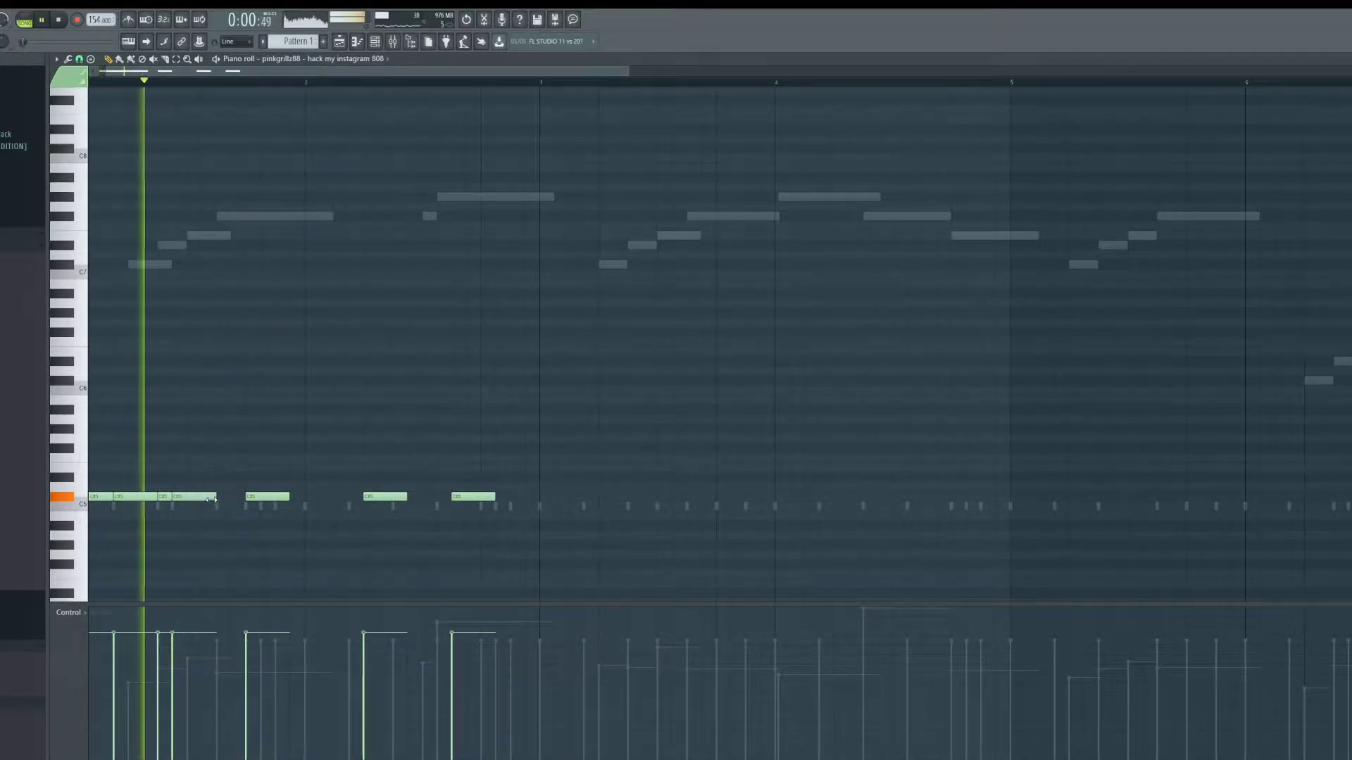
# Step: Add three C#5 808 notes in bar 3 and two in bar 4, checking the rhythm with playback
pyautogui.click(549, 501)
pyautogui.press('space')
pyautogui.click(637, 501)
pyautogui.press('space')
pyautogui.click(721, 501)
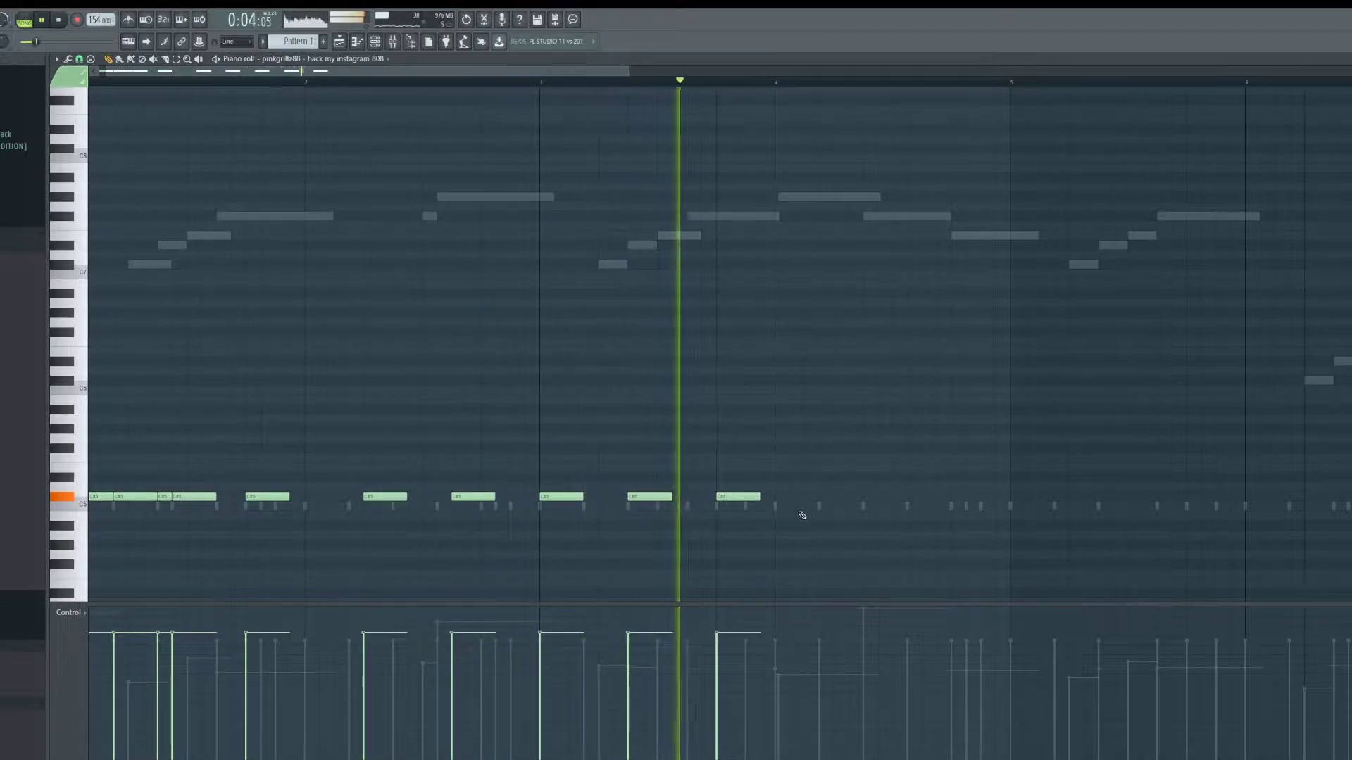
pyautogui.click(840, 500)
pyautogui.click(933, 500)
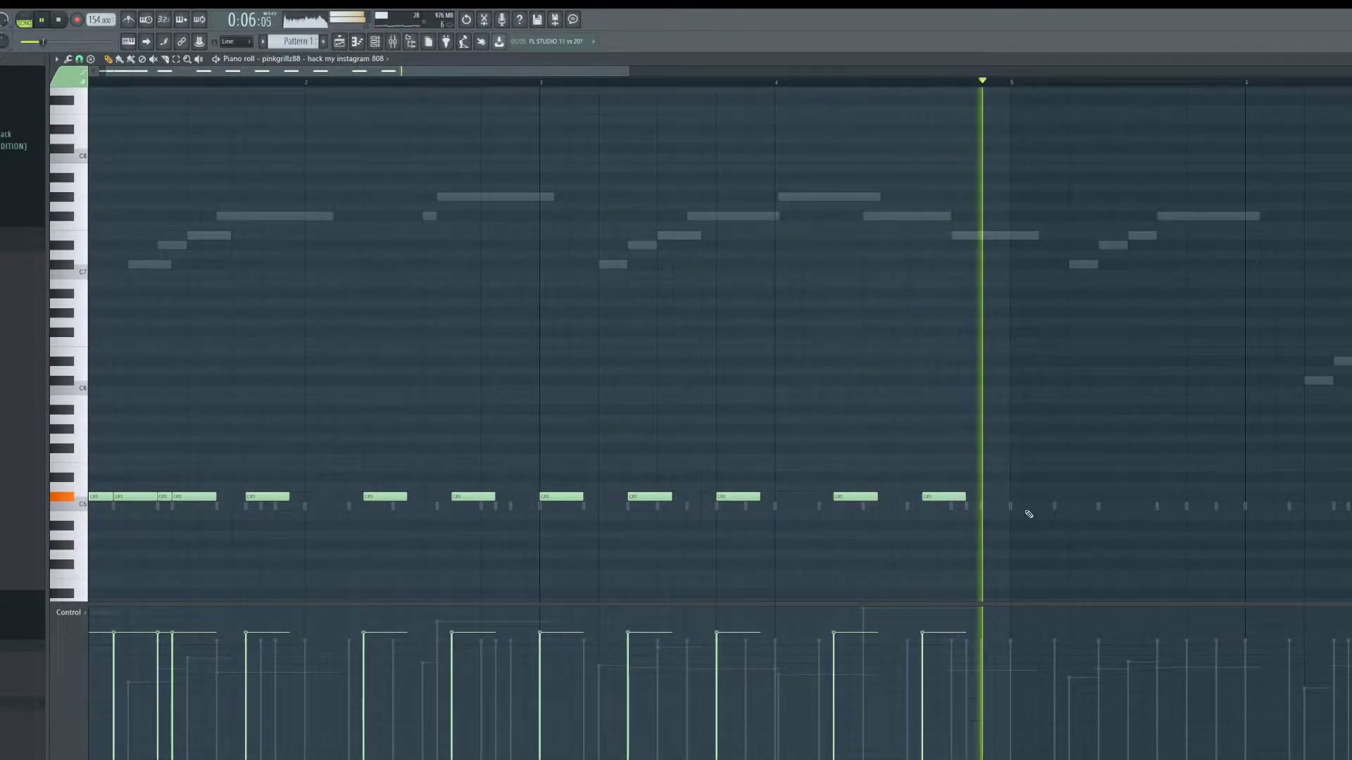
# Step: Place two short, back-to-back E6 808 notes at the very end of bar 4 and check them with playback
pyautogui.press('space')
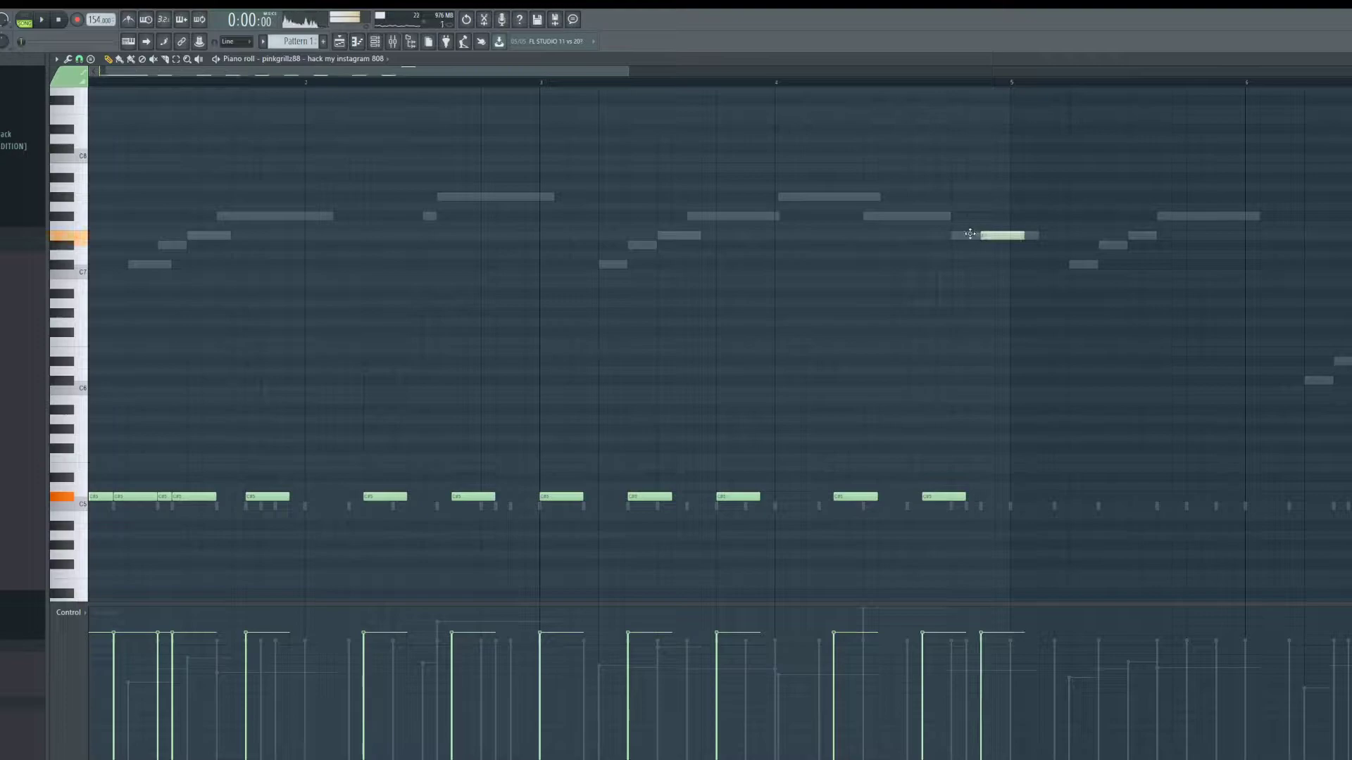
pyautogui.moveTo(972, 359); pyautogui.dragTo(979, 348)
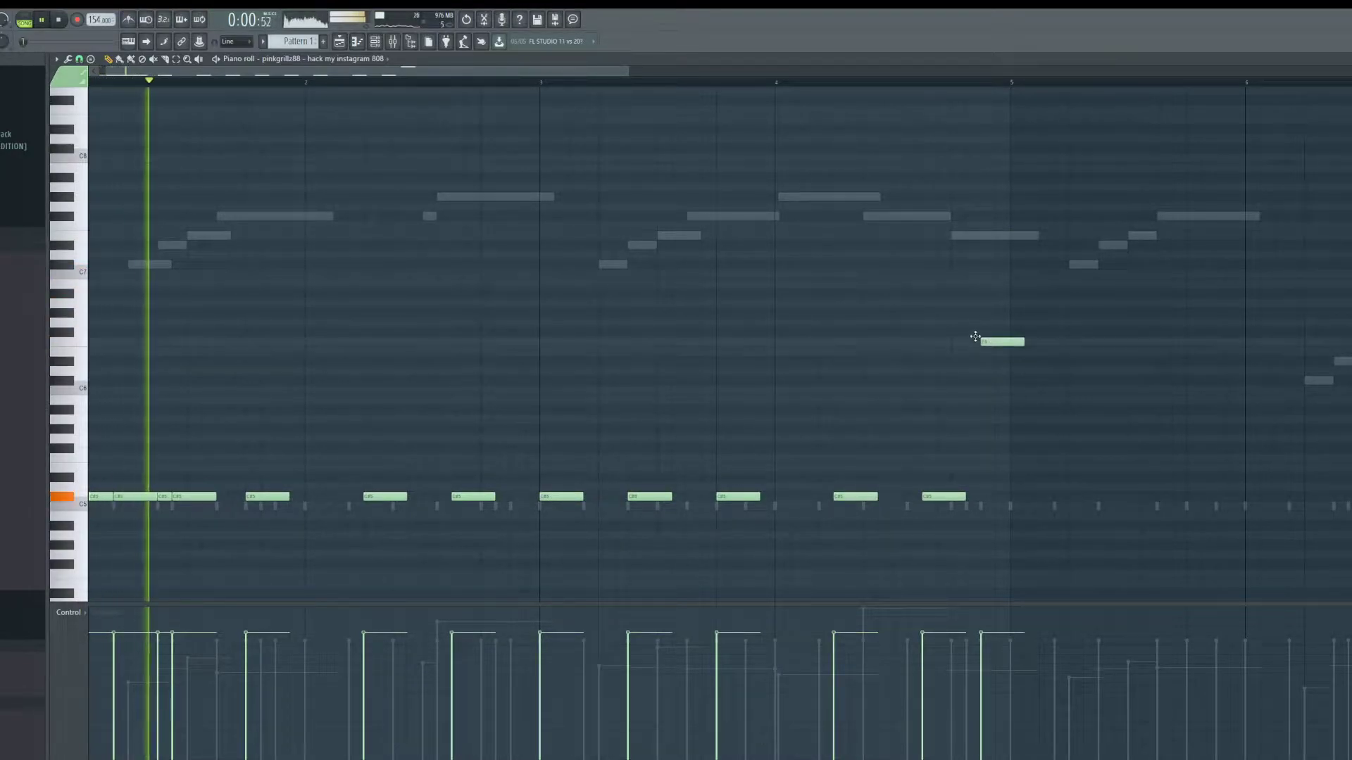
pyautogui.rightClick(997, 355)
pyautogui.click(996, 354)
pyautogui.moveTo(1020, 351); pyautogui.dragTo(989, 352)
pyautogui.click(1016, 352)
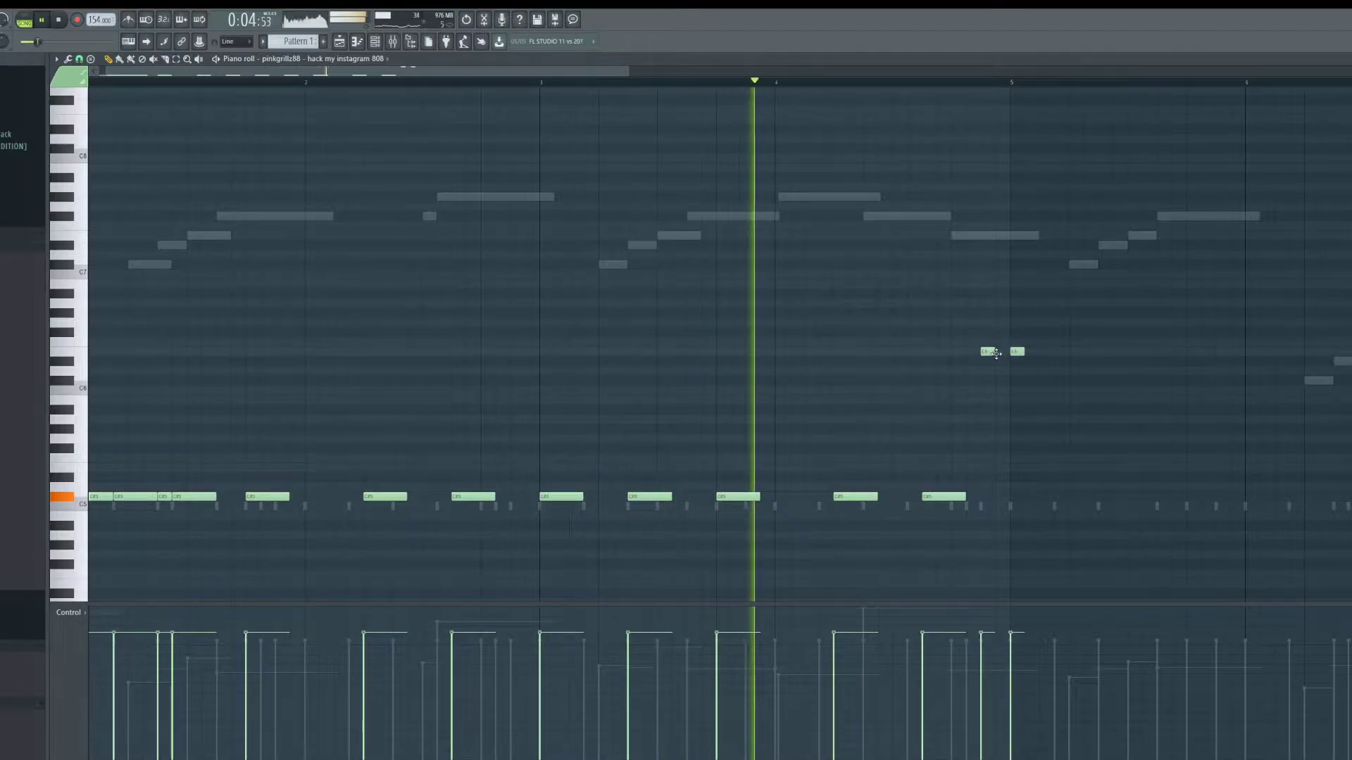
pyautogui.click(1000, 352)
pyautogui.press('space')
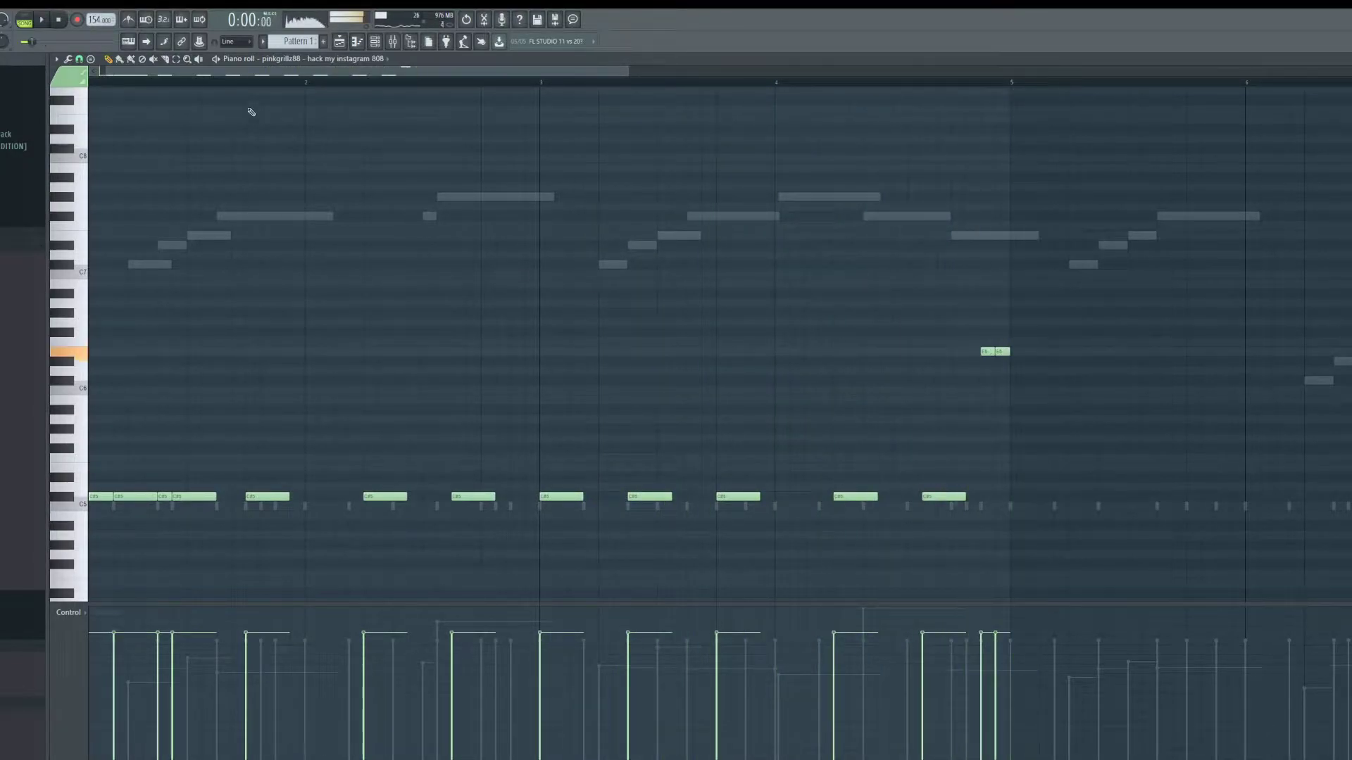
# Step: Select all 808 notes in bars 1–4, duplicate them into bars 5–8 and play the result
pyautogui.click(176, 60)
pyautogui.moveTo(1121, 248); pyautogui.dragTo(92, 549)
pyautogui.scroll(-3, 775, 453)
pyautogui.moveTo(803, 280); pyautogui.dragTo(93, 595)
pyautogui.hotkey('ctrl', 'b')
pyautogui.scroll(-3, 843, 563)
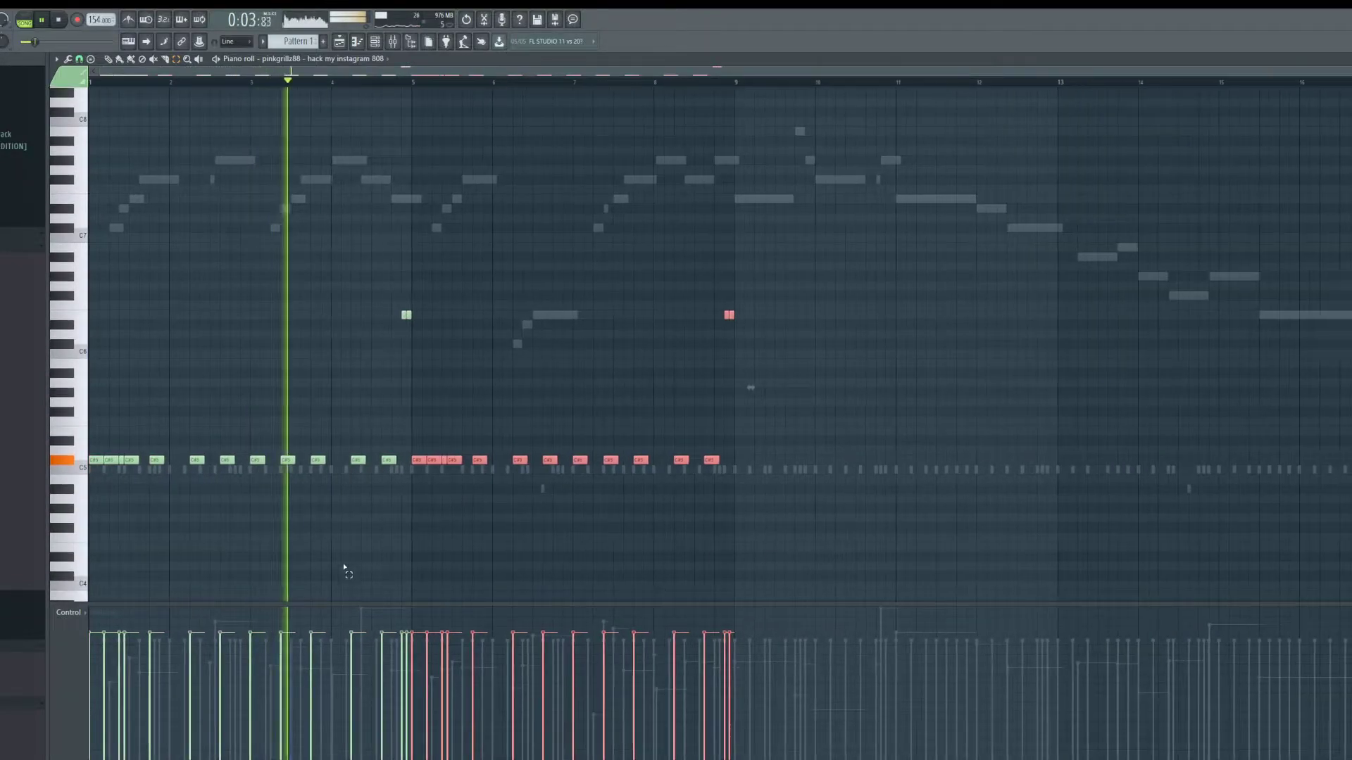
pyautogui.scroll(3, 340, 555)
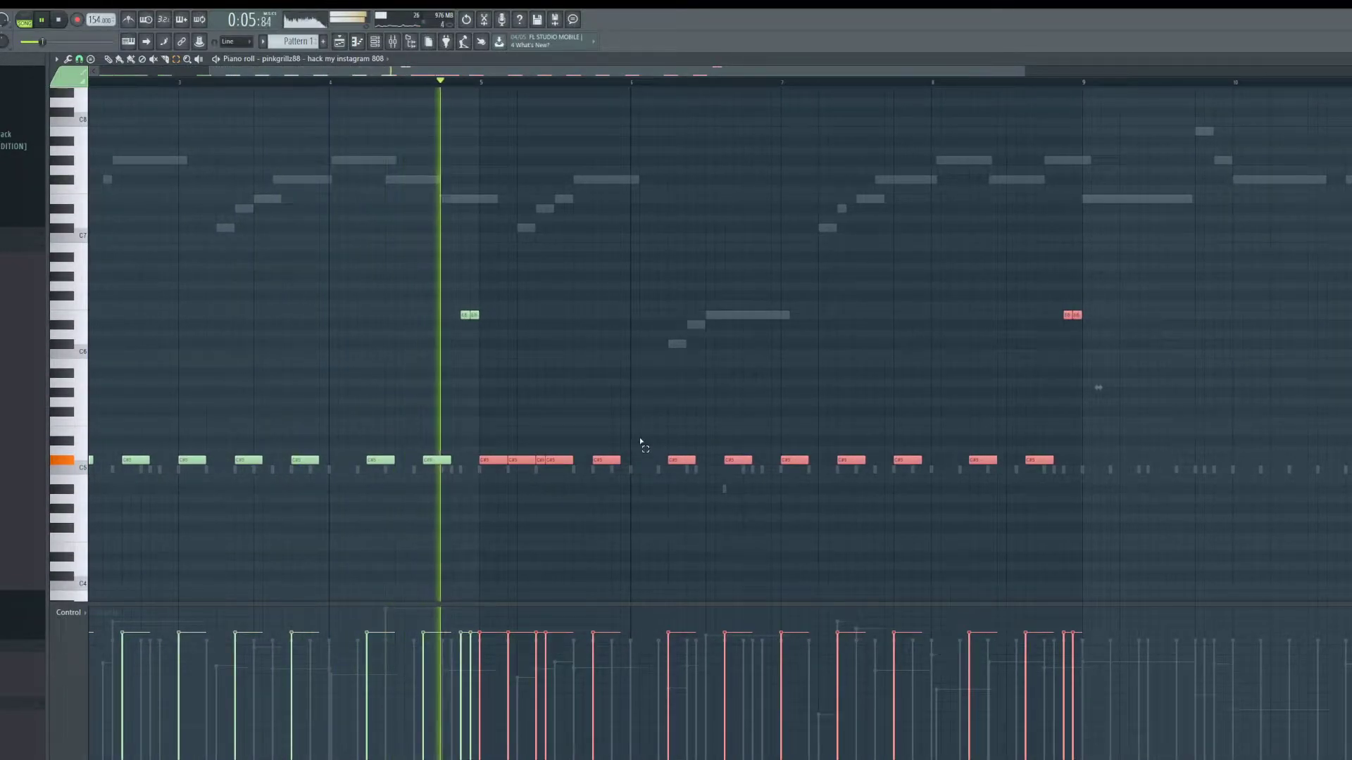
pyautogui.keyDown('ctrl'); pyautogui.scroll(-2, 612, 517); pyautogui.keyUp('ctrl')
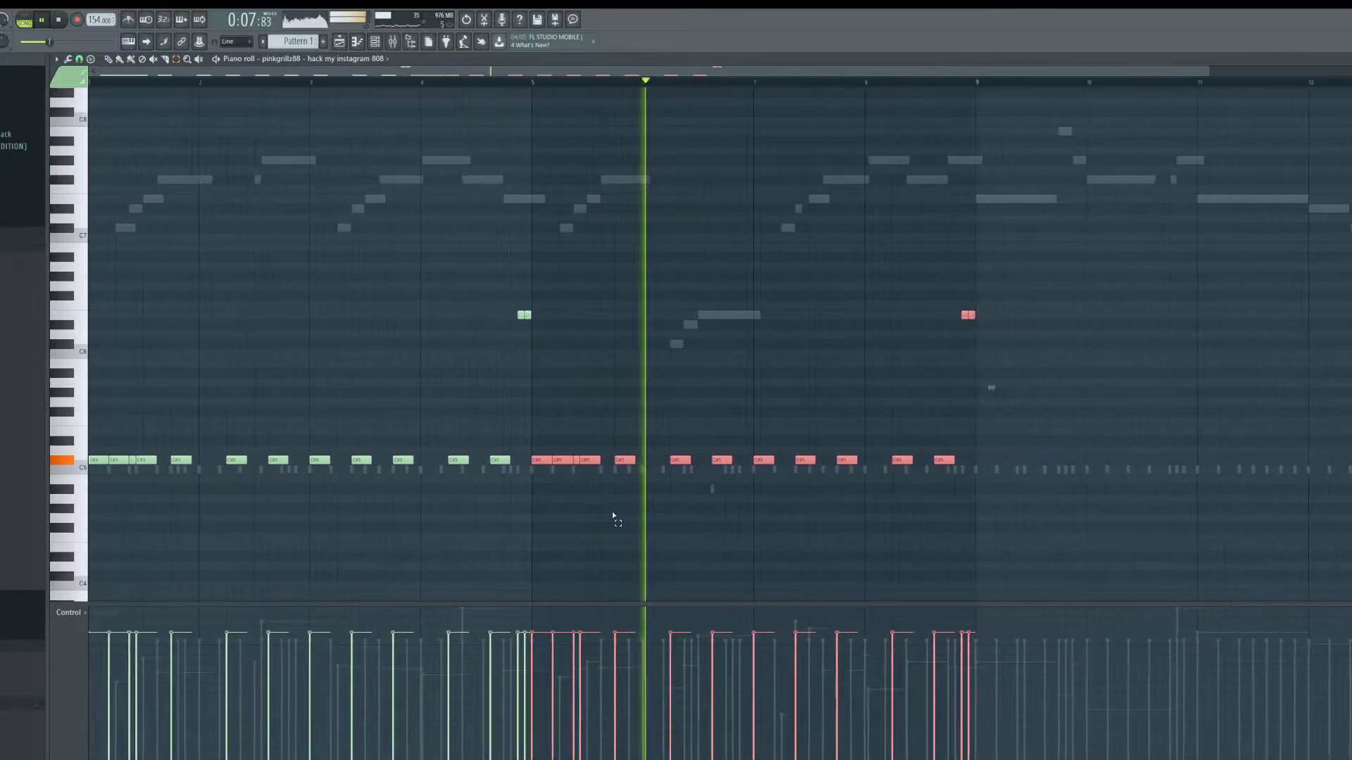
# Step: Delete the two E6 notes at the end of bar 8 and duplicate the whole 808 line into bars 9–16
pyautogui.moveTo(976, 299); pyautogui.dragTo(955, 338)
pyautogui.press('Delete')
pyautogui.moveTo(1060, 234); pyautogui.dragTo(83, 606)
pyautogui.hotkey('ctrl', 'b')
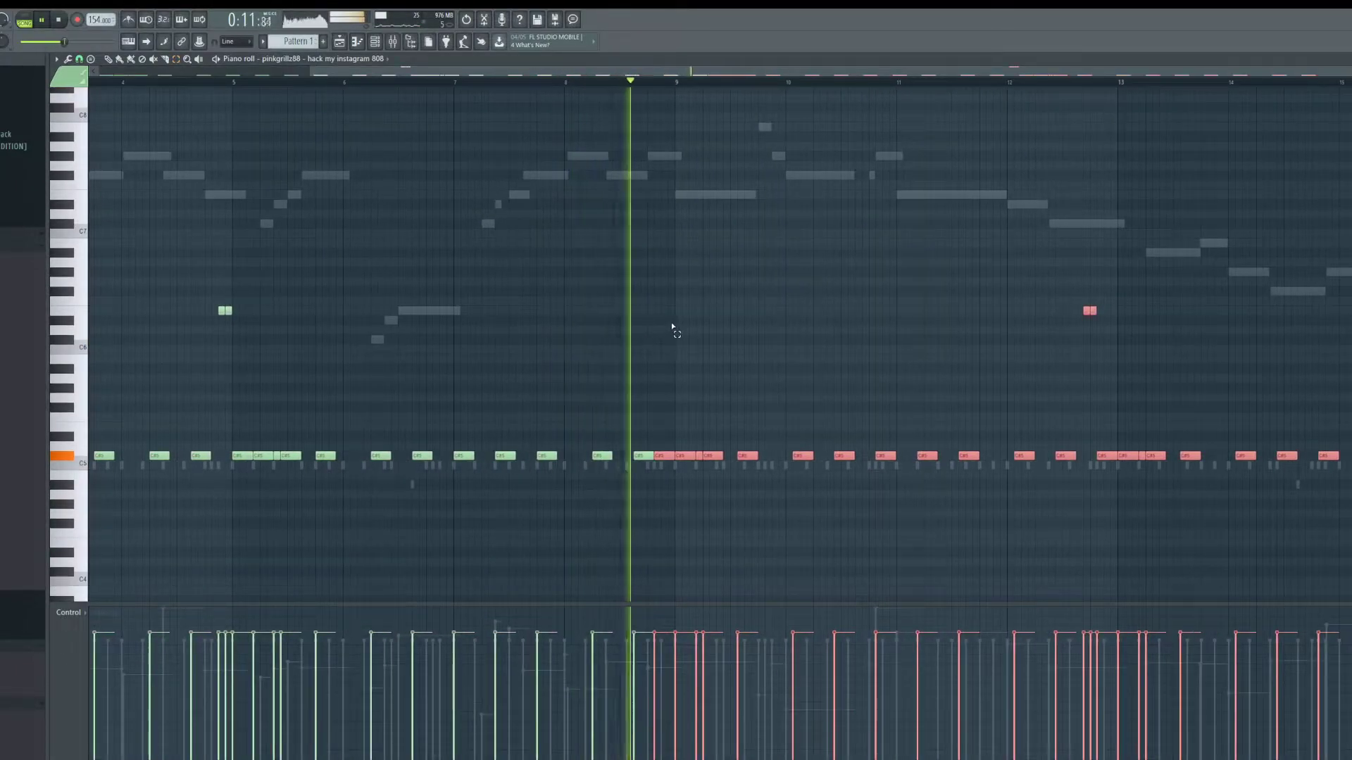
# Step: Deselect the notes and add a C#5 808 note at the end of bar 8, leading directly into bar 9
pyautogui.keyDown('ctrl'); pyautogui.scroll(3, 673, 329); pyautogui.keyUp('ctrl')
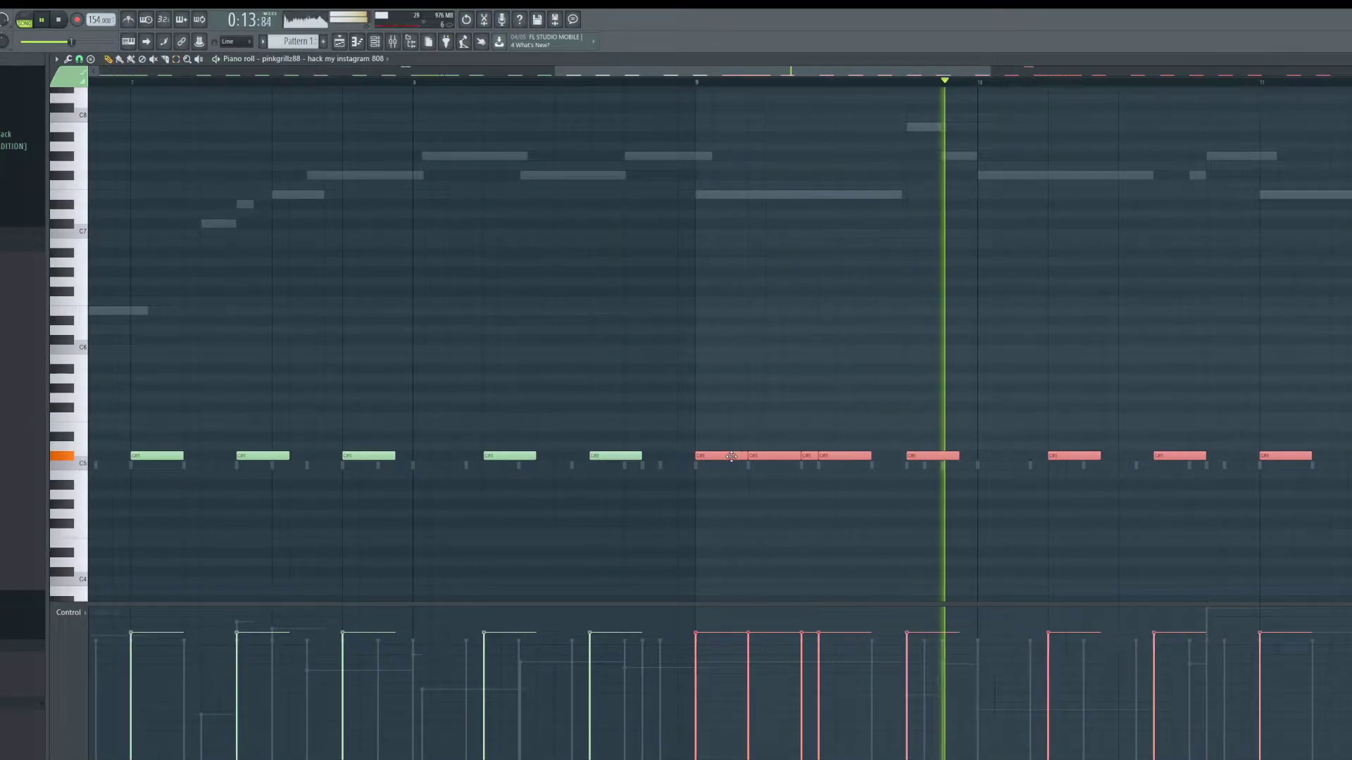
pyautogui.keyDown('ctrl'); pyautogui.click(654, 498); pyautogui.keyUp('ctrl')
pyautogui.moveTo(655, 465); pyautogui.dragTo(671, 455)
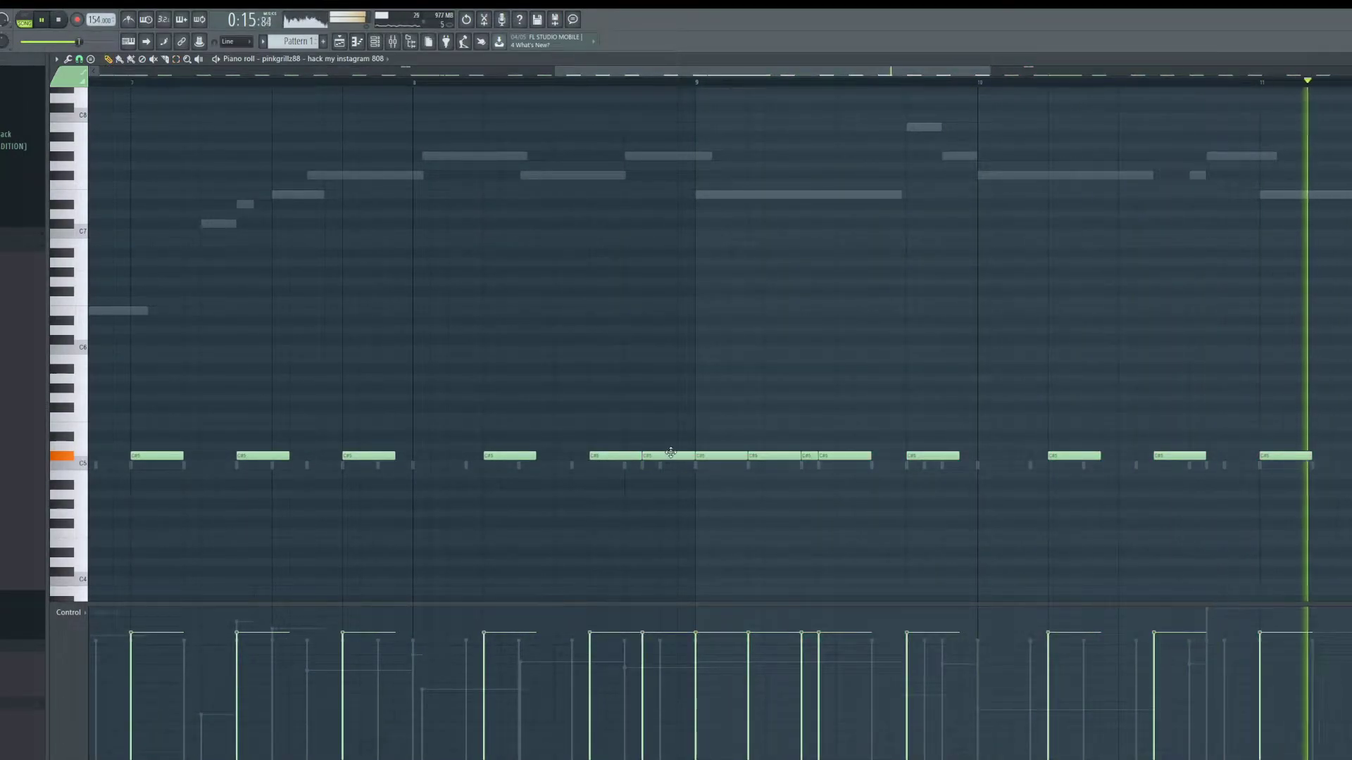
pyautogui.keyDown('ctrl'); pyautogui.scroll(-4, 676, 472); pyautogui.keyUp('ctrl')
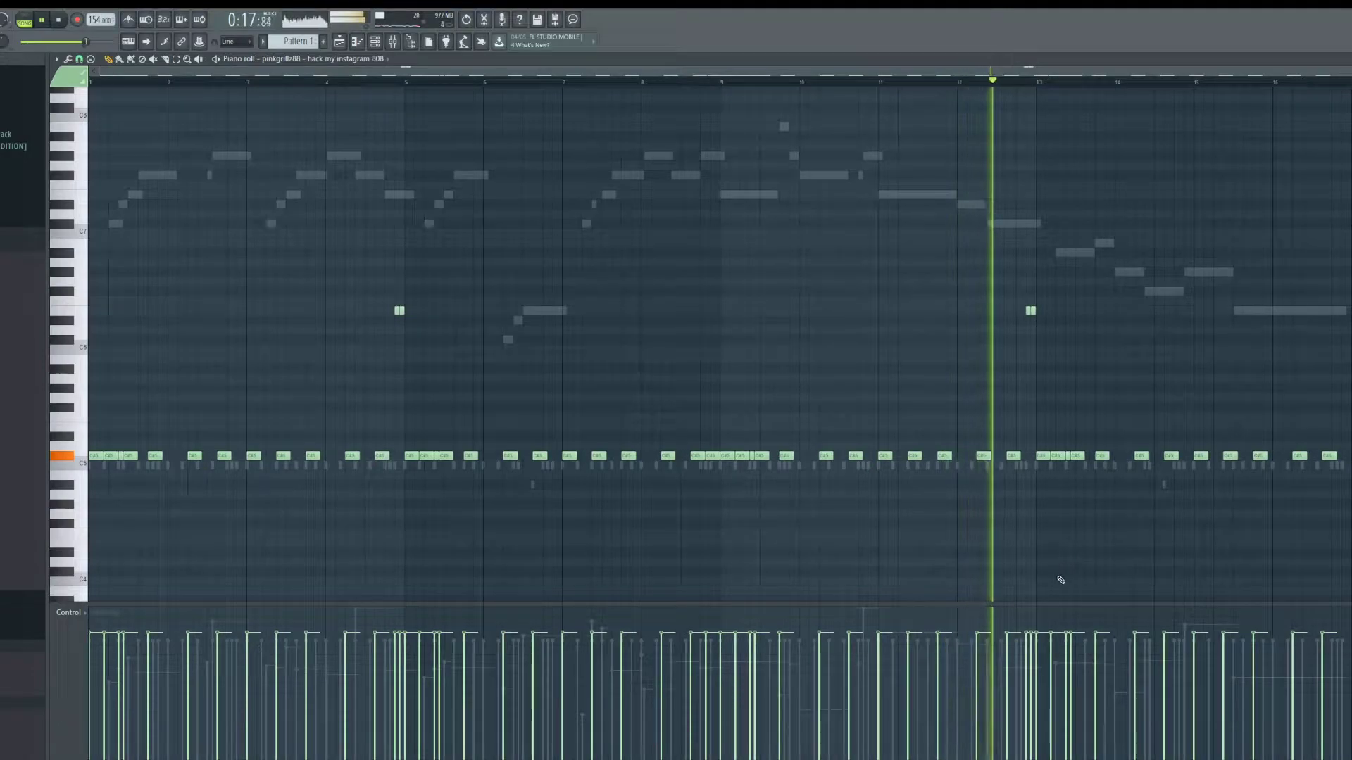
# Step: Raise the first of the two E6 notes at the end of bar 12 to C#7 and delete the second, checking with playback
pyautogui.keyDown('ctrl'); pyautogui.scroll(3, 1042, 542); pyautogui.keyUp('ctrl')
pyautogui.click(752, 80)
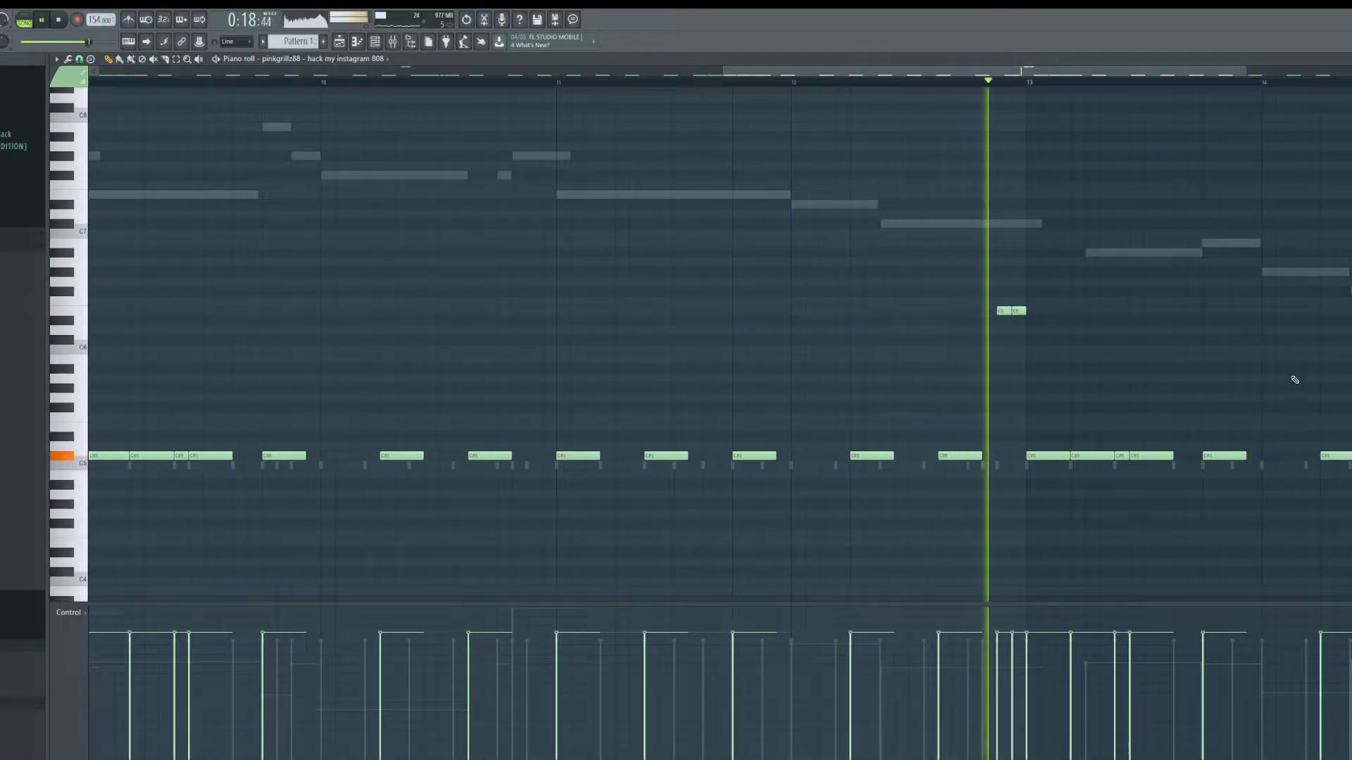
pyautogui.moveTo(1002, 311); pyautogui.dragTo(989, 312)
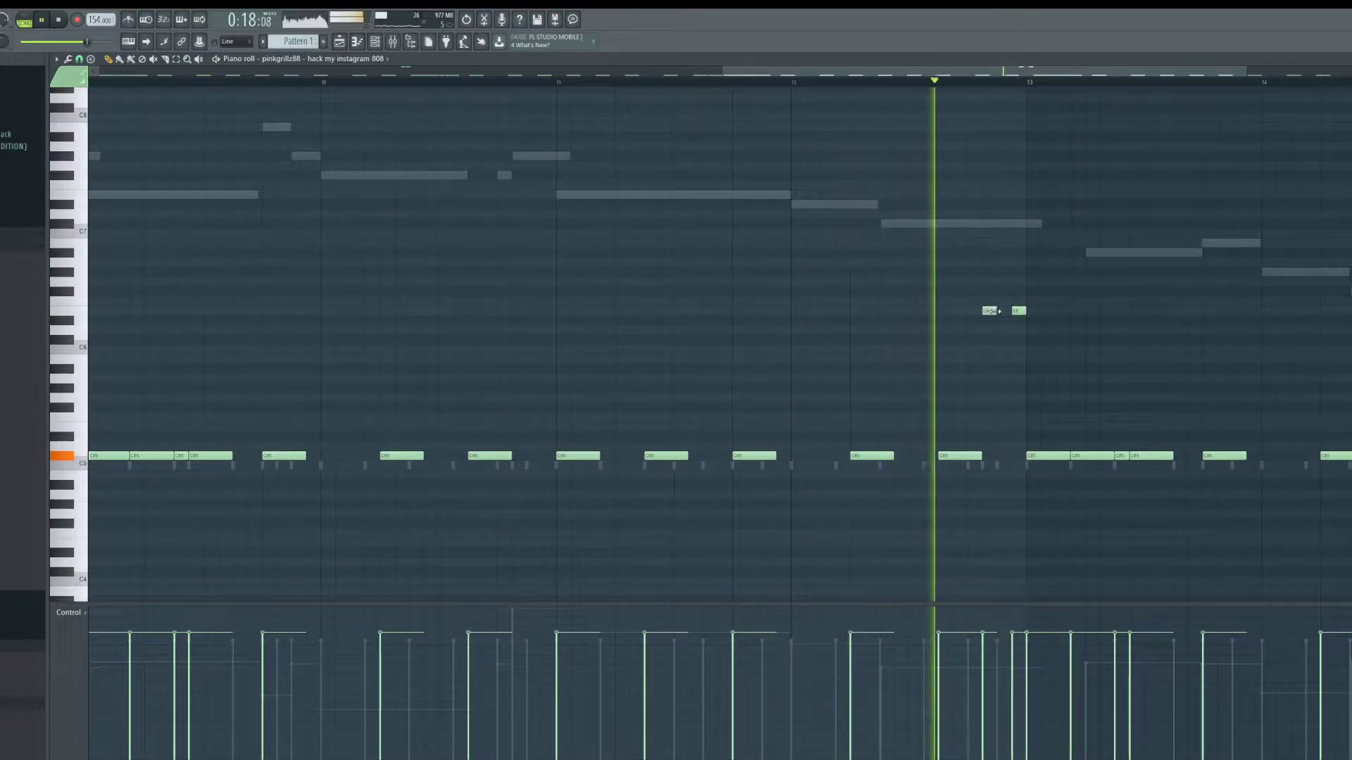
pyautogui.moveTo(1002, 312); pyautogui.dragTo(1003, 224)
pyautogui.press('space')
pyautogui.press('space')
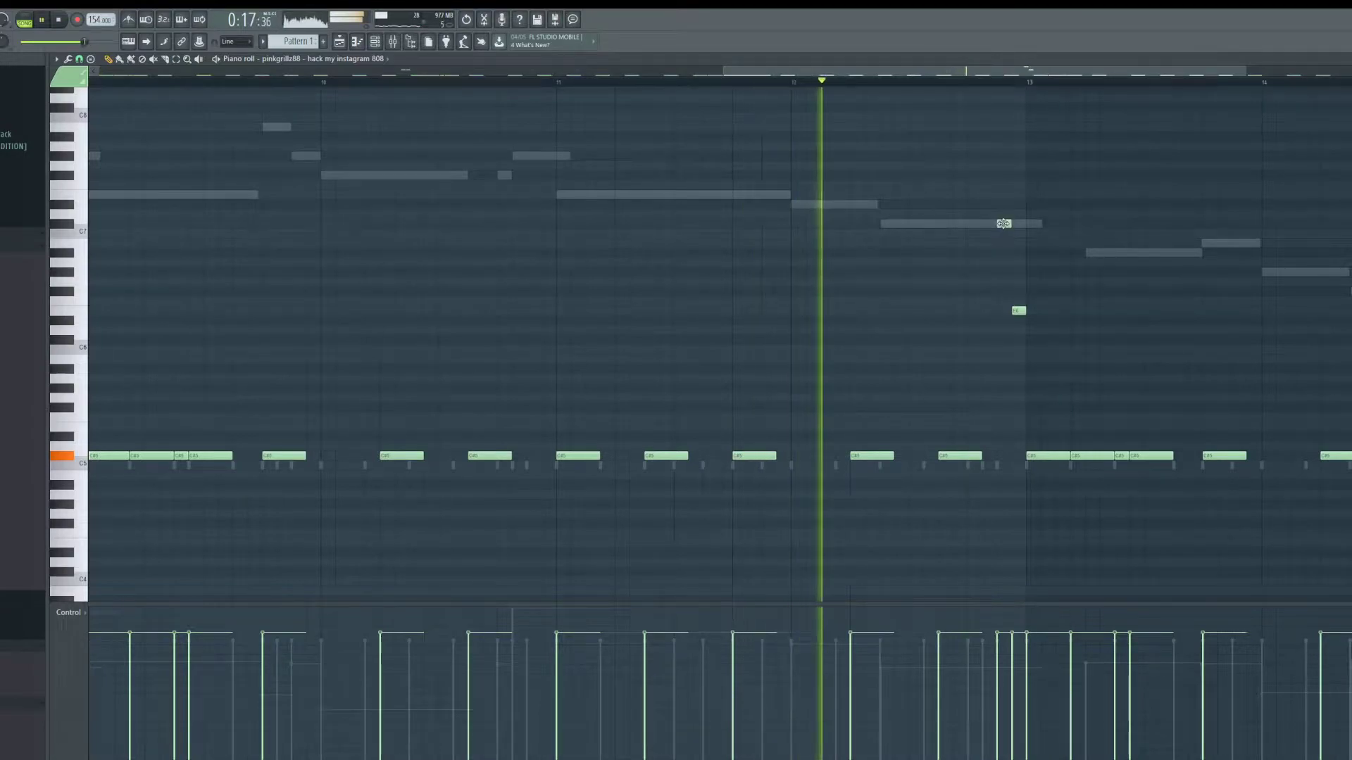
pyautogui.press('space')
pyautogui.rightClick(1020, 312)
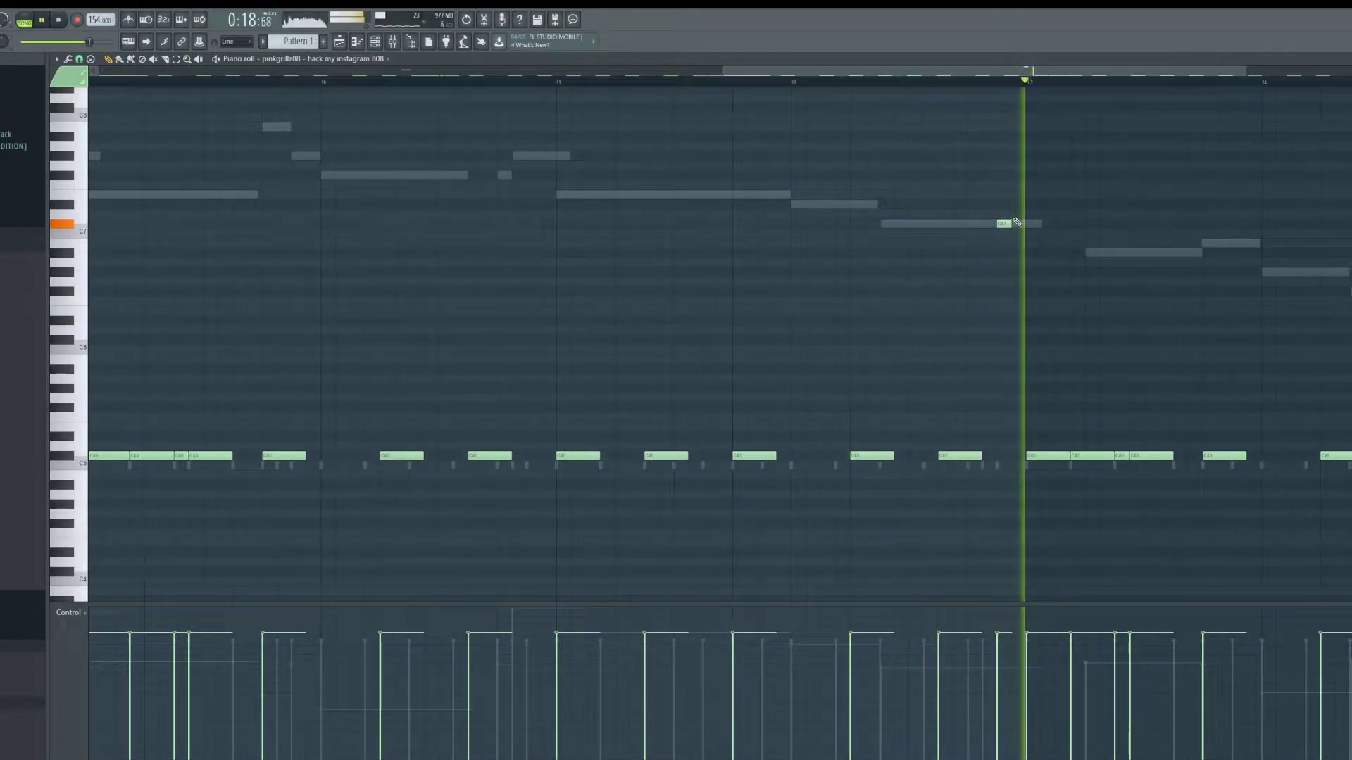
pyautogui.press('space')
pyautogui.moveTo(1007, 223); pyautogui.dragTo(1023, 239)
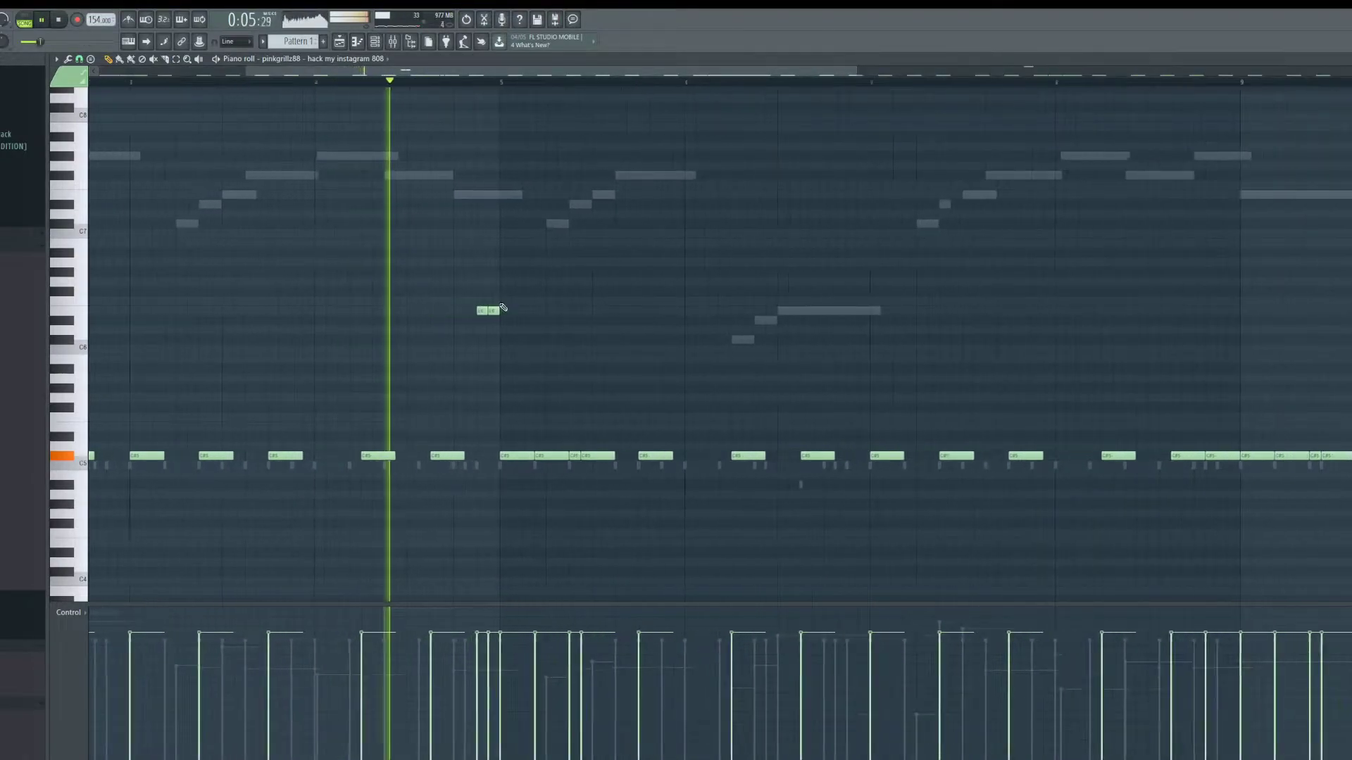
# Step: Delete the second E6 note at the end of bar 4 and lower the high note at the end of bar 12 to E6
pyautogui.scroll(3, 500, 306)
pyautogui.rightClick(516, 311)
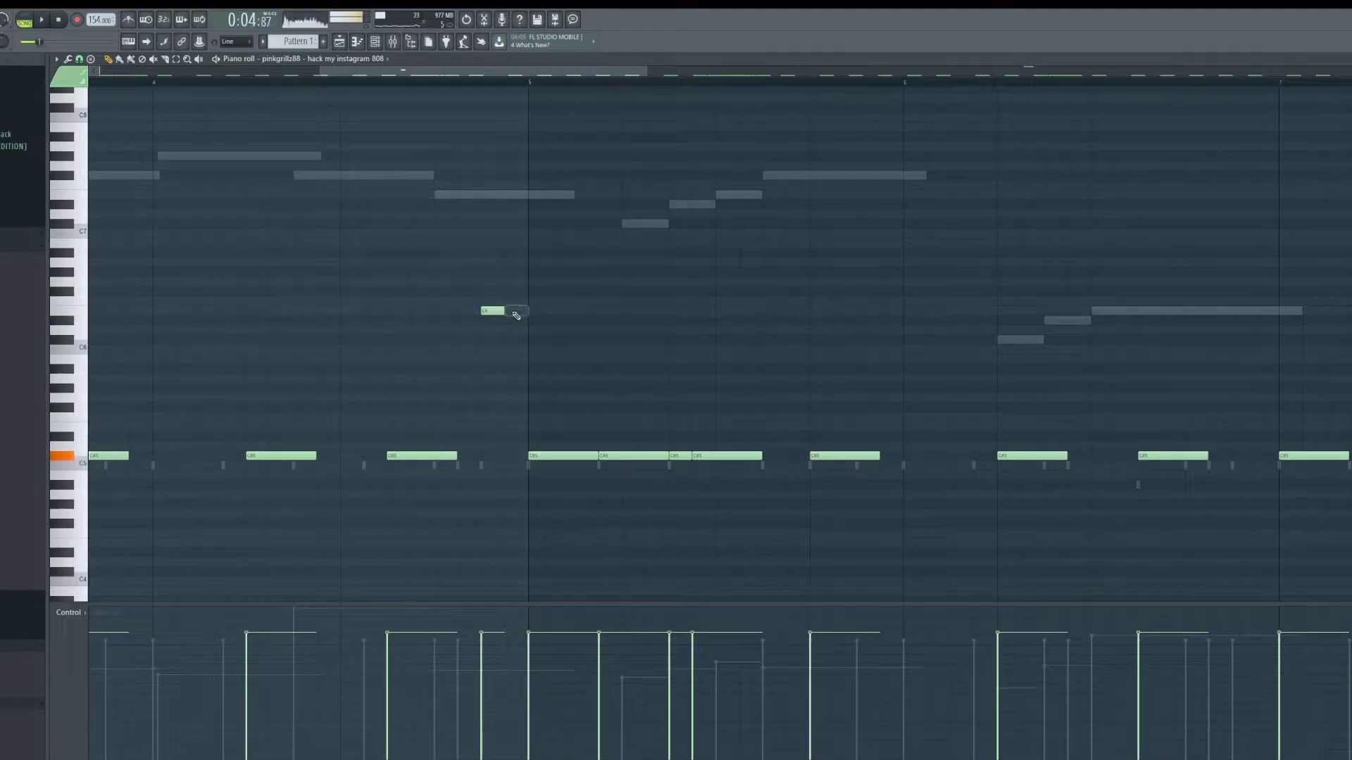
pyautogui.scroll(-4, 661, 355)
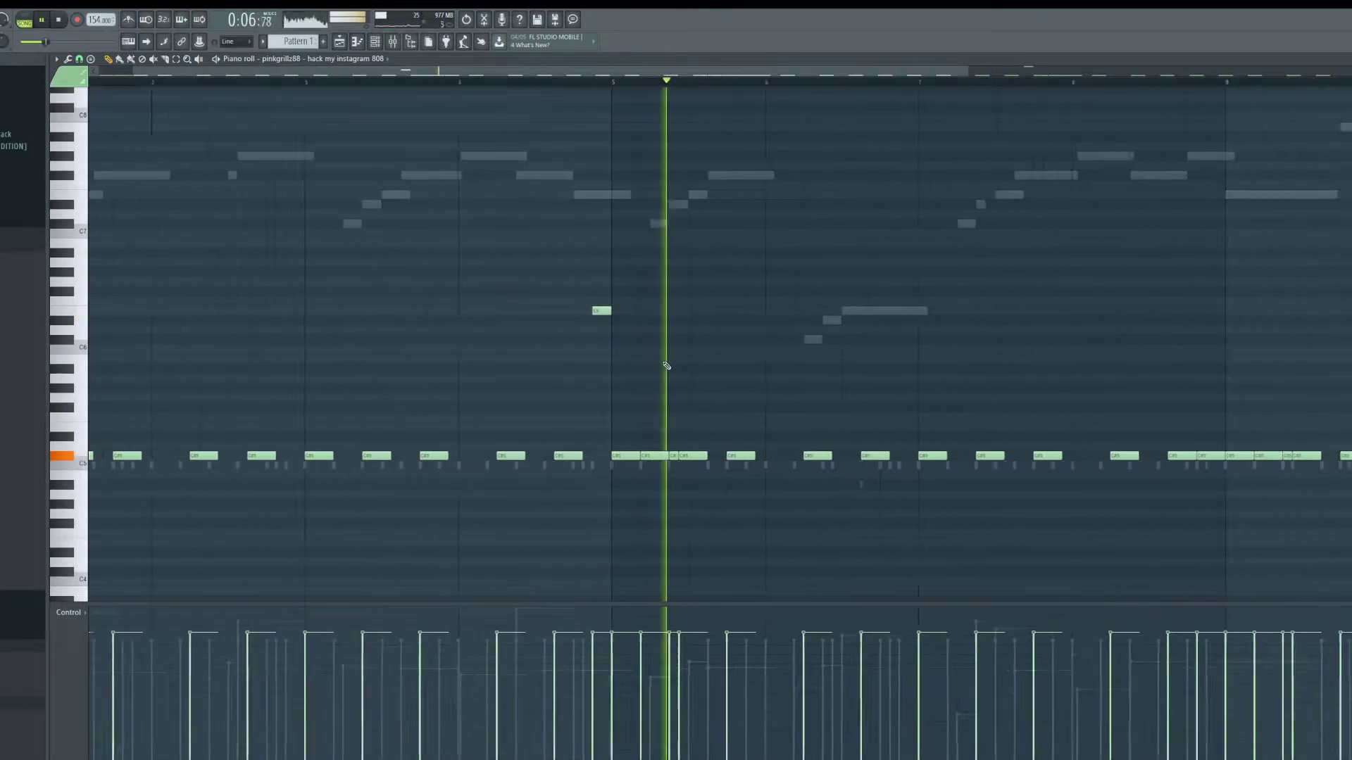
pyautogui.click(1142, 215)
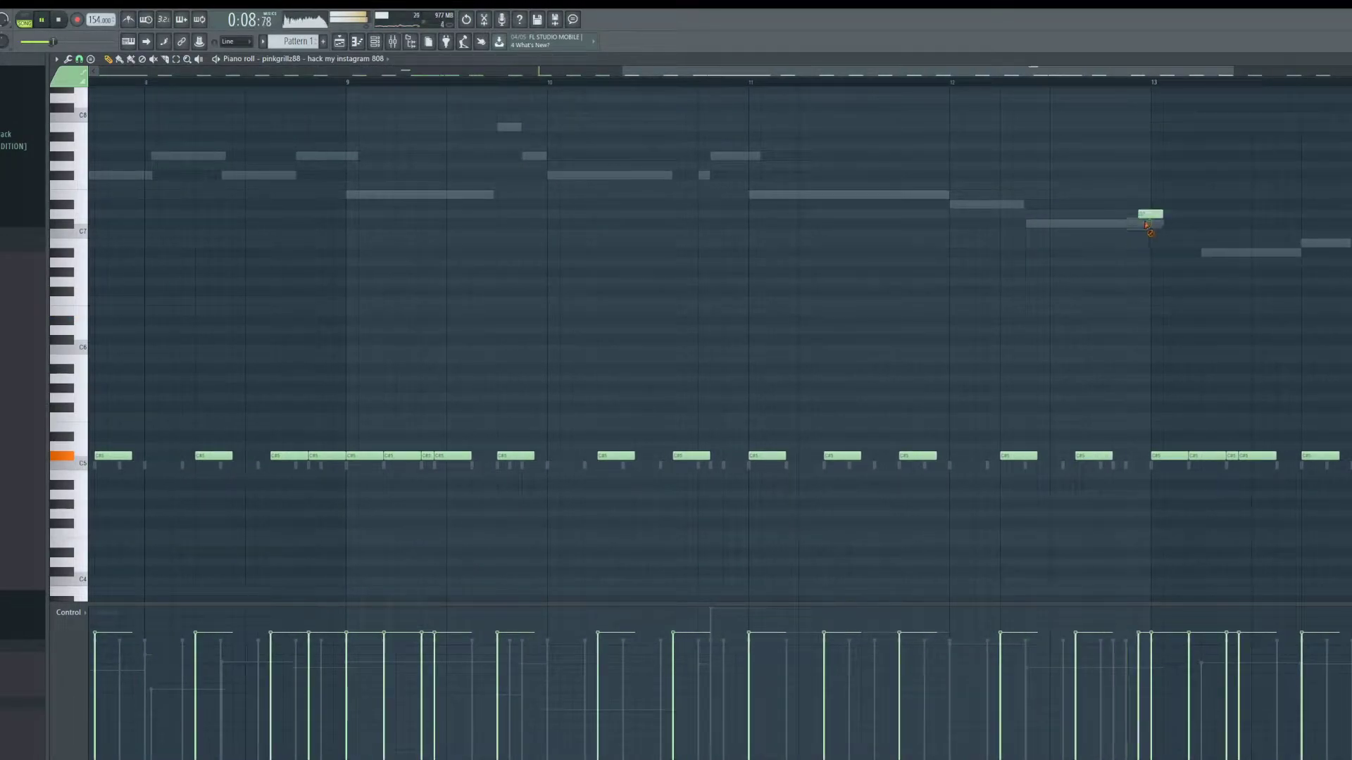
pyautogui.moveTo(1138, 314); pyautogui.dragTo(1138, 309)
pyautogui.scroll(-4, 1129, 356)
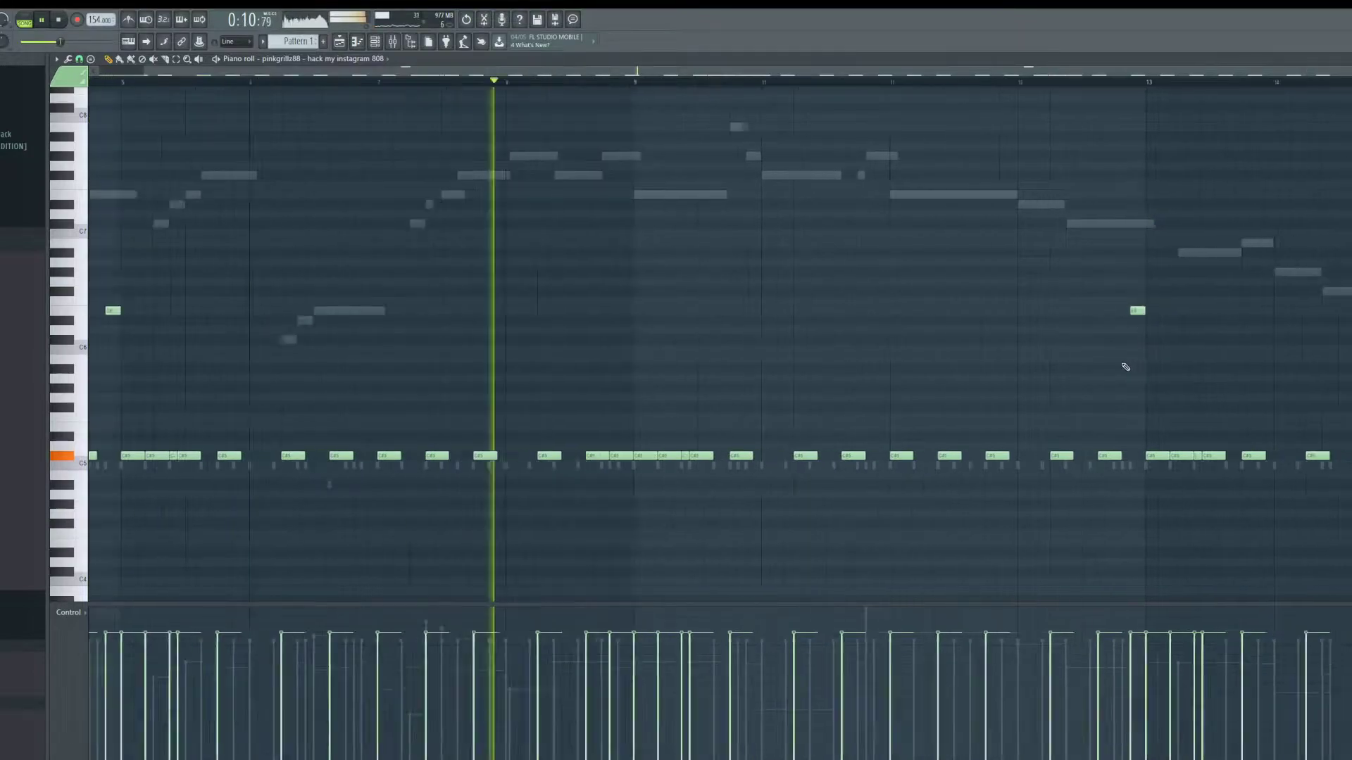
# Step: Load Fruity Parametric EQ 2 into the first effect slot of mixer insert 2
pyautogui.click(377, 41)
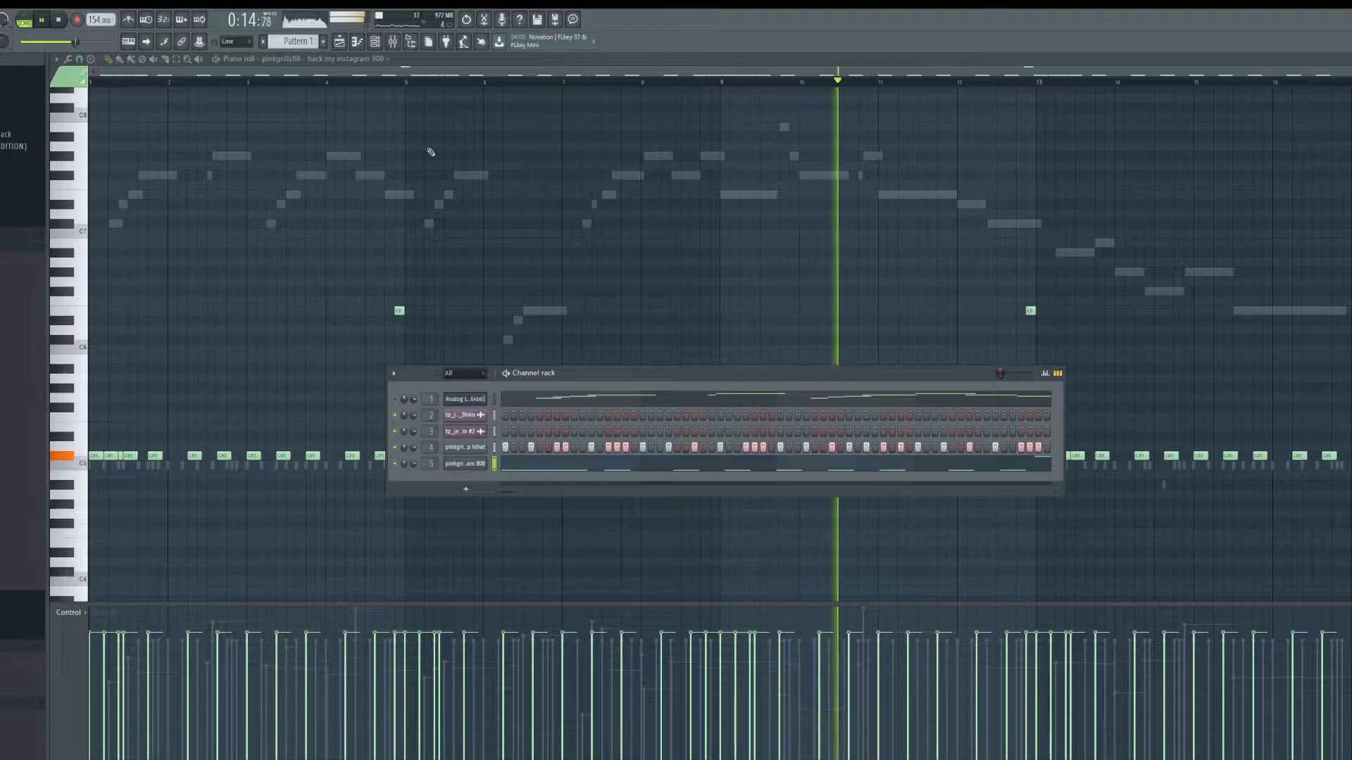
pyautogui.click(393, 42)
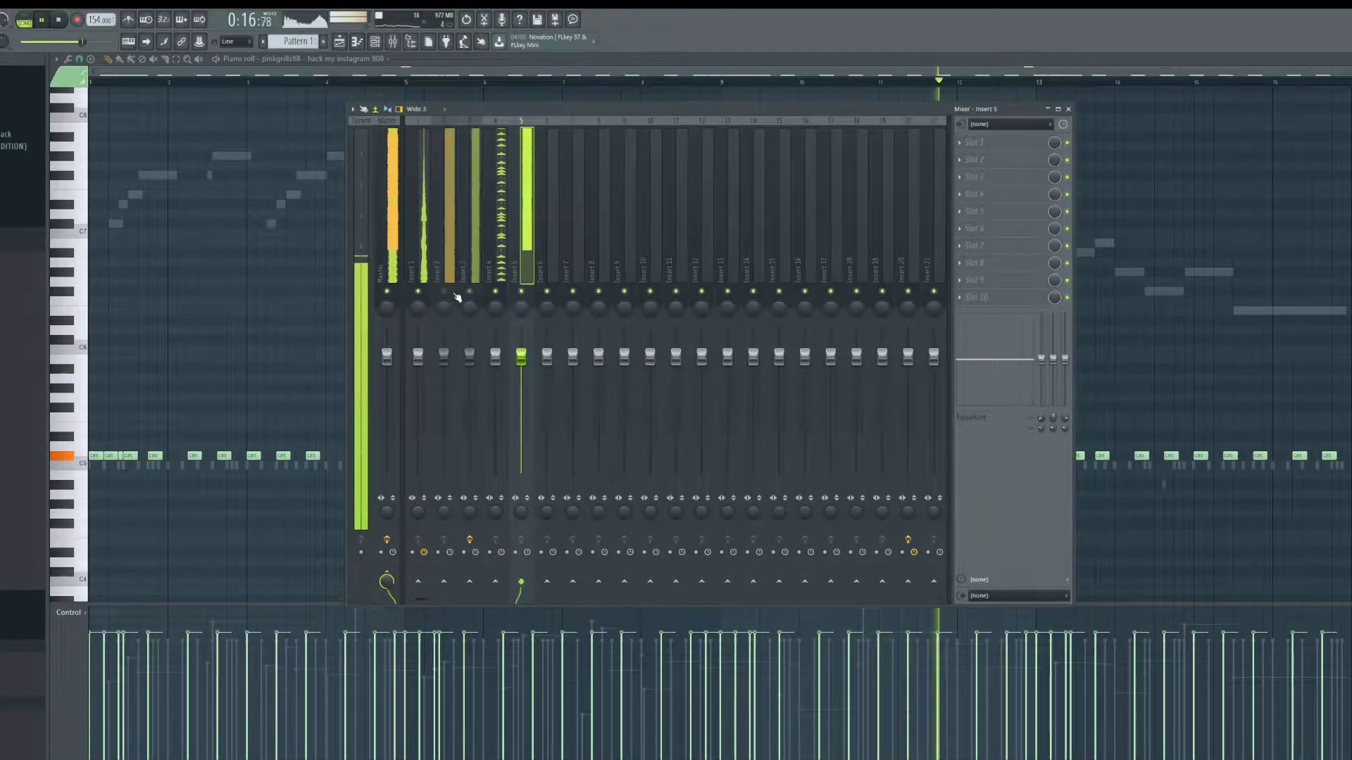
pyautogui.click(978, 142)
pyautogui.moveTo(1021, 156)
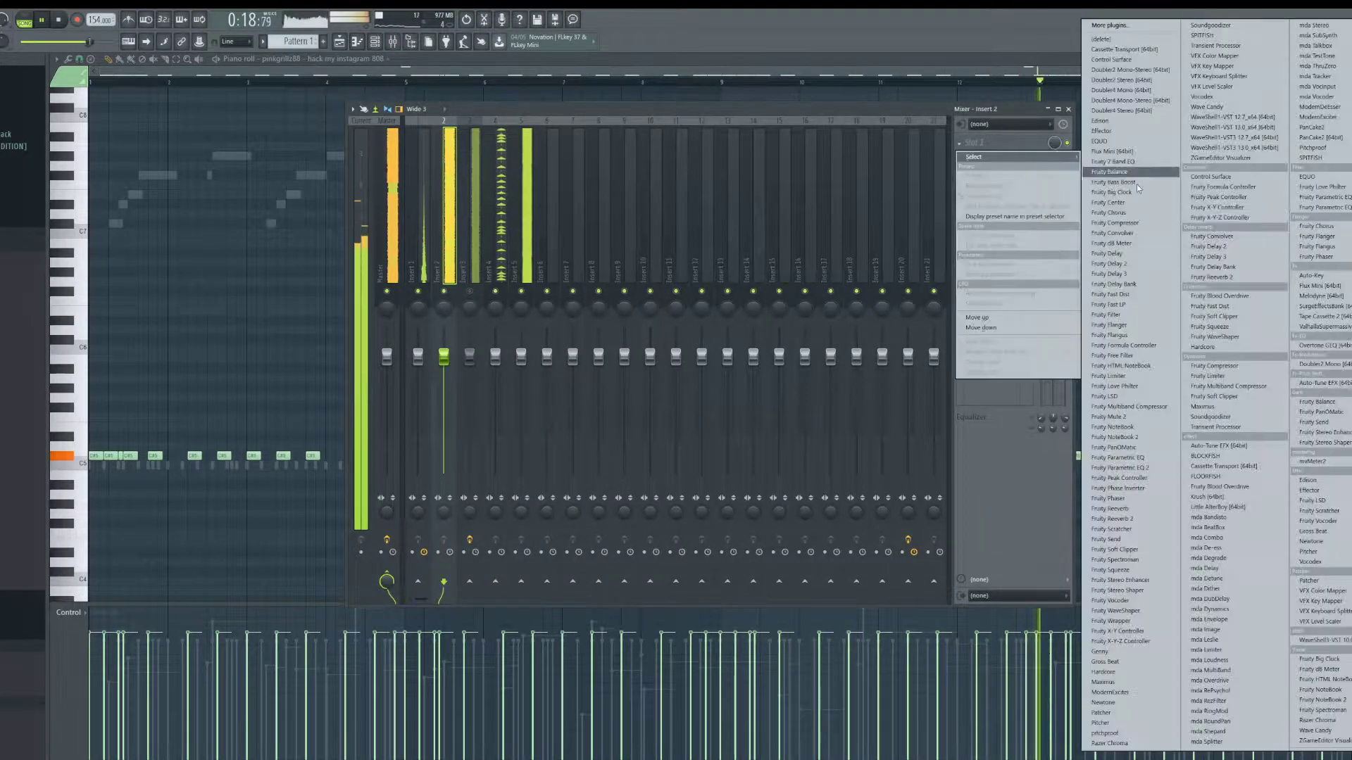
pyautogui.click(1322, 208)
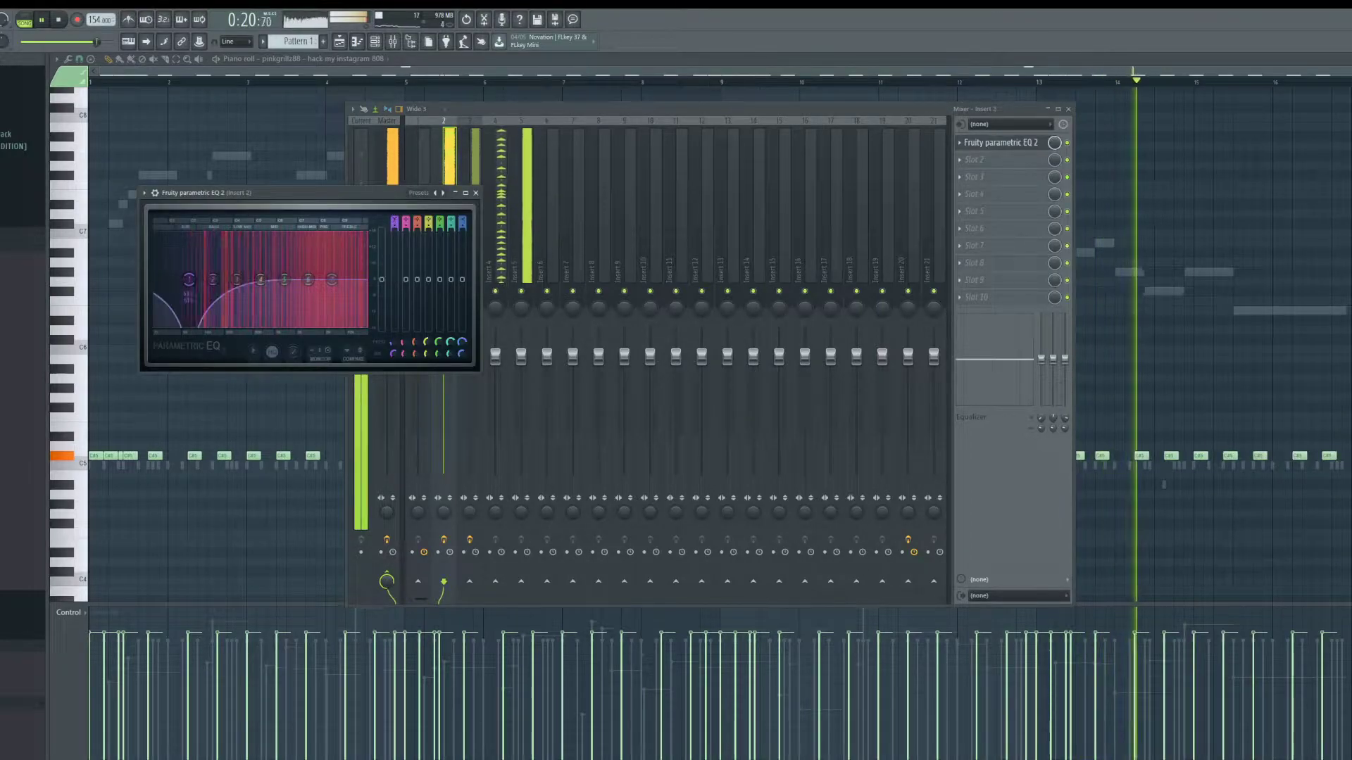
# Step: Cut the lows with EQ band 1 and the highs with band 7, dipping band 5 and slightly boosting band 6
pyautogui.moveTo(395, 229); pyautogui.dragTo(394, 220)
pyautogui.moveTo(189, 280); pyautogui.dragTo(165, 279)
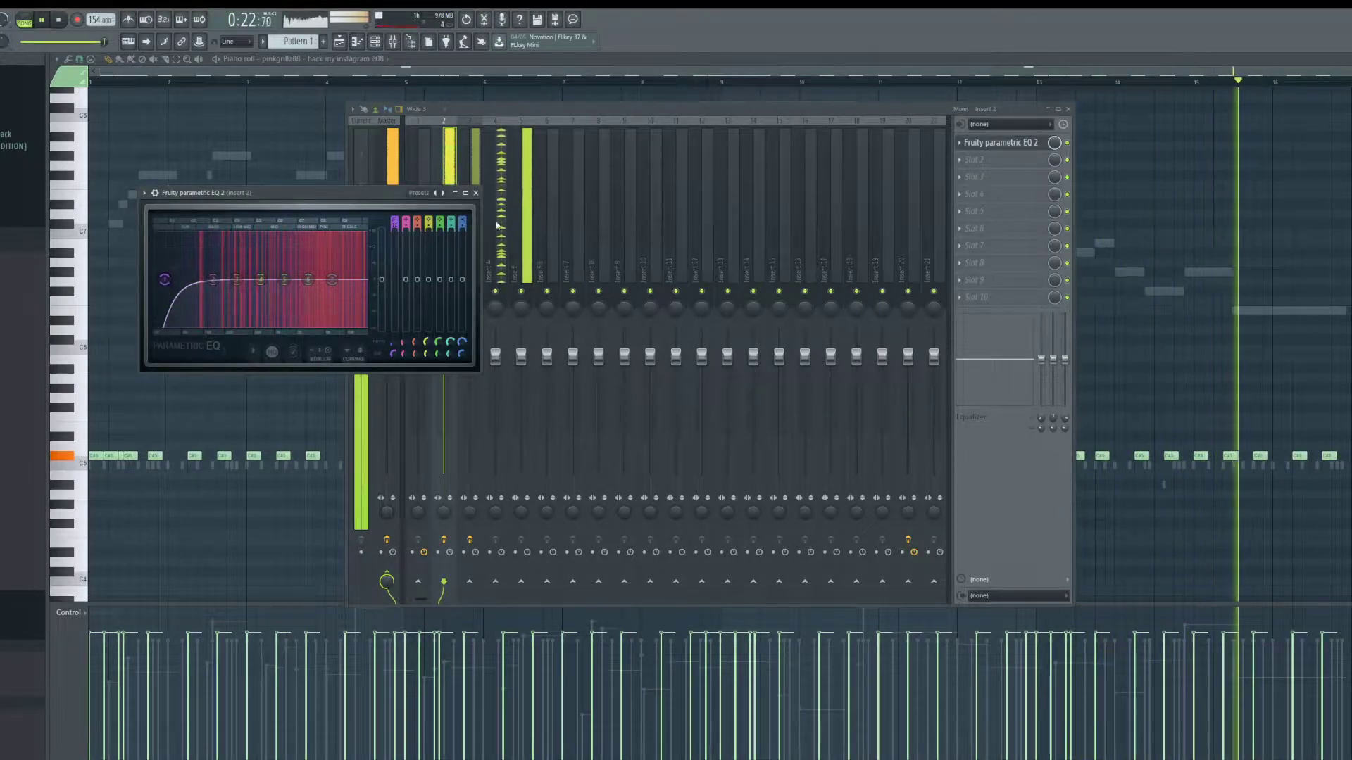
pyautogui.moveTo(461, 223); pyautogui.dragTo(462, 240)
pyautogui.moveTo(331, 280)
pyautogui.mouseDown()
pyautogui.moveTo(366, 280)
pyautogui.moveTo(331, 273)
pyautogui.mouseUp()
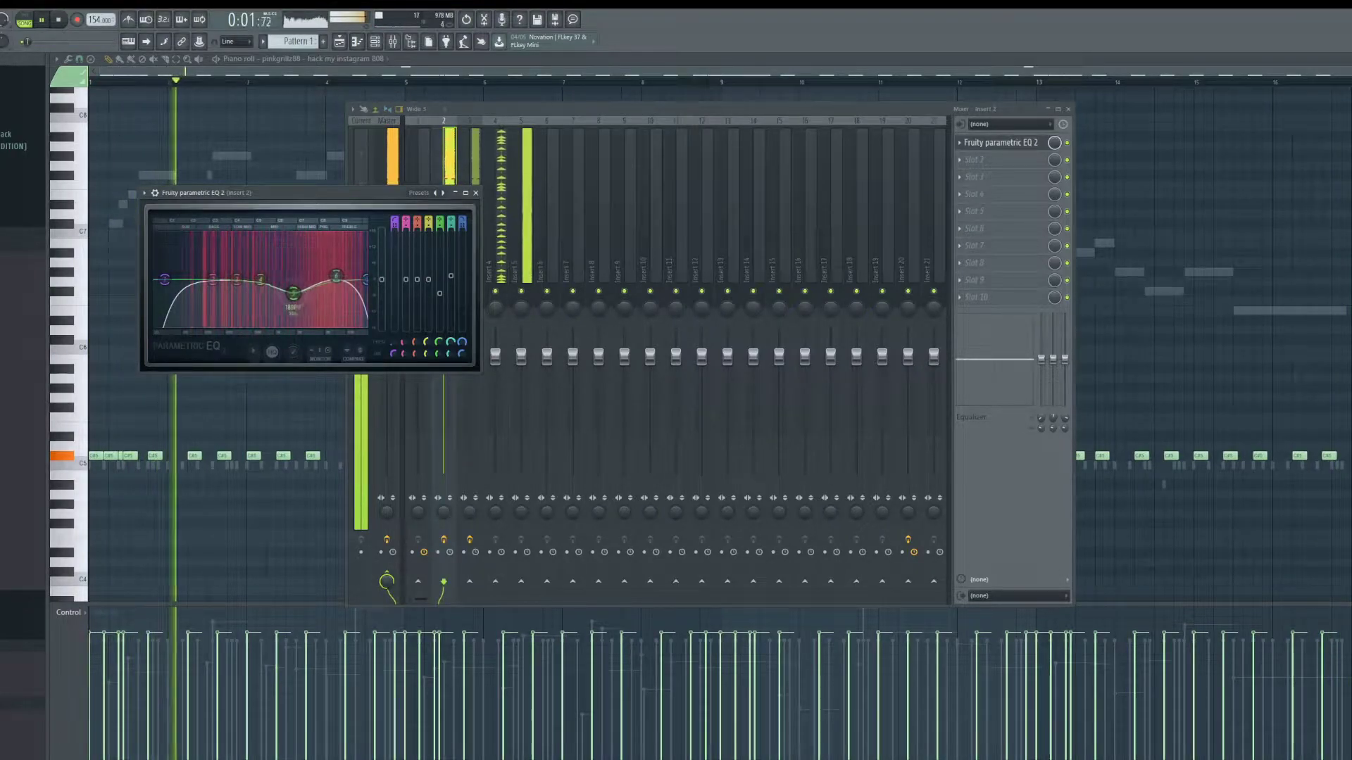
# Step: Add Transient Processor to slot 4 of insert 2 and boost band 2 in its parametric EQ
pyautogui.click(997, 252)
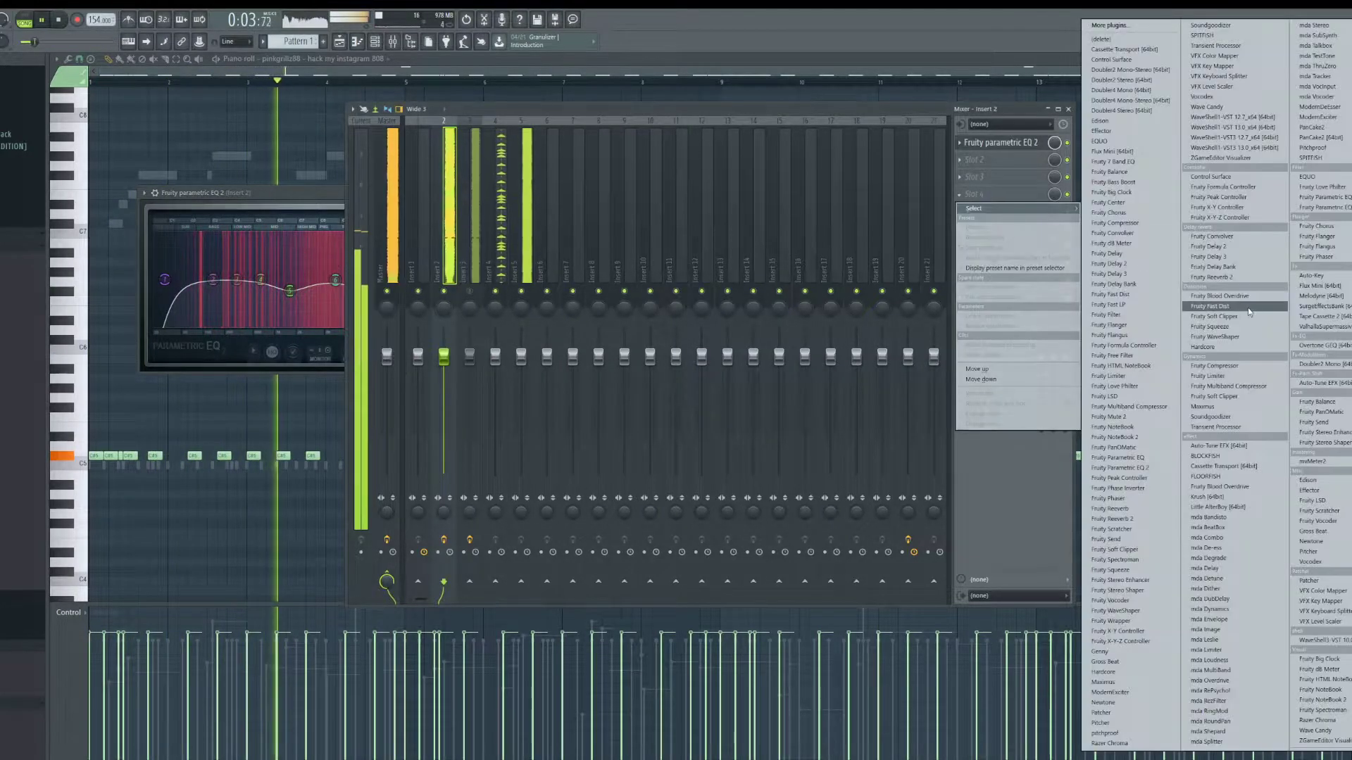
pyautogui.click(1225, 426)
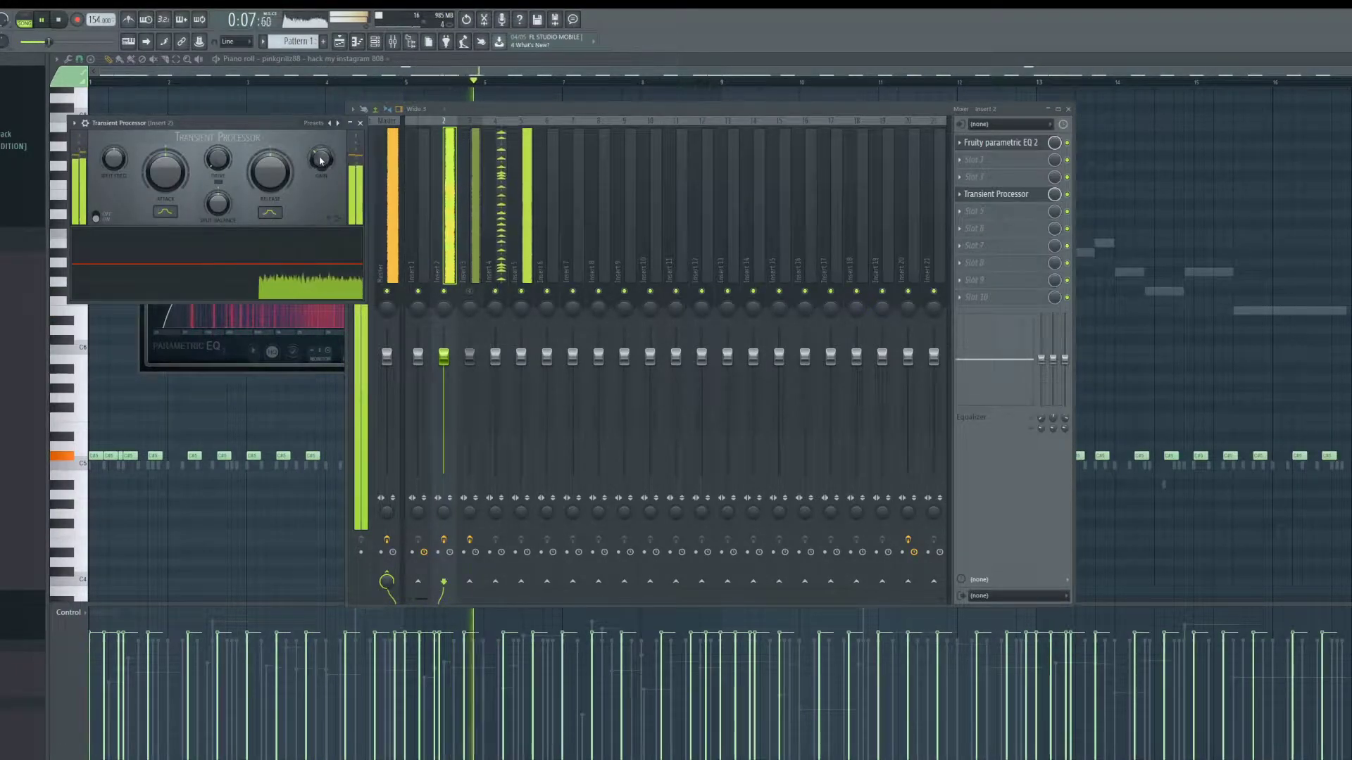
pyautogui.click(209, 361)
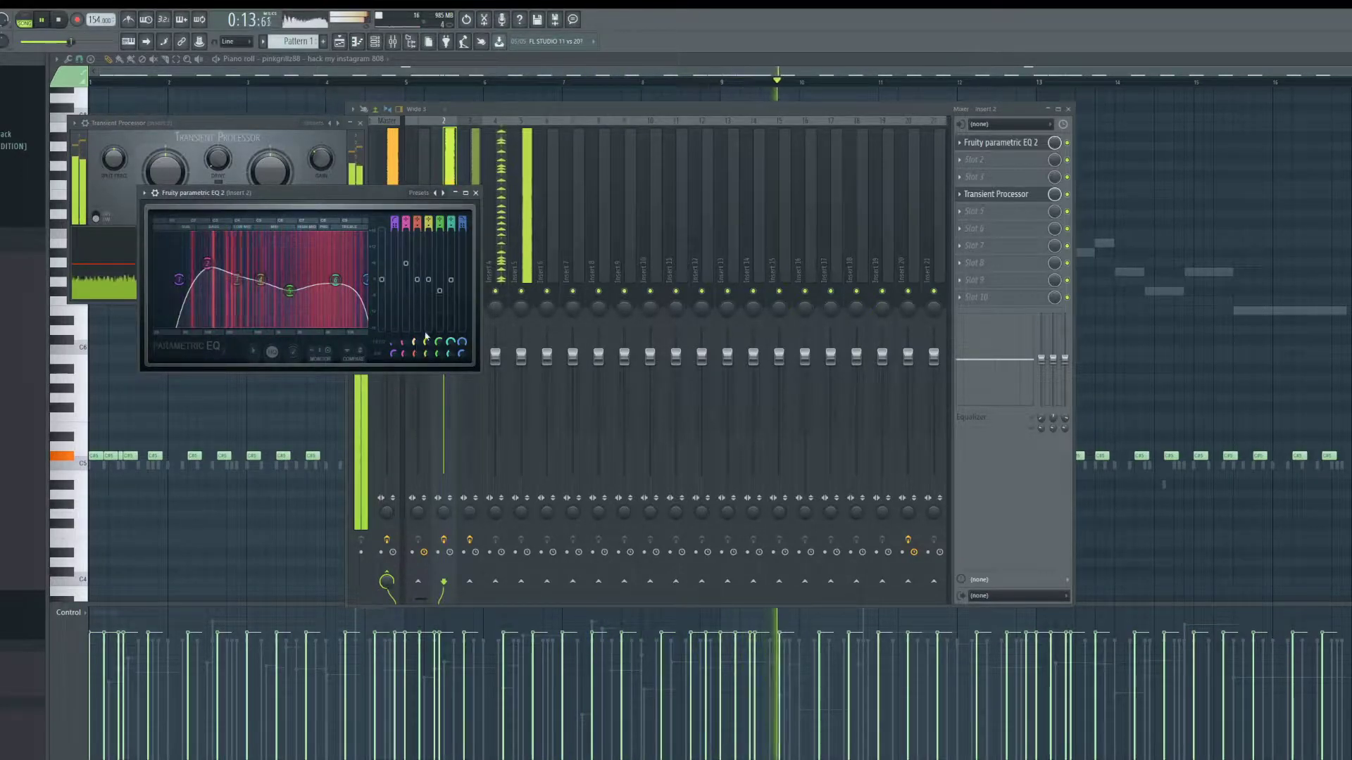
# Step: Mute mixer inserts 4 and 5 and add a second Analog Lab V channel
pyautogui.click(524, 292)
pyautogui.click(385, 42)
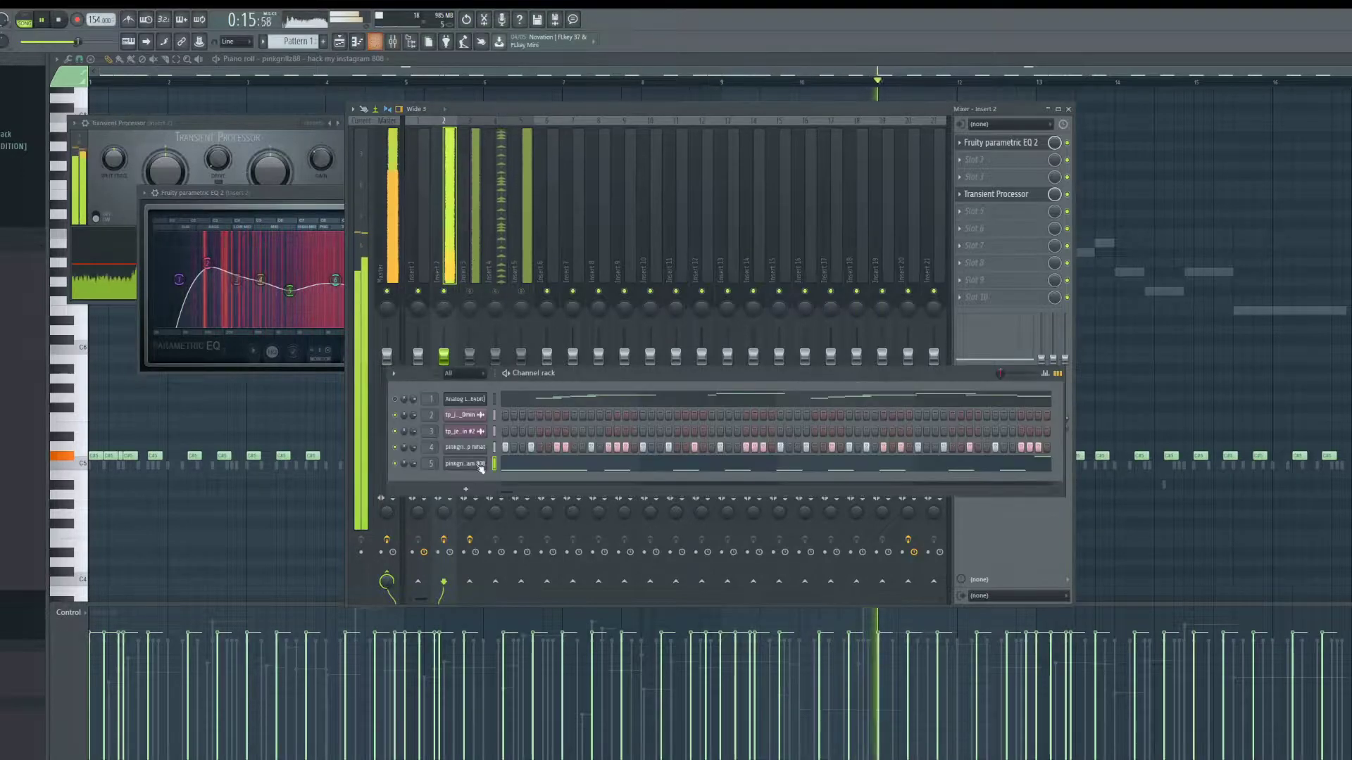
pyautogui.click(465, 490)
pyautogui.click(577, 415)
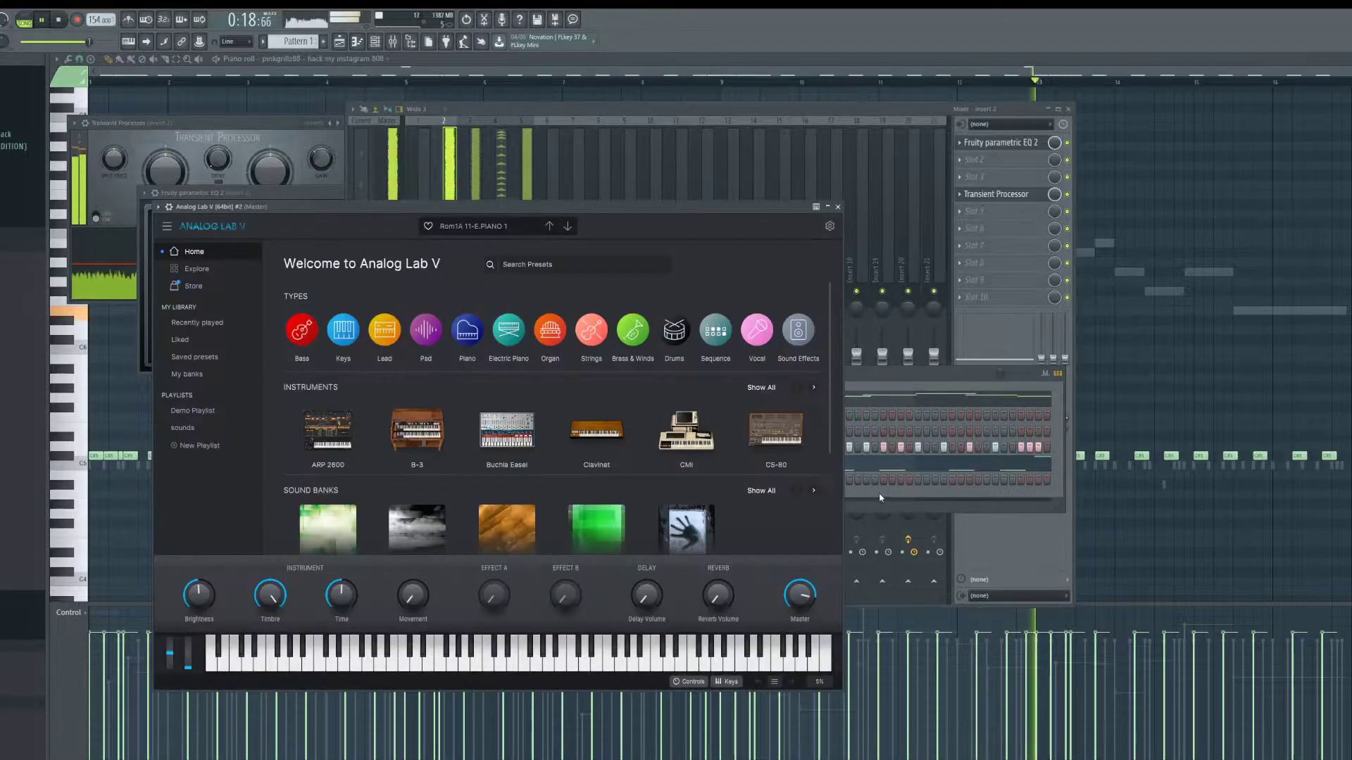
# Step: In the new Analog Lab V channel's piano roll, draw a long C#6 note in bar 1 and a long F#6 note from bar 2
pyautogui.rightClick(486, 473)
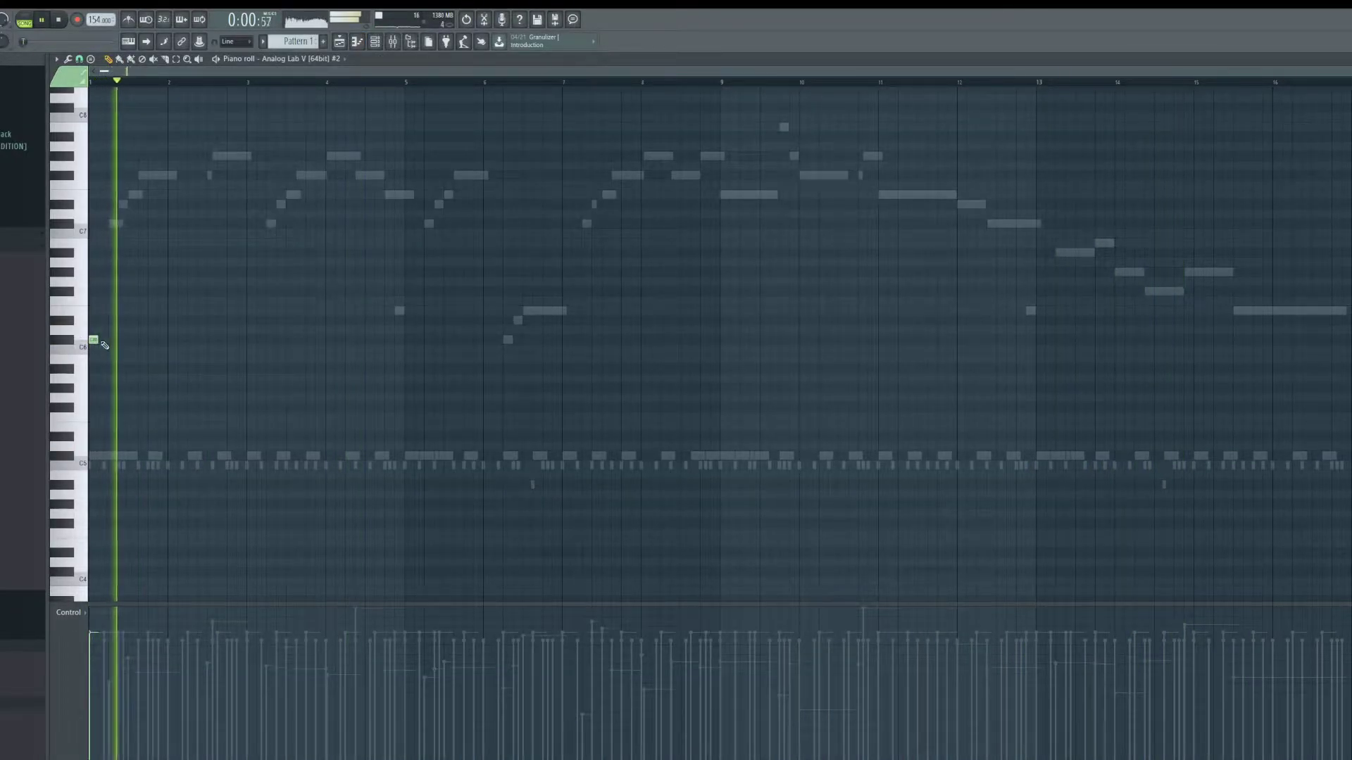
pyautogui.moveTo(143, 344); pyautogui.dragTo(148, 345)
pyautogui.scroll(2, 148, 344)
pyautogui.press('space')
pyautogui.click(195, 325)
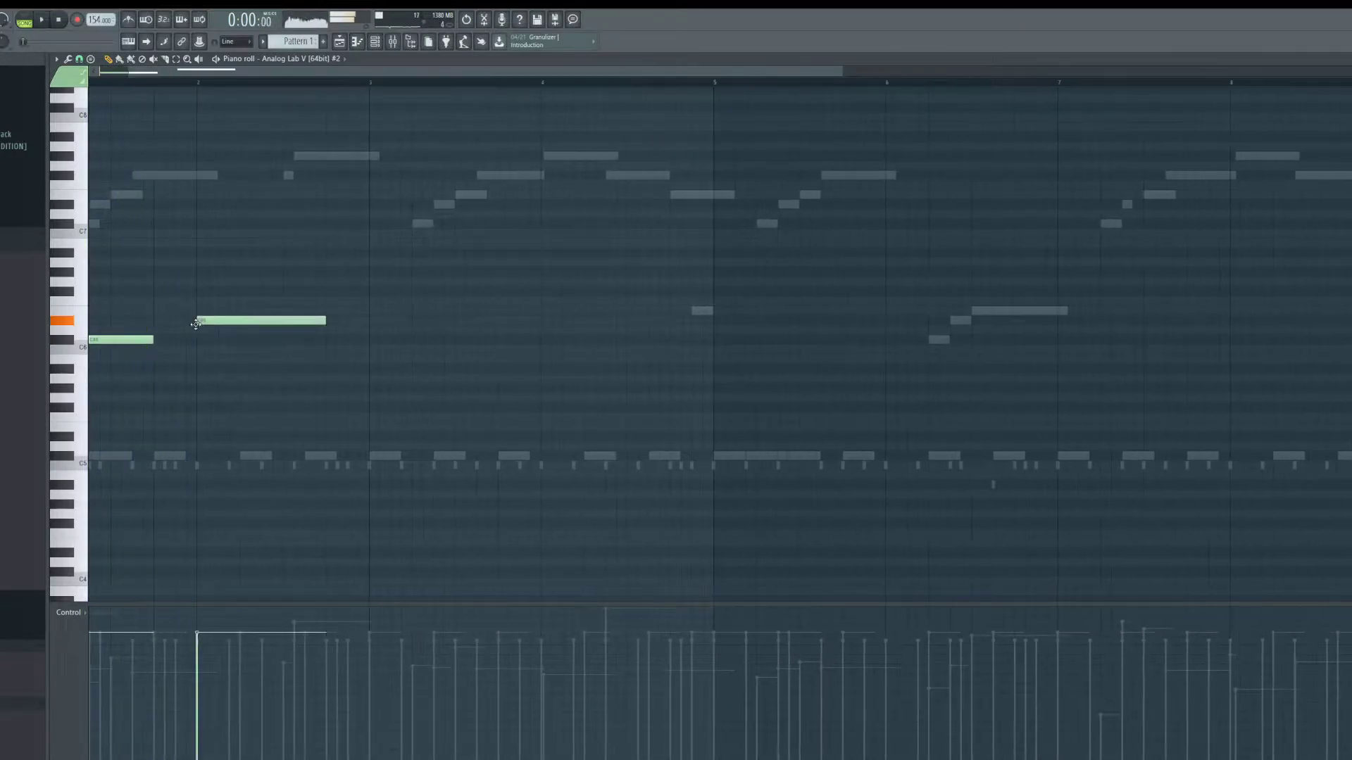
pyautogui.scroll(-2, 201, 347)
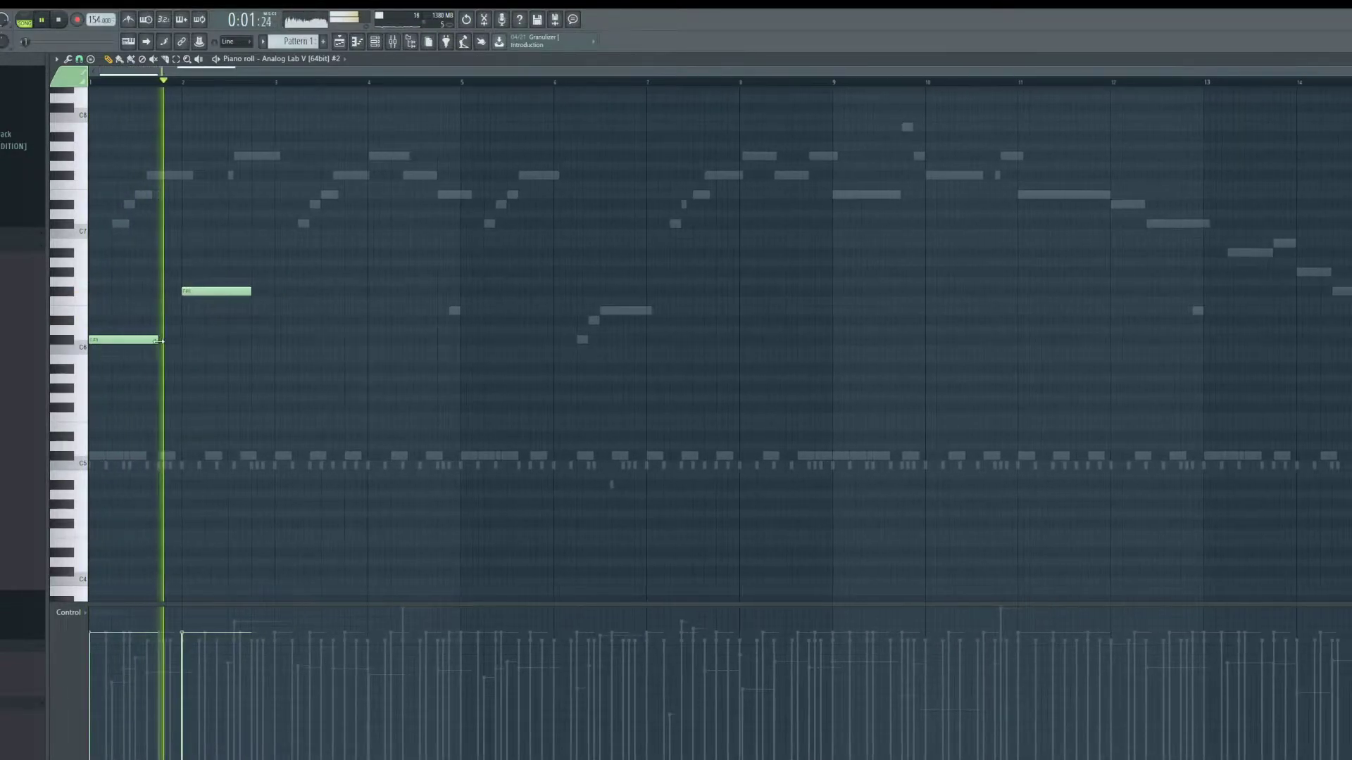
# Step: Extend the first two notes to full bars and add a one-bar G#6 note in bar 3, checking with playback
pyautogui.press('space')
pyautogui.press('space')
pyautogui.rightClick(296, 271)
pyautogui.moveTo(253, 293); pyautogui.dragTo(301, 283)
pyautogui.press('space')
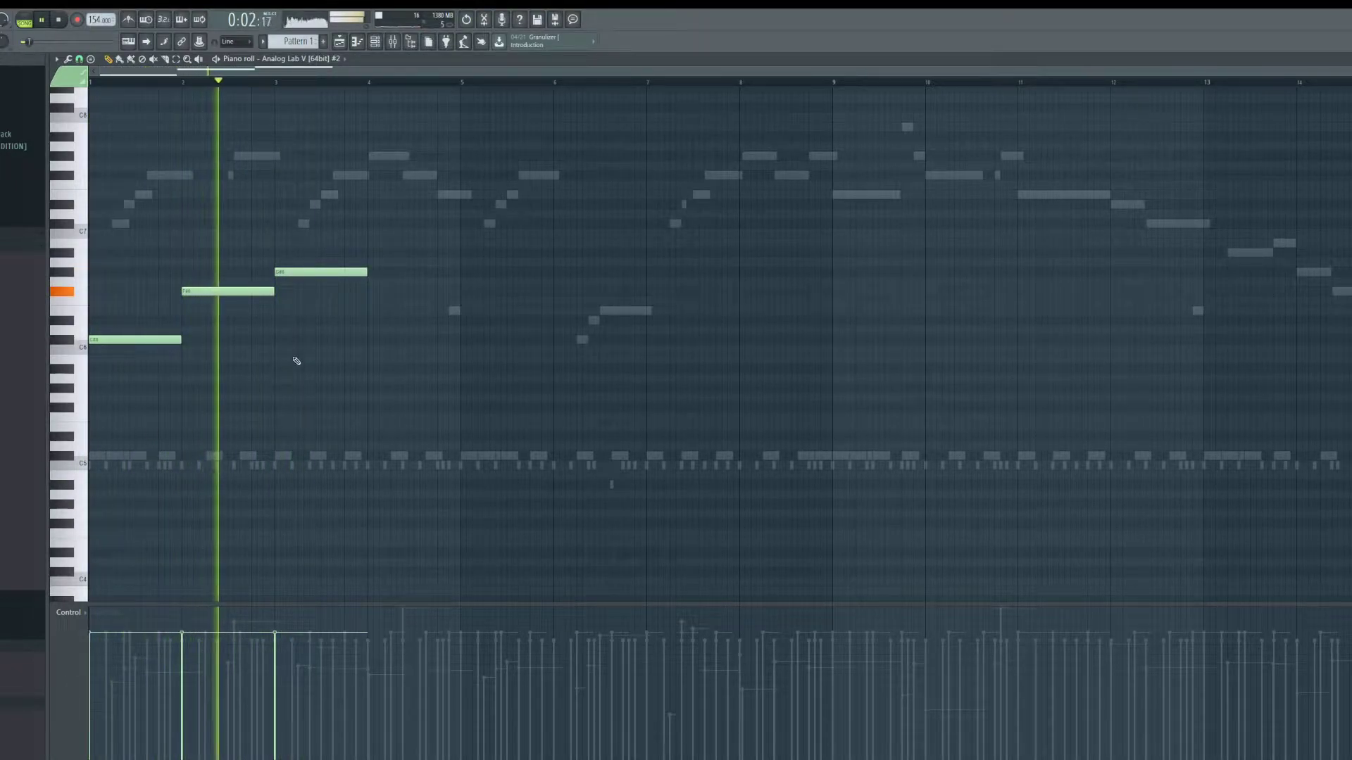
# Step: Add an E6 note starting midway through bar 3 and a one-bar F#6 note in bar 4
pyautogui.press('space')
pyautogui.click(335, 320)
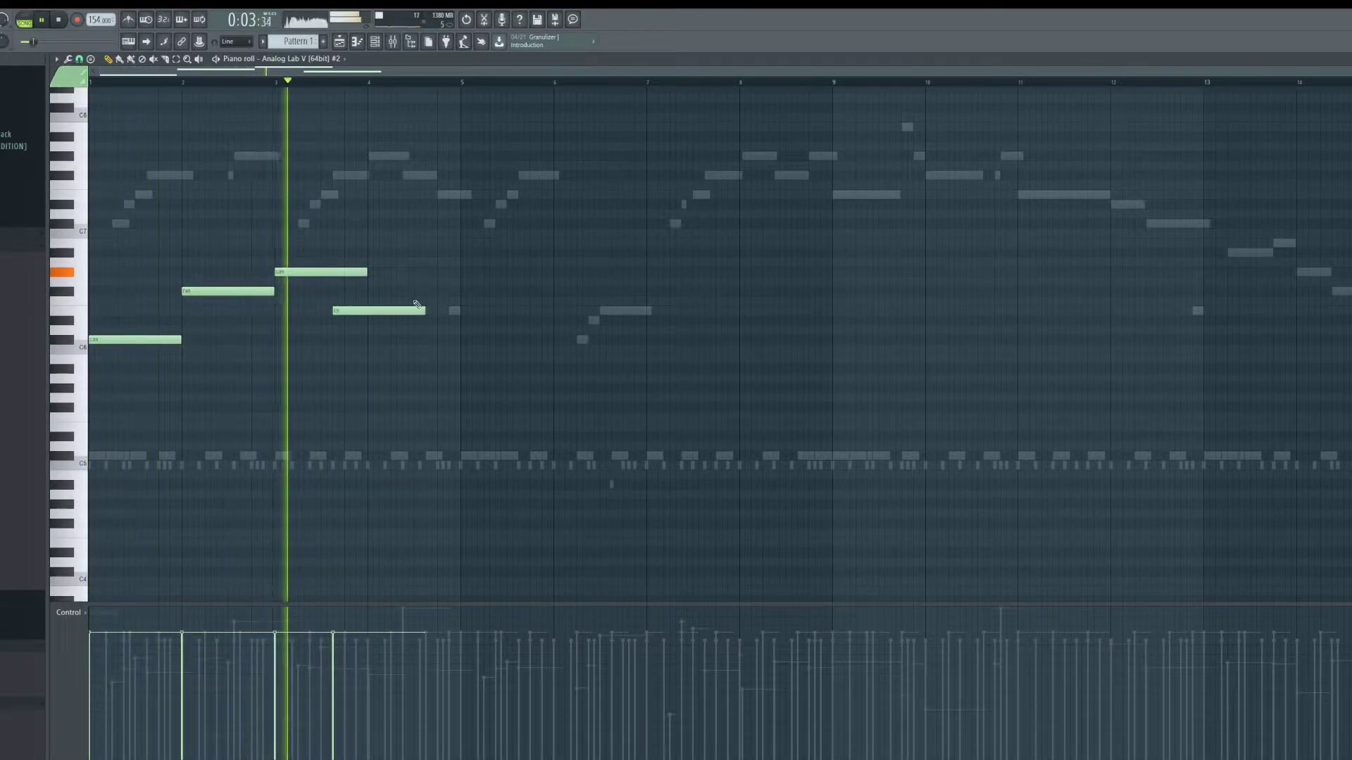
pyautogui.press('space')
pyautogui.press('space')
pyautogui.moveTo(400, 312); pyautogui.dragTo(402, 312)
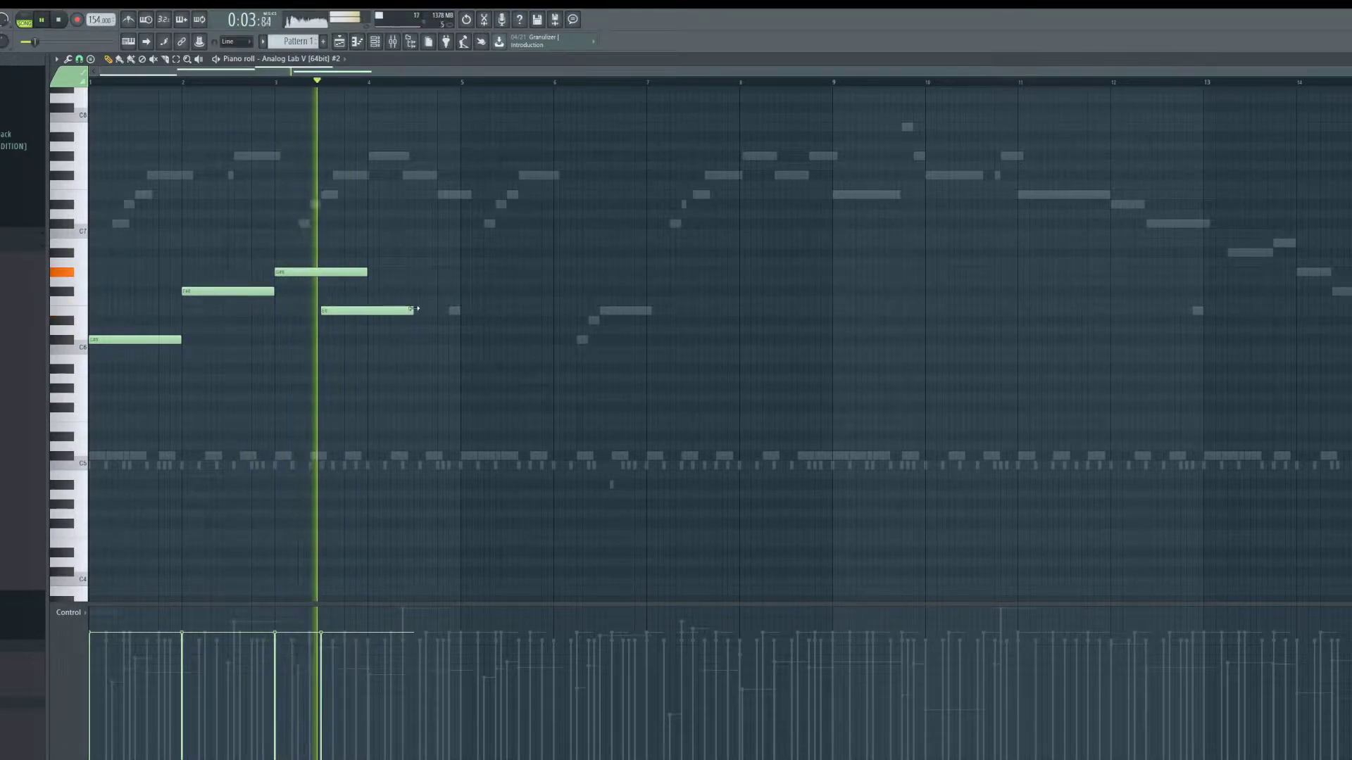
pyautogui.click(393, 292)
pyautogui.press('space')
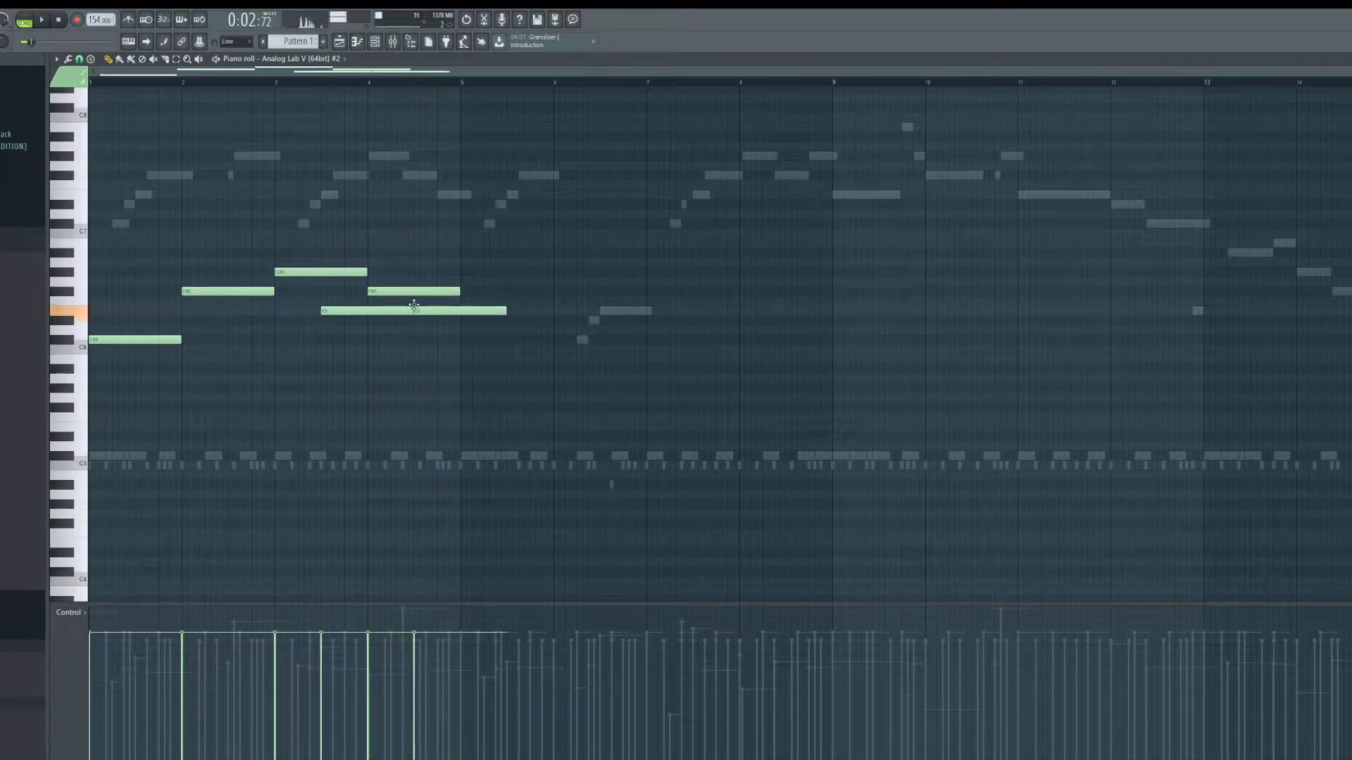
# Step: Trim bar 3's G#6 and E6 notes to half bars, and add a half-bar D#6 ending bar 4 and a full-bar E6 in bar 5
pyautogui.press('space')
pyautogui.moveTo(414, 307); pyautogui.dragTo(317, 272)
pyautogui.press('space')
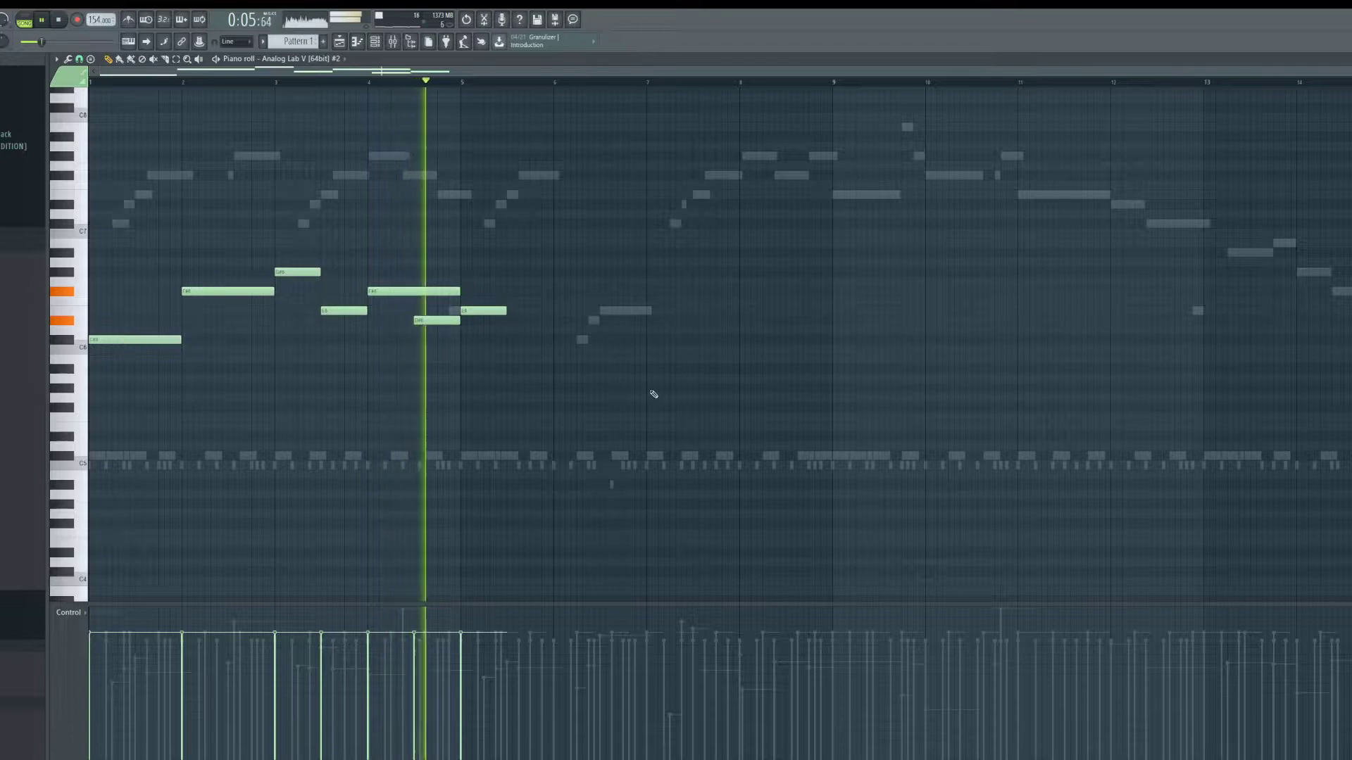
pyautogui.moveTo(506, 310); pyautogui.dragTo(556, 315)
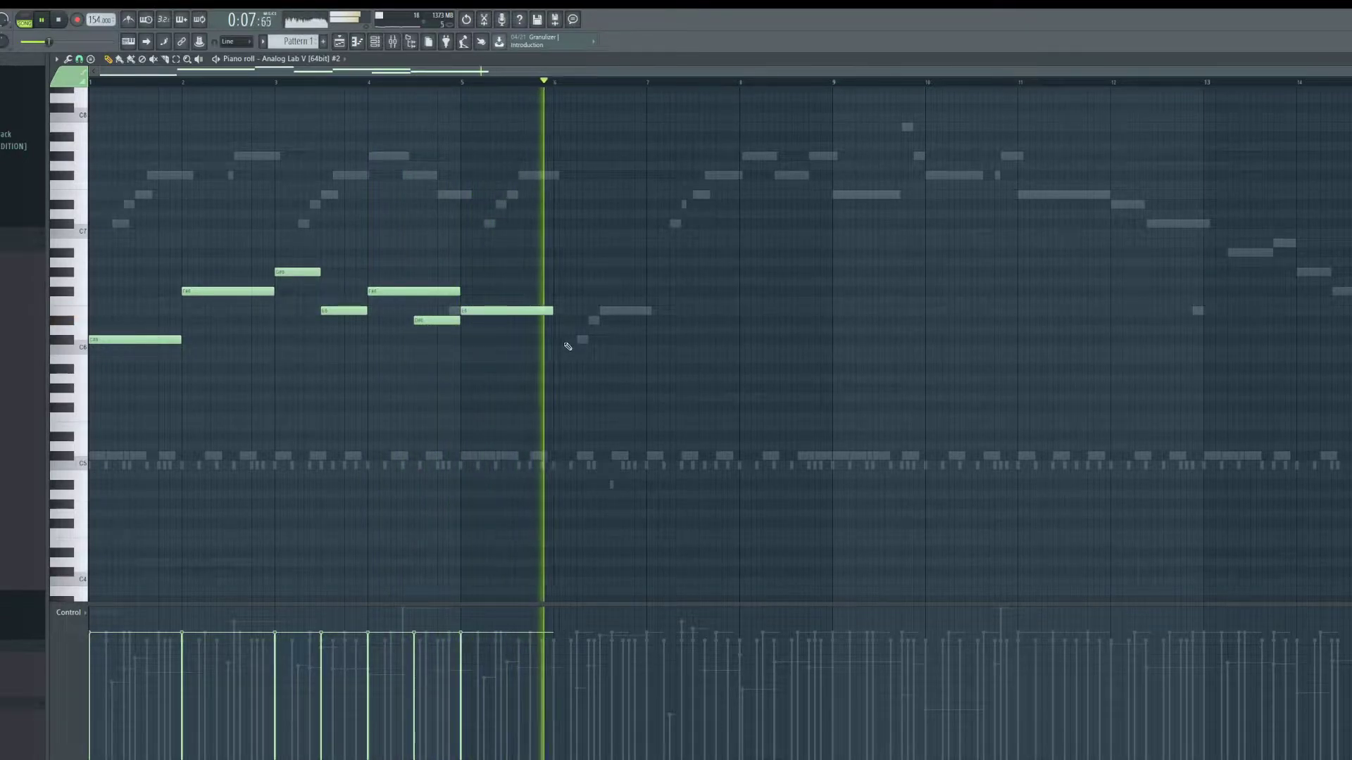
# Step: Continue the line downward with one-bar notes C#6 in bar 6, B5 in bar 7 and G#5 in bar 8
pyautogui.click(554, 340)
pyautogui.press('space')
pyautogui.press('space')
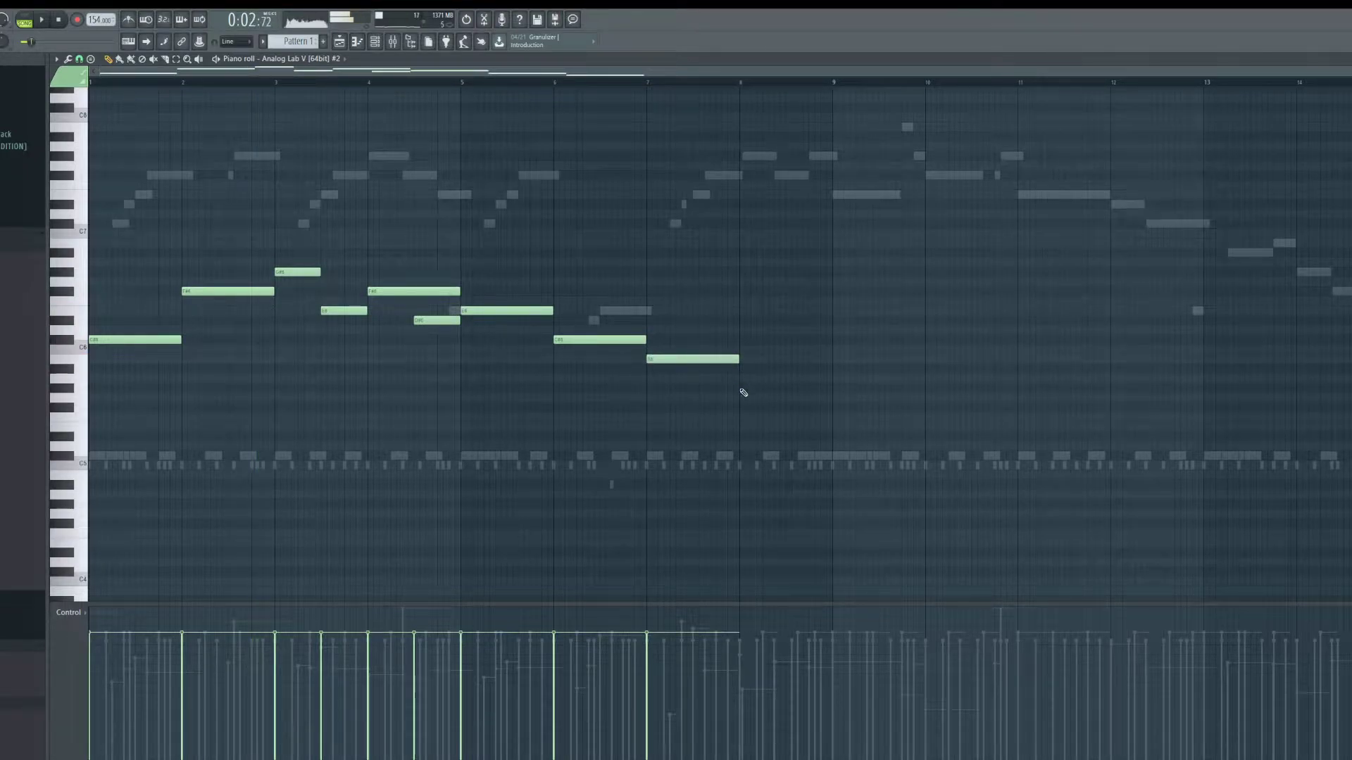
pyautogui.moveTo(735, 385); pyautogui.dragTo(741, 387)
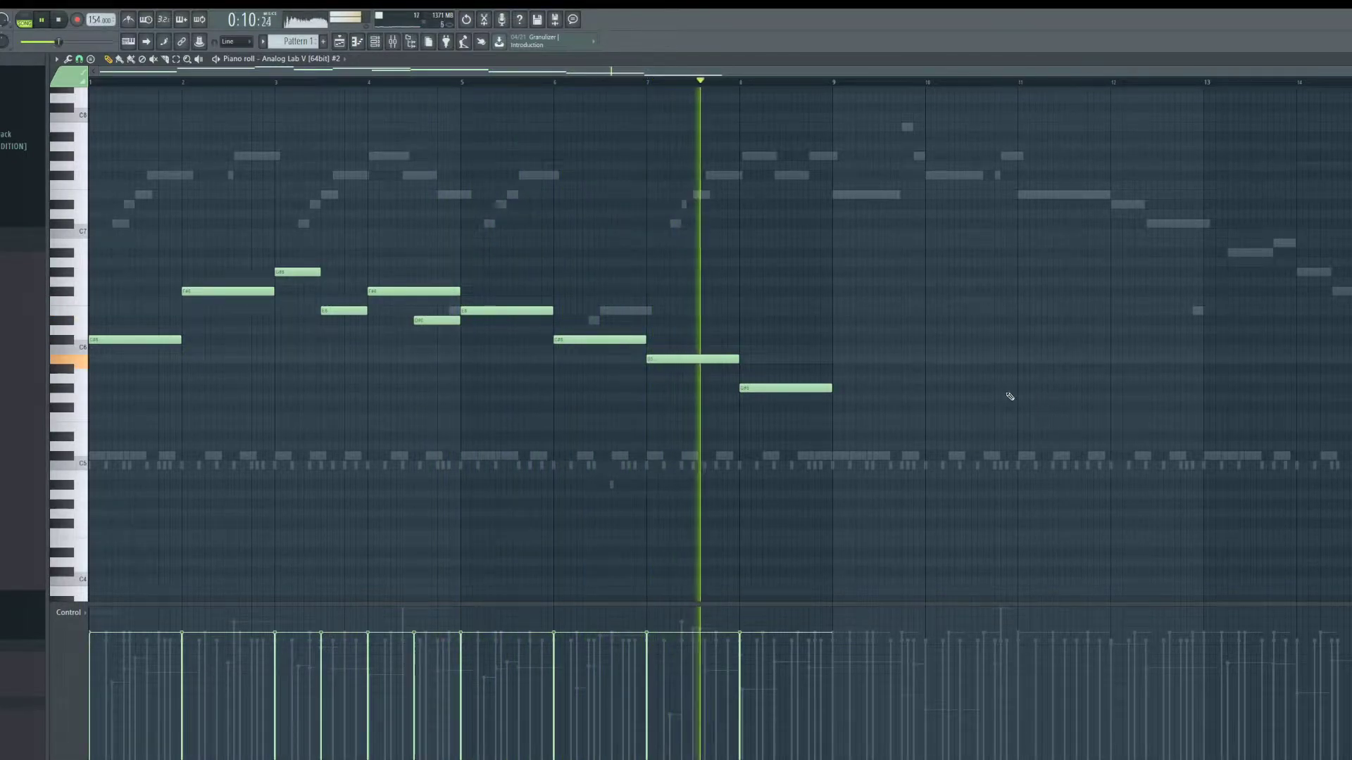
# Step: Play back from bar 8 and add a one-bar F5 note in bar 9
pyautogui.click(176, 58)
pyautogui.hotkey('ctrl', 'a')
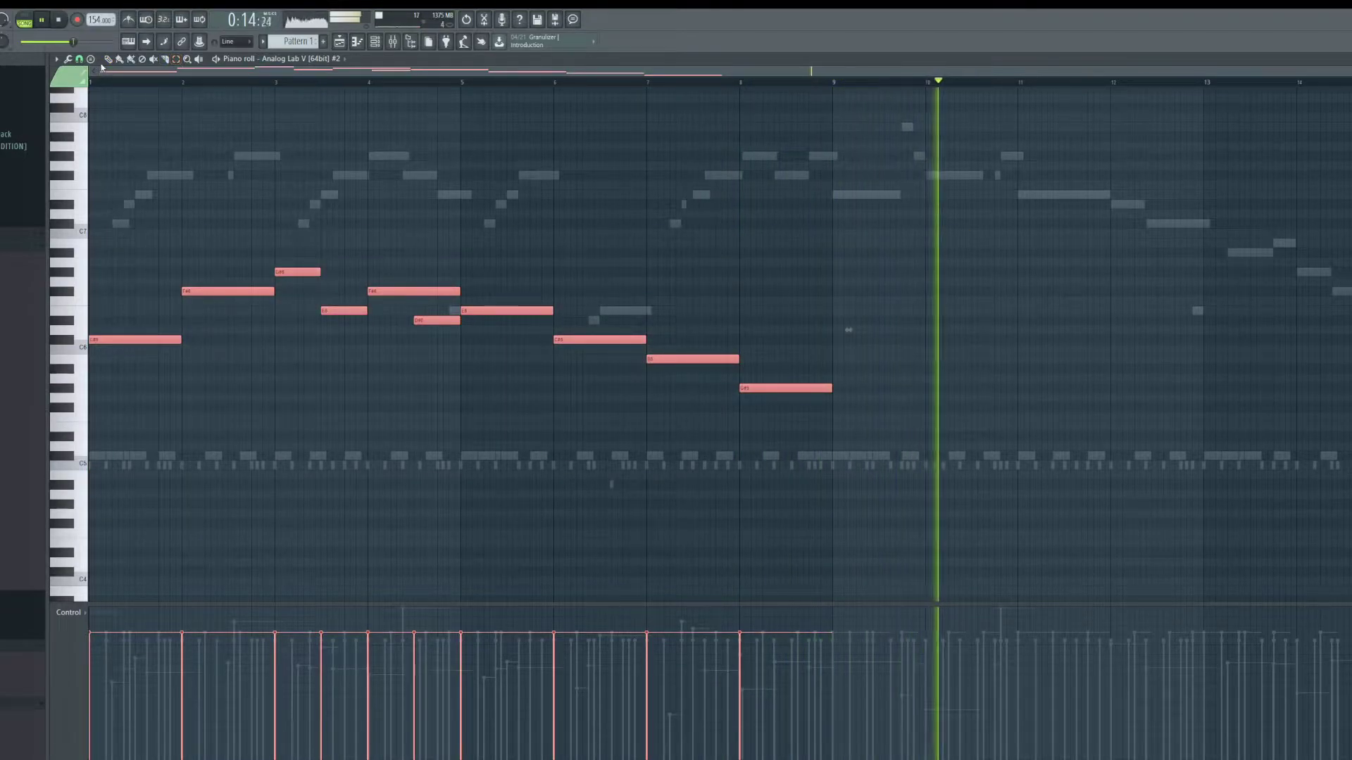
pyautogui.click(741, 80)
pyautogui.scroll(2, 865, 447)
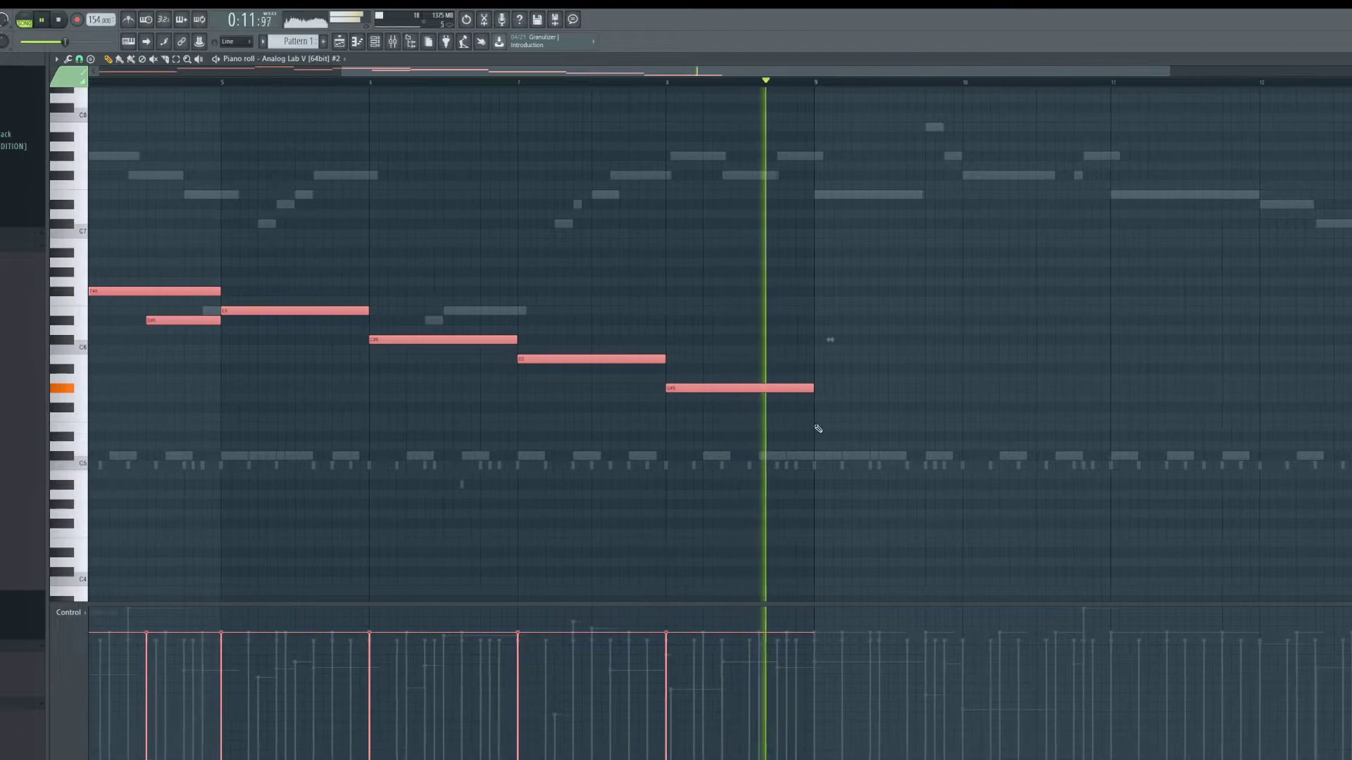
pyautogui.press('space')
pyautogui.click(816, 429)
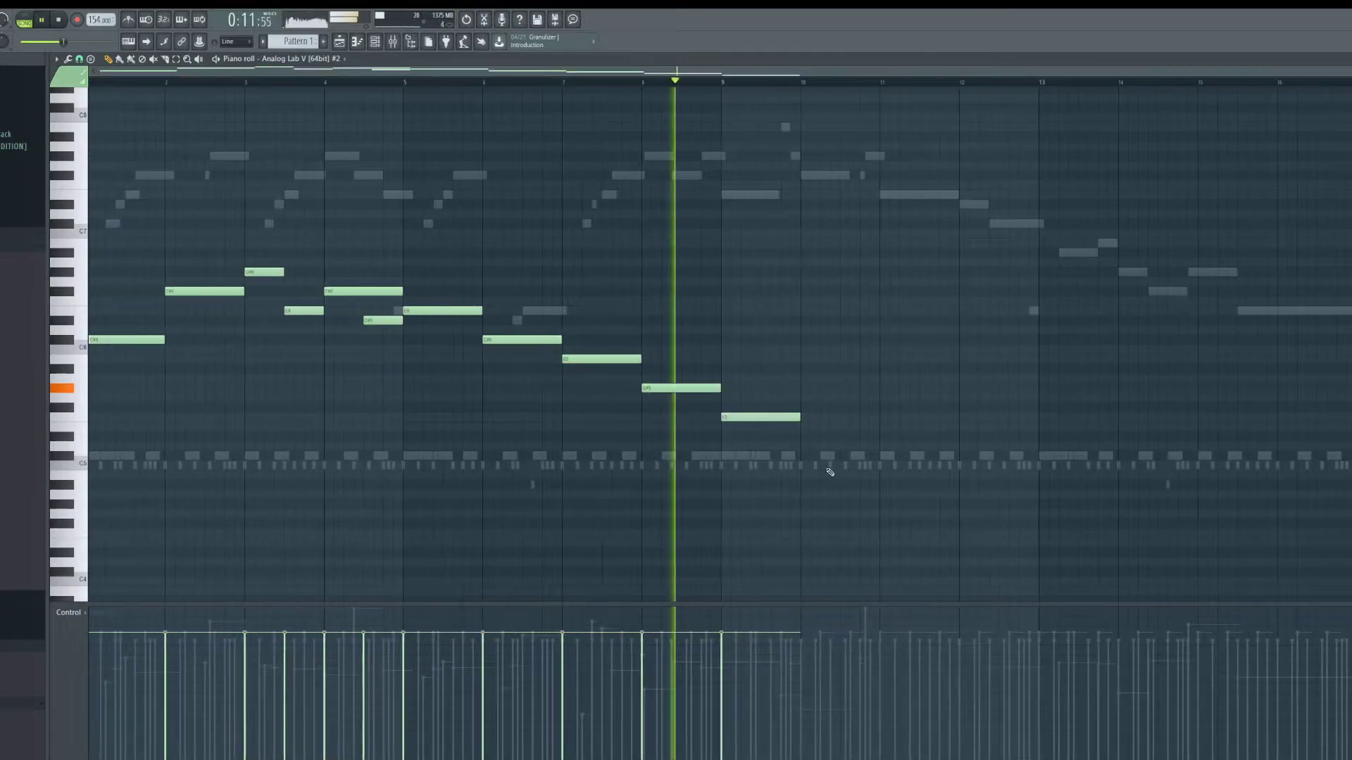
# Step: Lower the bar 9 note to E5 and add one-bar notes D#5 in bar 10 and E5 in bar 11
pyautogui.press('space')
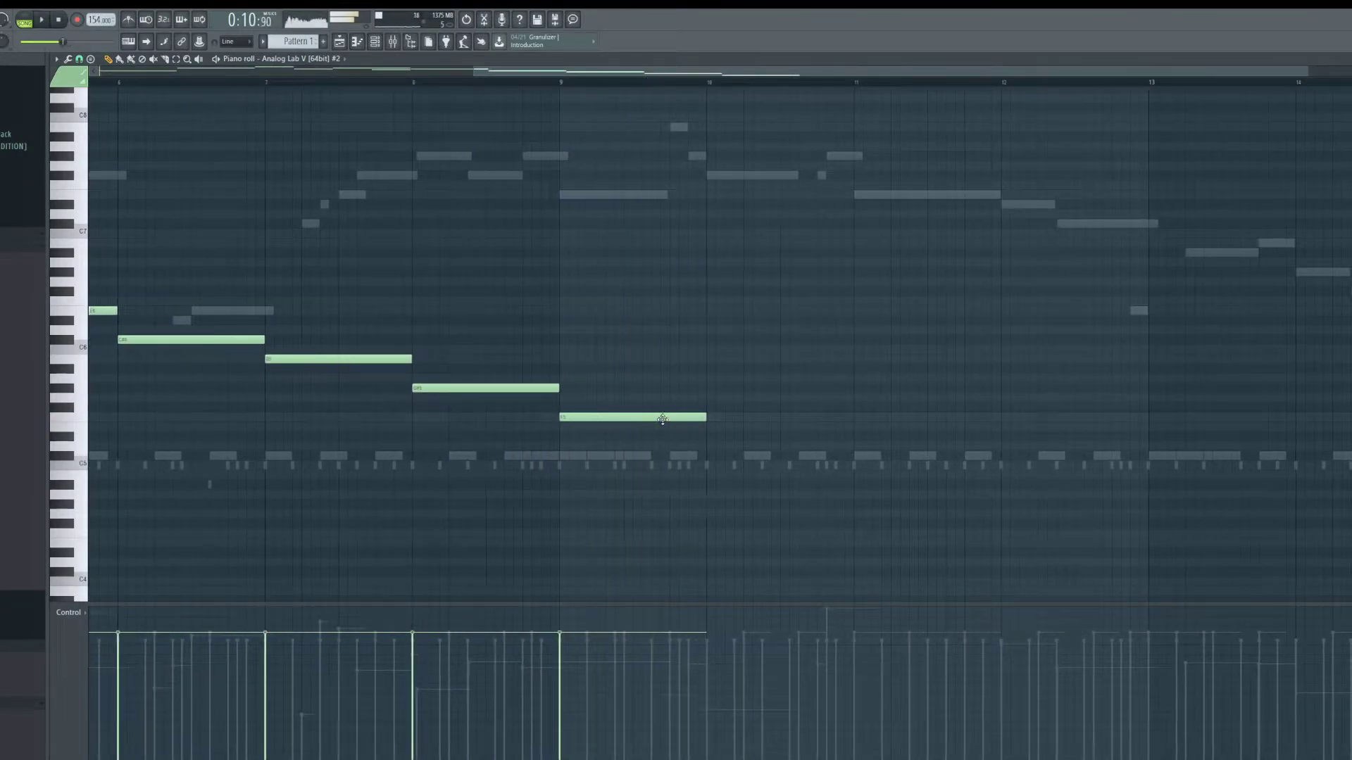
pyautogui.doubleClick(663, 418)
pyautogui.click(811, 450)
pyautogui.press('space')
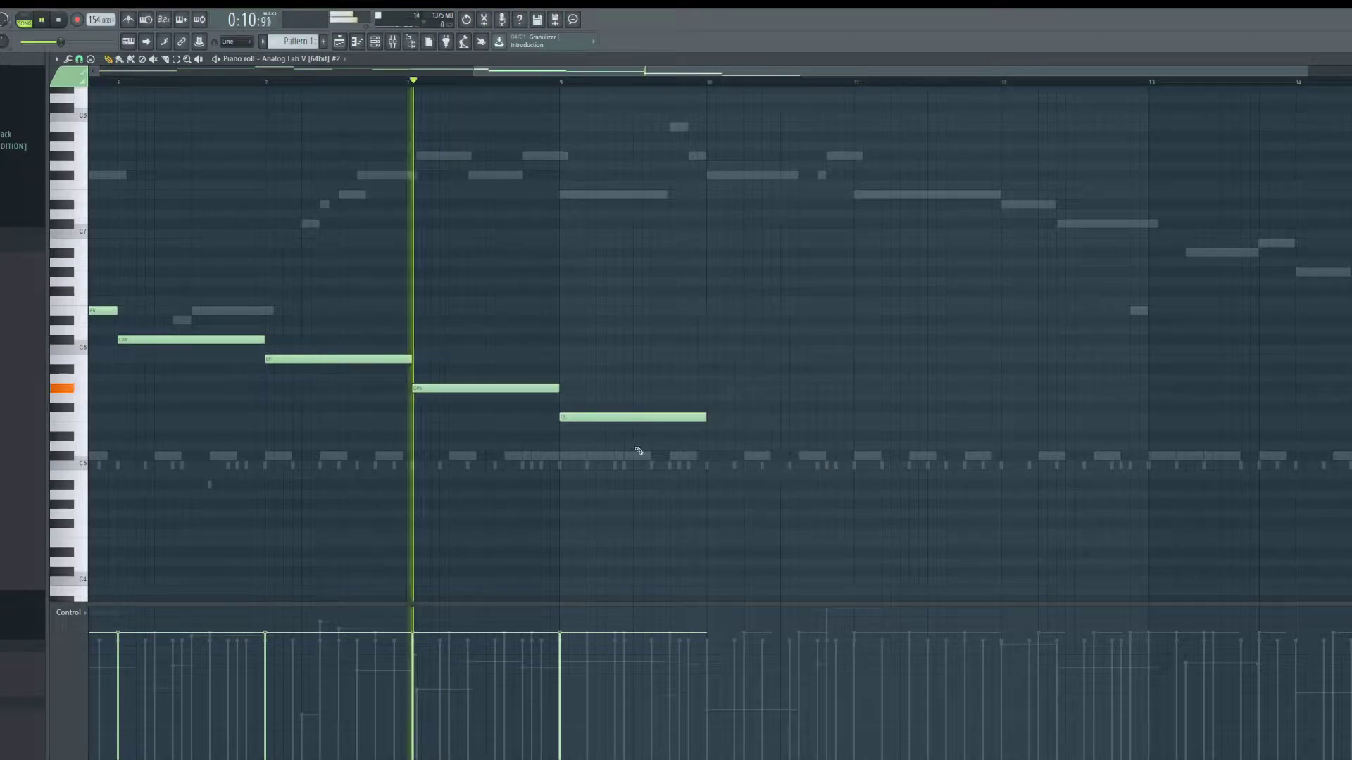
pyautogui.moveTo(620, 427); pyautogui.dragTo(618, 432)
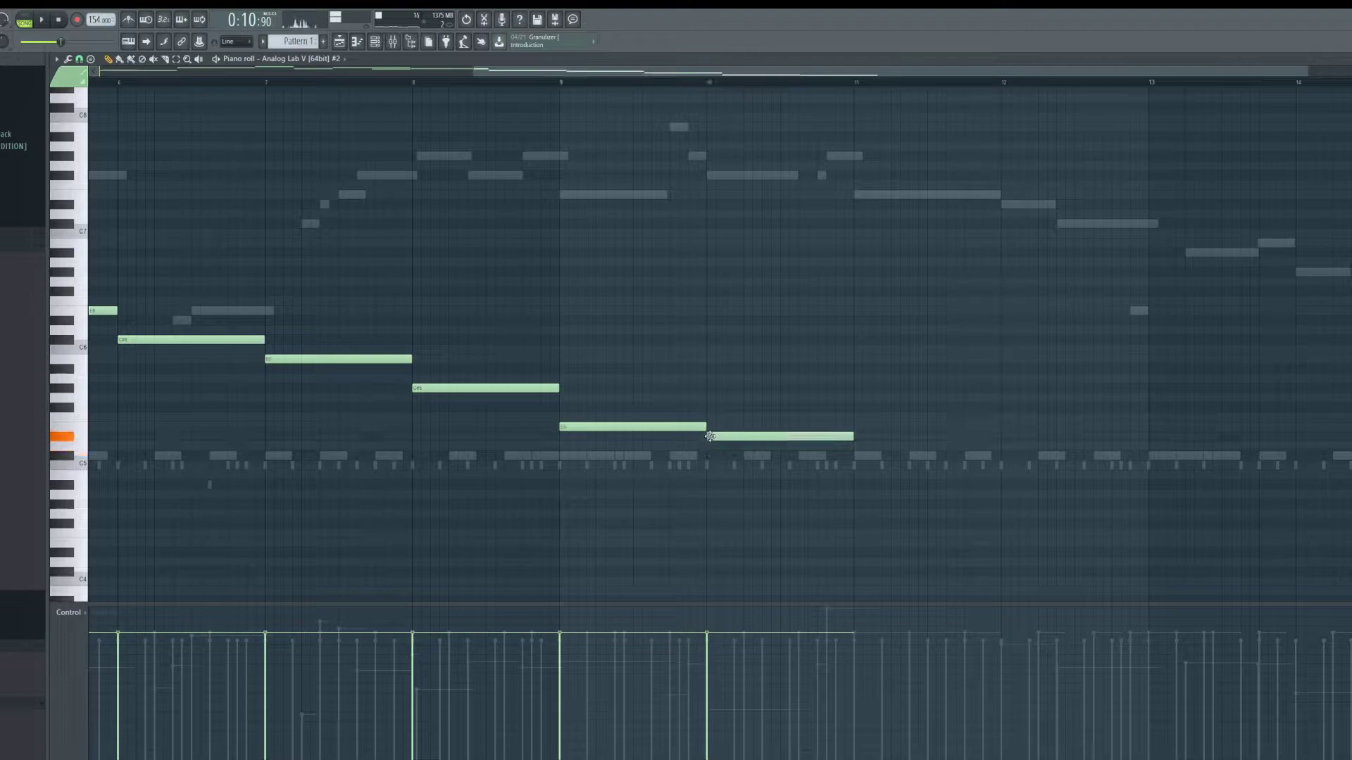
pyautogui.click(859, 427)
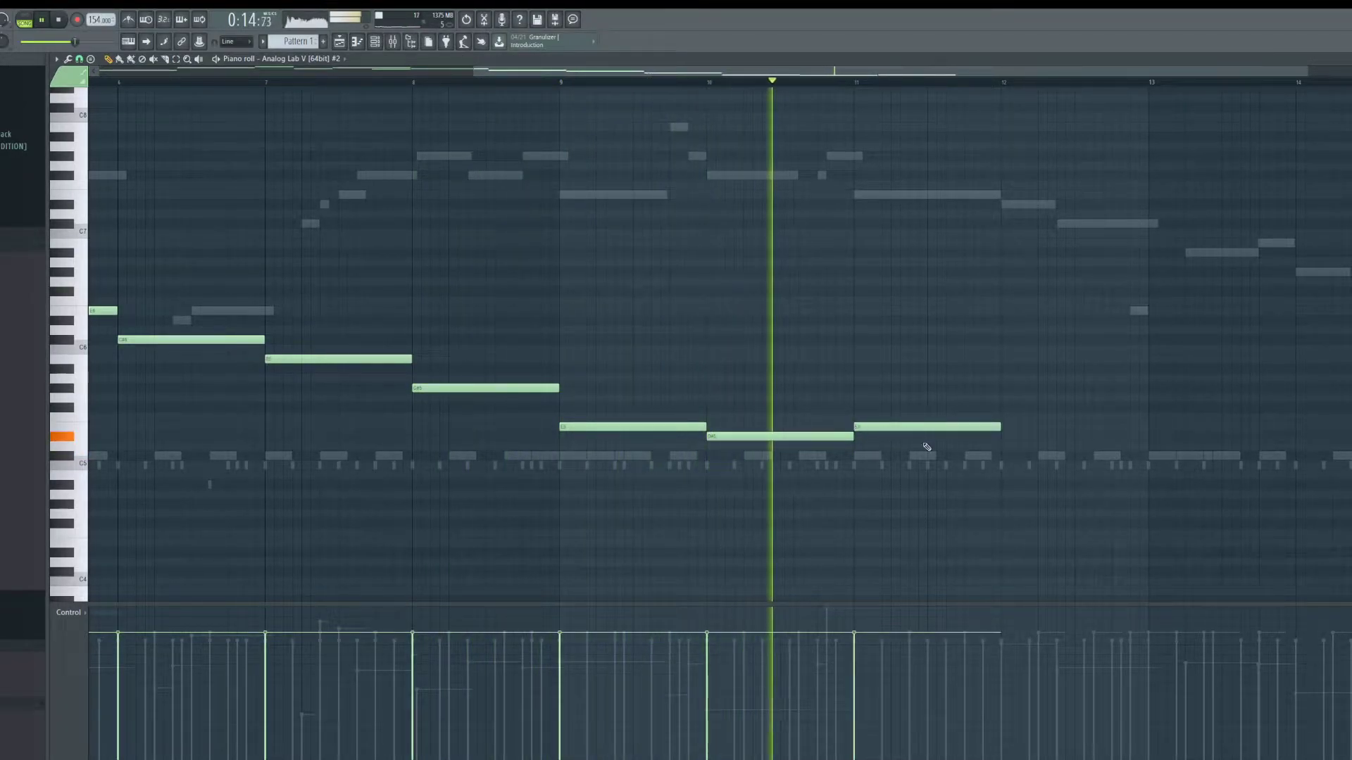
# Step: Add a one-bar C#5 note in bar 12 and check it with playback
pyautogui.moveTo(1025, 476); pyautogui.dragTo(1025, 457)
pyautogui.press('space')
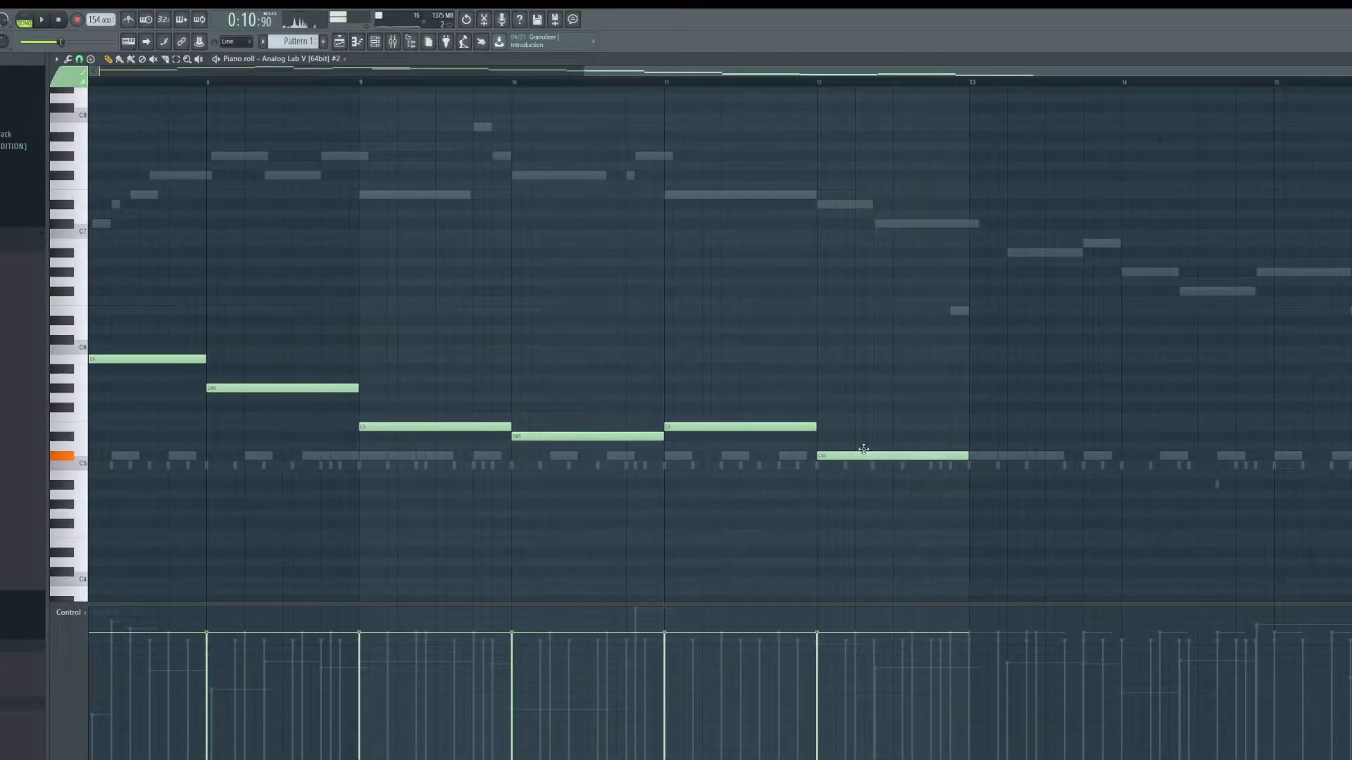
pyautogui.moveTo(925, 456); pyautogui.dragTo(935, 456)
pyautogui.scroll(-3, 1113, 505)
pyautogui.scroll(3, 1144, 495)
pyautogui.scroll(-3, 1155, 485)
pyautogui.scroll(4, 1220, 486)
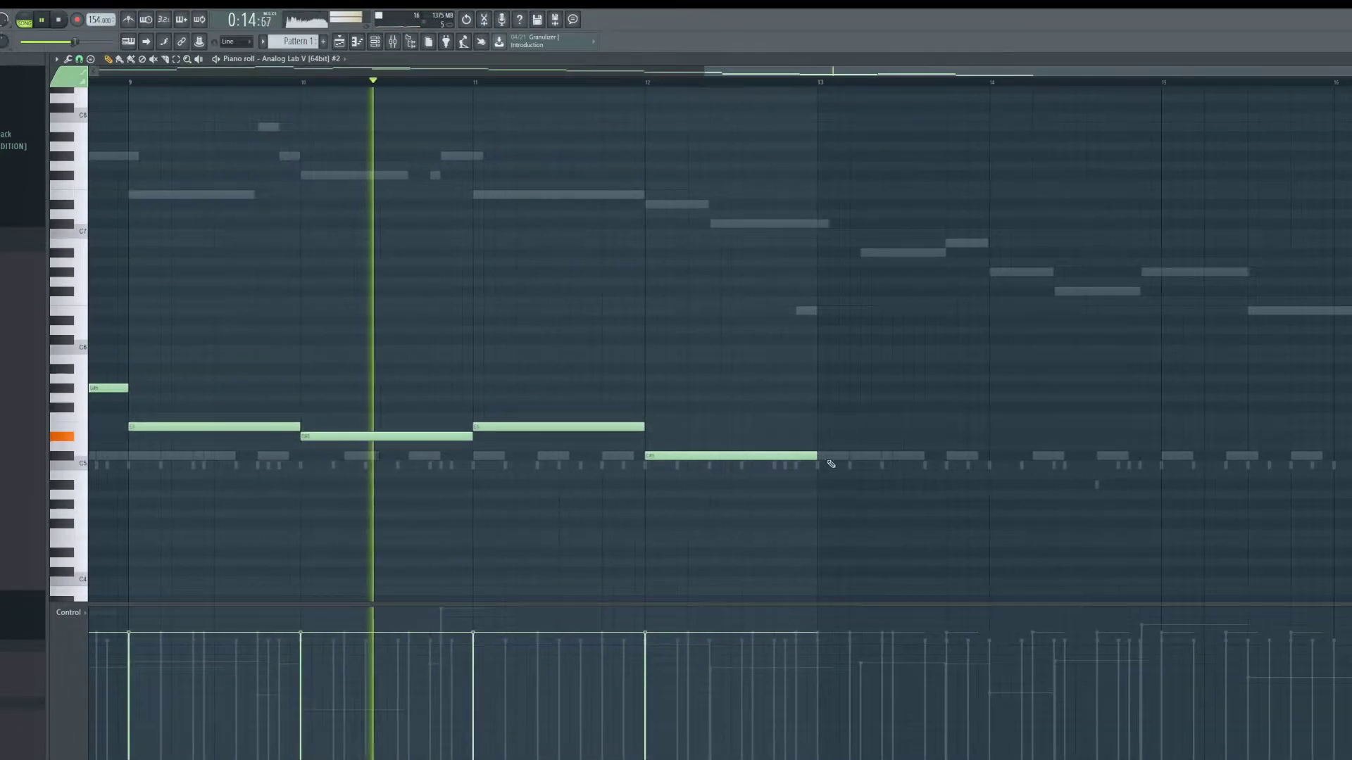
pyautogui.scroll(-4, 1099, 484)
pyautogui.scroll(3, 1084, 474)
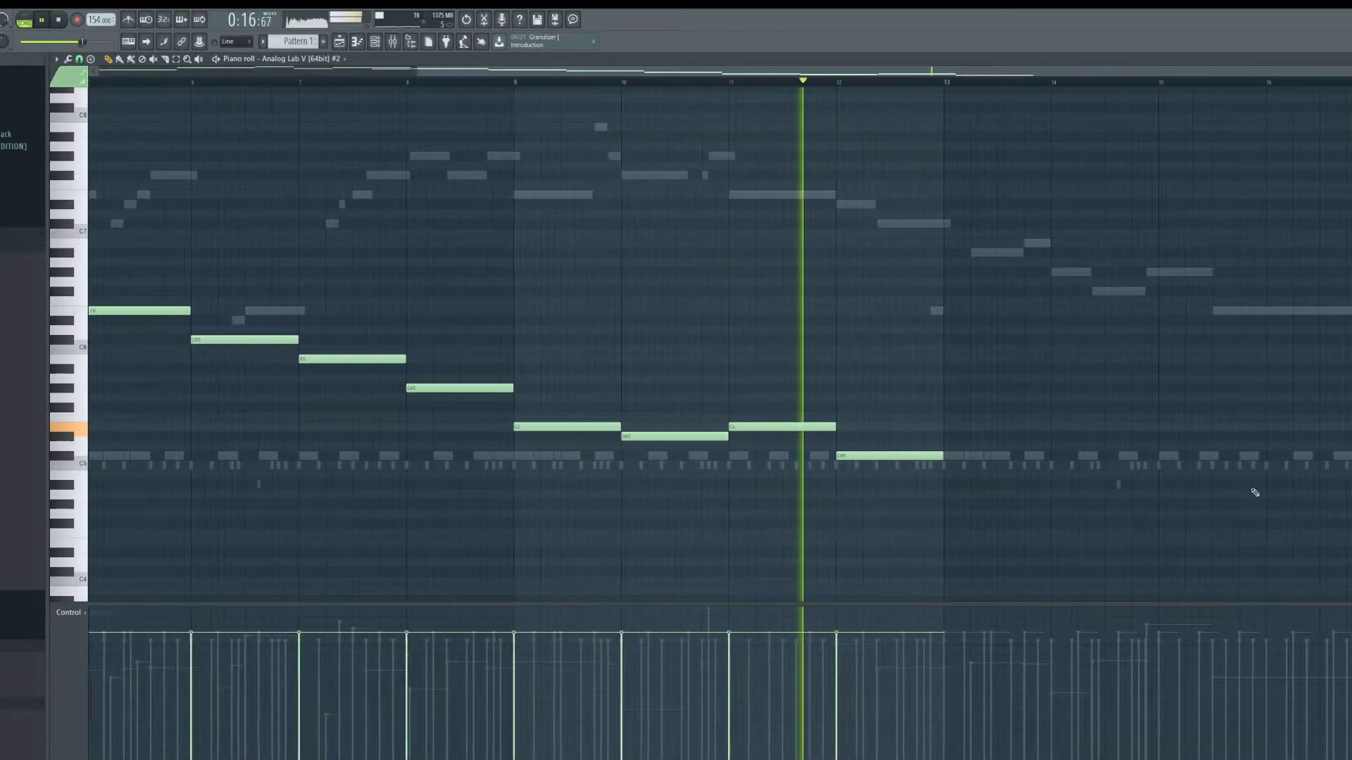
pyautogui.scroll(3, 853, 462)
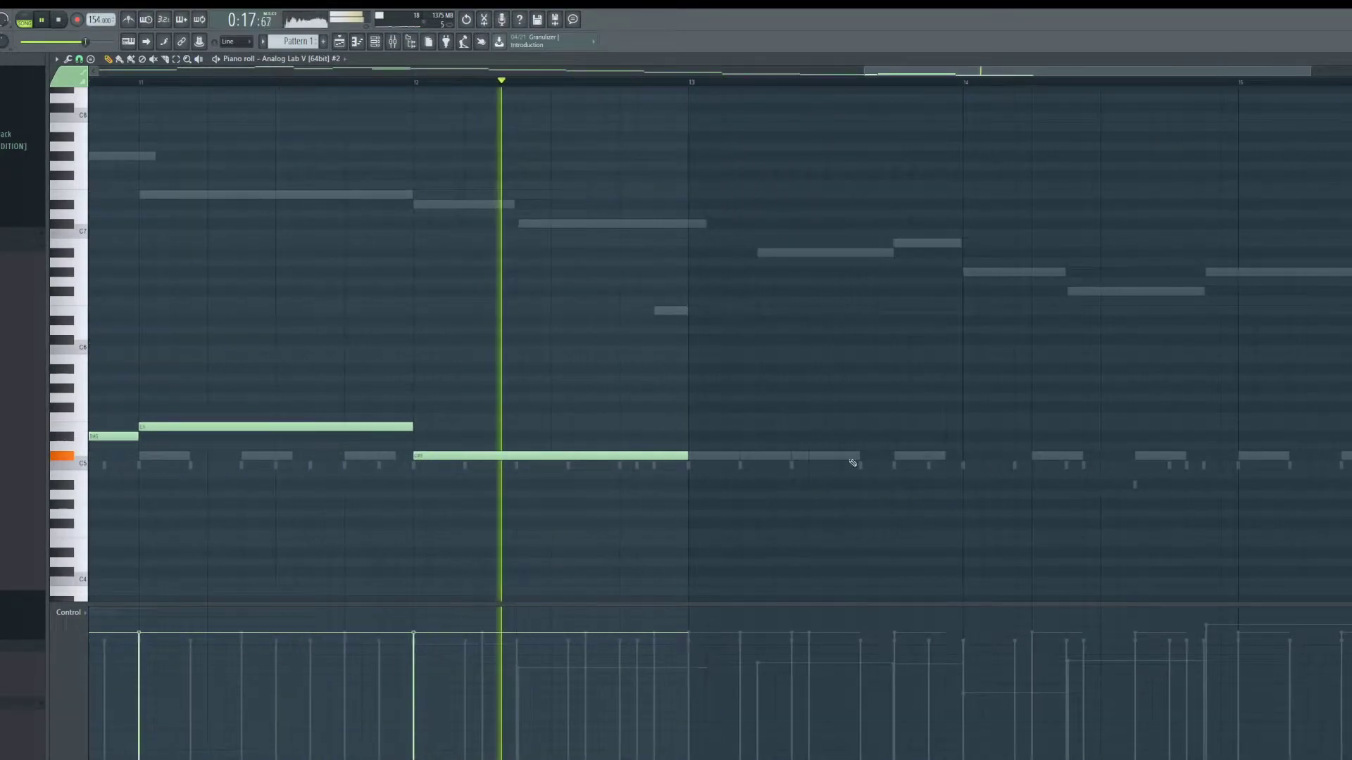
# Step: Add one-bar notes E6 in bar 13, D#6 in bar 14 and E6 in bar 15
pyautogui.press('space')
pyautogui.click(692, 310)
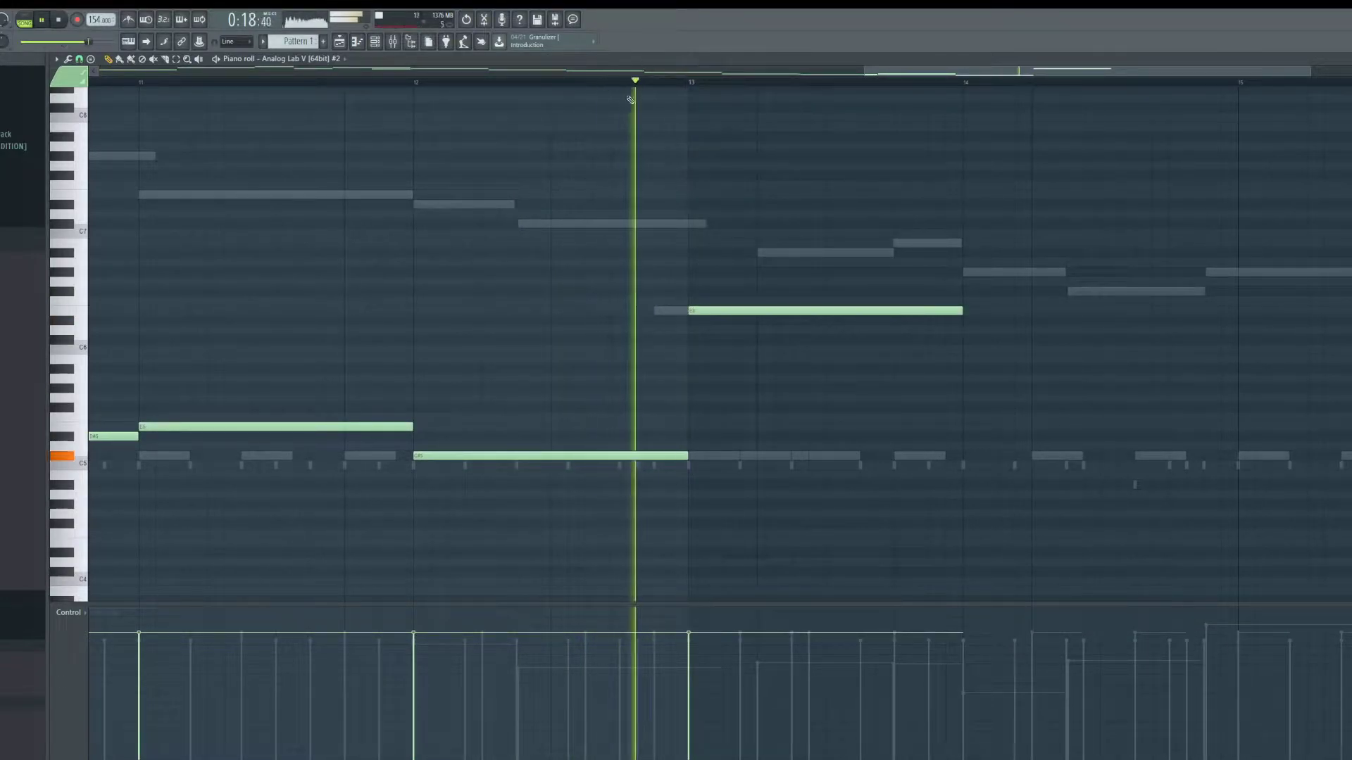
pyautogui.click(975, 321)
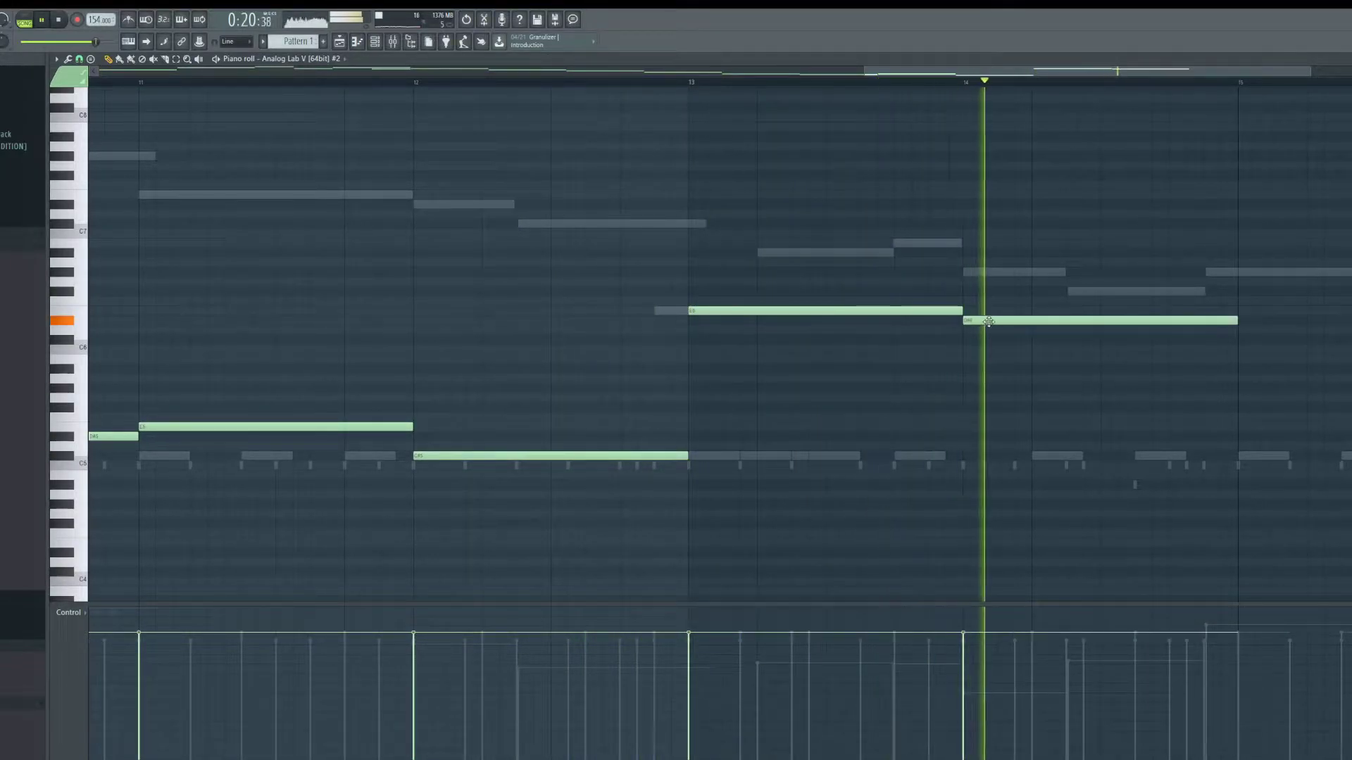
pyautogui.scroll(-4, 989, 322)
pyautogui.scroll(2, 972, 322)
pyautogui.click(884, 312)
pyautogui.scroll(4, 885, 323)
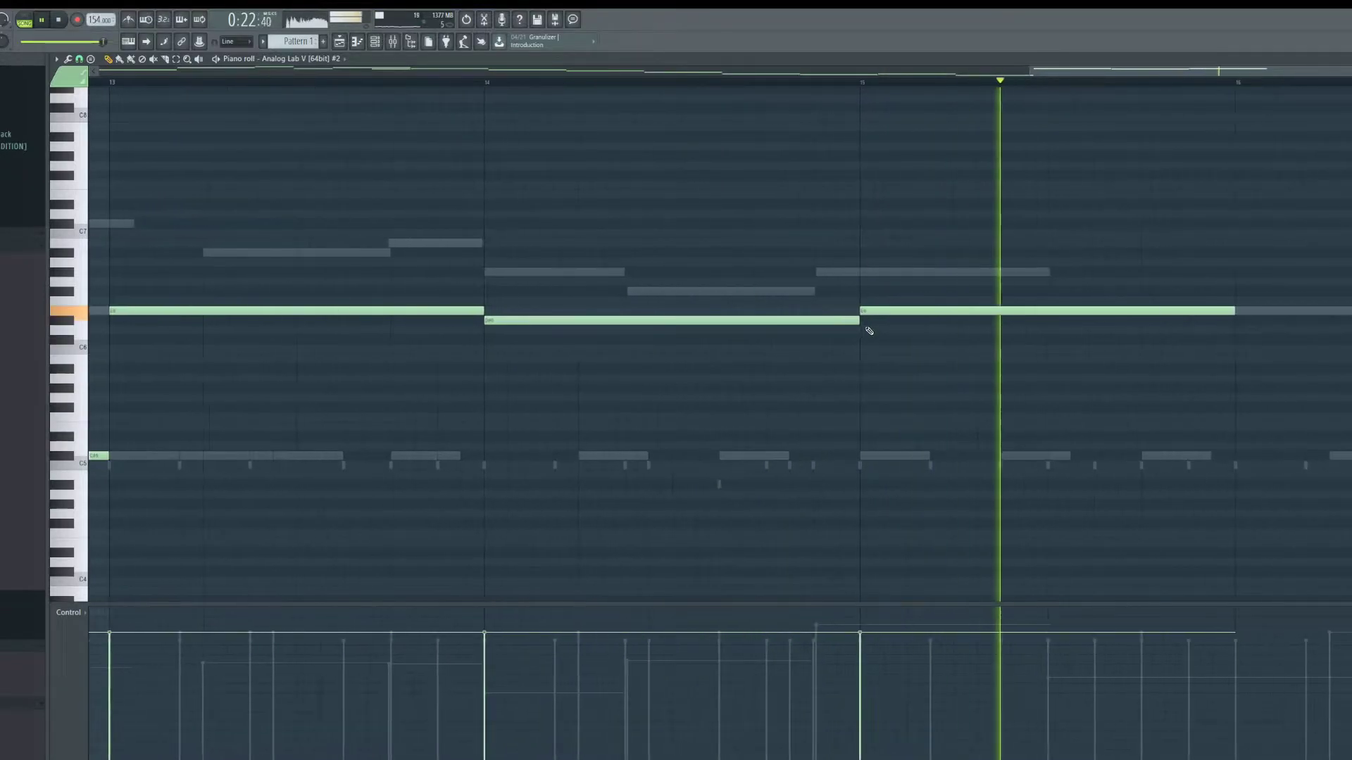
# Step: Complete the 16-bar line with a one-bar F#6 note in bar 16 and play back the ending
pyautogui.scroll(-3, 933, 378)
pyautogui.press('space')
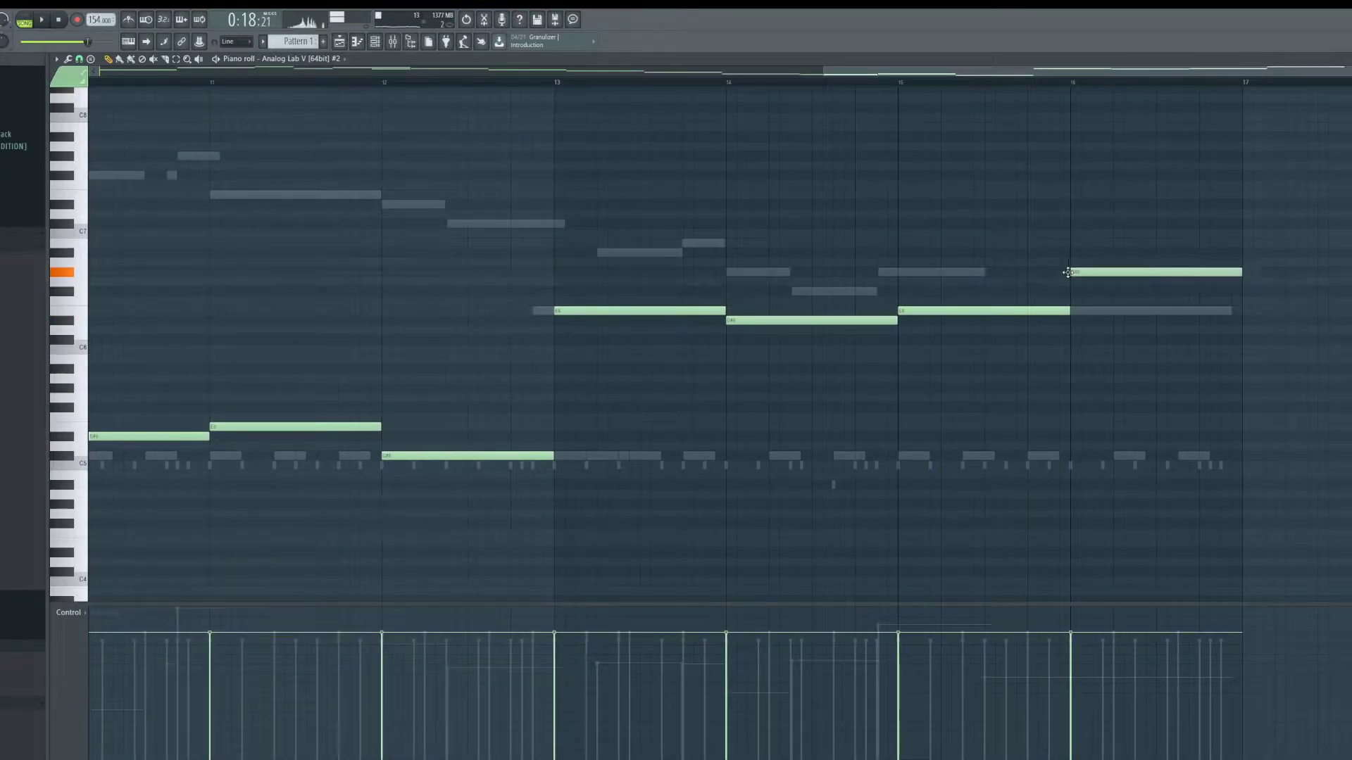
pyautogui.click(1026, 83)
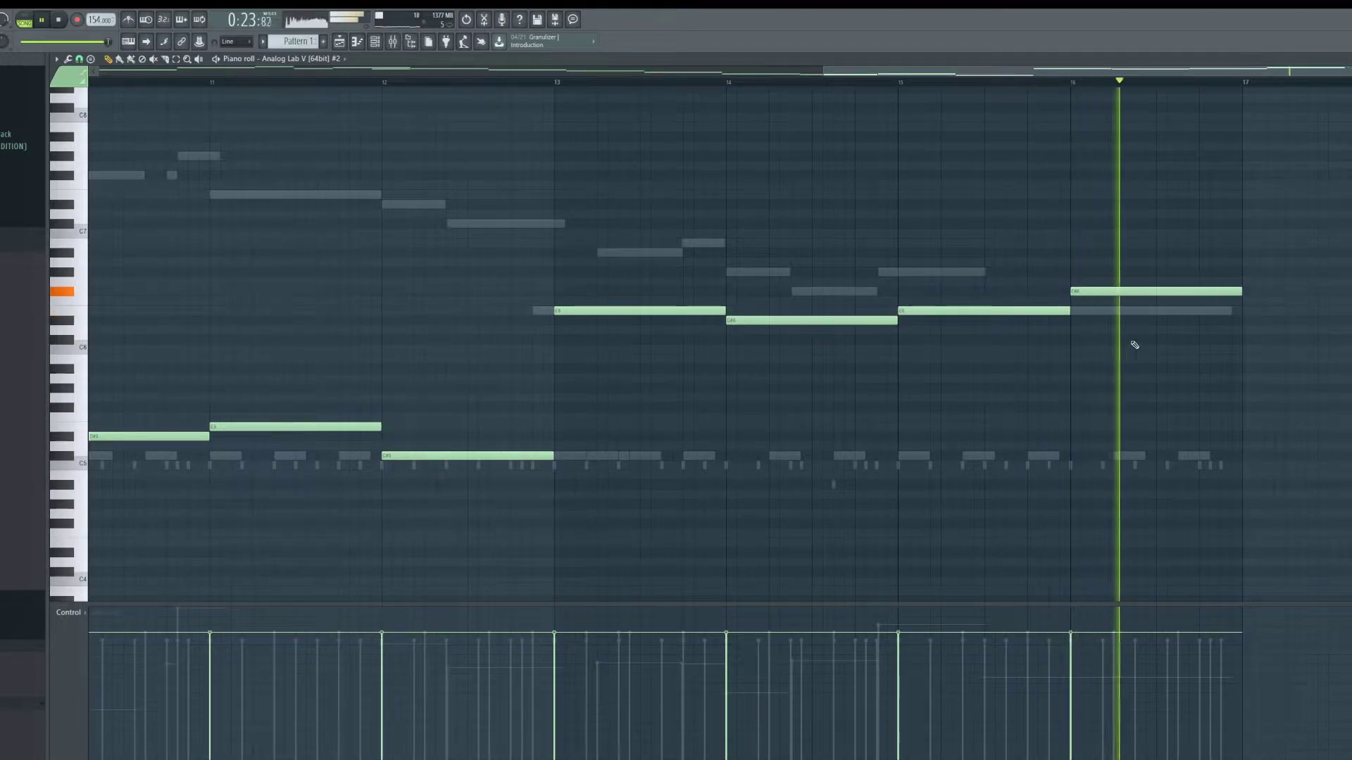
# Step: Listen through the finished line from the start and change the piano roll's snap setting
pyautogui.scroll(-2, 1283, 407)
pyautogui.scroll(4, 1283, 407)
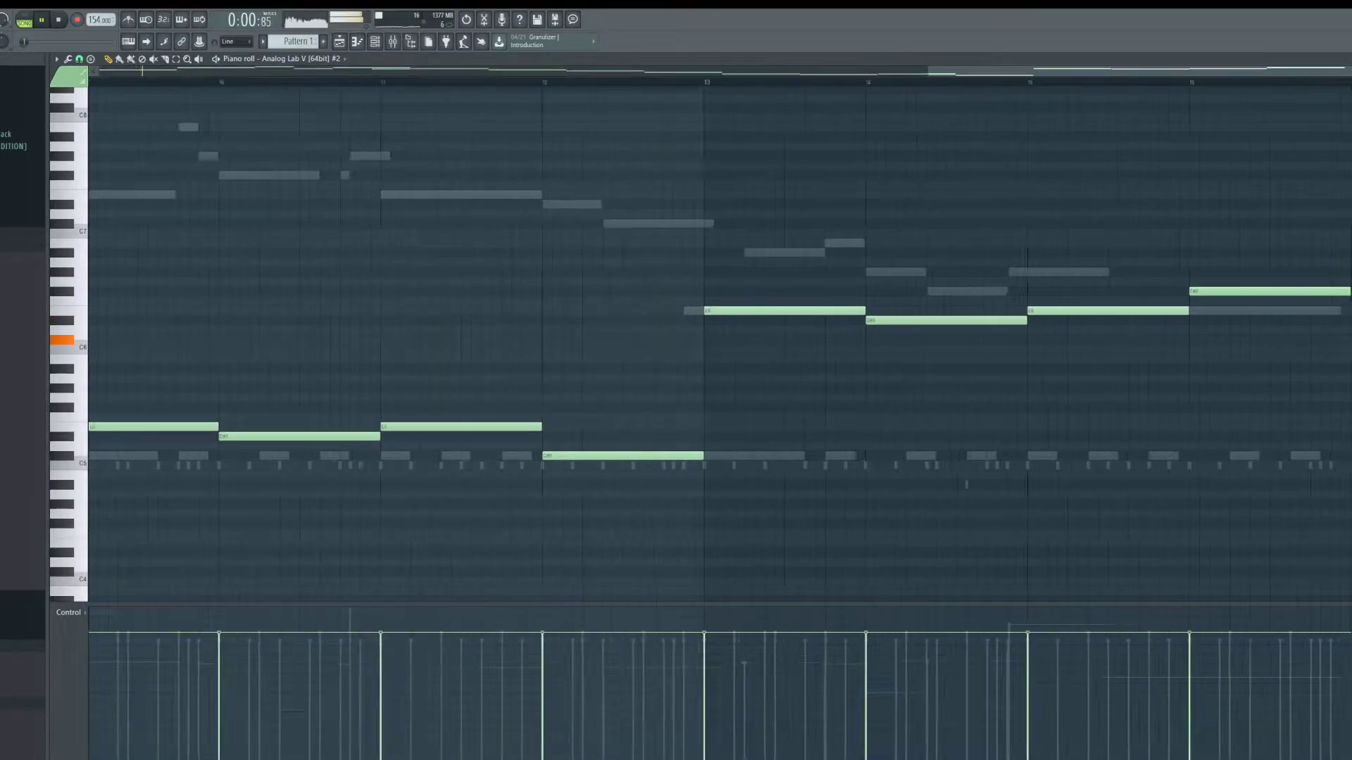
pyautogui.scroll(-4, 1288, 422)
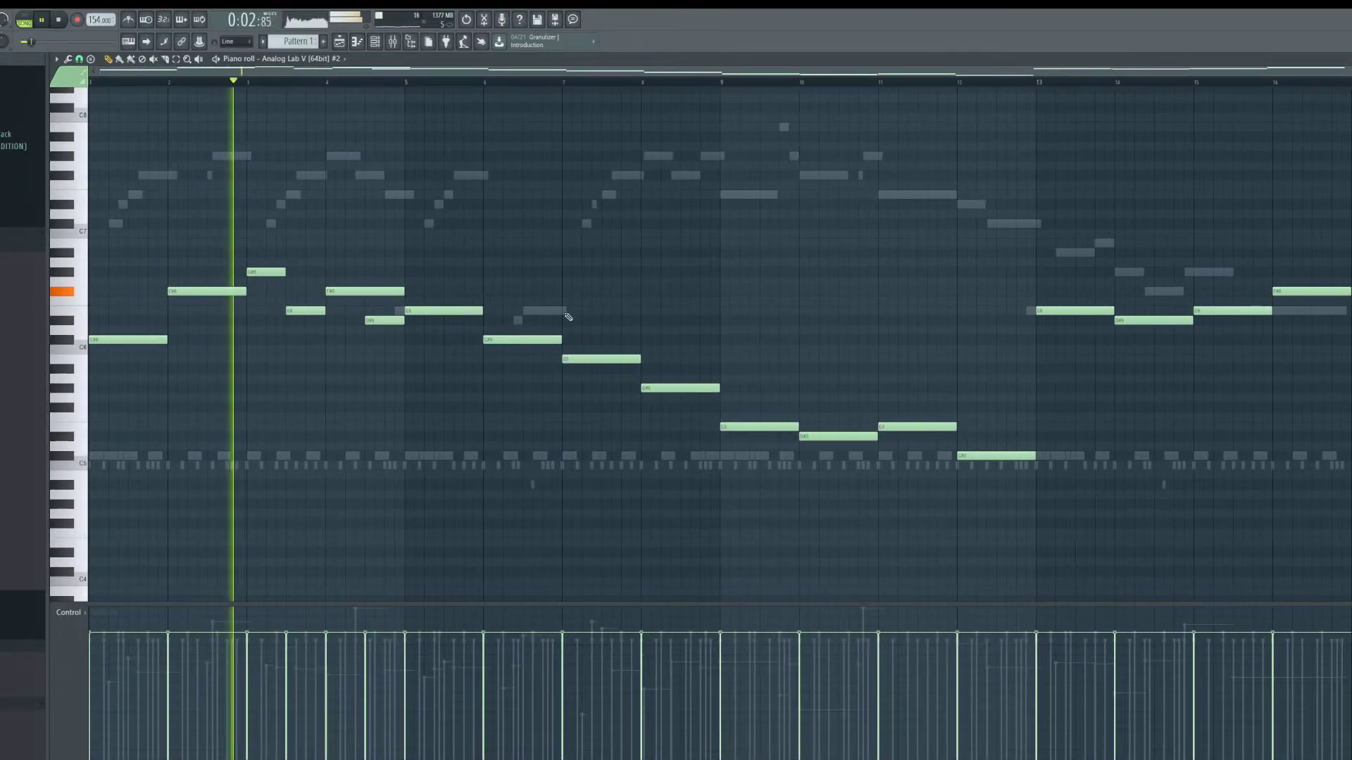
pyautogui.scroll(4, 254, 341)
pyautogui.click(80, 60)
pyautogui.click(98, 113)
pyautogui.scroll(-4, 361, 307)
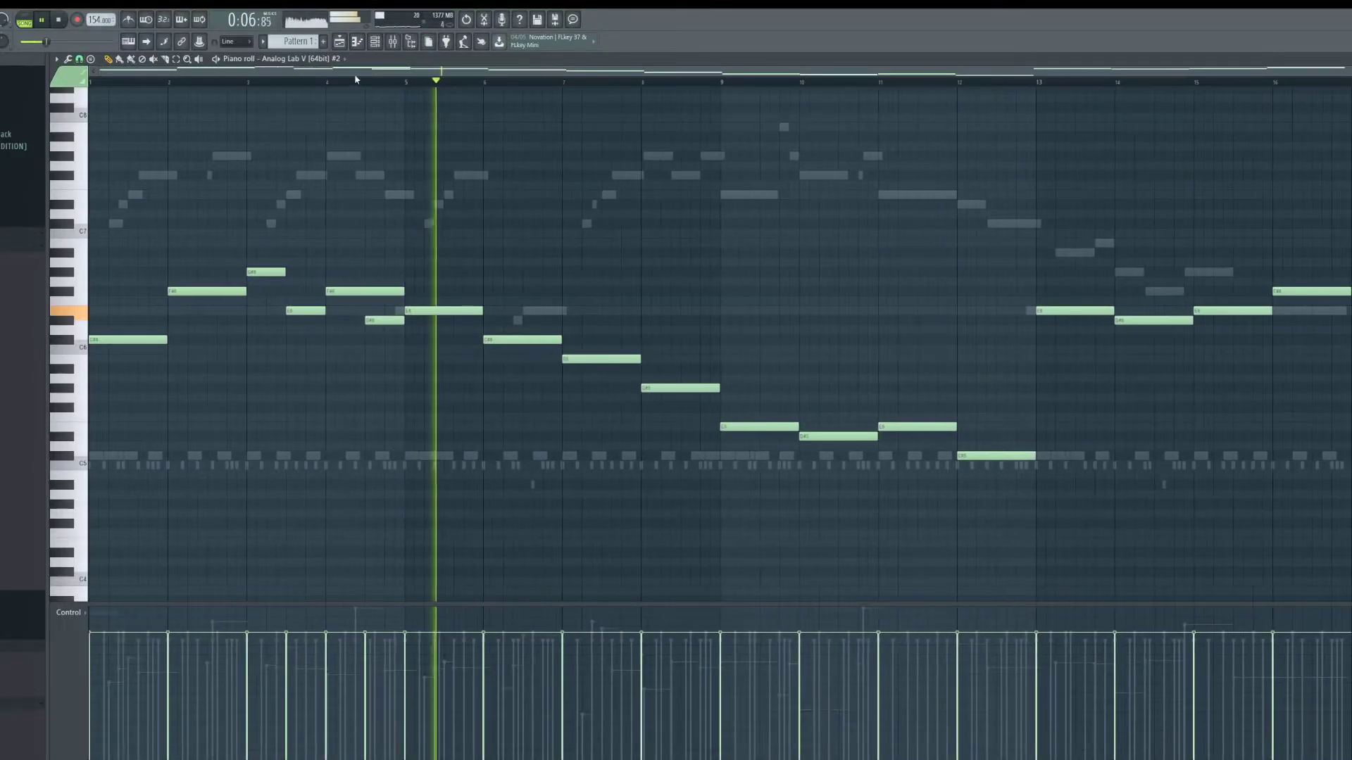
# Step: Add a third Analog Lab V channel and copy the second Analog Lab V channel's notes into it
pyautogui.press('F6')
pyautogui.rightClick(484, 480)
pyautogui.click(510, 572)
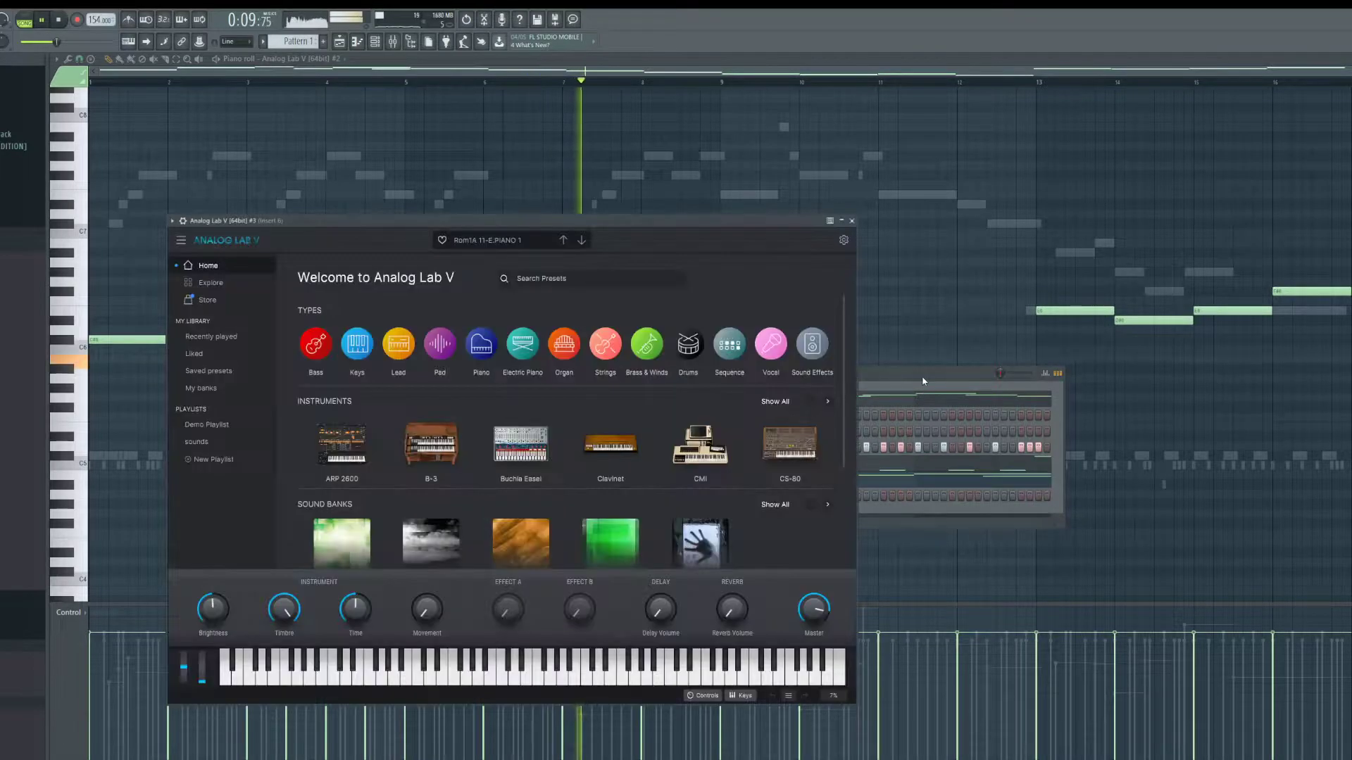
pyautogui.rightClick(467, 480)
pyautogui.click(586, 490)
pyautogui.rightClick(468, 496)
pyautogui.click(586, 517)
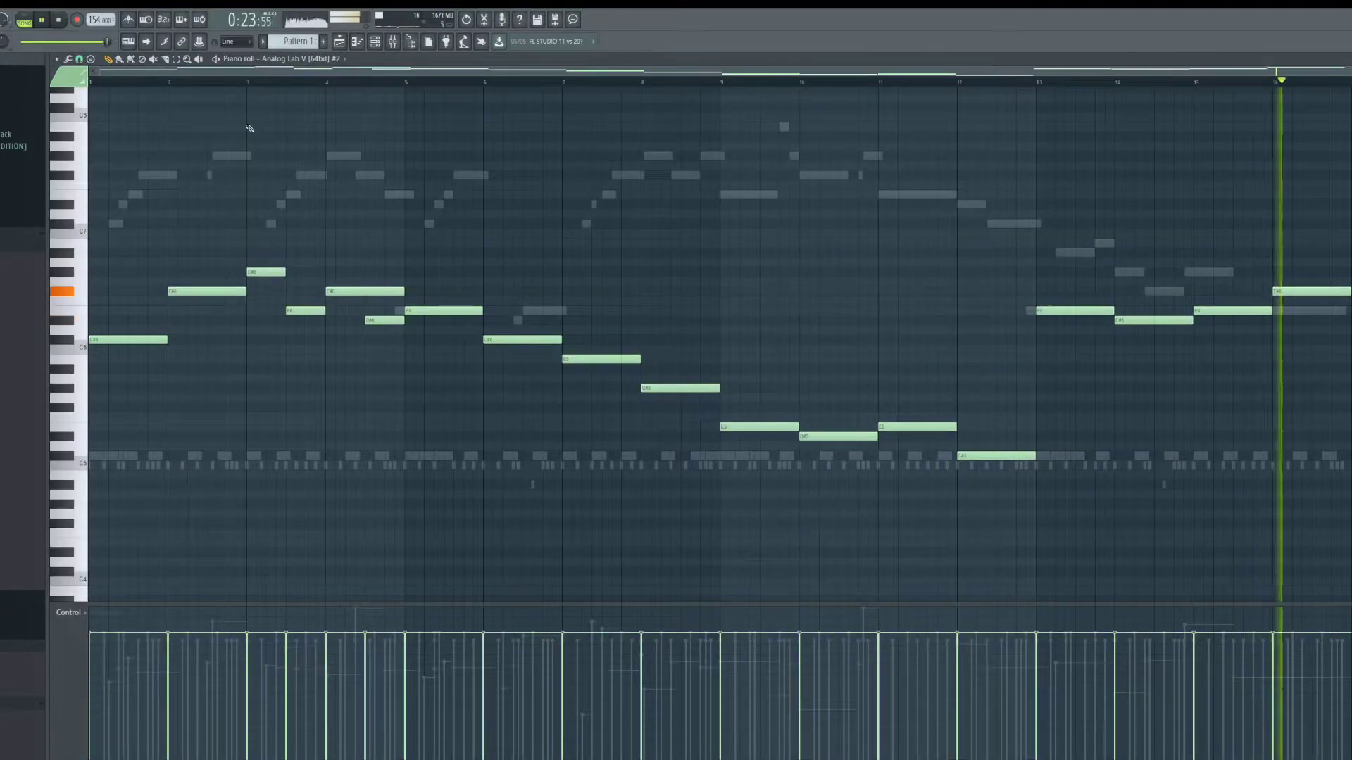
# Step: In the second Analog Lab V part, delay bar 3's G#6 slightly, insert a very short F#6 grace note before it, and raise both velocities
pyautogui.press('space')
pyautogui.scroll(5, 160, 377)
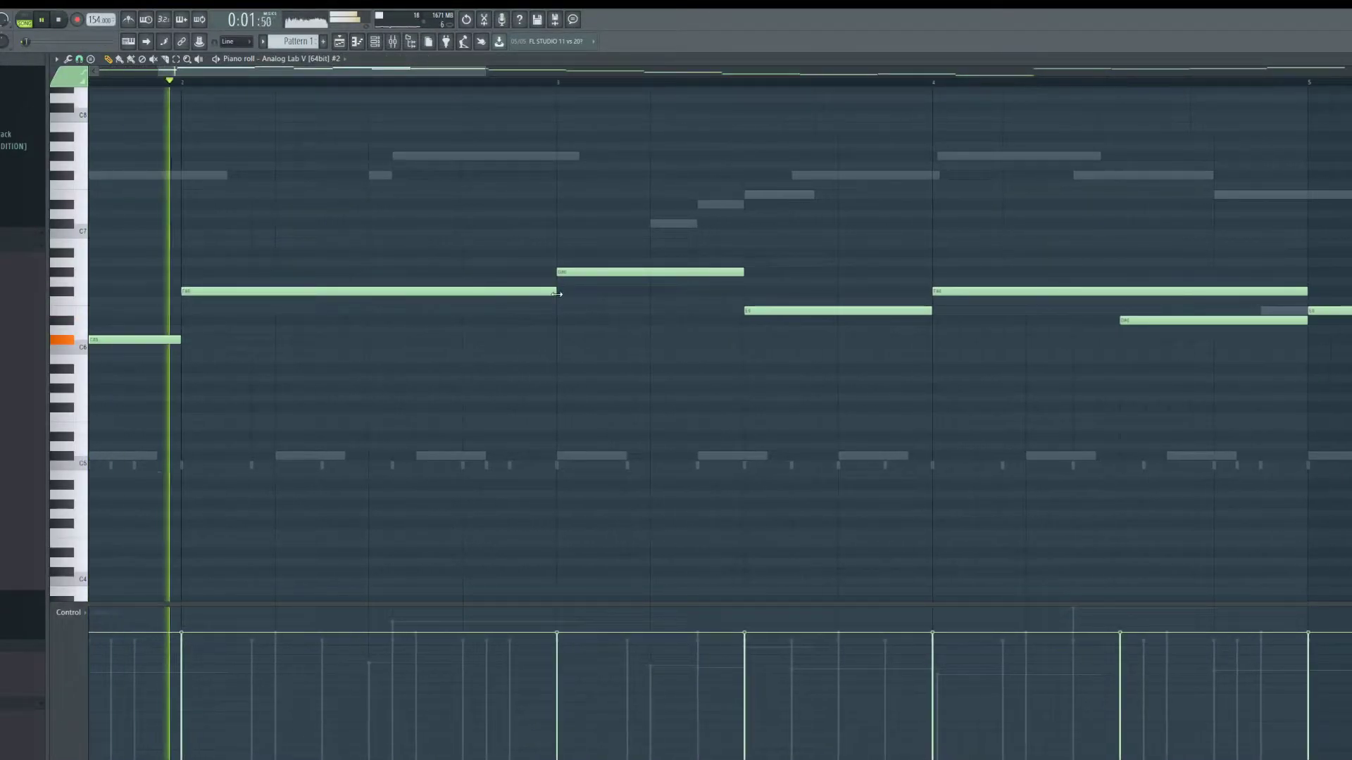
pyautogui.scroll(2, 555, 293)
pyautogui.moveTo(566, 273); pyautogui.dragTo(573, 274)
pyautogui.click(599, 290)
pyautogui.press('space')
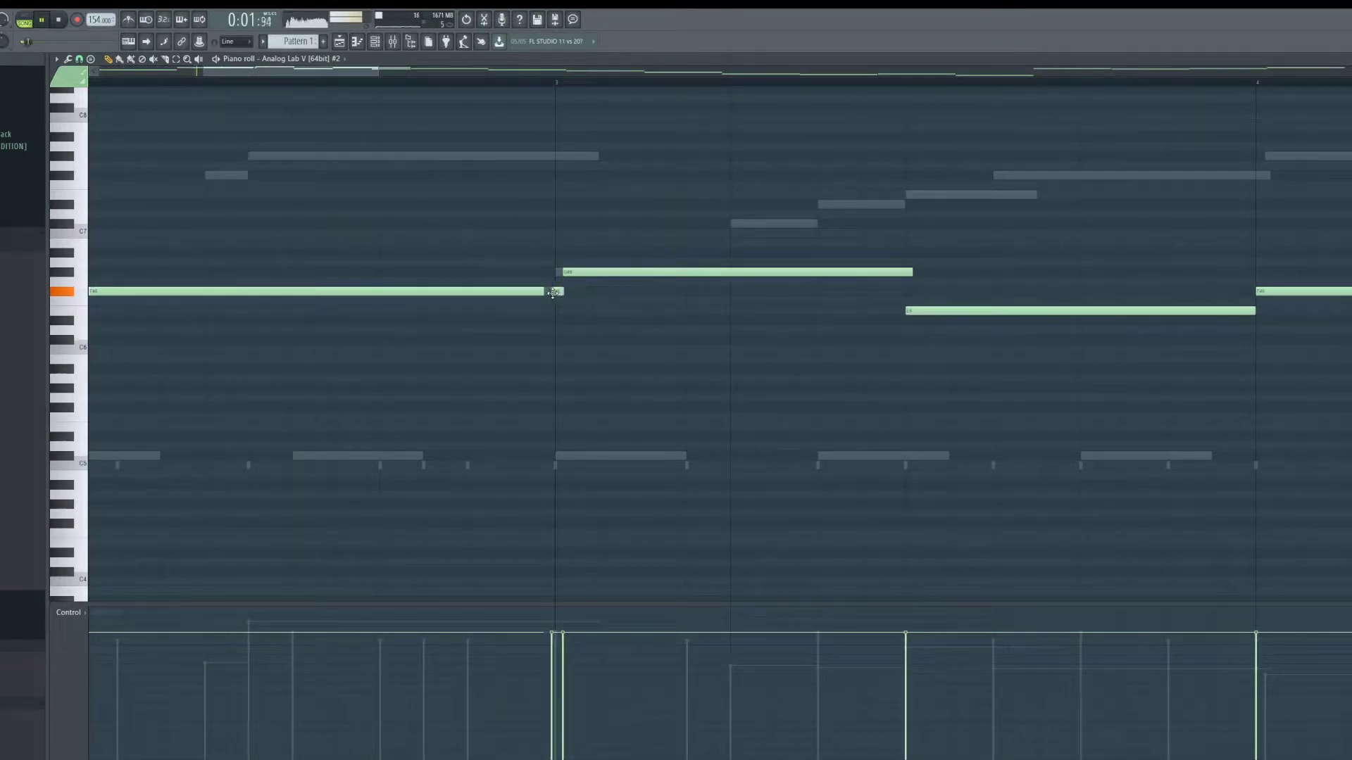
pyautogui.moveTo(547, 627); pyautogui.dragTo(570, 609)
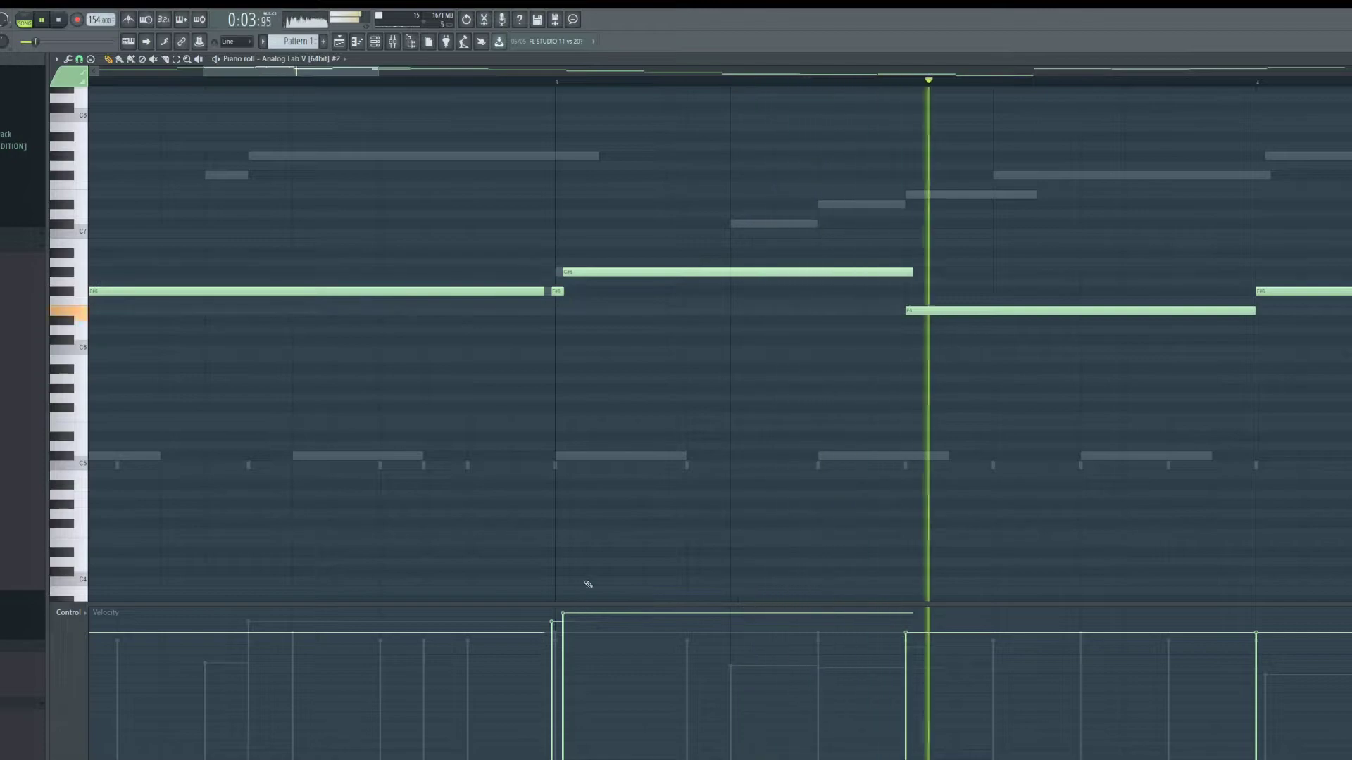
# Step: Shorten the F#6 note in bar 4 to half a bar and move the D#6 that ends the bar up to G#6
pyautogui.scroll(-8, 582, 493)
pyautogui.scroll(3, 422, 293)
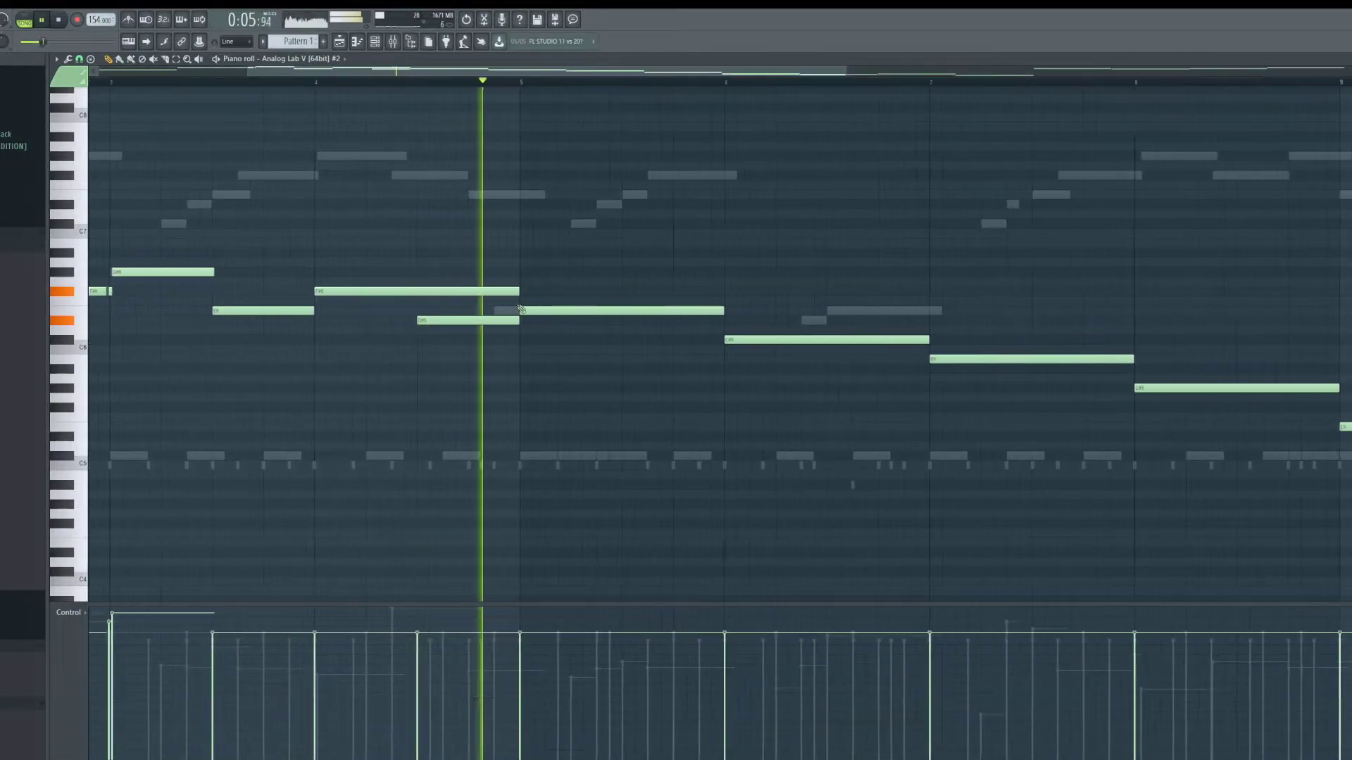
pyautogui.press('space')
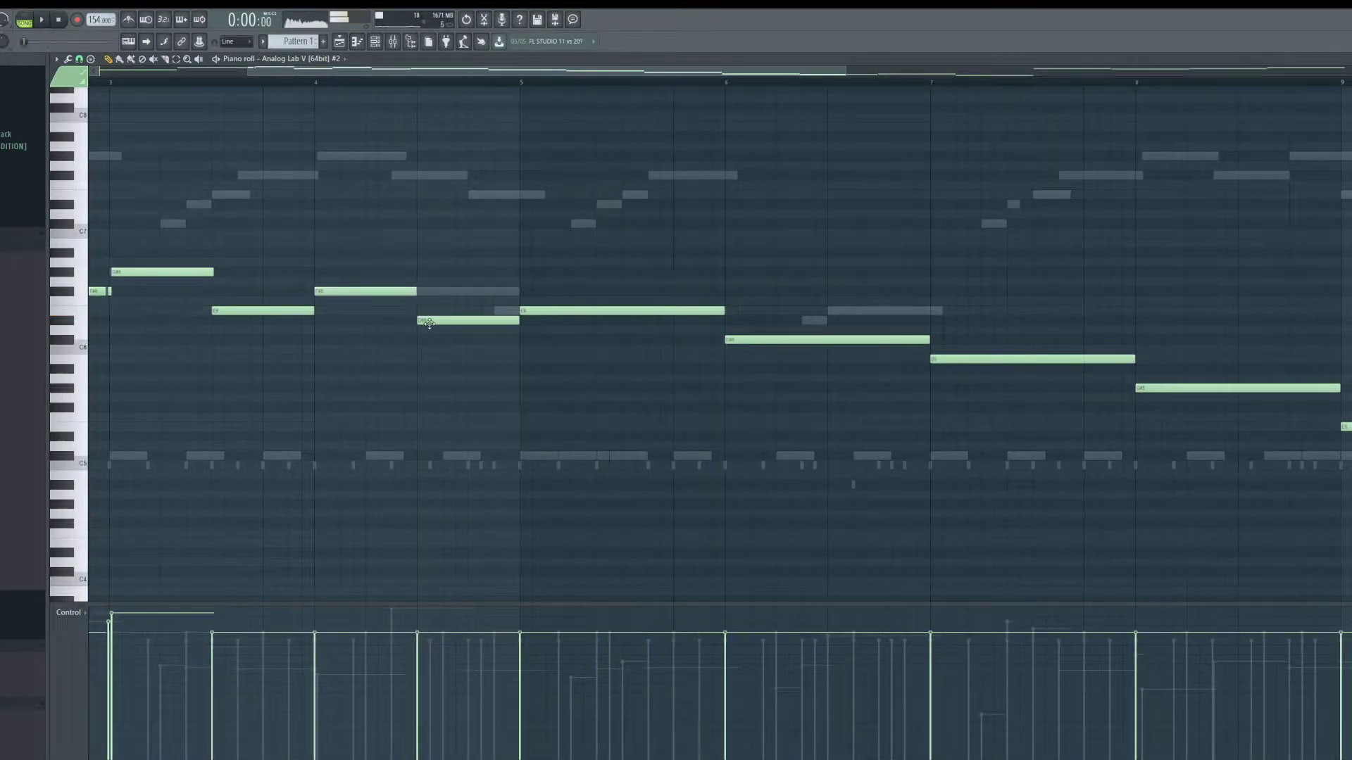
pyautogui.scroll(-4, 430, 270)
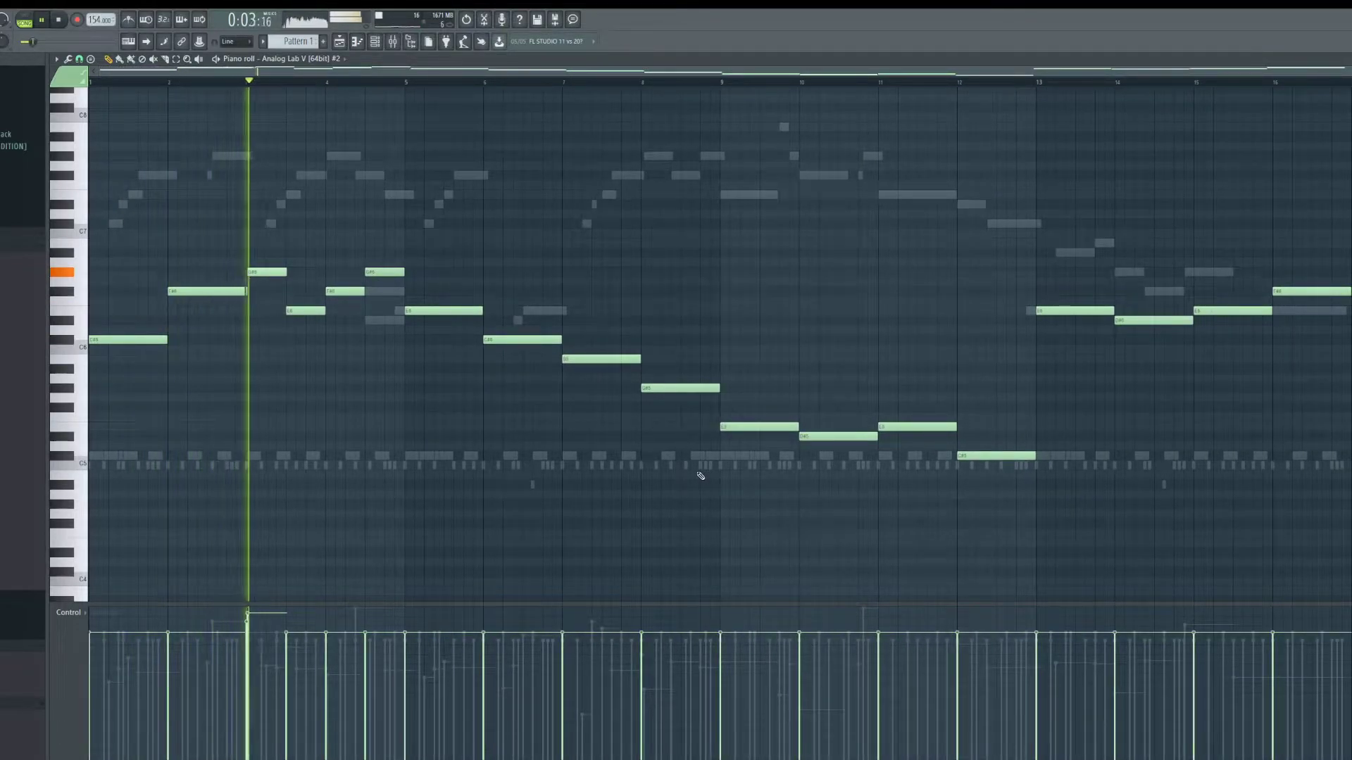
pyautogui.scroll(4, 365, 420)
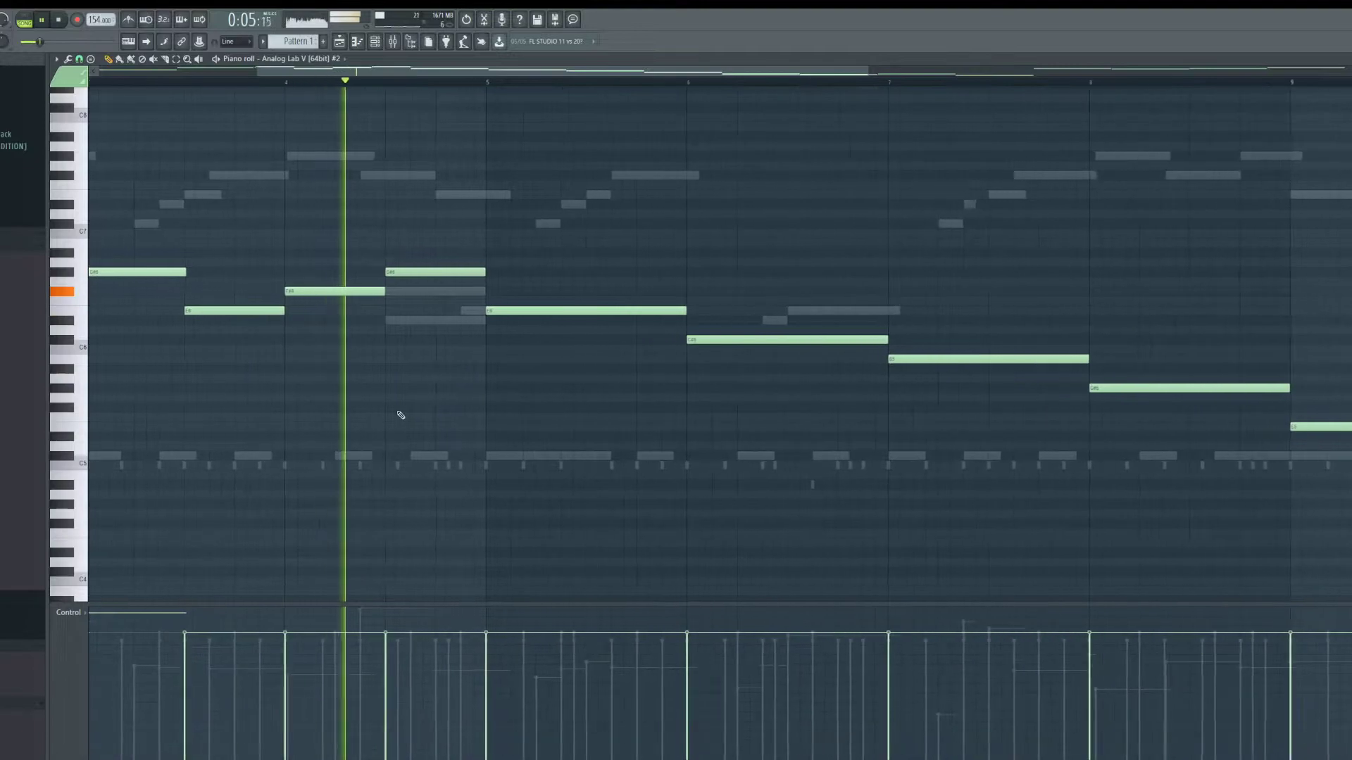
# Step: Delete the three long descending notes in bars 6 to 8 of the second Analog Lab V part
pyautogui.scroll(-4, 524, 345)
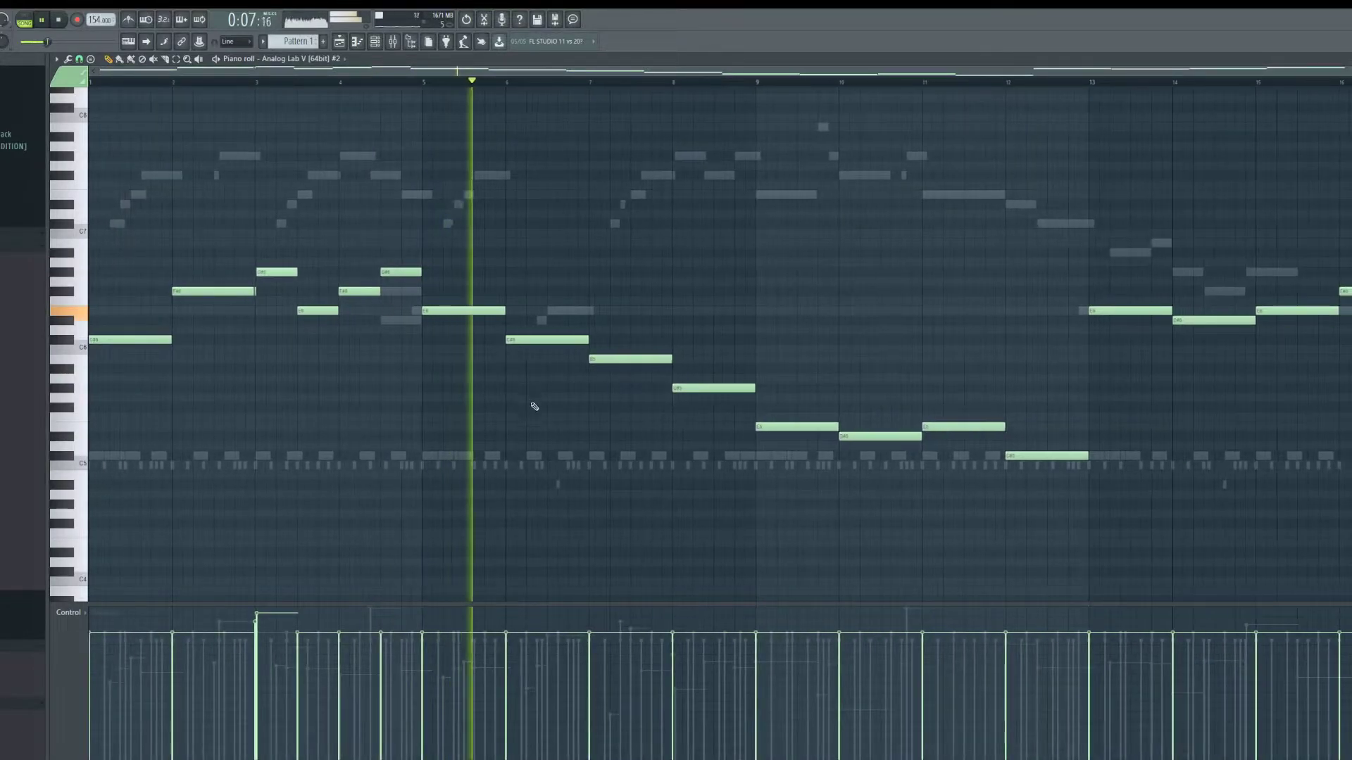
pyautogui.click(175, 60)
pyautogui.moveTo(552, 317); pyautogui.dragTo(733, 422)
pyautogui.hotkey('alt', 'm')
# Step: Copy the notes from bars 2 to 5 and place the copy so it starts exactly at bar 6
pyautogui.moveTo(542, 200); pyautogui.dragTo(232, 347)
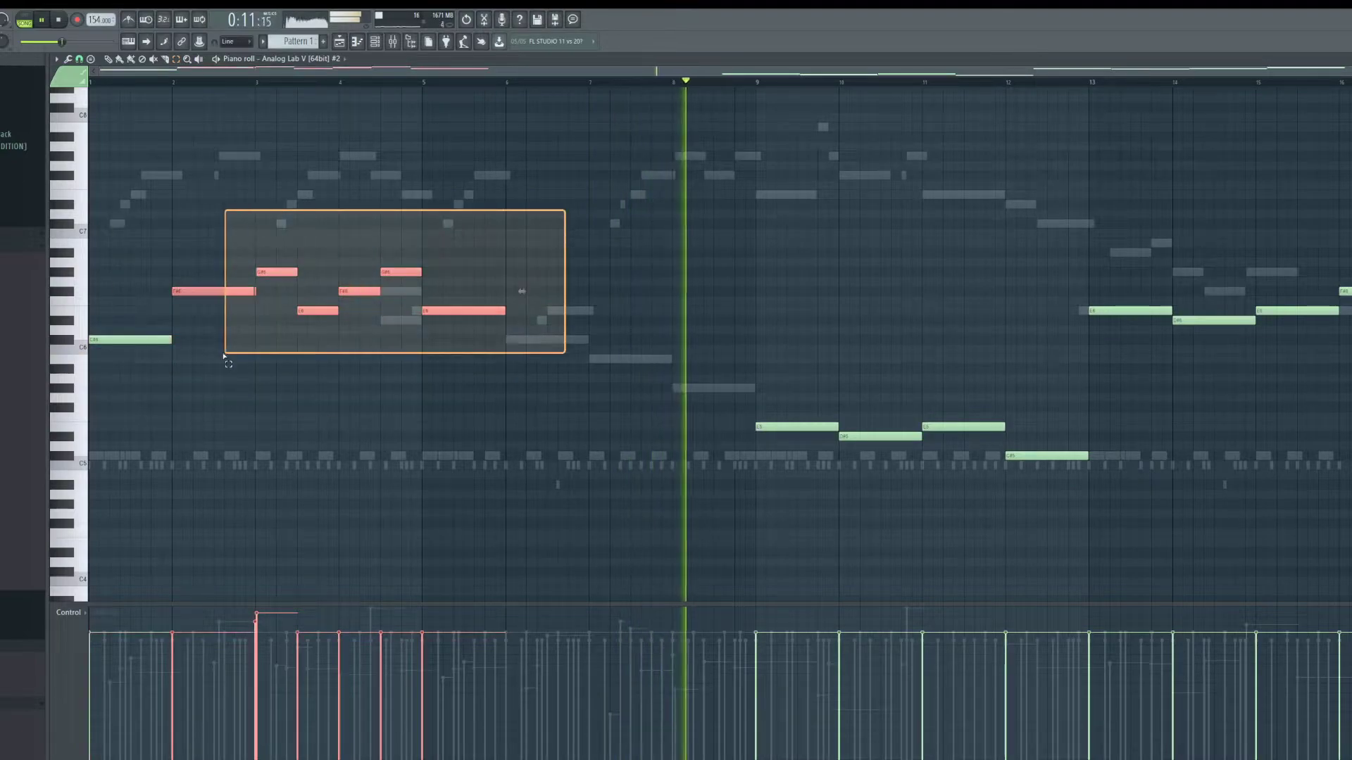
pyautogui.click(207, 298)
pyautogui.hotkey('ctrl', 'z')
pyautogui.moveTo(200, 294); pyautogui.dragTo(522, 296)
pyautogui.scroll(5, 522, 295)
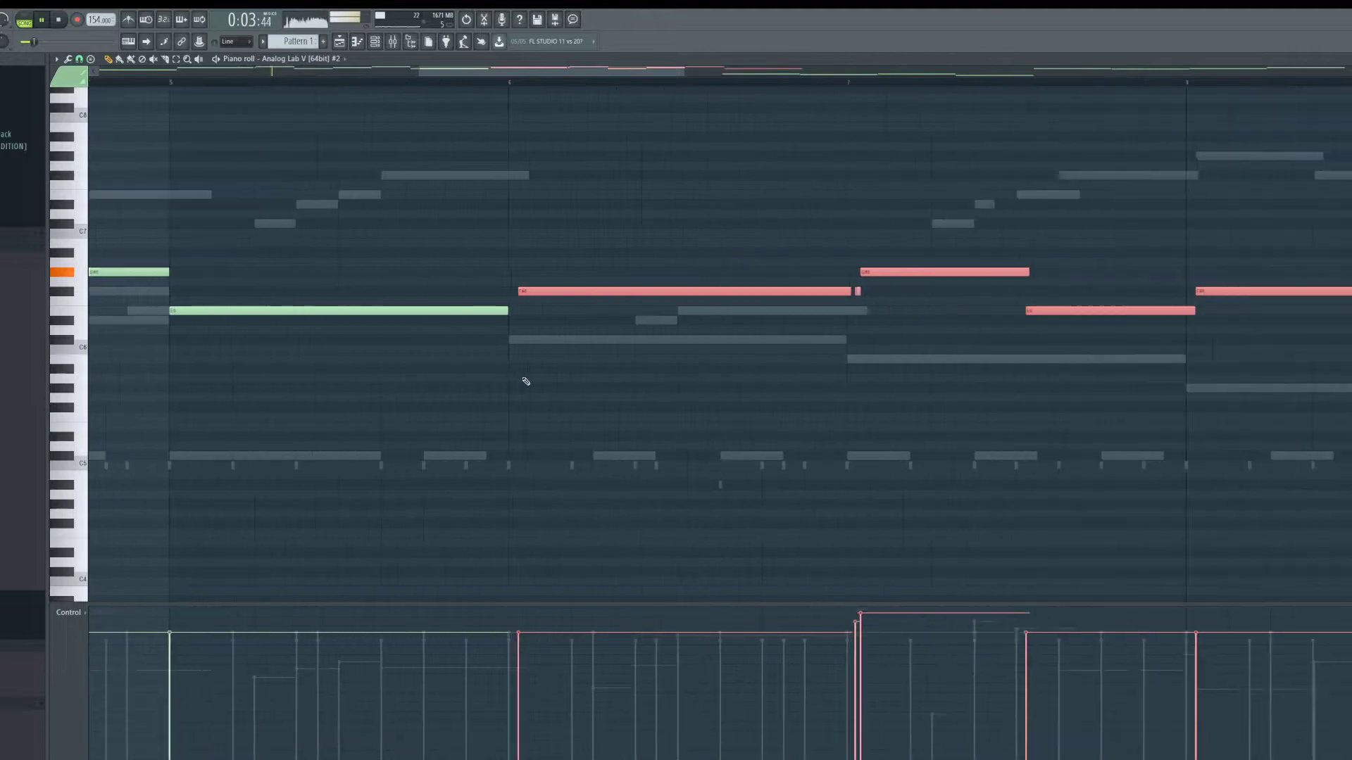
pyautogui.scroll(-6, 498, 513)
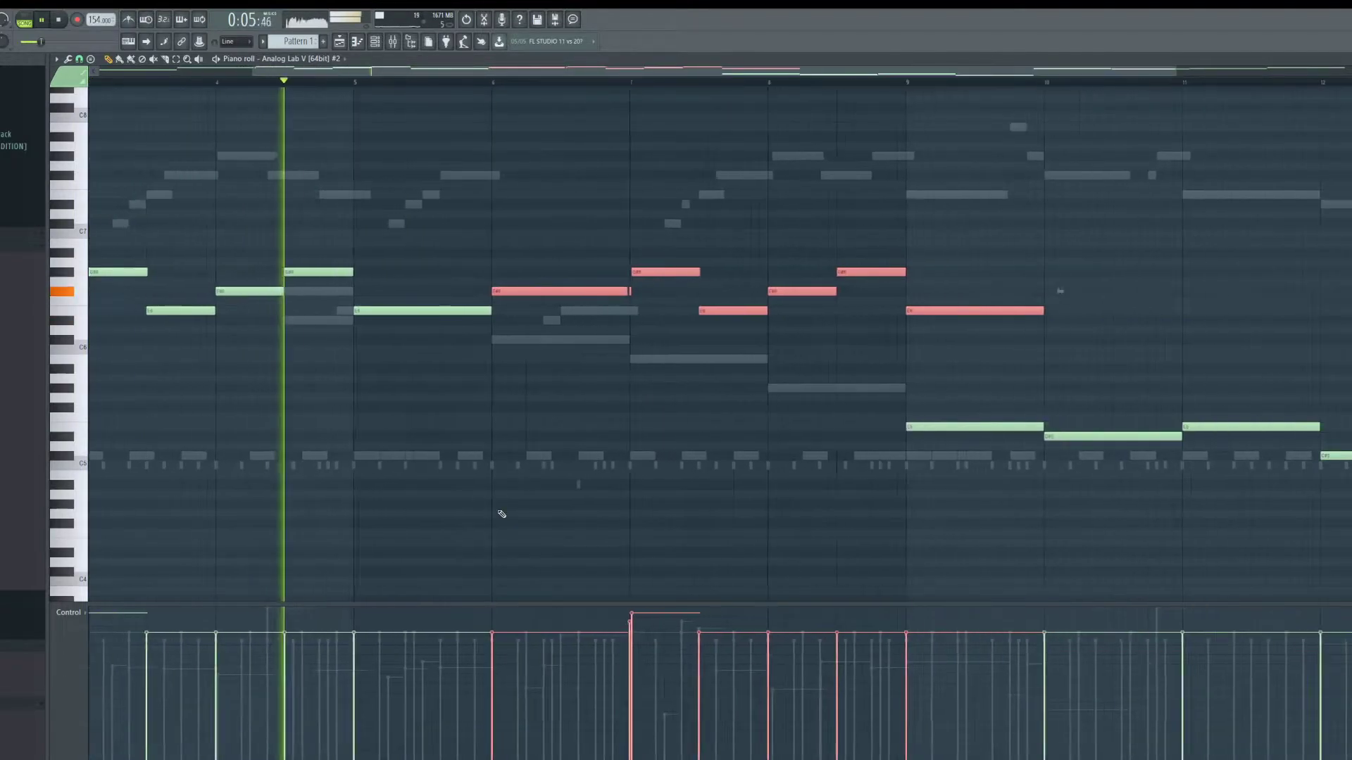
# Step: Delete all of this part's notes from bar 9 onward
pyautogui.click(176, 59)
pyautogui.moveTo(751, 467); pyautogui.dragTo(1349, 241)
pyautogui.press('Delete')
# Step: Move the last note of bar 8 down to D#6 and play the part from the start
pyautogui.scroll(4, 504, 437)
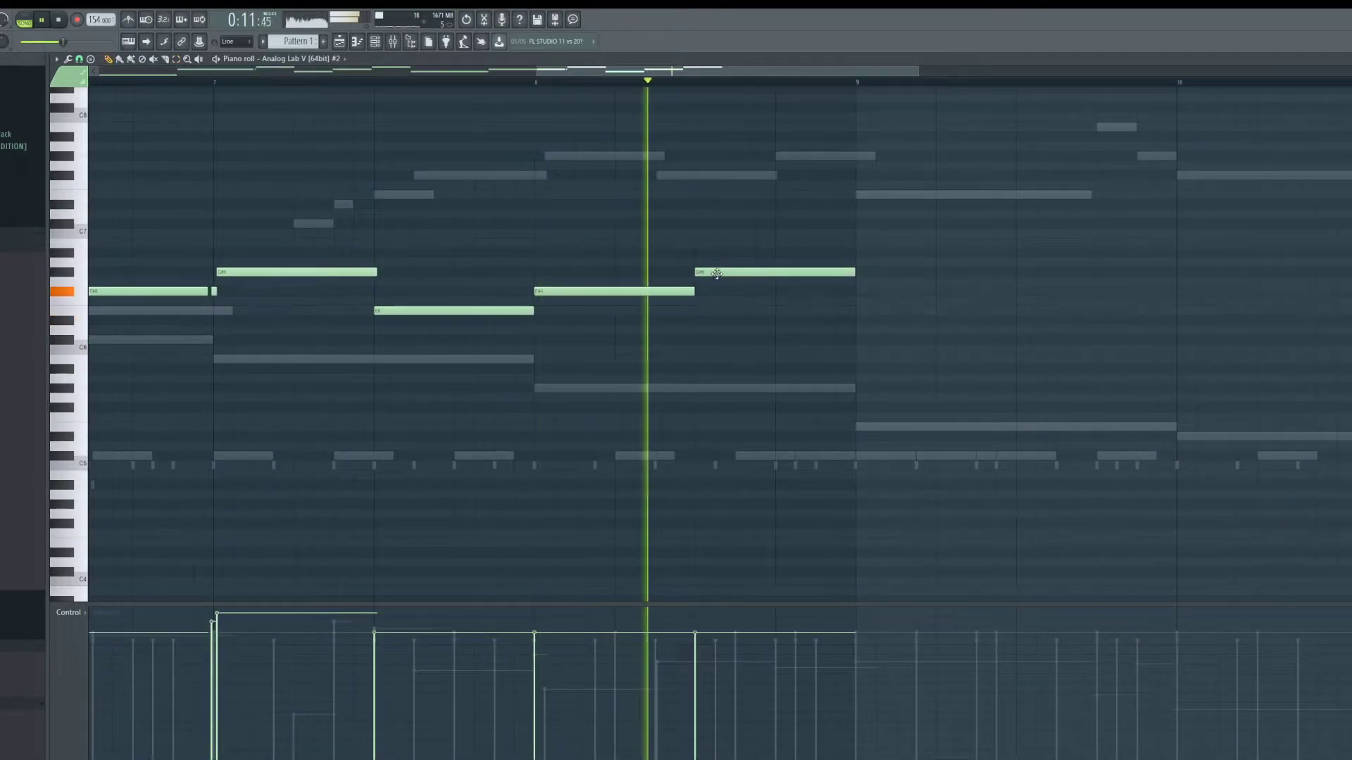
pyautogui.moveTo(717, 274); pyautogui.dragTo(718, 330)
pyautogui.press('space')
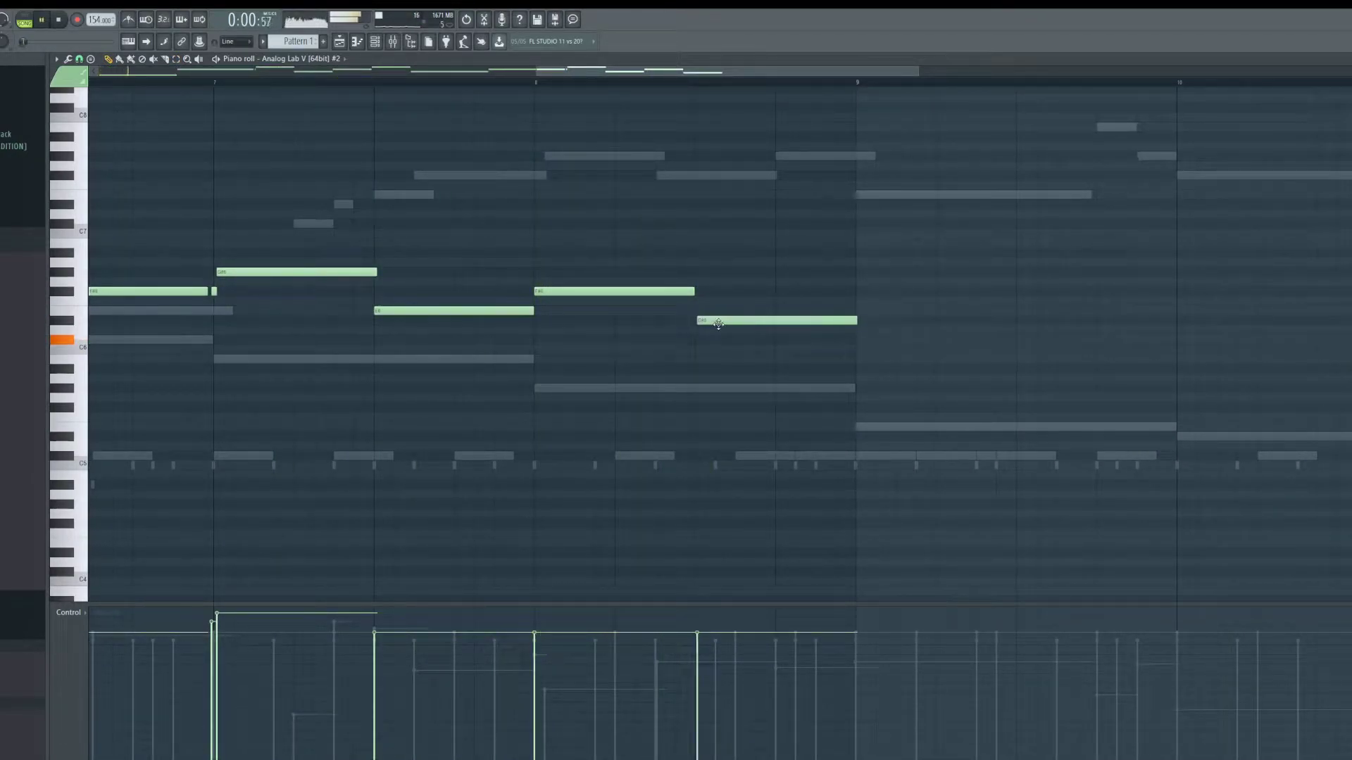
pyautogui.scroll(3, 718, 322)
pyautogui.scroll(-6, 695, 468)
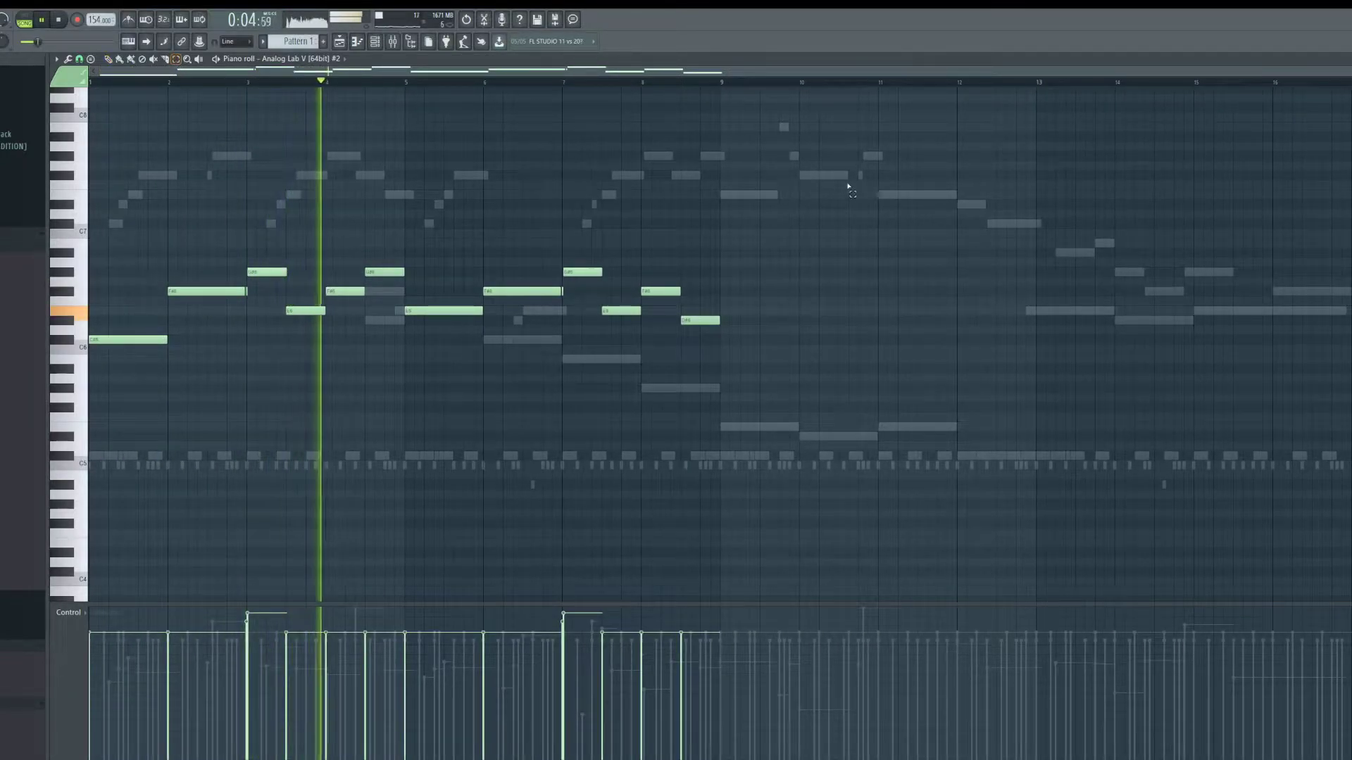
# Step: Duplicate the whole eight-bar line and align the copy with the start of bar 9 to fill 16 bars
pyautogui.hotkey('ctrl', 'a')
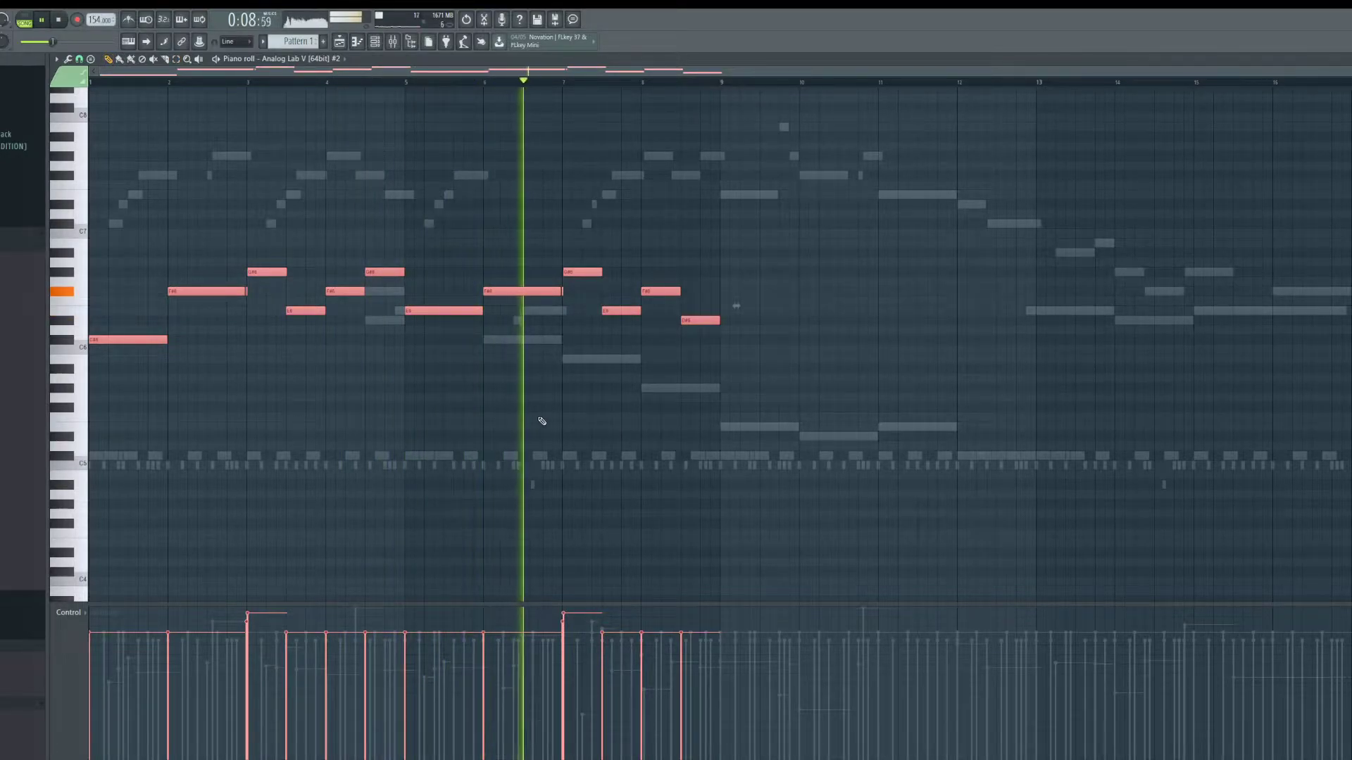
pyautogui.hotkey('ctrl', 'b')
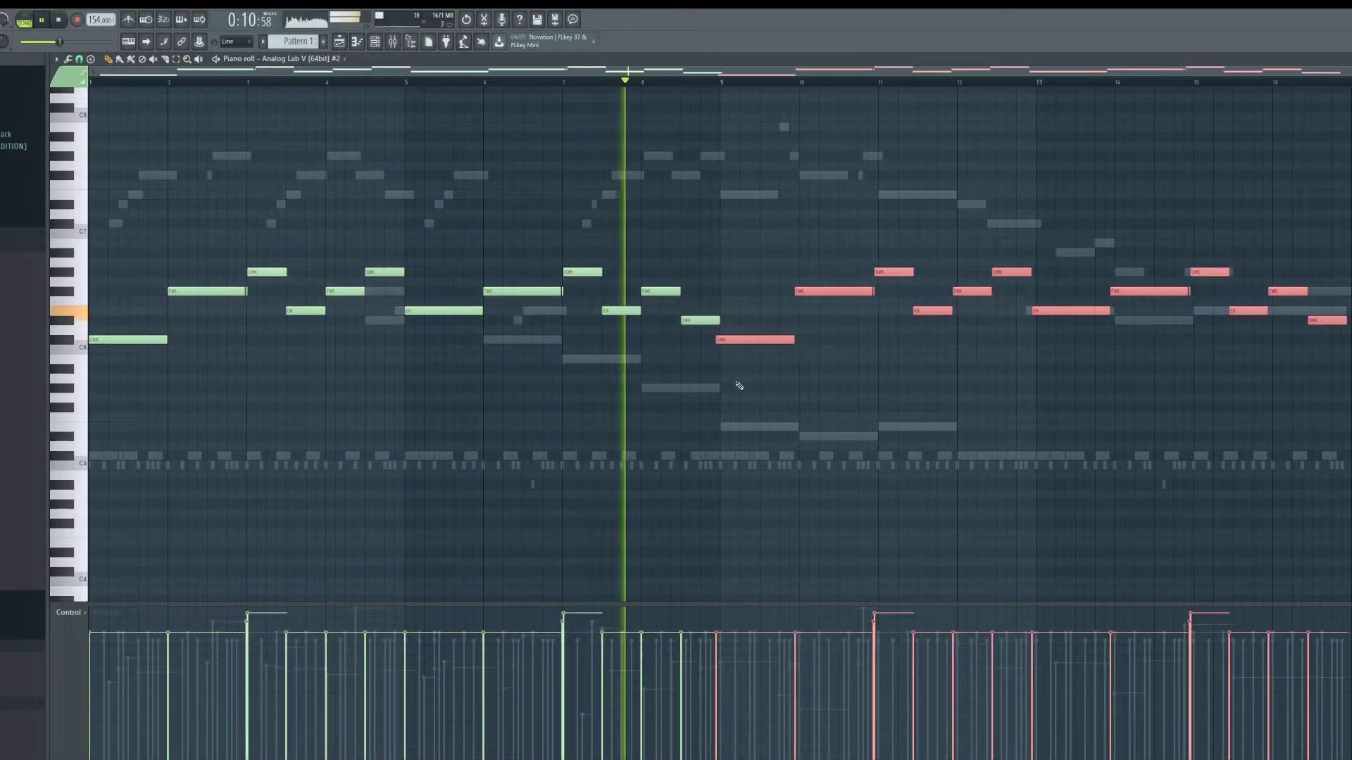
pyautogui.keyDown('ctrl'); pyautogui.scroll(5, 743, 386); pyautogui.keyUp('ctrl')
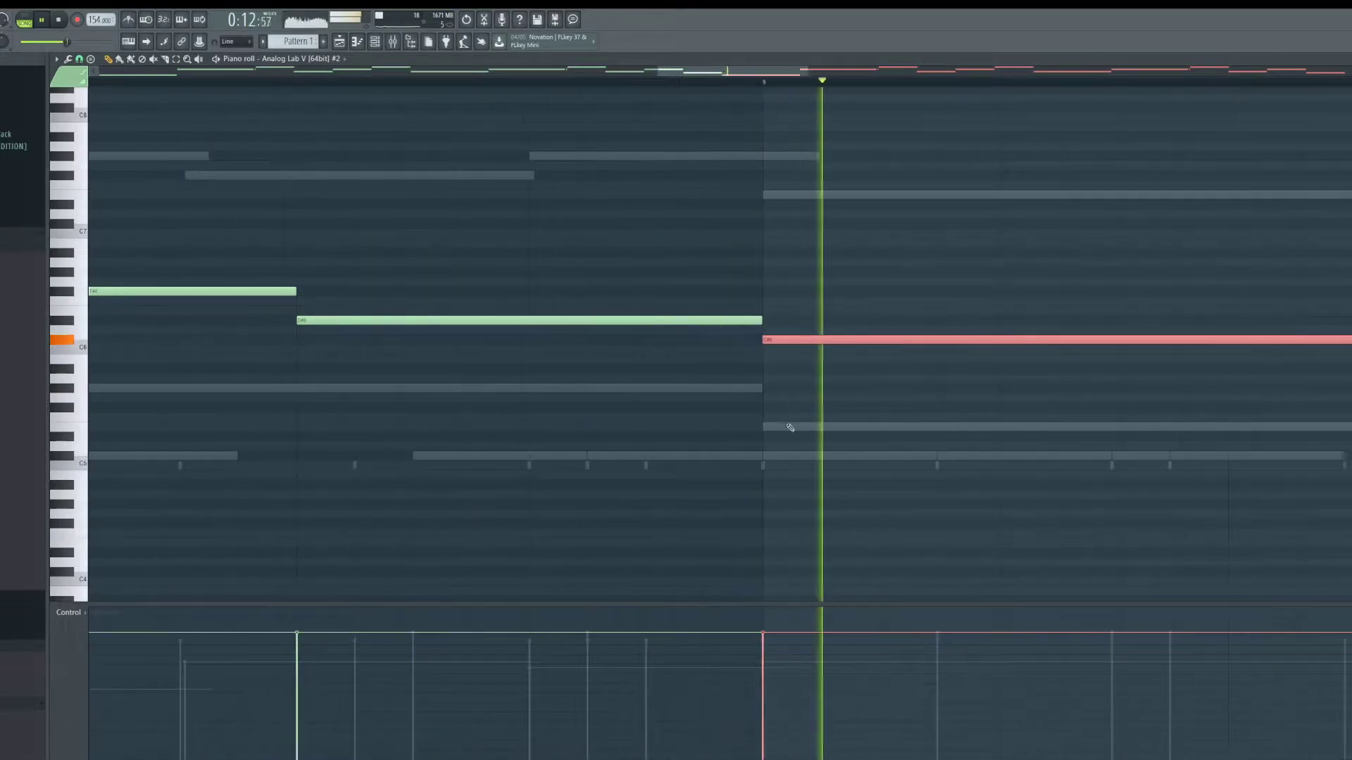
pyautogui.keyDown('ctrl'); pyautogui.scroll(-5, 794, 416); pyautogui.keyUp('ctrl')
pyautogui.keyDown('ctrl'); pyautogui.scroll(5, 883, 438); pyautogui.keyUp('ctrl')
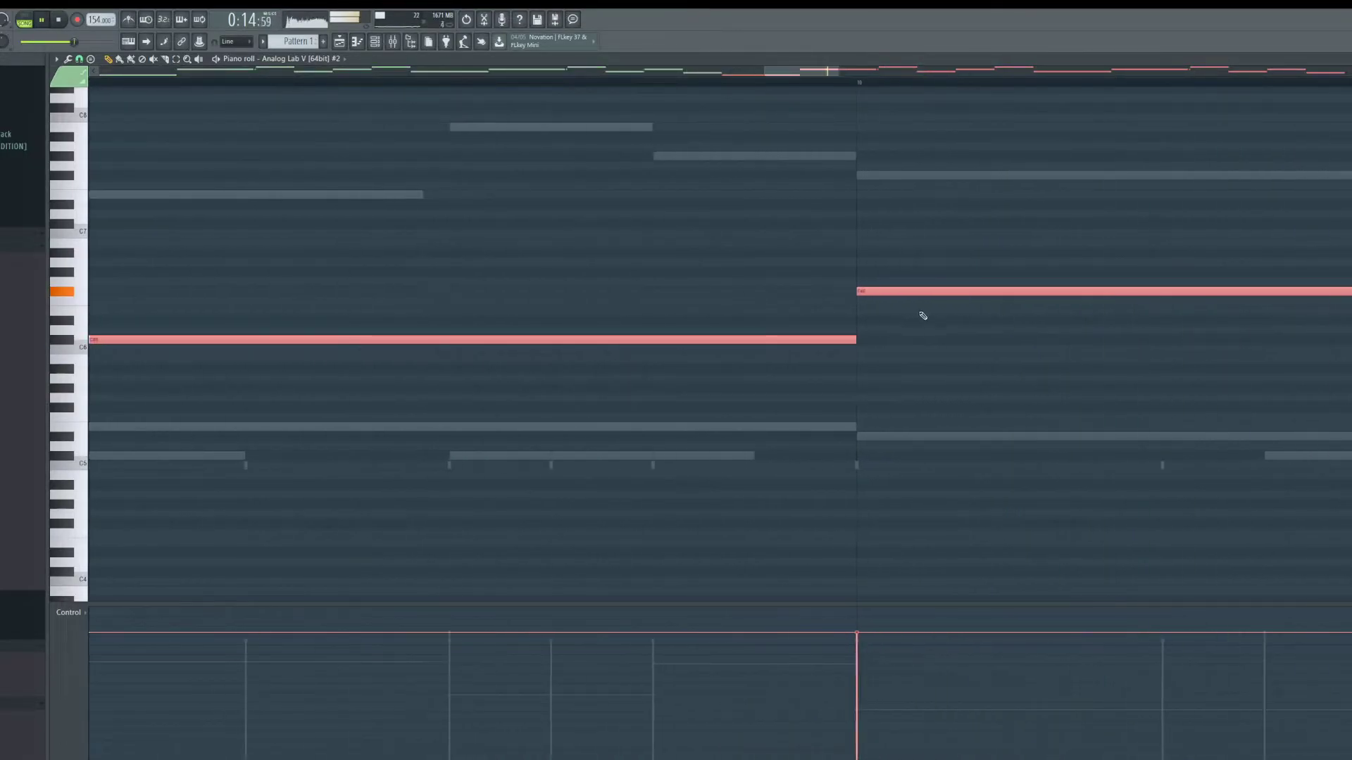
pyautogui.keyDown('ctrl'); pyautogui.scroll(-6, 880, 401); pyautogui.keyUp('ctrl')
pyautogui.hotkey('ctrl', 'd')
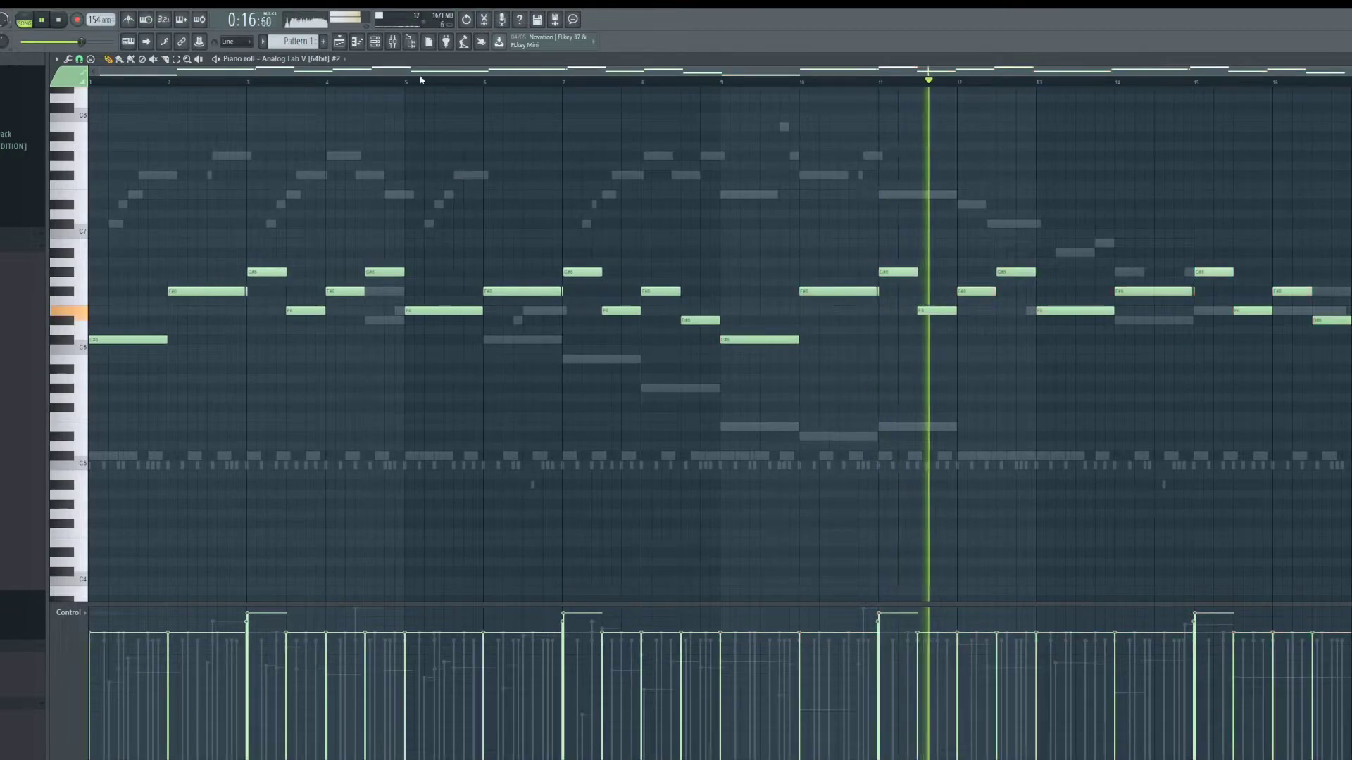
# Step: In mixer insert 3's Fruity parametric EQ 2, dip the upper-mid bands slightly and move the high cut to a higher frequency
pyautogui.click(375, 42)
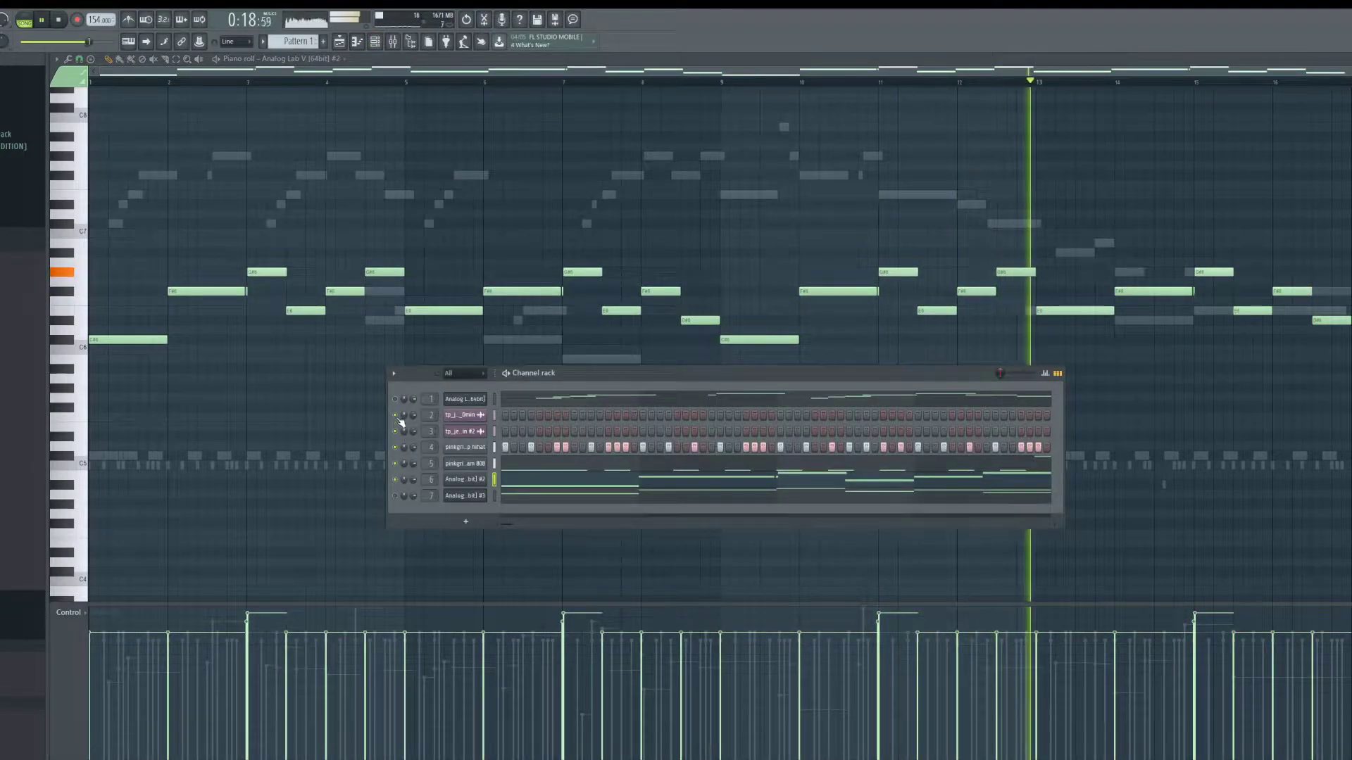
pyautogui.press('F9')
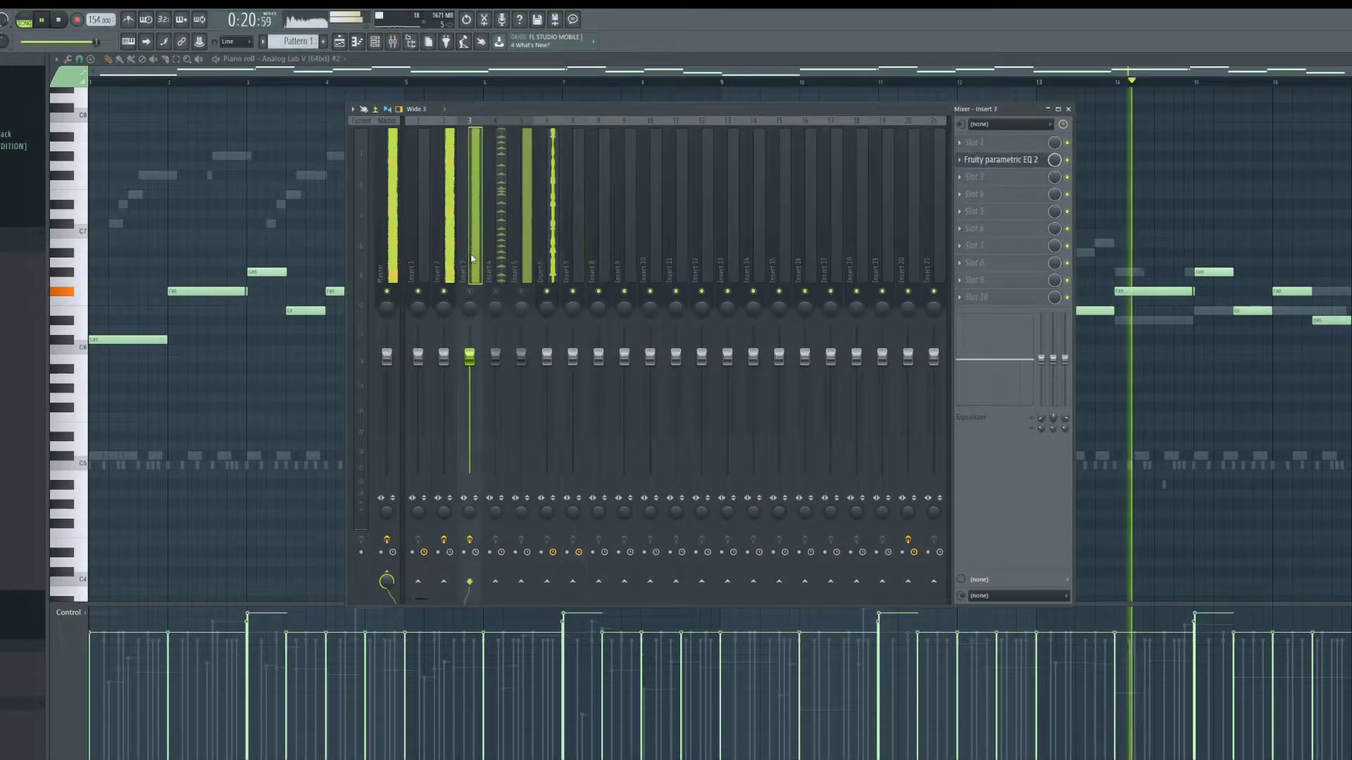
pyautogui.click(994, 161)
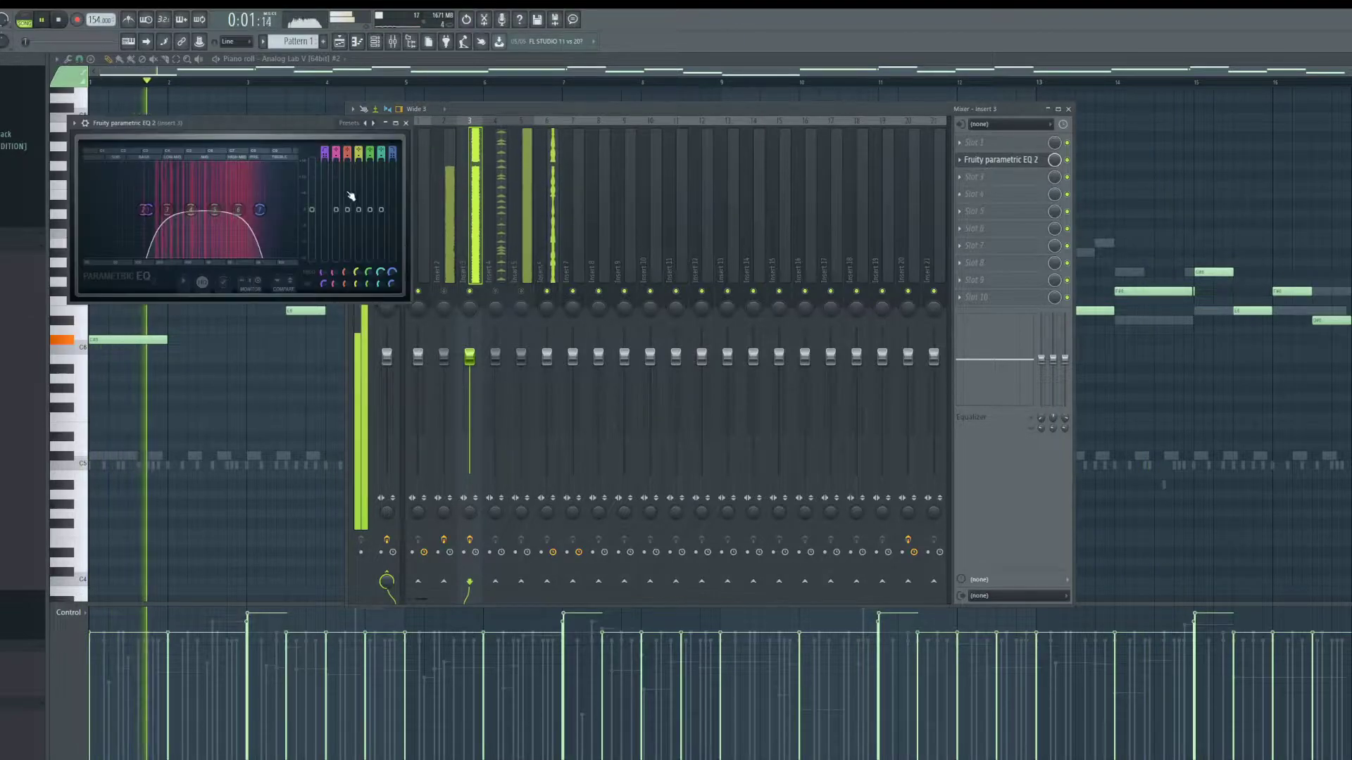
pyautogui.moveTo(215, 210); pyautogui.dragTo(228, 220)
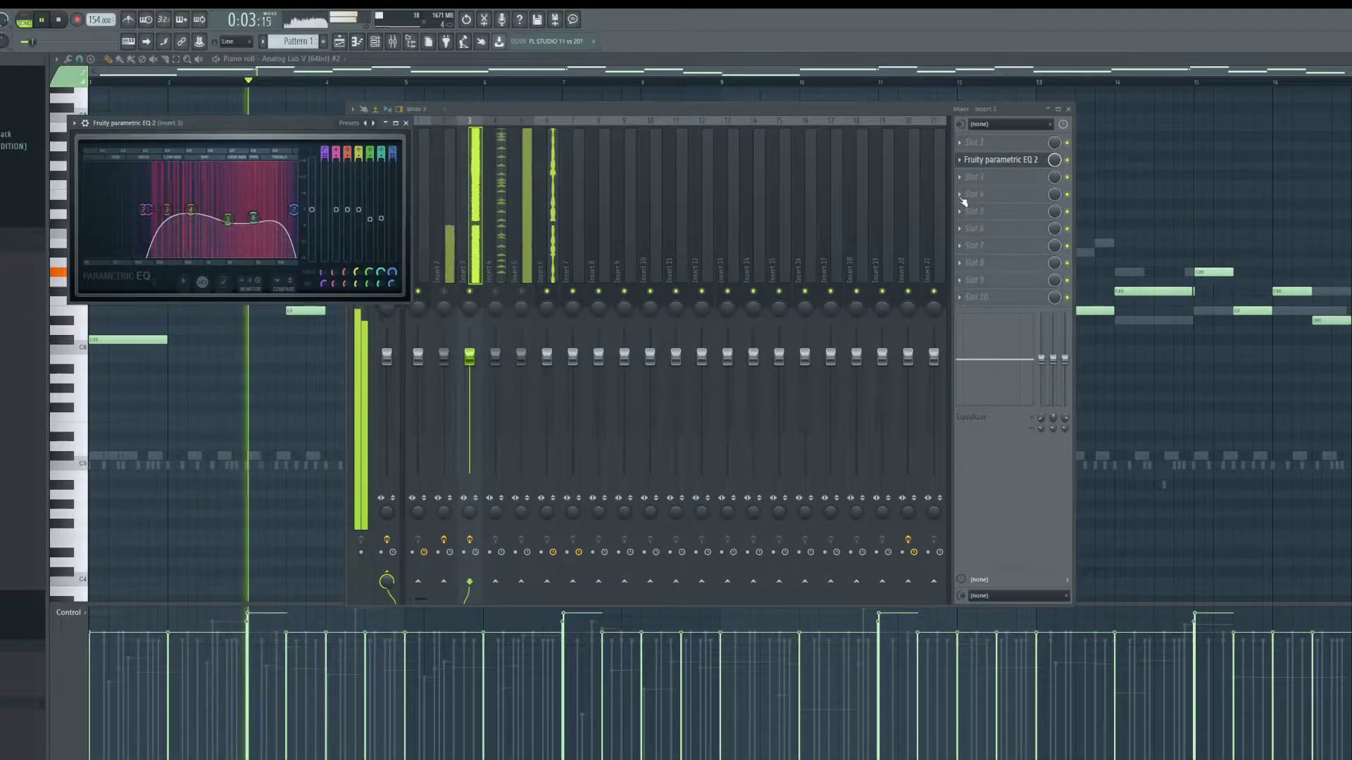
# Step: Add the Flux Mini effect after the EQ on mixer insert 3 and adjust its mix
pyautogui.click(1028, 178)
pyautogui.moveTo(1040, 192)
pyautogui.click(1323, 286)
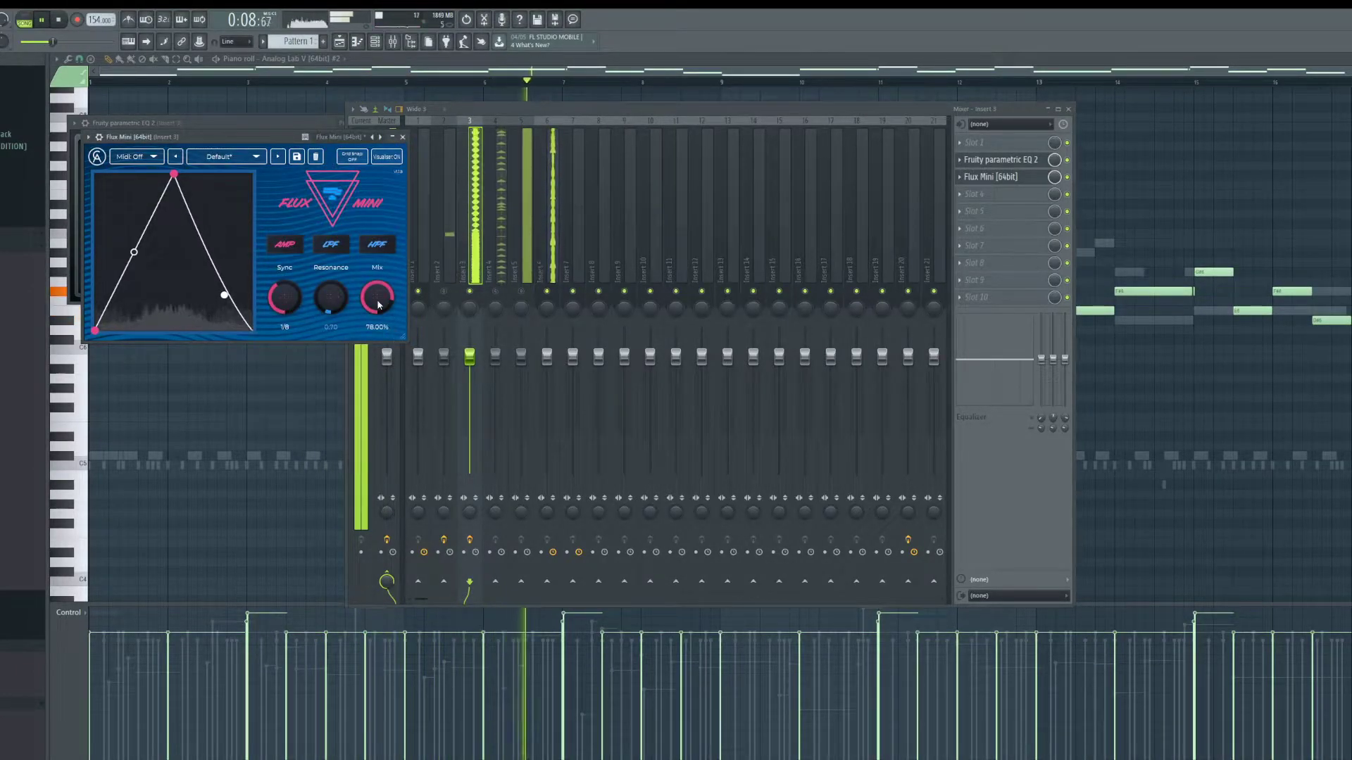
# Step: Lower insert 3's volume slightly and pull its EQ's high cut down a little in frequency
pyautogui.click(482, 340)
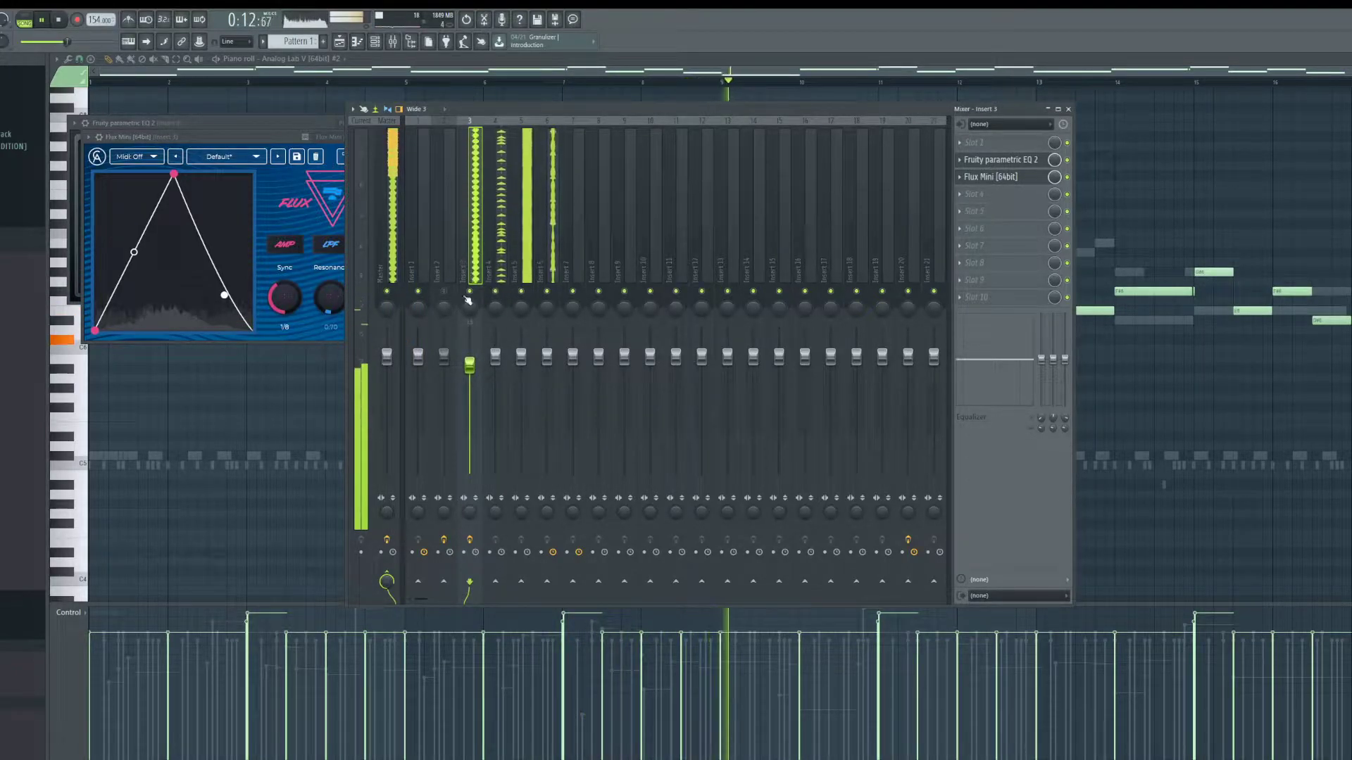
pyautogui.click(1009, 161)
pyautogui.click(1009, 162)
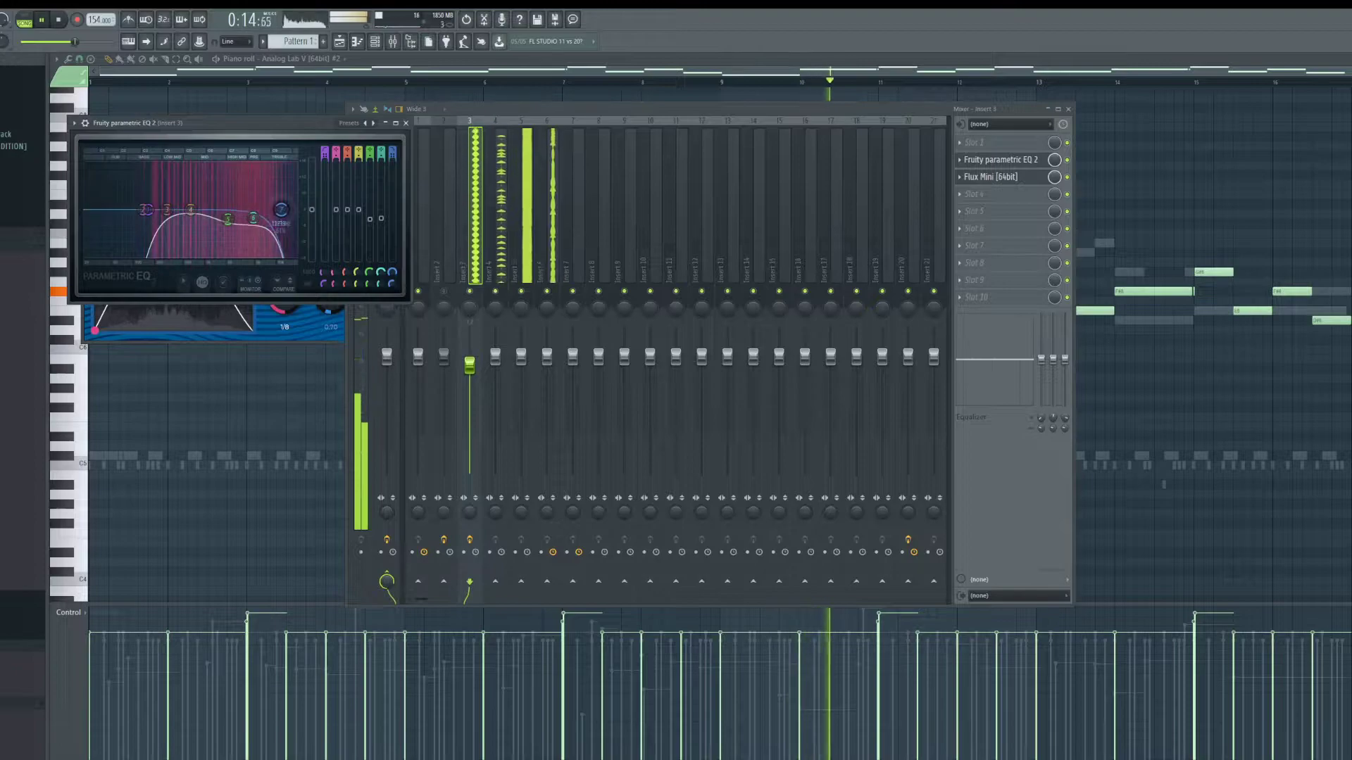
# Step: Set Flux Mini's sync to 1/32 and reduce its mix to about 46%
pyautogui.click(237, 324)
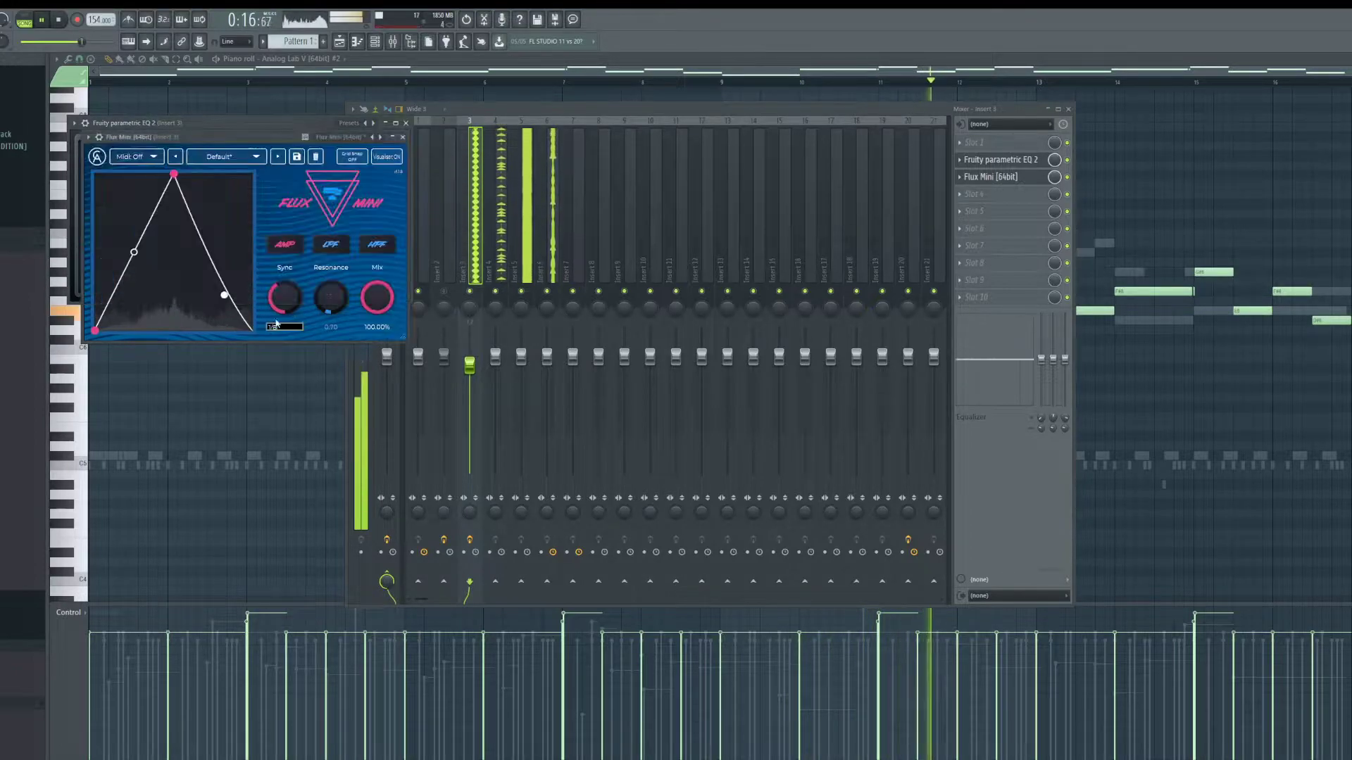
pyautogui.scroll(-5, 290, 306)
pyautogui.scroll(4, 287, 308)
pyautogui.scroll(-5, 284, 309)
pyautogui.scroll(-10, 384, 305)
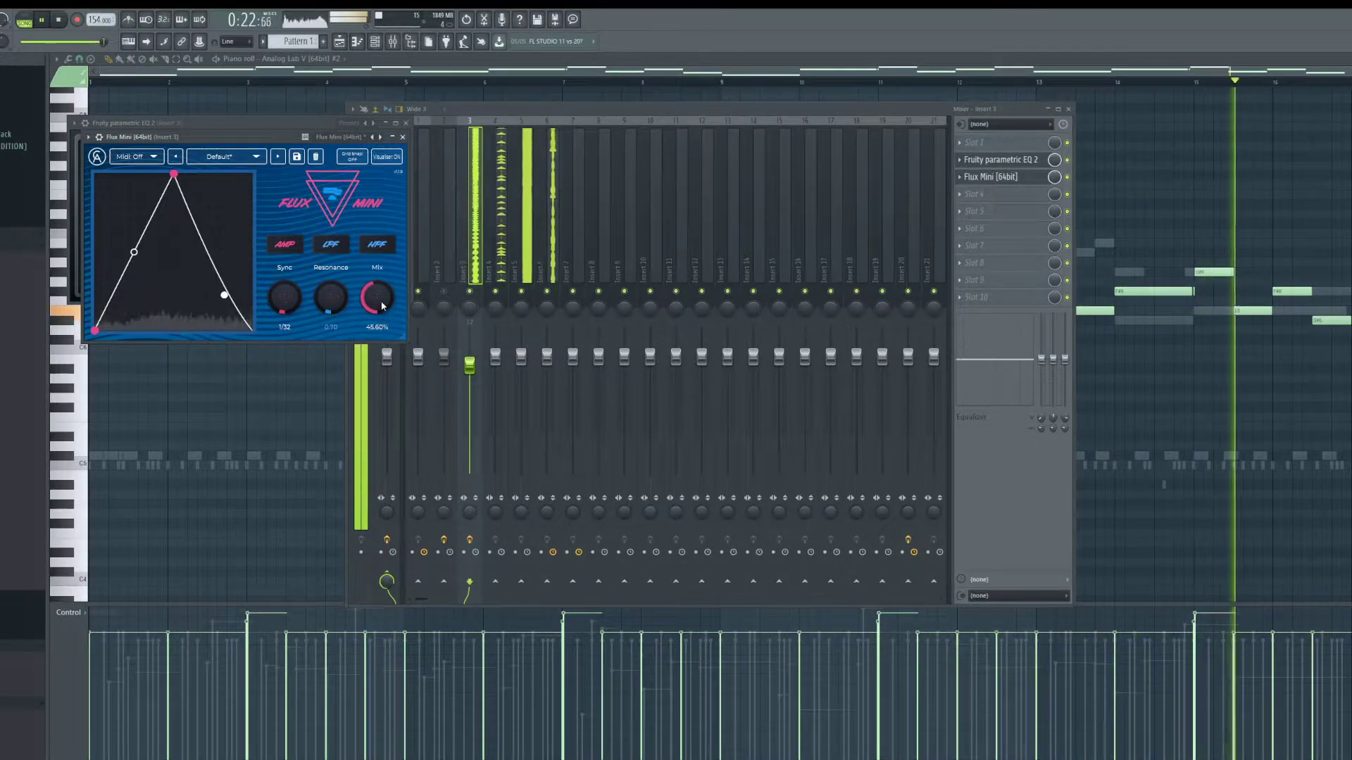
# Step: Reduce Flux Mini's mix to about 25% and bring insert 3's fader back up to its default level
pyautogui.moveTo(469, 365); pyautogui.dragTo(470, 371)
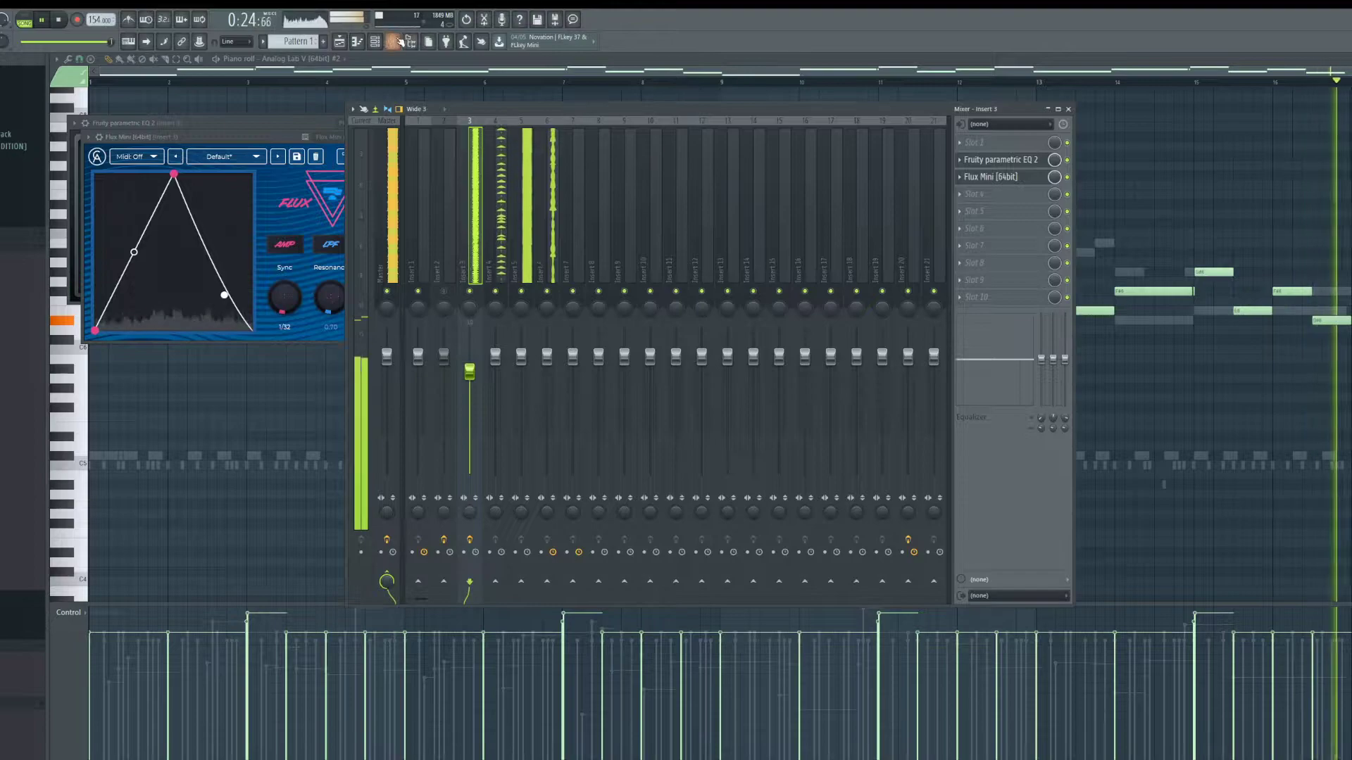
pyautogui.click(290, 204)
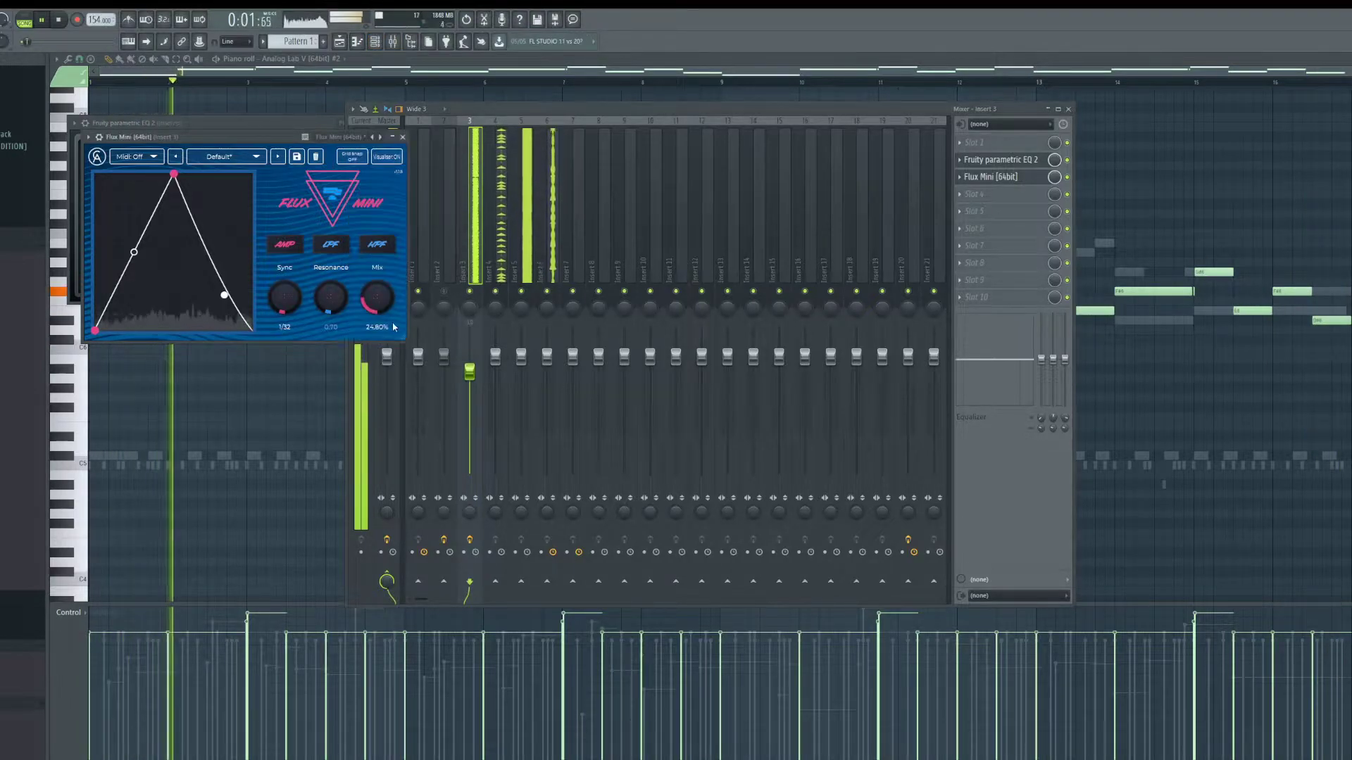
pyautogui.moveTo(470, 379); pyautogui.dragTo(470, 365)
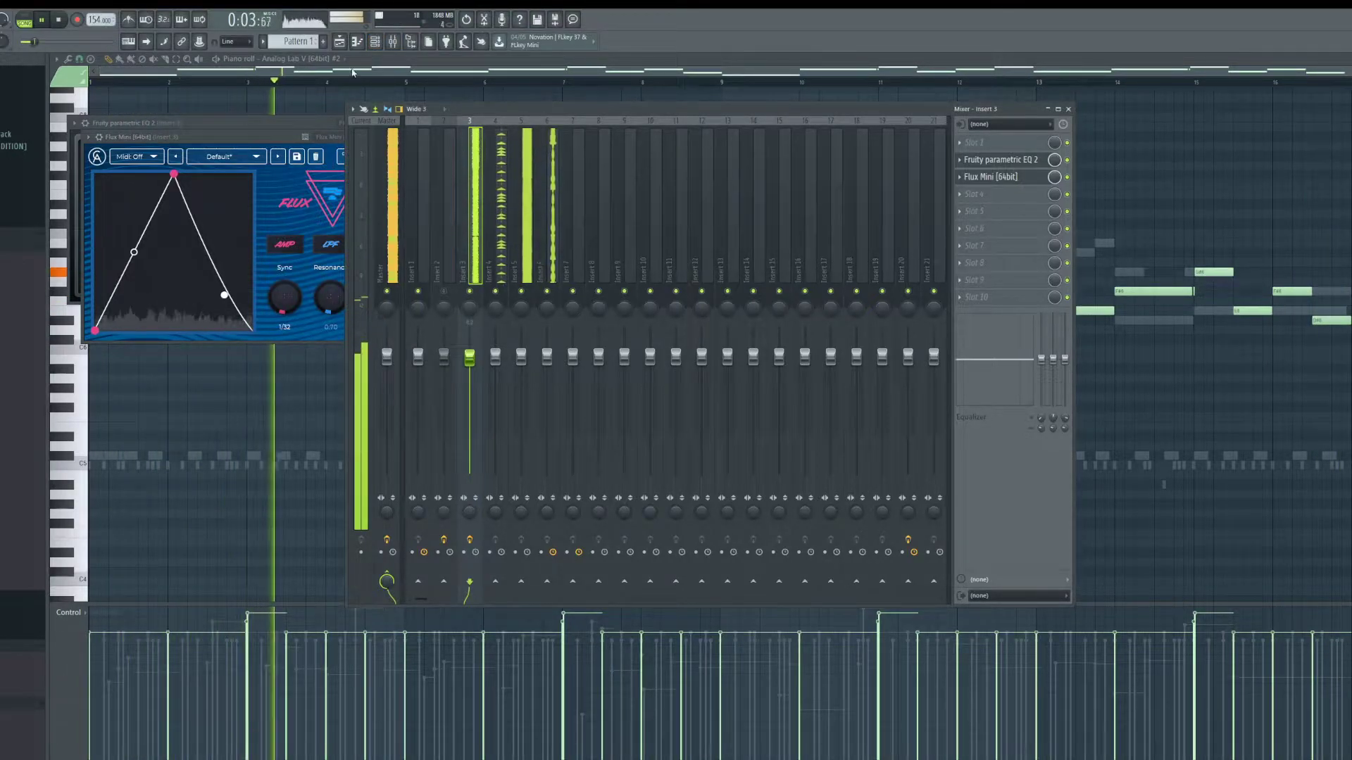
# Step: Open the second Analog Lab V instrument, shuffle its preset list and load the Ancient Voices preset
pyautogui.click(375, 42)
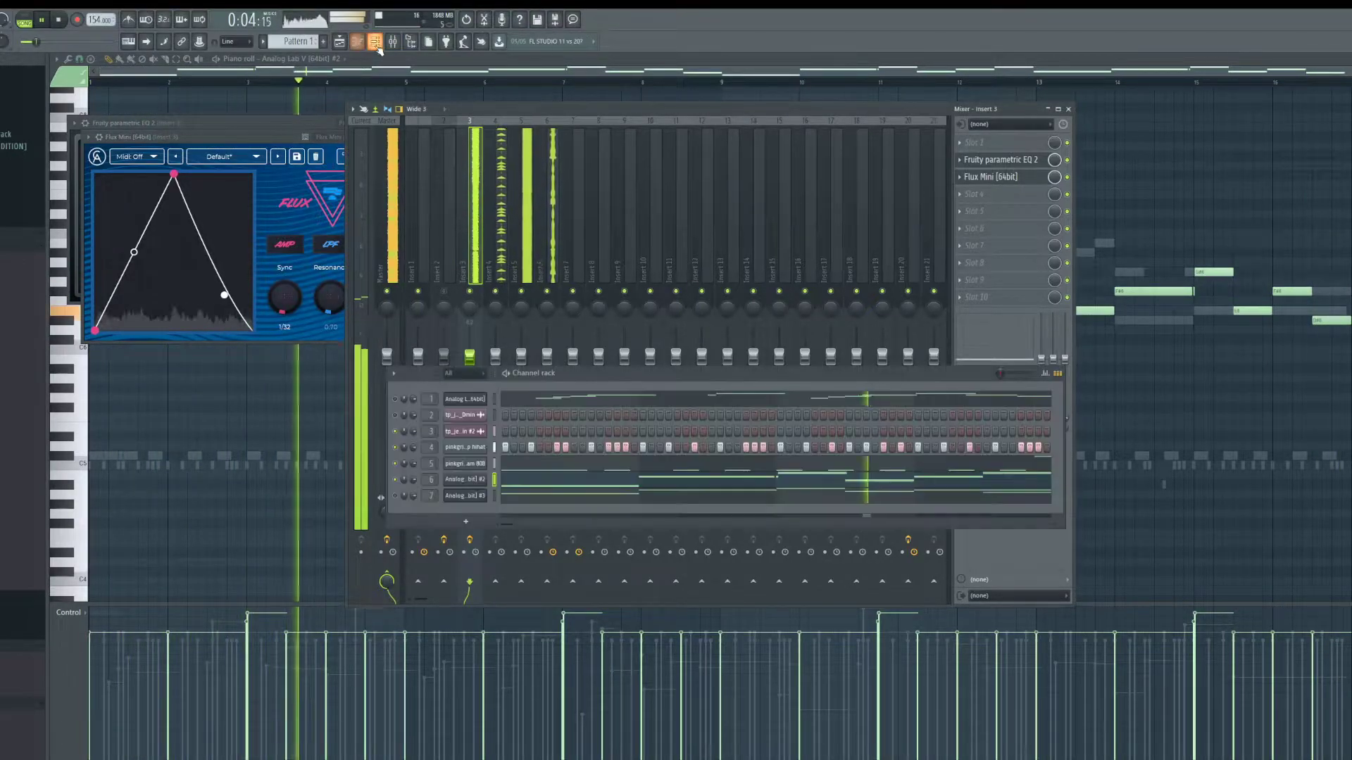
pyautogui.click(466, 479)
pyautogui.click(654, 306)
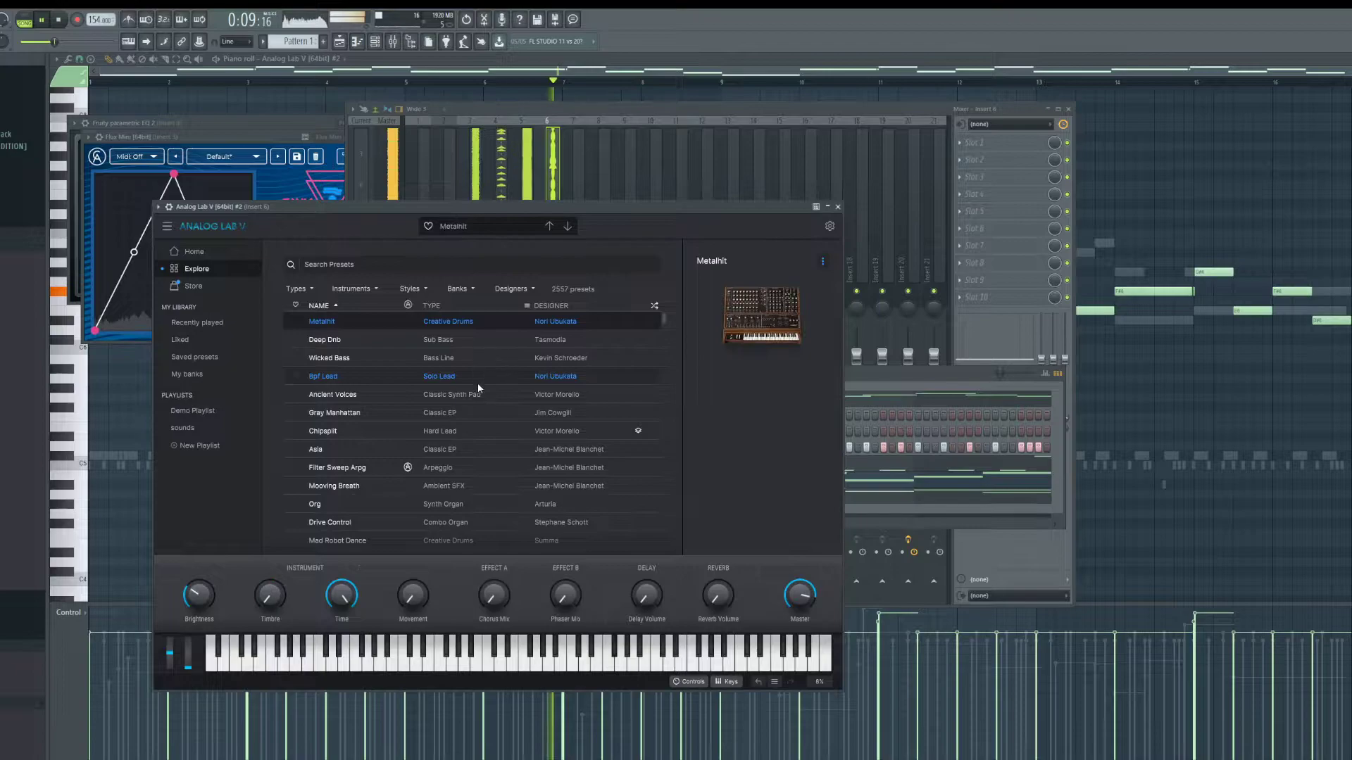
pyautogui.click(480, 392)
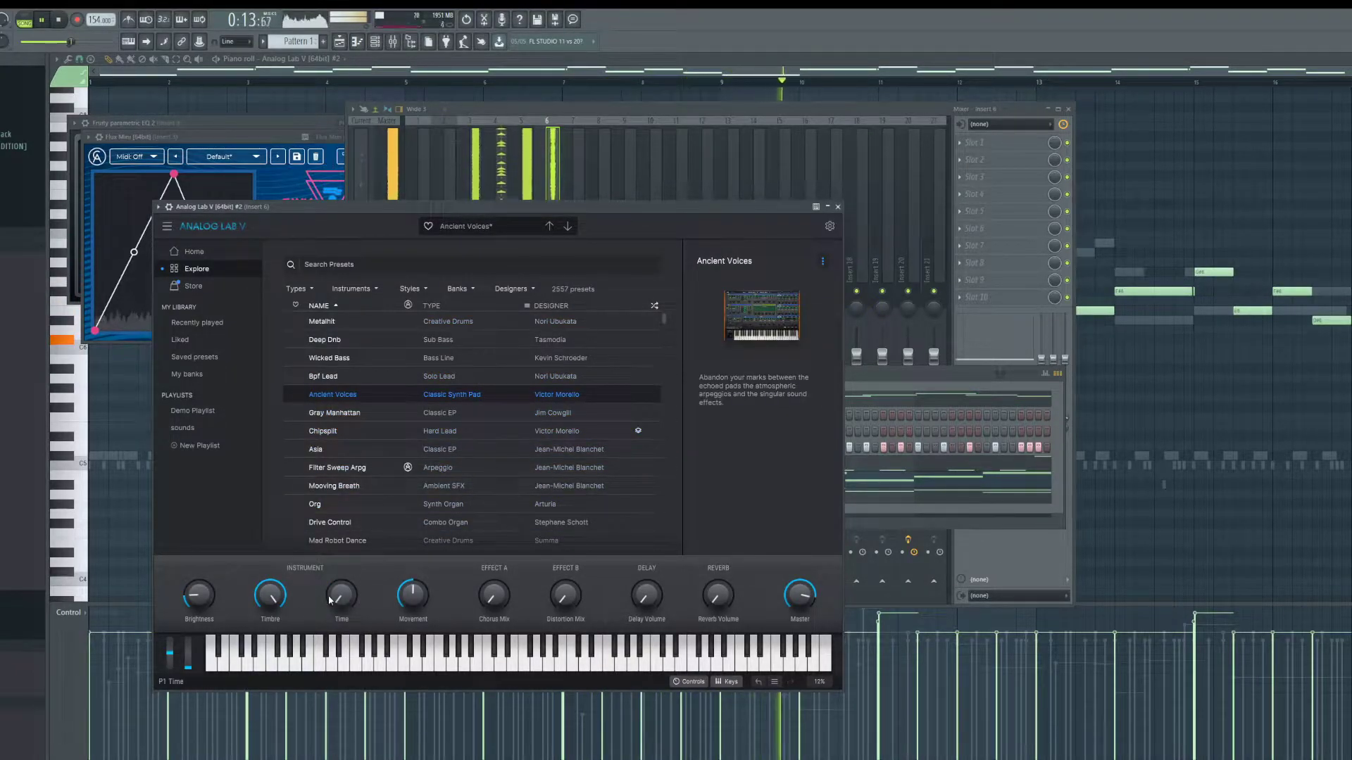
# Step: Try the Org preset and go back to Ancient Voices
pyautogui.click(487, 509)
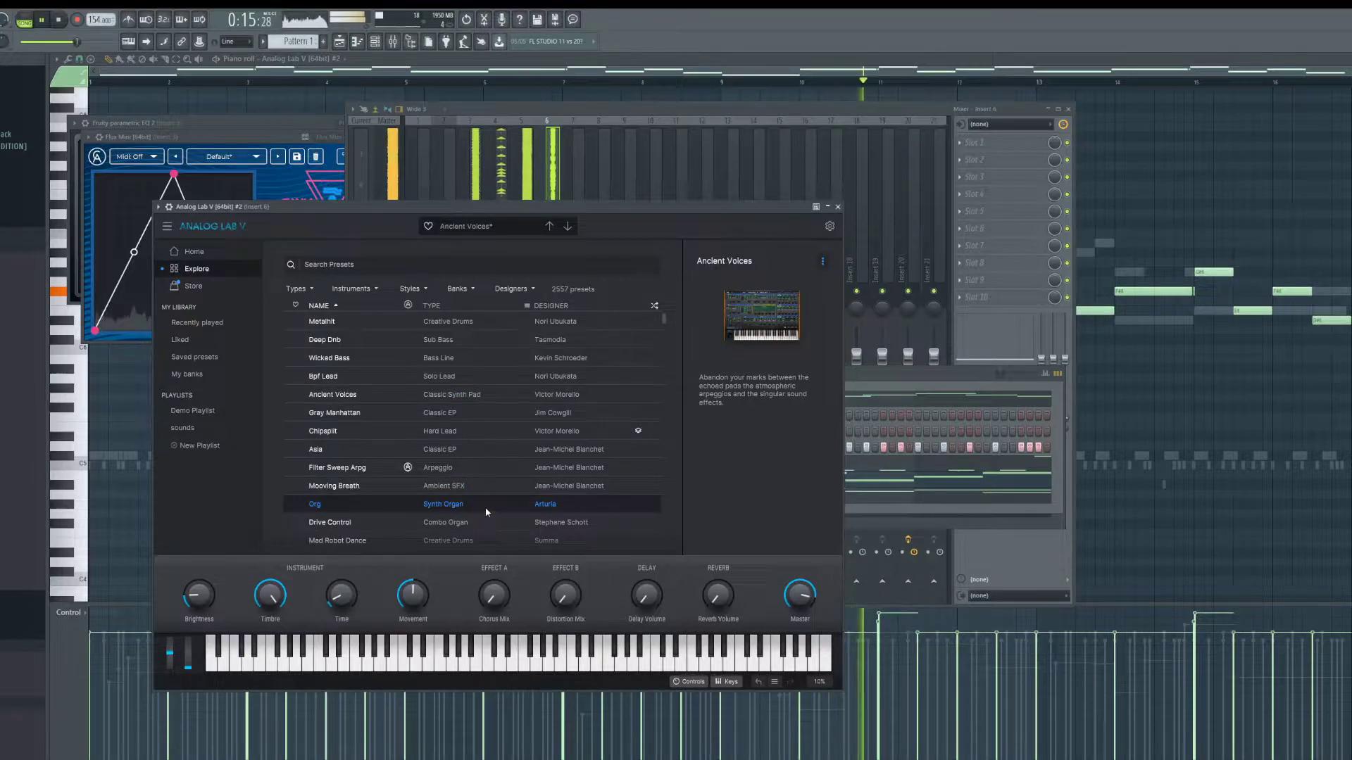
pyautogui.scroll(-1, 482, 462)
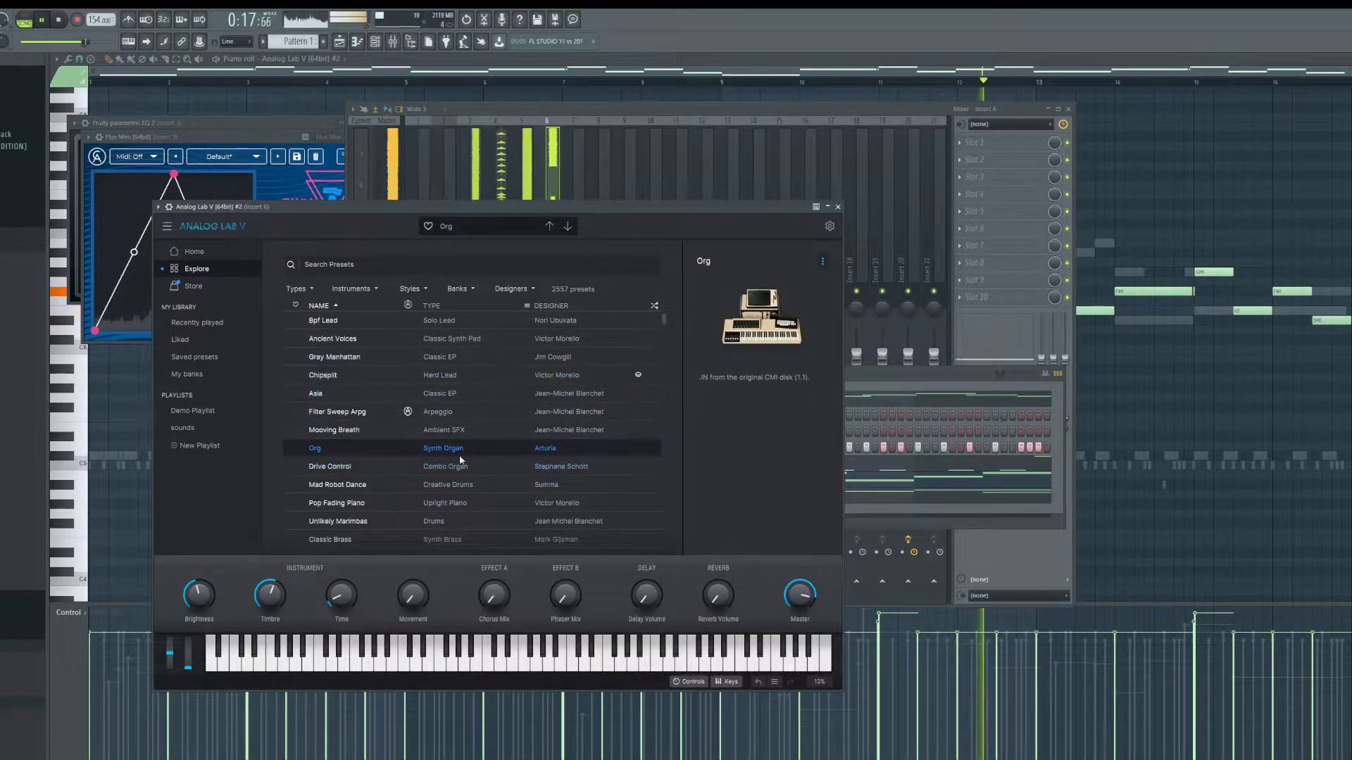
pyautogui.click(470, 338)
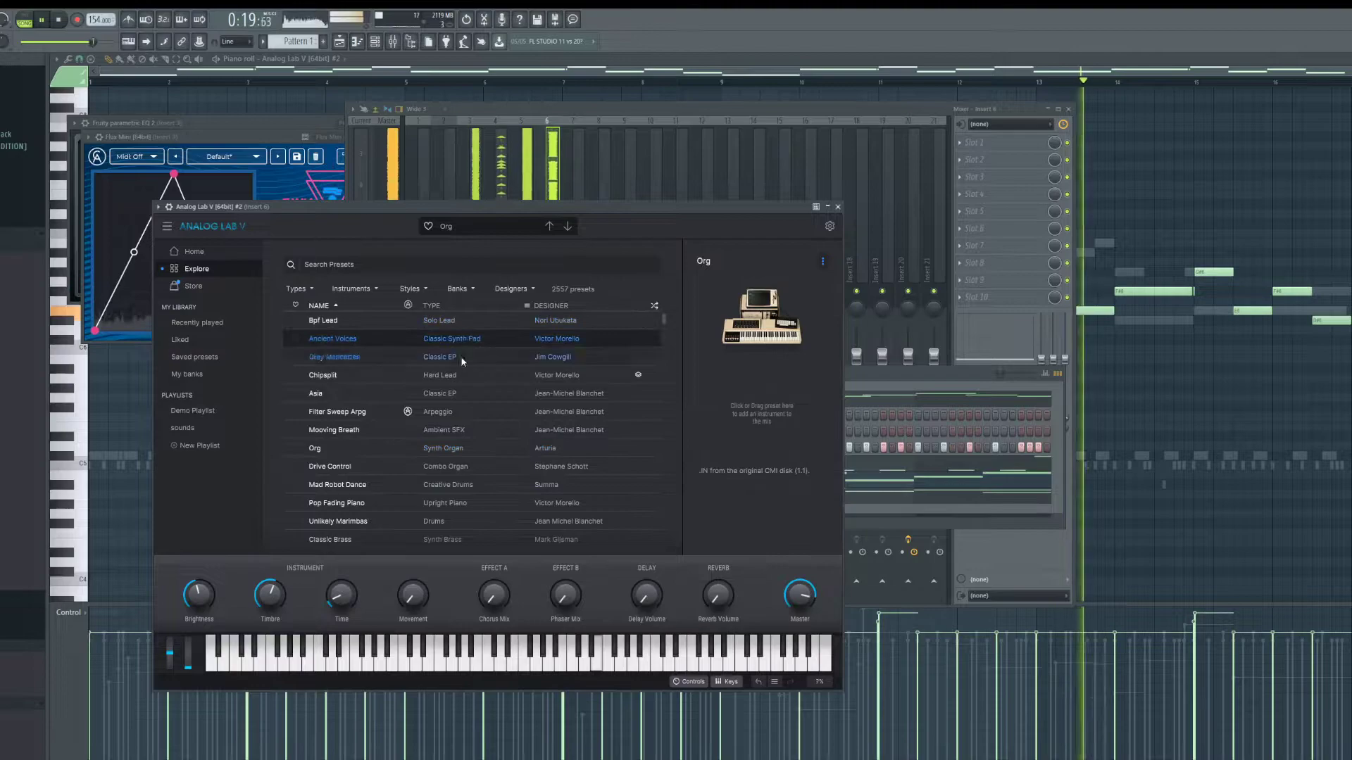
# Step: Shape Ancient Voices by raising its brightness, time and distortion mix and lowering its timbre and movement
pyautogui.moveTo(408, 605); pyautogui.dragTo(345, 637)
pyautogui.moveTo(273, 604); pyautogui.dragTo(272, 625)
pyautogui.moveTo(203, 600); pyautogui.dragTo(205, 576)
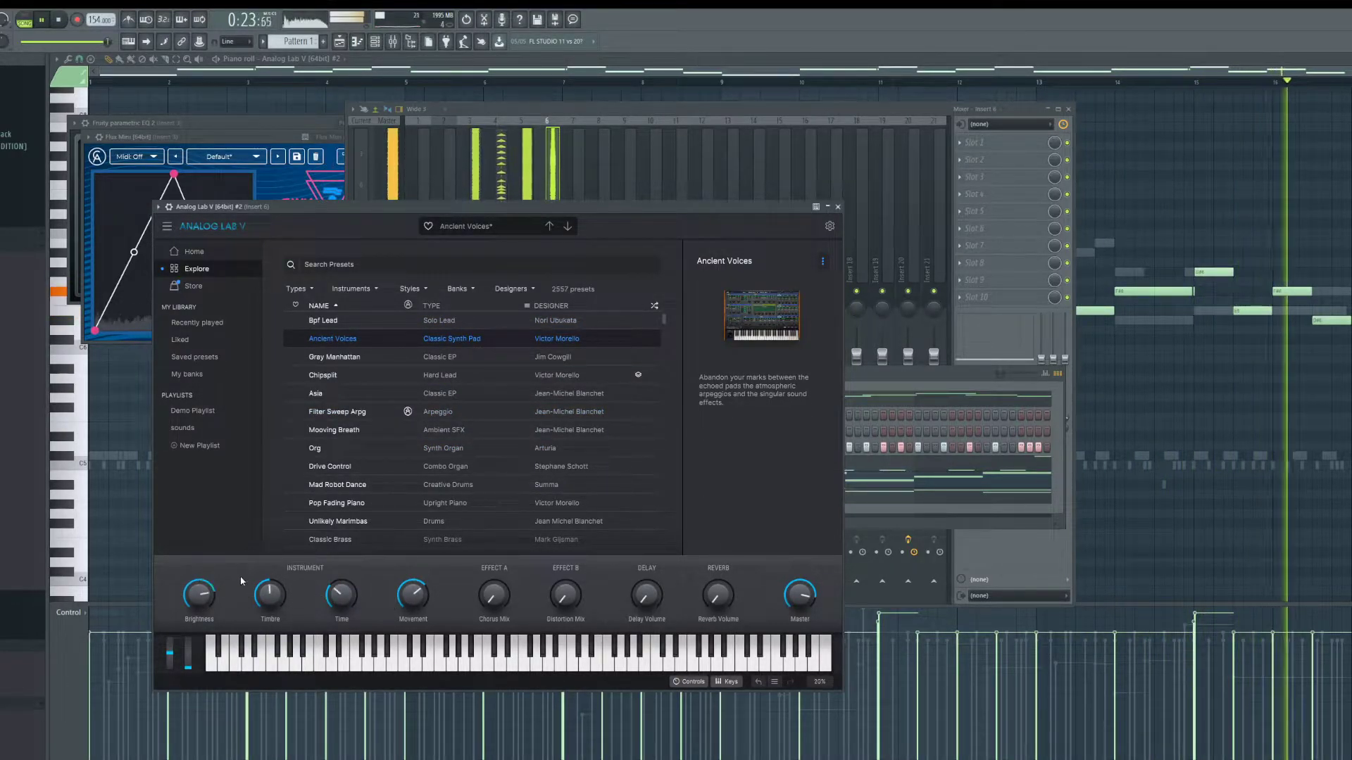
pyautogui.moveTo(565, 595); pyautogui.dragTo(565, 581)
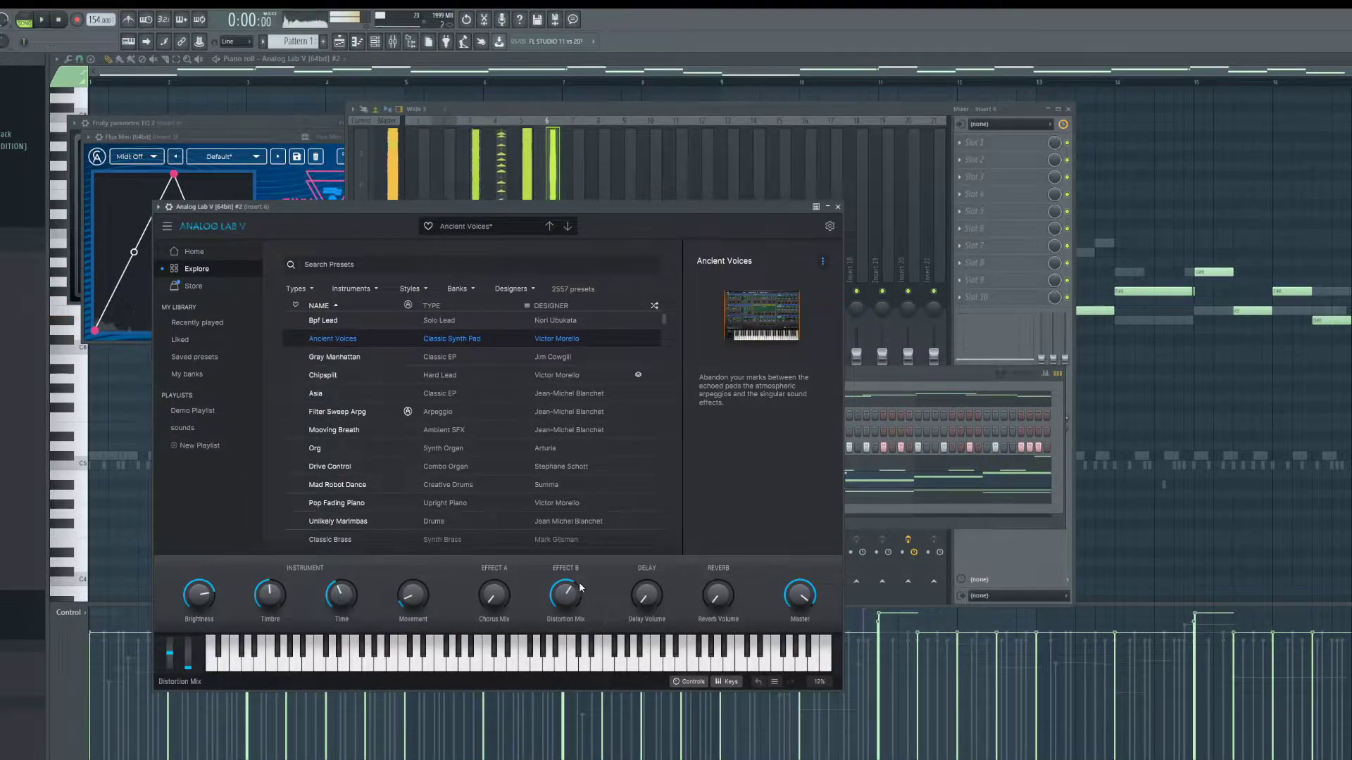
# Step: In the second Analog Lab V part, move the bar 1 note to C#6 and the bar 2 note to G#6
pyautogui.click(1236, 450)
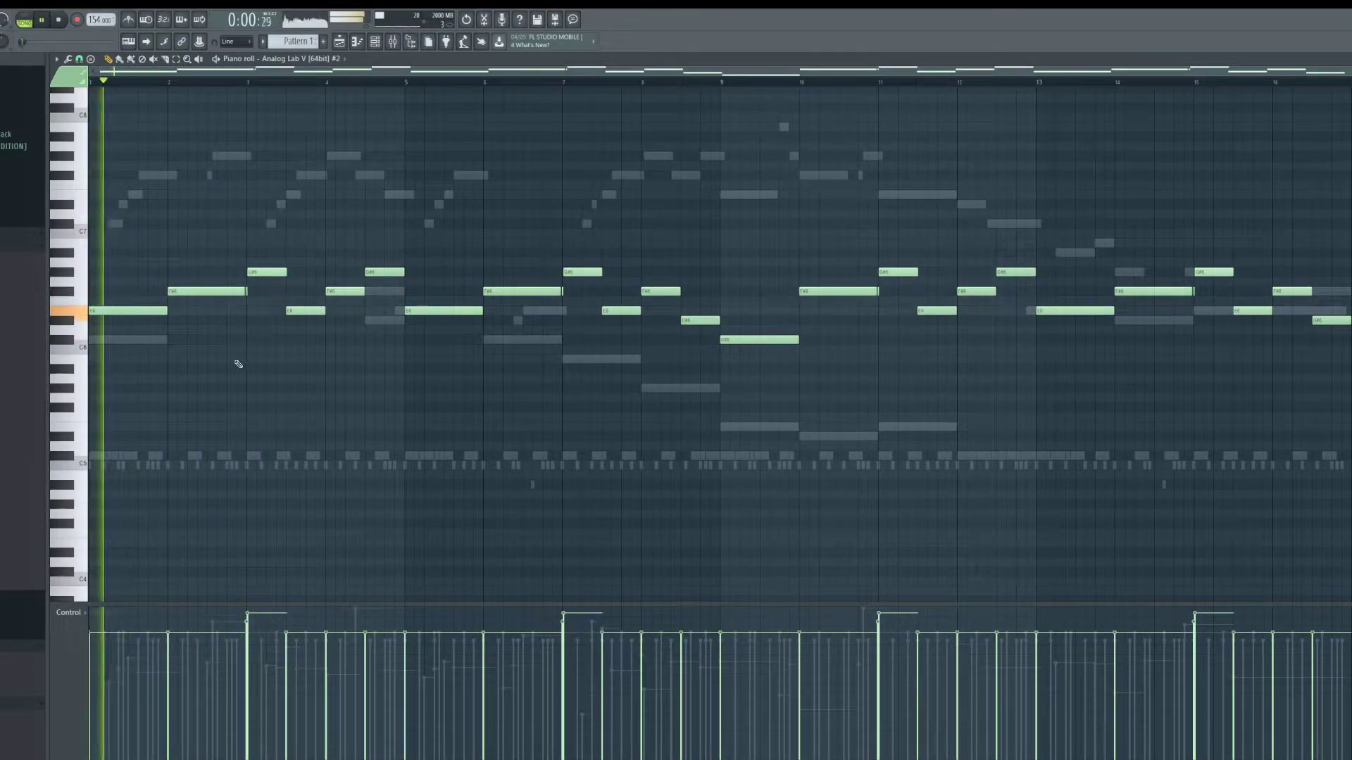
pyautogui.click(110, 339)
pyautogui.press('space')
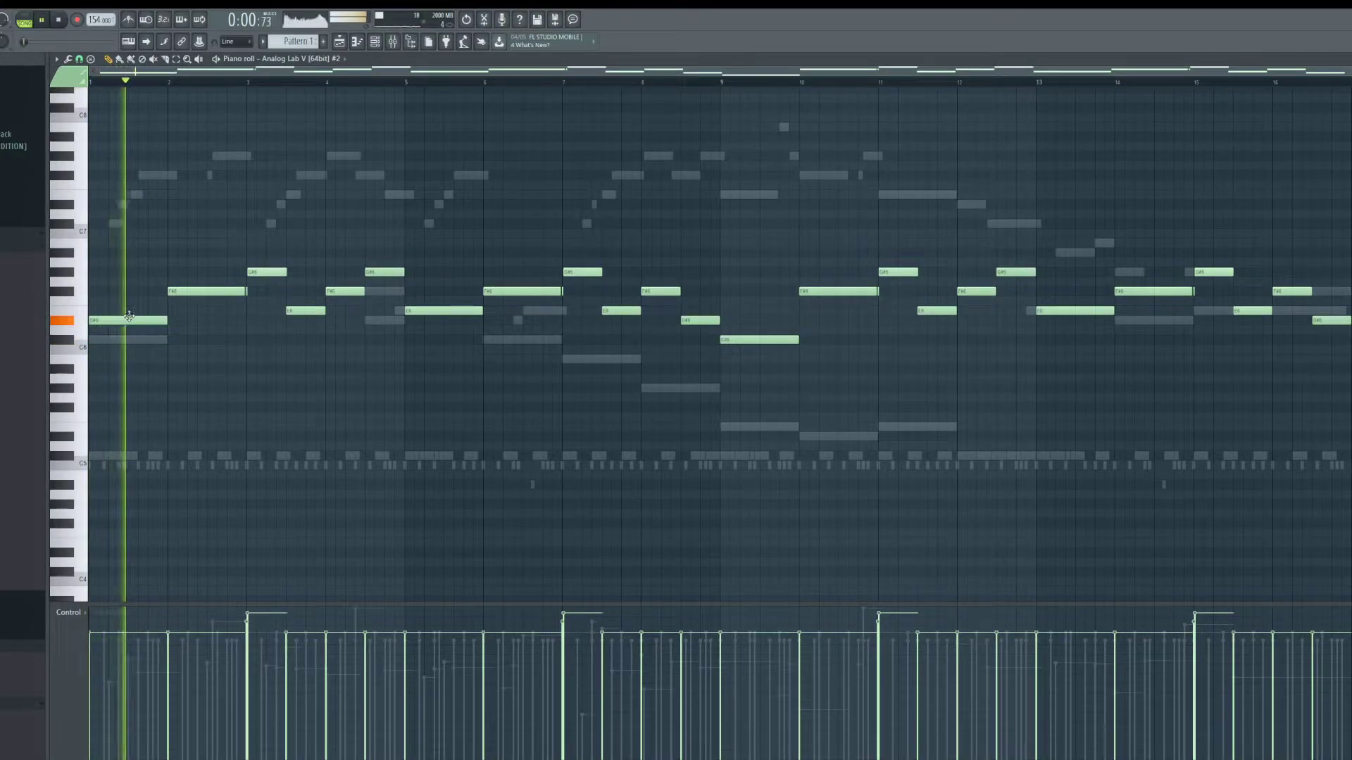
pyautogui.press('space')
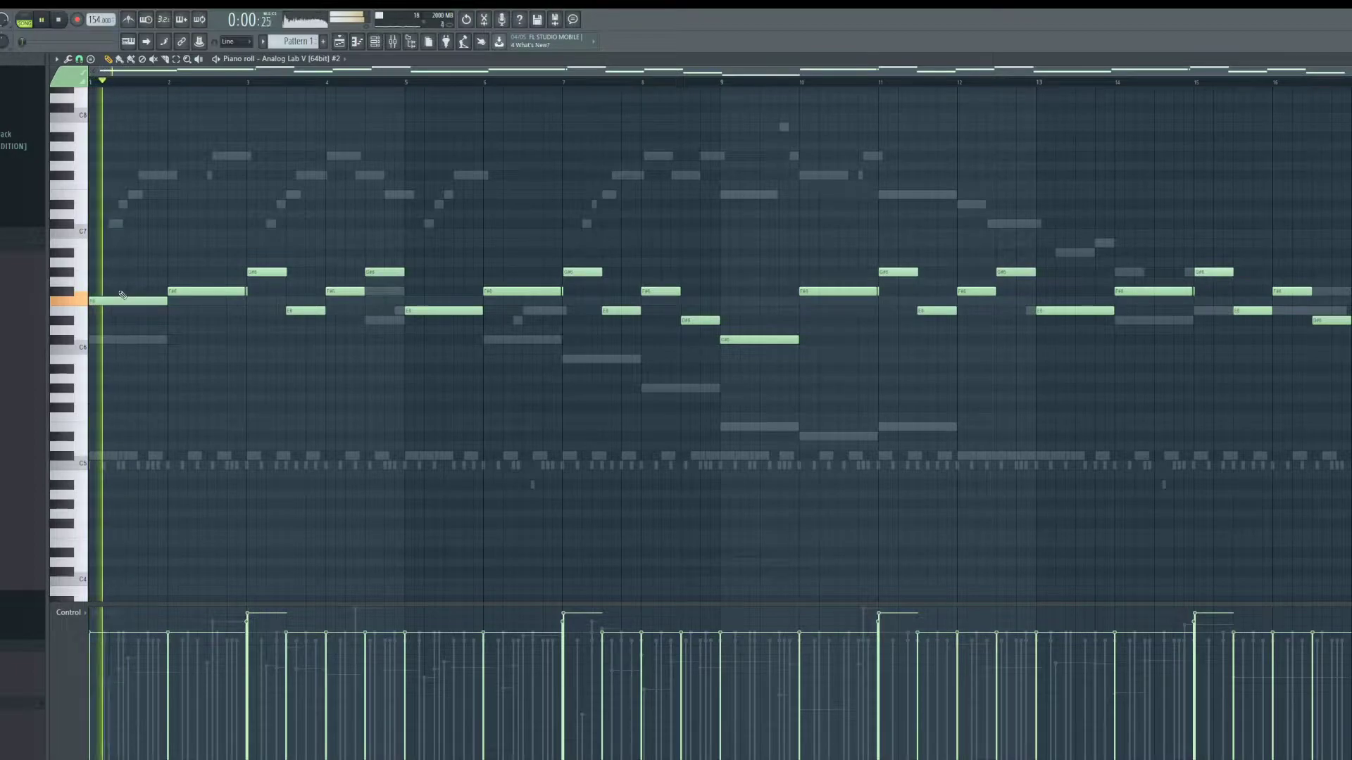
pyautogui.moveTo(87, 352); pyautogui.dragTo(102, 331)
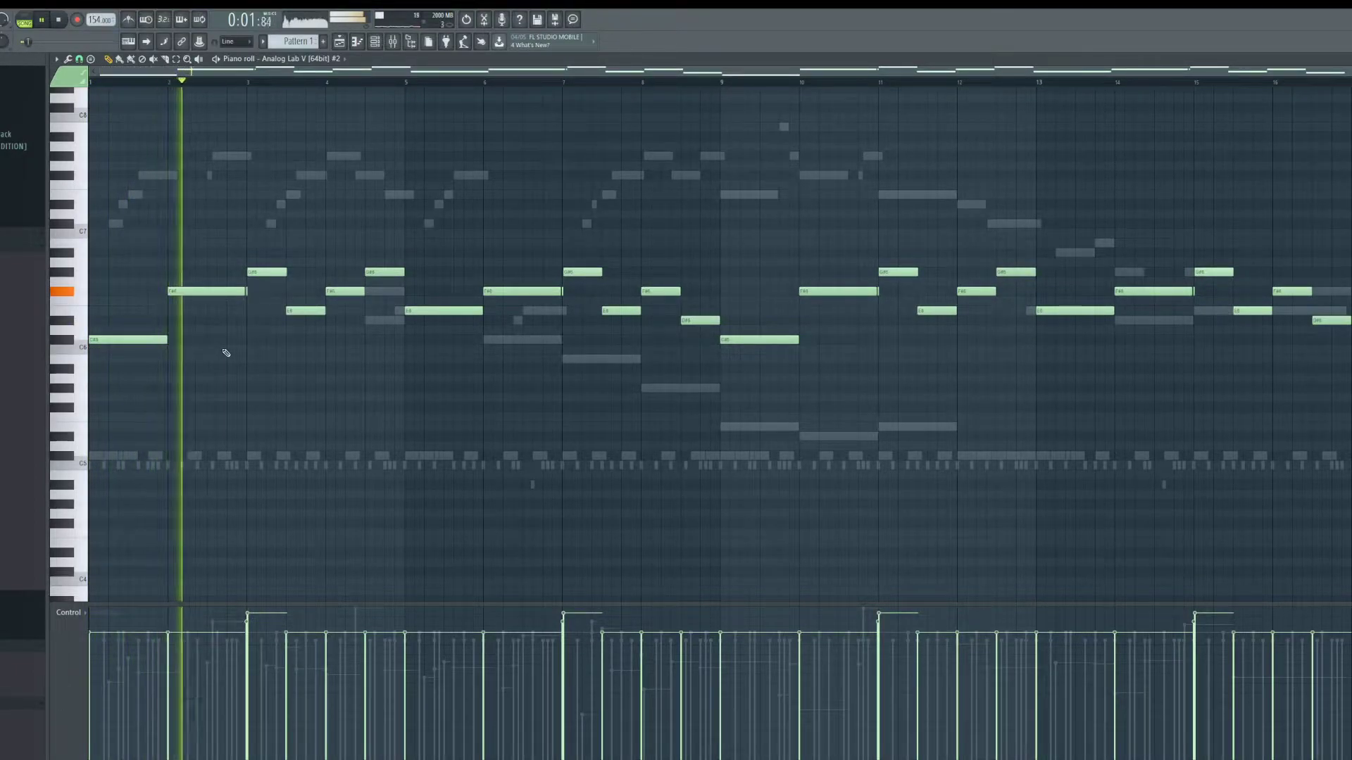
pyautogui.moveTo(197, 290); pyautogui.dragTo(196, 272)
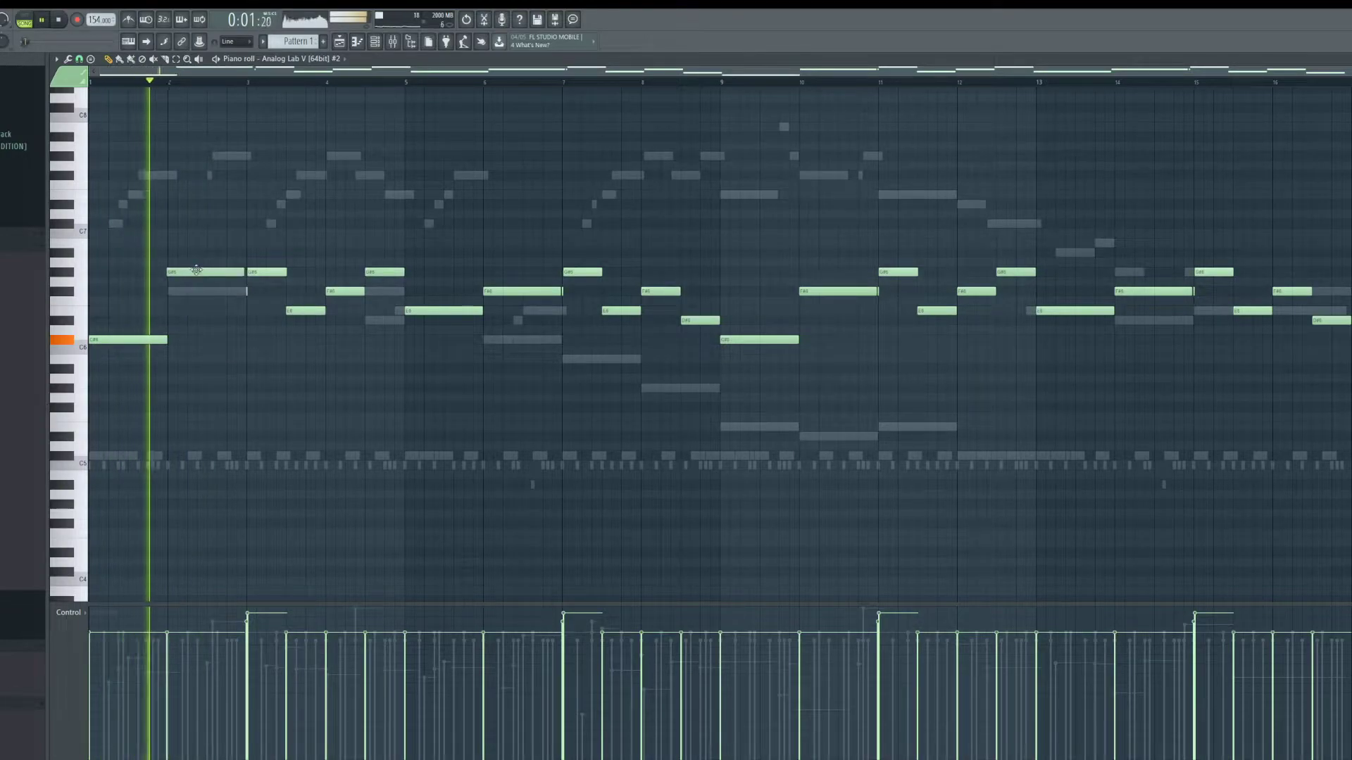
# Step: Try the bar 3 note at A#6 and A6, and move it back to G#6
pyautogui.scroll(4, 179, 293)
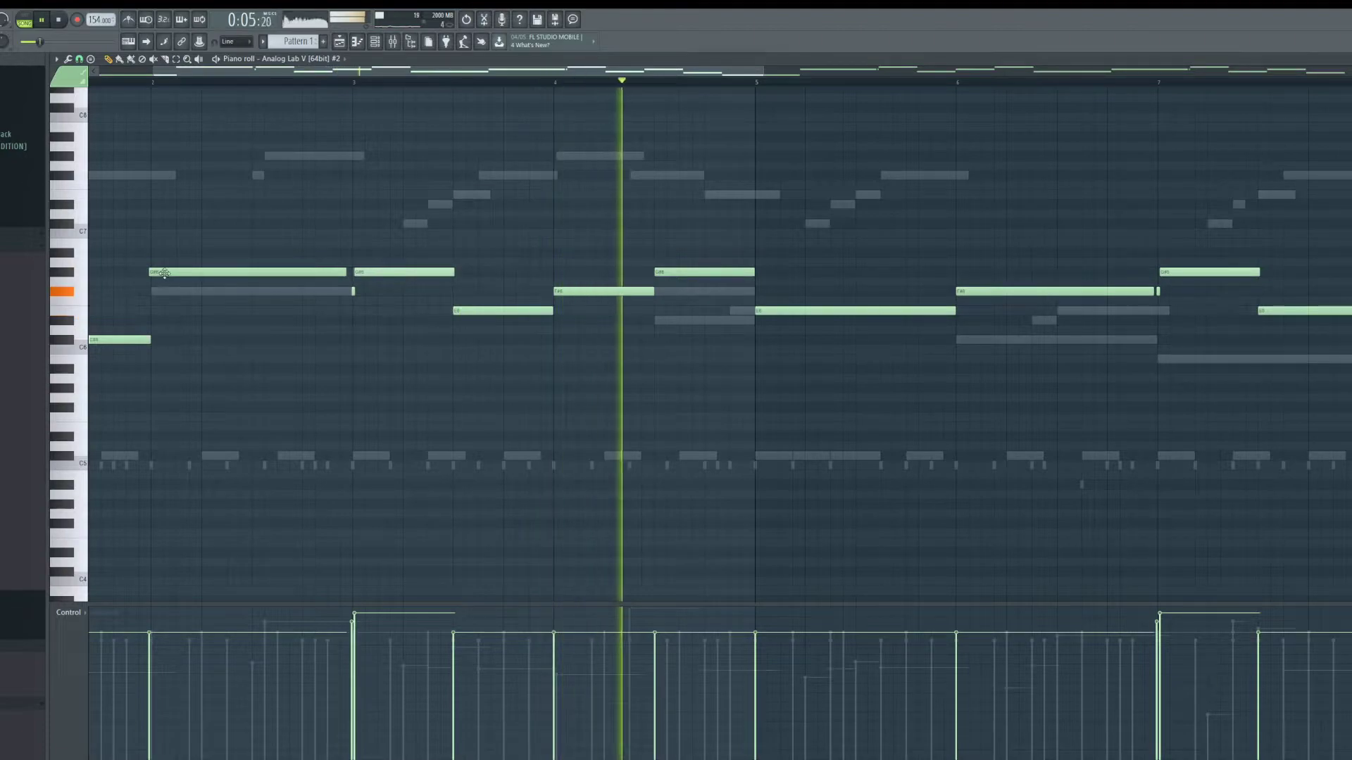
pyautogui.scroll(3, 167, 272)
pyautogui.scroll(-5, 250, 340)
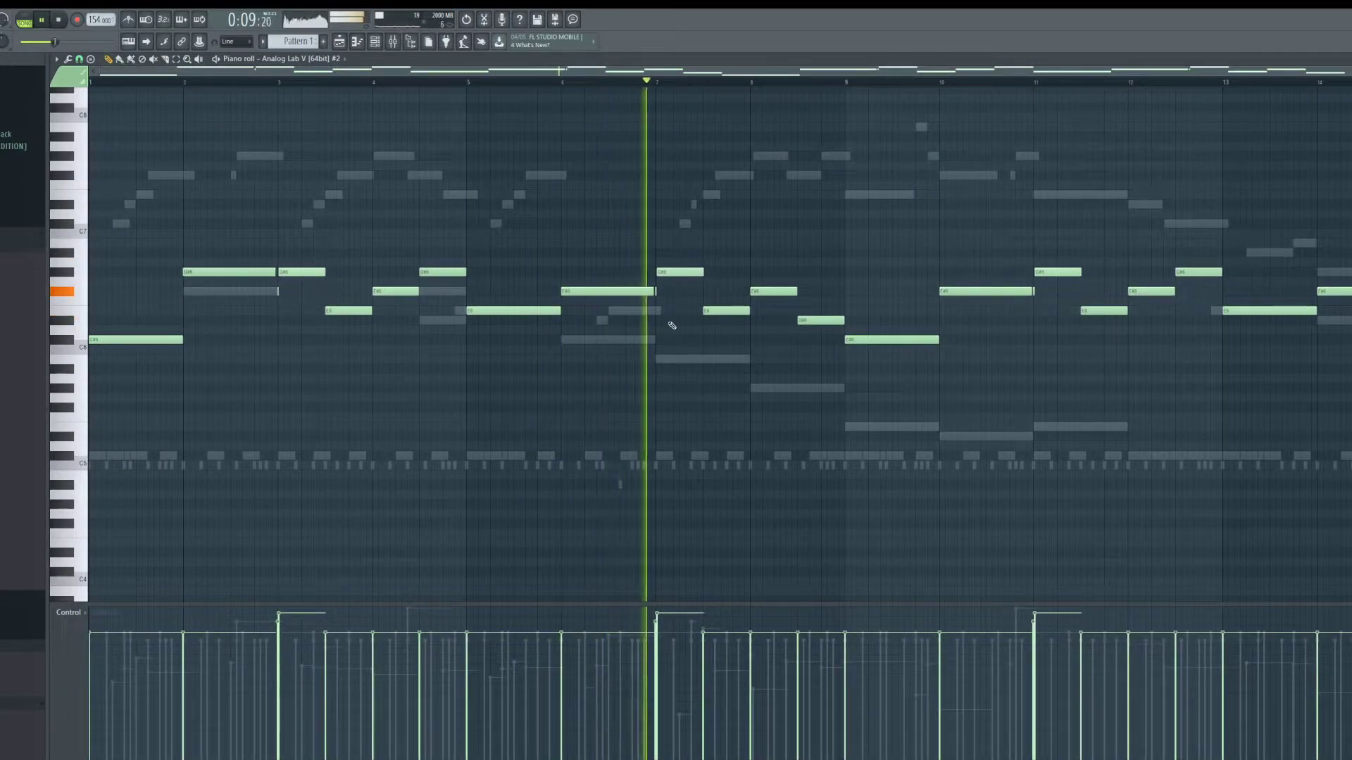
pyautogui.scroll(-2, 573, 387)
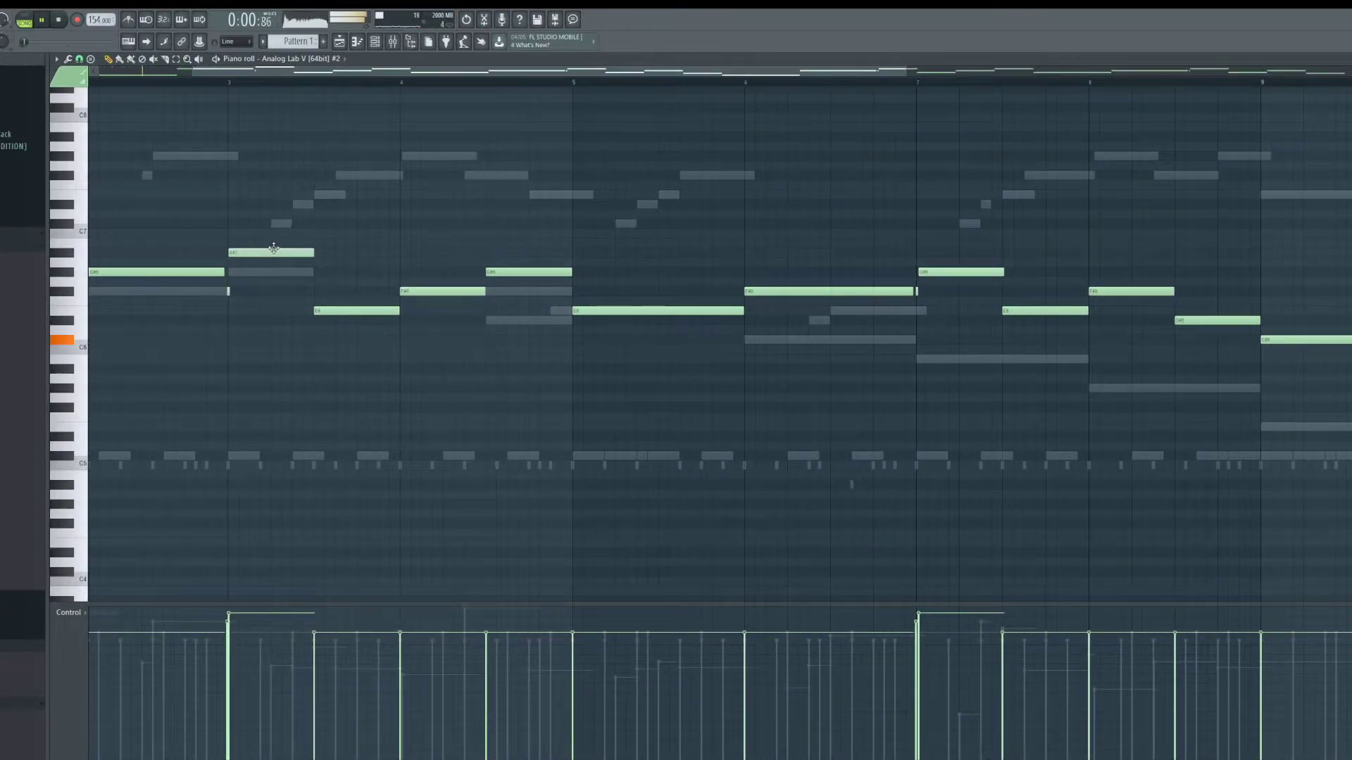
pyautogui.scroll(-3, 294, 402)
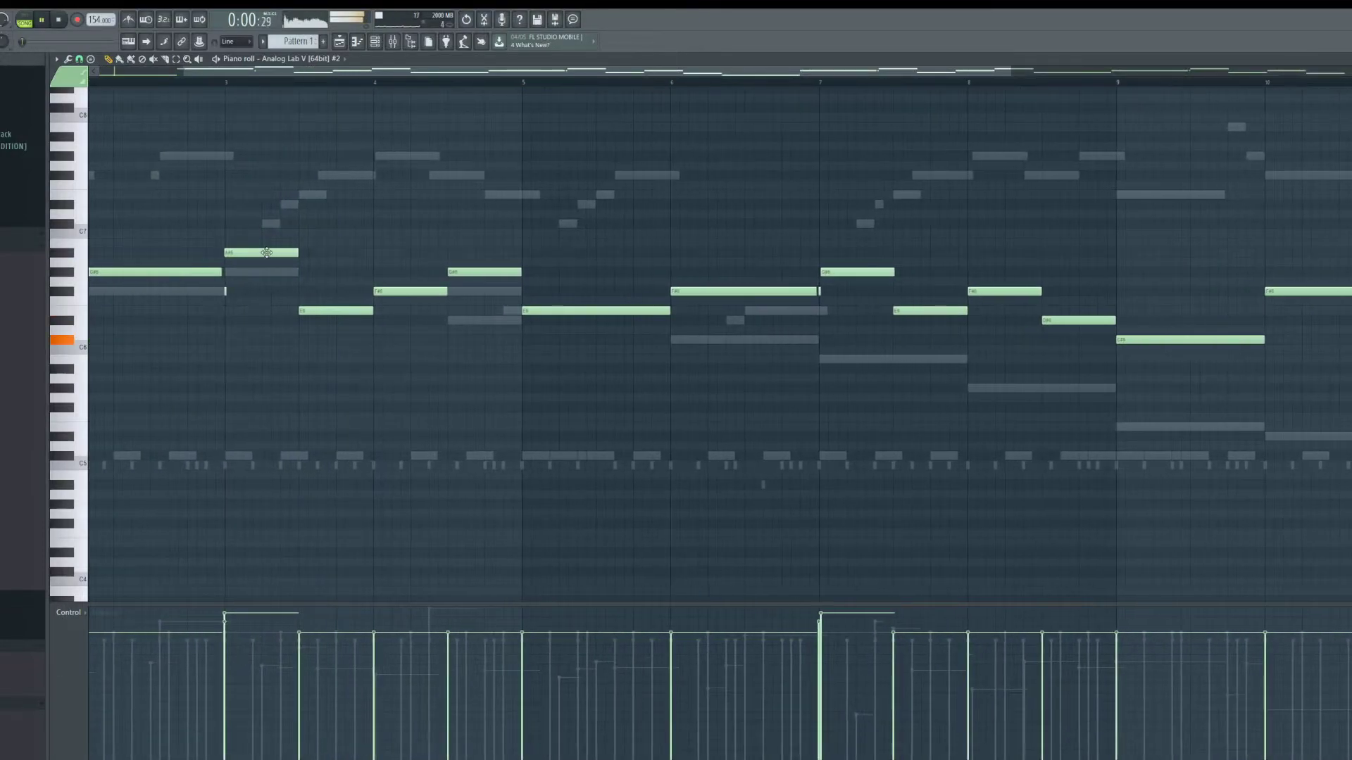
pyautogui.scroll(-3, 266, 264)
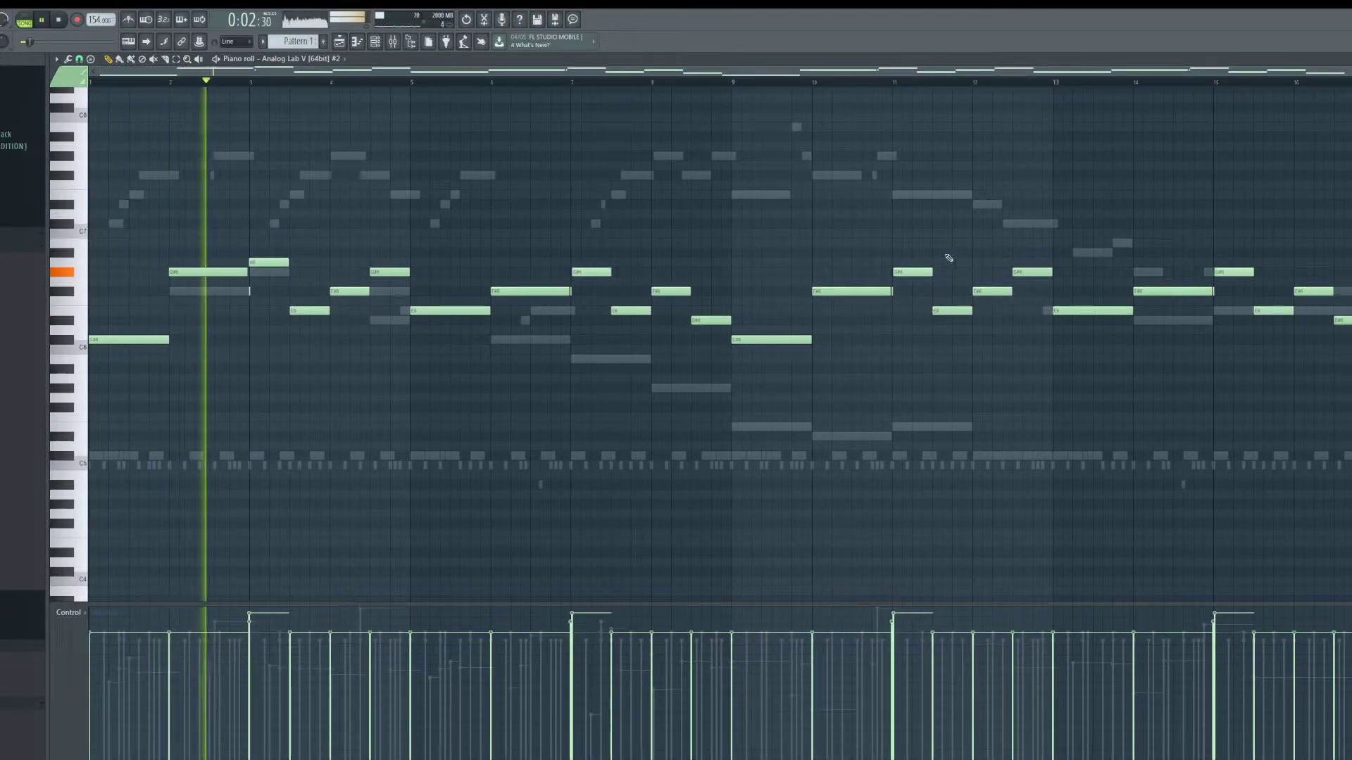
pyautogui.scroll(5, 302, 292)
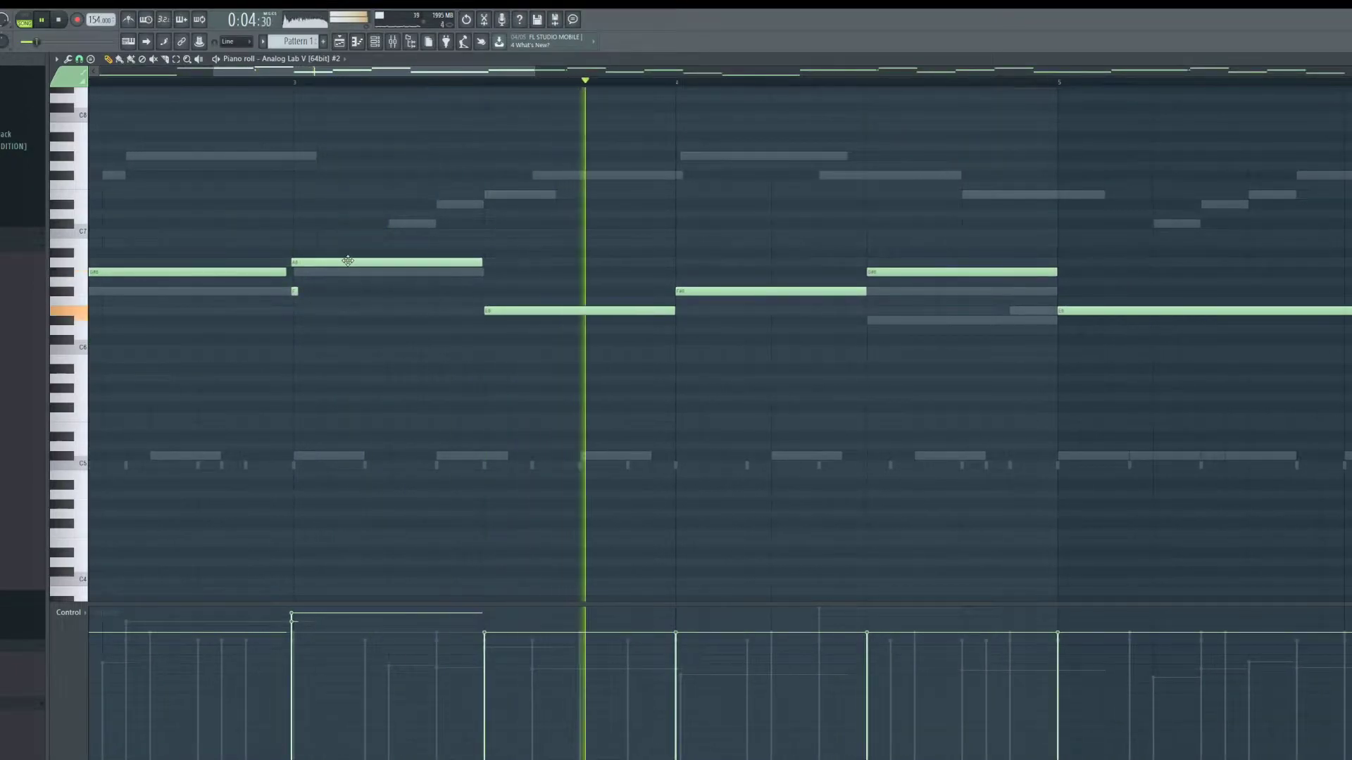
pyautogui.scroll(-3, 609, 453)
pyautogui.scroll(-2, 620, 438)
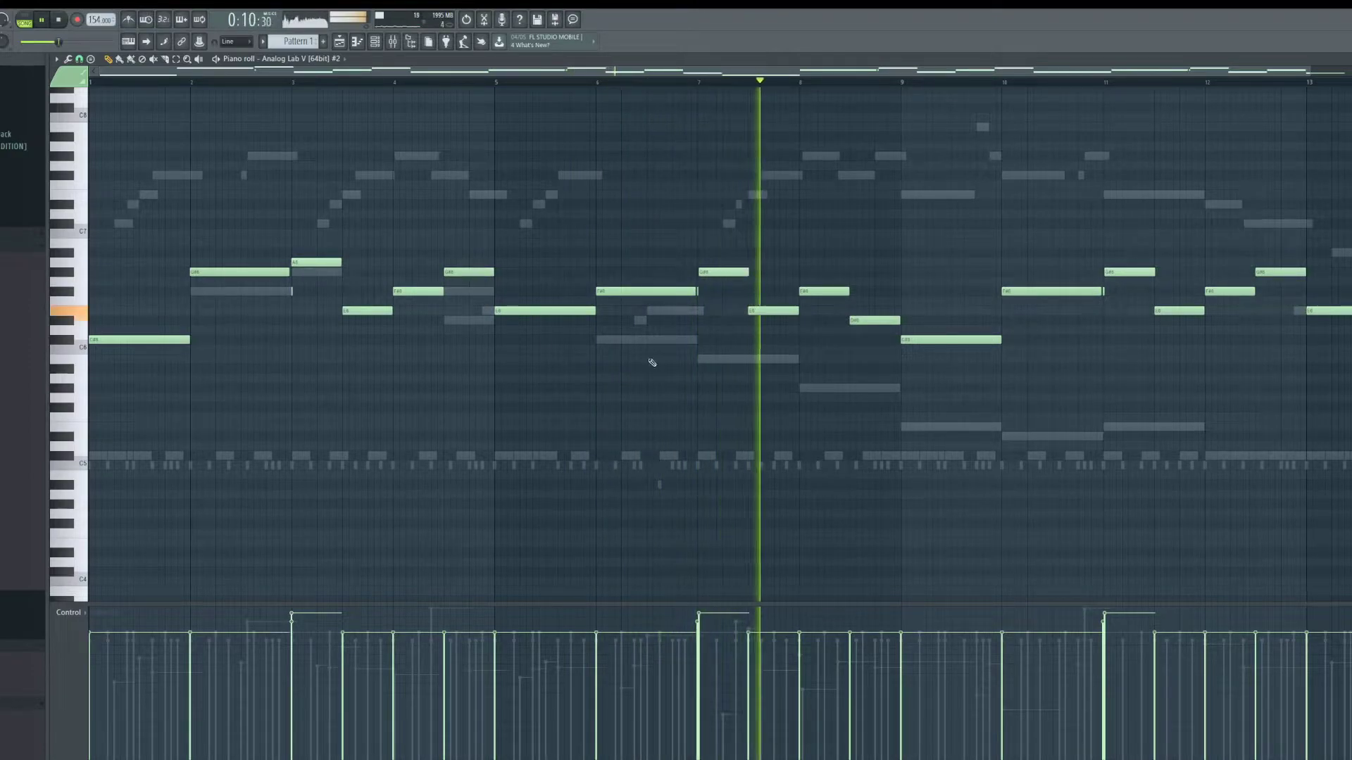
pyautogui.scroll(-1, 604, 347)
pyautogui.scroll(3, 220, 311)
pyautogui.press('space')
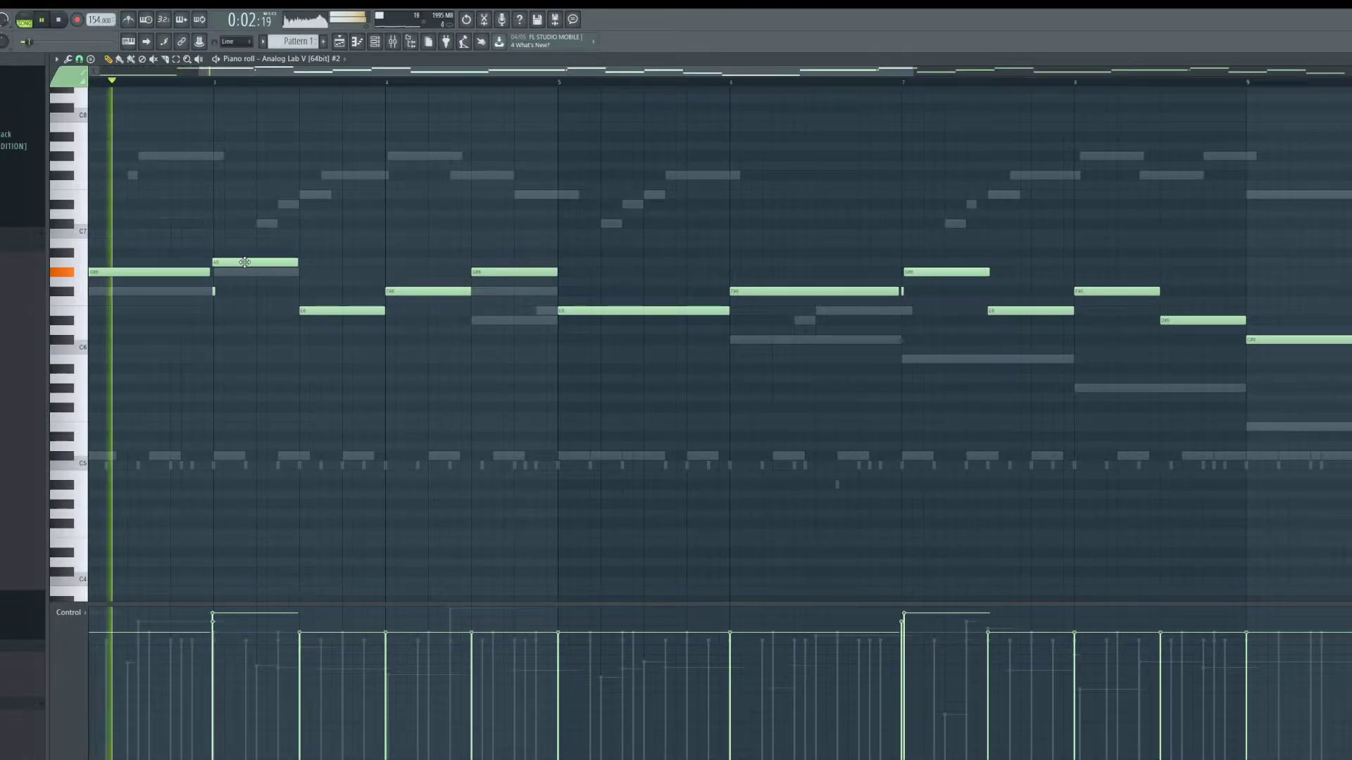
pyautogui.moveTo(244, 262); pyautogui.dragTo(245, 273)
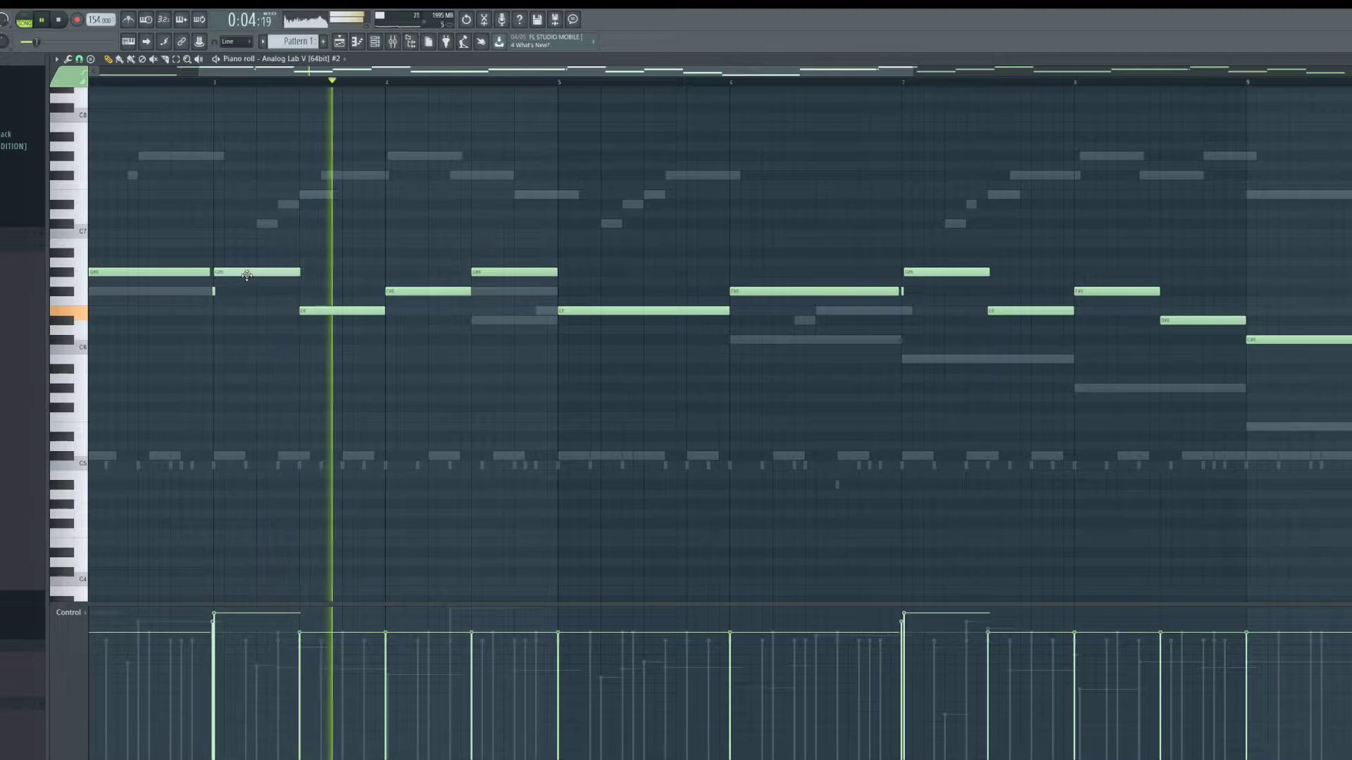
pyautogui.scroll(-3, 407, 392)
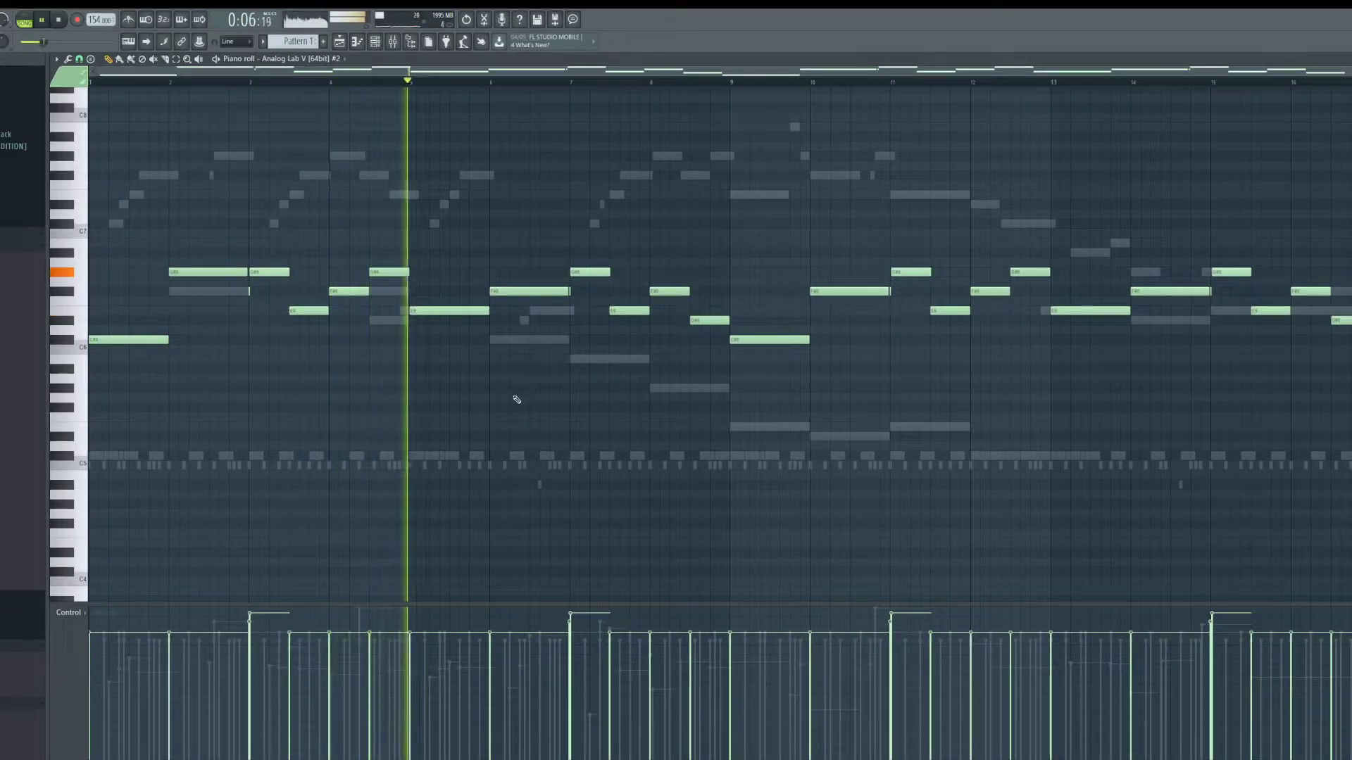
# Step: Clone the second Analog Lab V channel
pyautogui.press('F6')
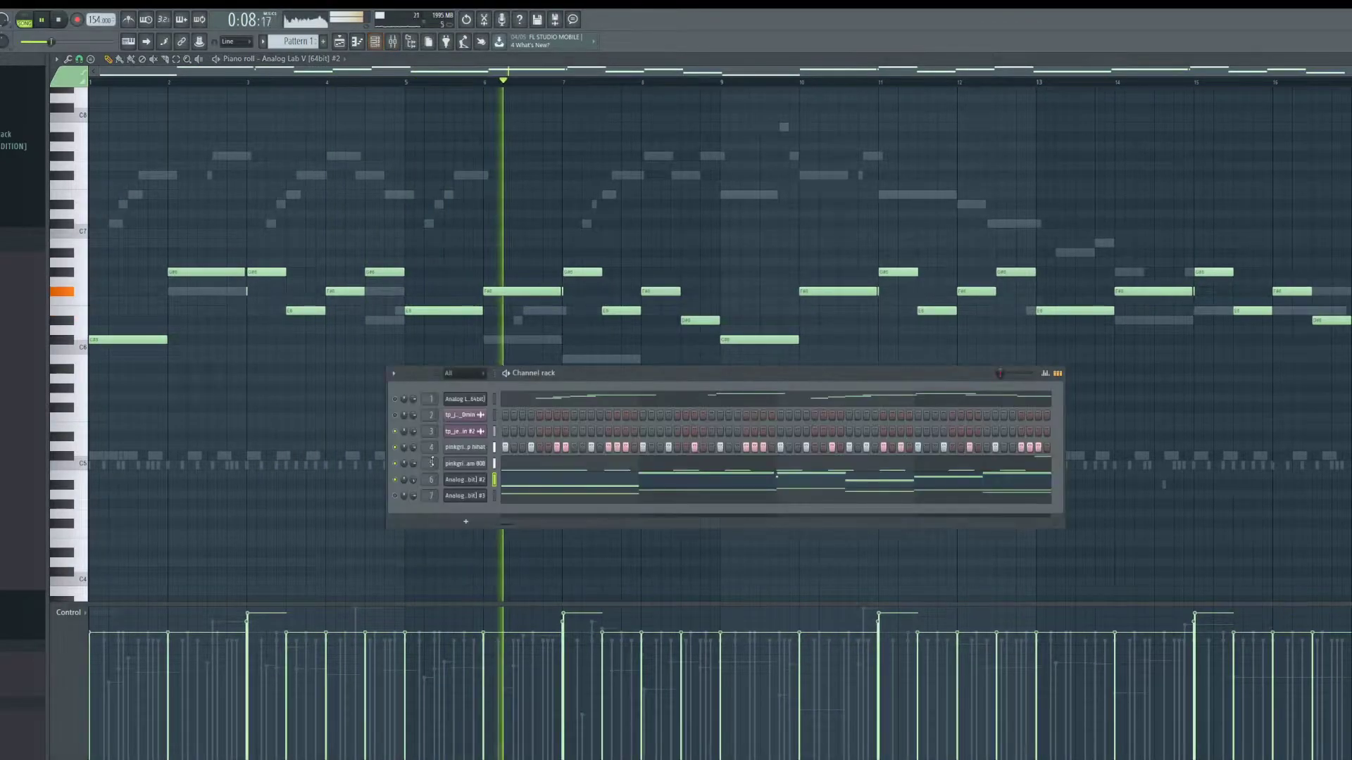
pyautogui.rightClick(482, 488)
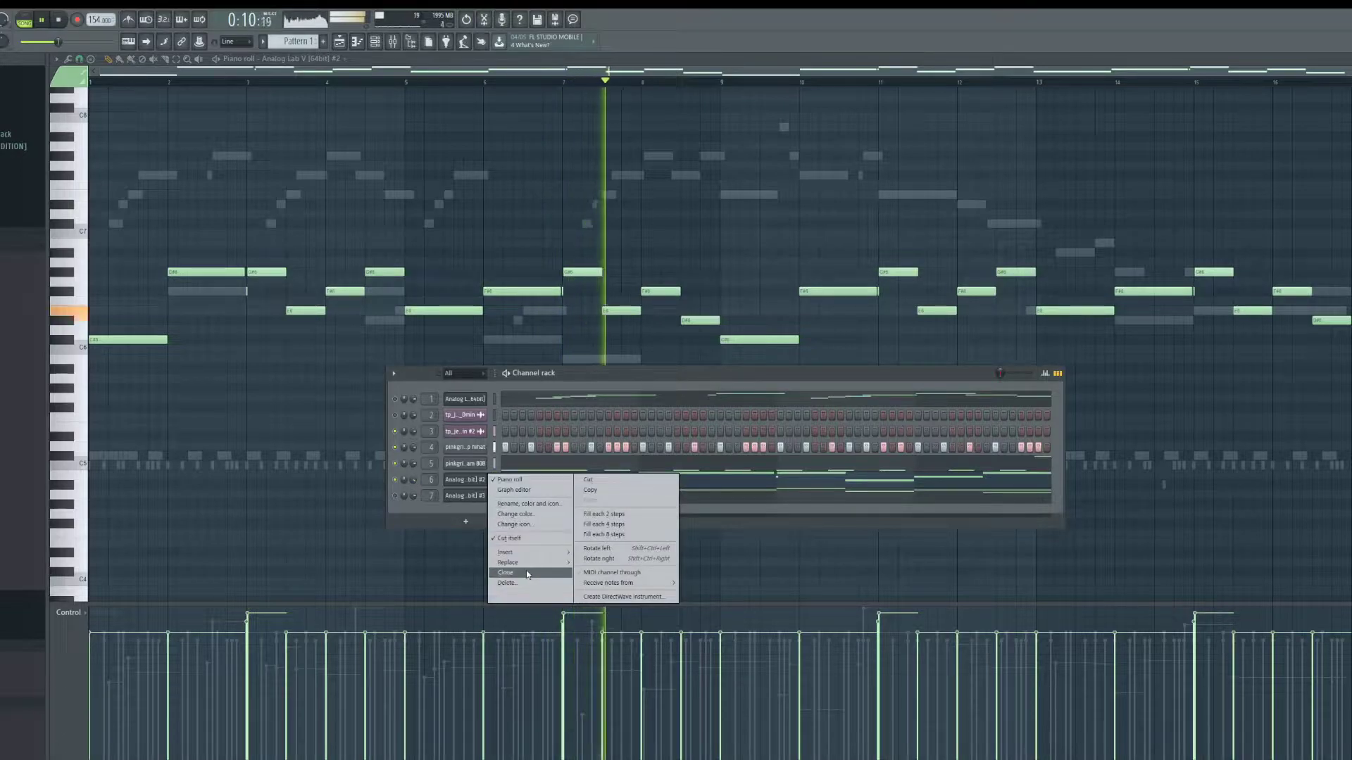
pyautogui.click(527, 573)
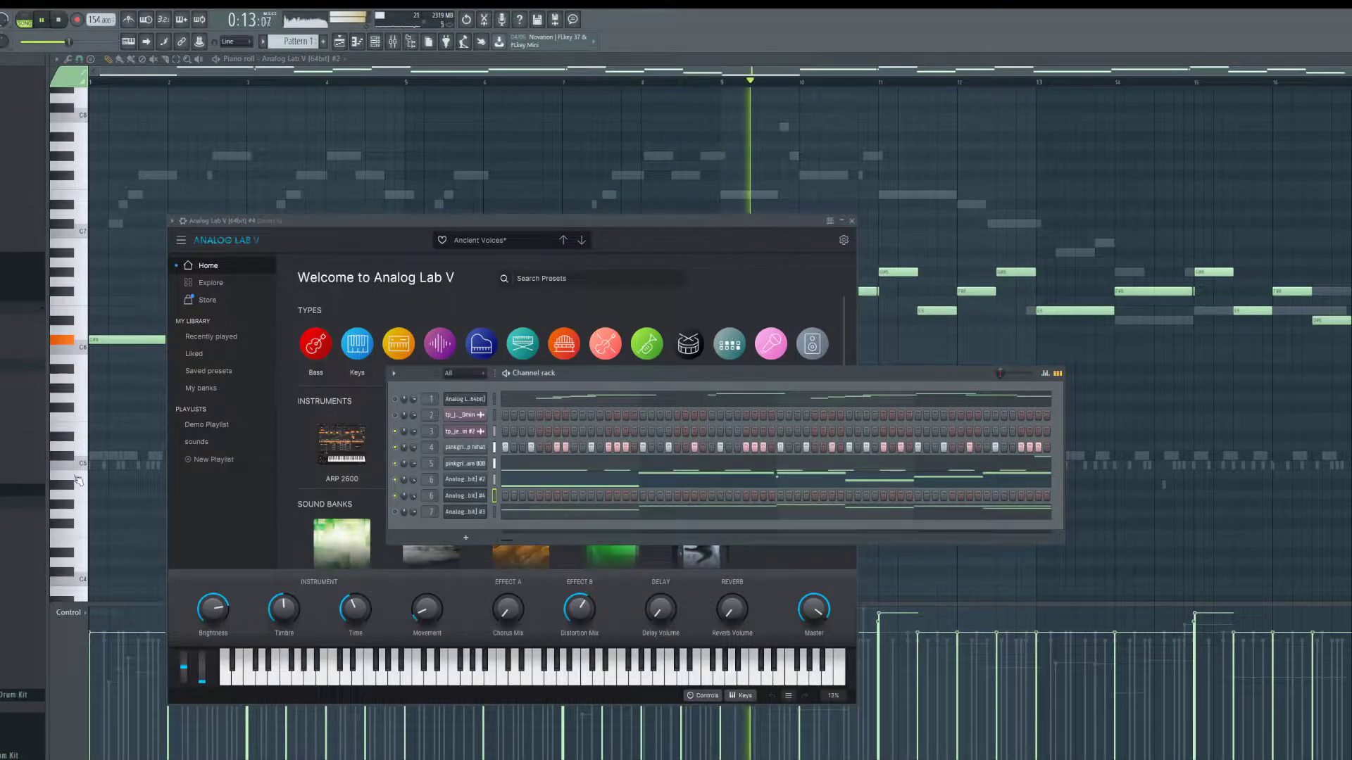
# Step: Find the Rio - Hurricane Pluck preset among the browser's files and add it as a new channel
pyautogui.scroll(-4, 21, 465)
pyautogui.scroll(-7, 21, 422)
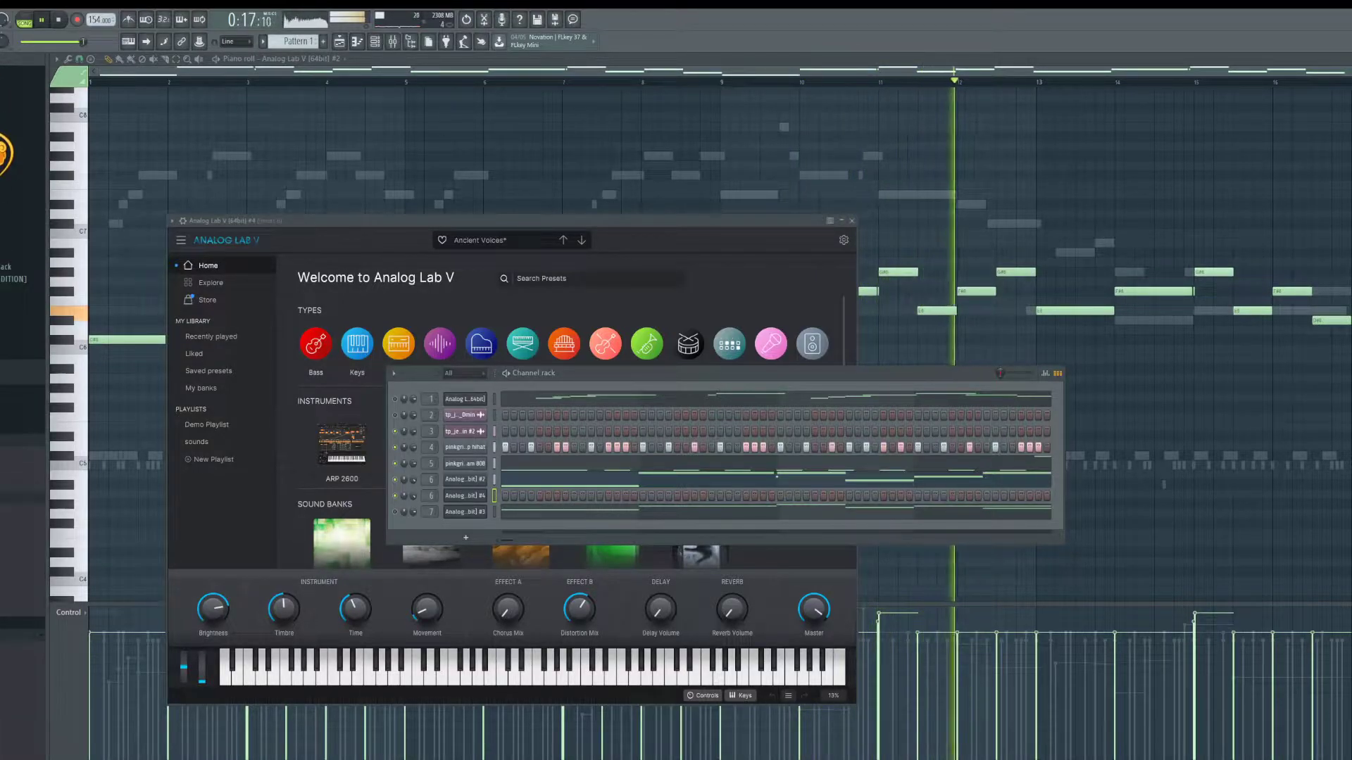
pyautogui.scroll(-1, 23, 282)
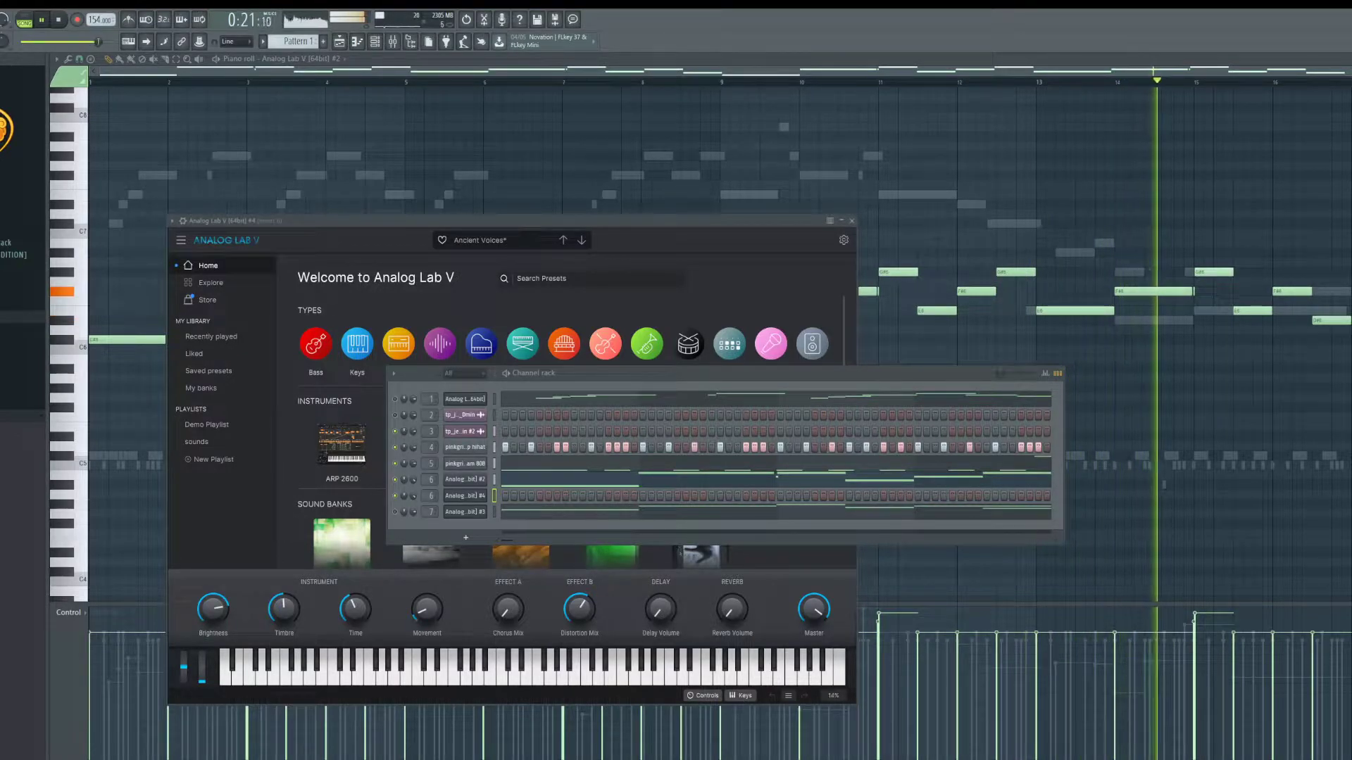
pyautogui.moveTo(7, 352); pyautogui.dragTo(467, 530)
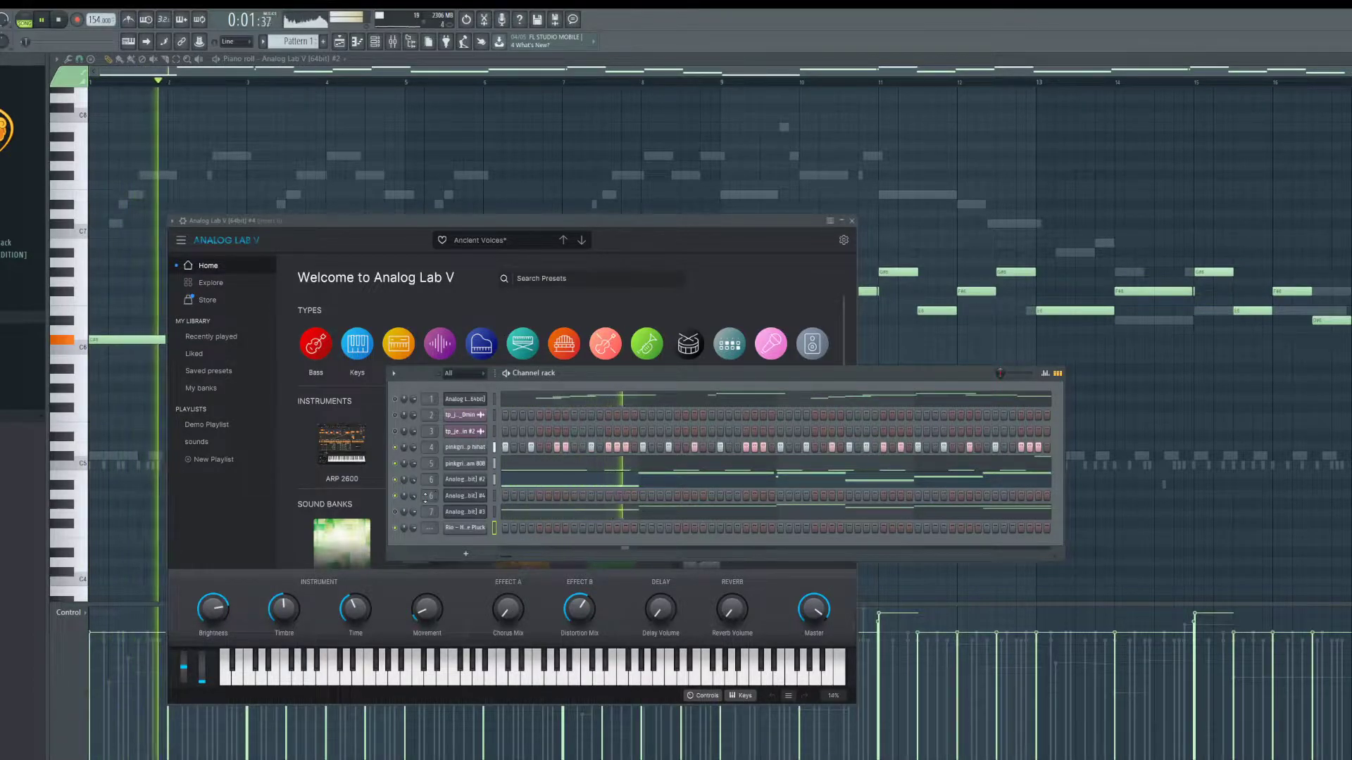
# Step: Copy the second Analog Lab V channel's notes into the Rio - Hurricane Pluck channel and play the pattern
pyautogui.rightClick(456, 483)
pyautogui.click(590, 489)
pyautogui.rightClick(465, 530)
pyautogui.click(590, 550)
pyautogui.press('space')
pyautogui.press('space')
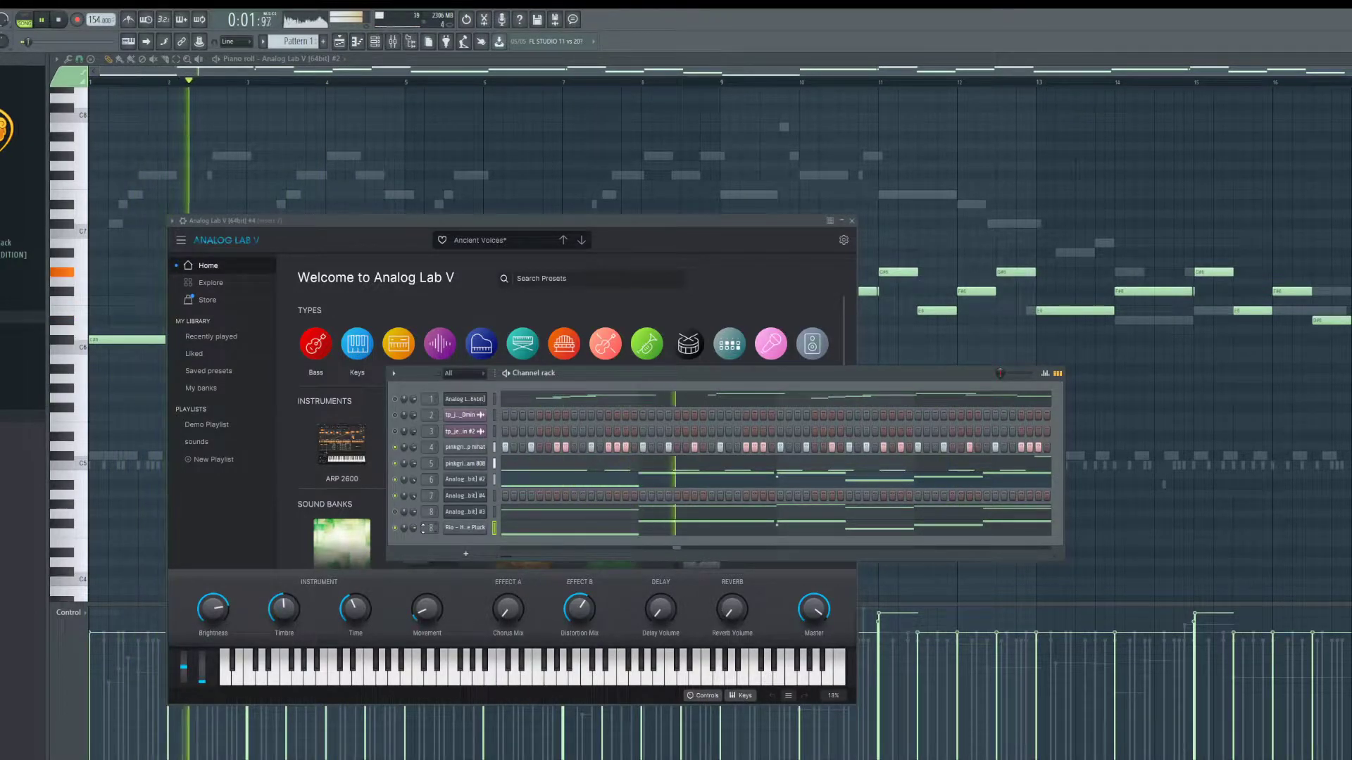
# Step: In the Rio - Hurricane Pluck part, raise the bar 3 note to A#6 and remove the tiny F#6 note beneath its start
pyautogui.click(533, 530)
pyautogui.scroll(5, 223, 344)
pyautogui.press('space')
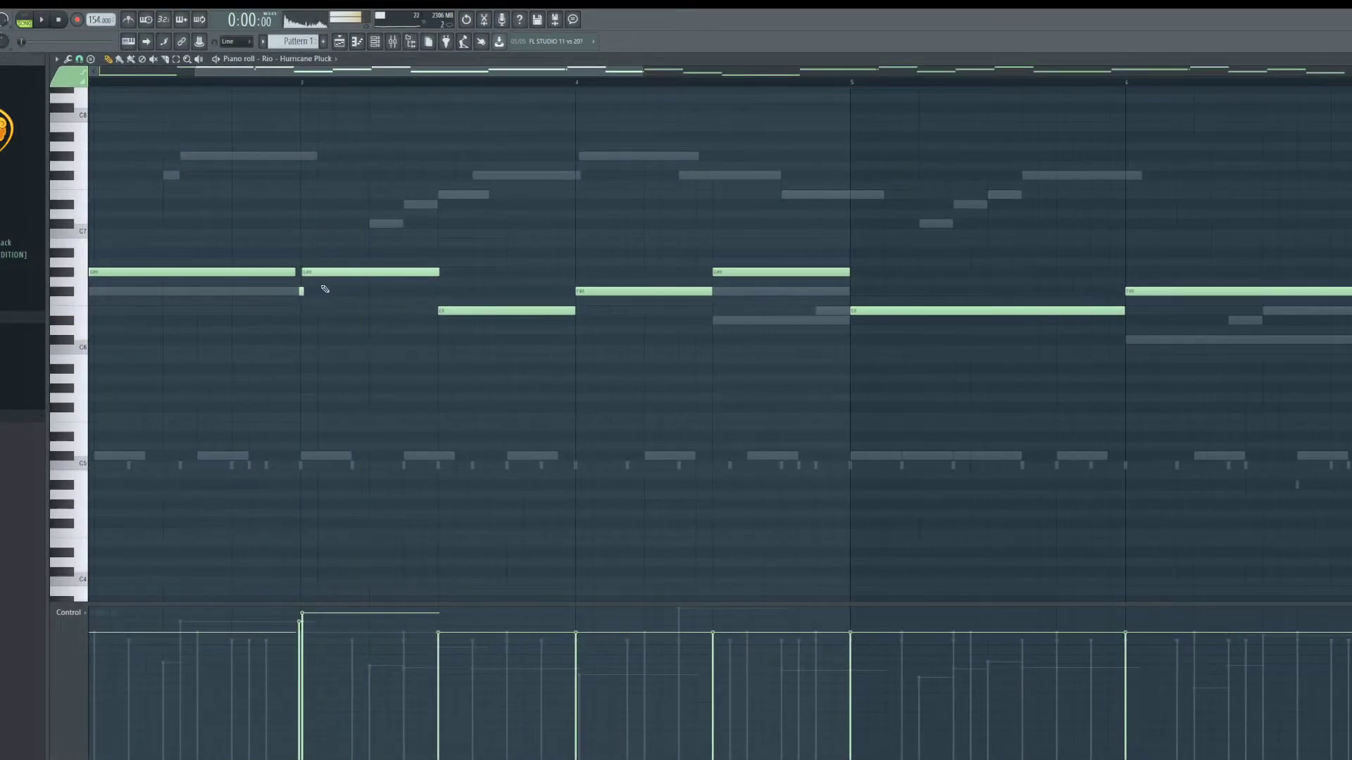
pyautogui.scroll(2, 307, 292)
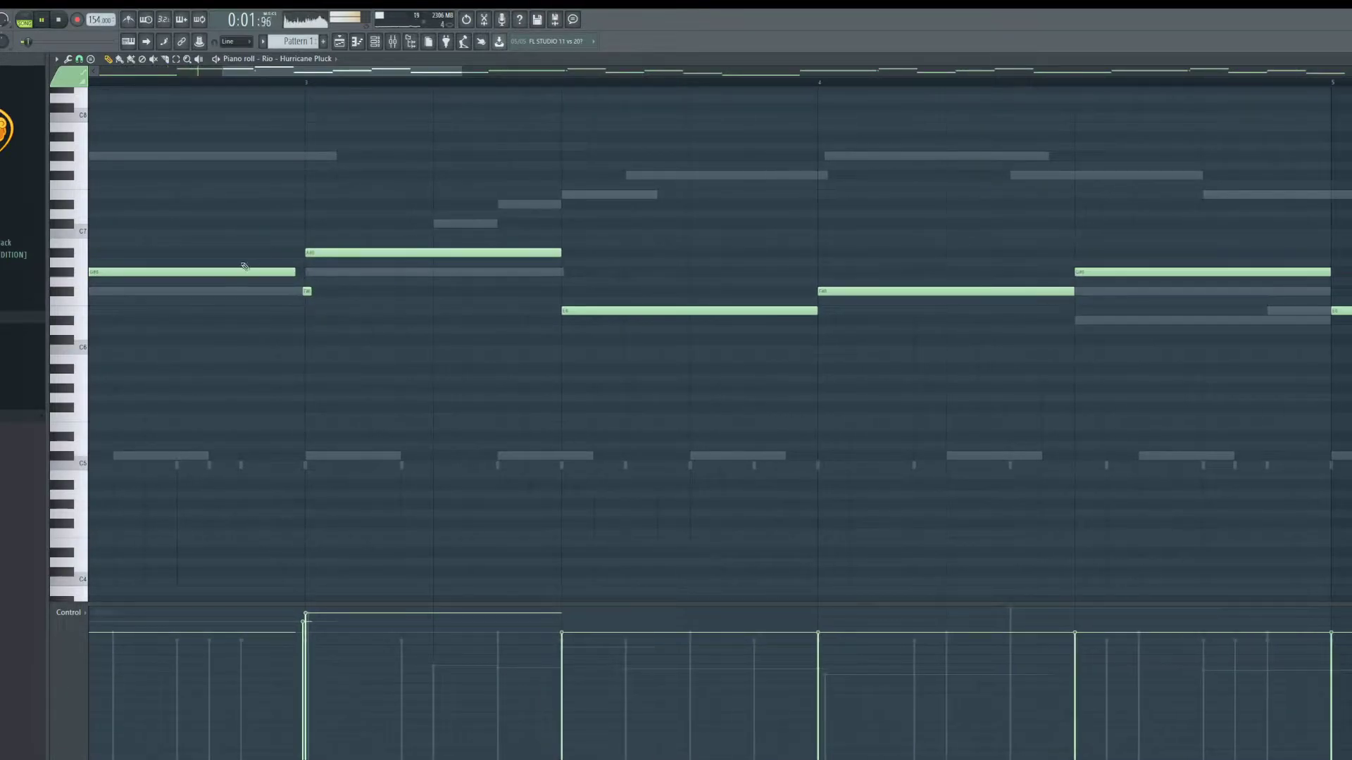
pyautogui.scroll(-2, 421, 344)
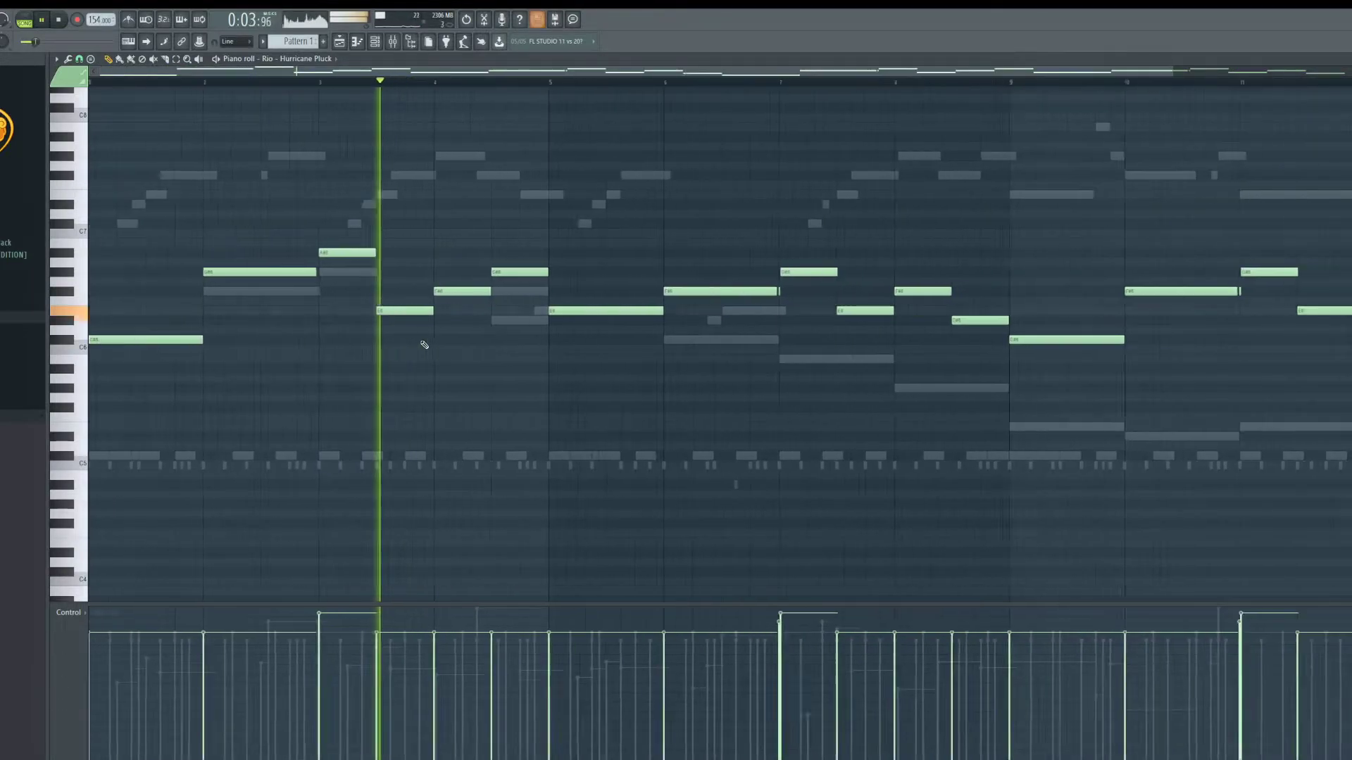
# Step: Raise the note in the second half of bar 3 to F#6 and the two bar 4 notes to G#6 and A#6
pyautogui.press('space')
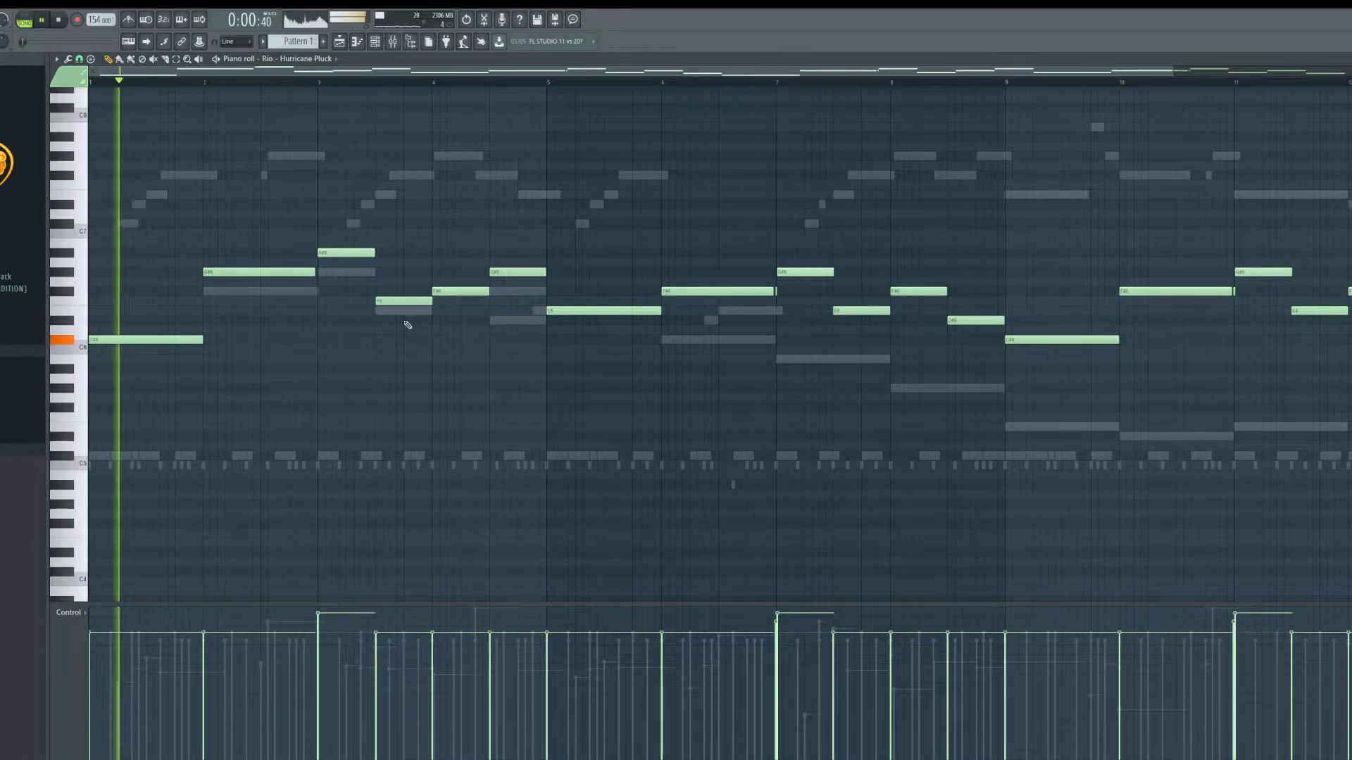
pyautogui.scroll(2, 402, 303)
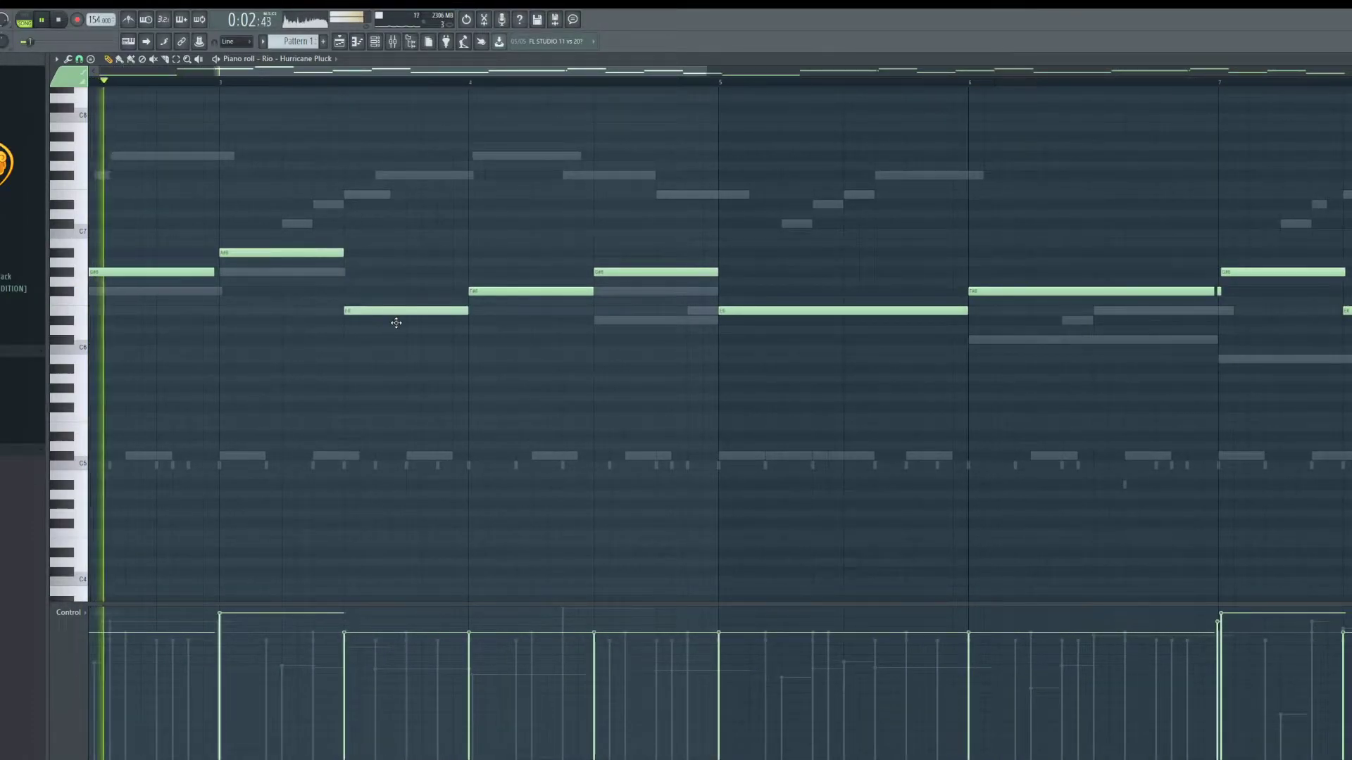
pyautogui.moveTo(397, 311); pyautogui.dragTo(397, 291)
pyautogui.moveTo(497, 291); pyautogui.dragTo(497, 272)
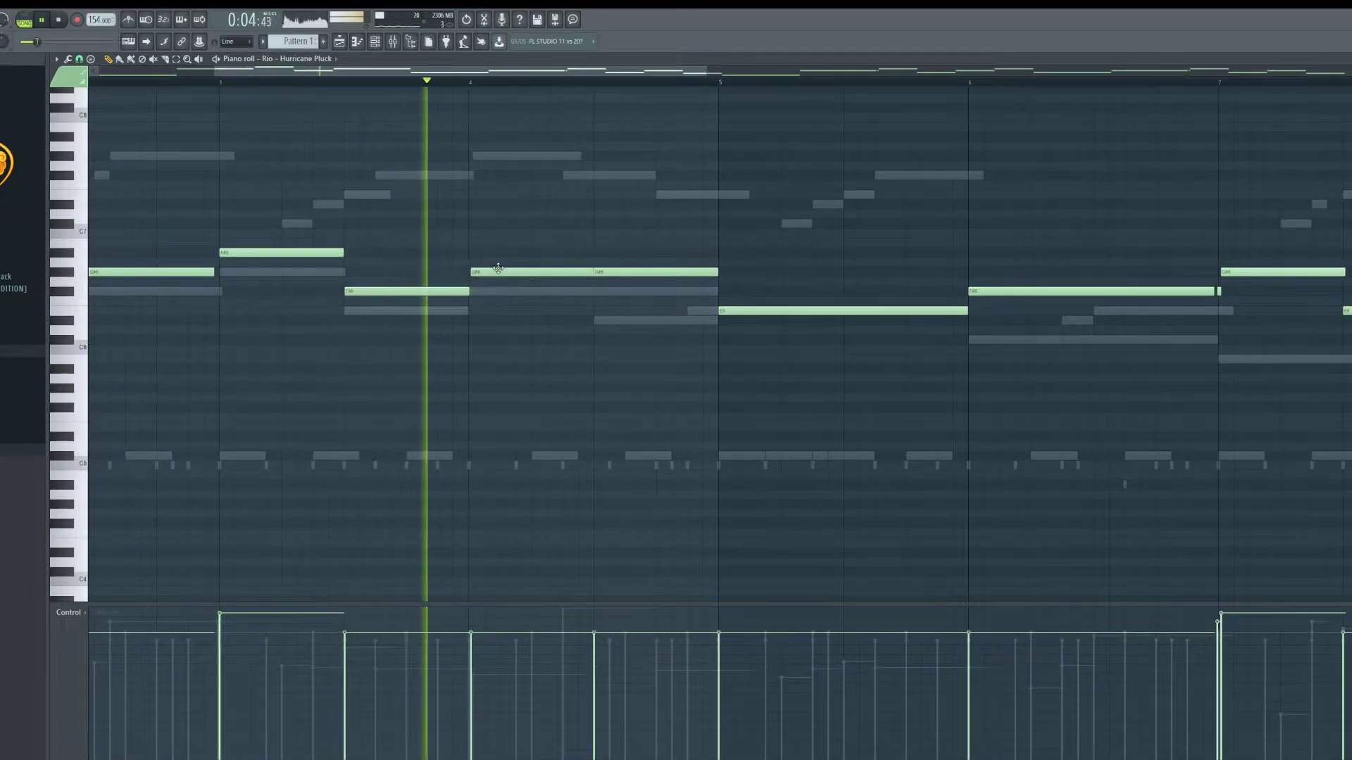
pyautogui.moveTo(610, 271); pyautogui.dragTo(610, 251)
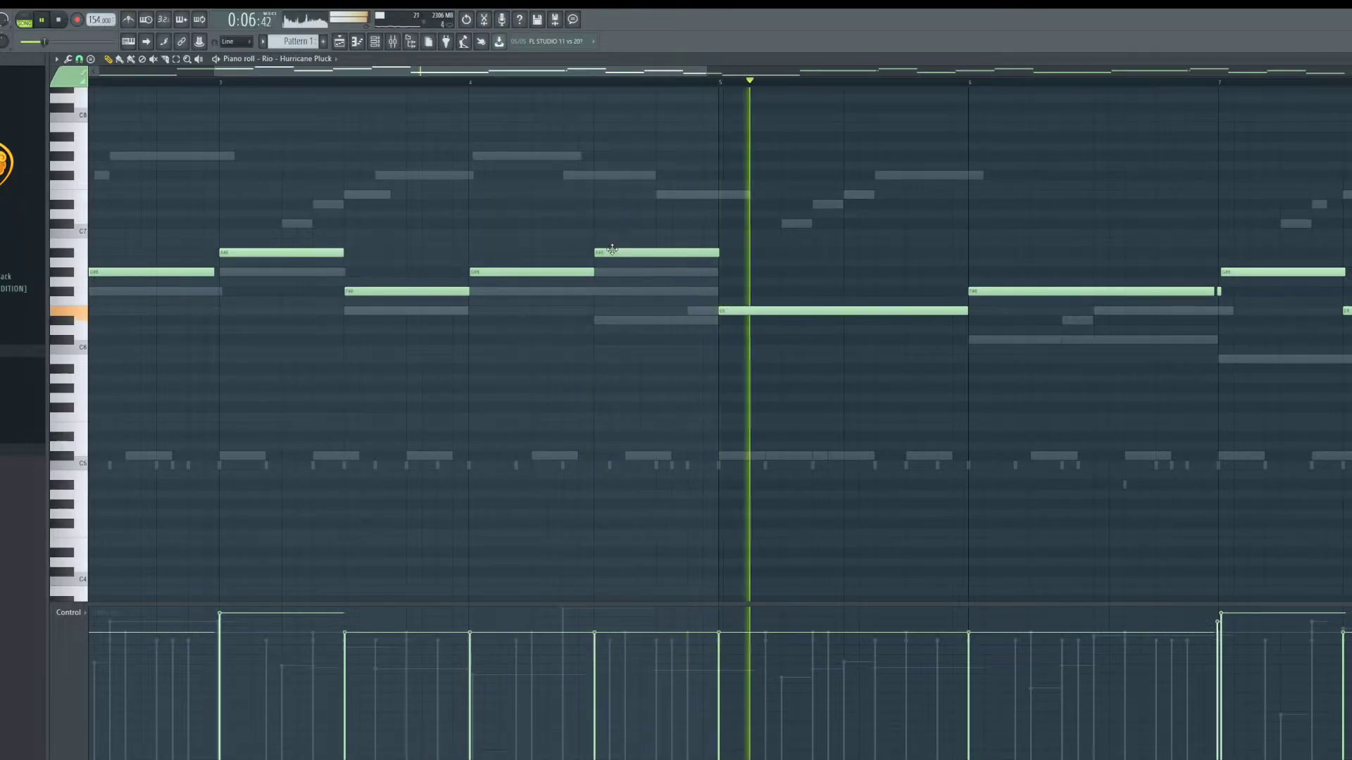
# Step: Lower the long bar 6 note to D#6 and play the pattern from the start
pyautogui.scroll(-5, 610, 327)
pyautogui.scroll(3, 499, 331)
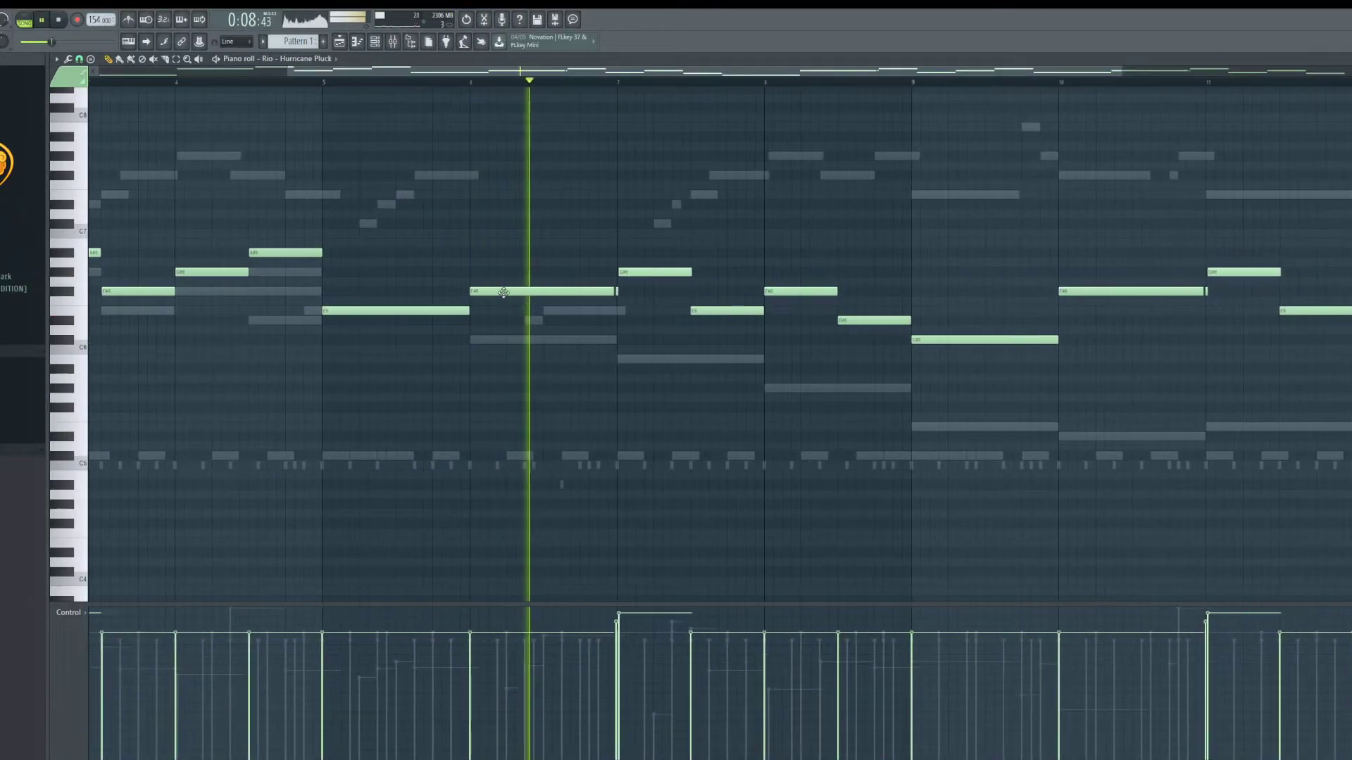
pyautogui.scroll(-2, 525, 383)
pyautogui.press('space')
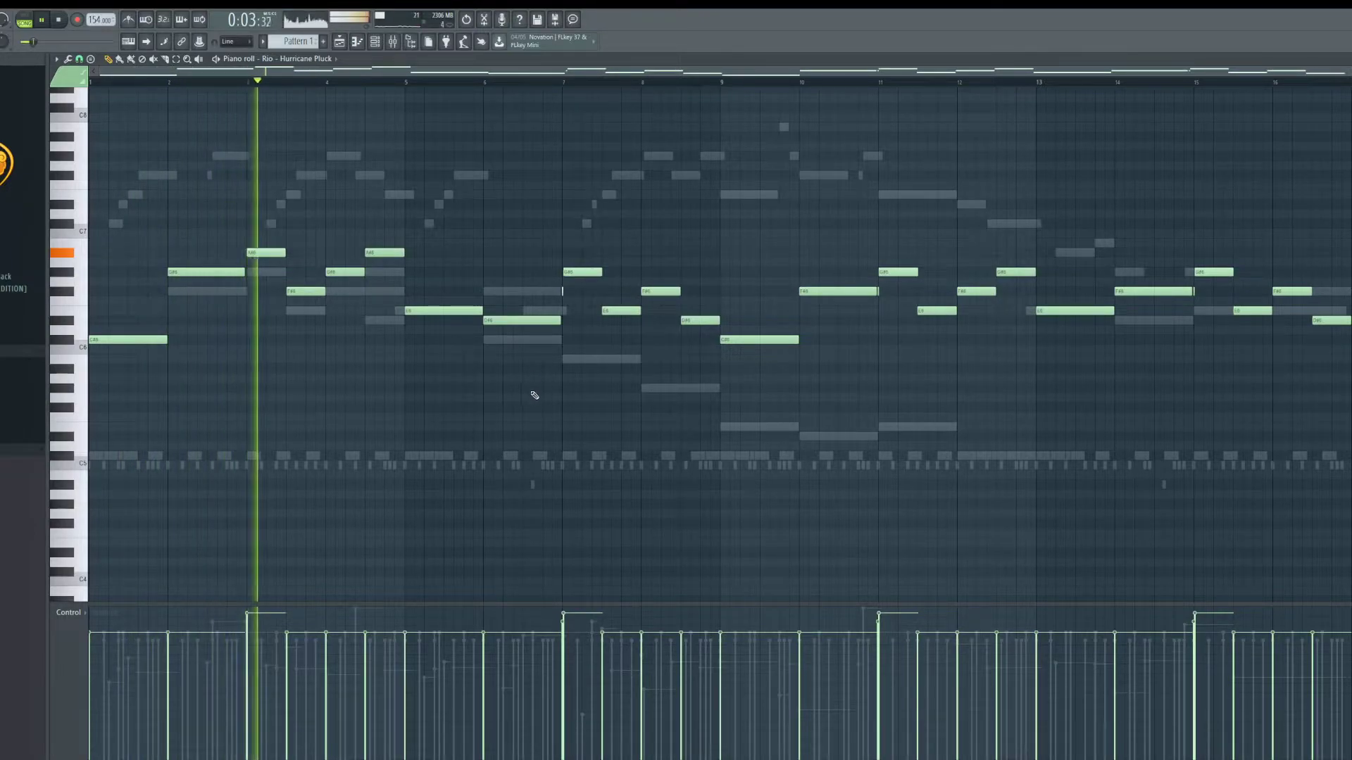
# Step: Replace the Hurricane Pluck channel's sound with other Rio pluck presets and audition them
pyautogui.press('F6')
pyautogui.press('space')
pyautogui.moveTo(48, 618); pyautogui.dragTo(465, 529)
pyautogui.press('space')
pyautogui.press('space')
pyautogui.press('space')
pyautogui.moveTo(28, 624); pyautogui.dragTo(488, 535)
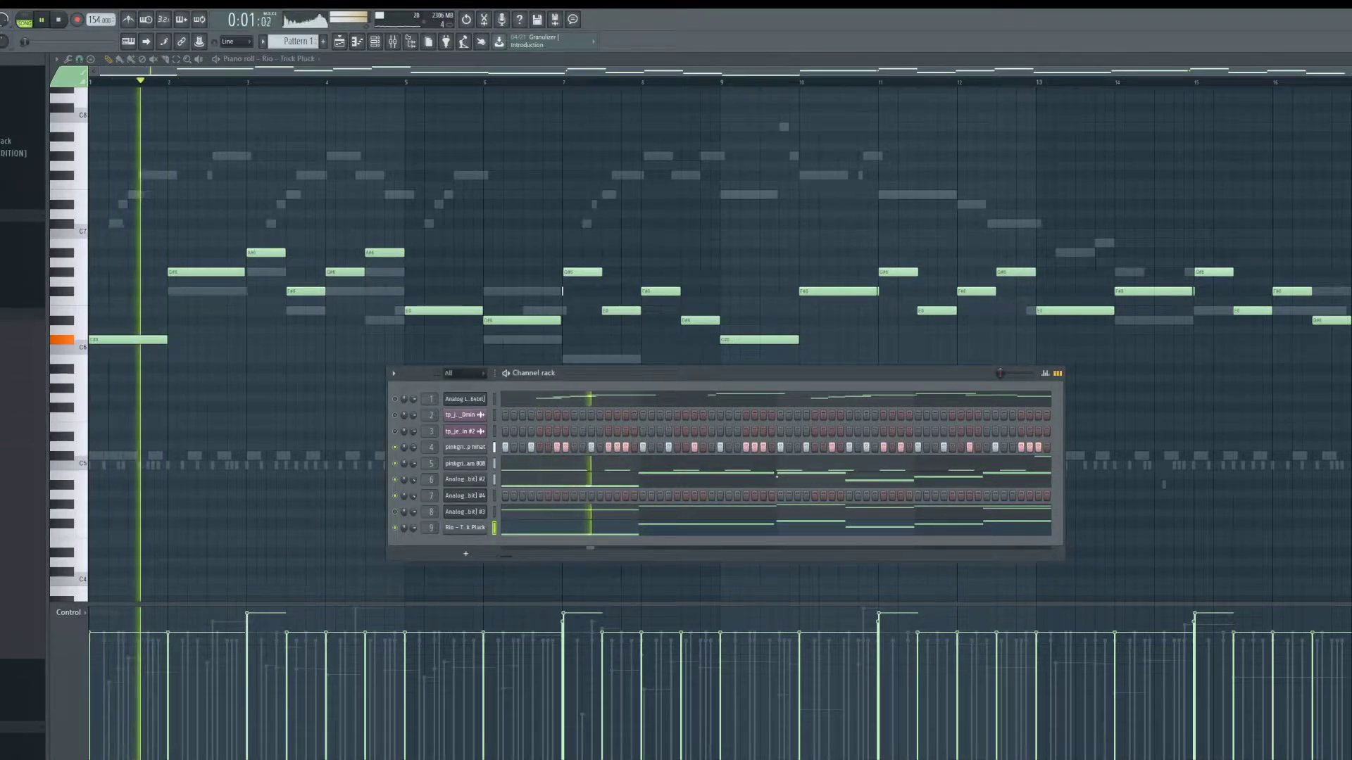
# Step: Audition further Rio presets on the same channel, including Coast String and Pulsing String
pyautogui.scroll(2, 14, 563)
pyautogui.moveTo(14, 563); pyautogui.dragTo(467, 532)
pyautogui.press('space')
pyautogui.press('space')
pyautogui.moveTo(14, 493); pyautogui.dragTo(459, 533)
pyautogui.press('space')
pyautogui.moveTo(14, 507); pyautogui.dragTo(457, 529)
pyautogui.moveTo(14, 521); pyautogui.dragTo(467, 533)
pyautogui.press('space')
pyautogui.press('space')
pyautogui.moveTo(14, 528); pyautogui.dragTo(464, 533)
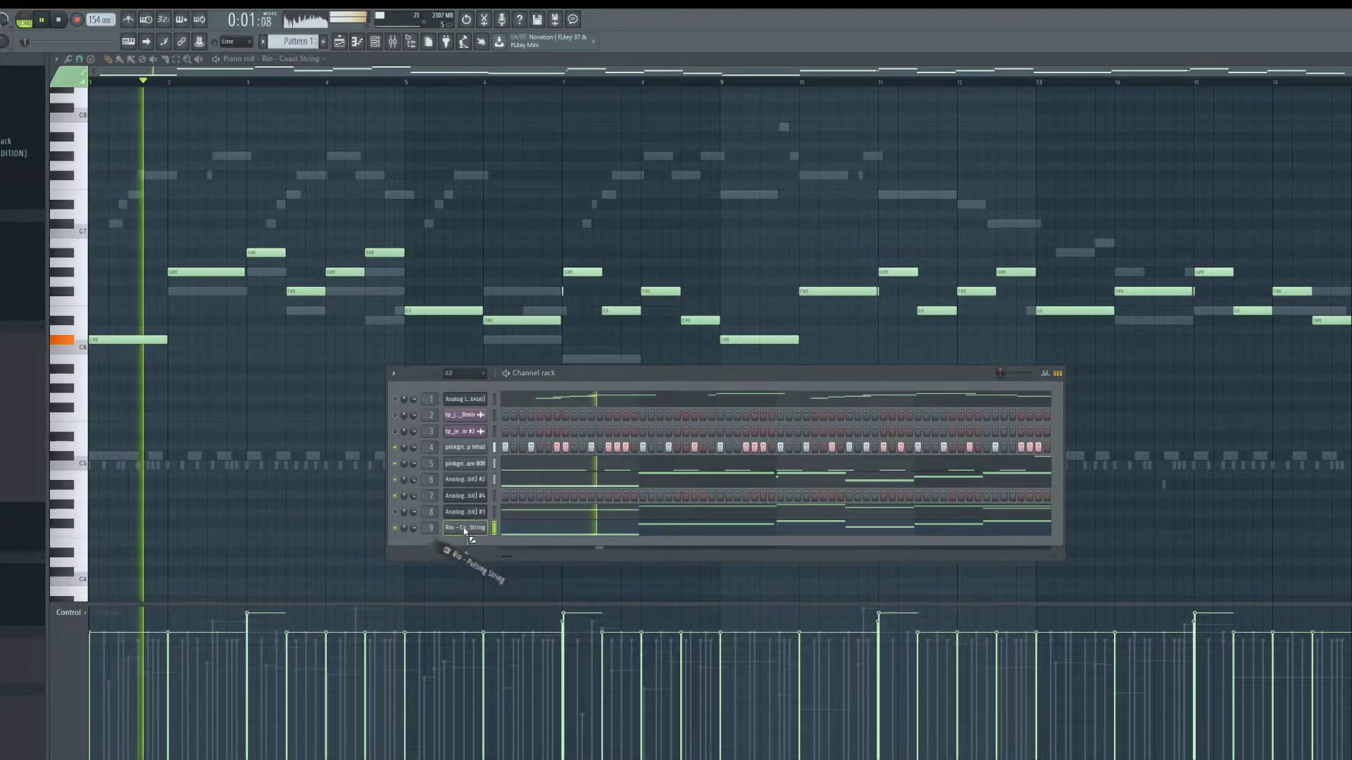
# Step: Load the Rio - Geeker Lead preset onto the channel and play the pattern
pyautogui.scroll(-2, 14, 528)
pyautogui.moveTo(14, 450); pyautogui.dragTo(466, 533)
pyautogui.press('space')
pyautogui.press('space')
# Step: Select all notes of the Rio - Geeker Lead part and transpose them down one octave
pyautogui.click(175, 60)
pyautogui.moveTo(92, 200); pyautogui.dragTo(1348, 467)
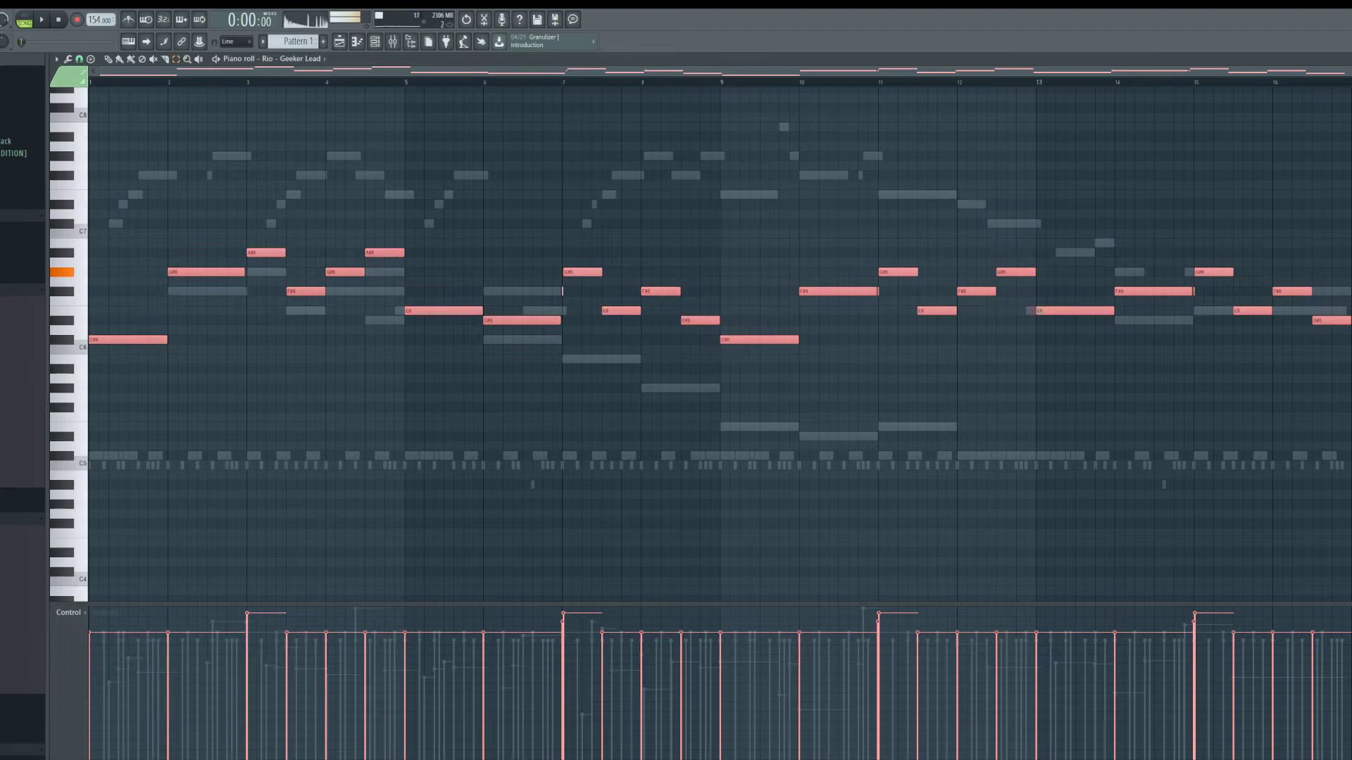
pyautogui.hotkey('ctrl', 'Down')
pyautogui.hotkey('ctrl', 'Down')
pyautogui.press('space')
pyautogui.press('space')
pyautogui.hotkey('ctrl', 'Up')
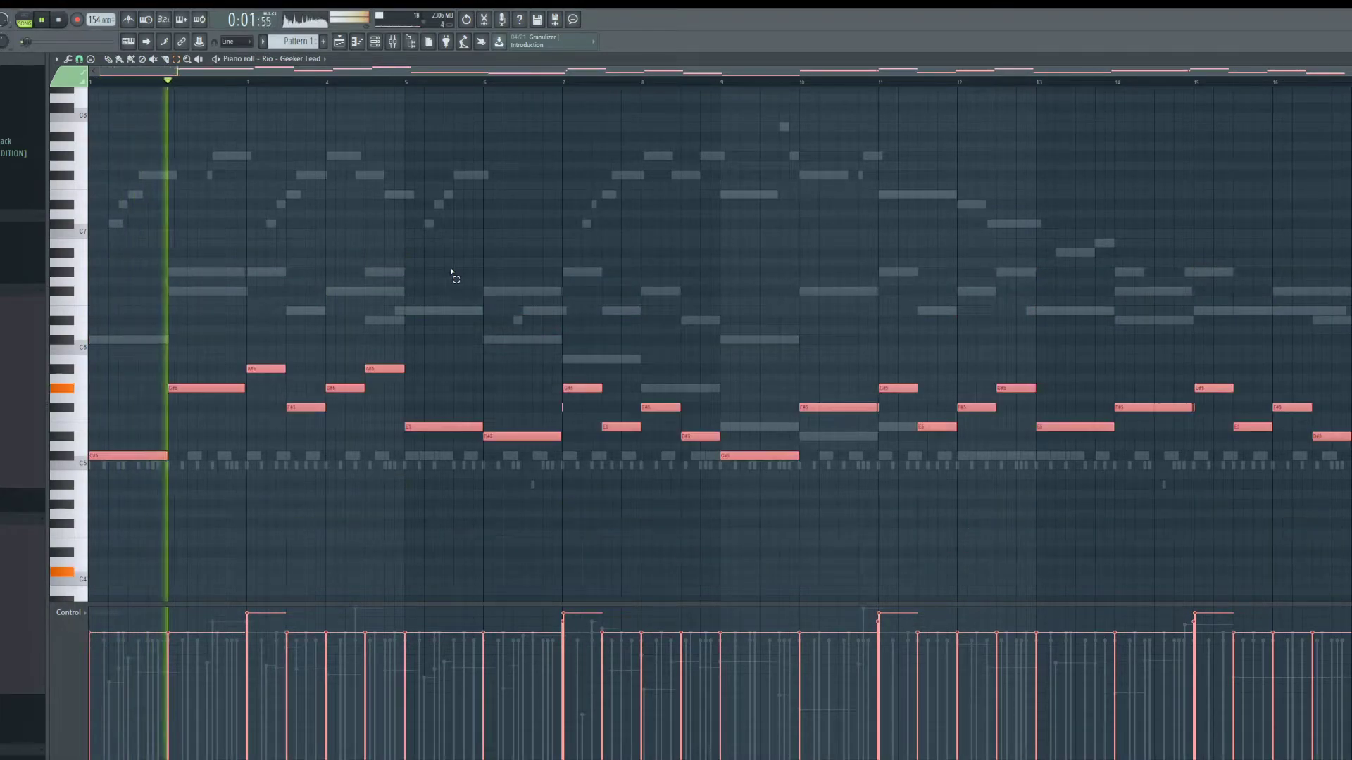
# Step: Replace the Rio - Geeker Lead channel's sound with the Rio - Stealth Lead preset
pyautogui.click(376, 42)
pyautogui.moveTo(21, 542); pyautogui.dragTo(454, 529)
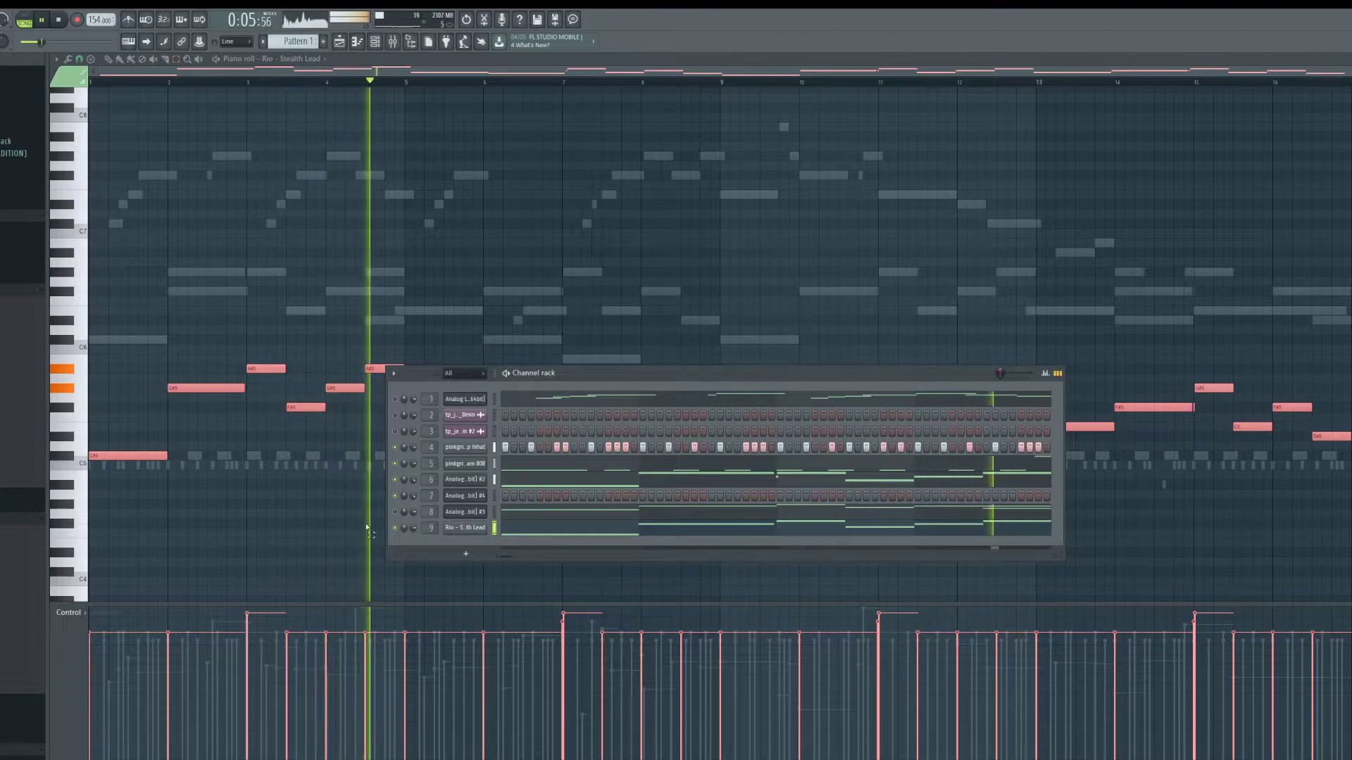
# Step: Add an ElectraX instrument channel below the Rio lead and paste the copied lead notes into it
pyautogui.click(465, 552)
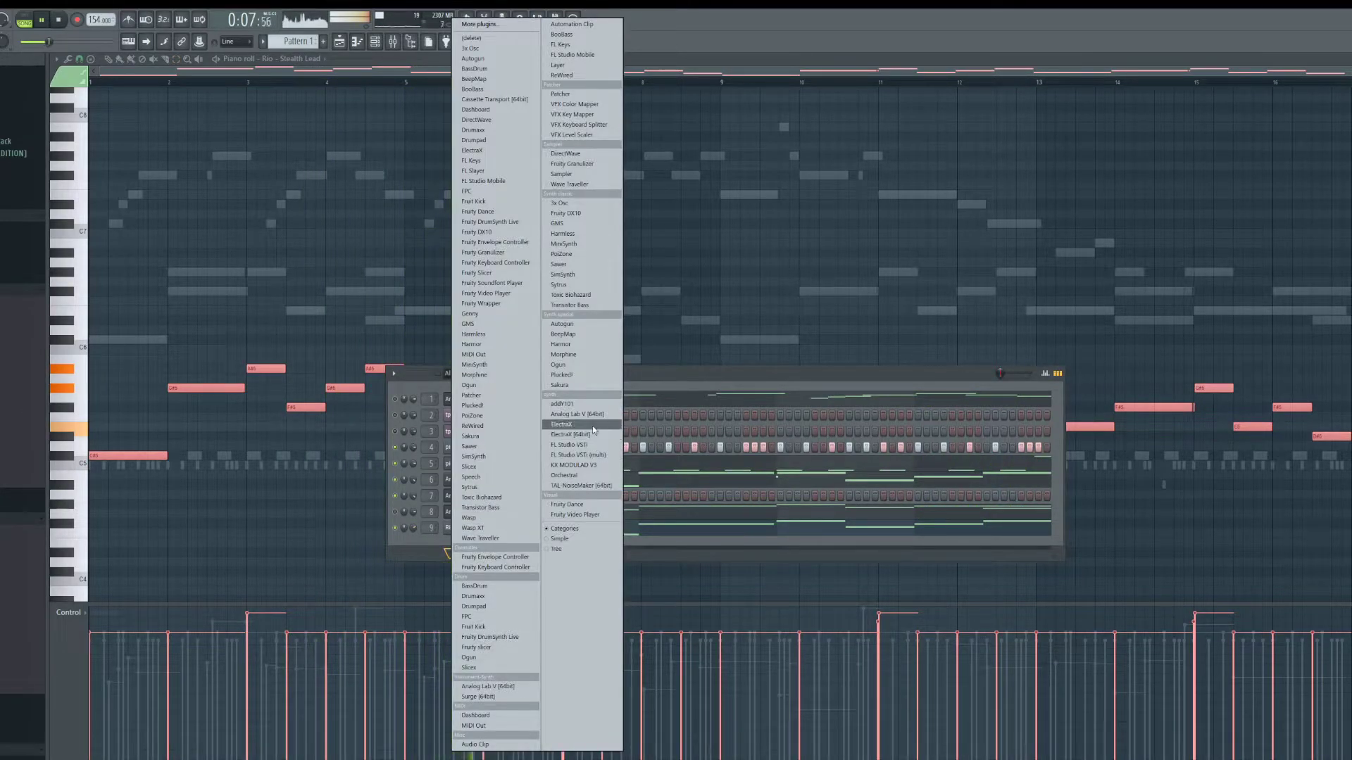
pyautogui.click(567, 424)
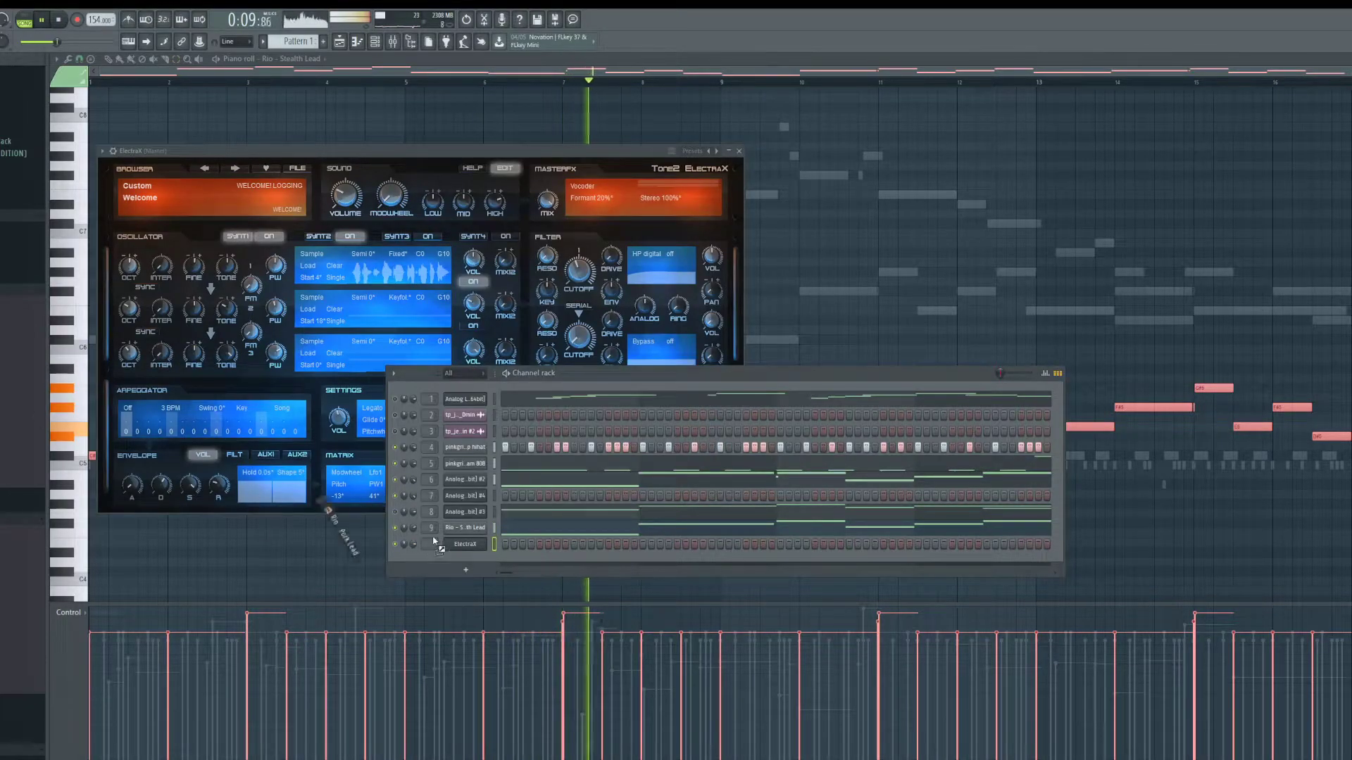
pyautogui.rightClick(467, 550)
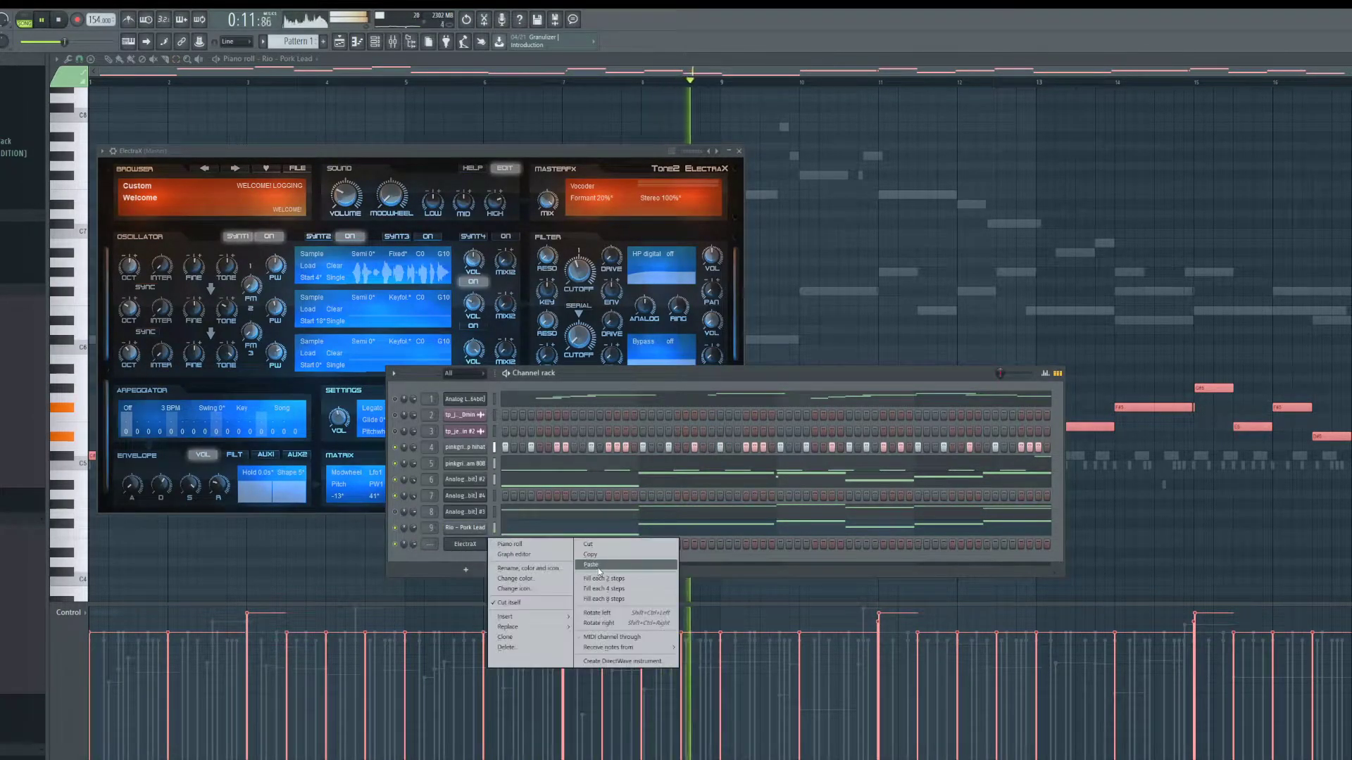
pyautogui.click(590, 566)
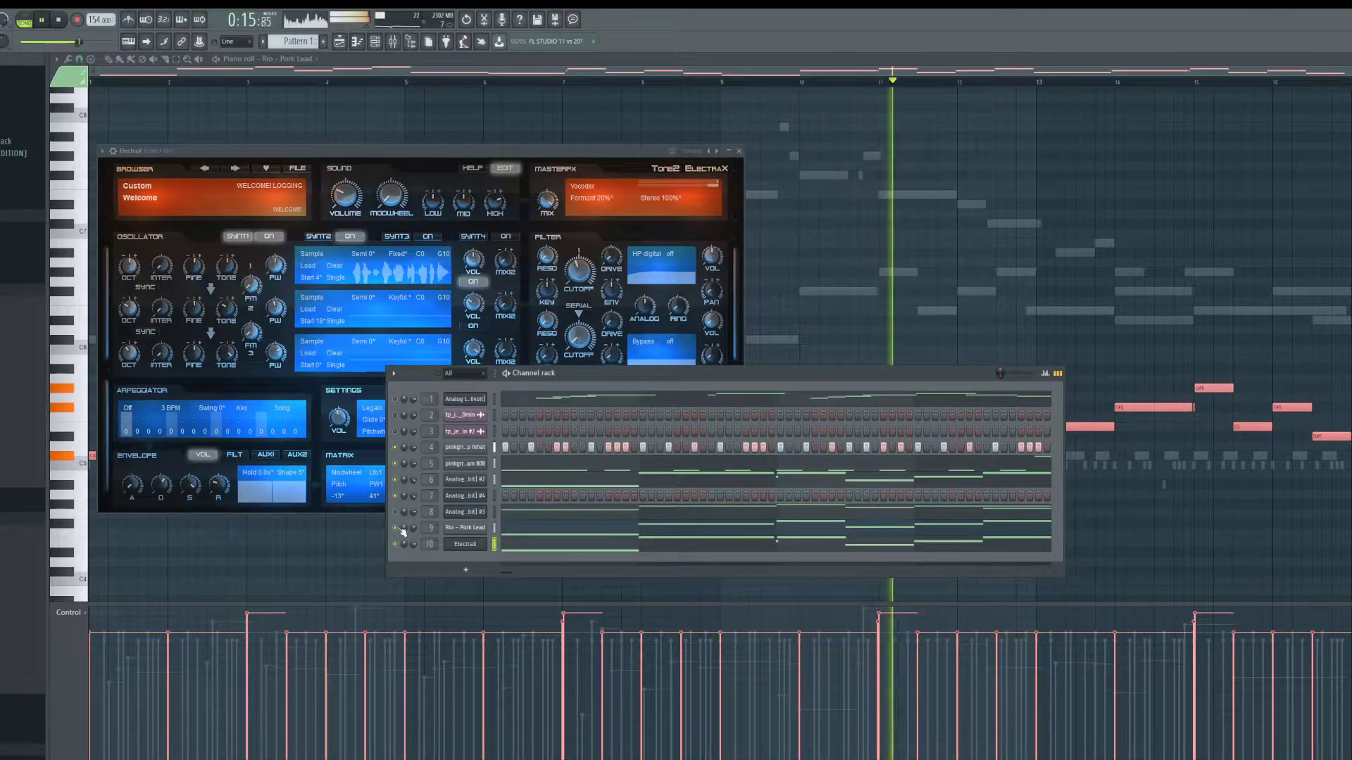
# Step: Load the Fantasy Sounds XP bank in ElectraX and switch from AR - Clone to AR - Deep Voice
pyautogui.click(173, 215)
pyautogui.click(338, 298)
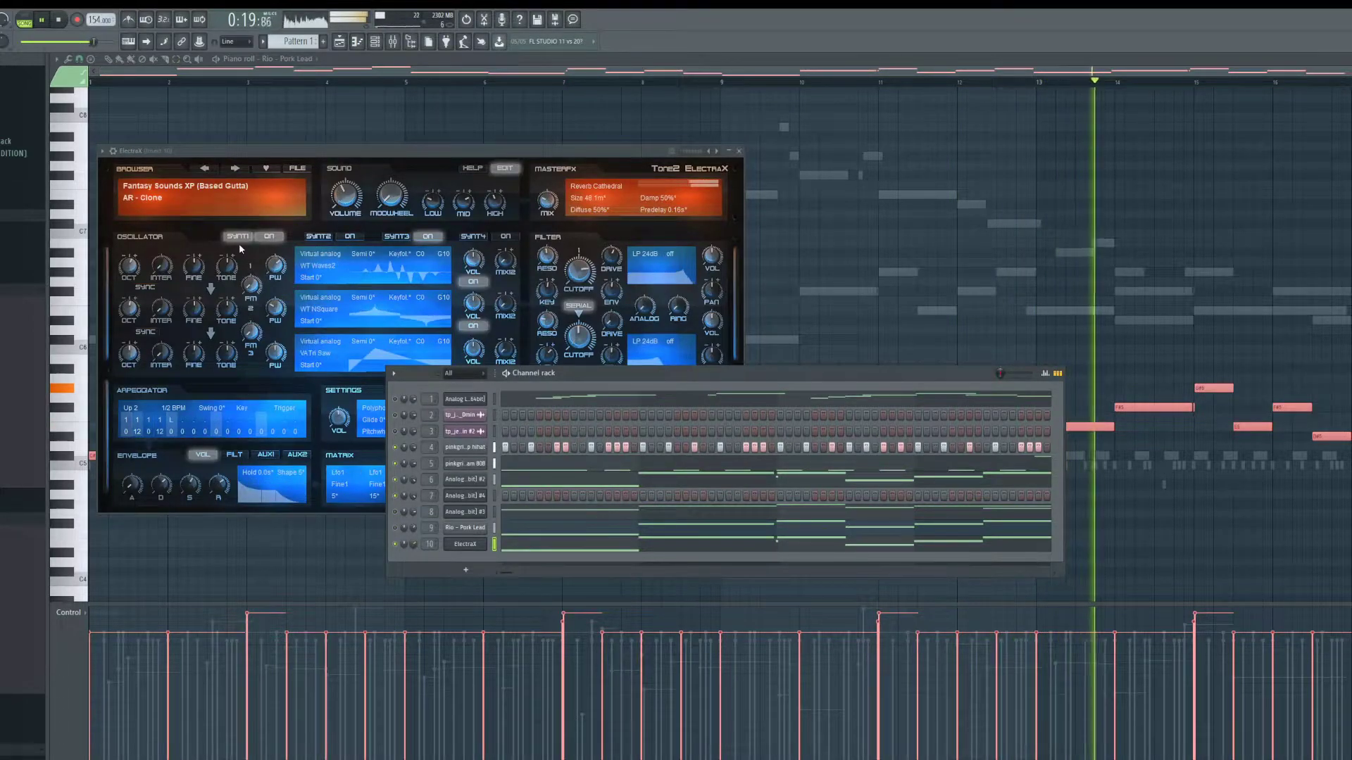
pyautogui.click(234, 171)
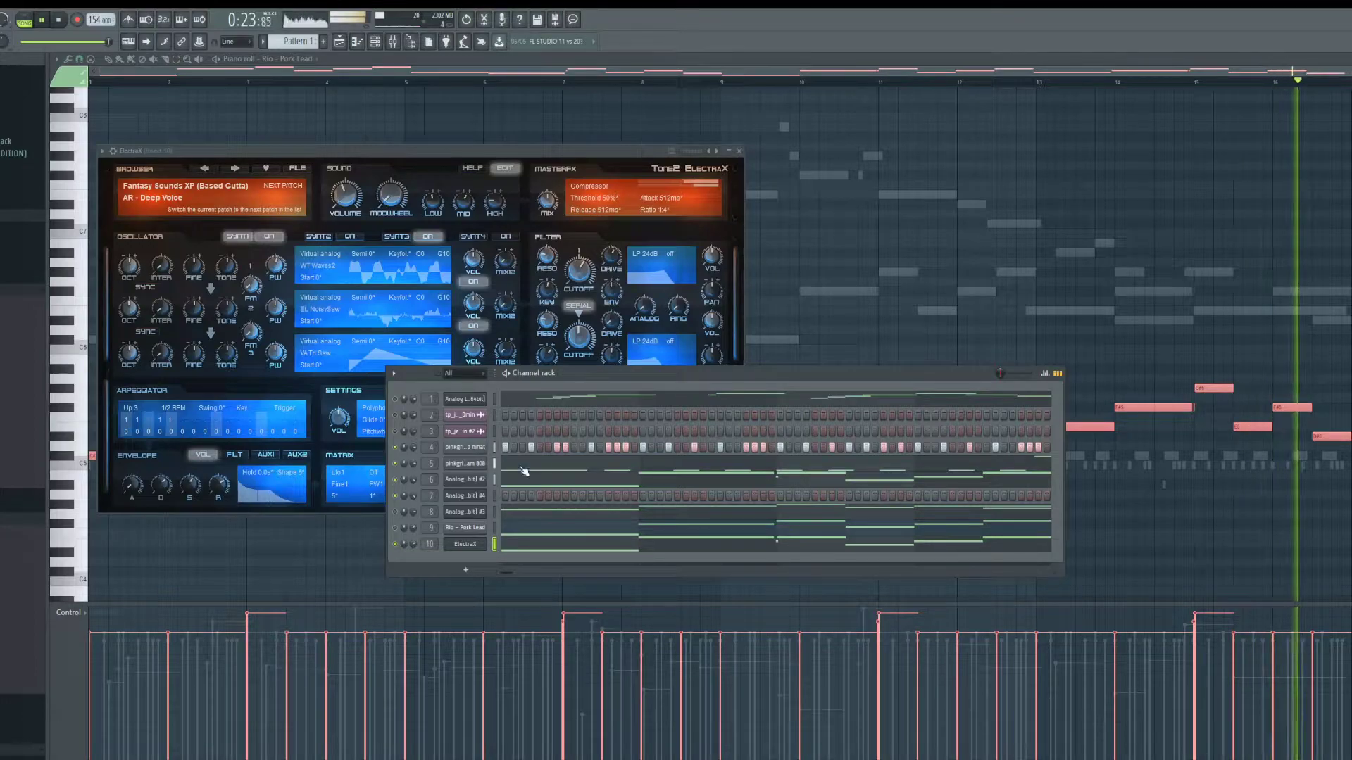
# Step: Try all ElectraX notes one octave higher in playback and move them back down an octave
pyautogui.click(531, 546)
pyautogui.hotkey('ctrl', 'a')
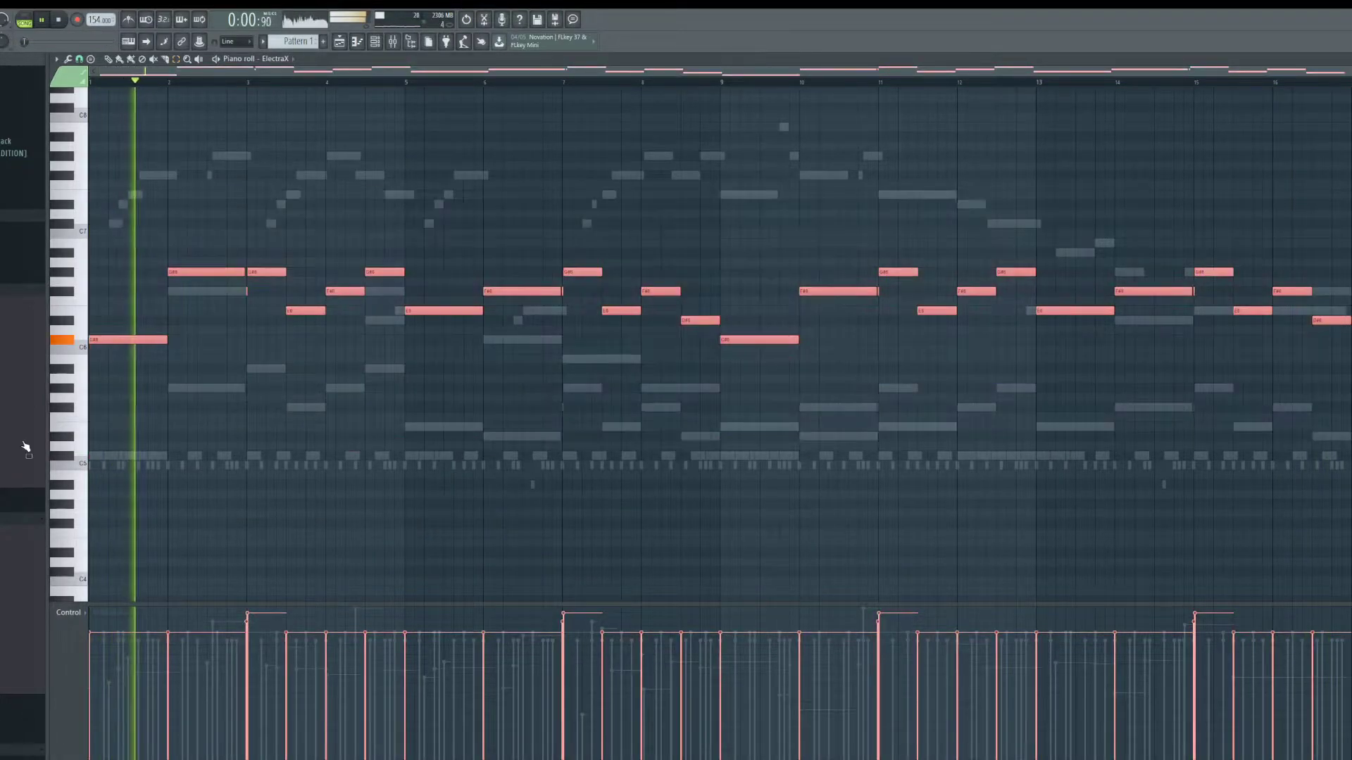
pyautogui.hotkey('ctrl', 'Up')
pyautogui.press('space')
pyautogui.press('space')
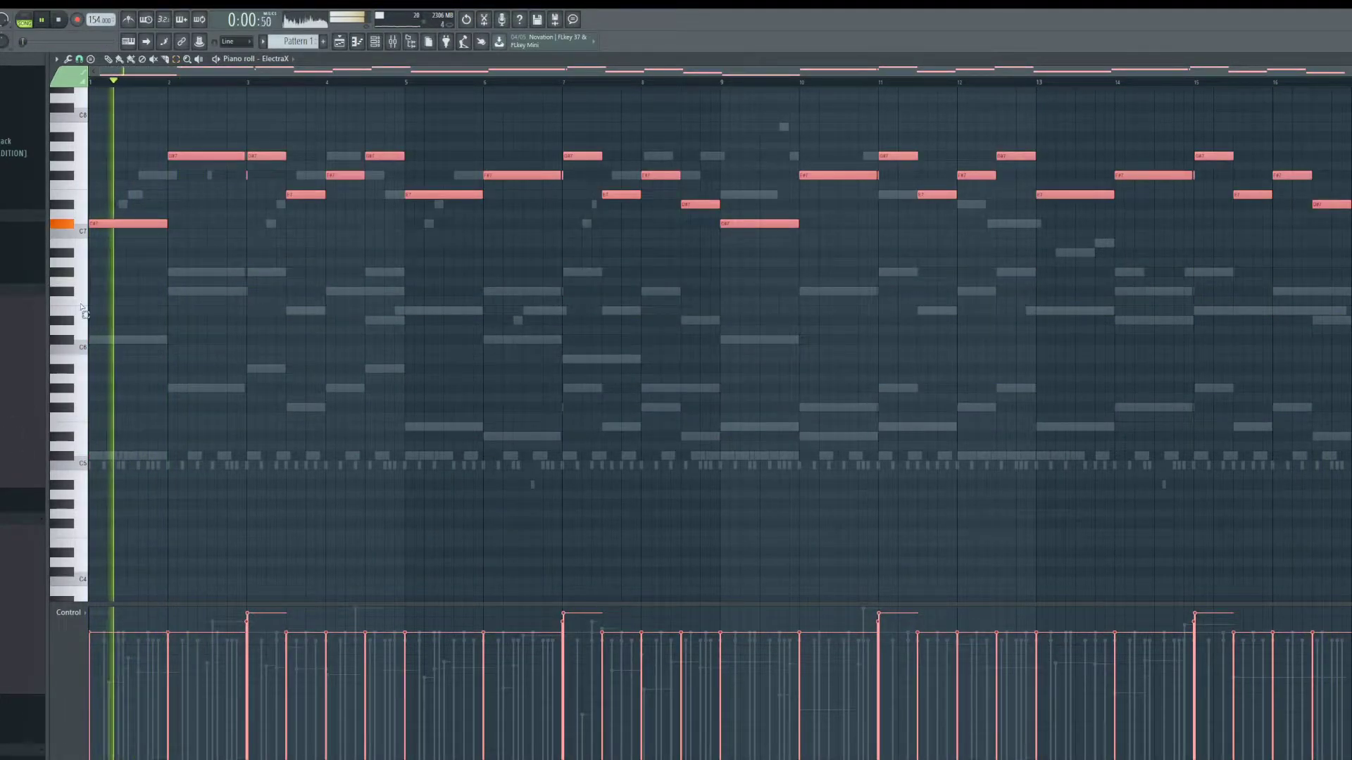
pyautogui.press('F6')
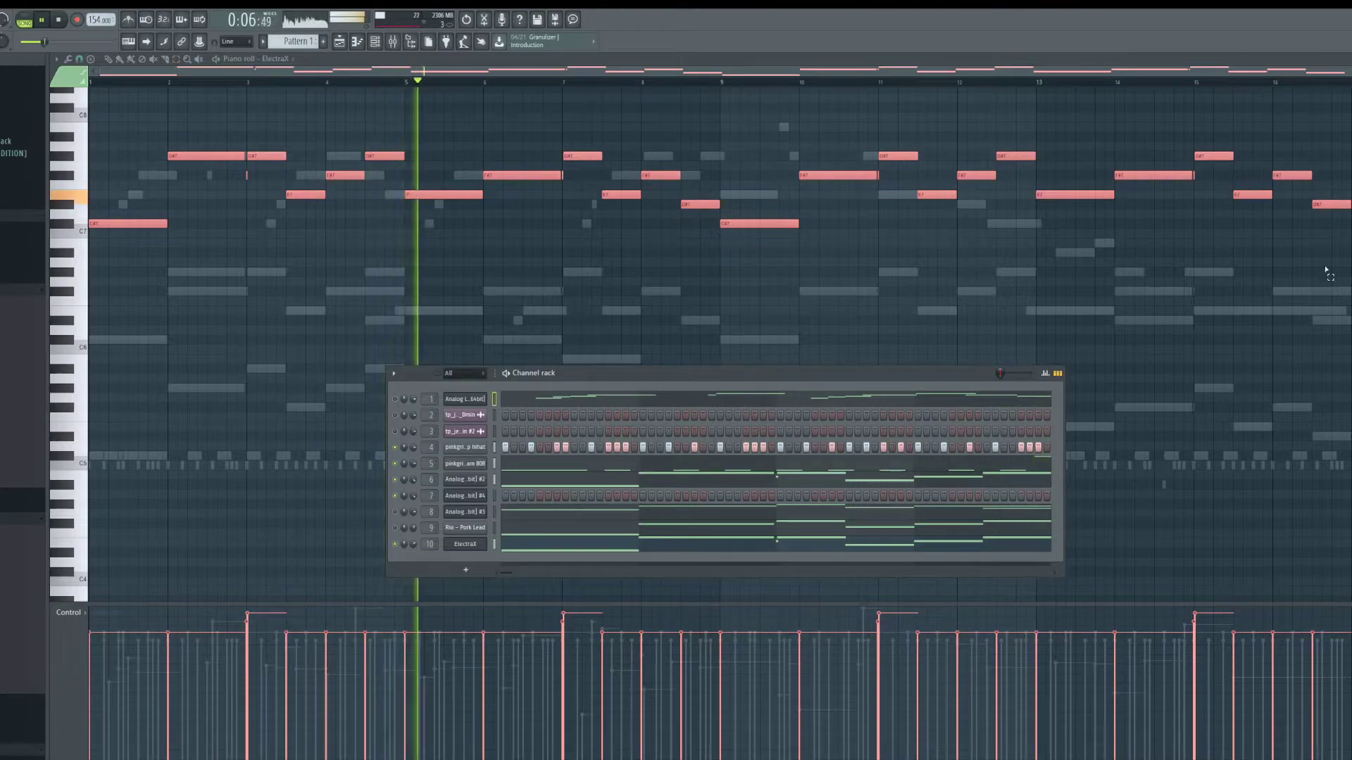
pyautogui.moveTo(1350, 103); pyautogui.dragTo(86, 400)
pyautogui.hotkey('ctrl', 'Down')
# Step: Reopen ElectraX and audition its arpeggio presets from AR - Dream through AR - FM Pluck, AR - How About It, AR - SpaceArp, AR - Tetris and AR - Whisperer
pyautogui.click(375, 42)
pyautogui.rightClick(461, 545)
pyautogui.click(459, 547)
pyautogui.click(459, 545)
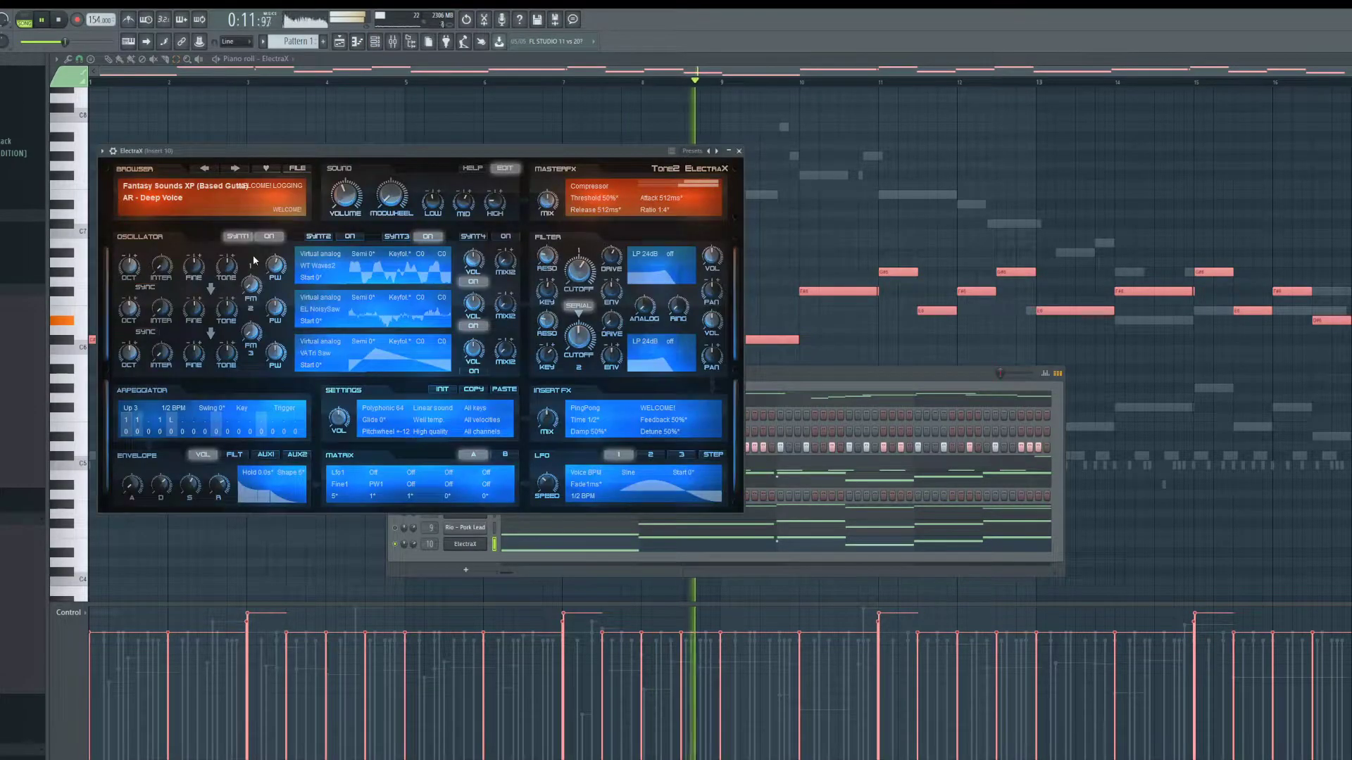
pyautogui.click(220, 171)
pyautogui.click(152, 197)
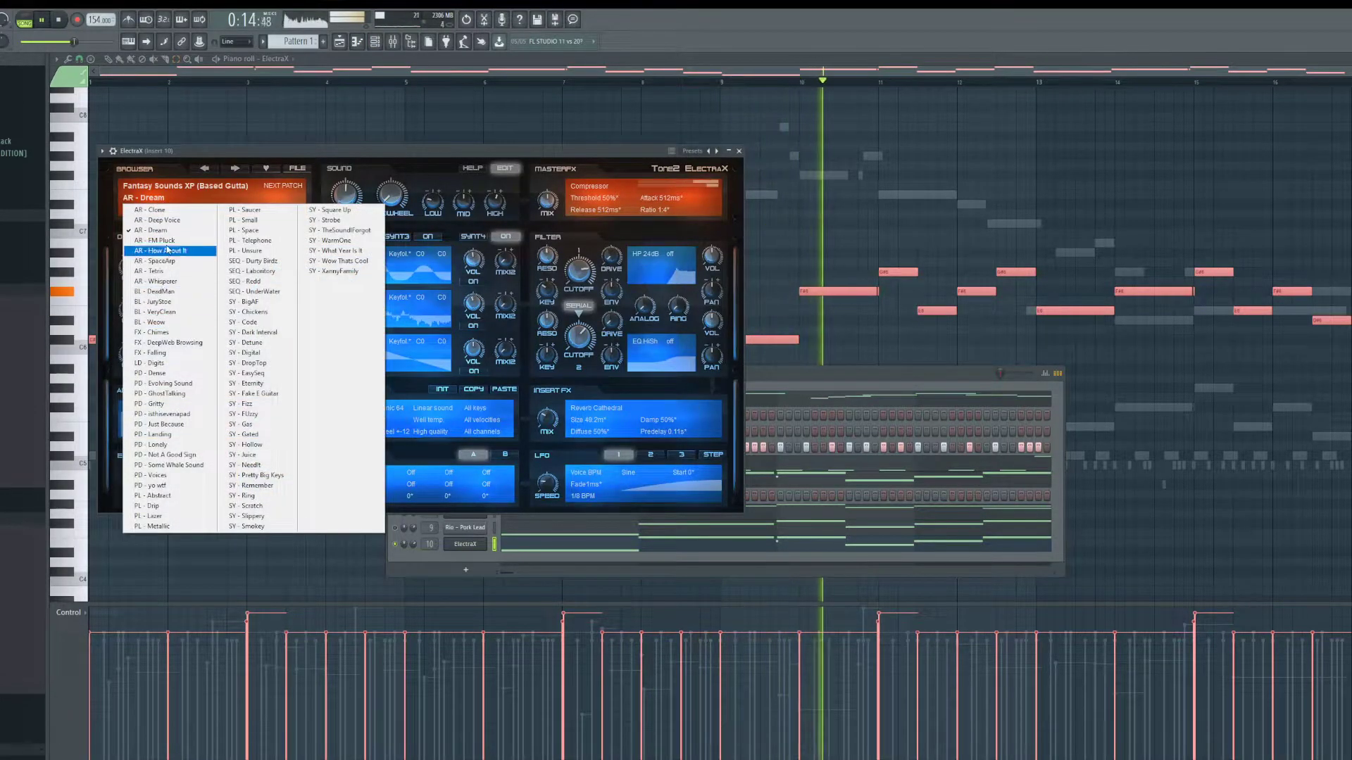
pyautogui.click(234, 171)
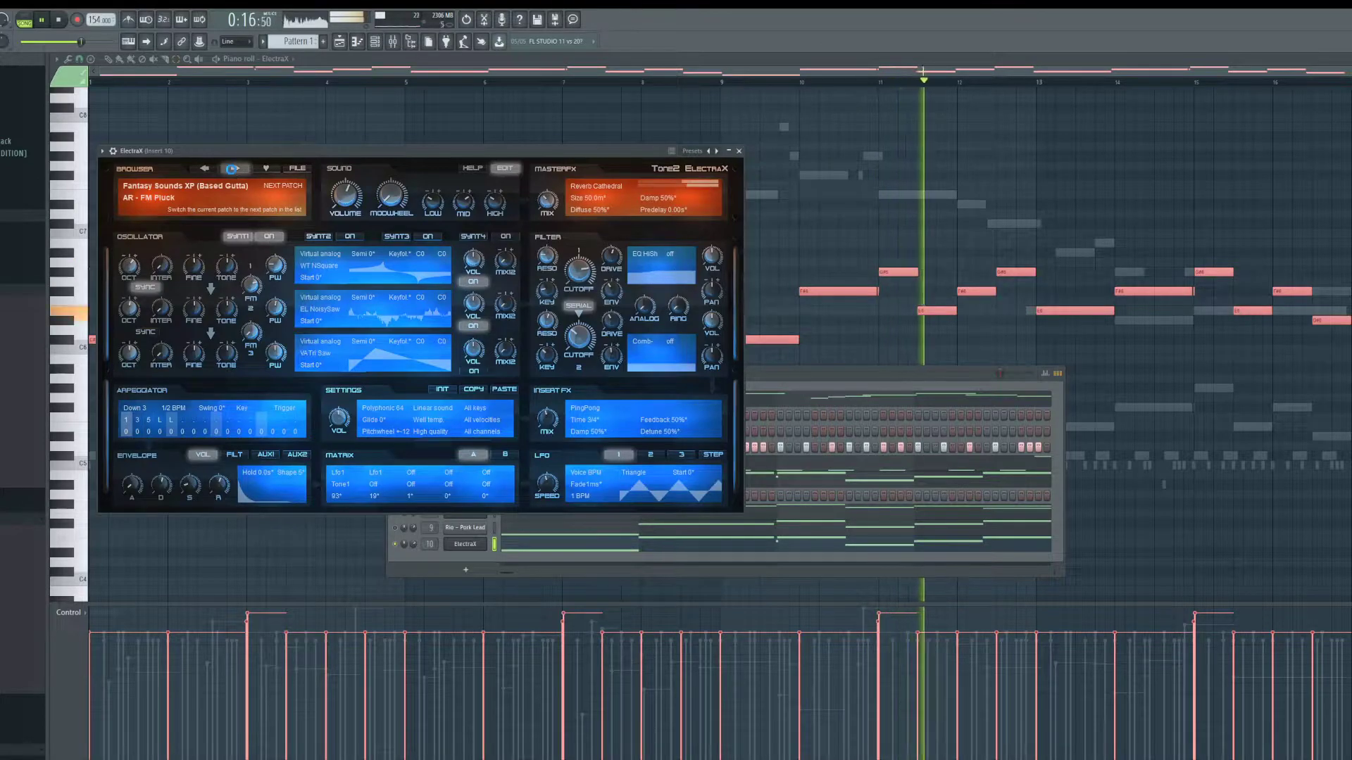
pyautogui.click(233, 171)
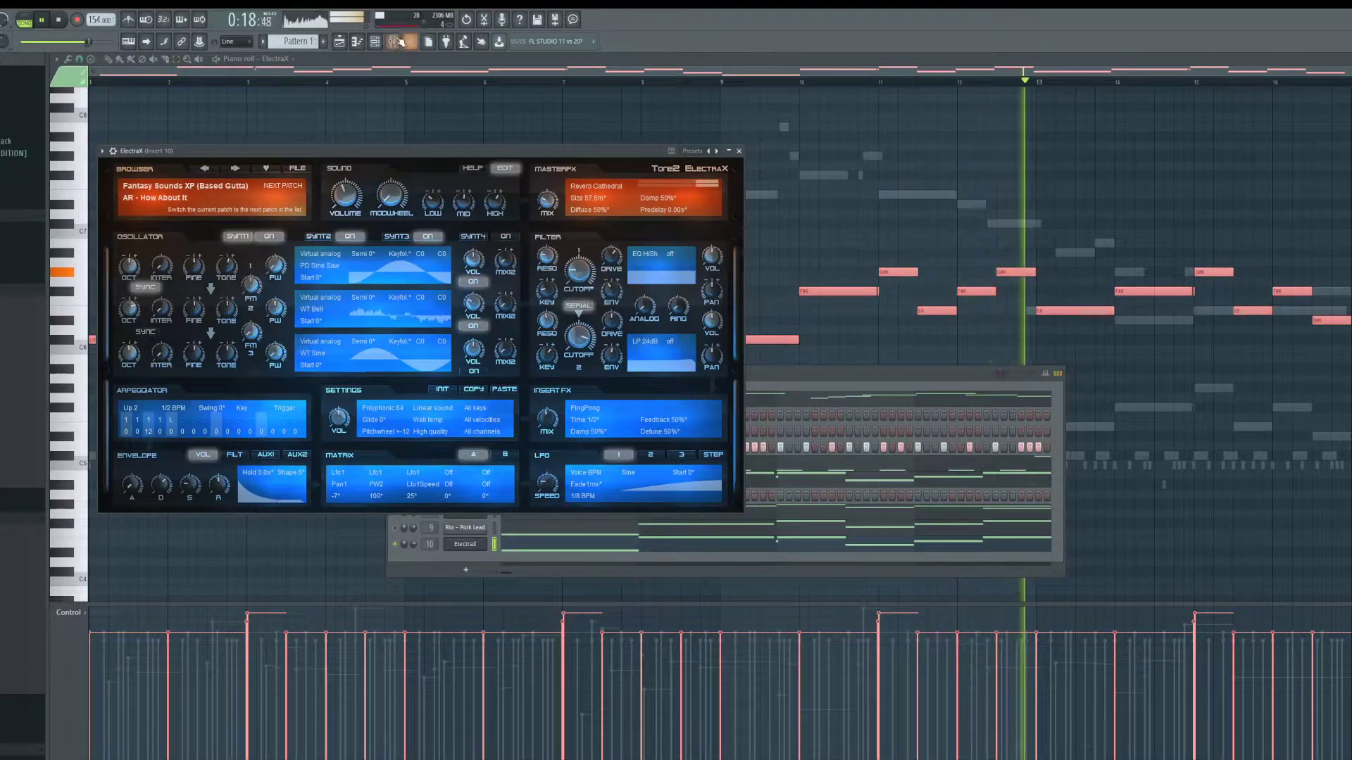
pyautogui.click(239, 169)
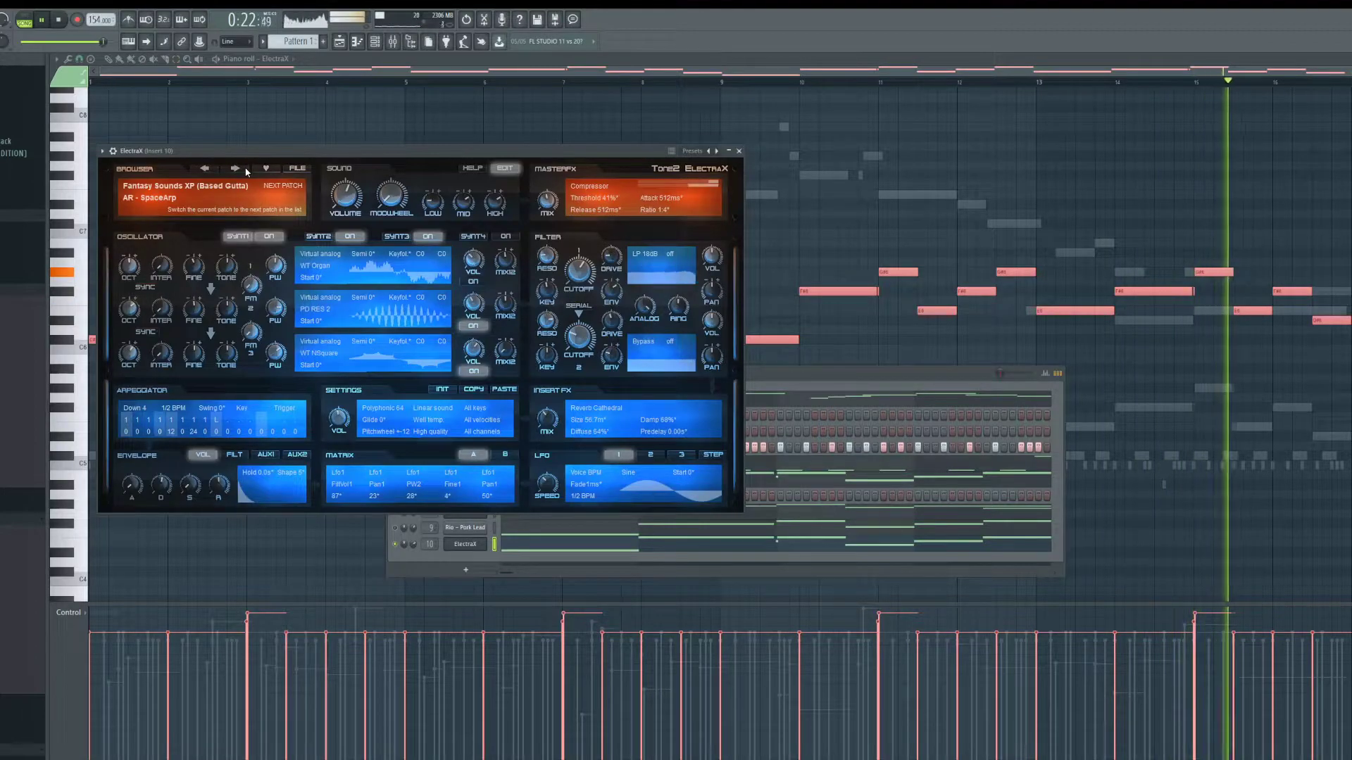
pyautogui.click(244, 167)
pyautogui.click(237, 169)
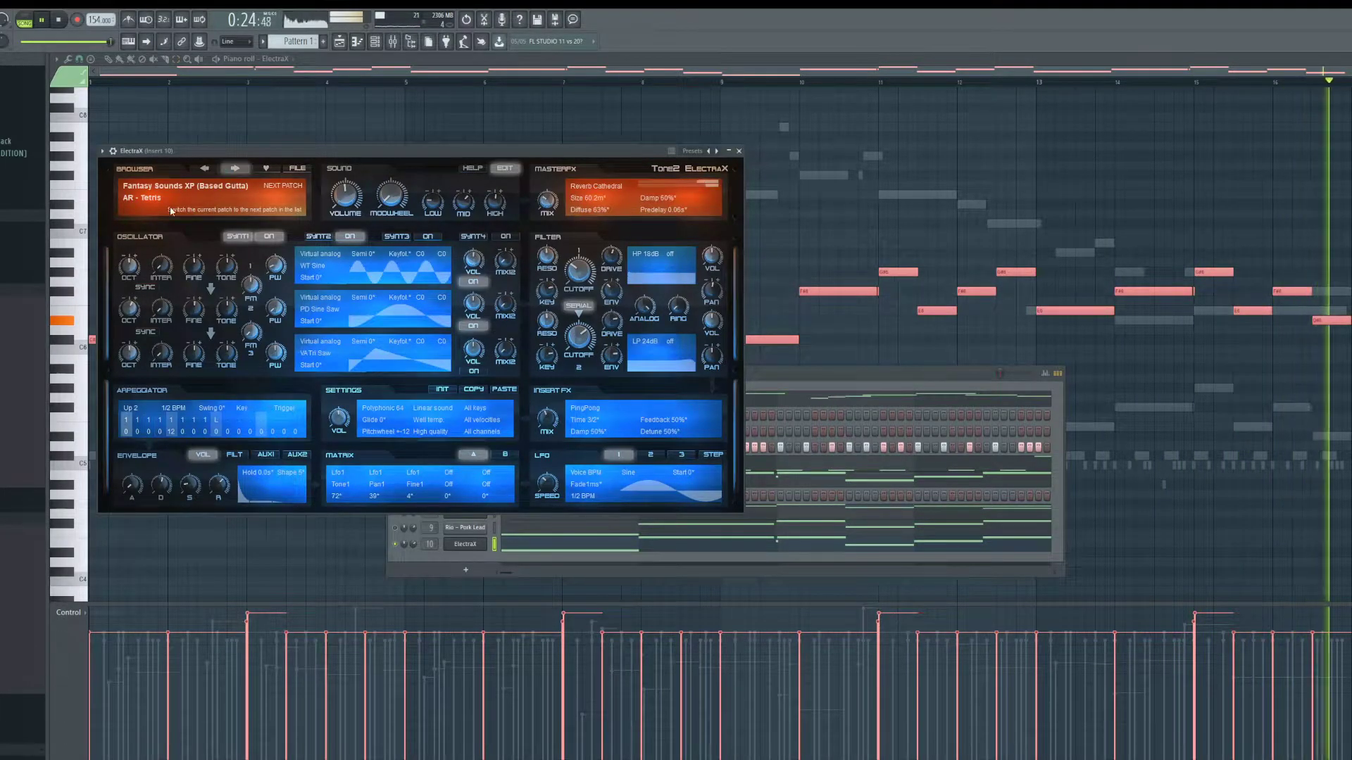
# Step: Audition the last synth presets in the ElectraX bank, including SY - Wow Thats Cool and SY - TheSoundIForgot
pyautogui.click(160, 199)
pyautogui.click(339, 272)
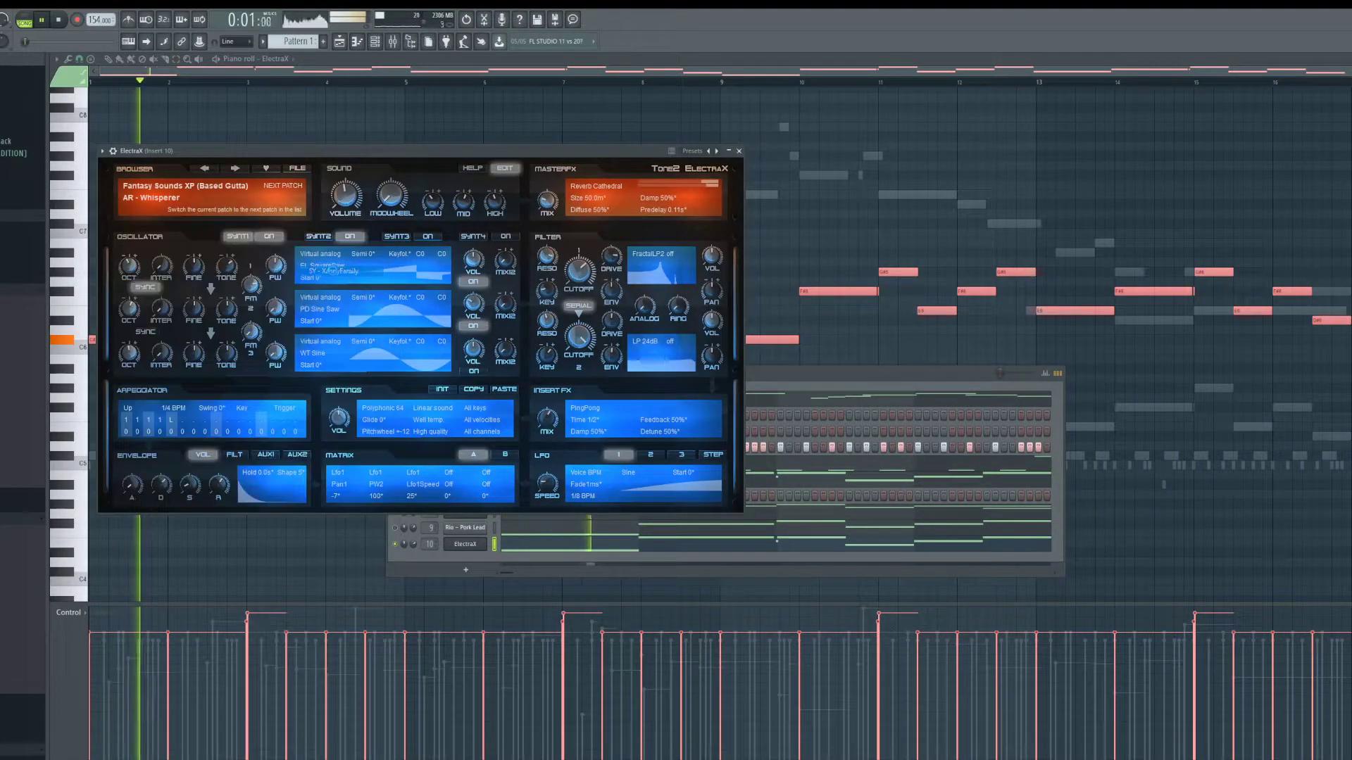
pyautogui.click(205, 169)
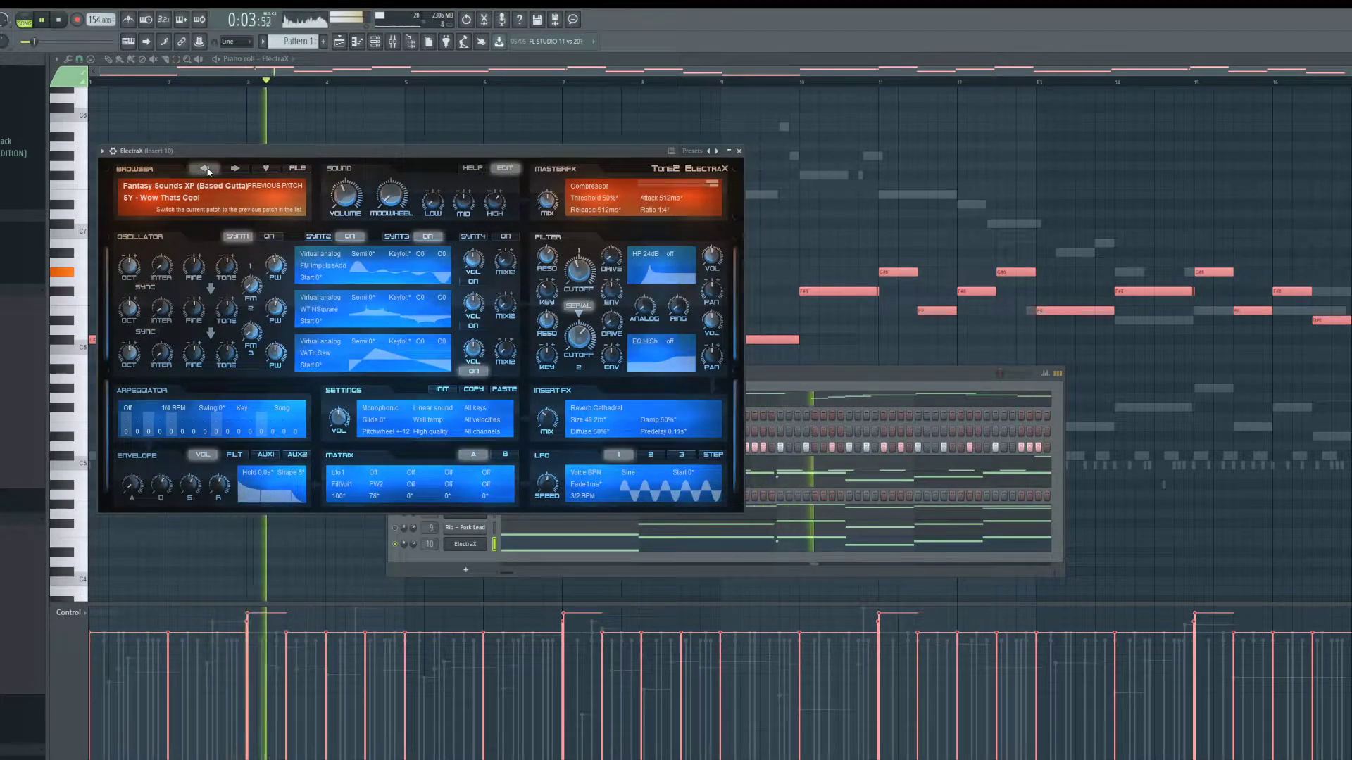
pyautogui.click(205, 169)
pyautogui.click(169, 199)
pyautogui.click(313, 232)
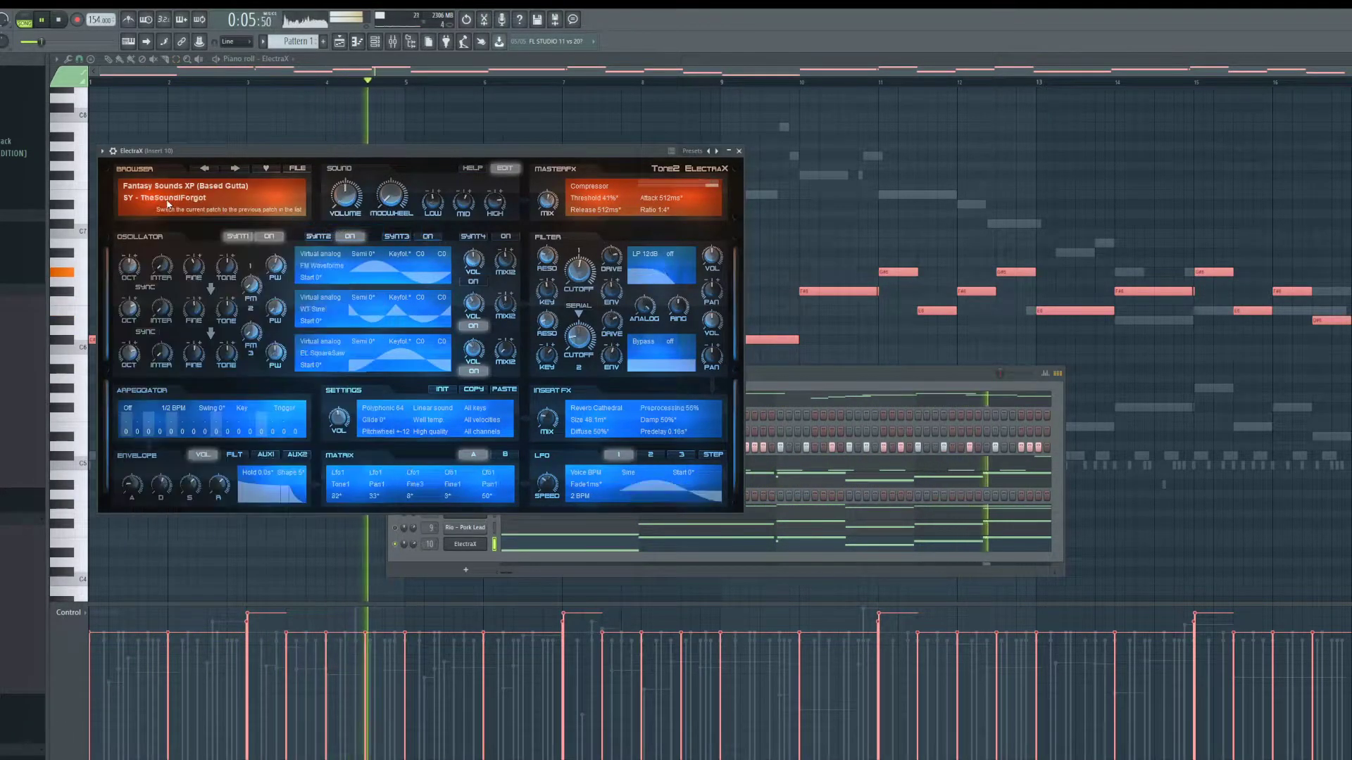
# Step: Audition the SY - Gated, SY - Fizz and SY - EasySeq presets in ElectraX and replay the pattern from the start
pyautogui.click(169, 197)
pyautogui.click(259, 435)
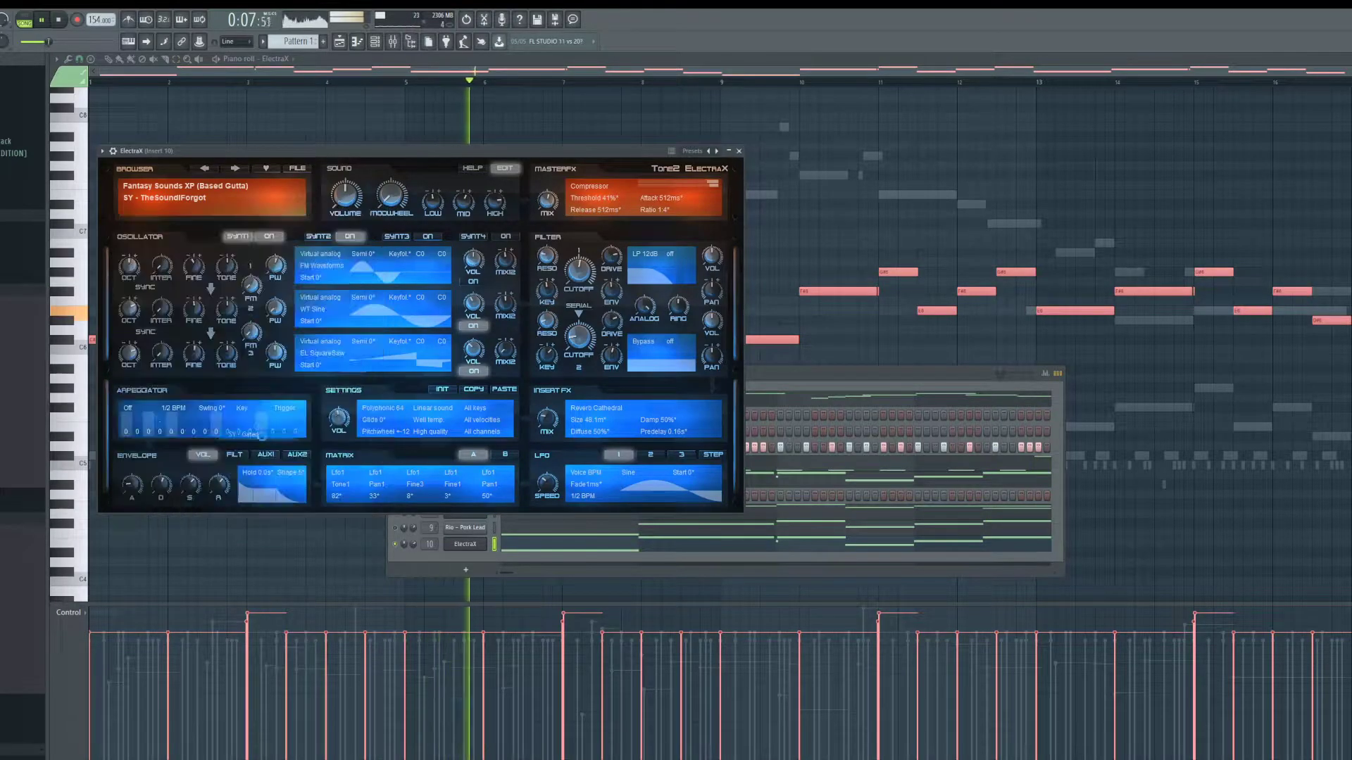
pyautogui.click(203, 198)
pyautogui.click(269, 402)
pyautogui.click(150, 205)
pyautogui.click(252, 373)
pyautogui.click(169, 198)
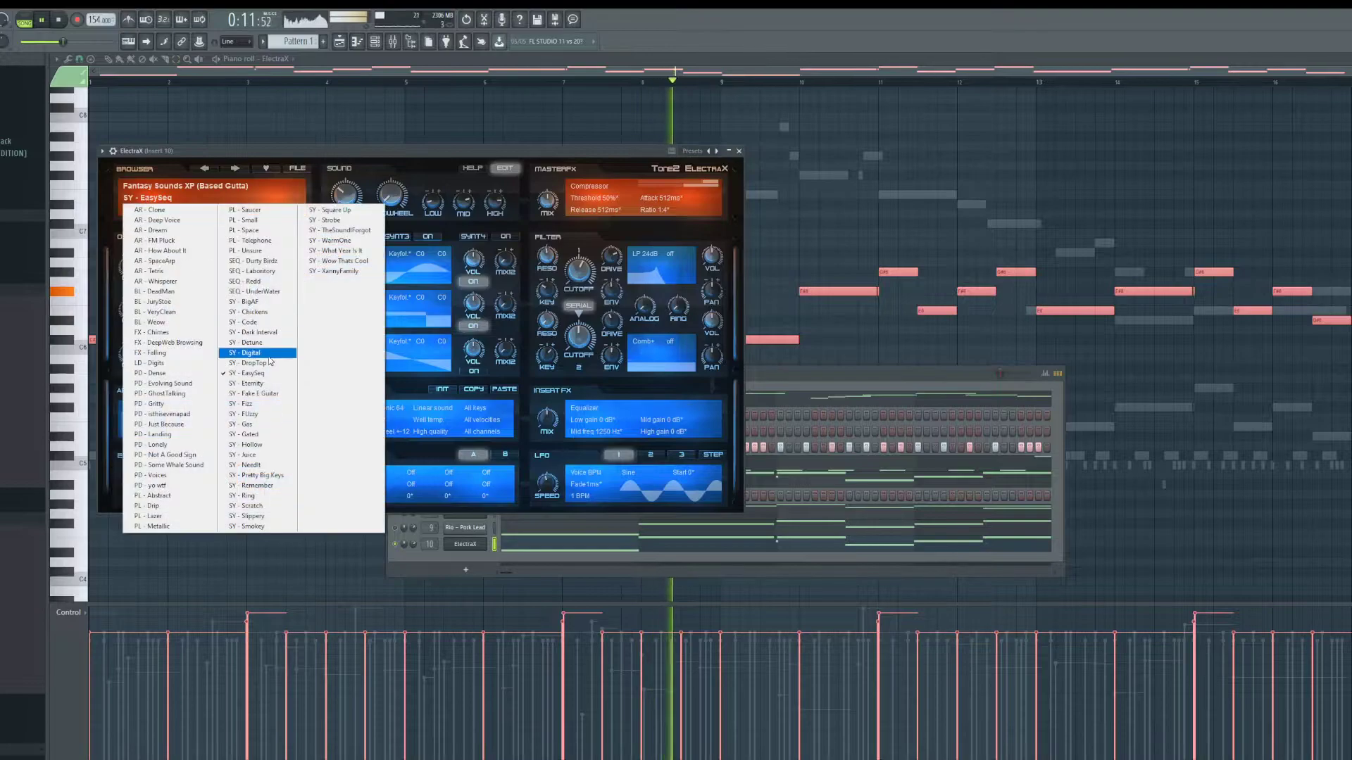
pyautogui.click(348, 168)
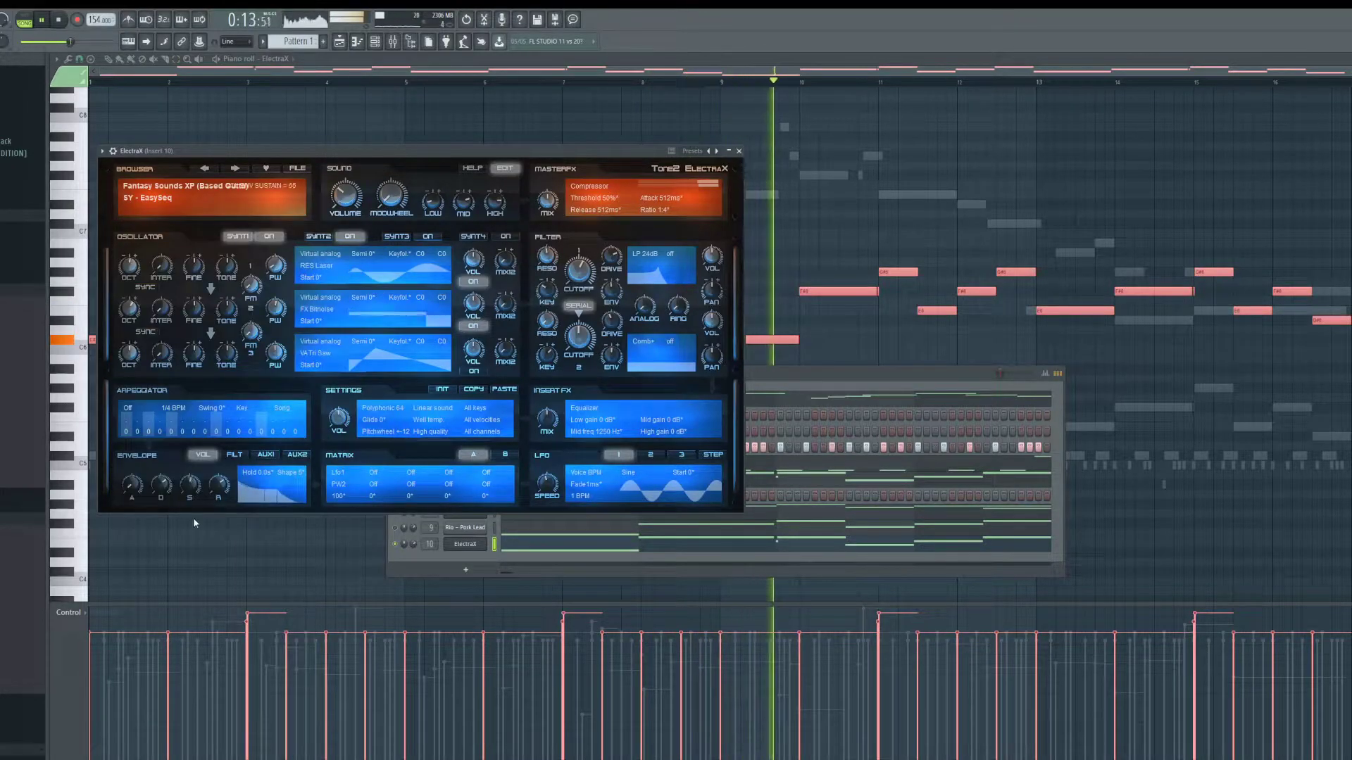
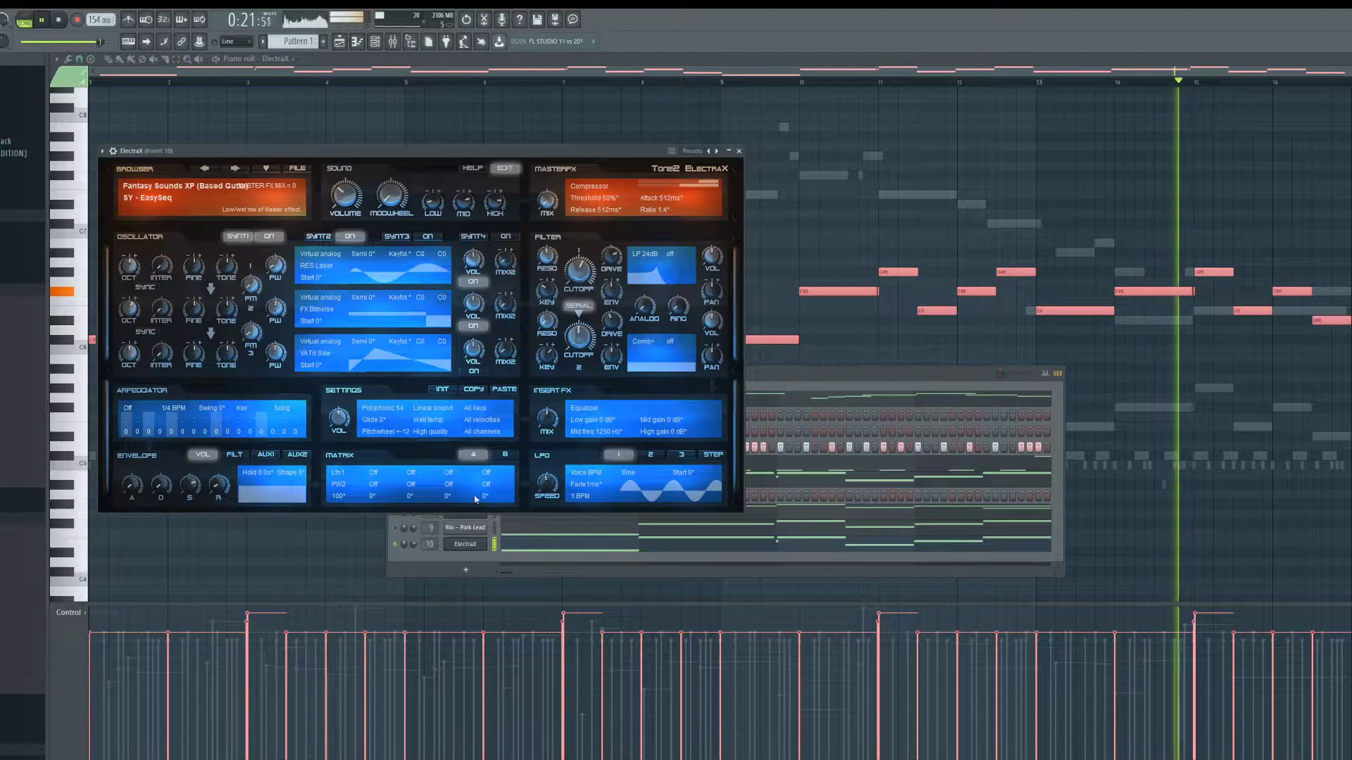
pyautogui.click(788, 377)
pyautogui.press('space')
pyautogui.press('space')
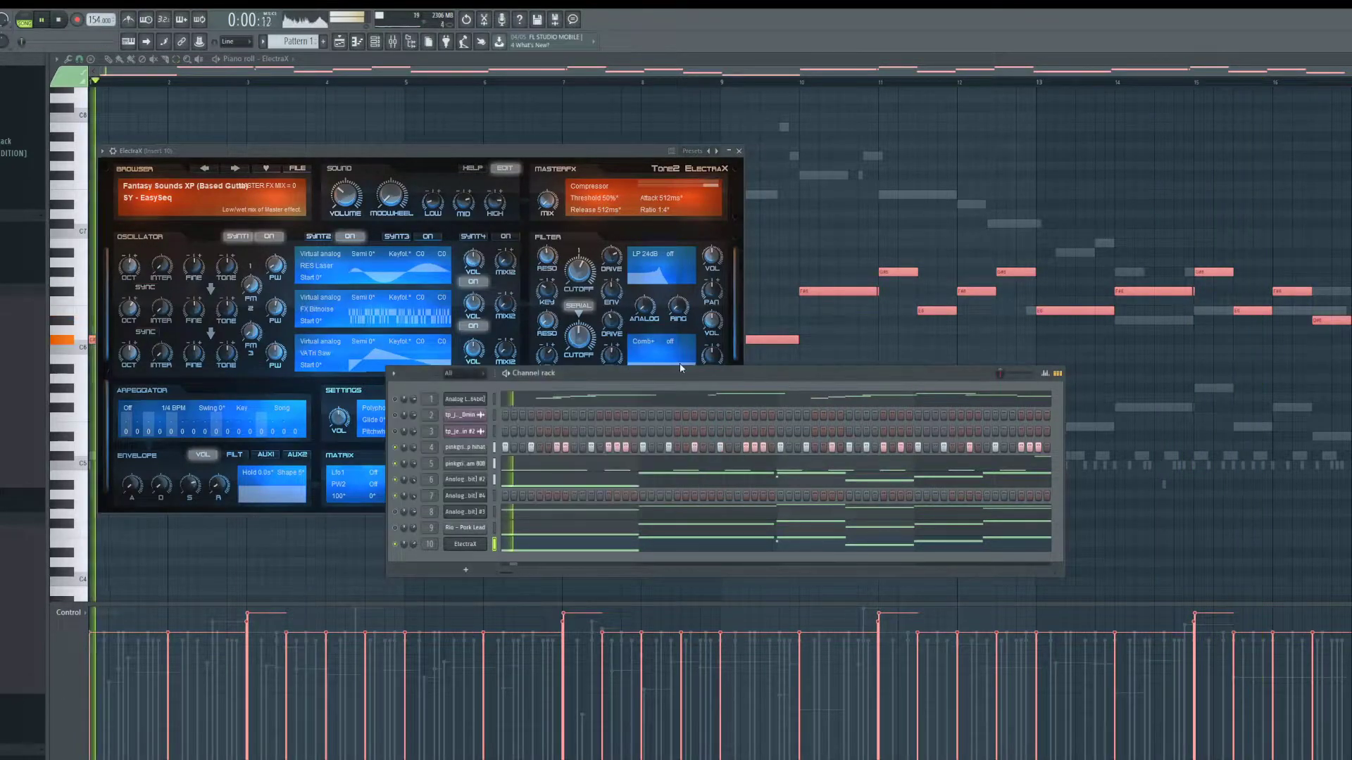
# Step: Step back through the ElectraX synth presets SY - Detune, SY - Dark Interval and SY - Code, returning to SY - Dark Interval
pyautogui.click(203, 169)
pyautogui.moveTo(233, 155); pyautogui.dragTo(262, 173)
pyautogui.click(231, 162)
pyautogui.press('space')
pyautogui.press('space')
pyautogui.click(245, 163)
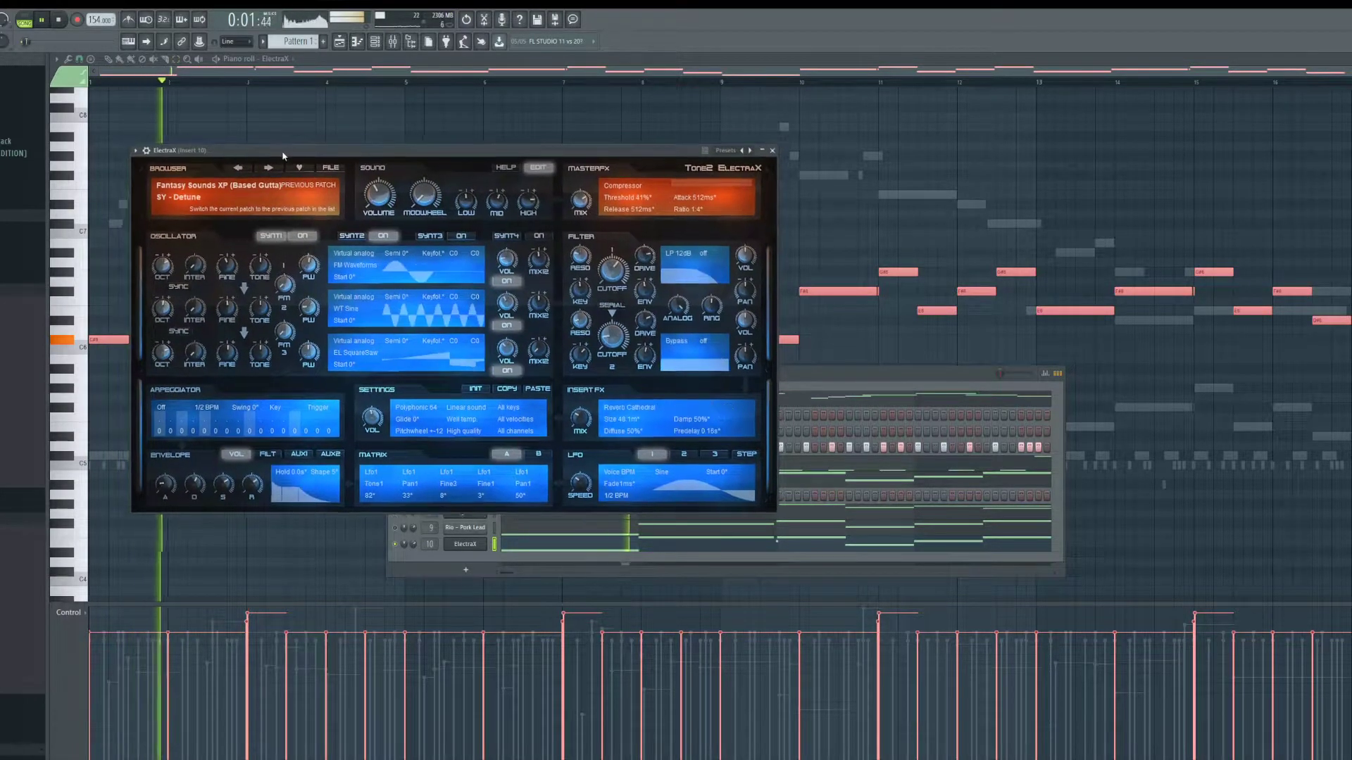
pyautogui.click(243, 169)
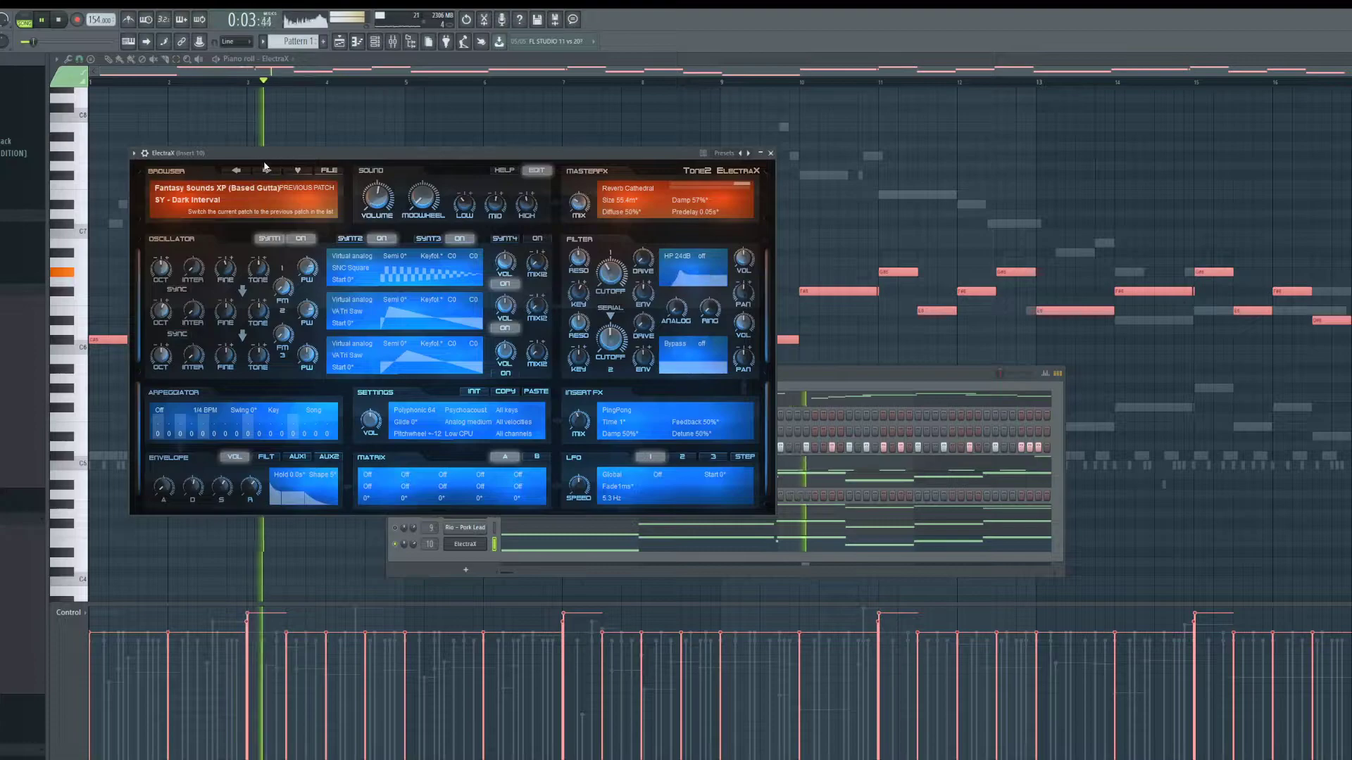
pyautogui.click(236, 170)
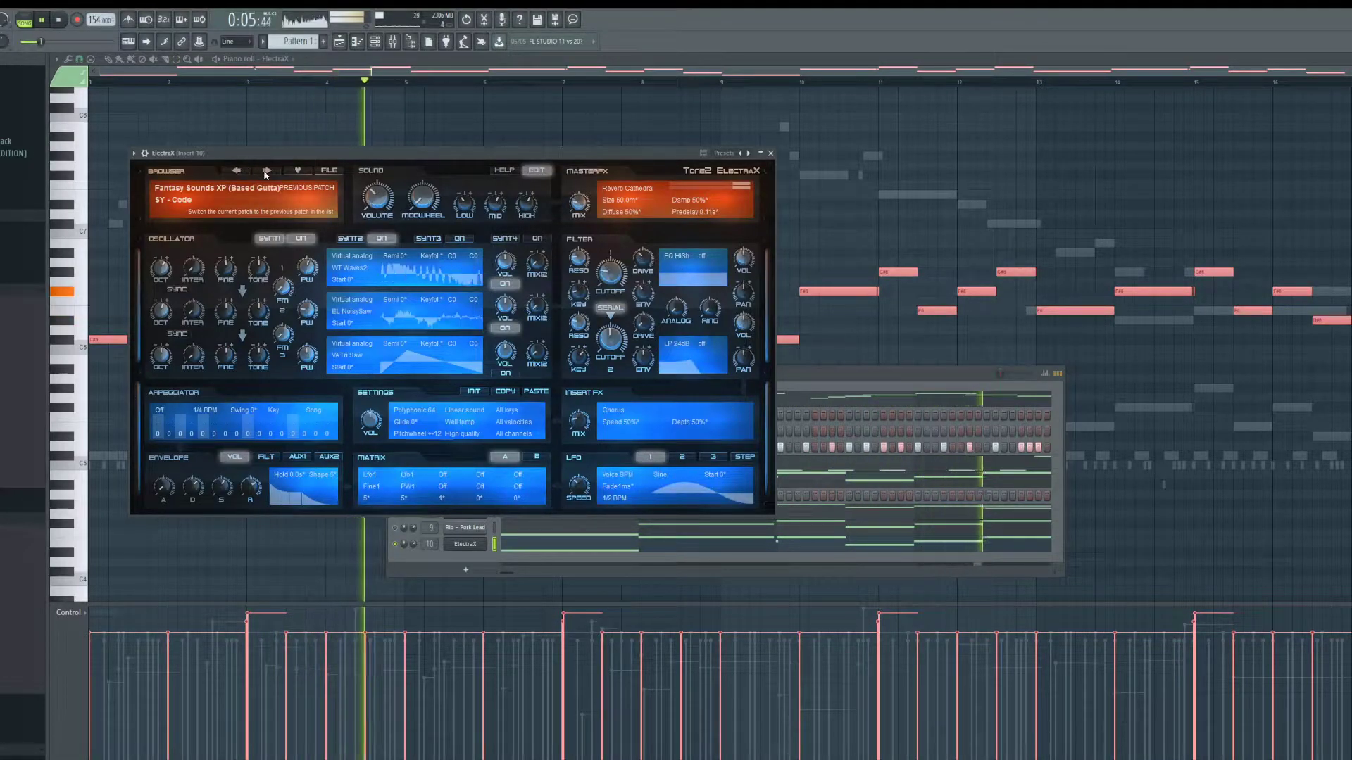
pyautogui.click(241, 171)
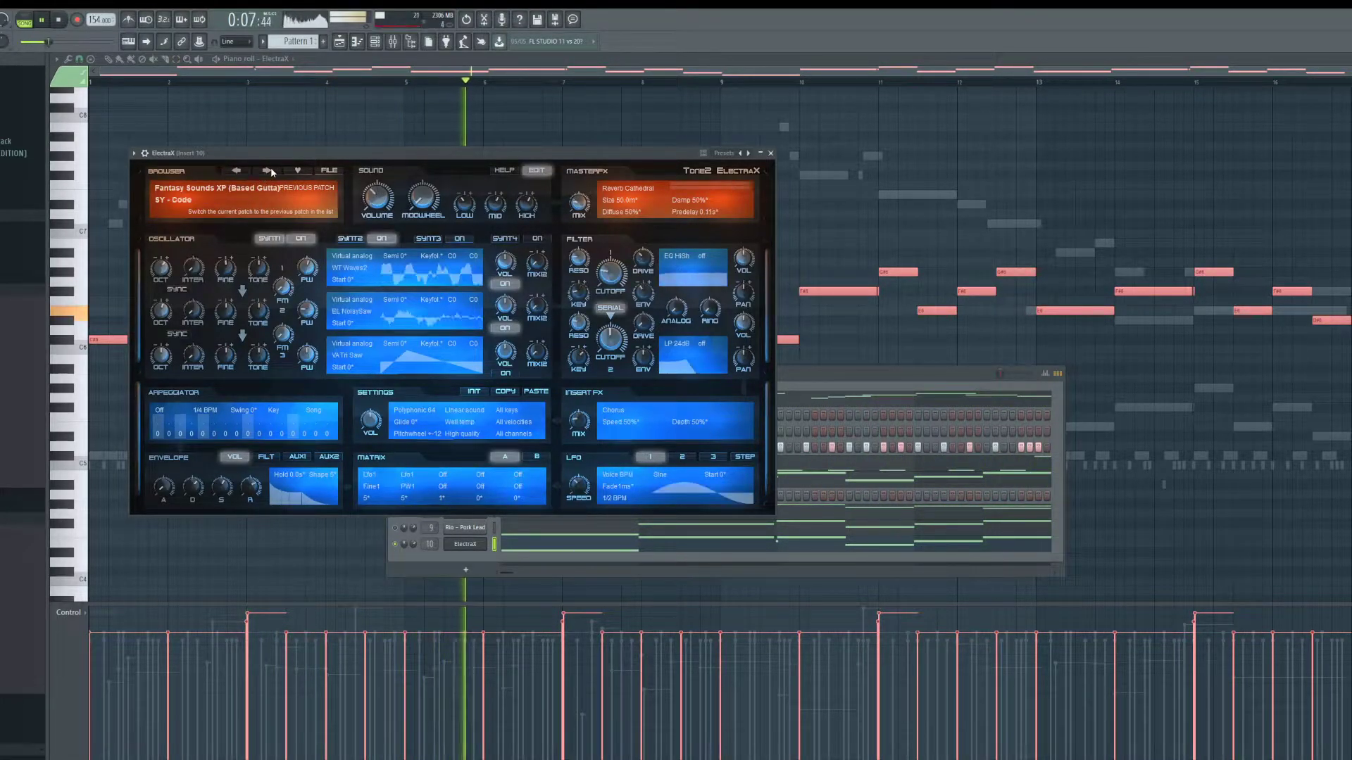
pyautogui.click(270, 170)
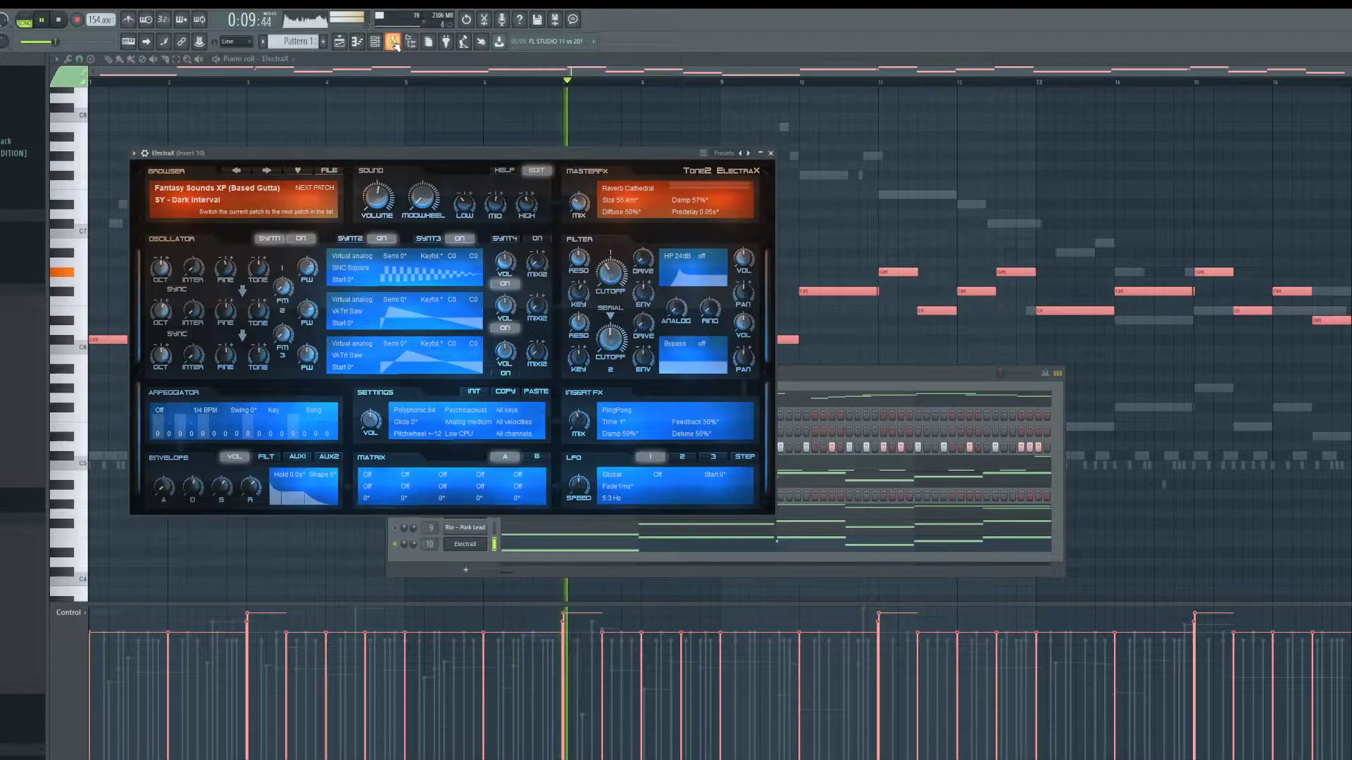
# Step: Load Gross Beat into the last effect slot of mixer insert 10, the ElectraX track
pyautogui.click(392, 42)
pyautogui.click(1000, 297)
pyautogui.moveTo(1000, 311)
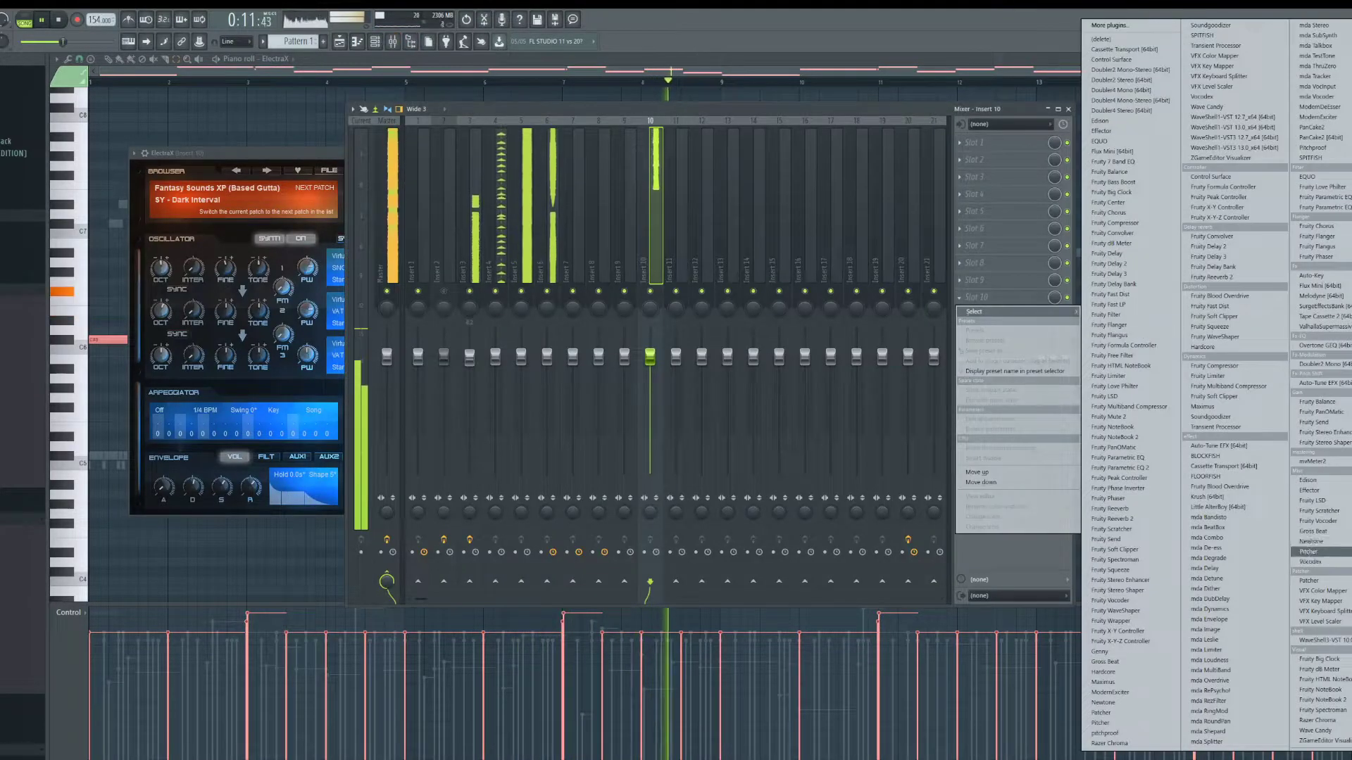
pyautogui.click(1309, 532)
# Step: Load the Momentary preset in Gross Beat, choose the 1/2 Speed time effect and restart playback
pyautogui.click(159, 207)
pyautogui.moveTo(211, 238)
pyautogui.click(300, 261)
pyautogui.press('space')
pyautogui.click(245, 341)
pyautogui.press('space')
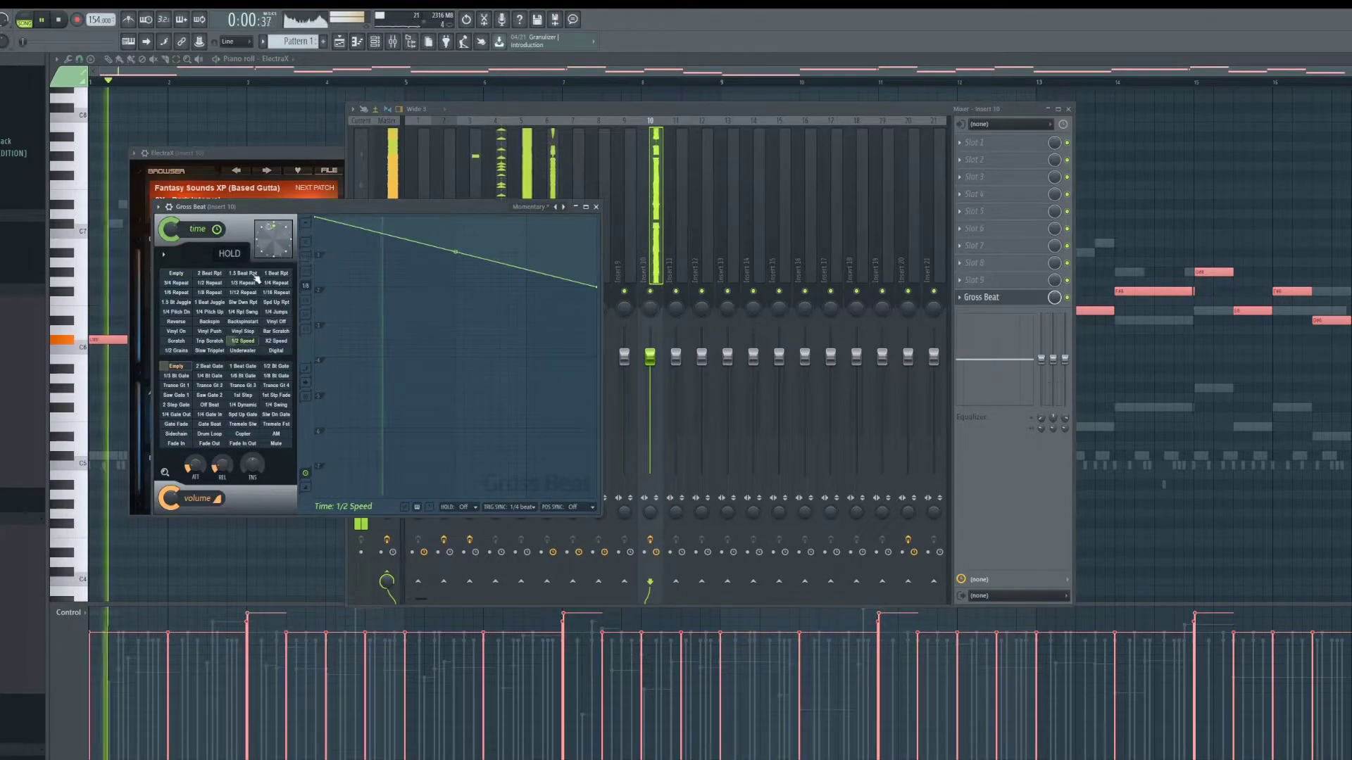
# Step: Switch ElectraX to the SY - Code preset and rearrange the windows with Gross Beat in front of the mixer
pyautogui.moveTo(263, 154); pyautogui.dragTo(260, 157)
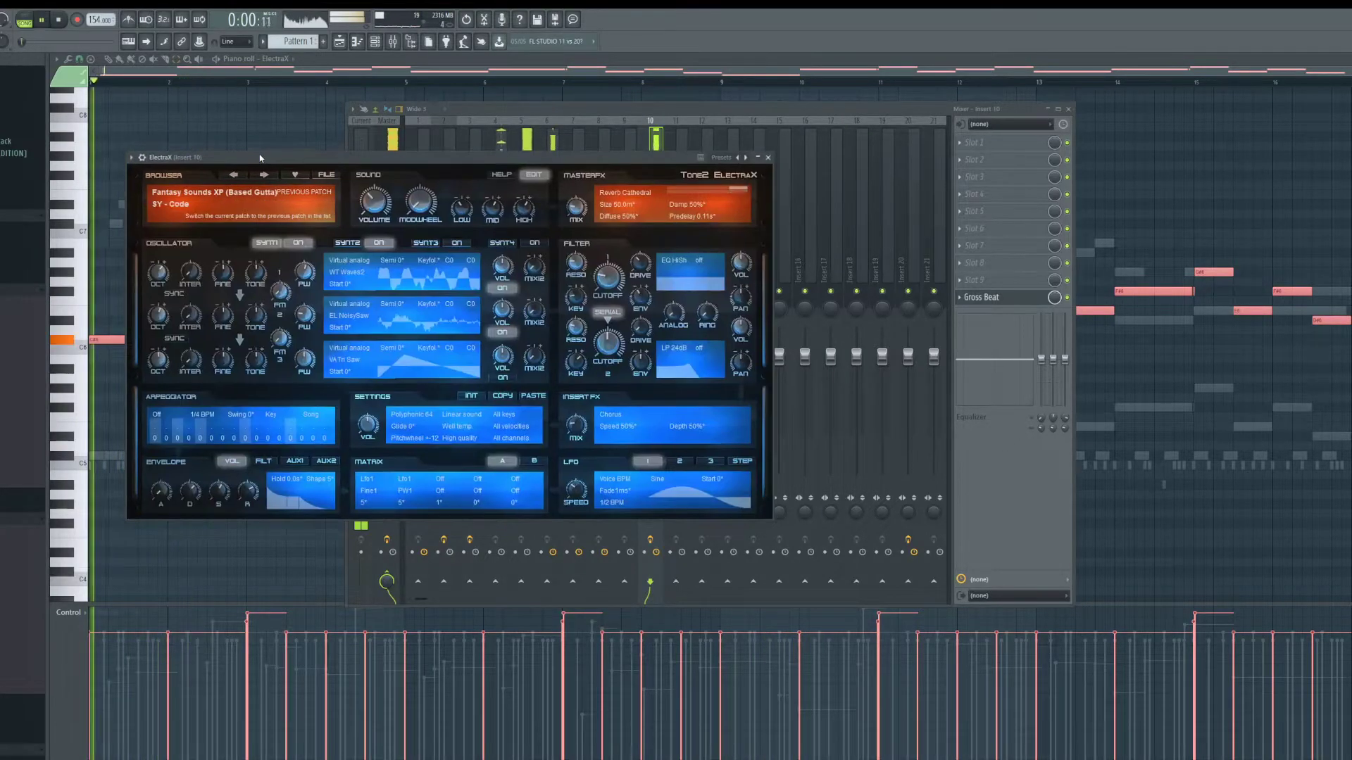
pyautogui.click(655, 135)
pyautogui.click(260, 159)
pyautogui.click(759, 157)
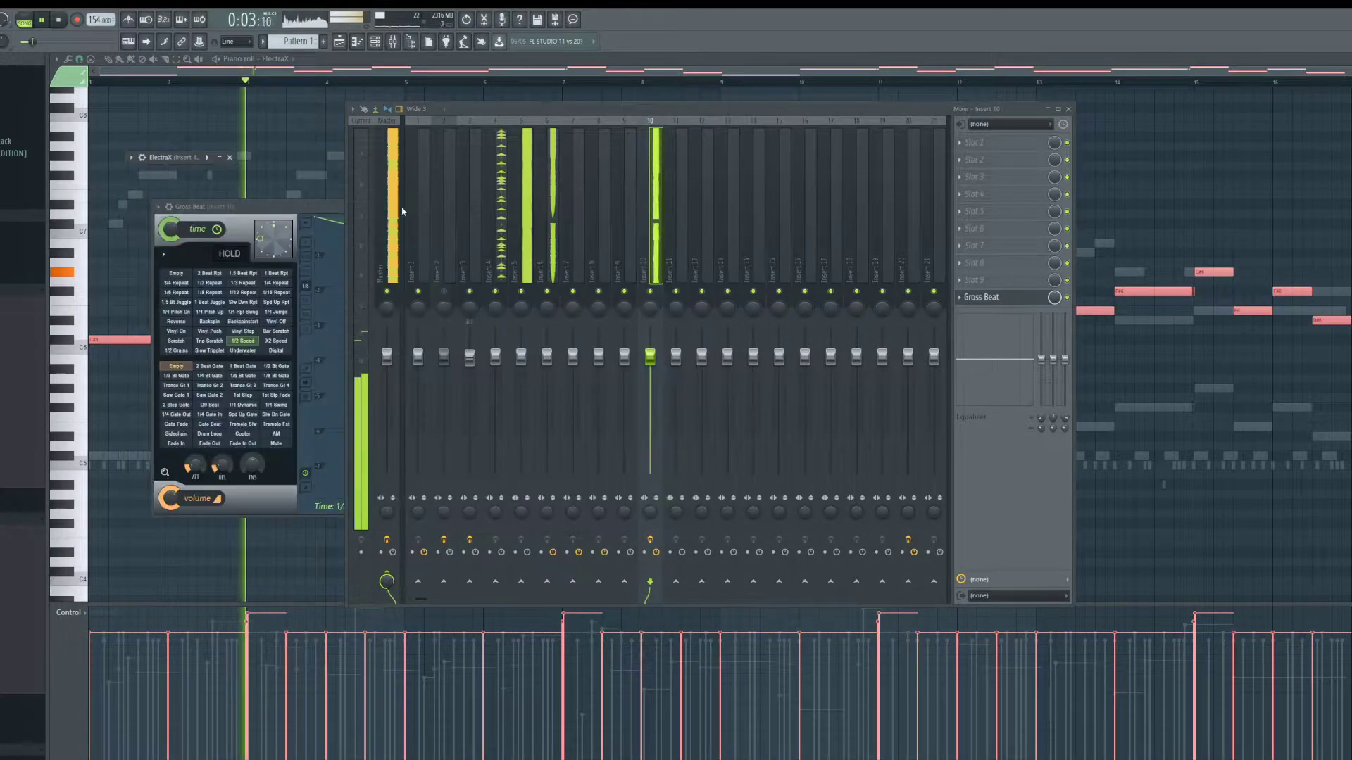
pyautogui.doubleClick(171, 158)
pyautogui.moveTo(273, 172); pyautogui.dragTo(454, 309)
pyautogui.click(658, 228)
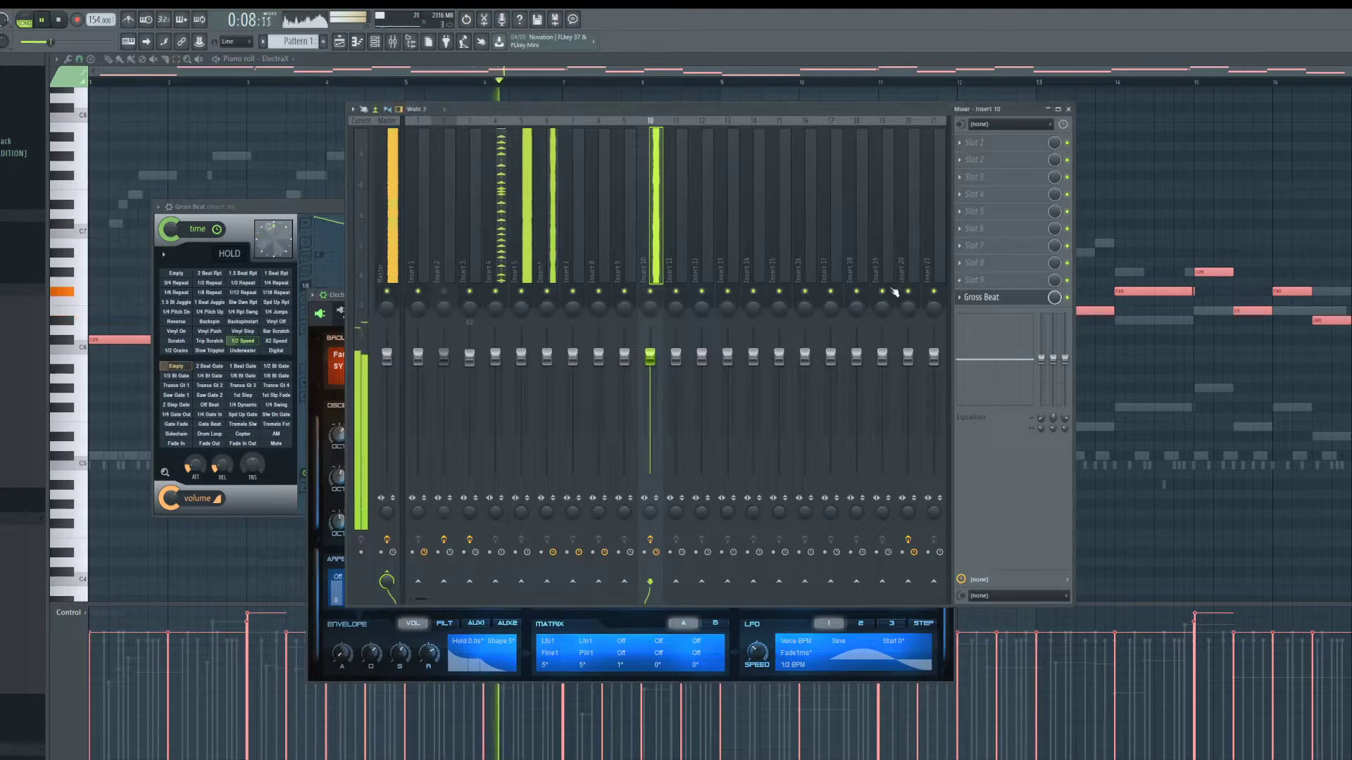
pyautogui.click(995, 298)
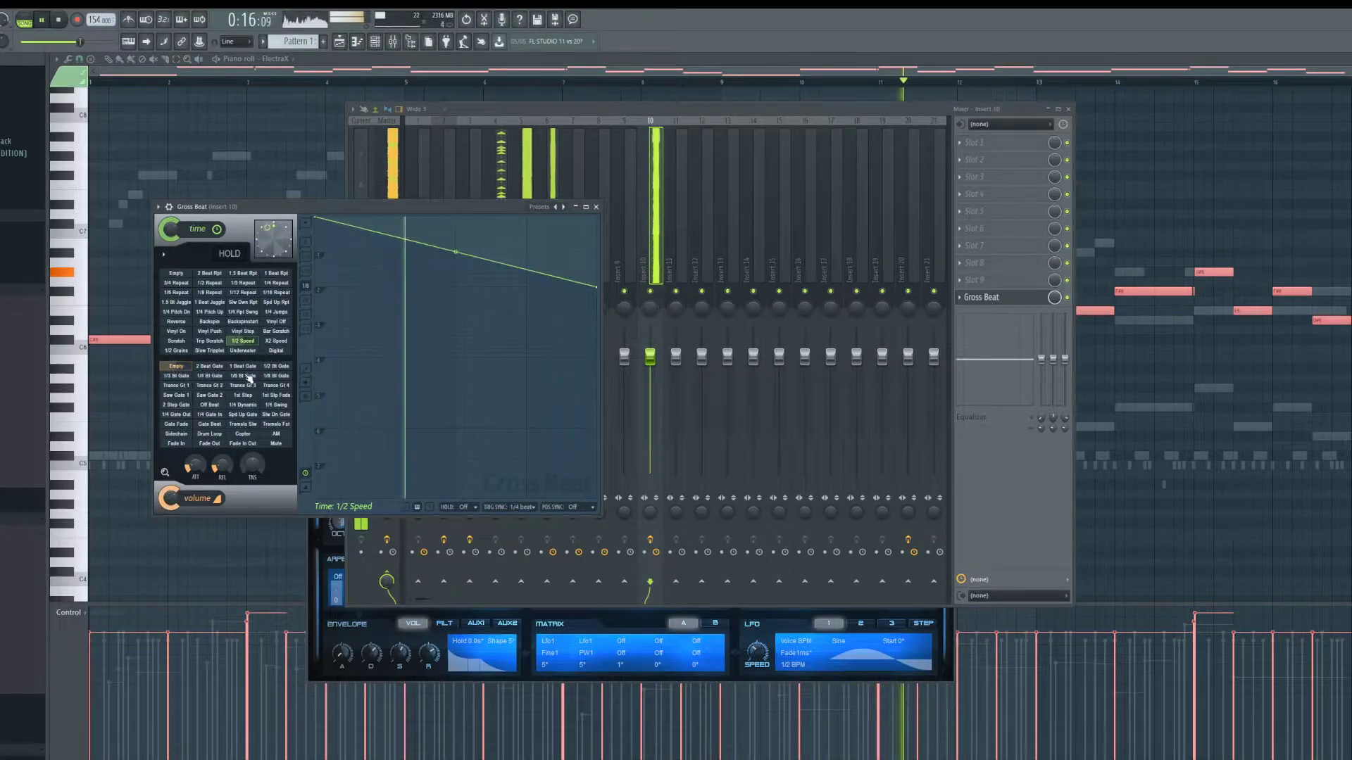
# Step: Select the Empty volume envelope in Gross Beat and pull its middle point down to silence the second half
pyautogui.click(209, 367)
pyautogui.click(176, 366)
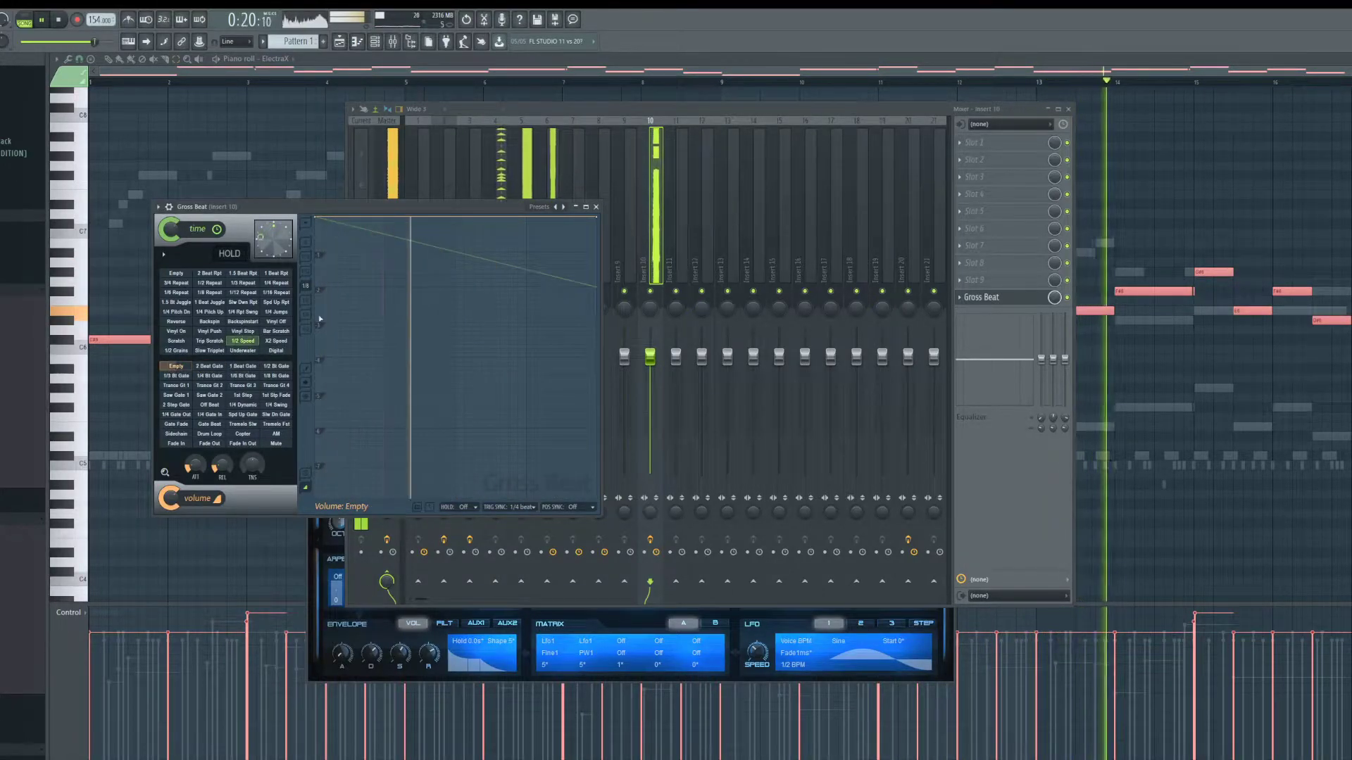
pyautogui.moveTo(455, 227); pyautogui.dragTo(453, 506)
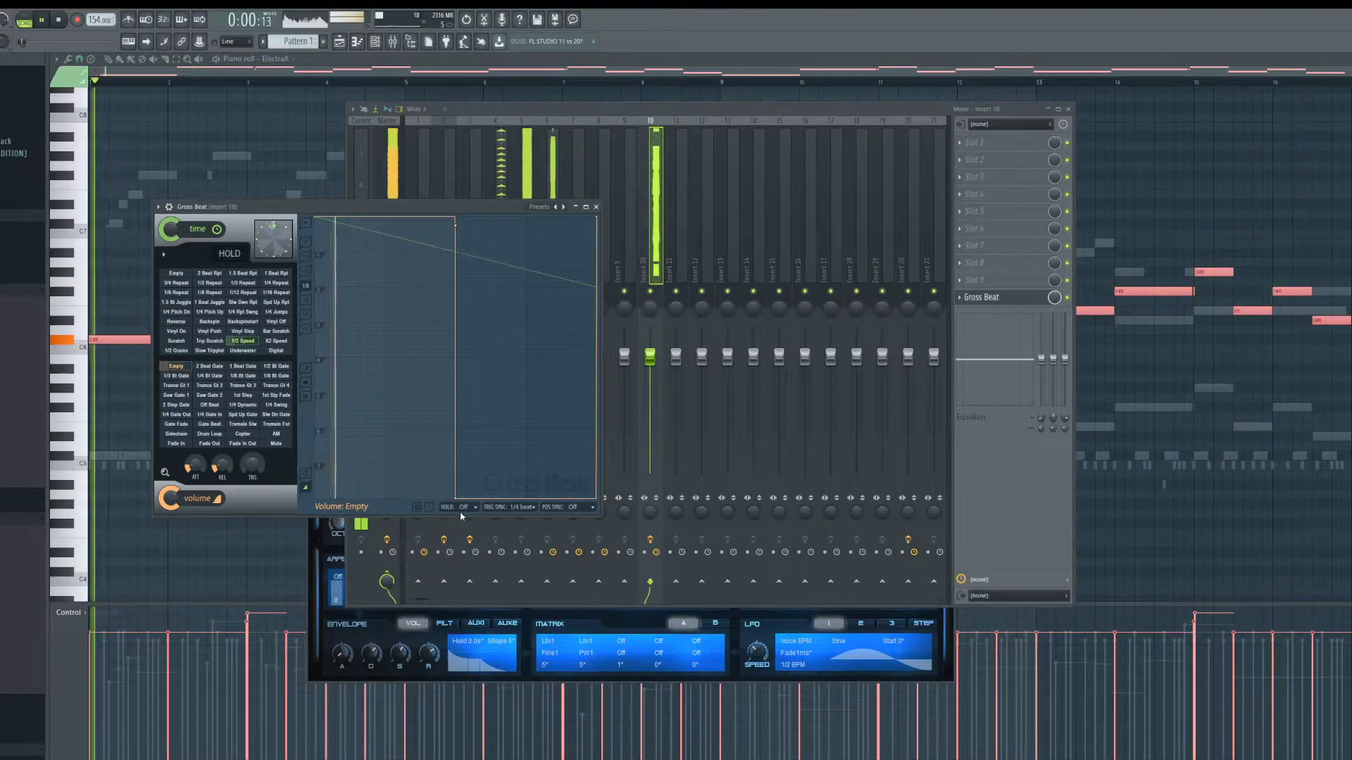
pyautogui.moveTo(457, 499); pyautogui.dragTo(619, 540)
pyautogui.press('space')
# Step: Try different curve types on the volume envelope's middle point, choose a sloping one and raise the point back near full level
pyautogui.moveTo(458, 233); pyautogui.dragTo(450, 489)
pyautogui.rightClick(457, 491)
pyautogui.click(465, 505)
pyautogui.rightClick(458, 483)
pyautogui.click(466, 496)
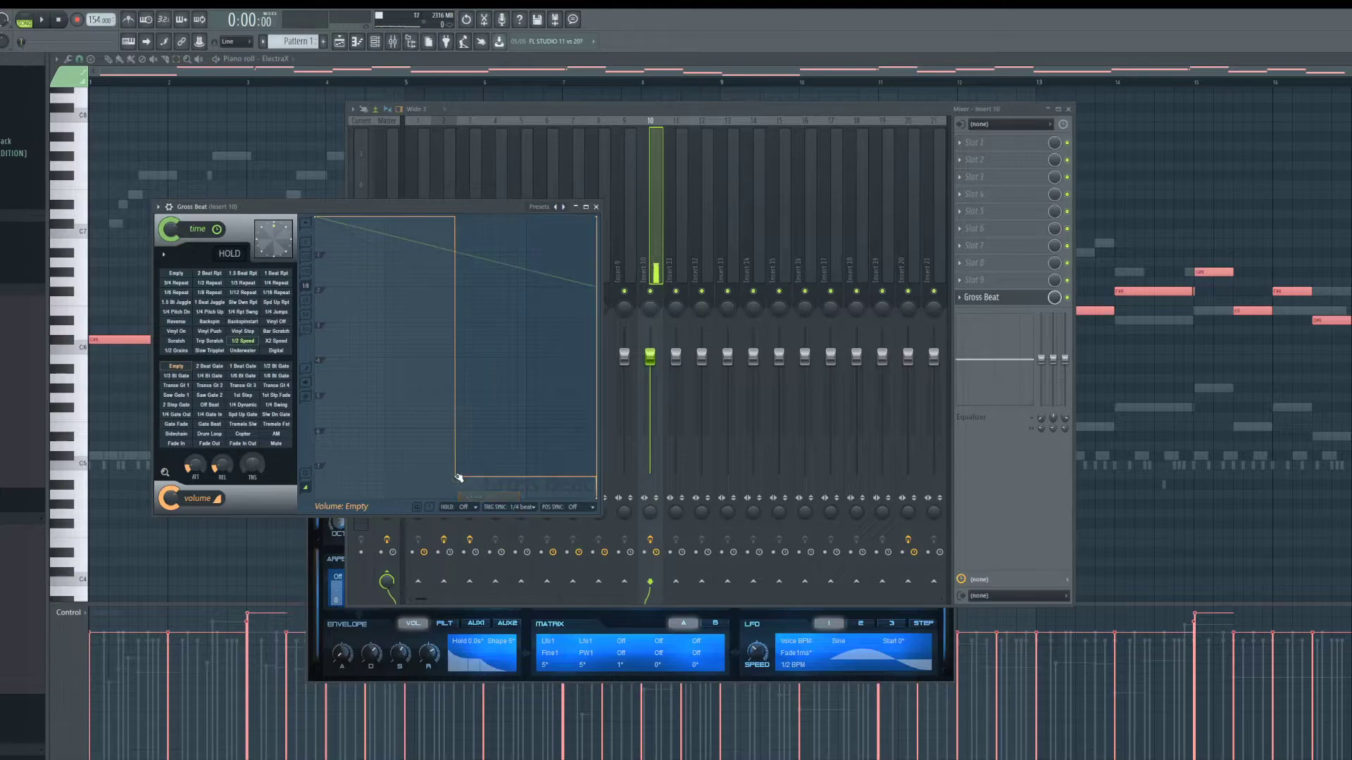
pyautogui.rightClick(458, 480)
pyautogui.click(491, 548)
pyautogui.moveTo(455, 477); pyautogui.dragTo(463, 224)
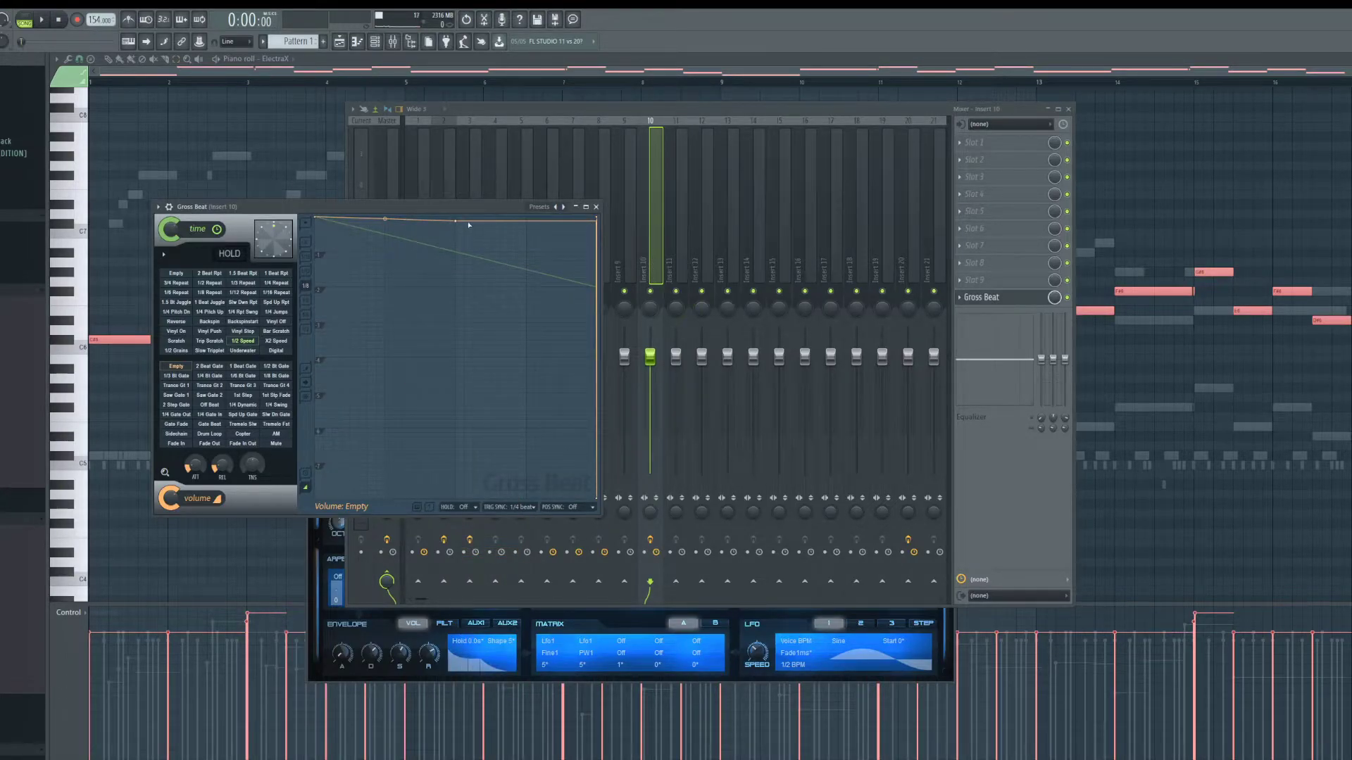
# Step: Restart playback and shape the Gross Beat volume envelope into a curved fade from full level to silence just past the middle
pyautogui.press('space')
pyautogui.moveTo(458, 255); pyautogui.dragTo(455, 499)
pyautogui.moveTo(385, 358); pyautogui.dragTo(401, 265)
pyautogui.moveTo(458, 498); pyautogui.dragTo(545, 499)
pyautogui.moveTo(428, 221); pyautogui.dragTo(429, 302)
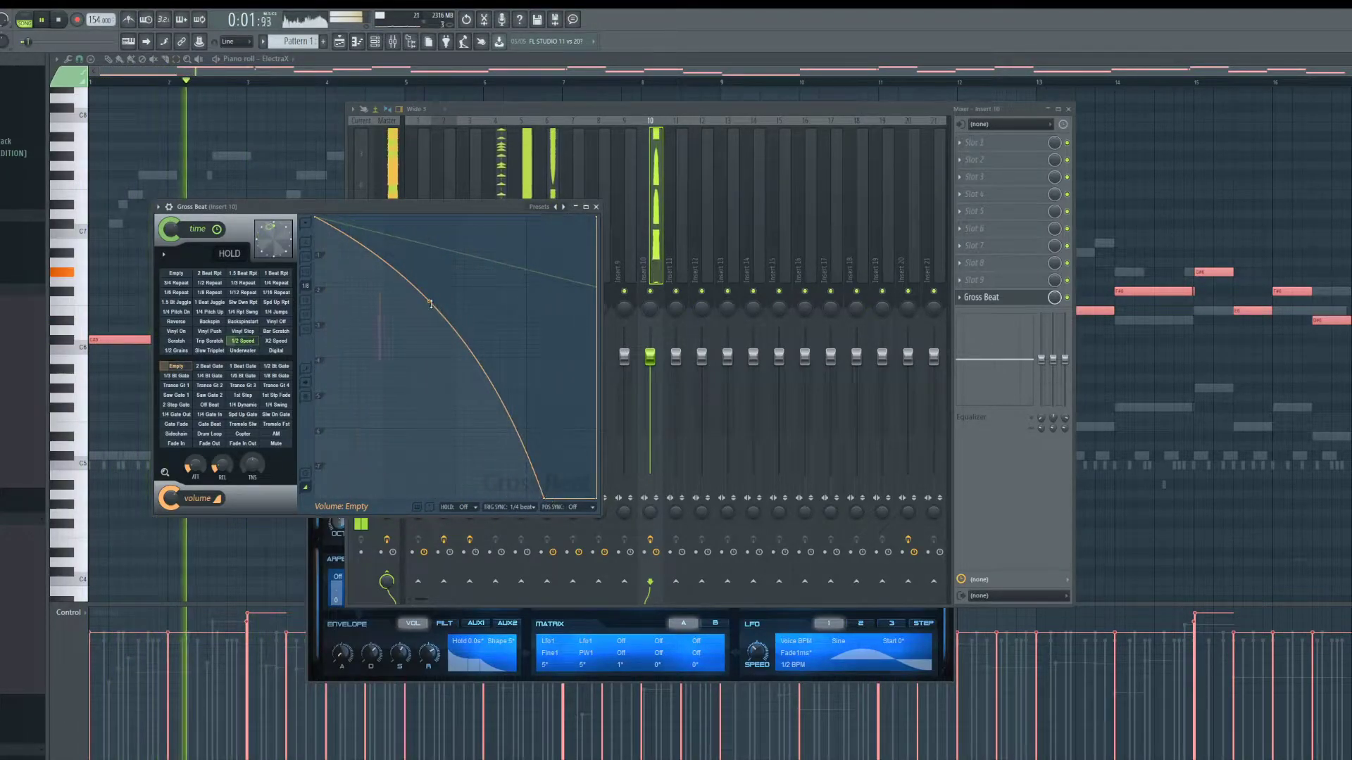
pyautogui.moveTo(544, 498); pyautogui.dragTo(463, 498)
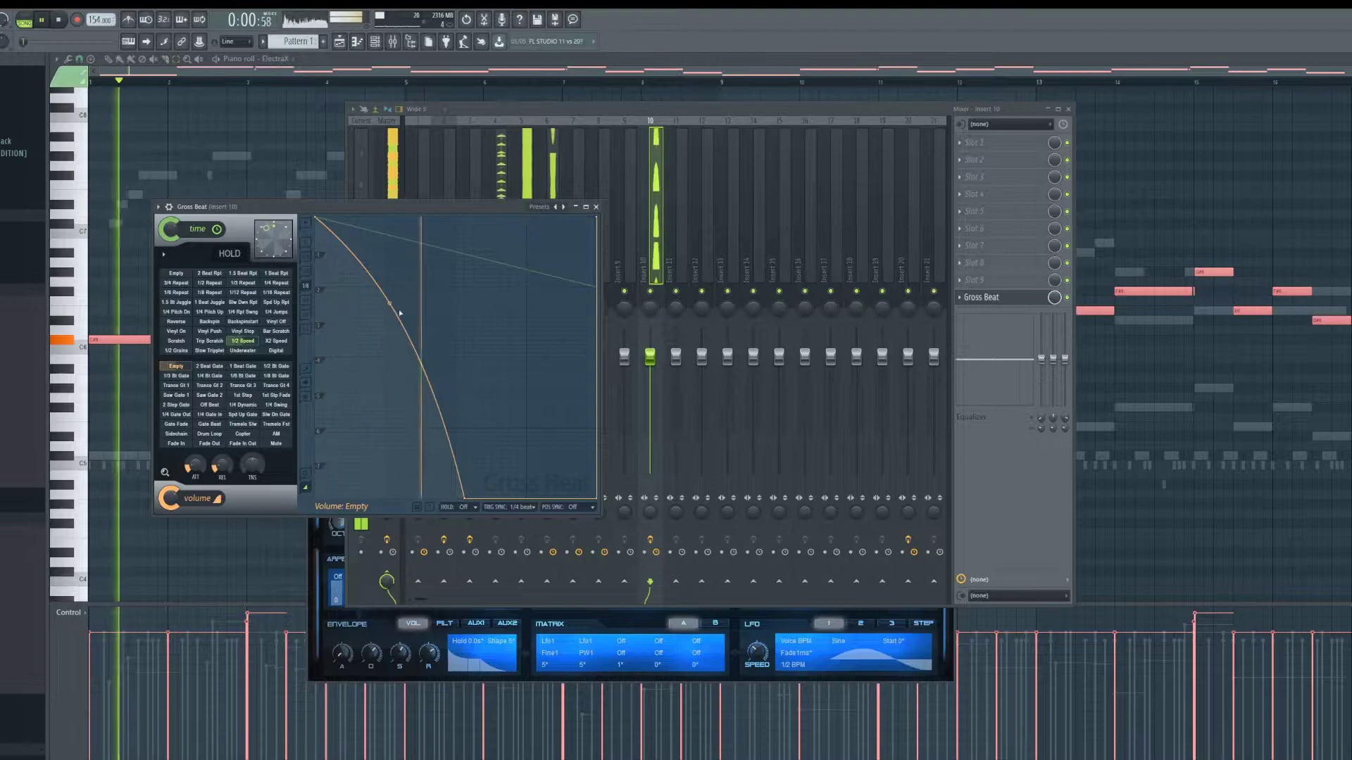
# Step: Load Fruity parametric EQ 2 into slot 9 of insert 10, make band 1 a low cut and raise its frequency
pyautogui.click(960, 297)
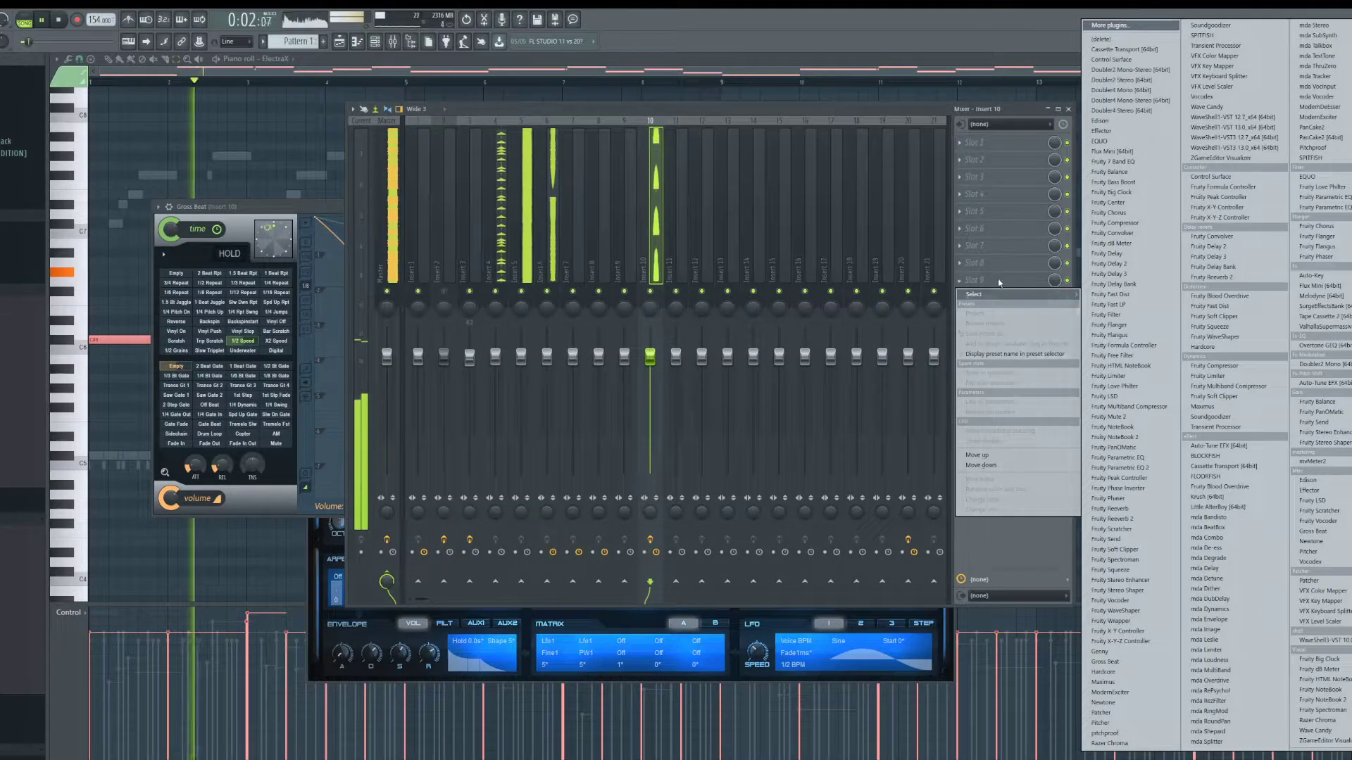
pyautogui.click(1320, 209)
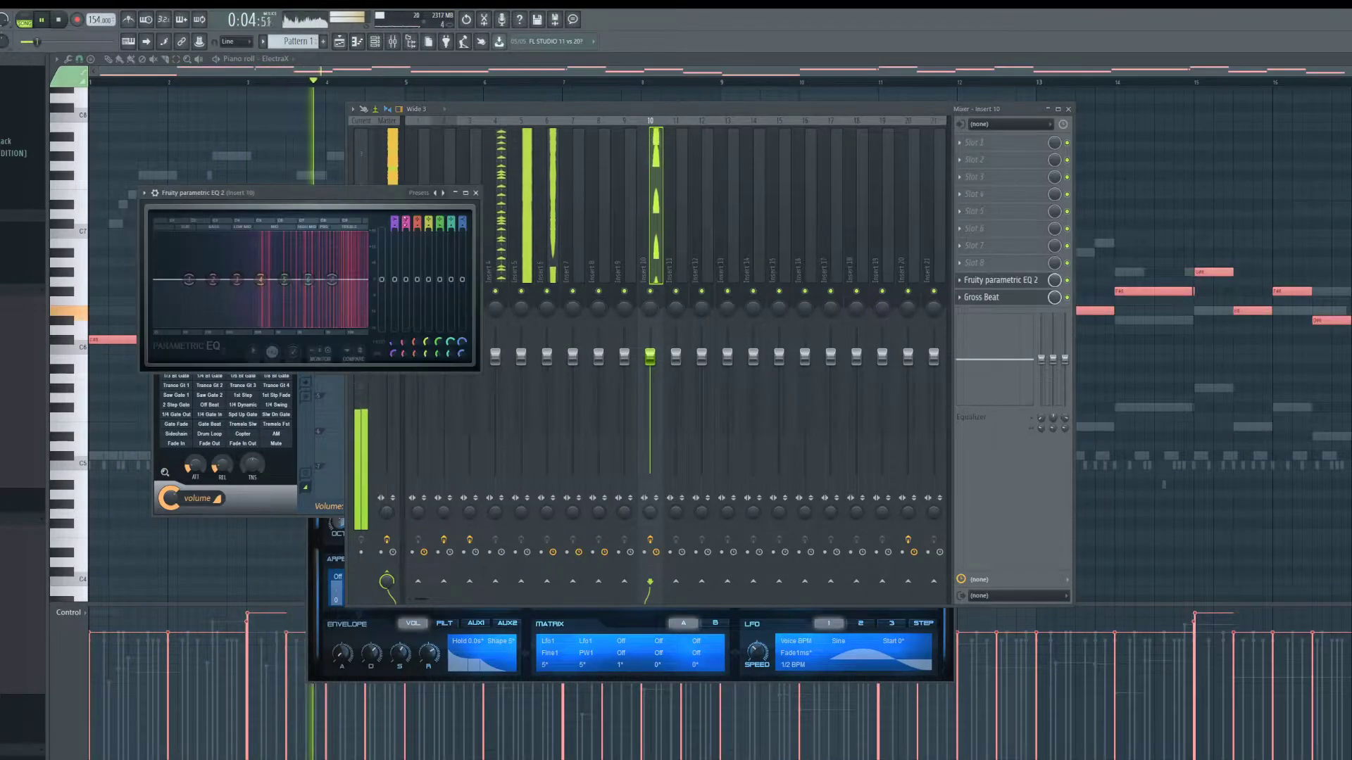
pyautogui.moveTo(395, 220)
pyautogui.mouseDown()
pyautogui.moveTo(394, 235)
pyautogui.moveTo(395, 216)
pyautogui.mouseUp()
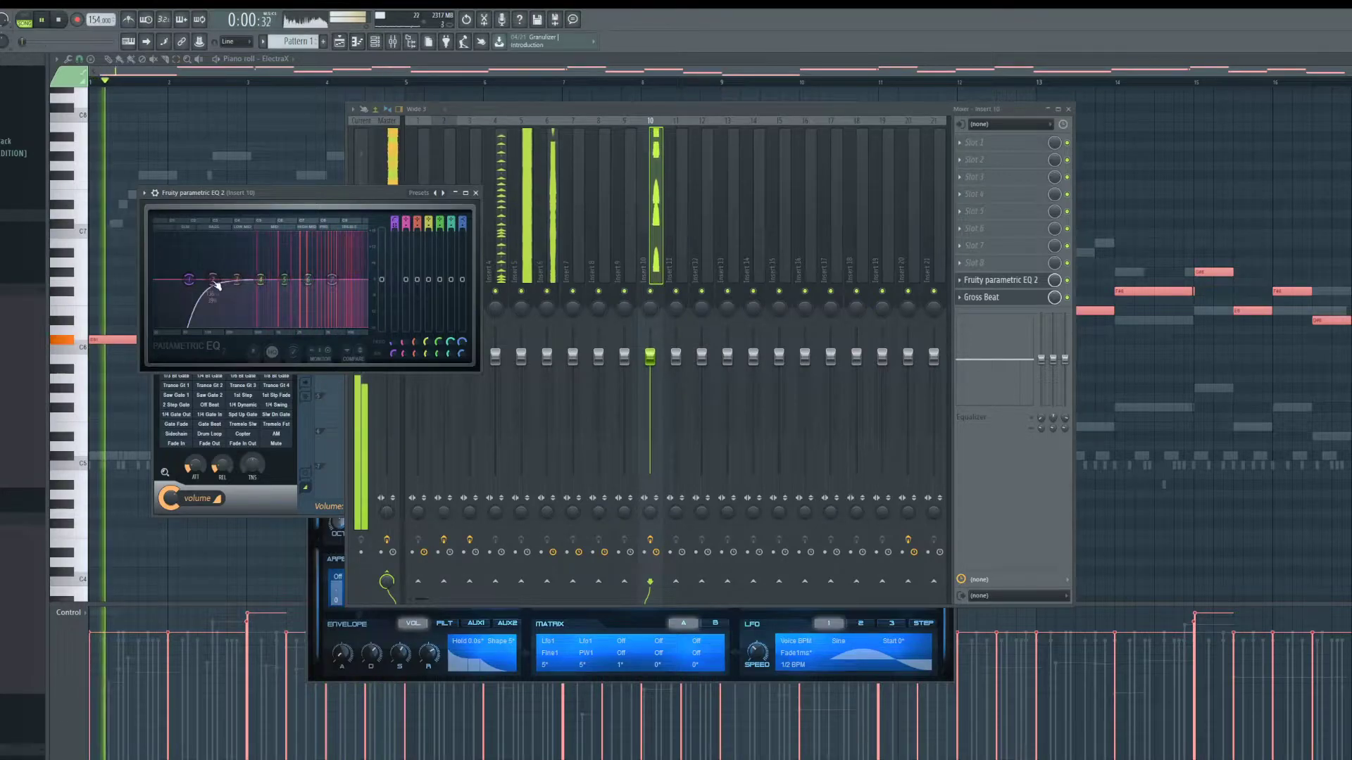
pyautogui.moveTo(189, 280); pyautogui.dragTo(205, 280)
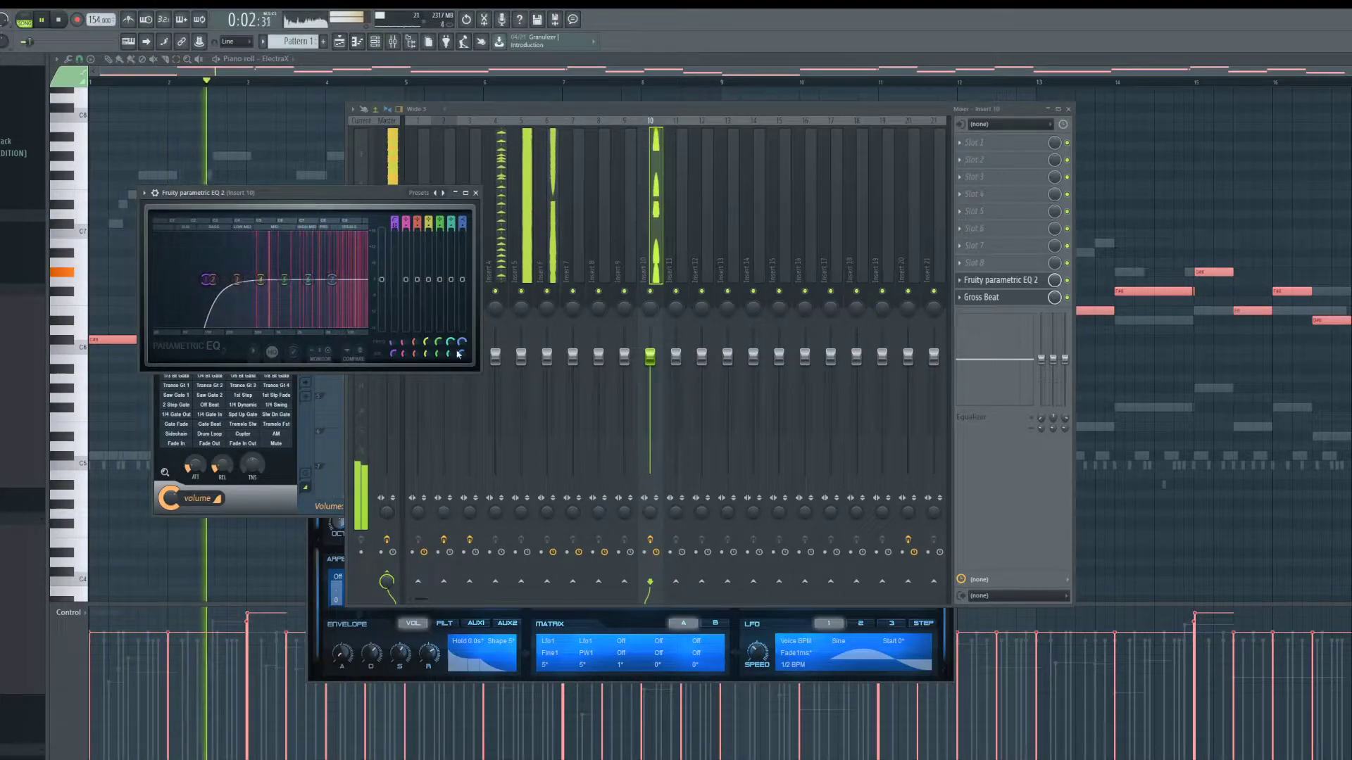
# Step: Switch ElectraX to the SY - Chickens preset and raise its piano roll notes by one octave
pyautogui.click(274, 505)
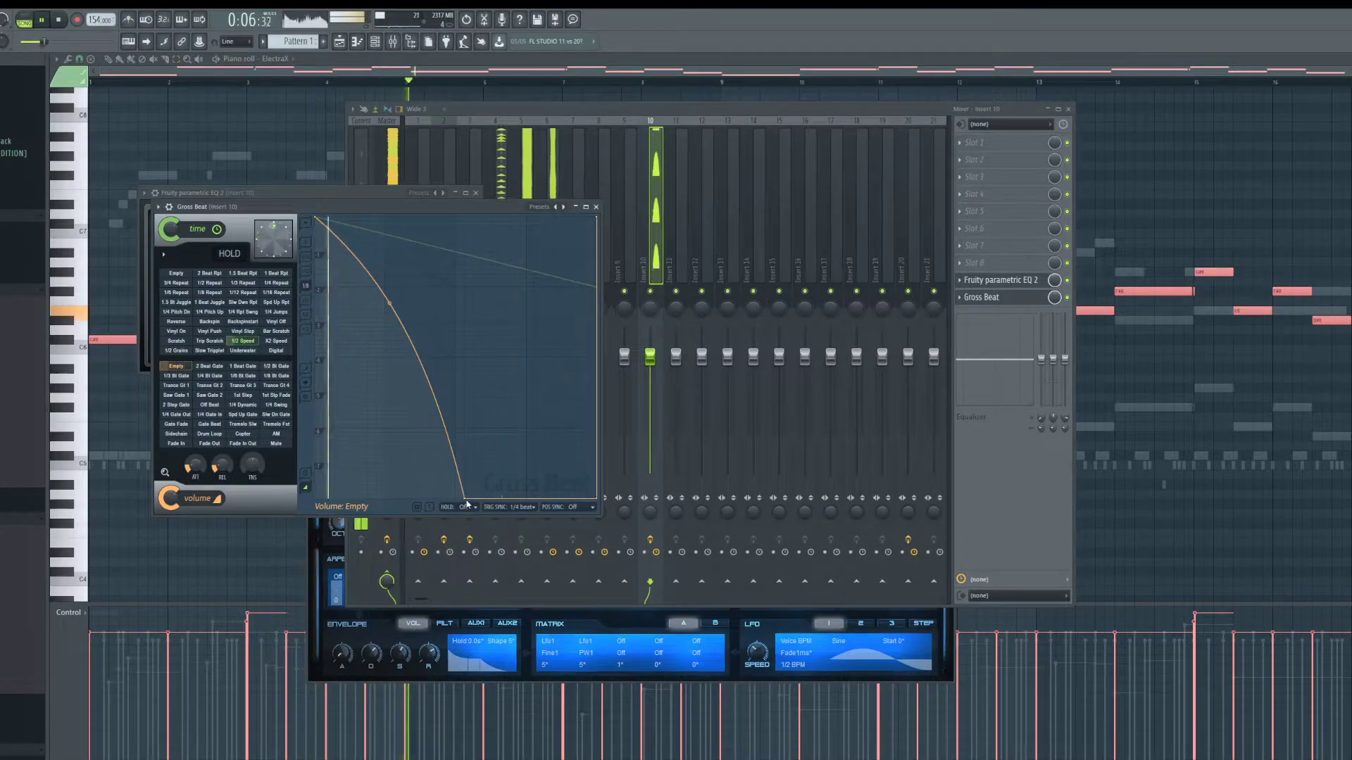
pyautogui.click(374, 42)
pyautogui.click(477, 544)
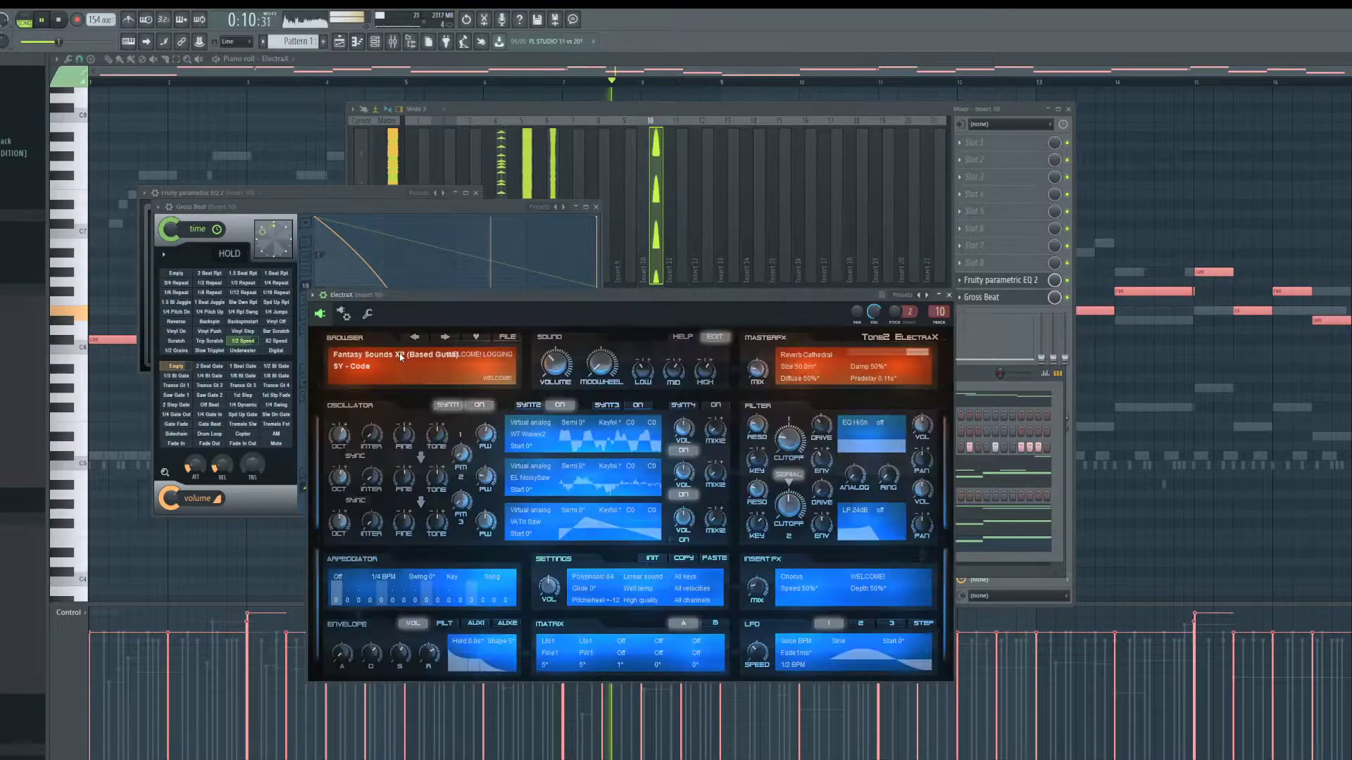
pyautogui.click(415, 337)
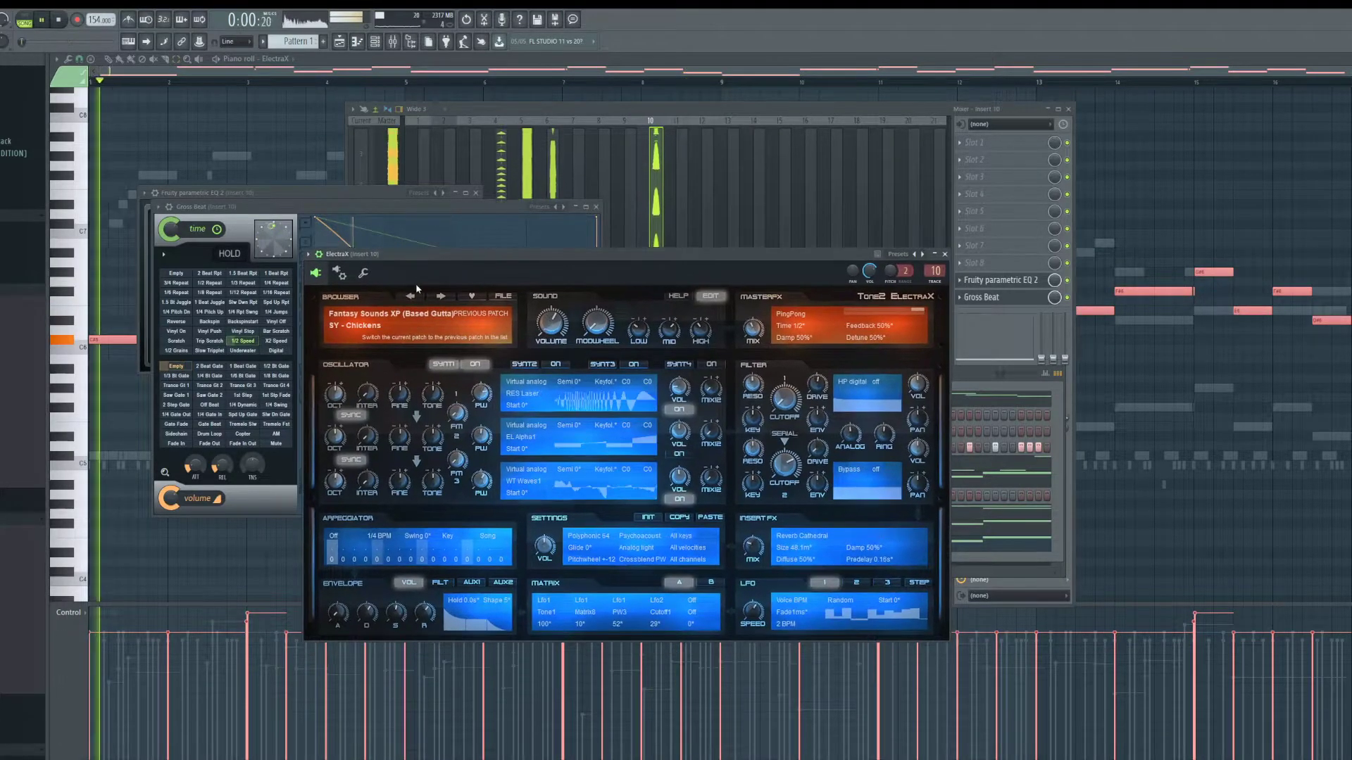
pyautogui.click(182, 66)
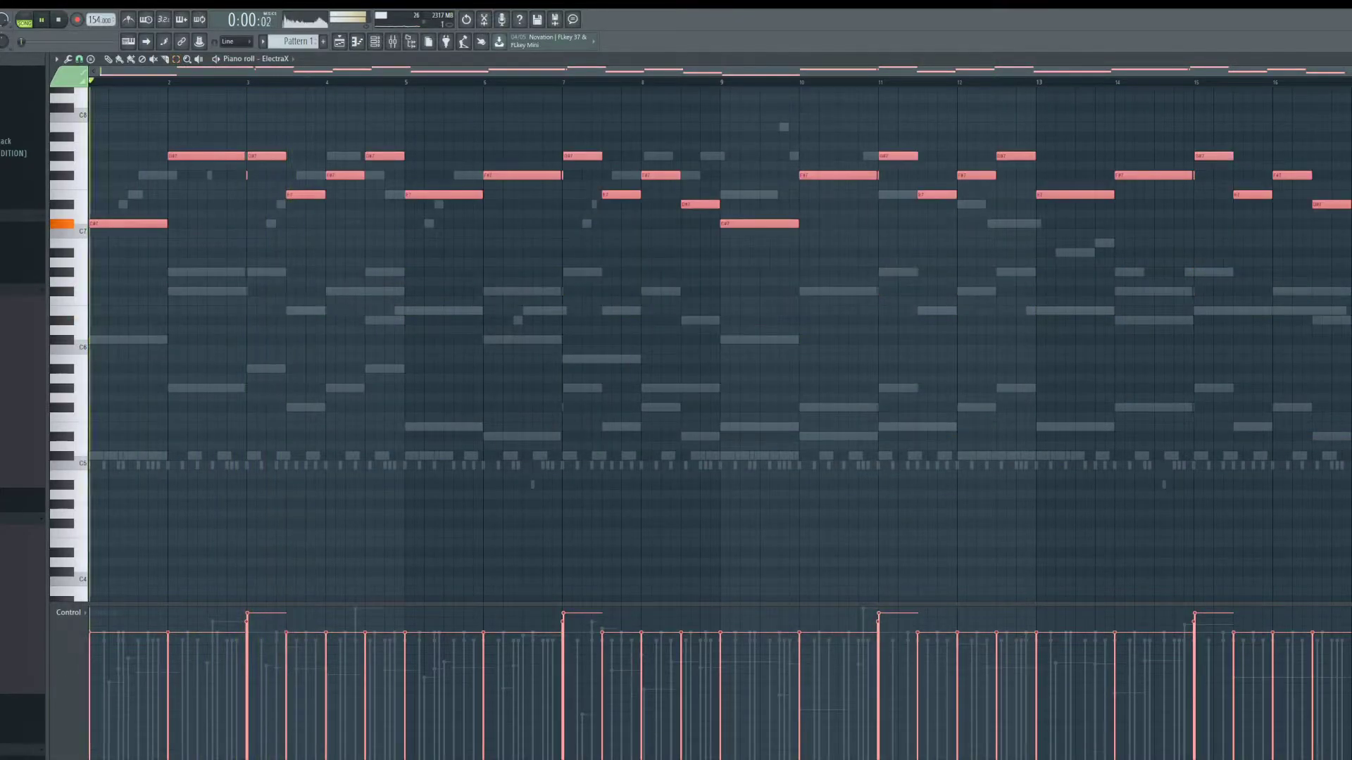
# Step: Reopen Gross Beat on insert 10 and adjust its volume fade to bulge more and reach silence at the midpoint
pyautogui.click(393, 41)
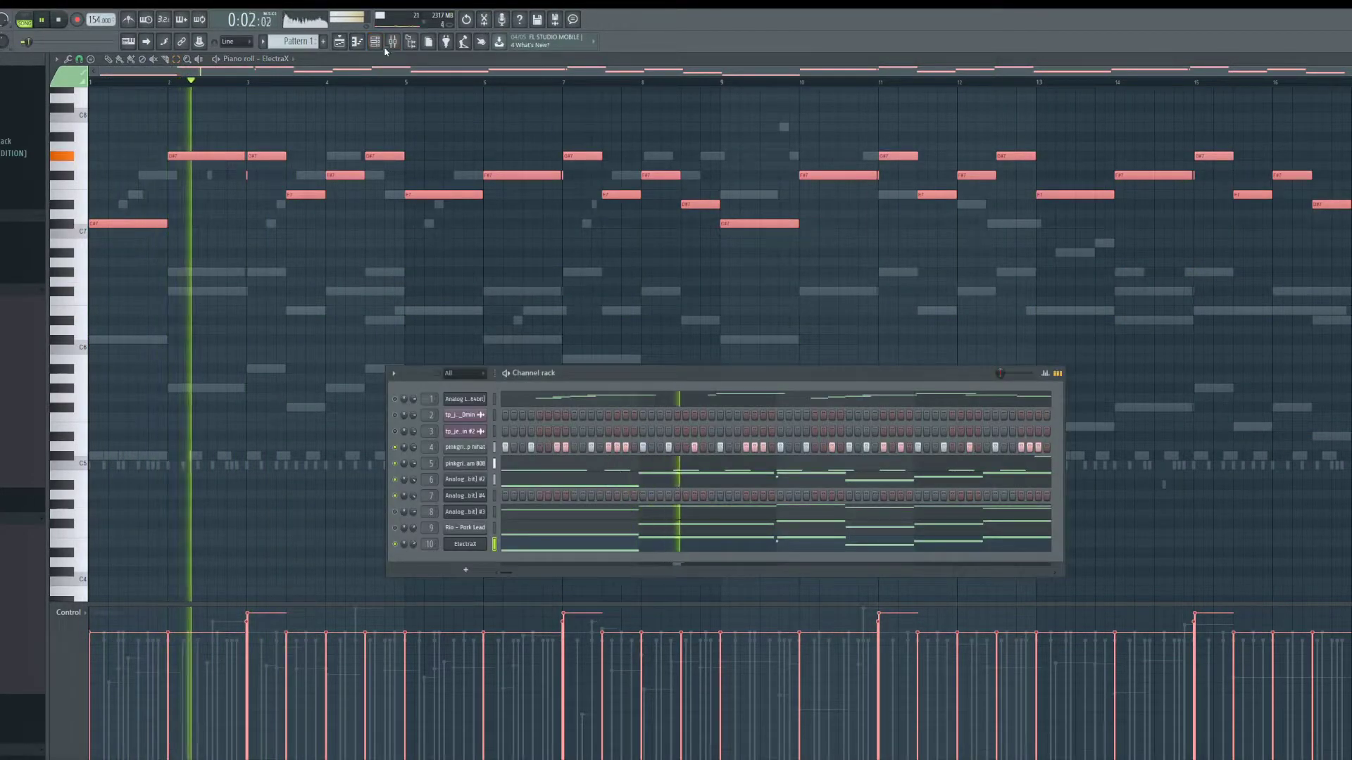
pyautogui.click(393, 43)
pyautogui.click(1000, 280)
pyautogui.click(1003, 299)
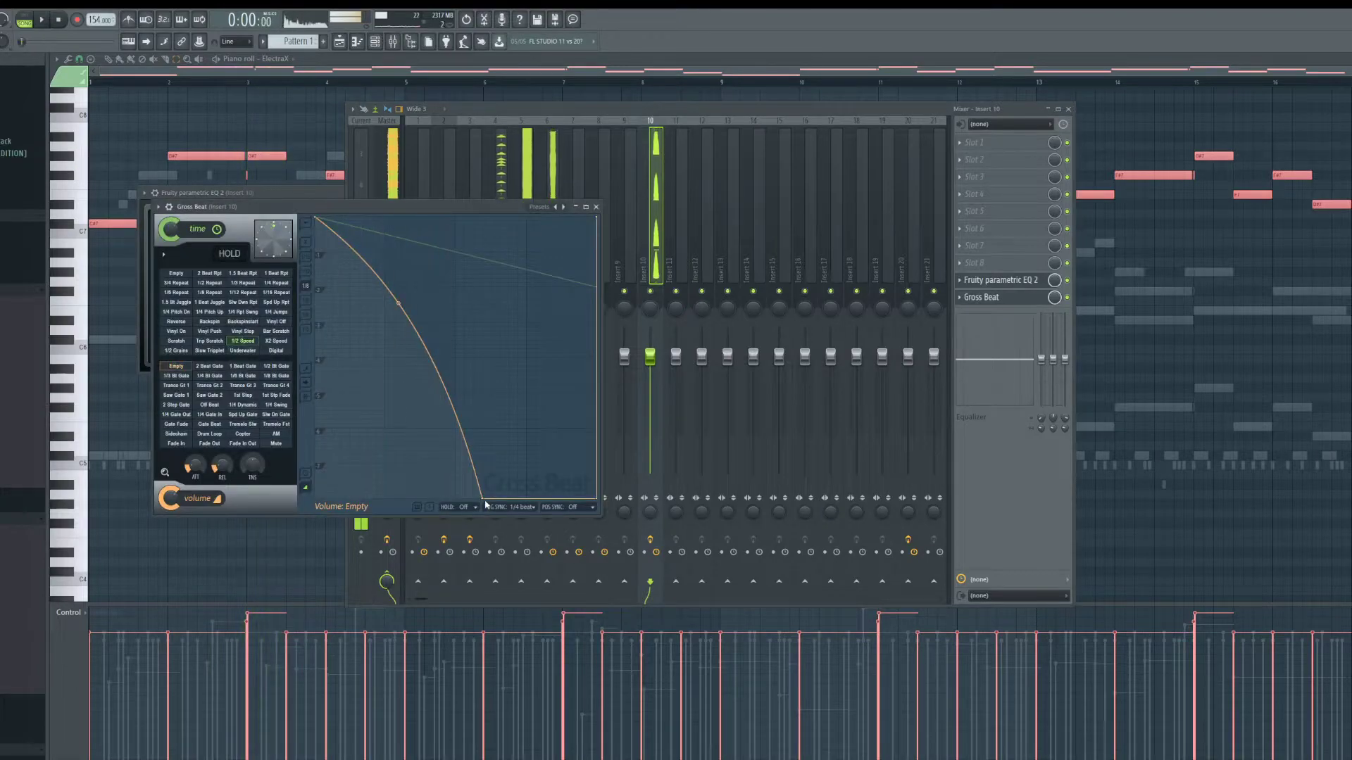
pyautogui.press('space')
pyautogui.moveTo(385, 303); pyautogui.dragTo(385, 275)
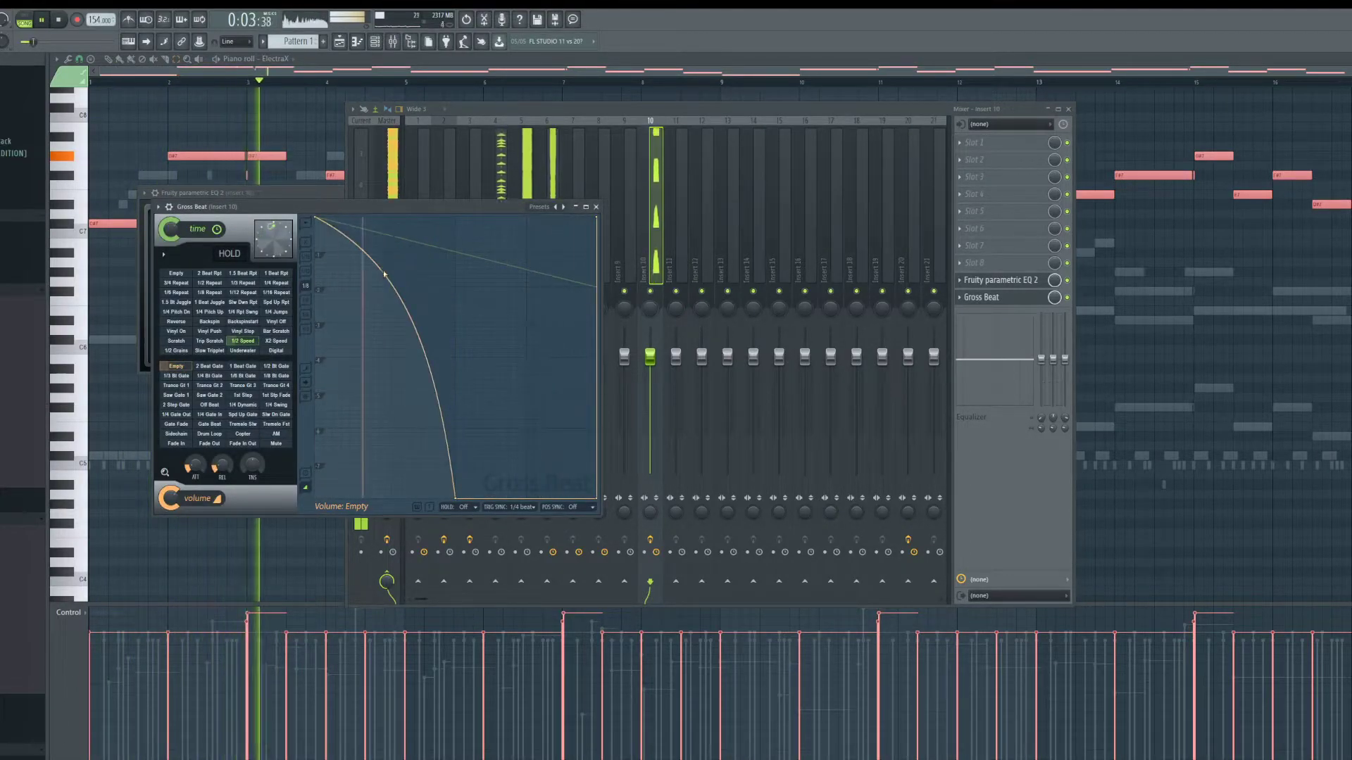
# Step: Step back through the ElectraX presets past SY - BigAF and SEQ - Redd, and settle on PL - Telephone
pyautogui.click(376, 44)
pyautogui.click(465, 546)
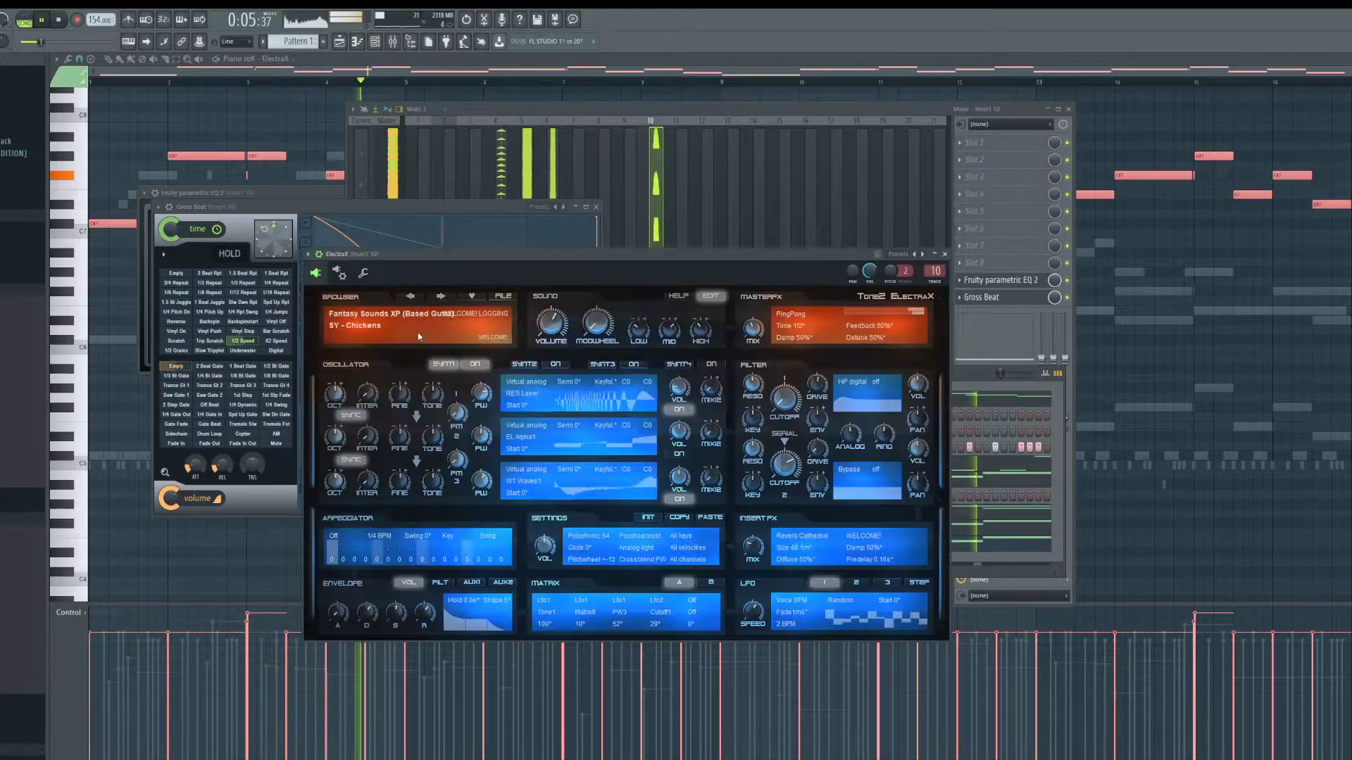
pyautogui.click(418, 296)
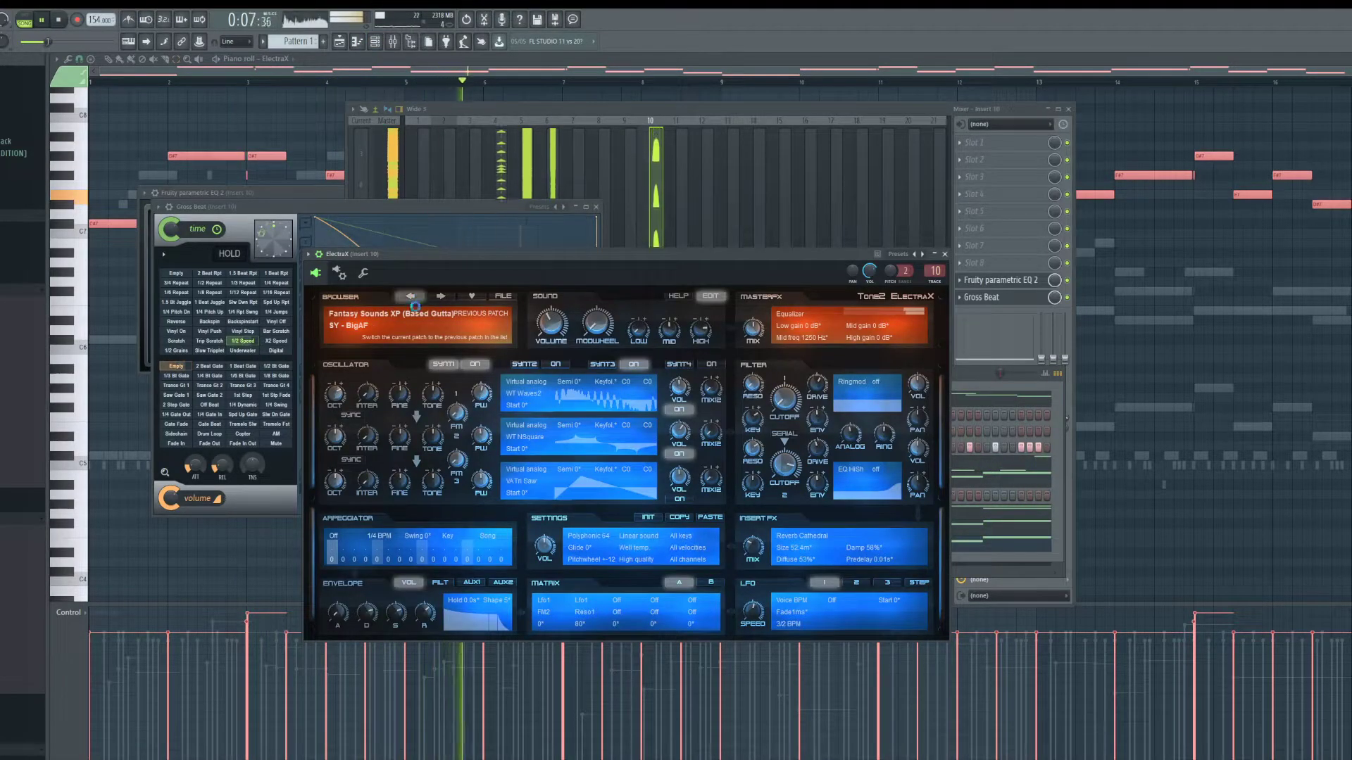
pyautogui.click(411, 298)
pyautogui.click(409, 298)
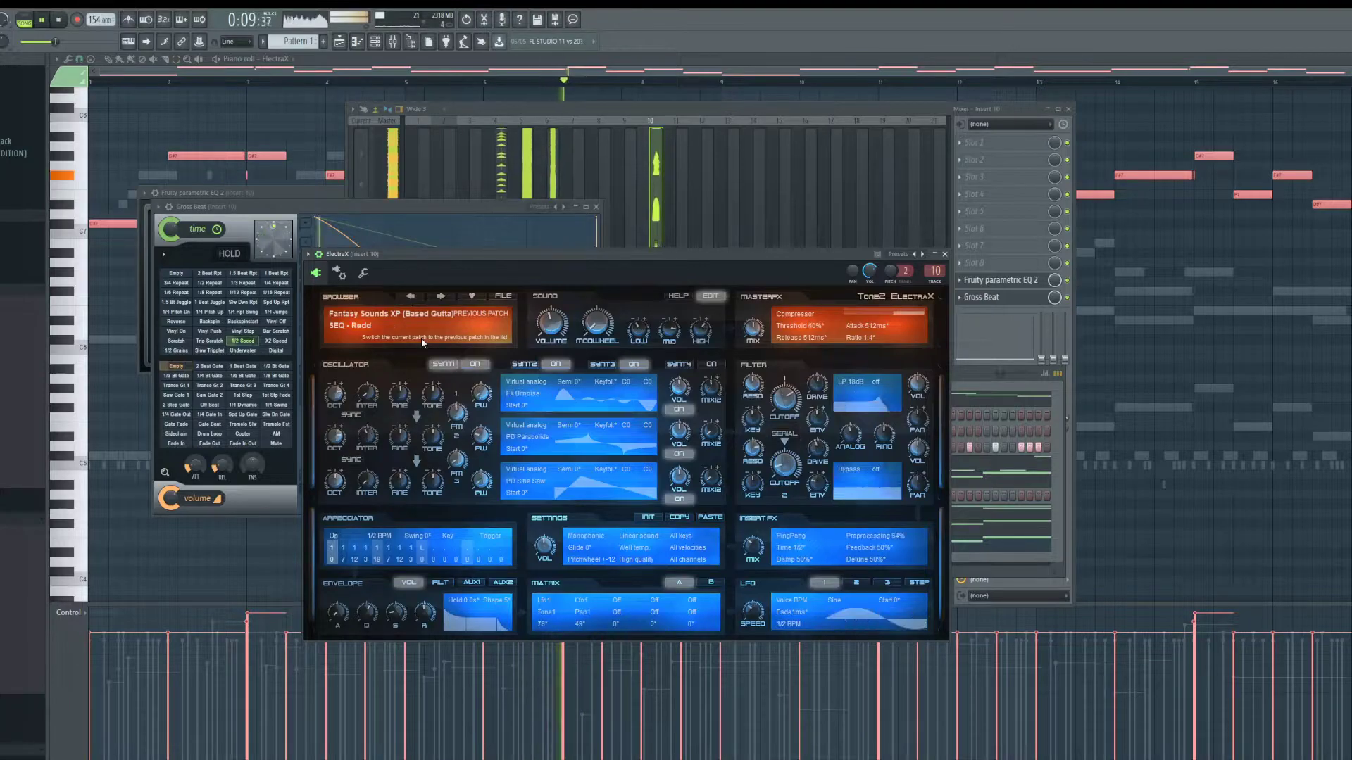
pyautogui.click(412, 297)
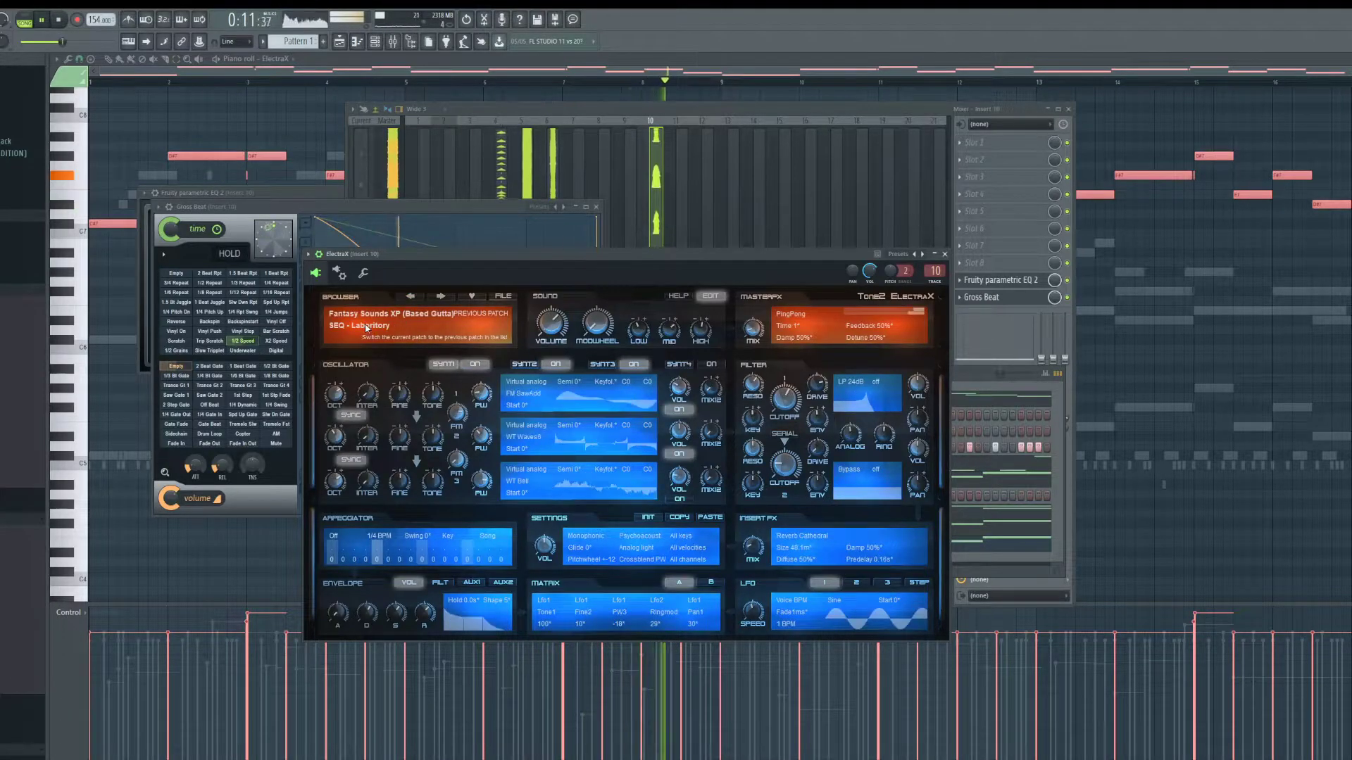
pyautogui.click(366, 327)
pyautogui.click(491, 370)
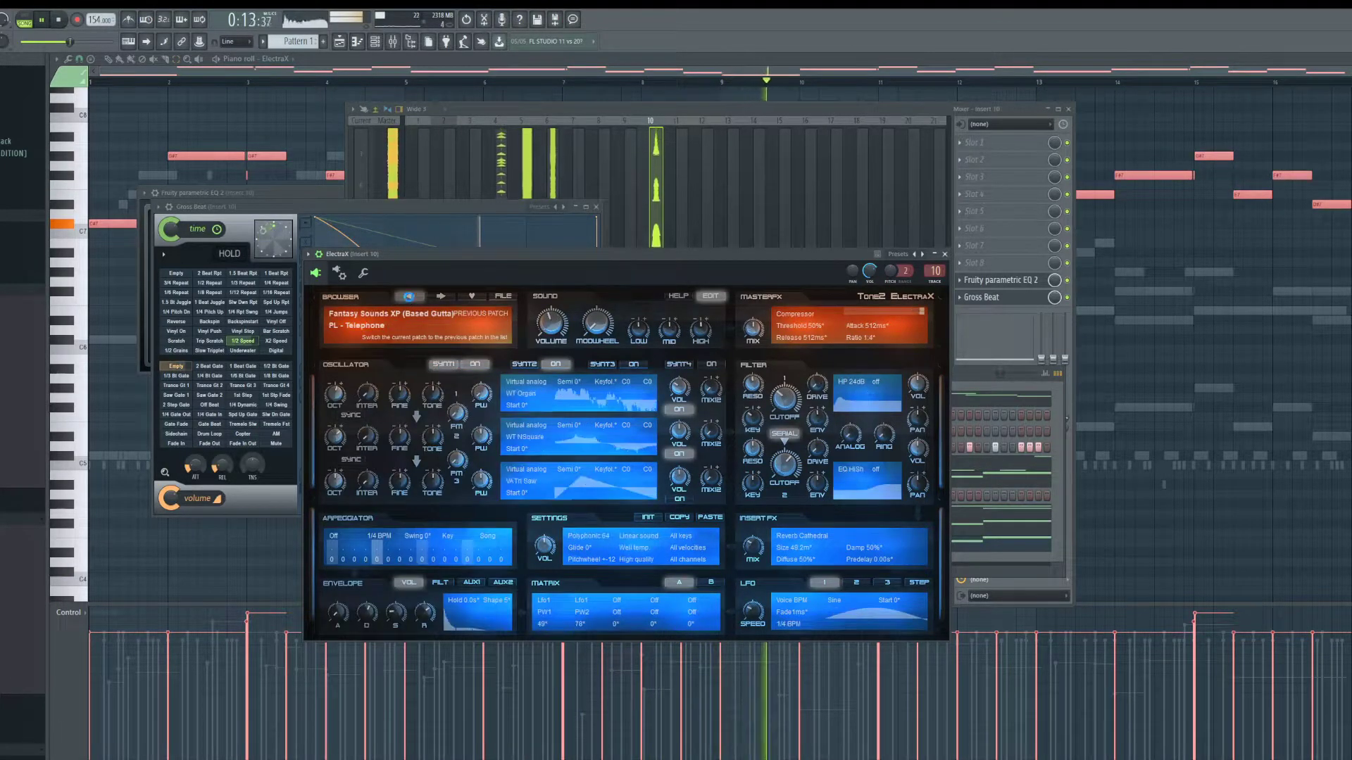
pyautogui.click(439, 298)
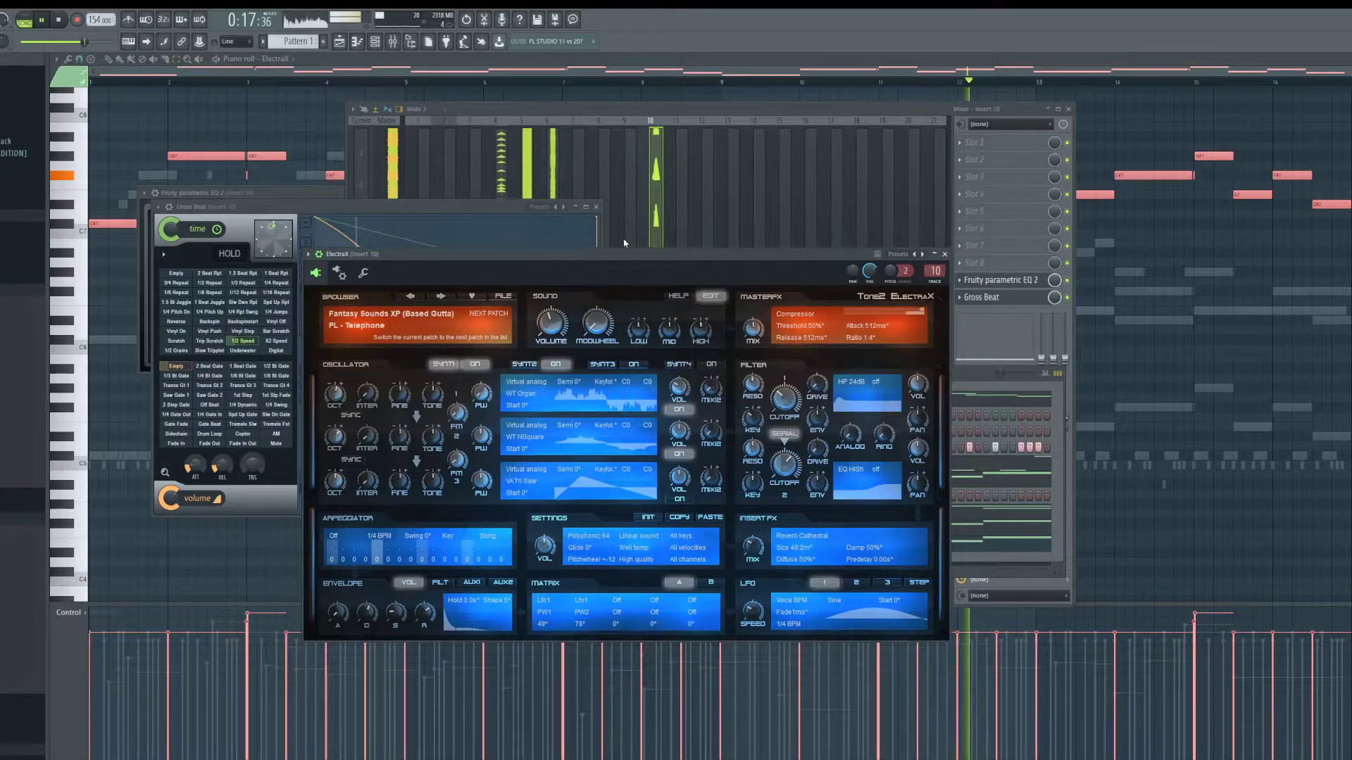
# Step: Raise all ElectraX notes in the piano roll by another octave and restart playback
pyautogui.click(724, 241)
pyautogui.press('F12')
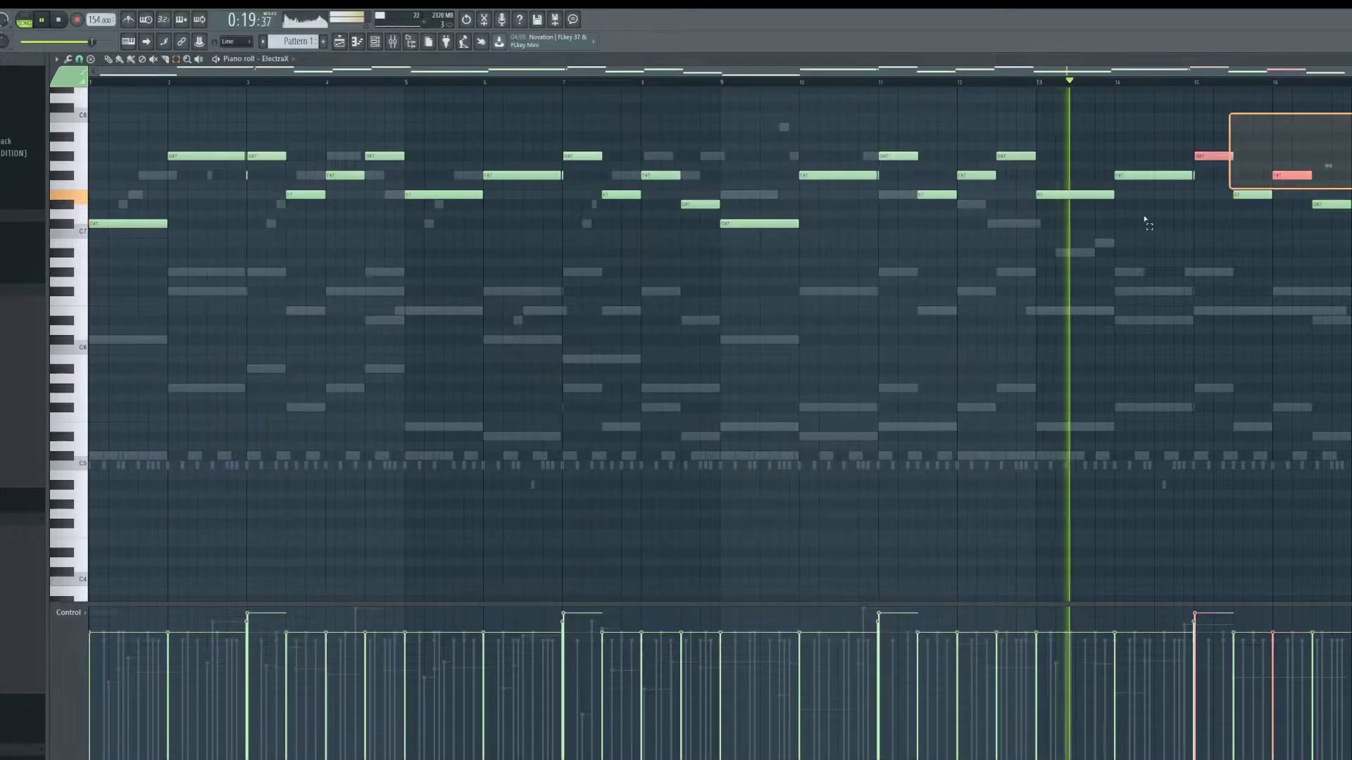
pyautogui.press('space')
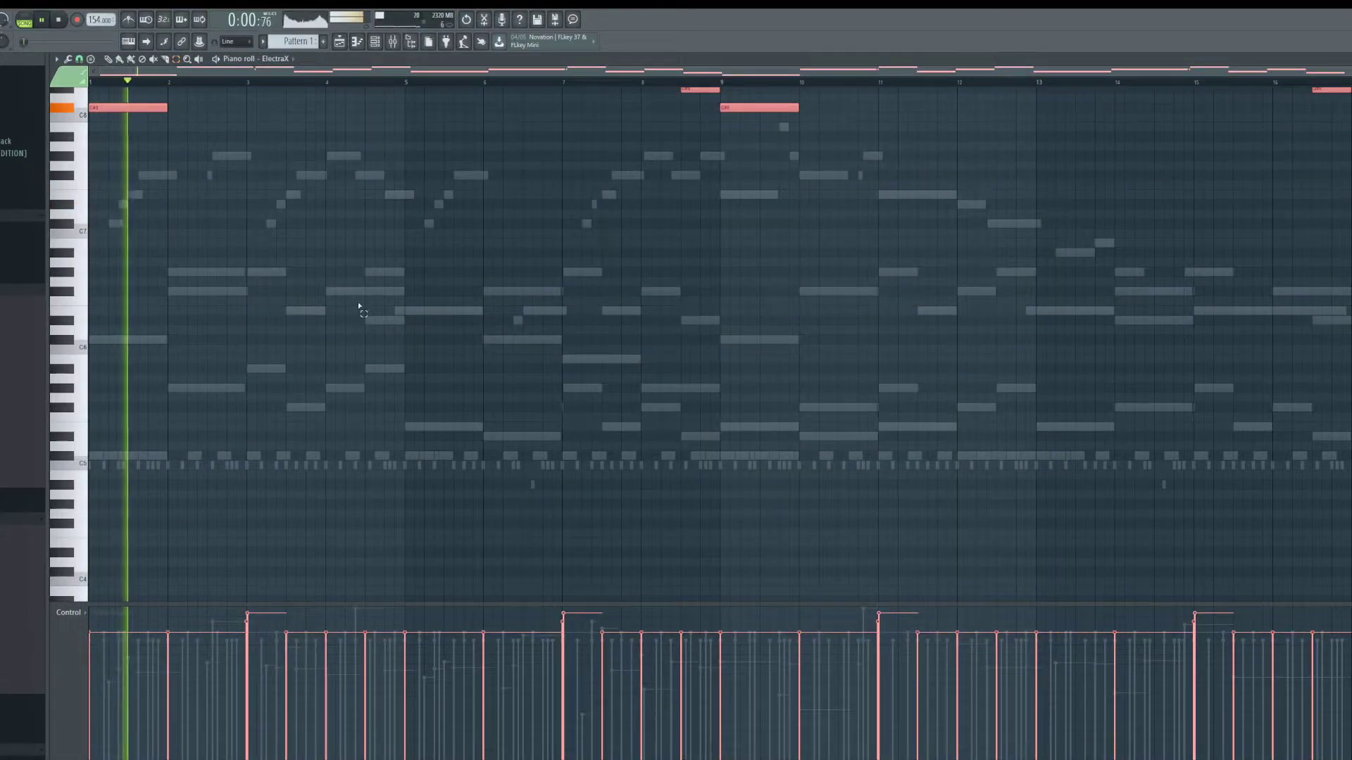
pyautogui.scroll(3, 569, 417)
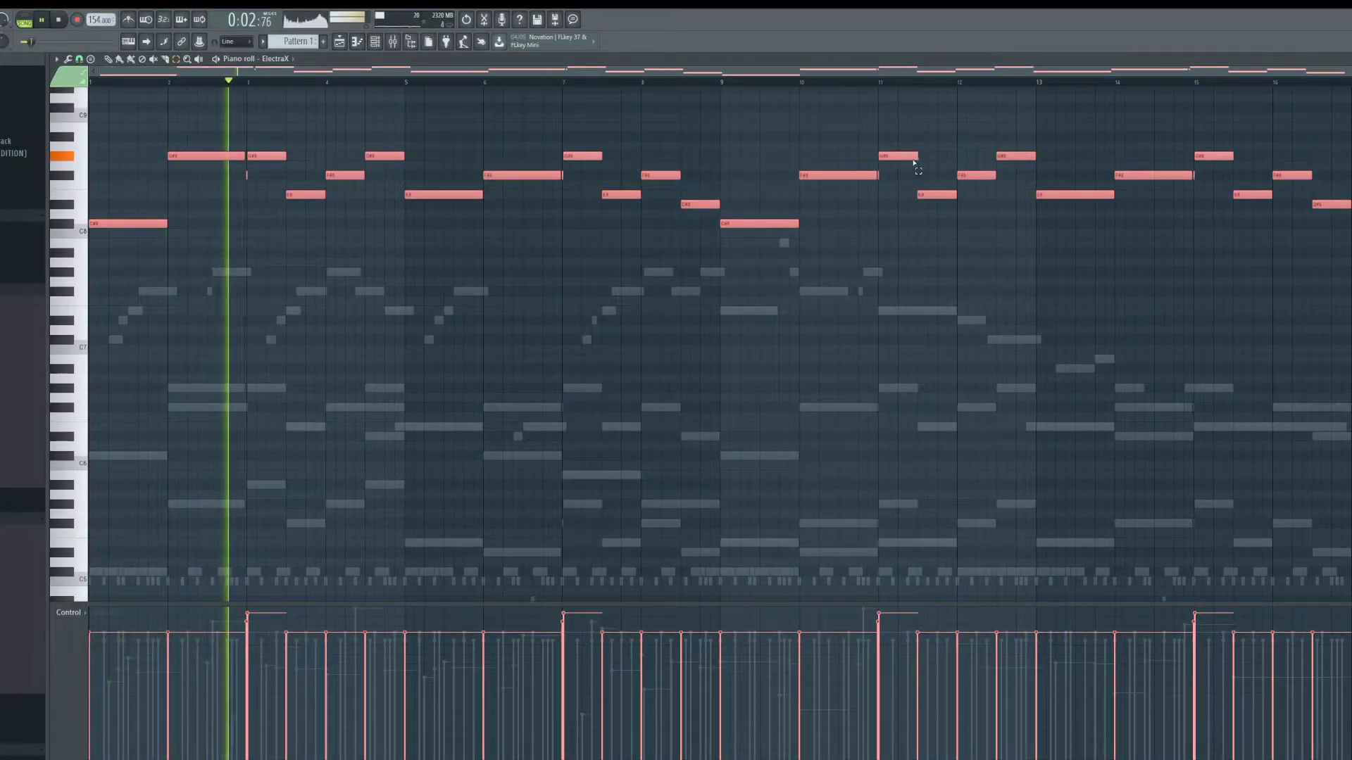
# Step: Cut all notes of the ElectraX channel from the pattern using the channel rack
pyautogui.press('F9')
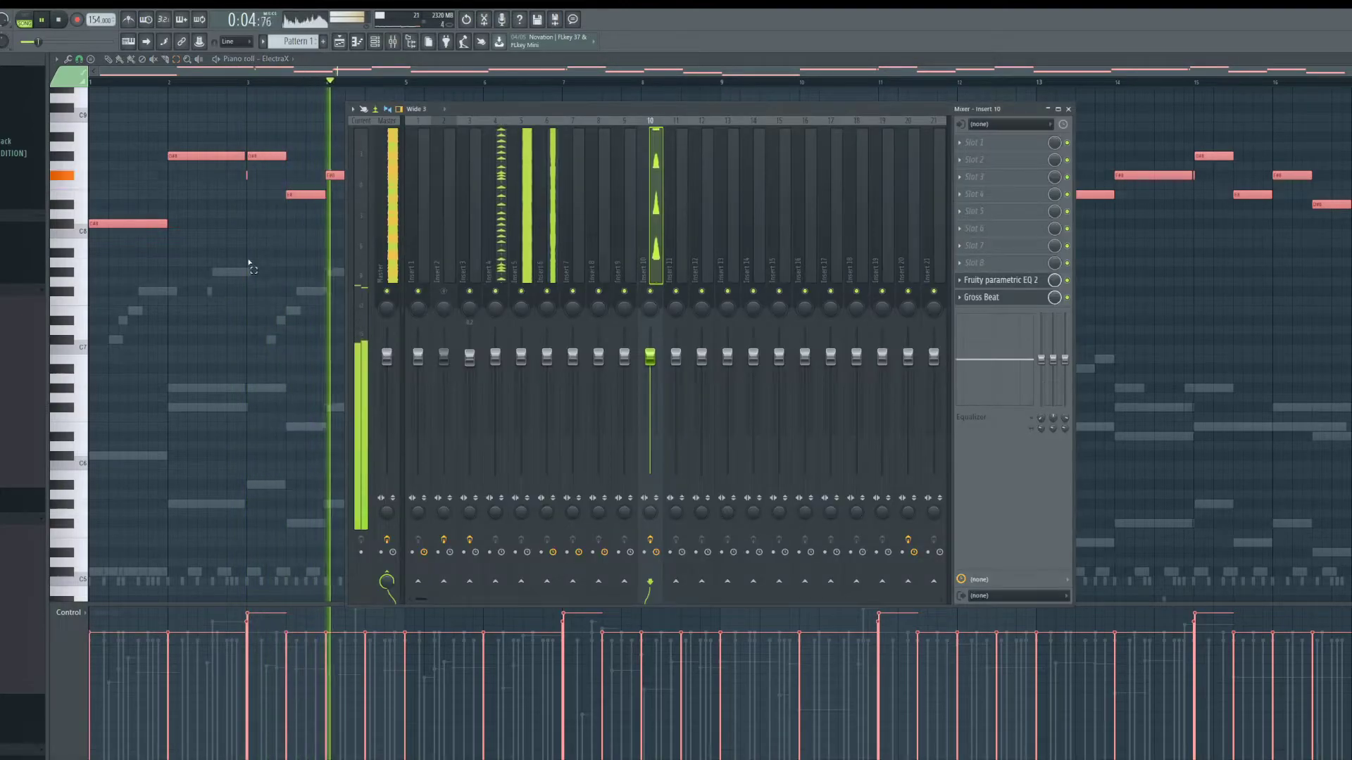
pyautogui.press('F9')
pyautogui.press('F6')
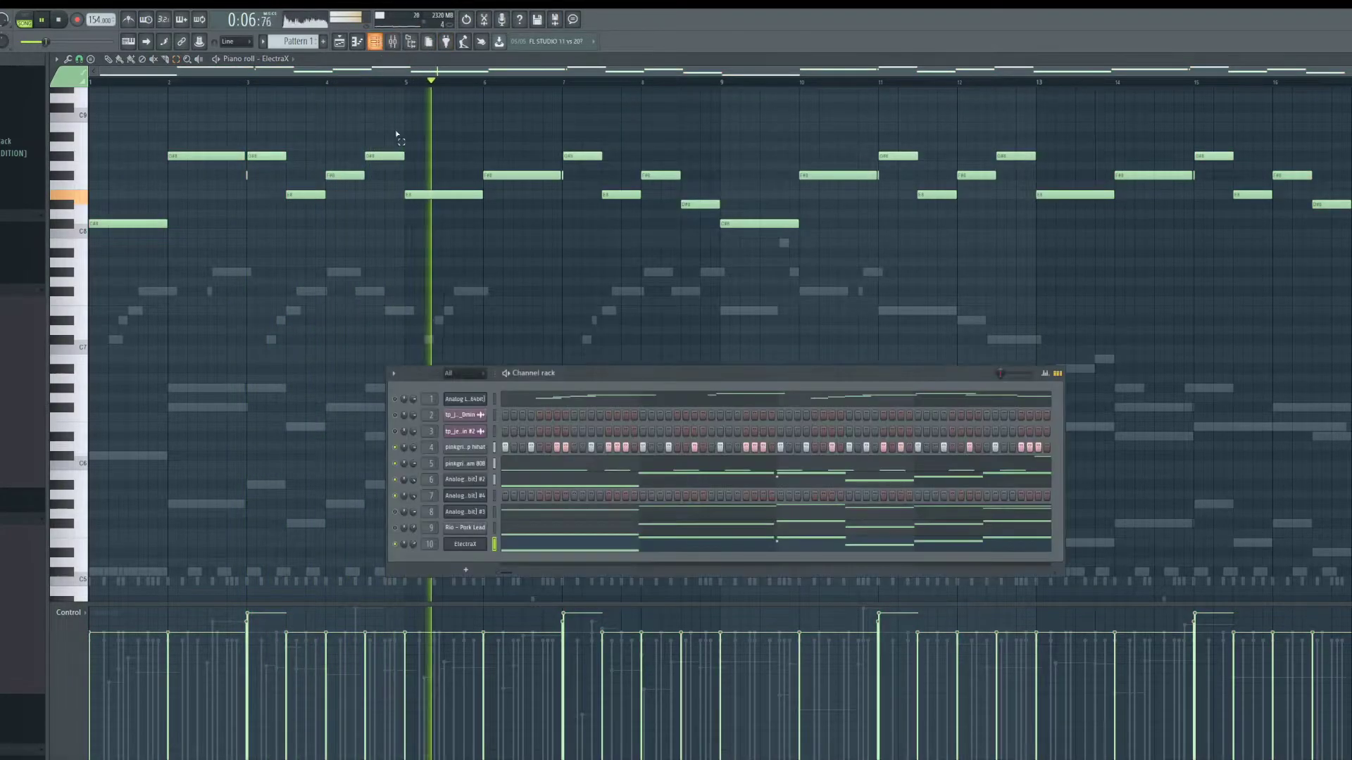
pyautogui.rightClick(466, 546)
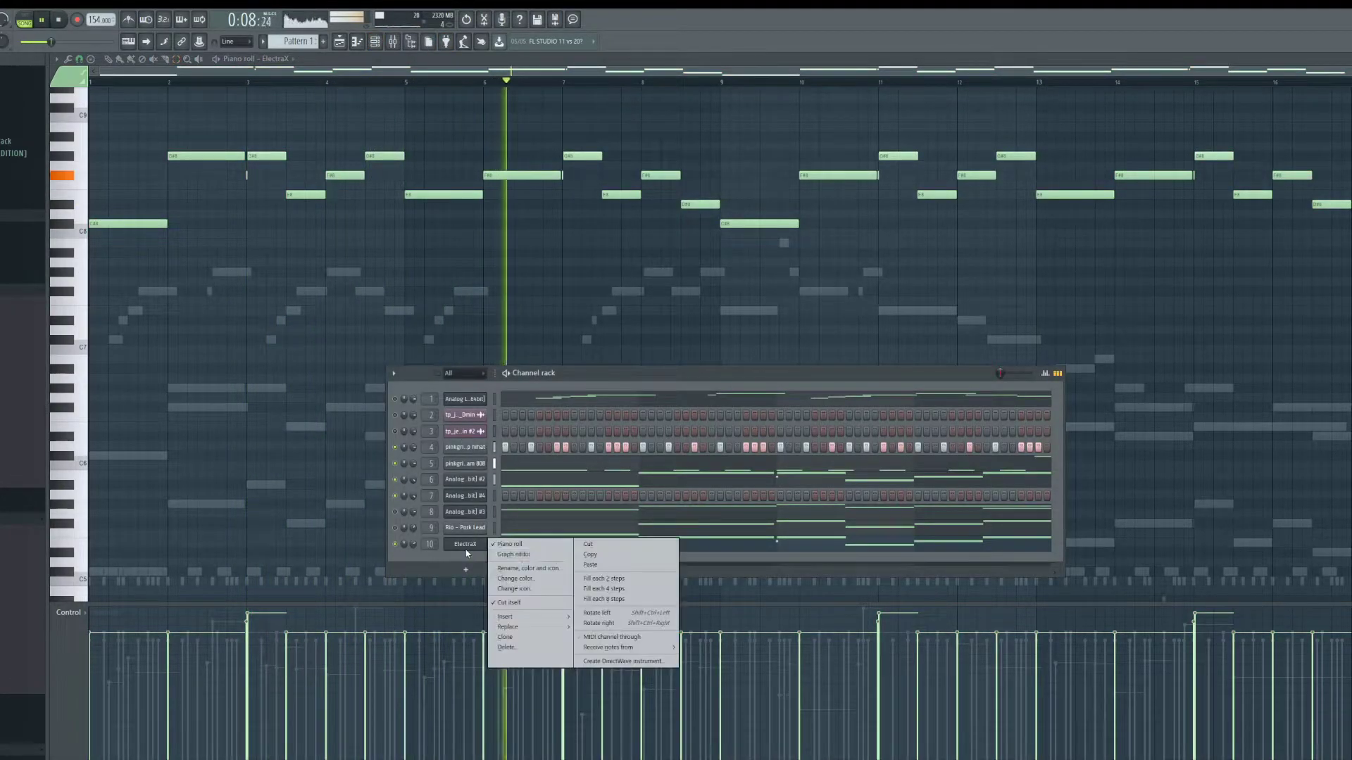
pyautogui.click(597, 545)
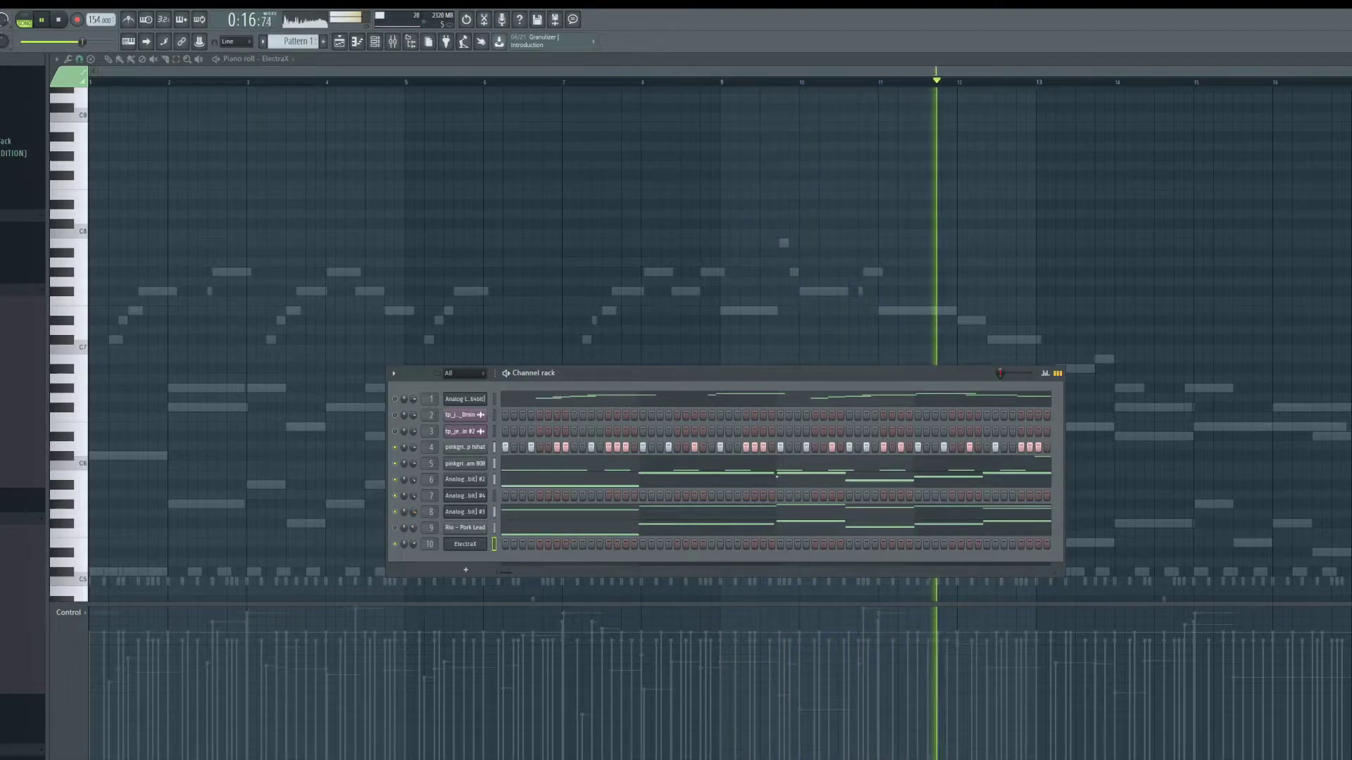
# Step: Open Analog Lab V #3, shuffle its preset list, filter to the Bass type and load Fingered Bass
pyautogui.click(467, 512)
pyautogui.click(235, 284)
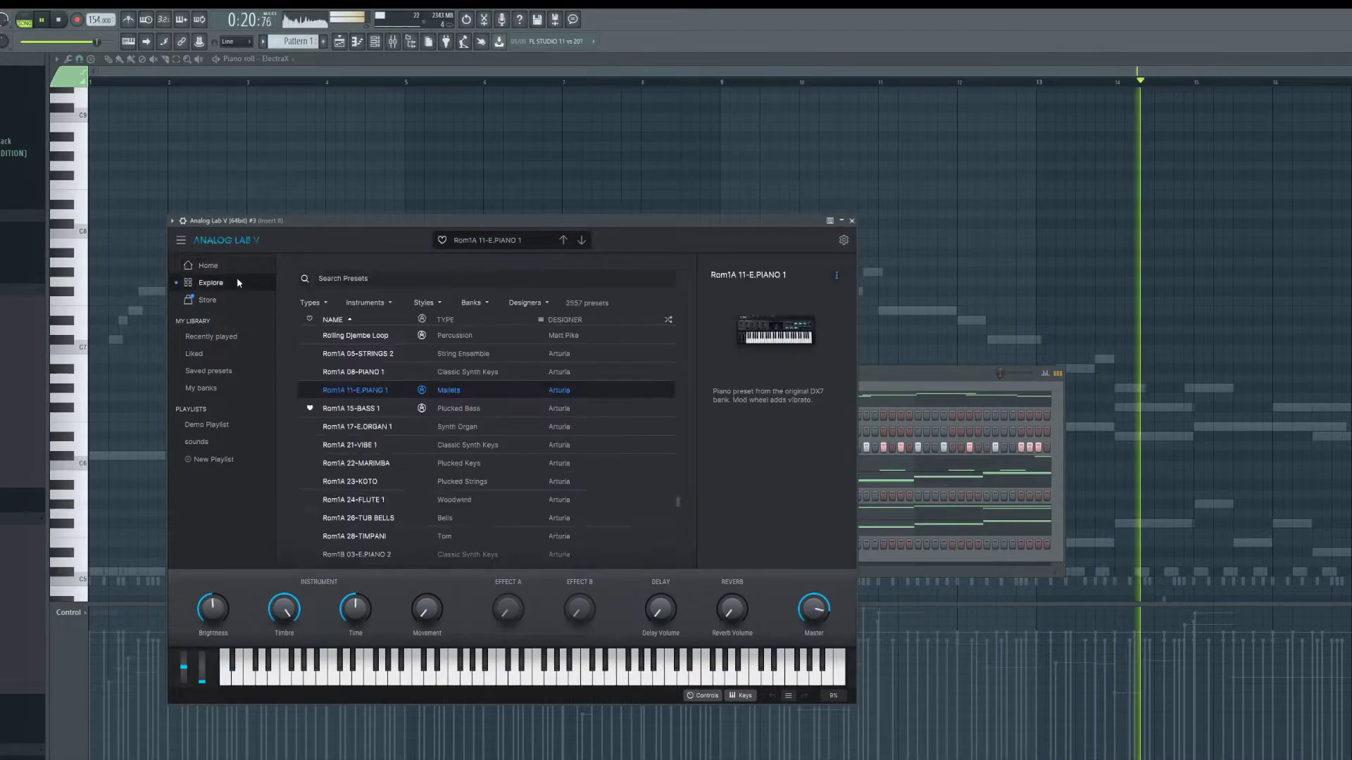
pyautogui.click(667, 319)
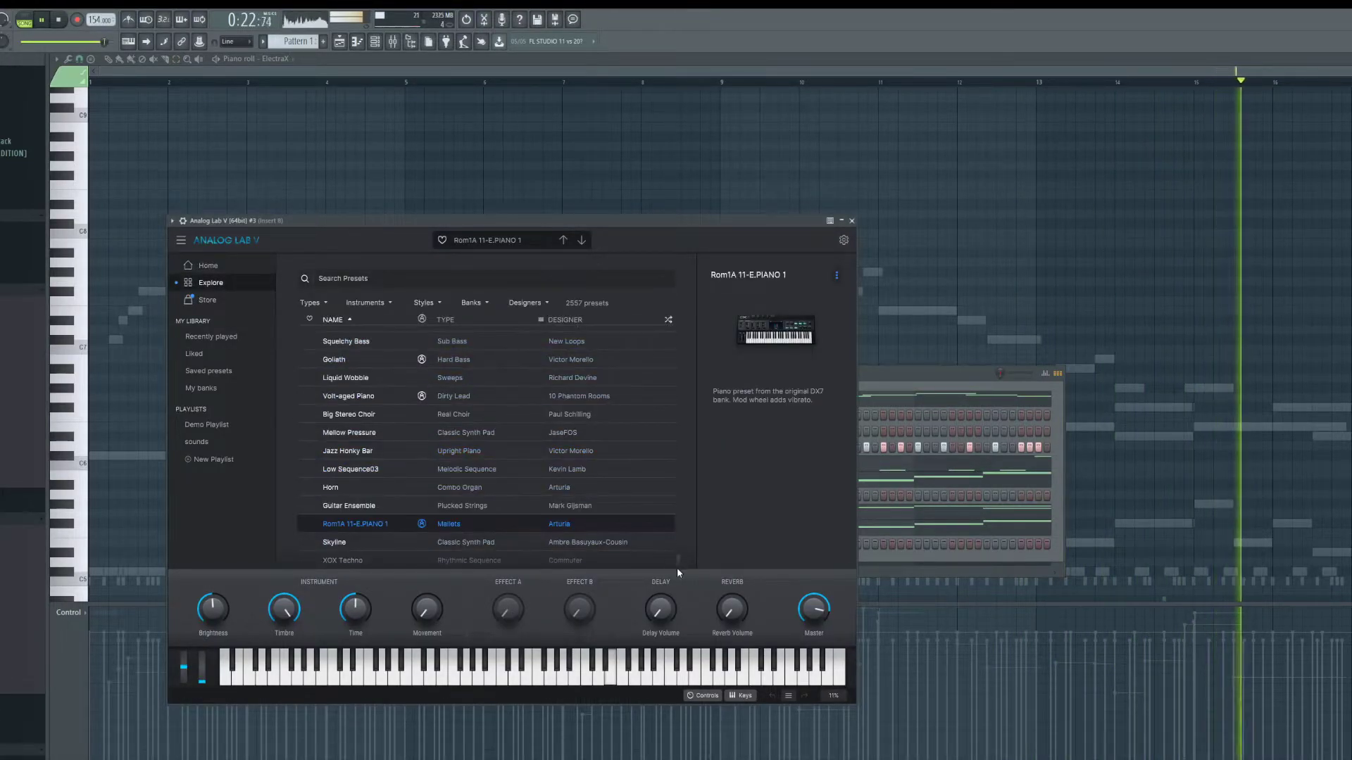
pyautogui.moveTo(678, 561); pyautogui.dragTo(679, 533)
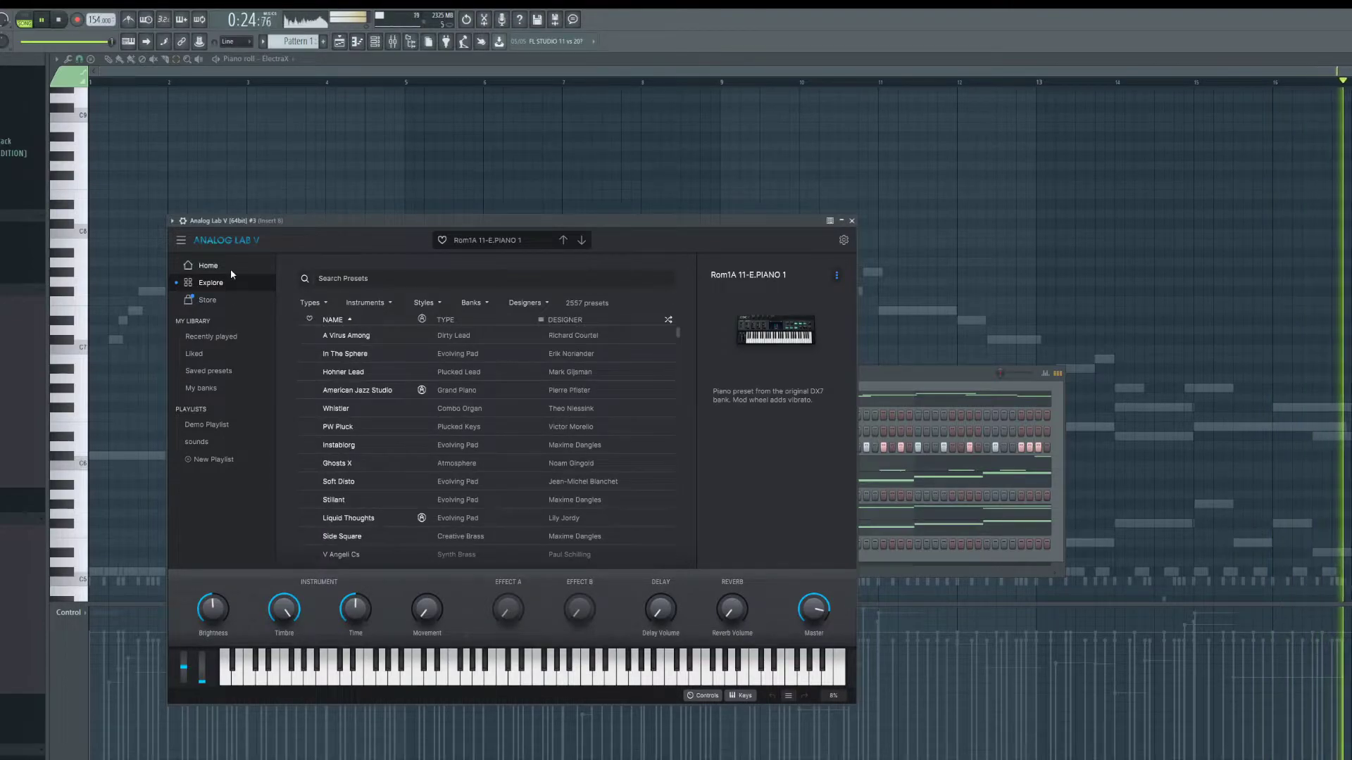
pyautogui.click(208, 266)
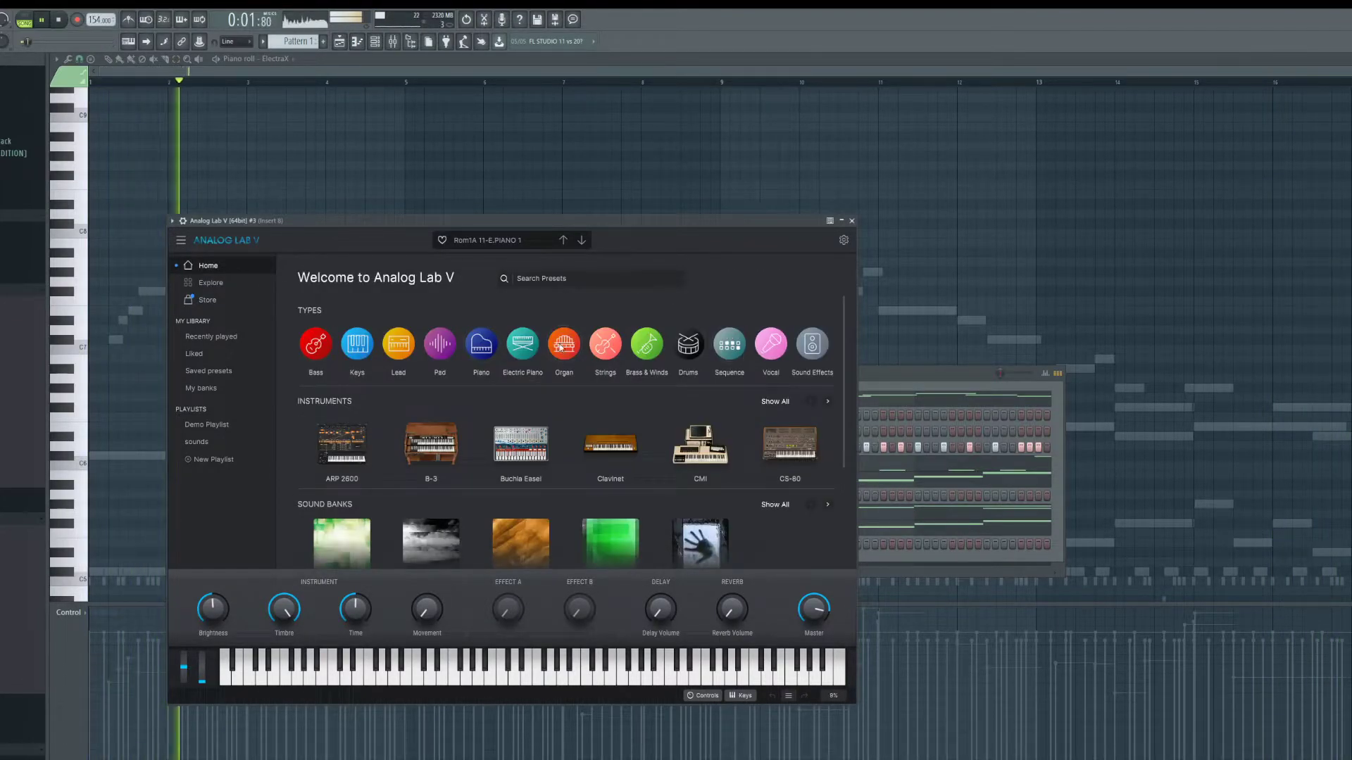
pyautogui.click(307, 345)
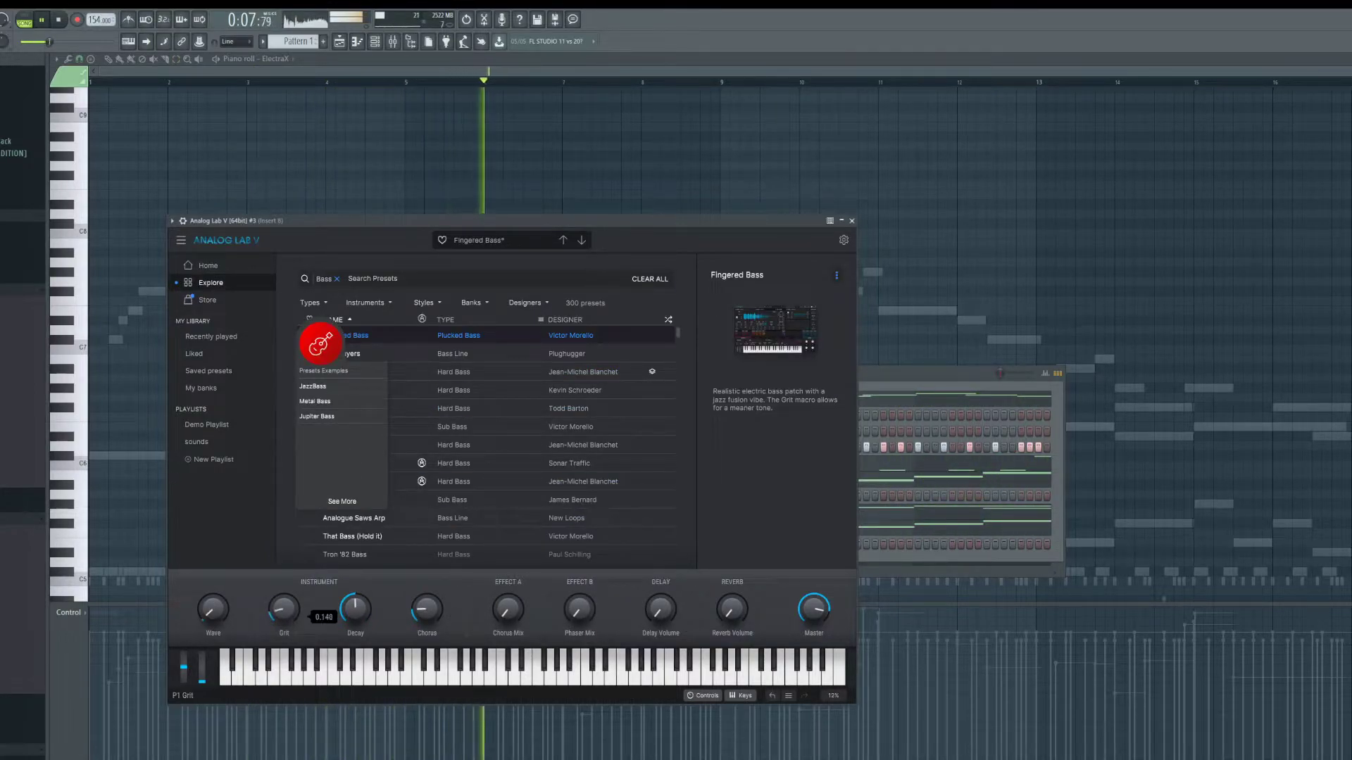
# Step: Audition further bass presets in Analog Lab V #3, including Big Brother and Hard With Style
pyautogui.click(509, 374)
pyautogui.click(489, 449)
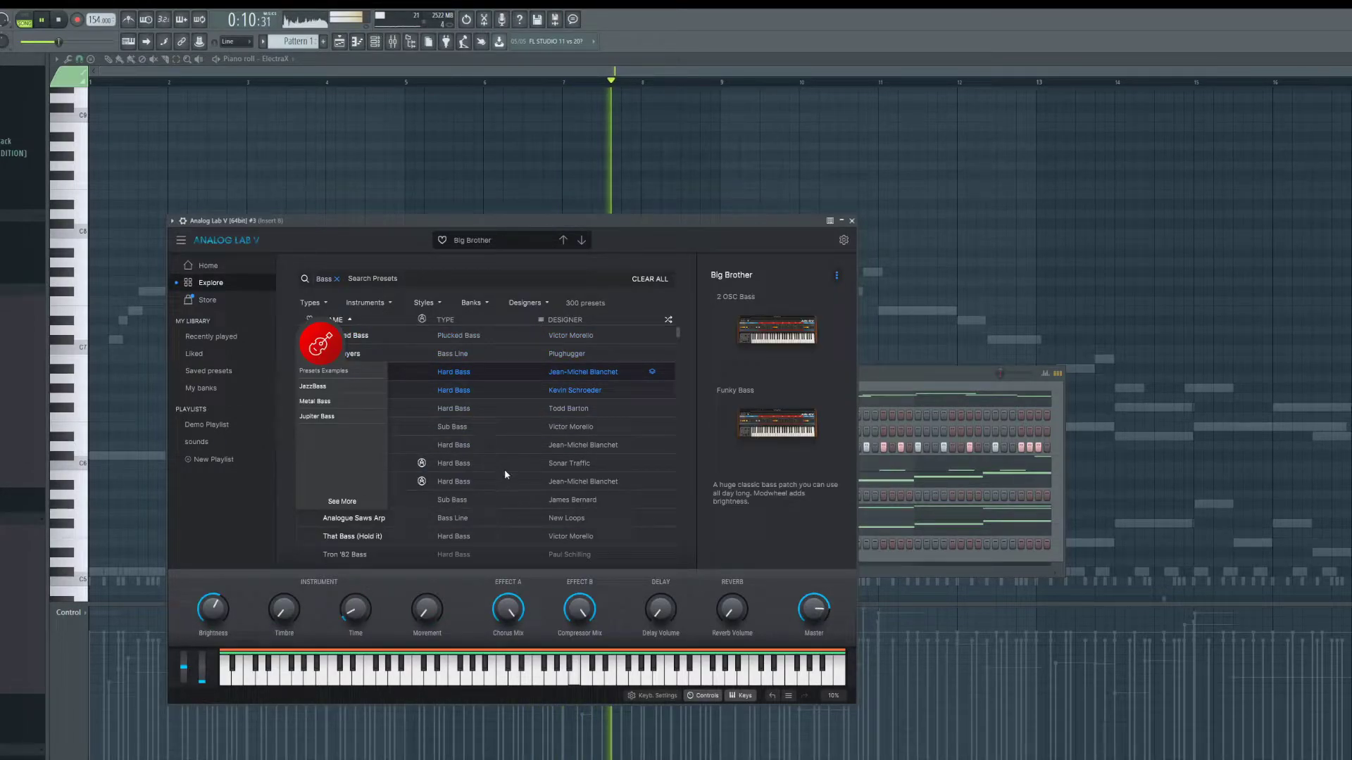
pyautogui.click(342, 502)
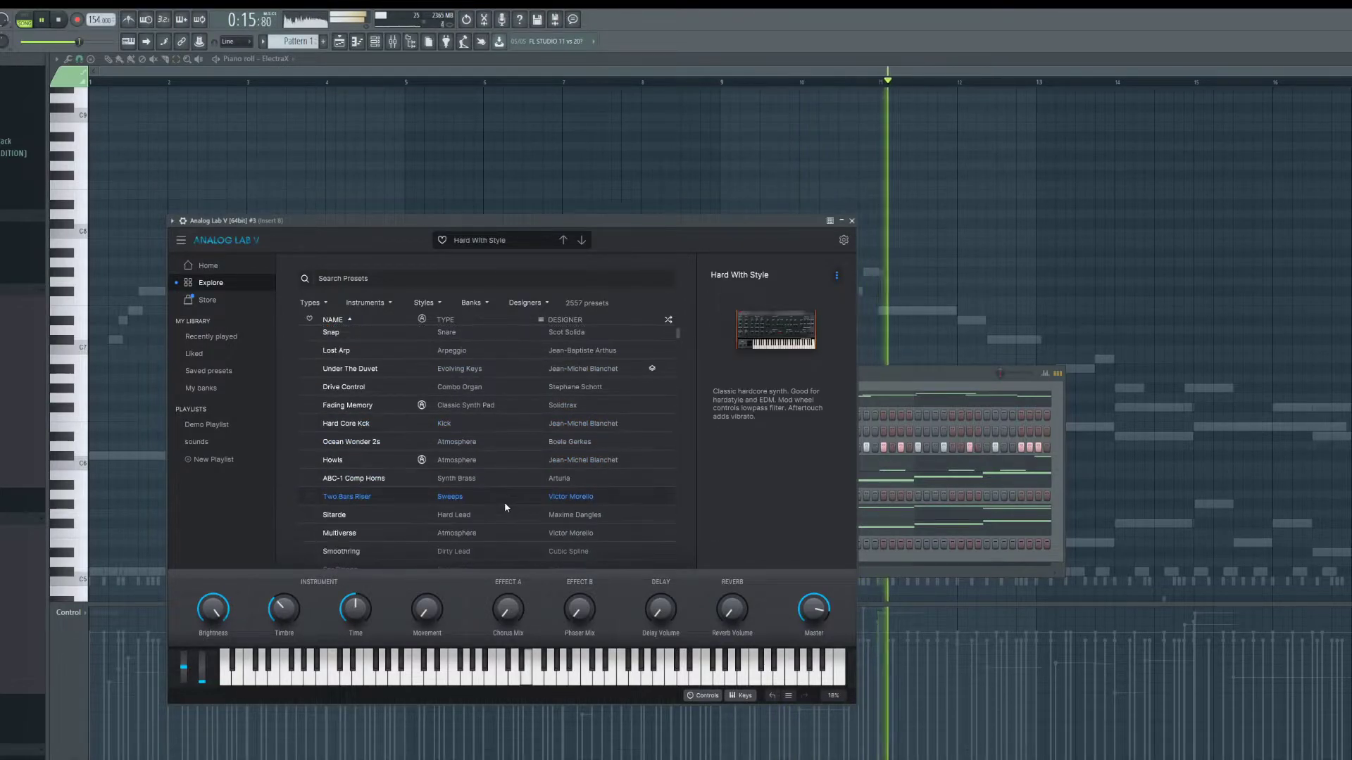
# Step: Reapply the Bass type filter from the Analog Lab V home page, load Basschet and raise its Time macro to maximum
pyautogui.click(236, 270)
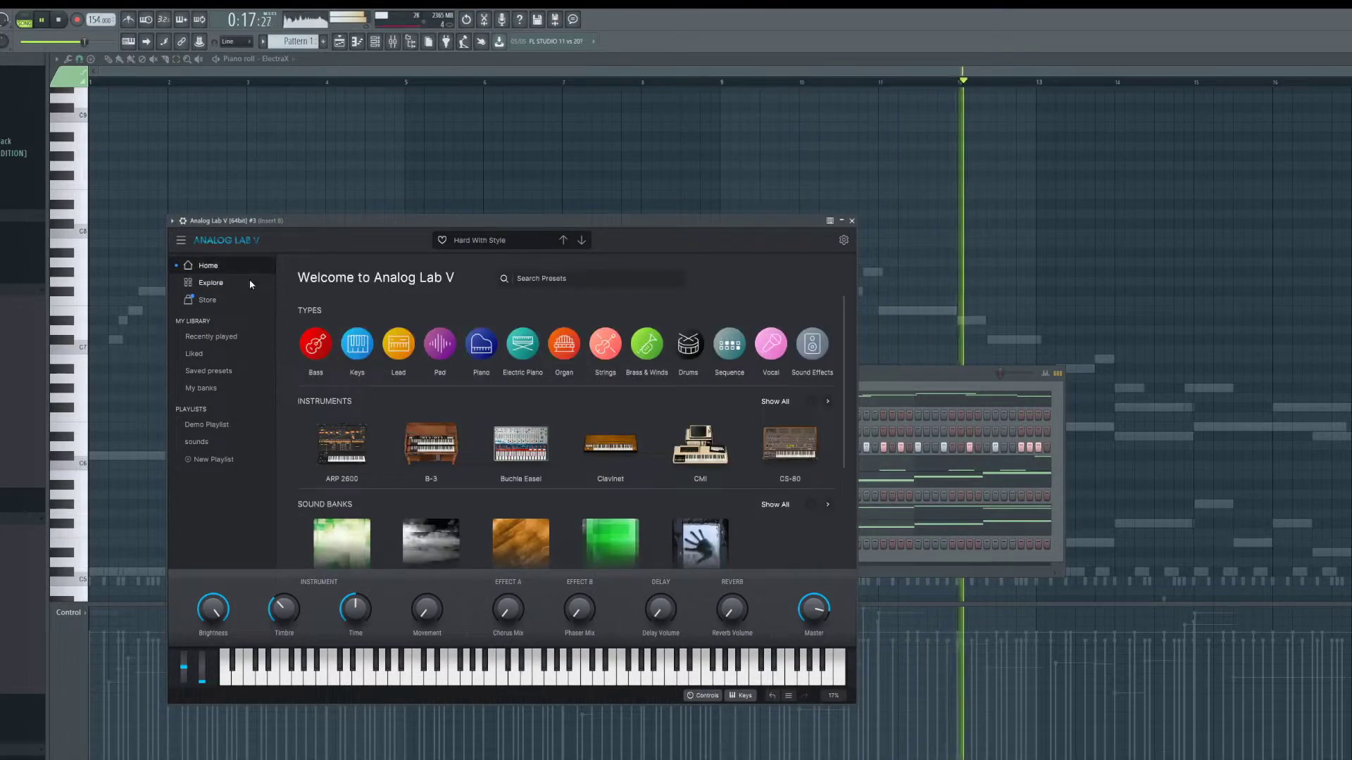
pyautogui.click(326, 350)
pyautogui.scroll(-10, 532, 437)
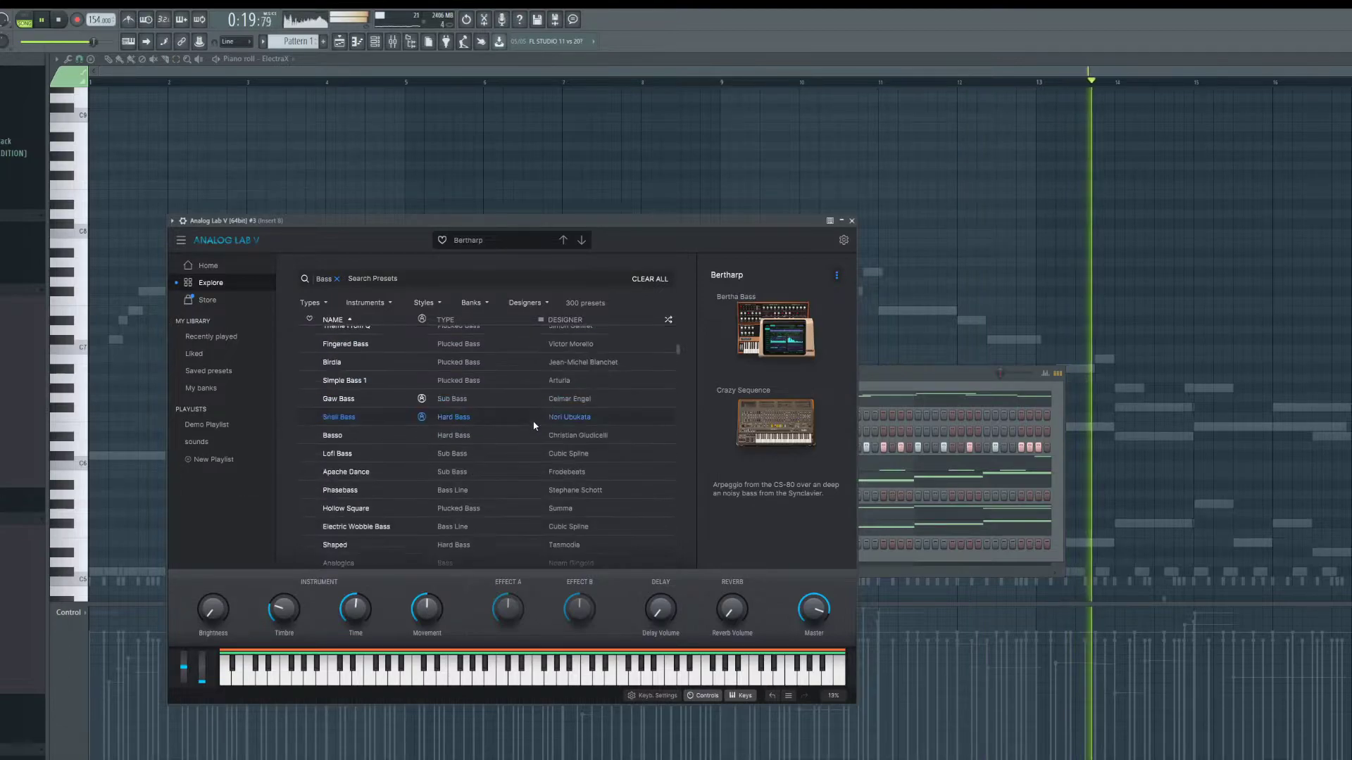
pyautogui.scroll(-2, 514, 493)
pyautogui.click(507, 431)
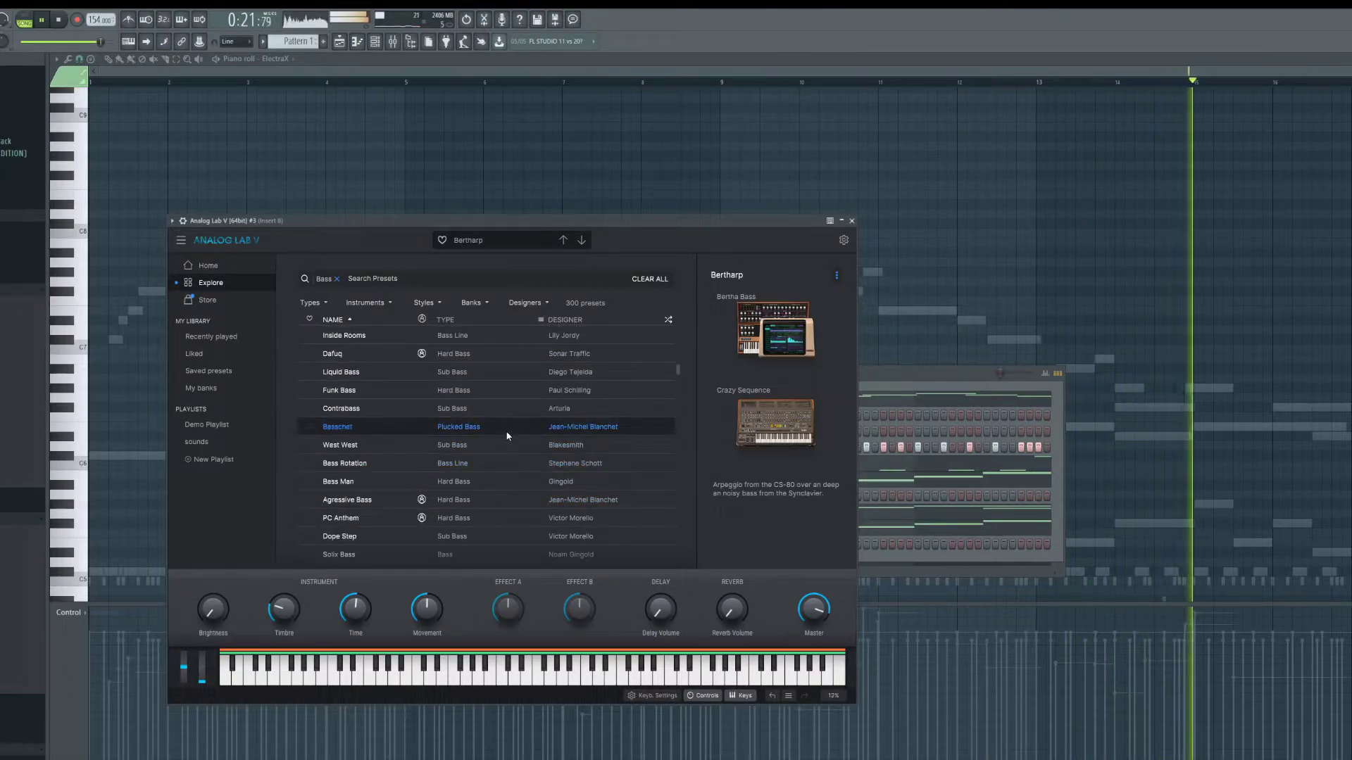
pyautogui.moveTo(346, 617); pyautogui.dragTo(360, 623)
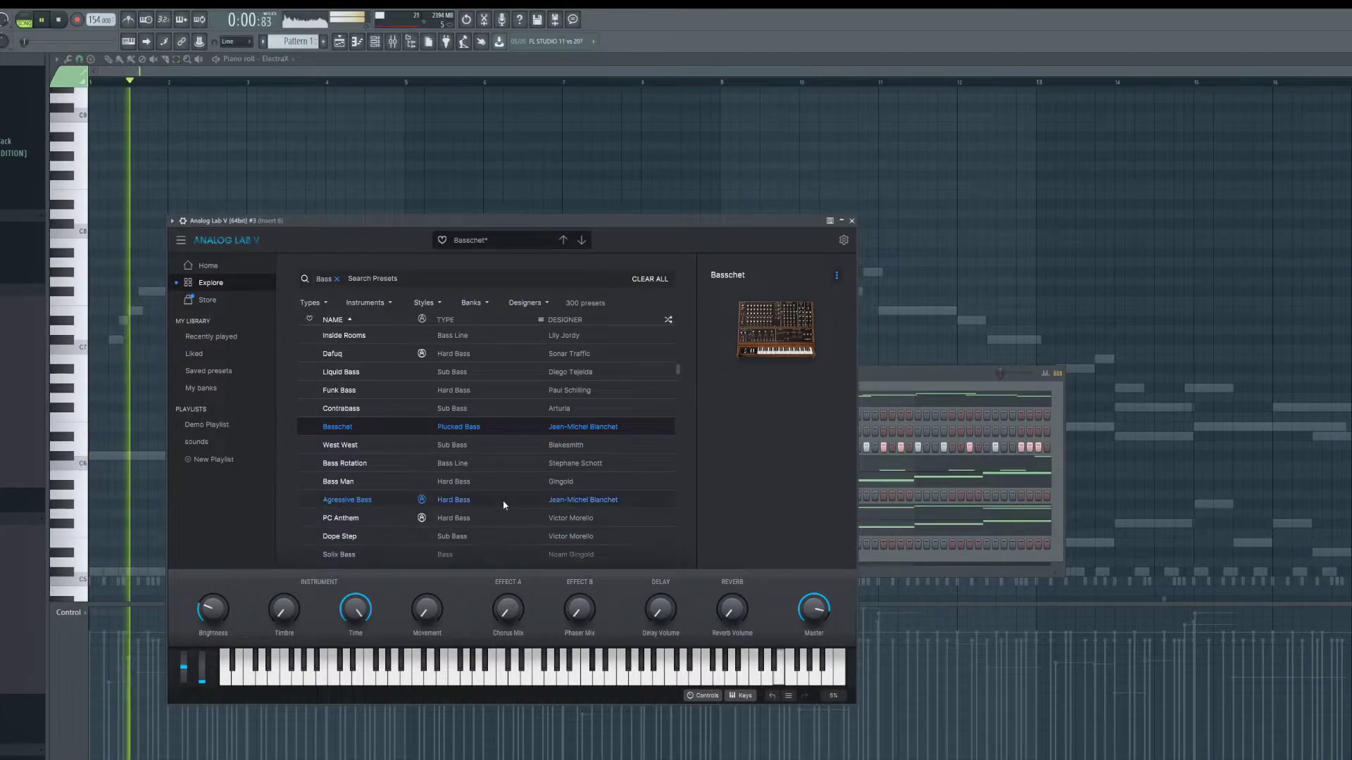
# Step: Audition the bass presets Dope Step, ShortArp Bass, Murder Bass and Rantony in Analog Lab V #3
pyautogui.scroll(-2, 503, 500)
pyautogui.click(504, 452)
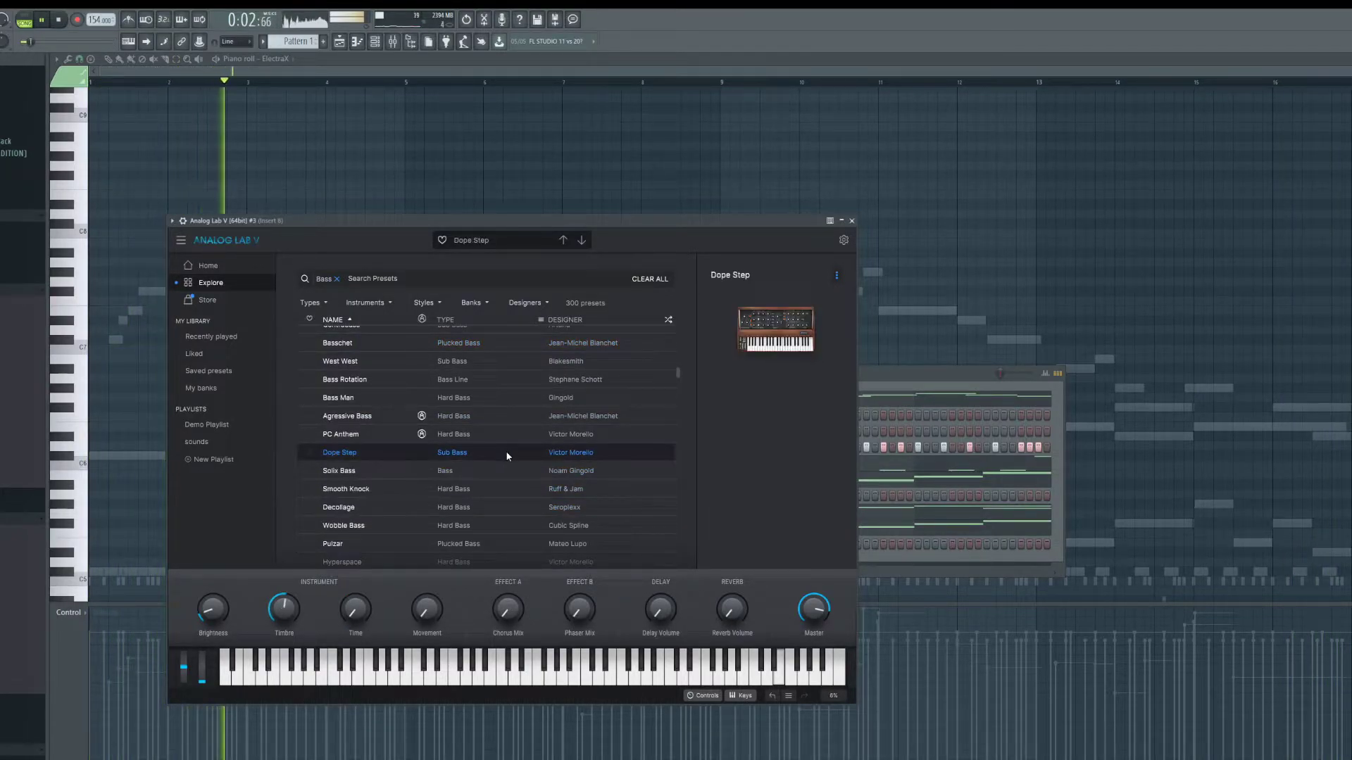
pyautogui.scroll(-2, 496, 479)
pyautogui.click(496, 484)
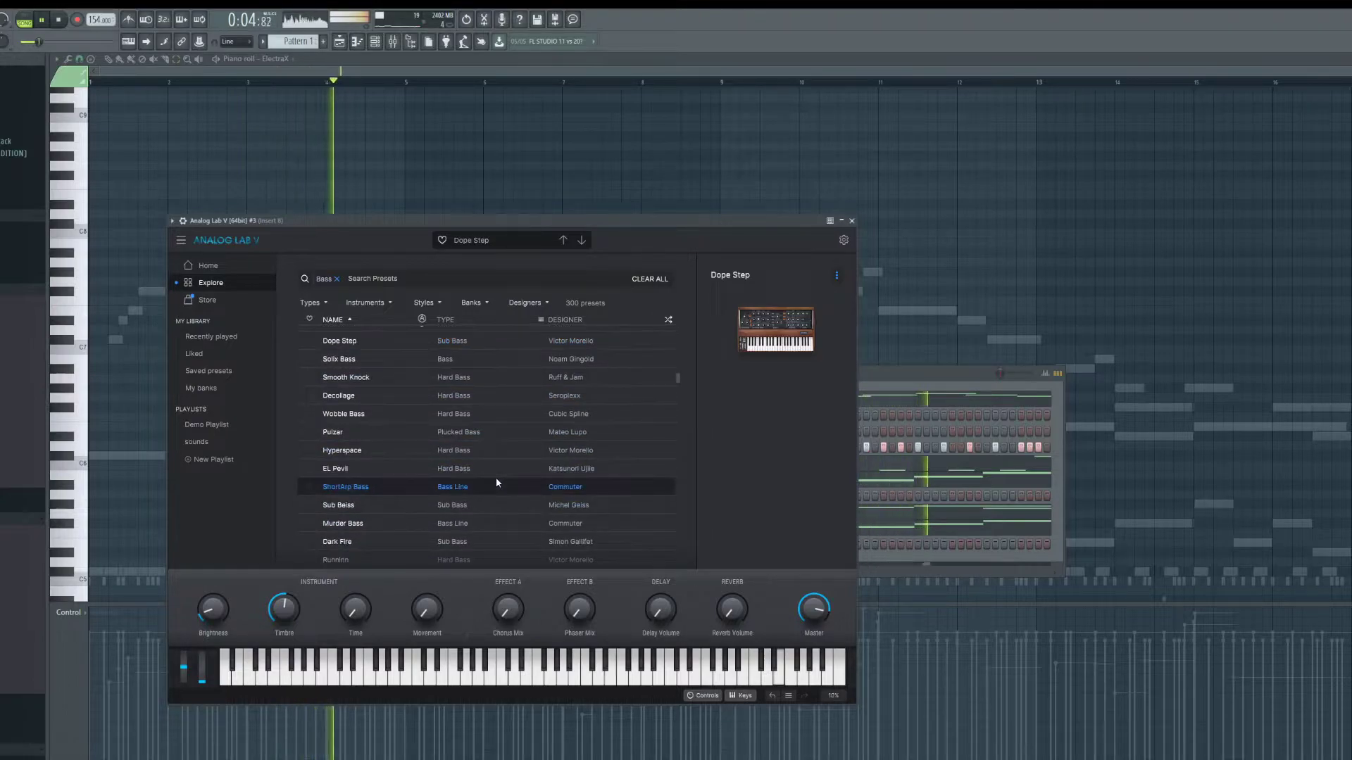
pyautogui.scroll(-1, 473, 528)
pyautogui.click(501, 466)
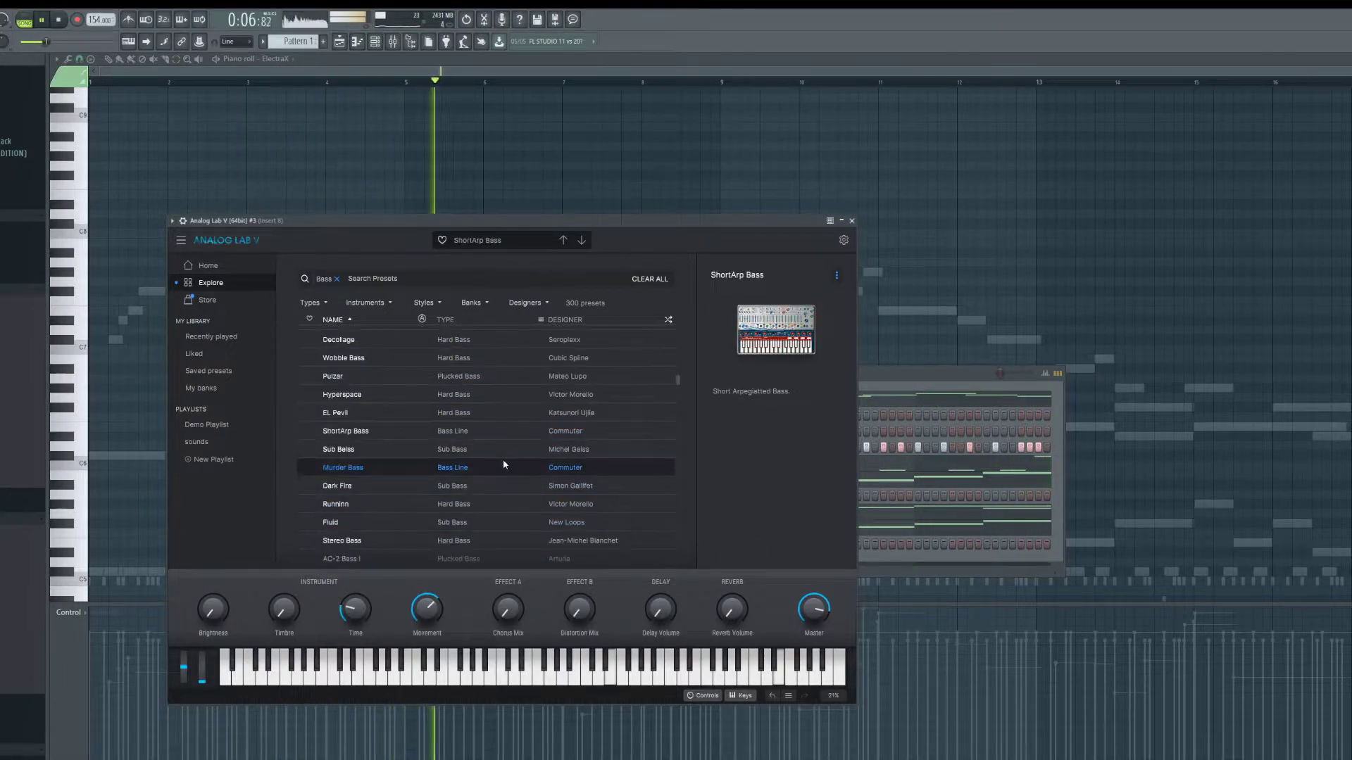
pyautogui.scroll(-1, 507, 493)
pyautogui.click(514, 520)
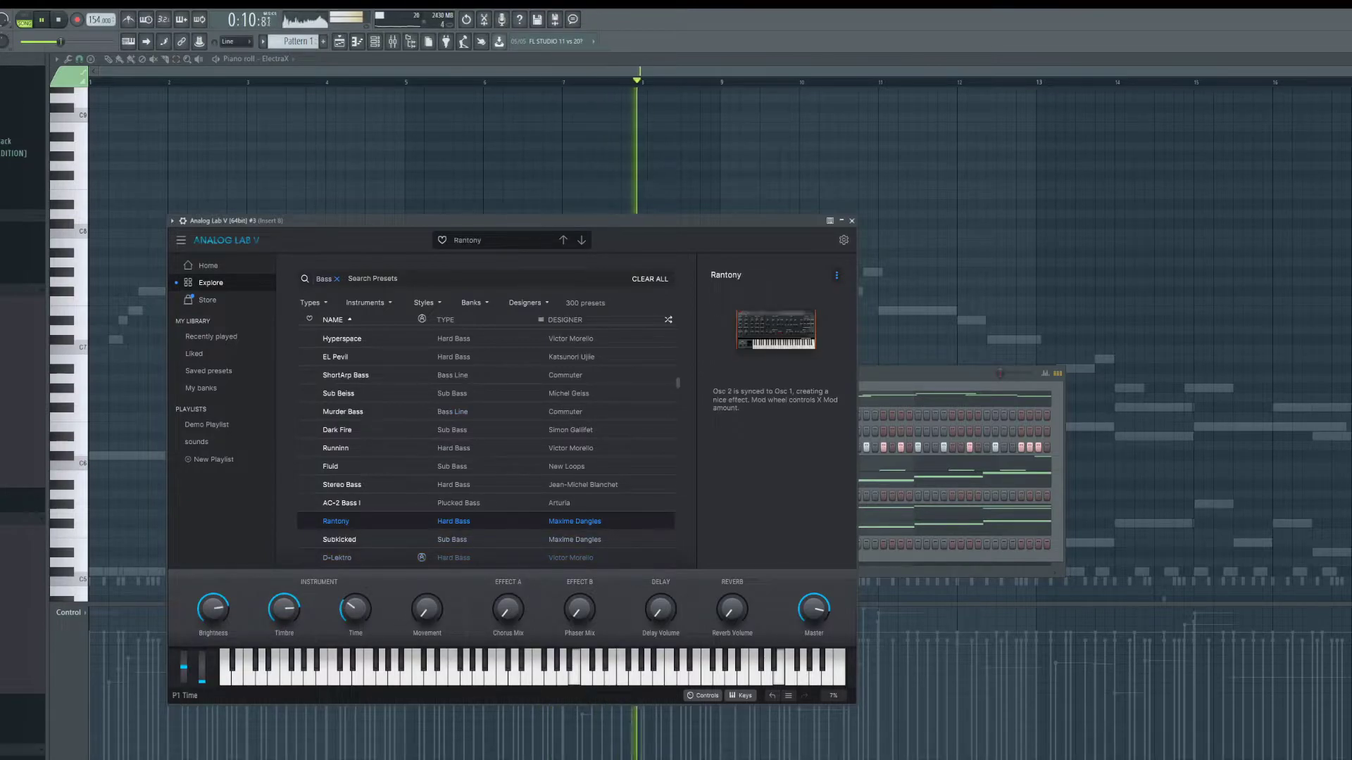
# Step: Delete the Analog Lab V #3 channel from the channel rack
pyautogui.click(873, 394)
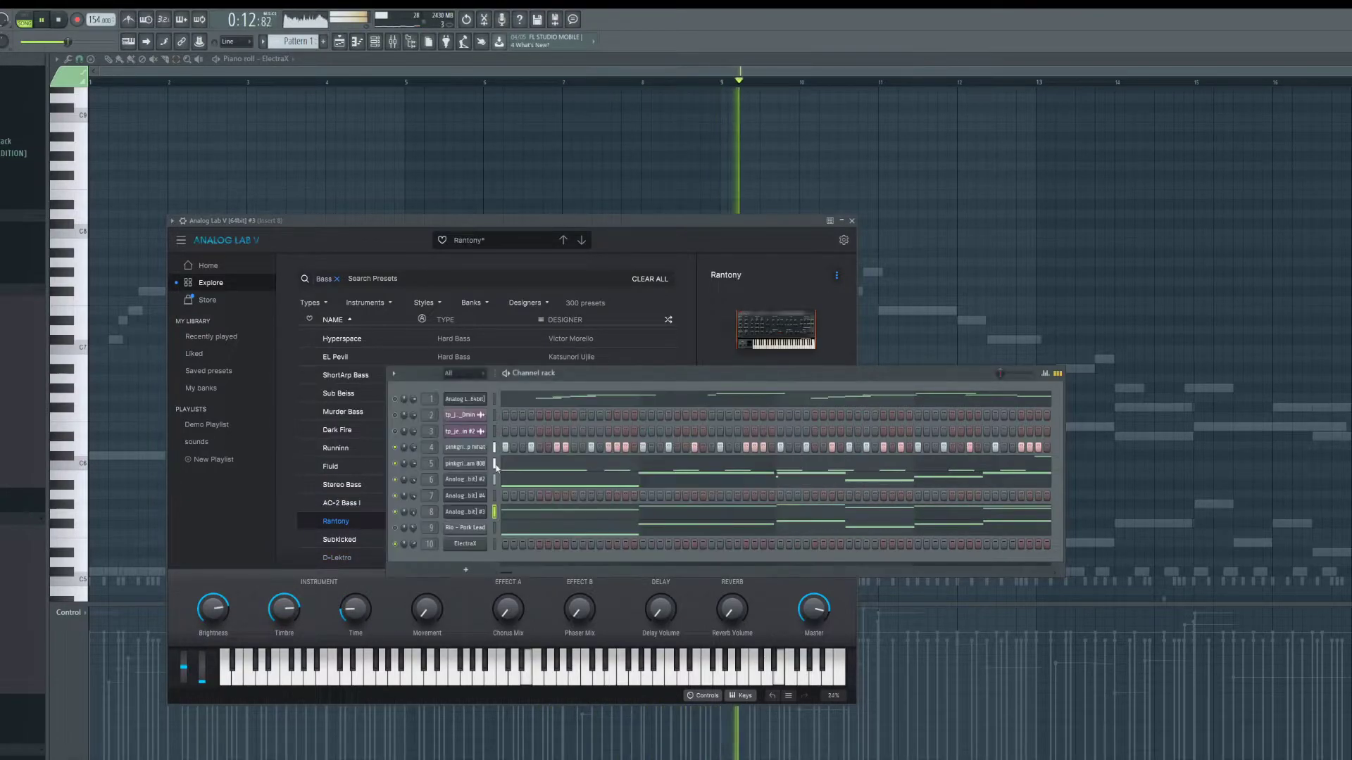
pyautogui.rightClick(479, 514)
pyautogui.click(523, 617)
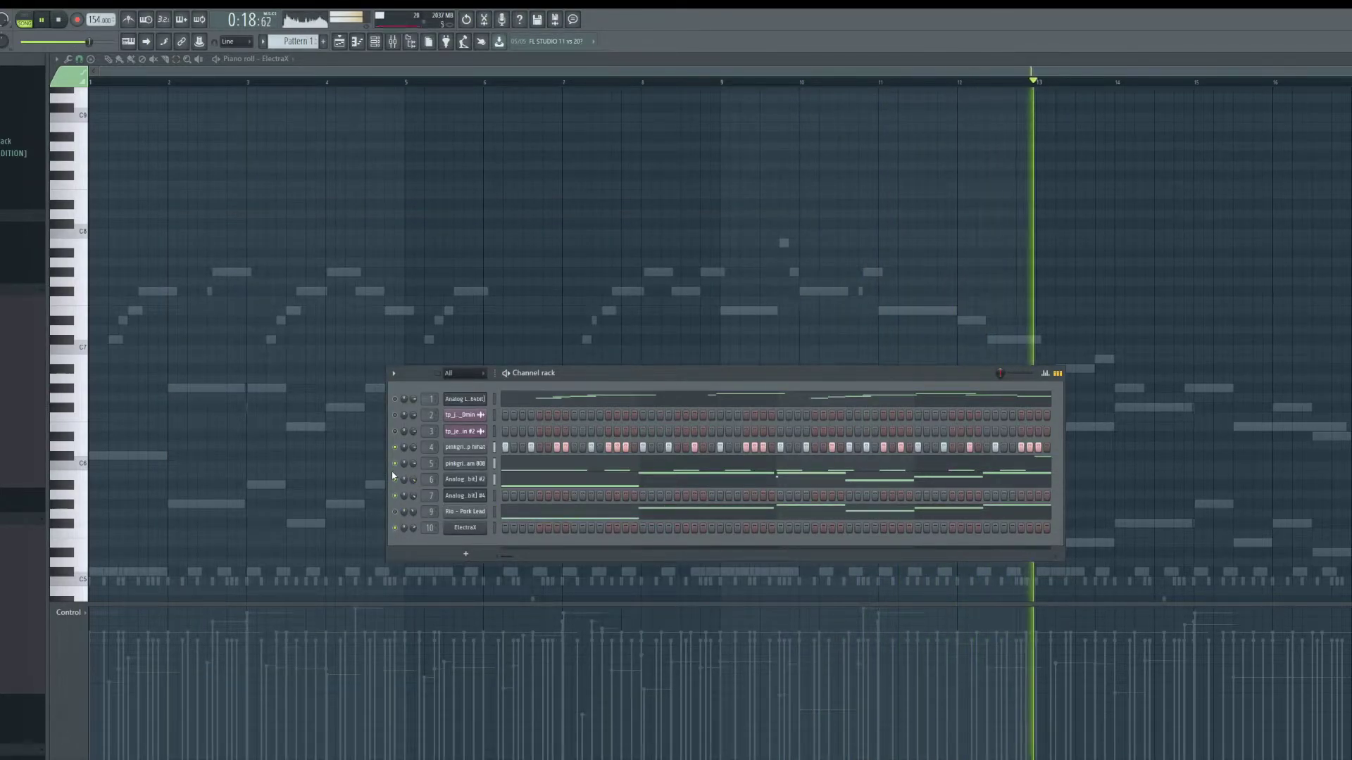
# Step: Restart playback with the mixer open and mute the Analog Lab V #2 channel in the channel rack
pyautogui.press('space')
pyautogui.press('space')
pyautogui.press('space')
pyautogui.press('space')
pyautogui.click(375, 40)
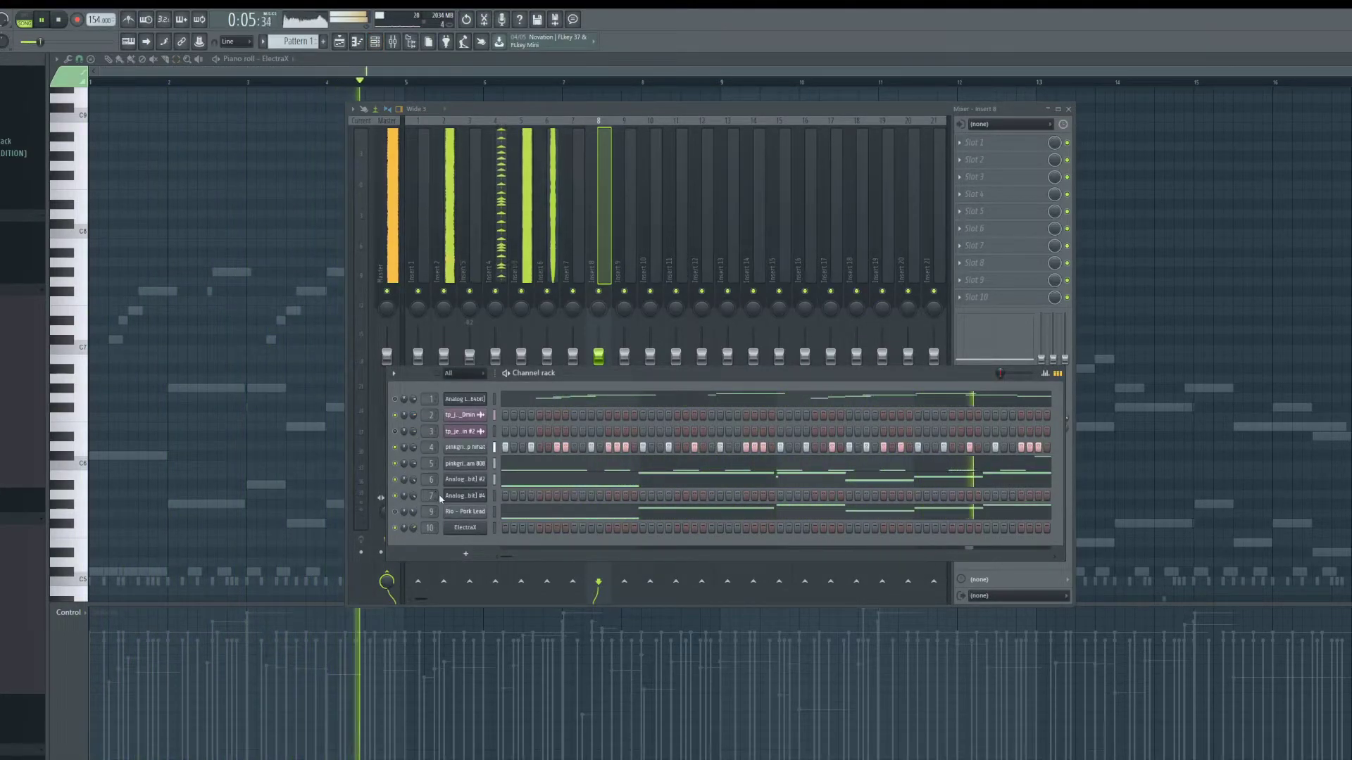
pyautogui.click(396, 481)
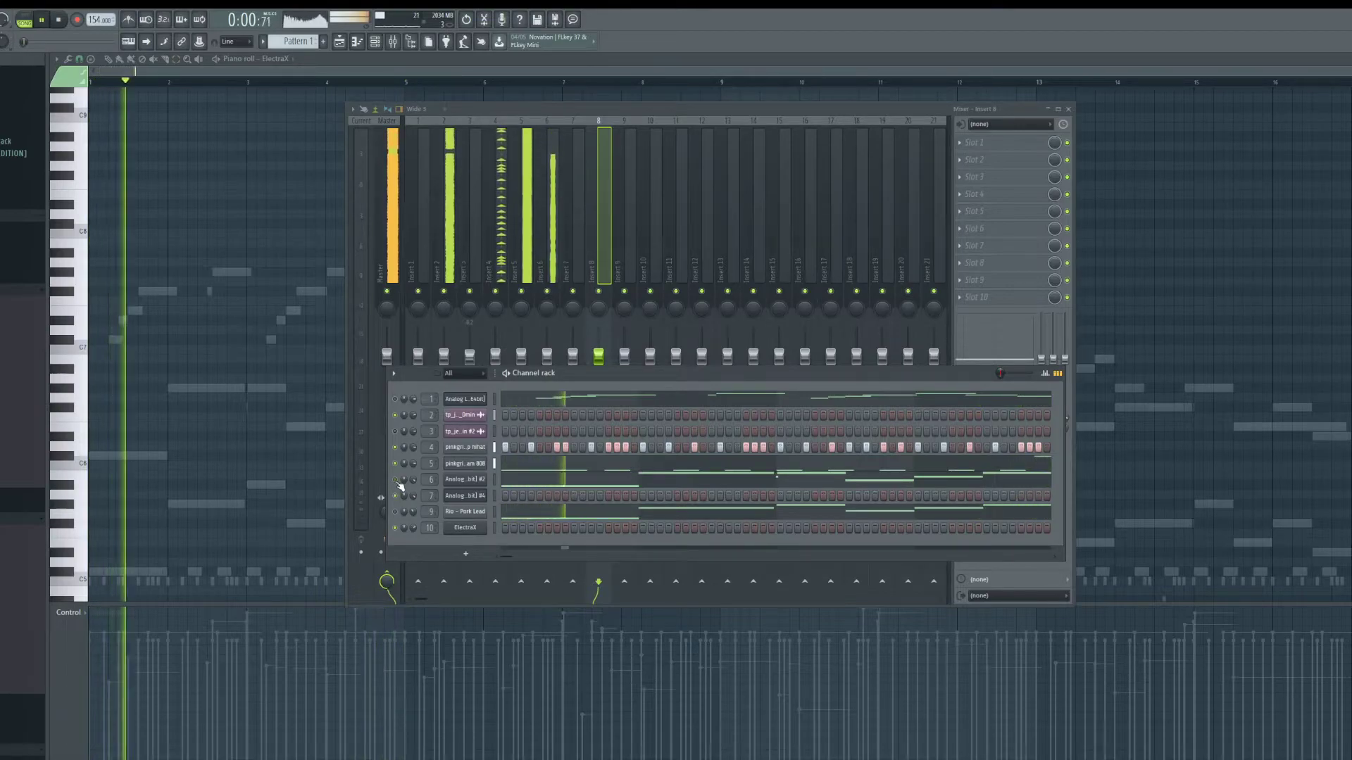
# Step: Clone the Analog Lab V #2 channel, copy its notes into the clone, and restart playback
pyautogui.rightClick(477, 481)
pyautogui.click(533, 573)
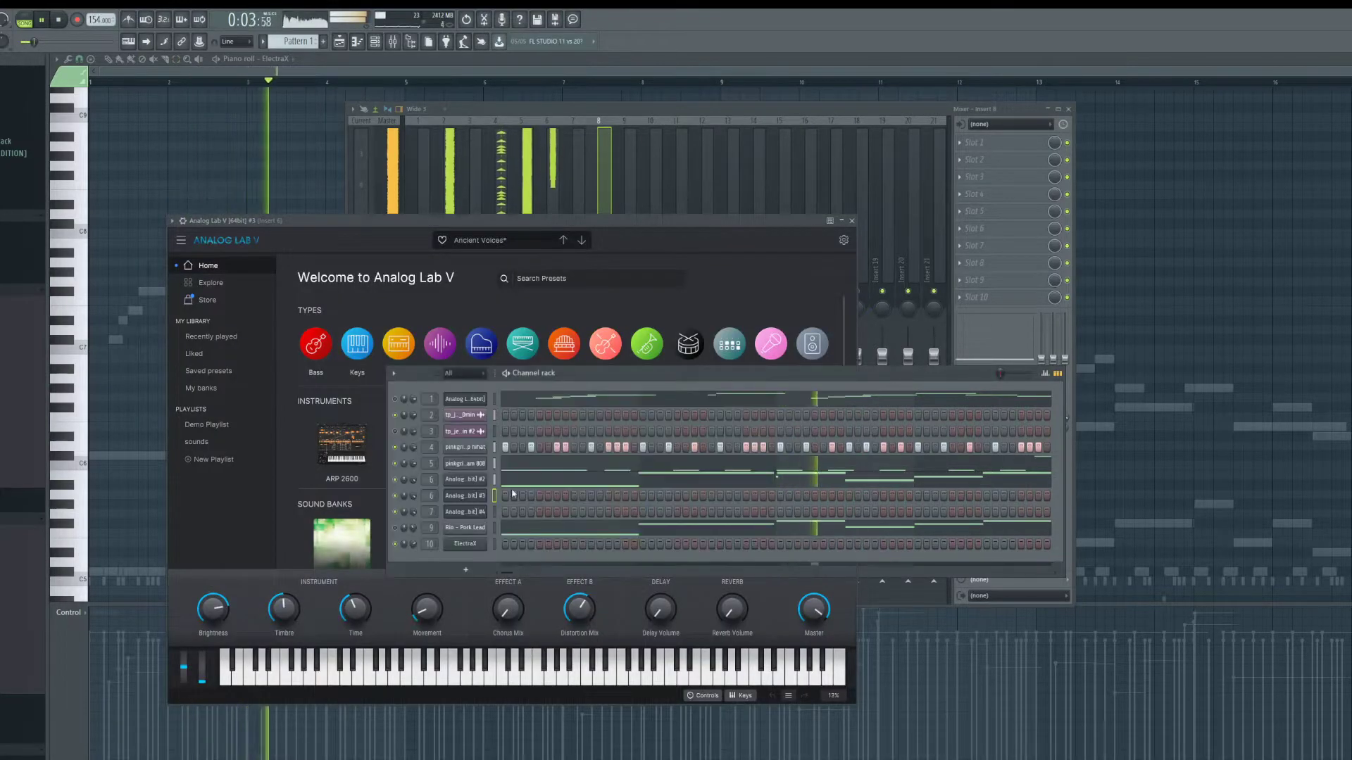
pyautogui.rightClick(475, 486)
pyautogui.click(590, 491)
pyautogui.rightClick(476, 497)
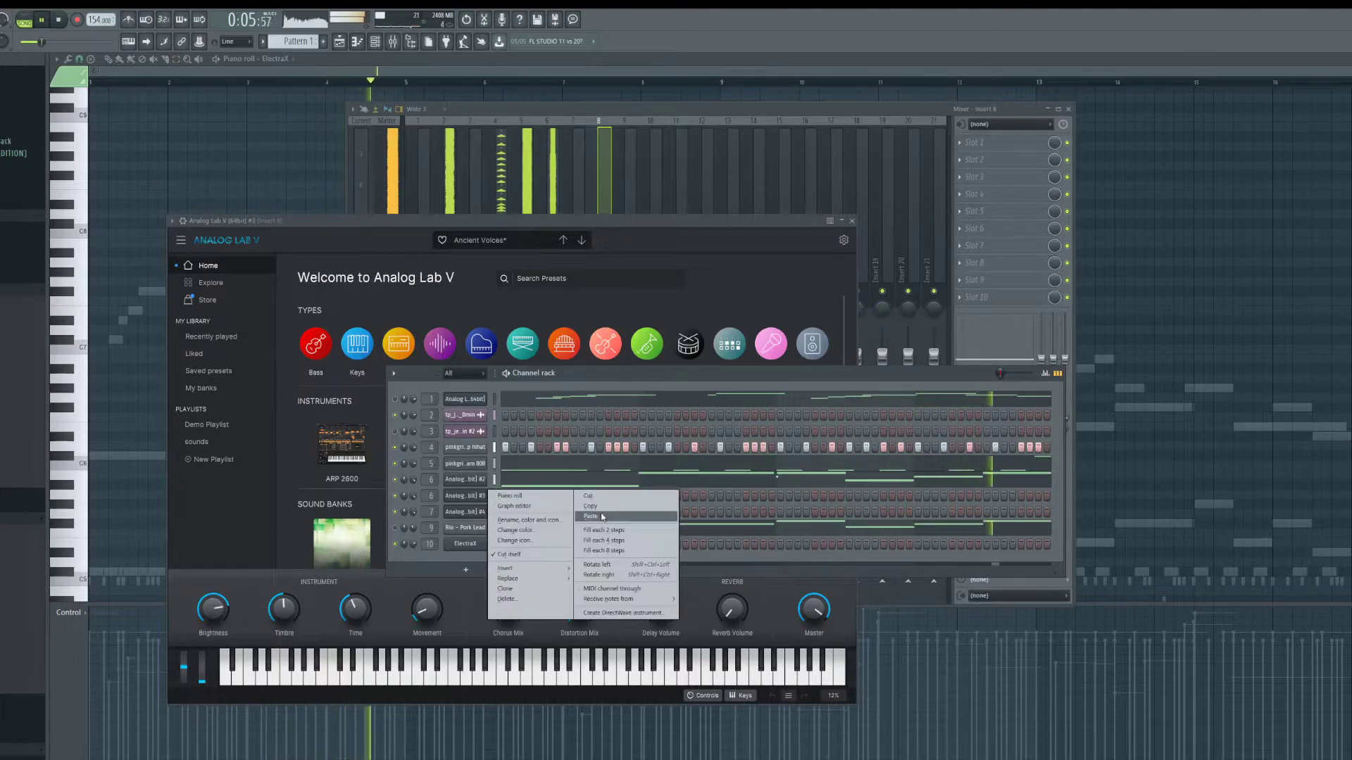
pyautogui.click(590, 517)
pyautogui.press('space')
pyautogui.press('space')
pyautogui.press('space')
pyautogui.press('space')
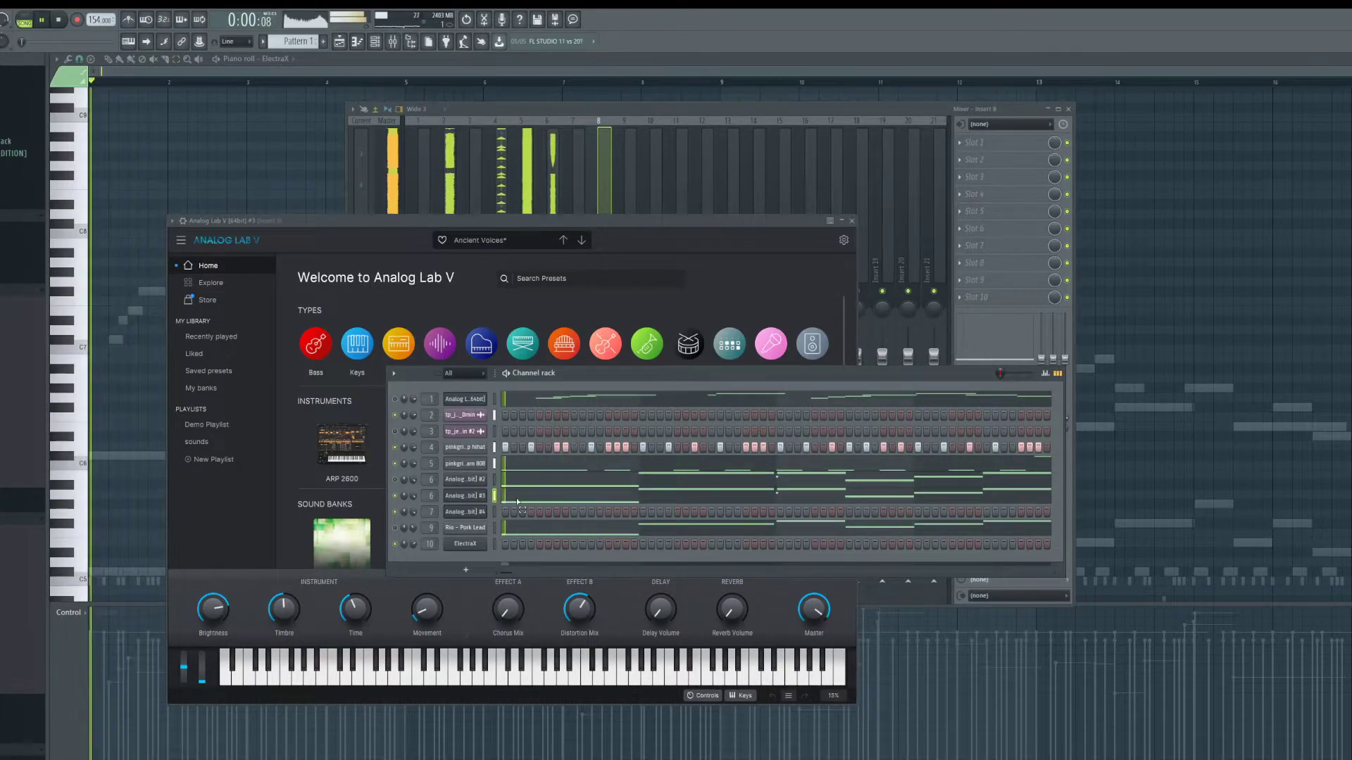
# Step: Open the clone's notes in the piano roll and delete the long note starting at bar 5
pyautogui.click(519, 500)
pyautogui.scroll(3, 239, 456)
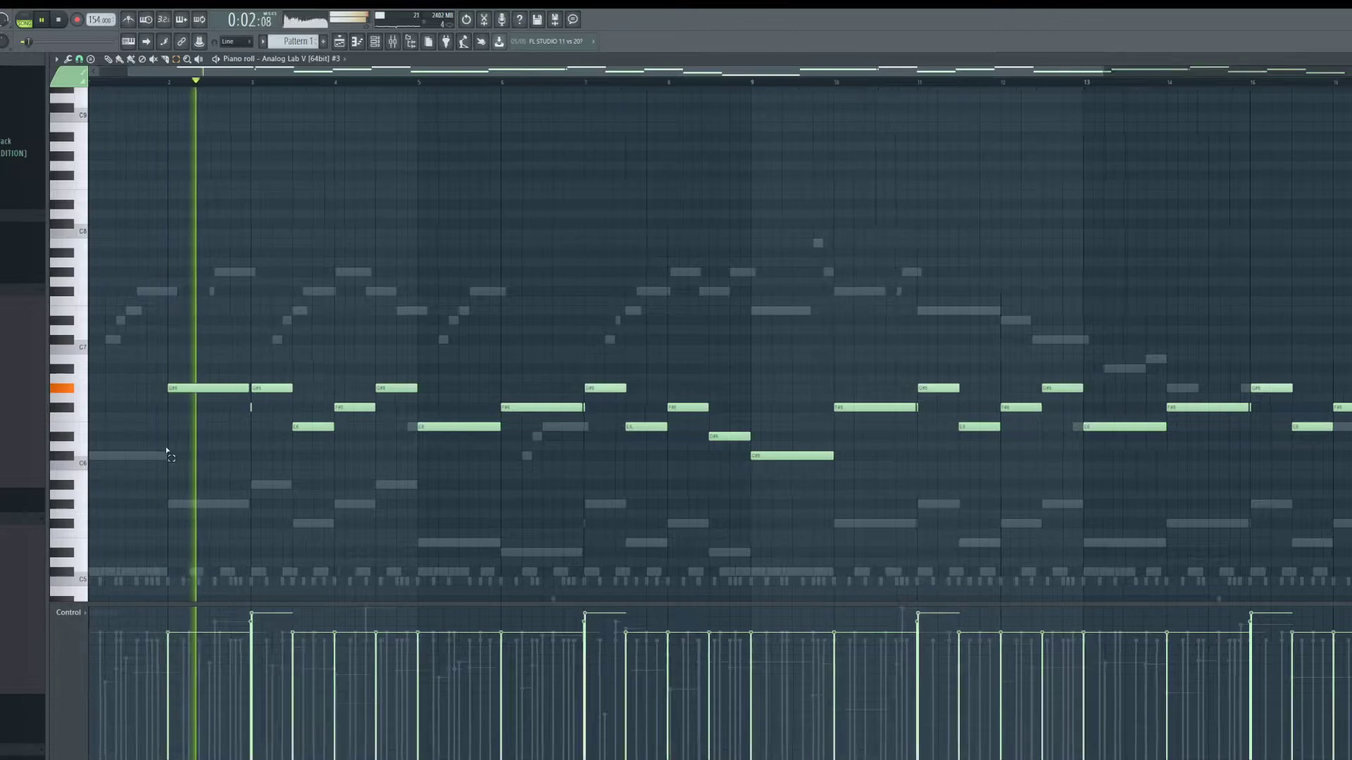
pyautogui.moveTo(516, 411); pyautogui.dragTo(529, 395)
pyautogui.moveTo(639, 414); pyautogui.dragTo(759, 424)
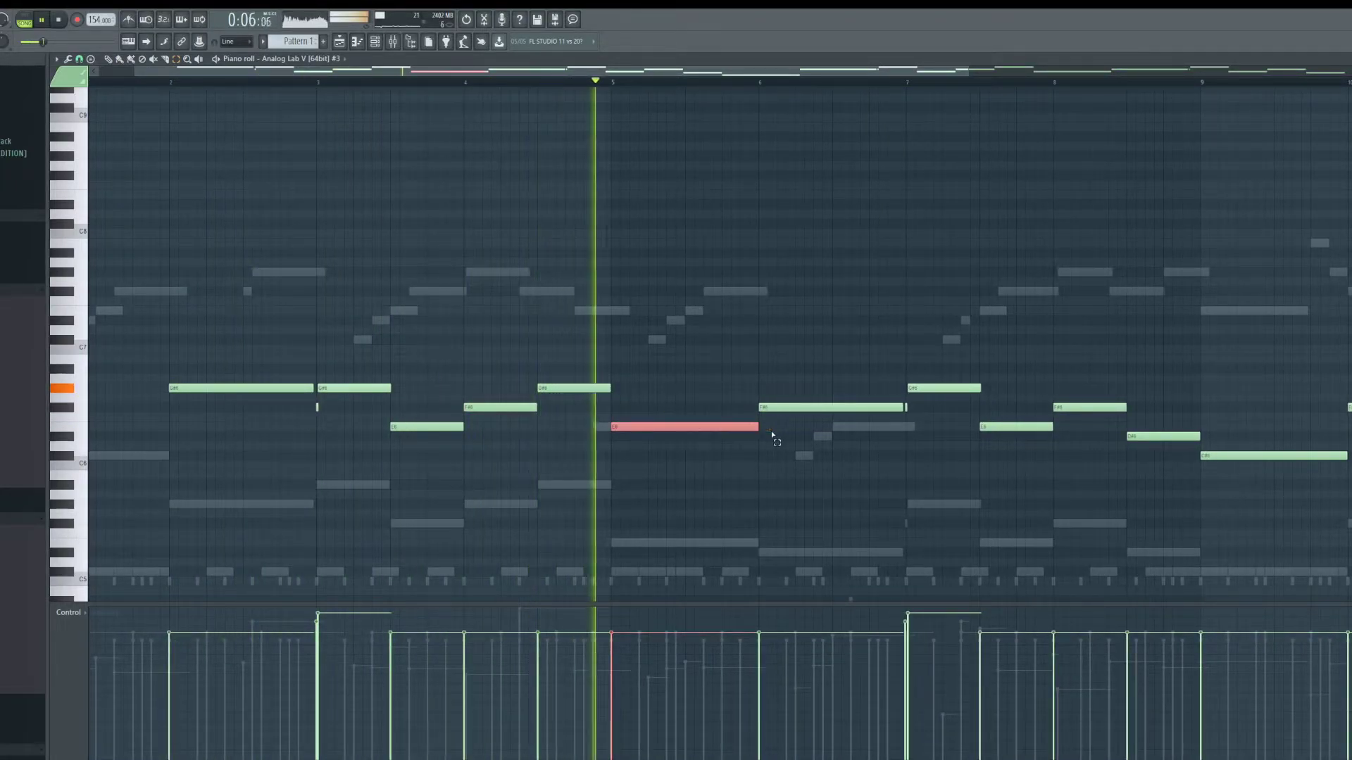
pyautogui.scroll(-3, 726, 451)
pyautogui.press('Delete')
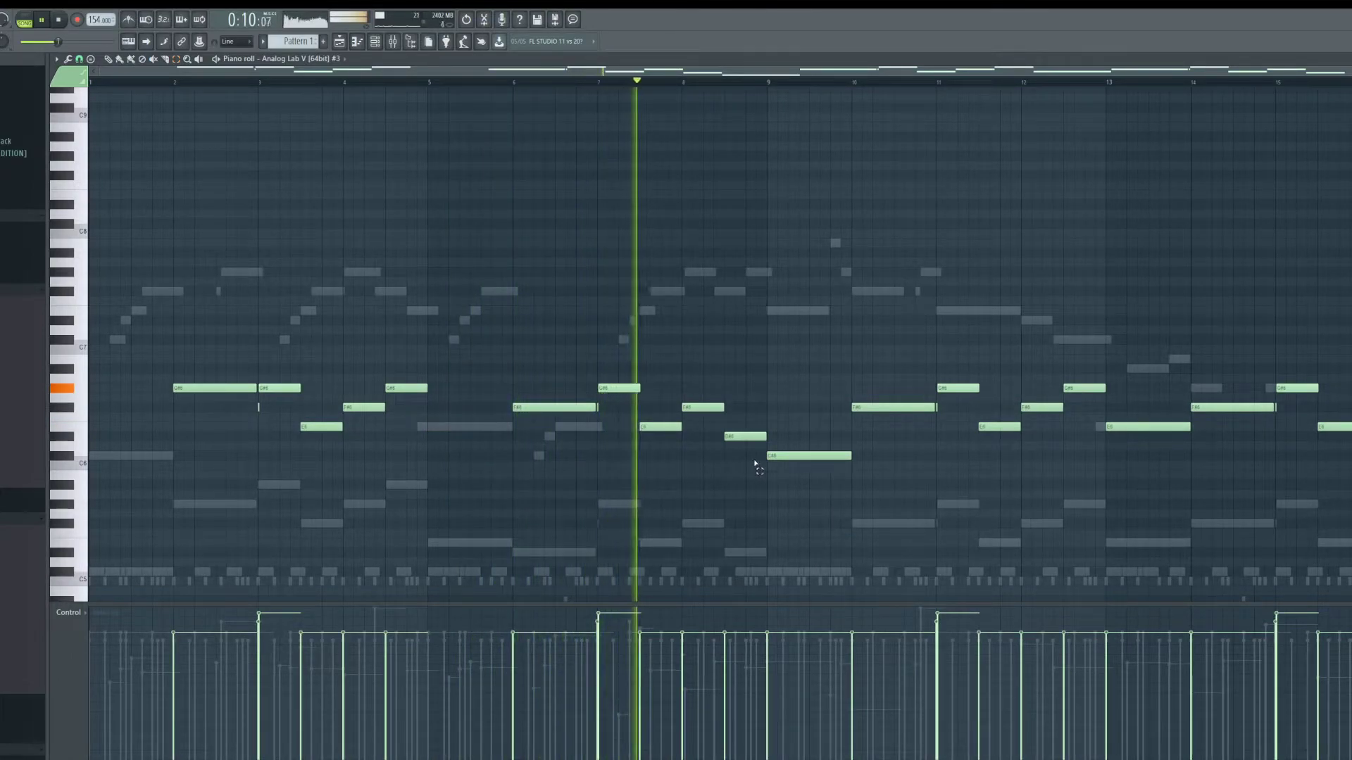
# Step: Delete the clone's long note at bar 9 and every note after it
pyautogui.click(805, 454)
pyautogui.press('Delete')
pyautogui.scroll(-1, 838, 438)
pyautogui.moveTo(1349, 304); pyautogui.dragTo(833, 508)
pyautogui.press('Delete')
# Step: Select the clone's remaining eight-bar phrase and duplicate it into the following eight bars
pyautogui.moveTo(932, 305); pyautogui.dragTo(724, 392)
pyautogui.hotkey('ctrl', 'a')
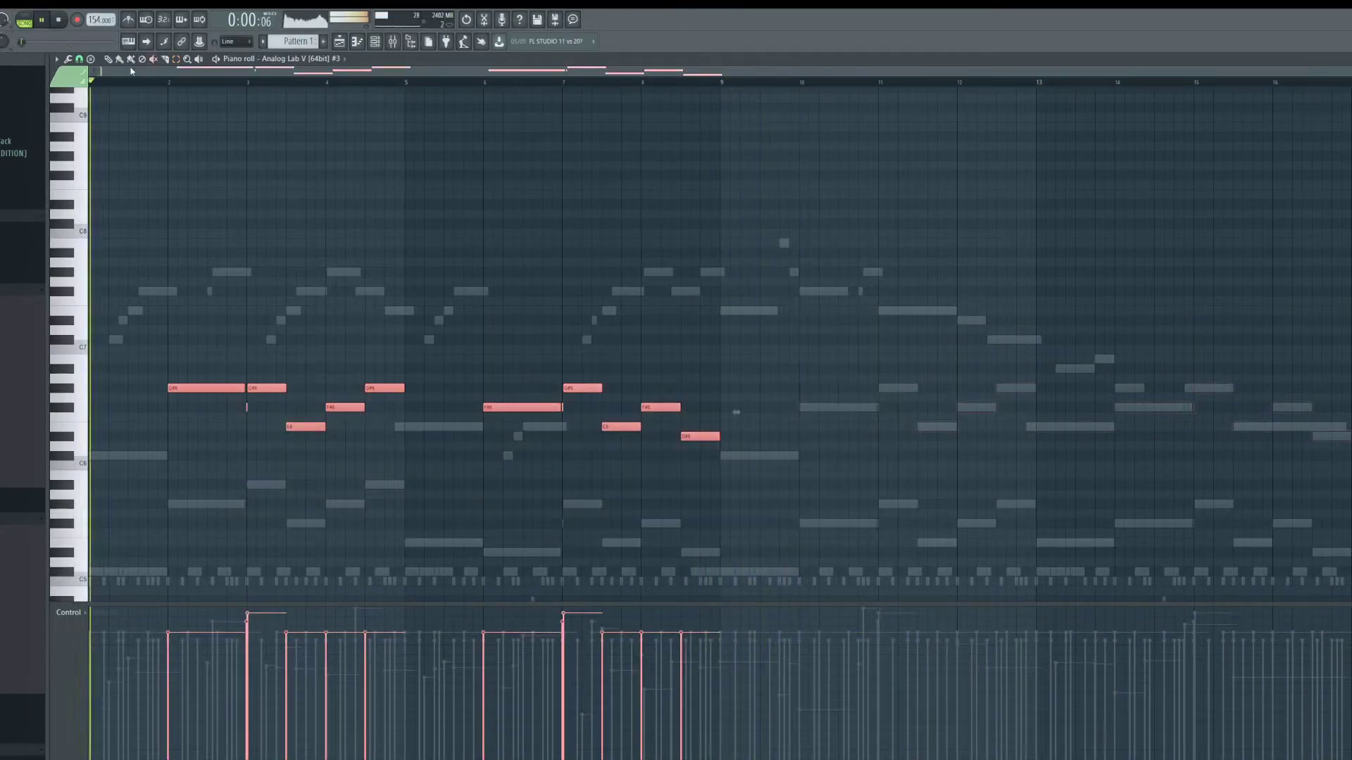
pyautogui.click(79, 58)
pyautogui.click(85, 162)
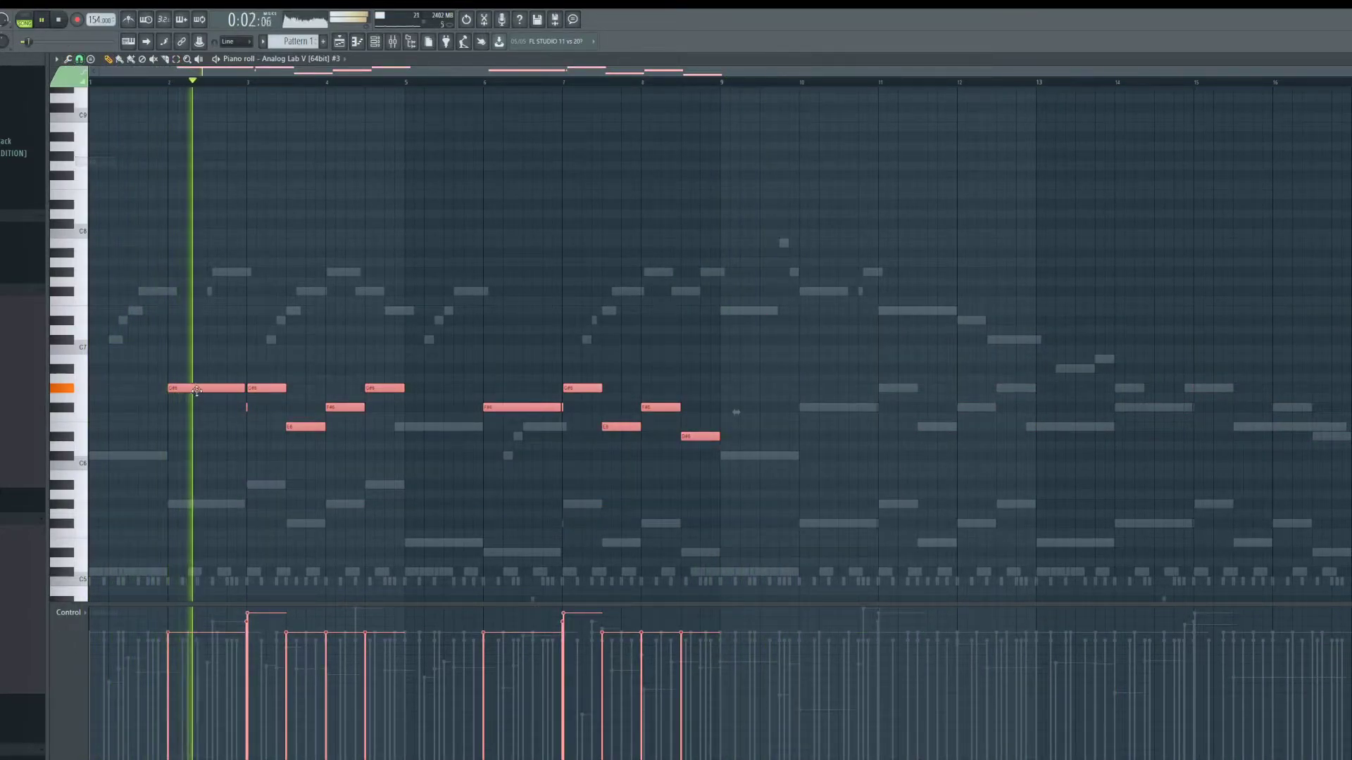
pyautogui.hotkey('ctrl', 'b')
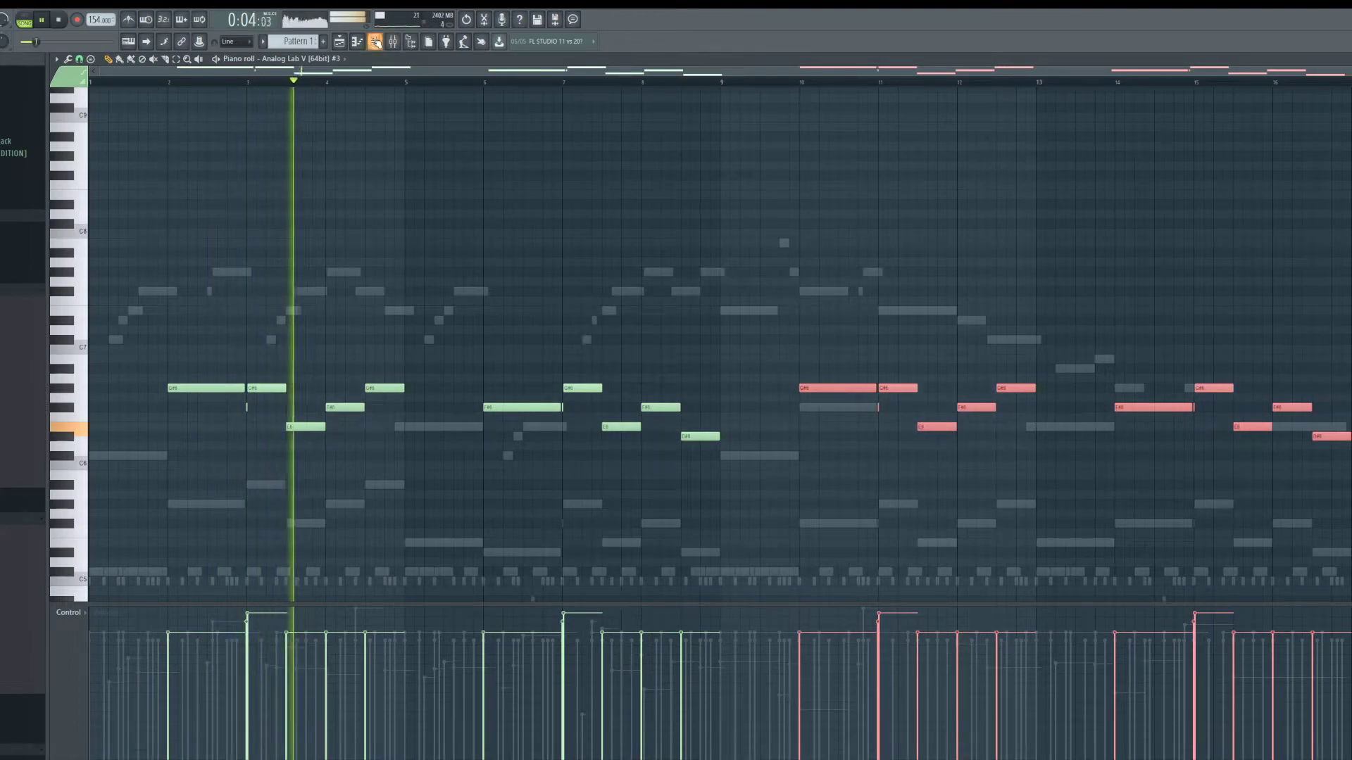
# Step: Toggle the Analog Lab V #2 and #3 channels to audition them, and route #3 to mixer track 11
pyautogui.press('F6')
pyautogui.press('space')
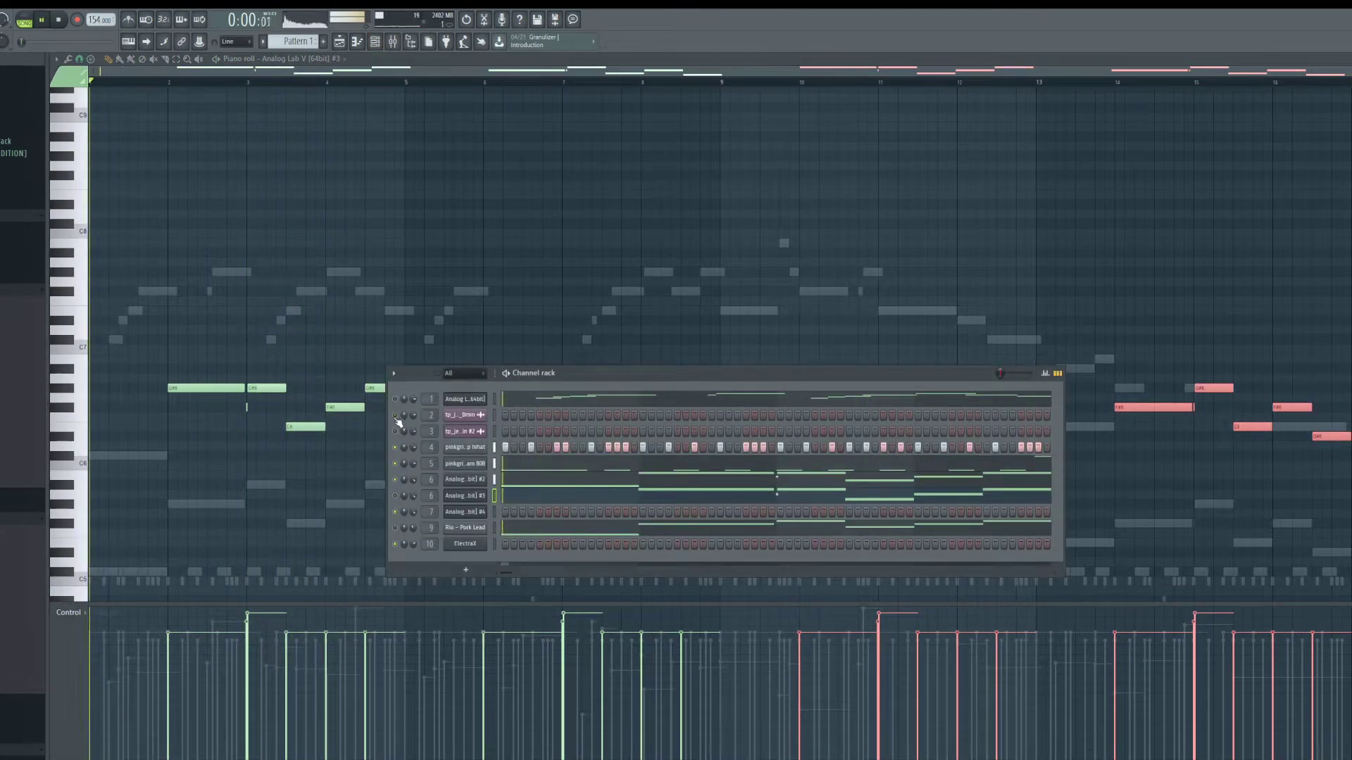
pyautogui.click(396, 496)
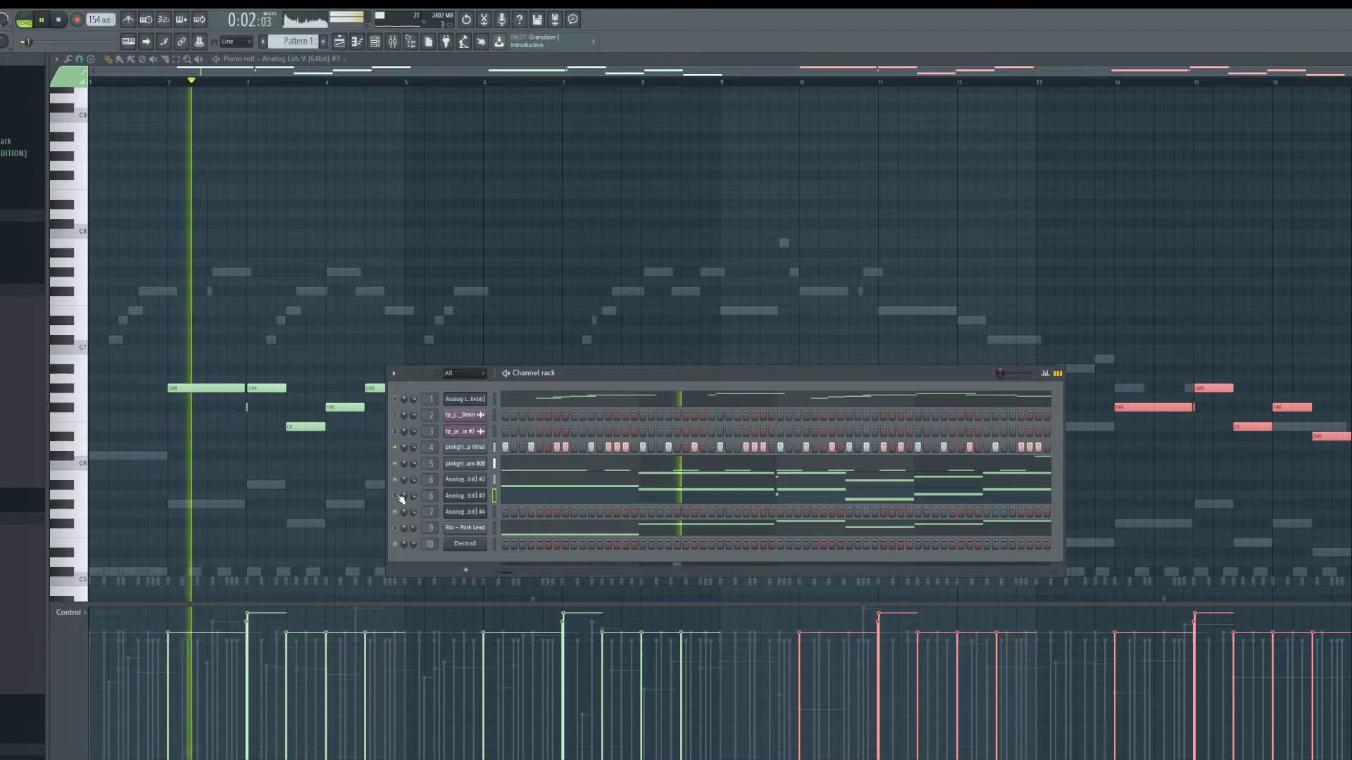
pyautogui.press('space')
pyautogui.click(395, 481)
pyautogui.press('space')
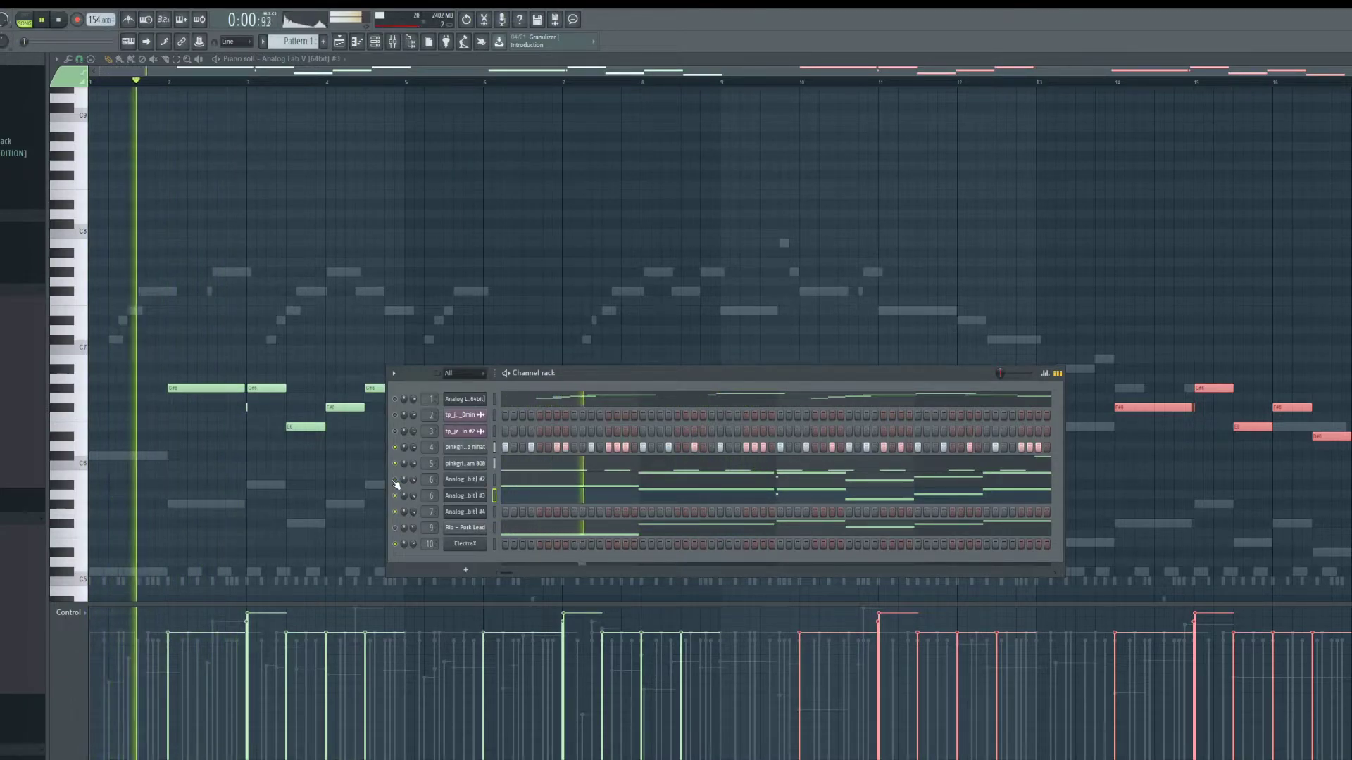
pyautogui.scroll(5, 426, 498)
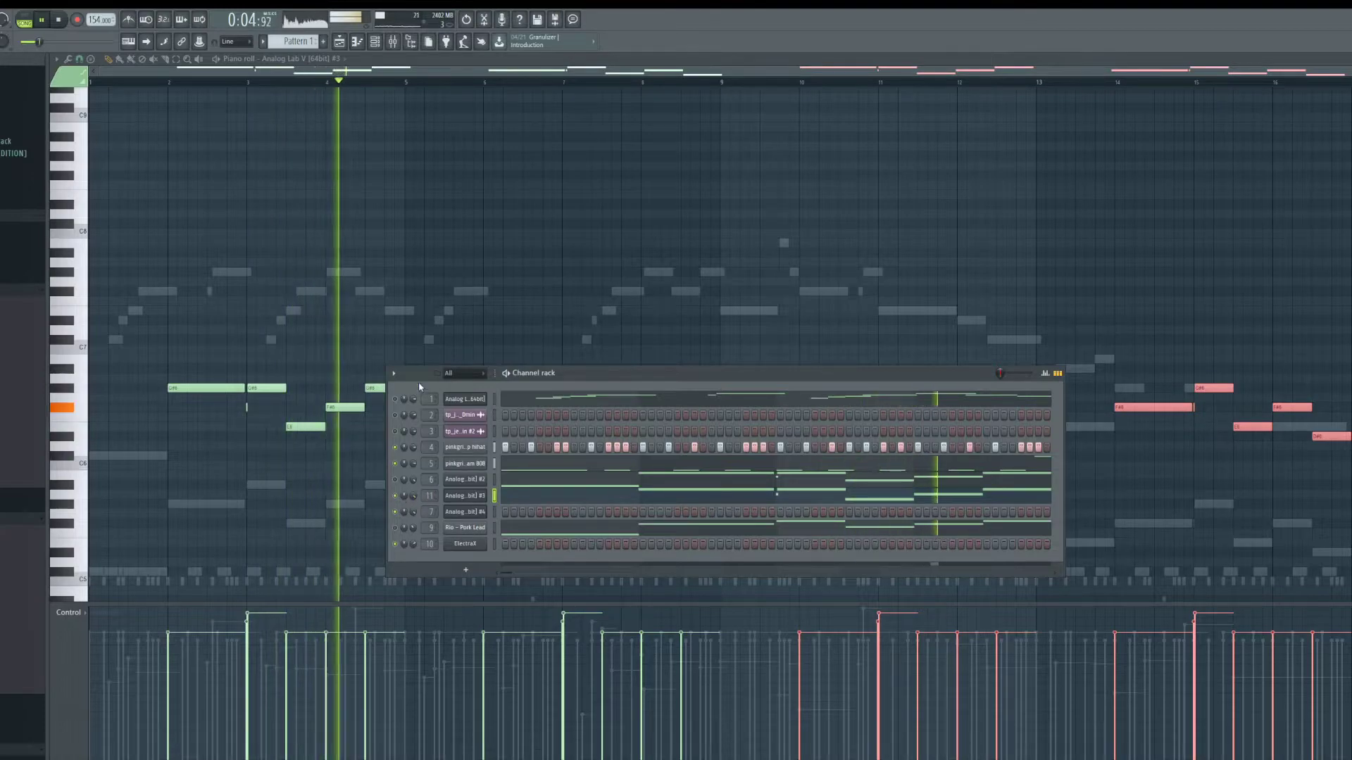
# Step: Select Insert 6 in the mixer, turn the muted channels back on, and restart playback of the pattern
pyautogui.press('F9')
pyautogui.click(546, 200)
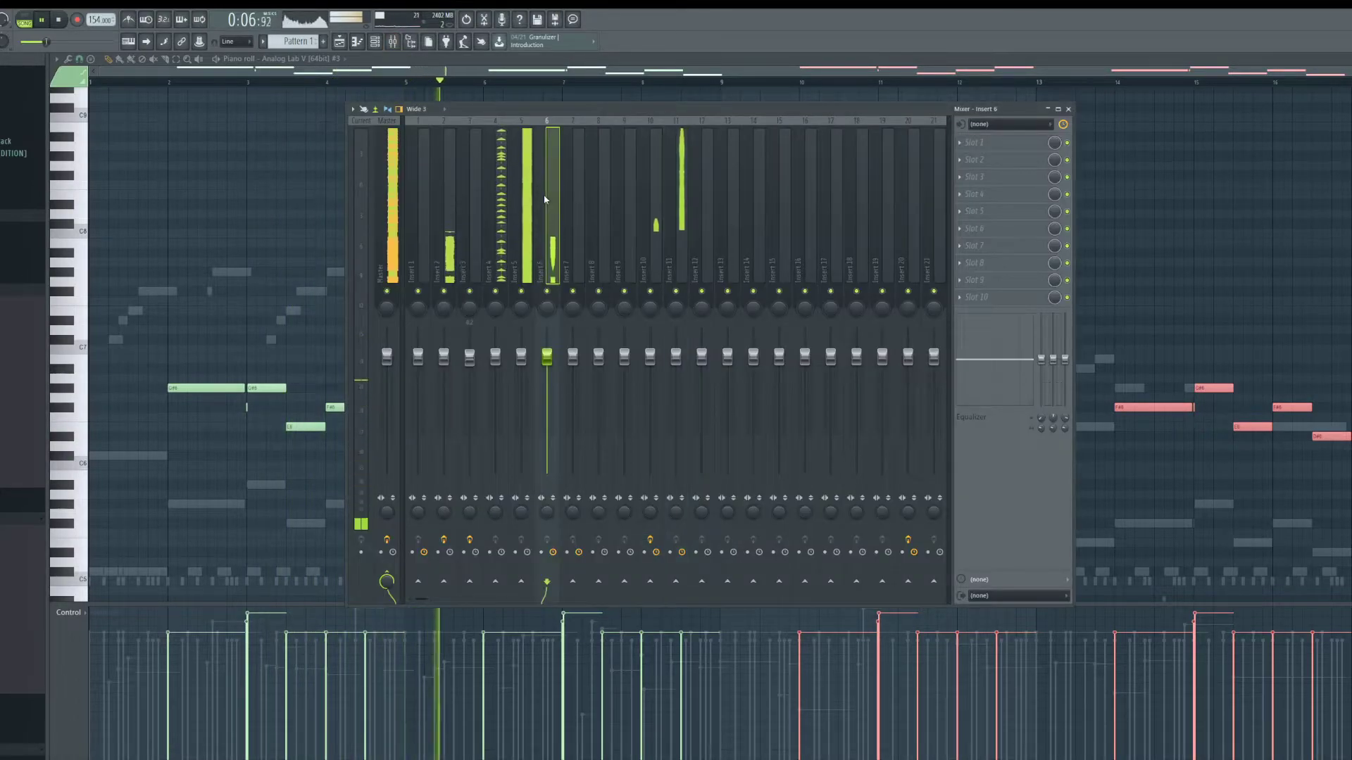
pyautogui.press('F6')
pyautogui.rightClick(396, 482)
pyautogui.click(405, 489)
pyautogui.rightClick(395, 483)
pyautogui.click(406, 490)
pyautogui.press('space')
pyautogui.press('space')
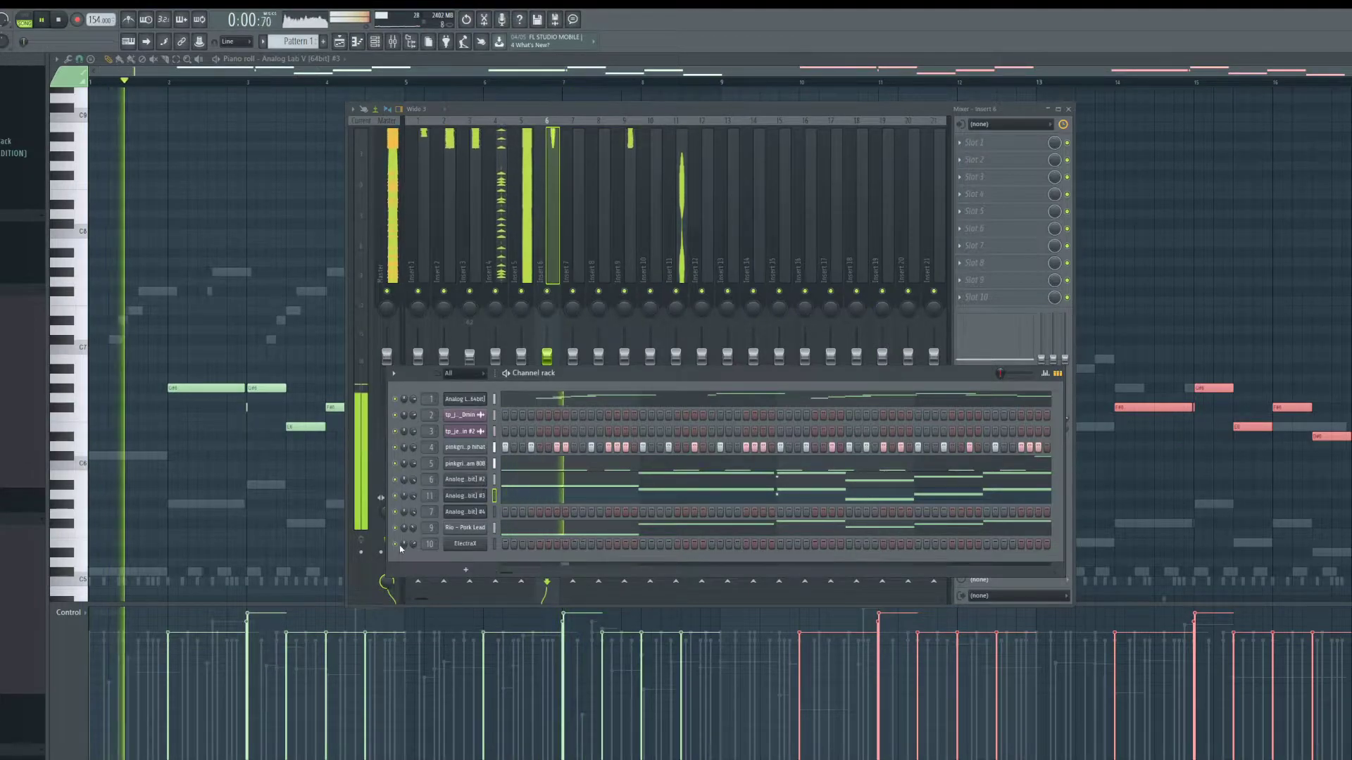
# Step: Move the Pattern 1 clip to playlist track 4 and split the pattern by channel
pyautogui.press('F6')
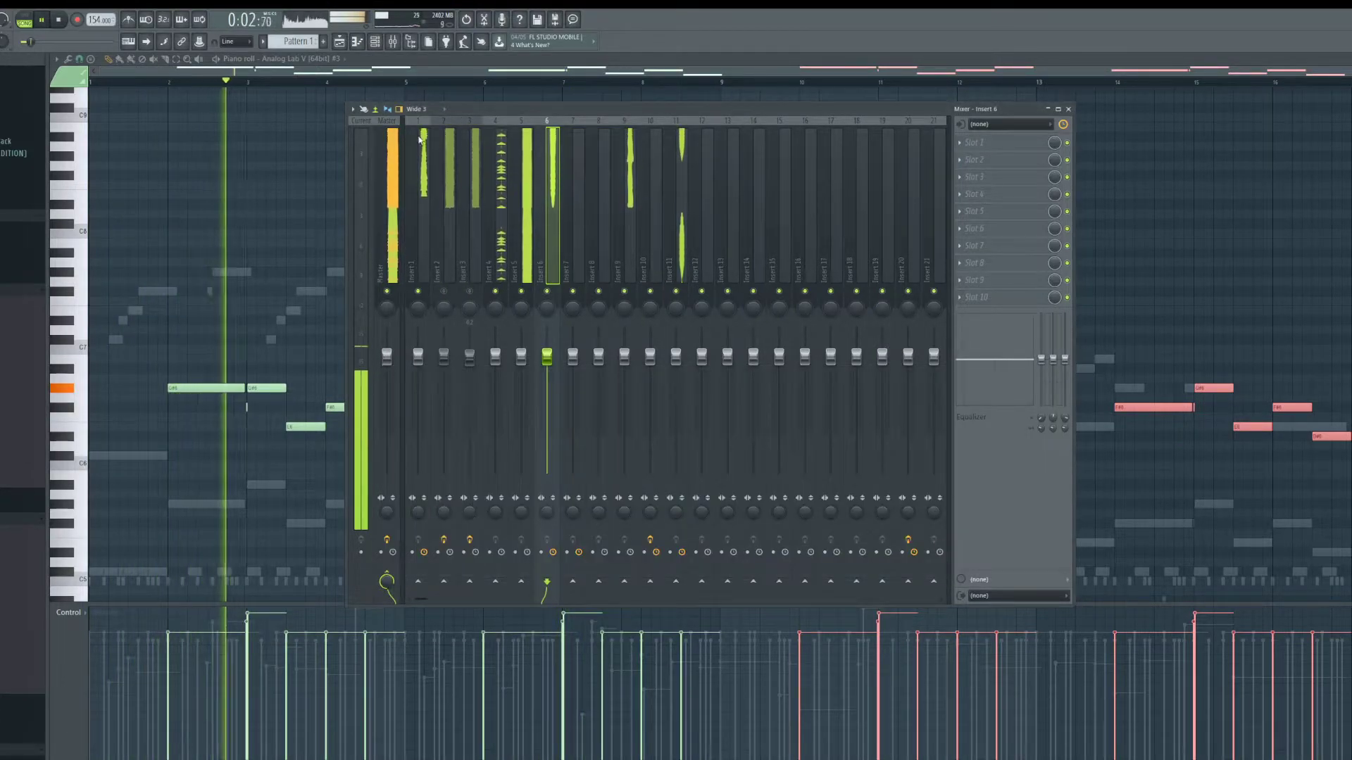
pyautogui.press('F5')
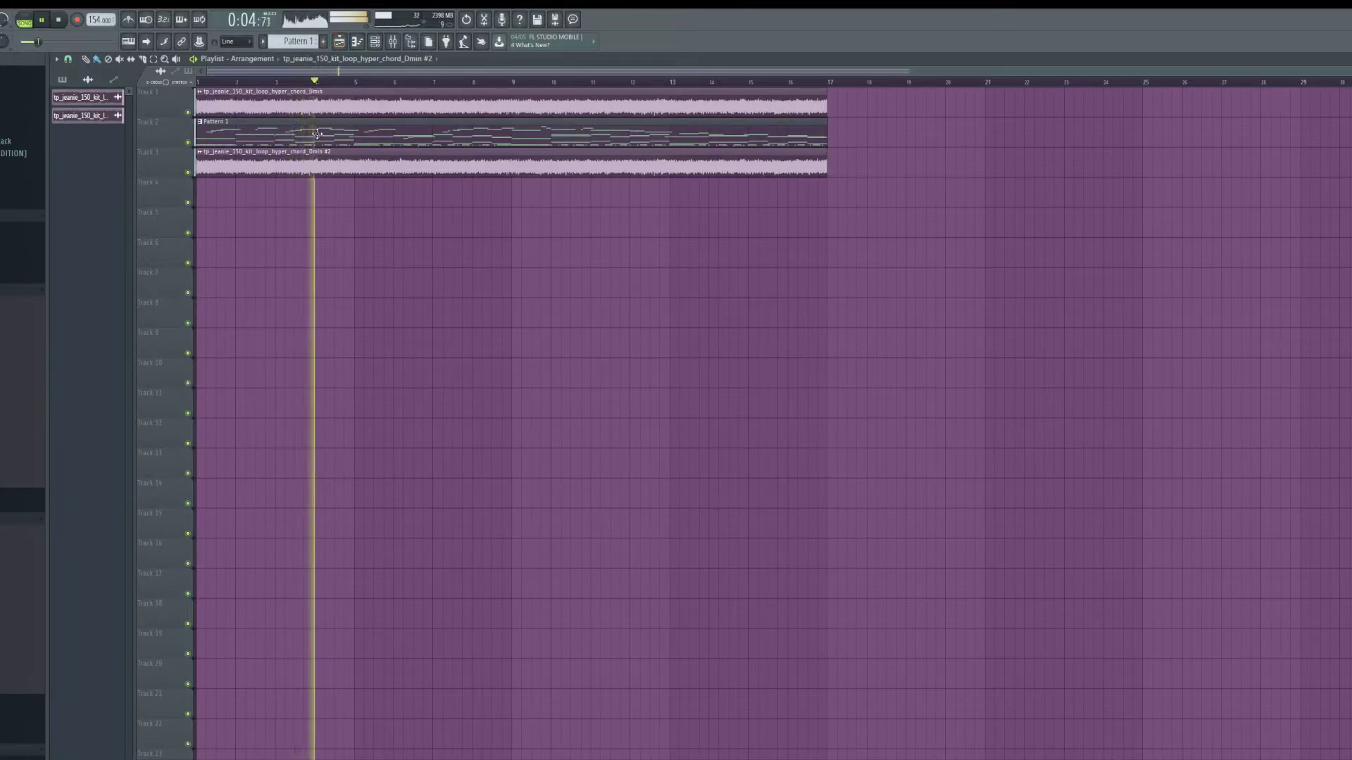
pyautogui.moveTo(319, 135); pyautogui.dragTo(320, 194)
pyautogui.rightClick(305, 38)
pyautogui.click(373, 191)
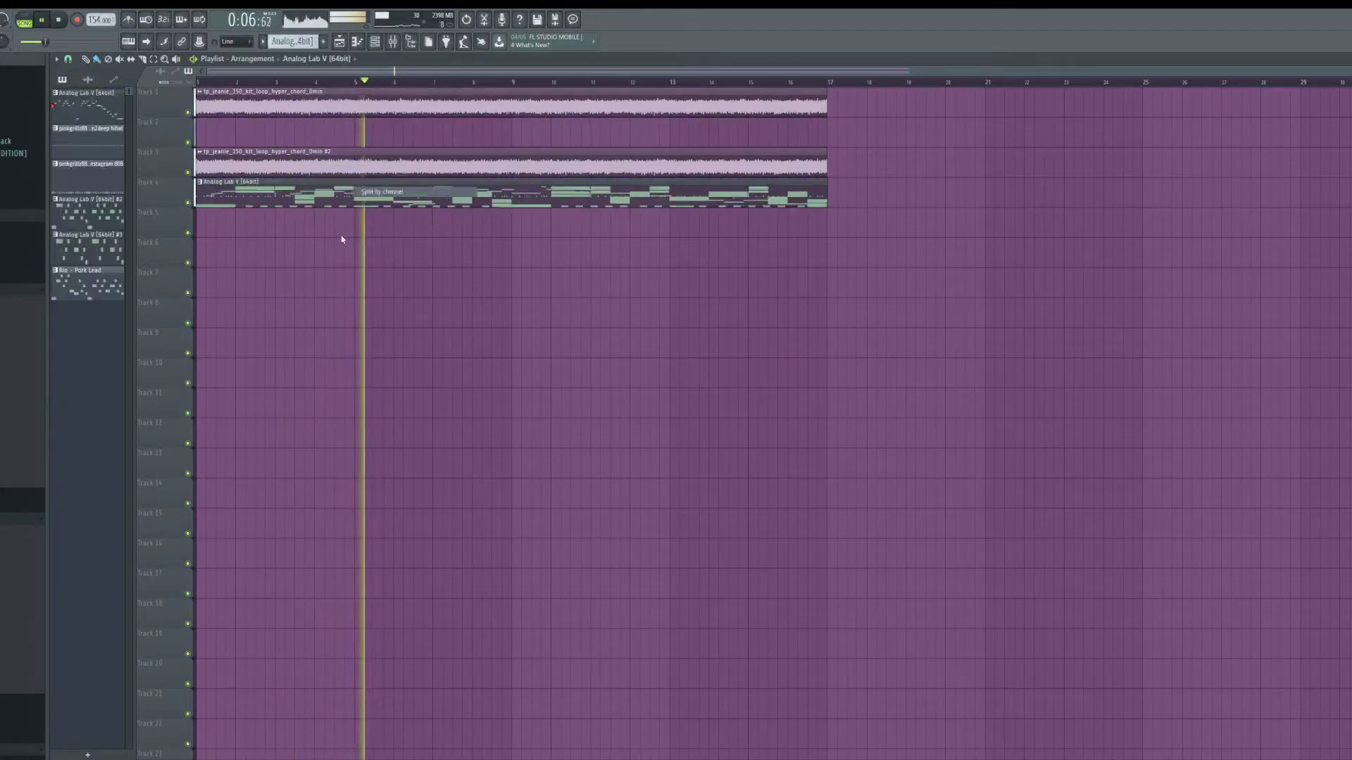
# Step: Spread the split clips over separate tracks, placing Analog Lab V #3 on track 9, Rio - Pork Lead on track 10 and Analog Lab V on track 11
pyautogui.moveTo(232, 199); pyautogui.dragTo(236, 346)
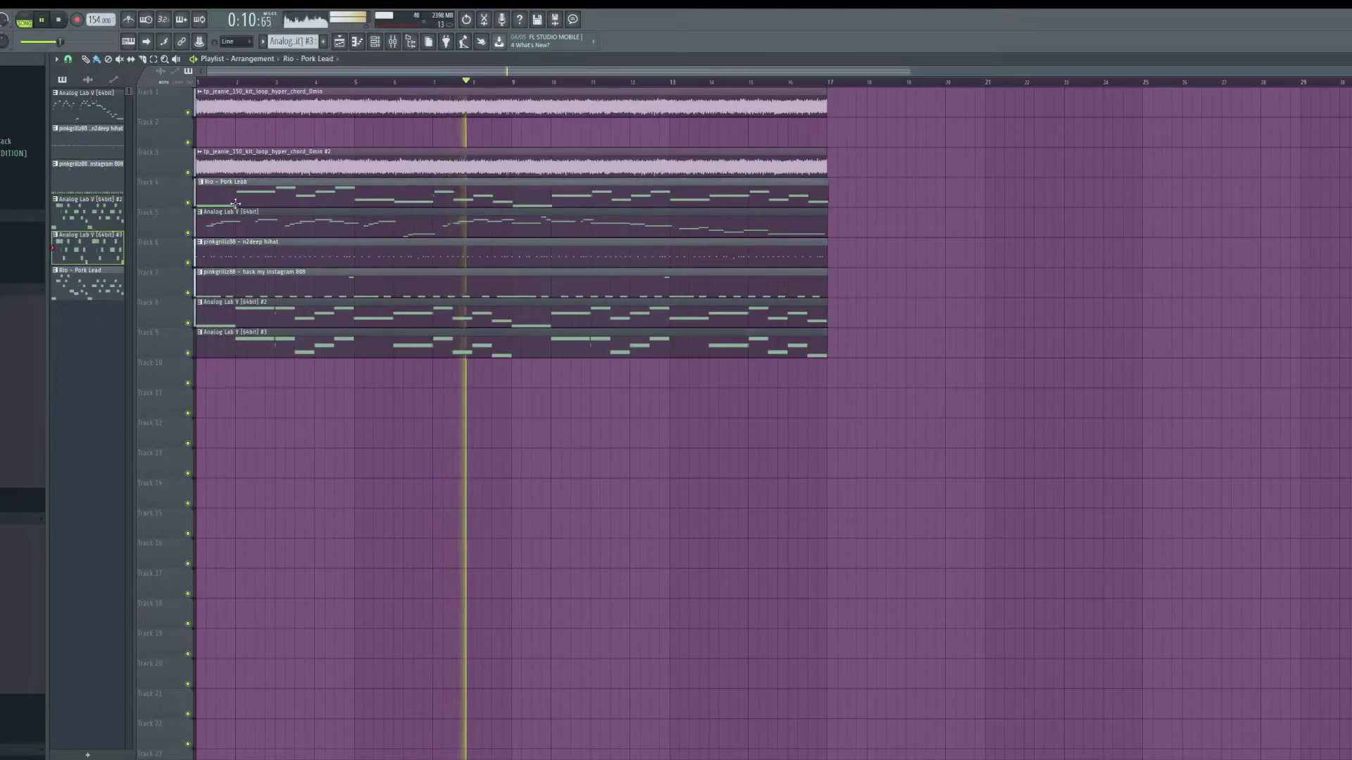
pyautogui.moveTo(235, 197); pyautogui.dragTo(235, 373)
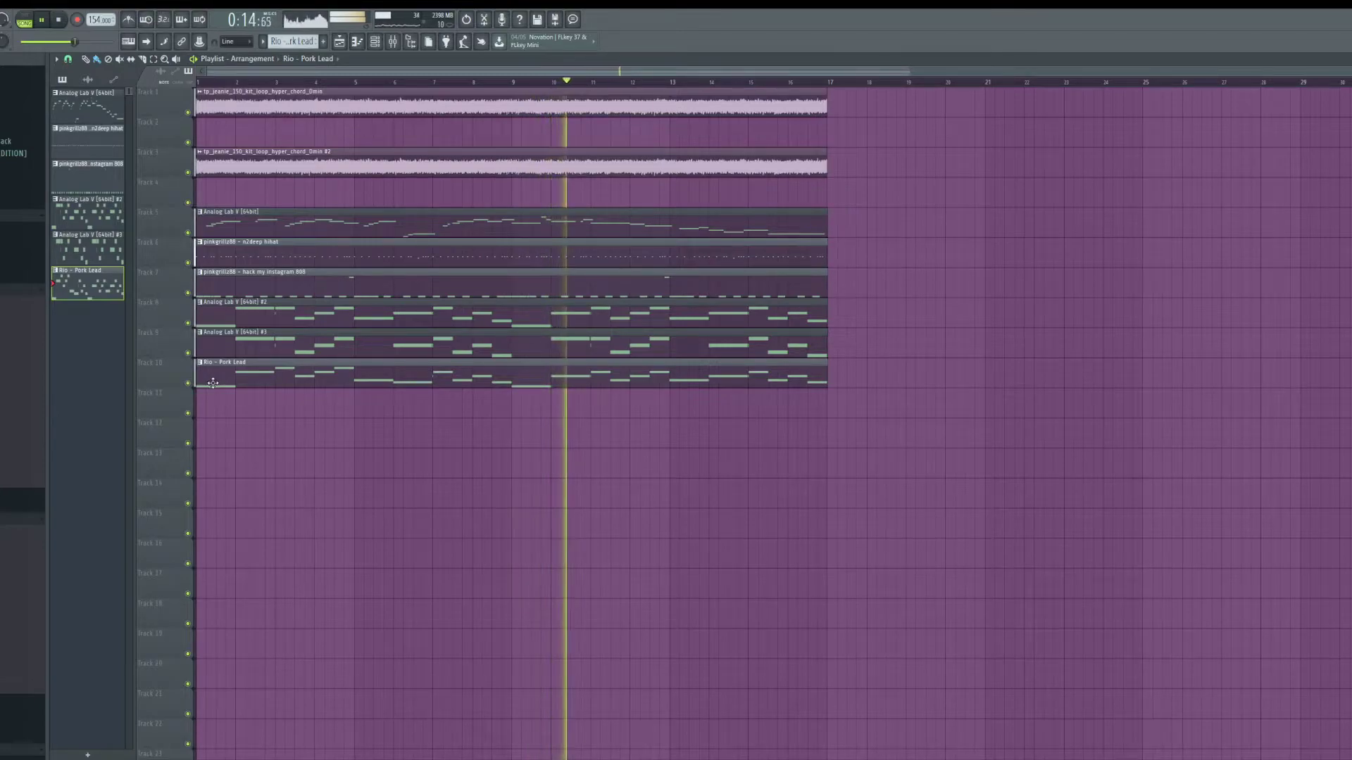
pyautogui.moveTo(232, 224); pyautogui.dragTo(247, 404)
# Step: Restart playback and mute playlist tracks 10 and 11
pyautogui.press('space')
pyautogui.click(188, 414)
pyautogui.press('space')
pyautogui.press('space')
pyautogui.click(188, 414)
pyautogui.click(188, 384)
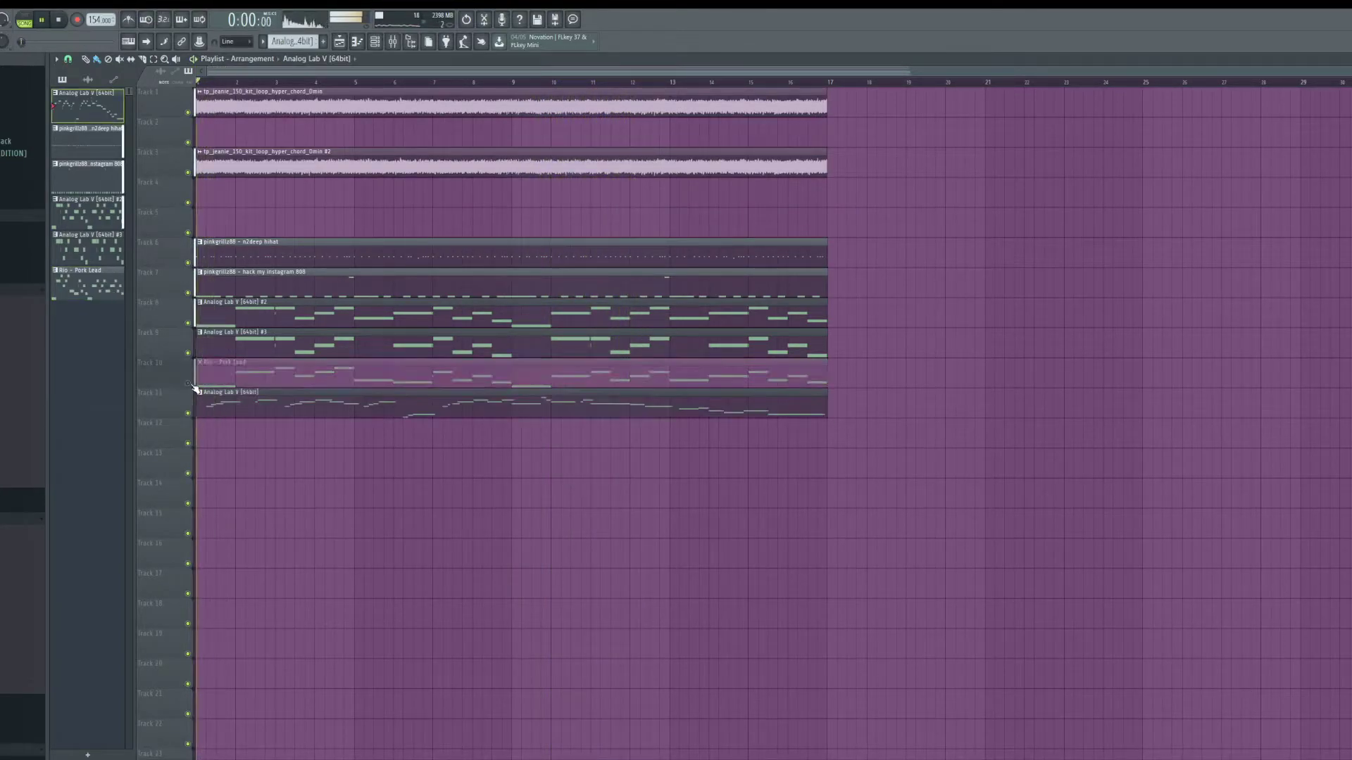
pyautogui.click(189, 414)
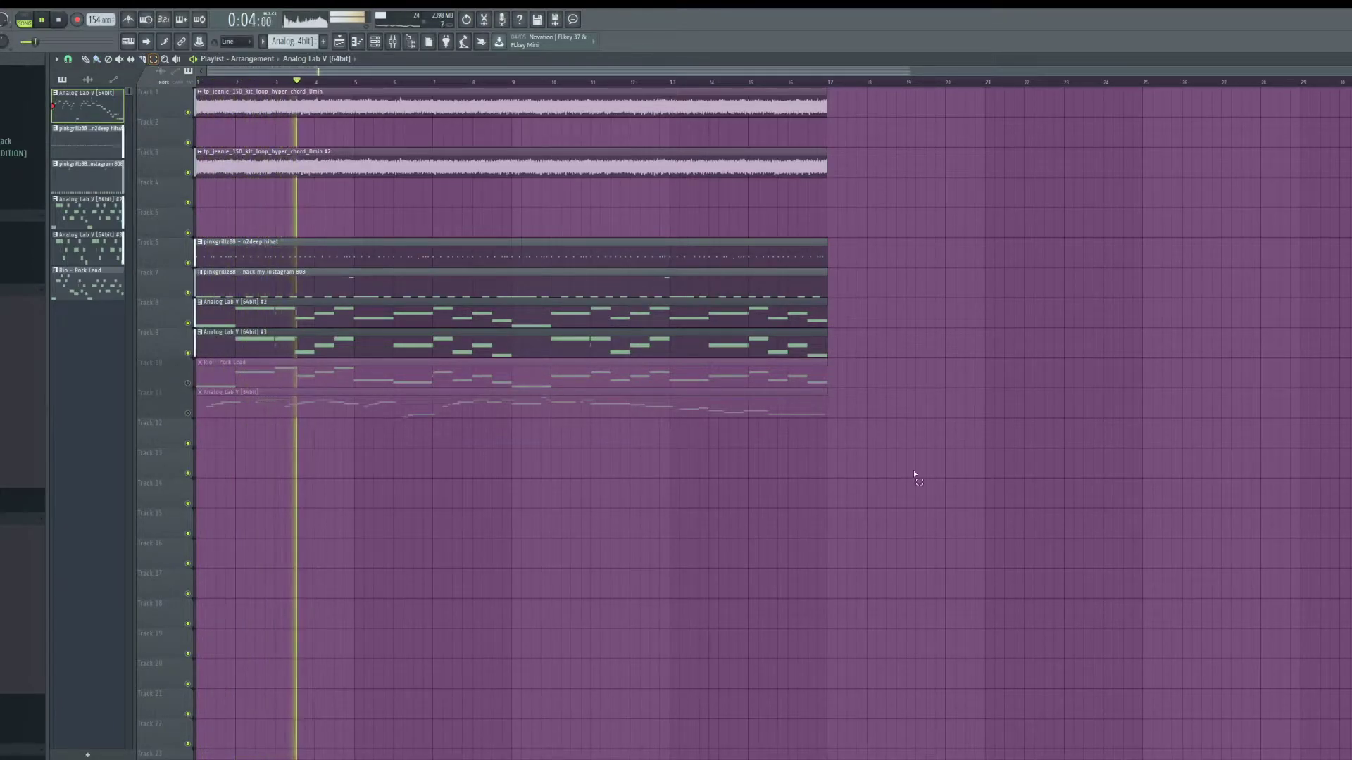
# Step: Duplicate the whole 16-bar arrangement after itself and delete the first half's clips on tracks 3, 8 and 9
pyautogui.hotkey('ctrl', 'a')
pyautogui.hotkey('ctrl', 'b')
pyautogui.scroll(-2, 432, 177)
pyautogui.moveTo(432, 175); pyautogui.dragTo(412, 119)
pyautogui.press('Delete')
pyautogui.moveTo(227, 340); pyautogui.dragTo(573, 310)
pyautogui.press('Delete')
pyautogui.click(392, 42)
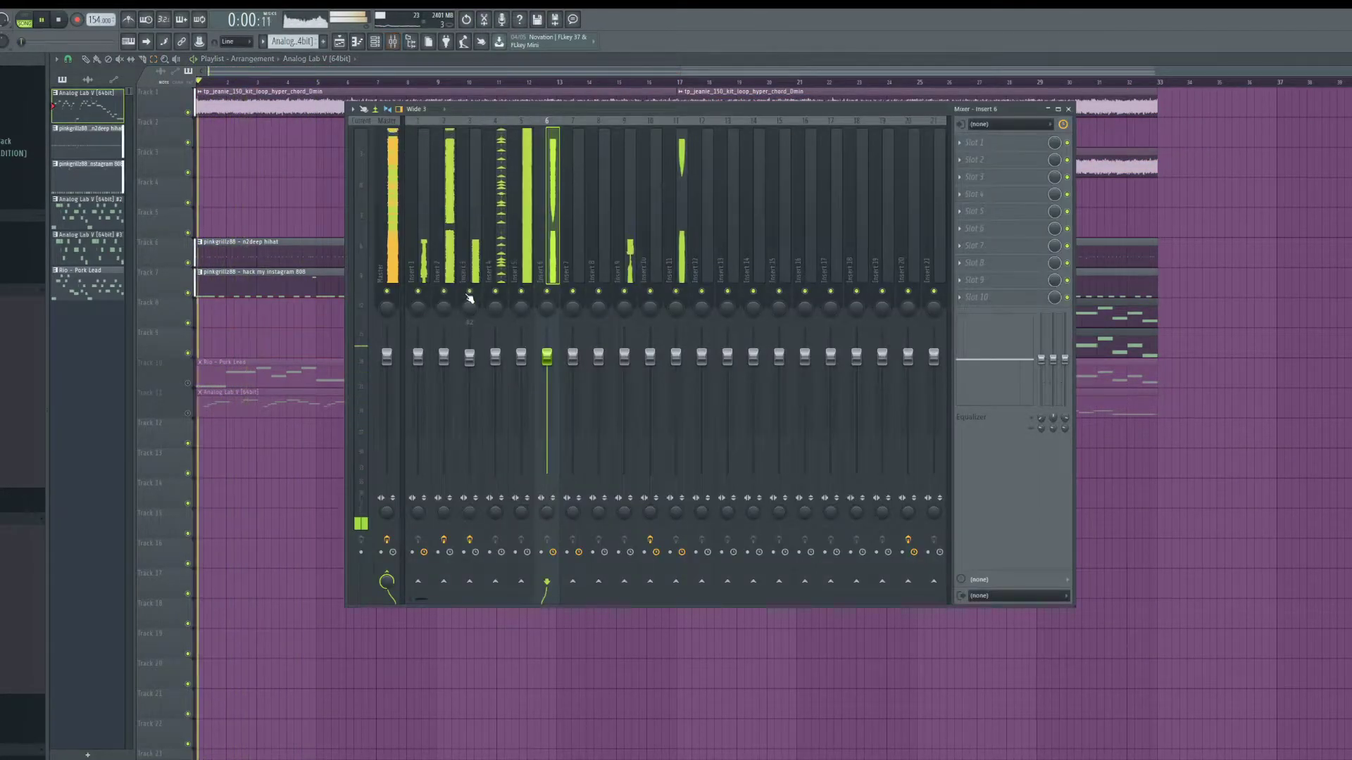
pyautogui.press('F9')
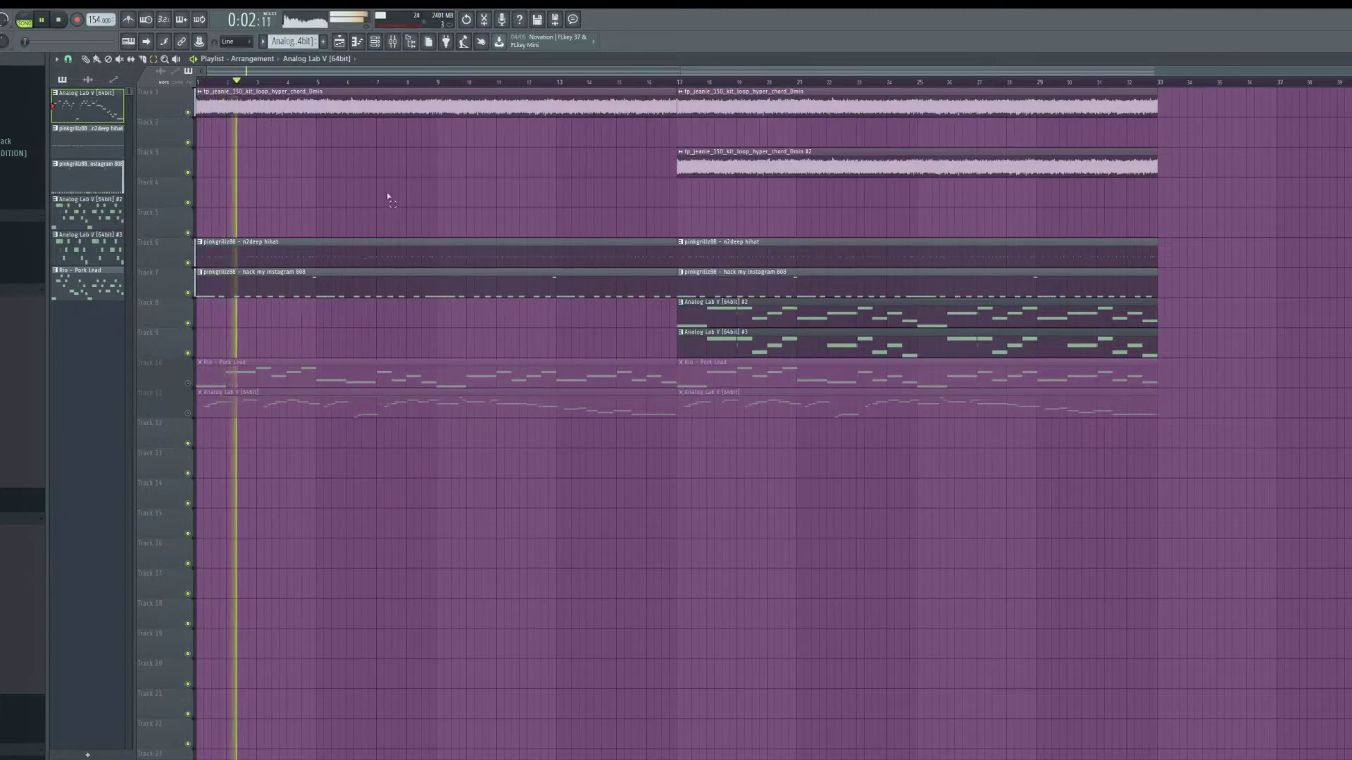
pyautogui.press('F9')
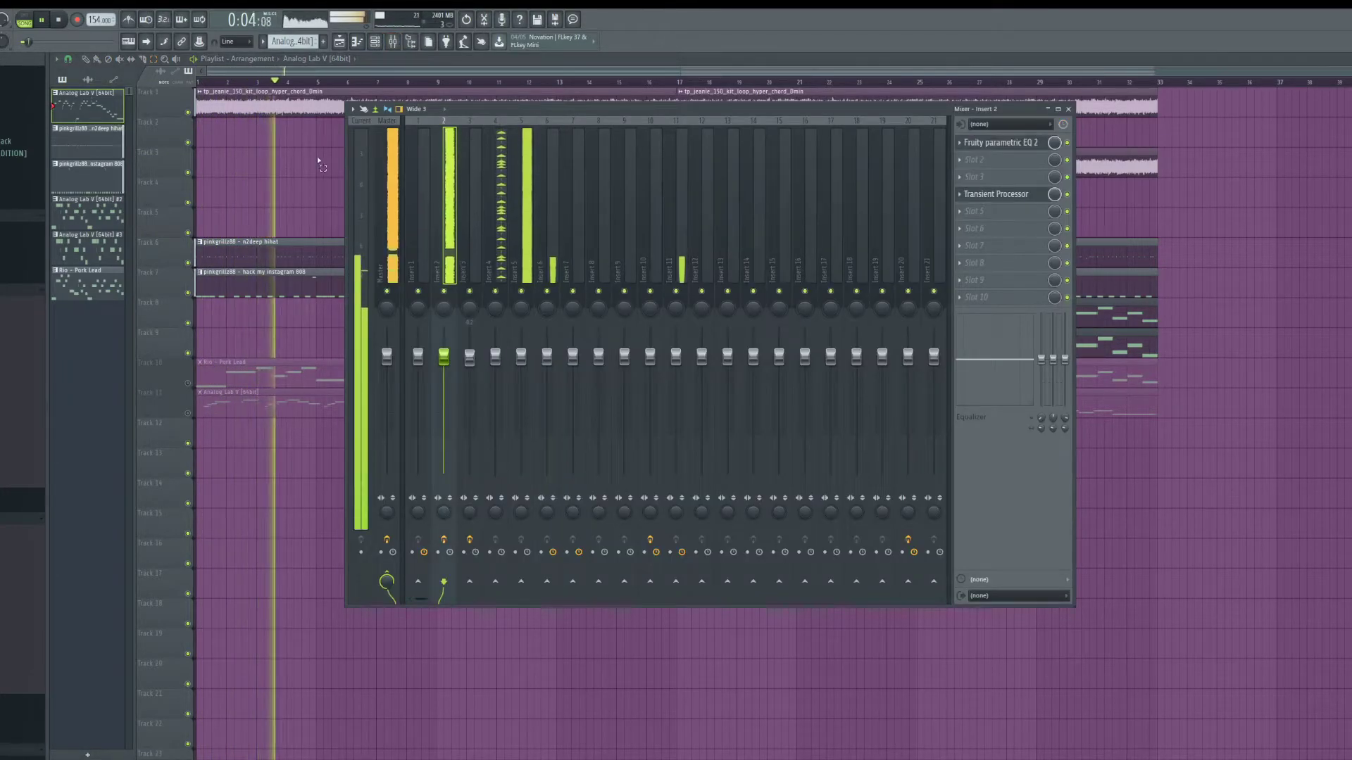
pyautogui.press('F9')
pyautogui.scroll(2, 587, 148)
pyautogui.scroll(3, 975, 136)
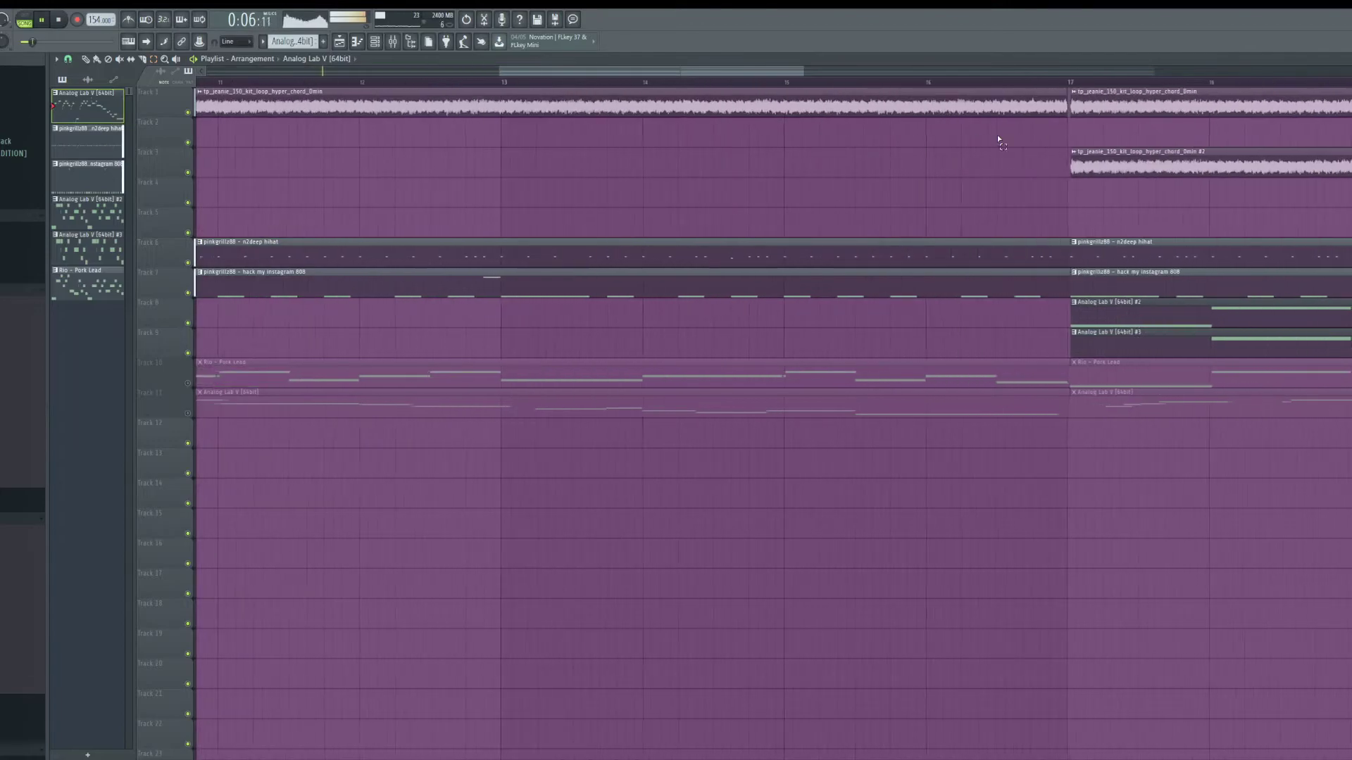
pyautogui.scroll(-5, 629, 160)
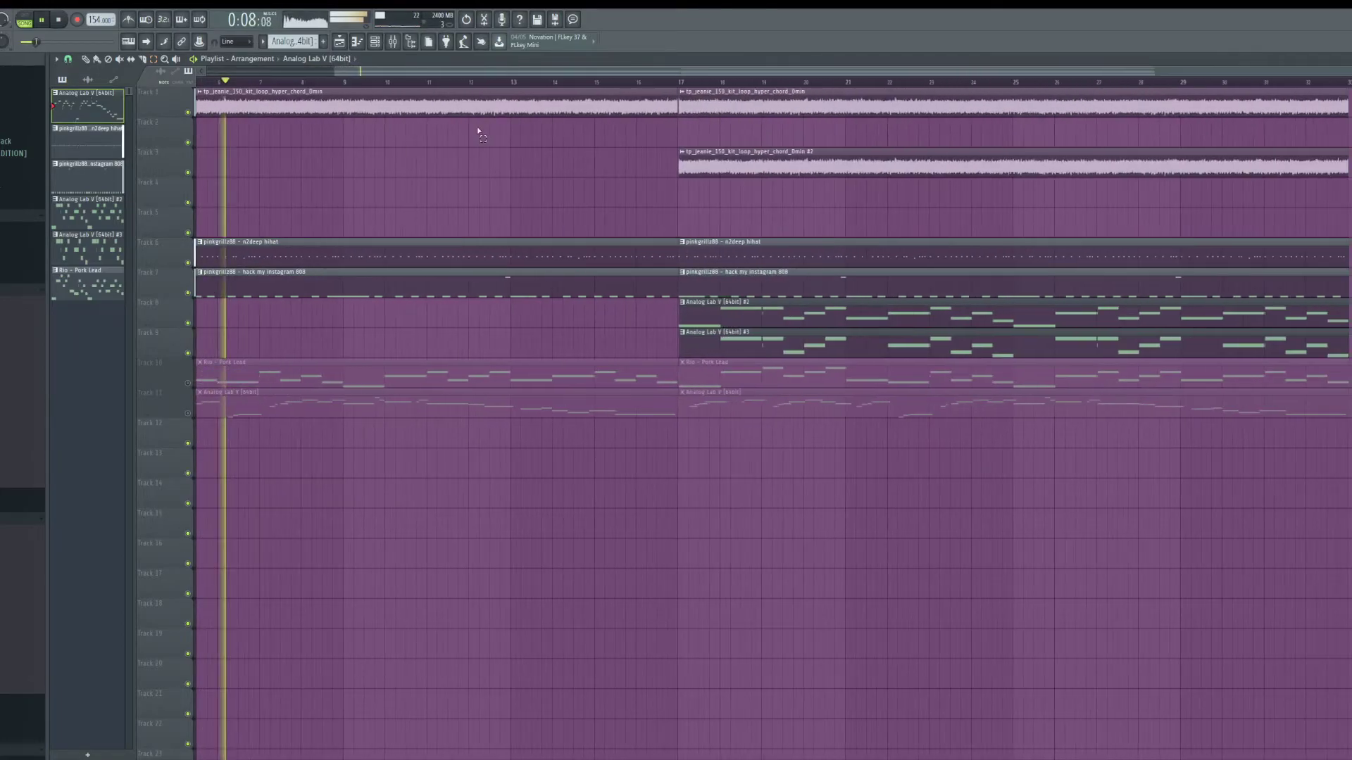
# Step: Add a Fruity Parametric EQ 2 in slot 3 of Insert 2 and dip its low and upper-mid bands
pyautogui.press('F9')
pyautogui.click(981, 178)
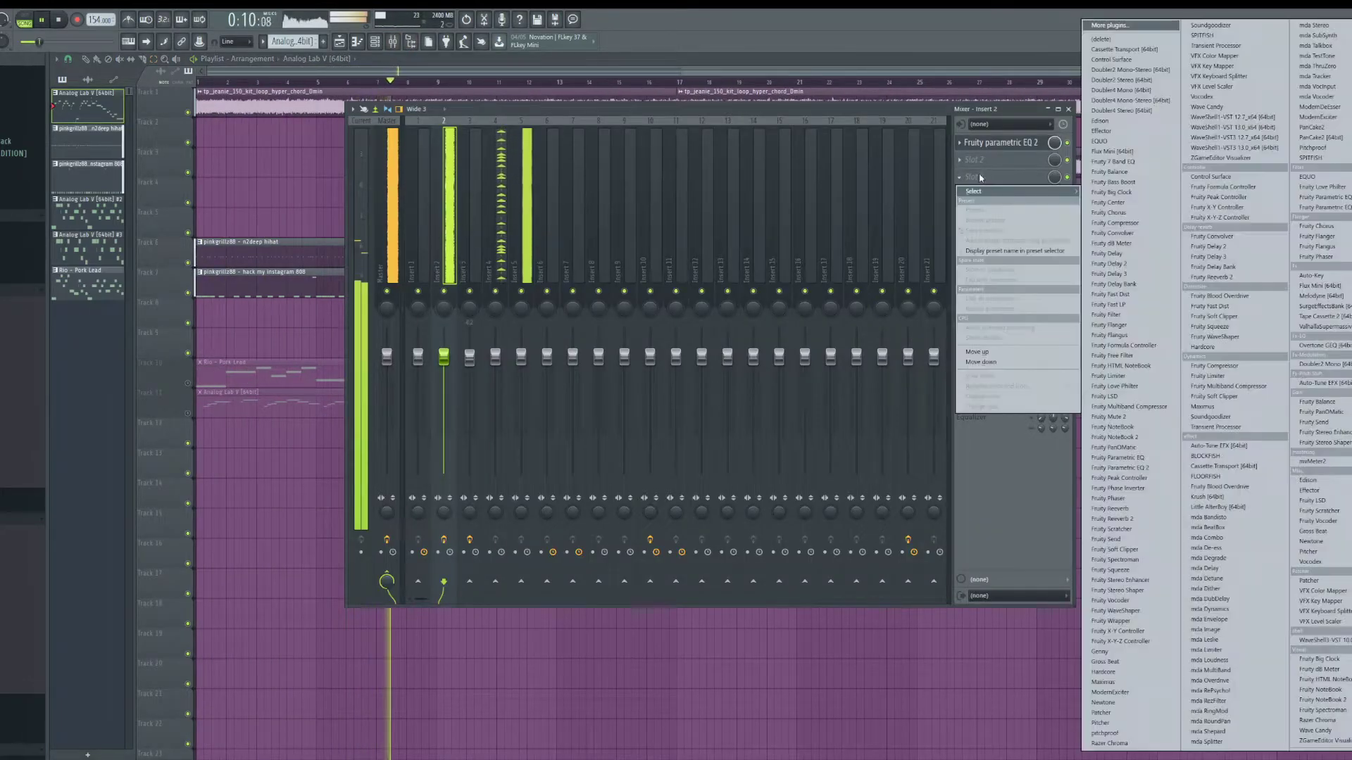
pyautogui.click(1295, 208)
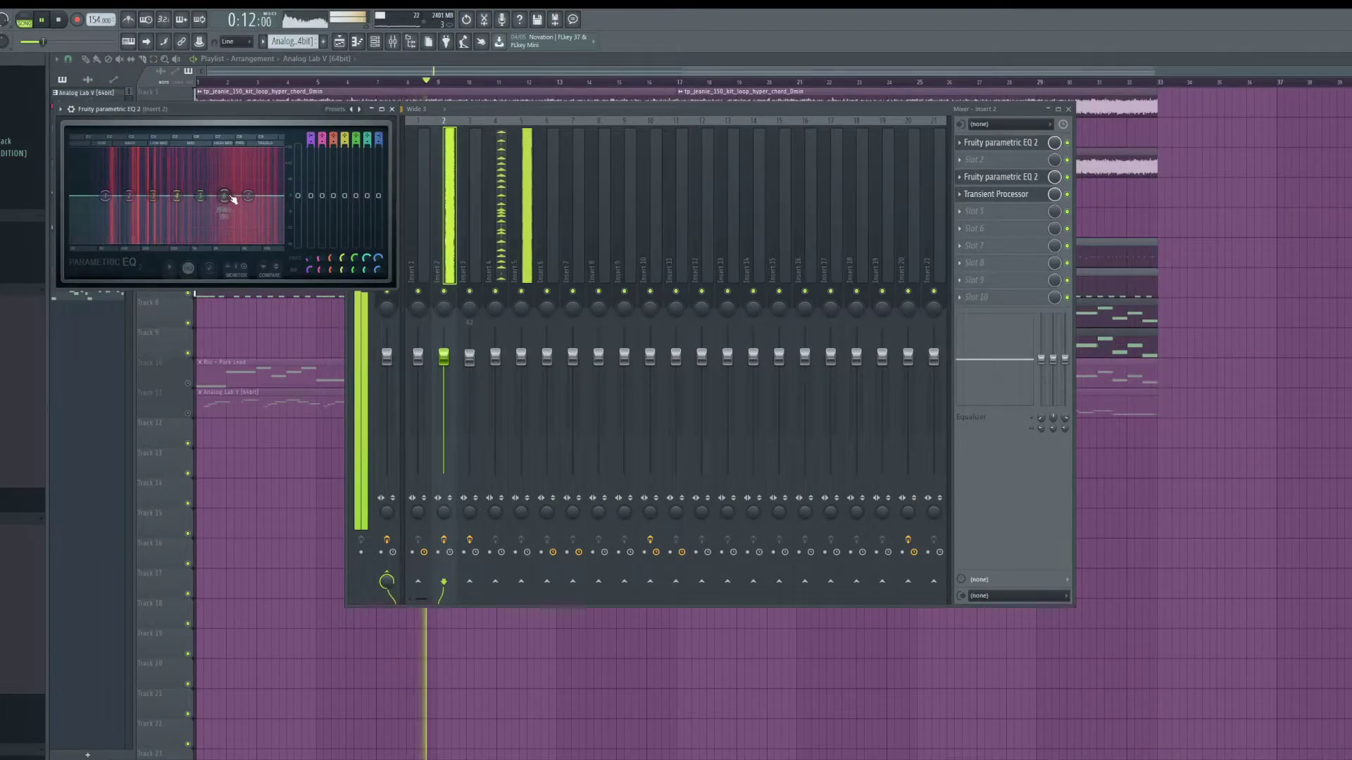
pyautogui.moveTo(224, 219); pyautogui.dragTo(216, 212)
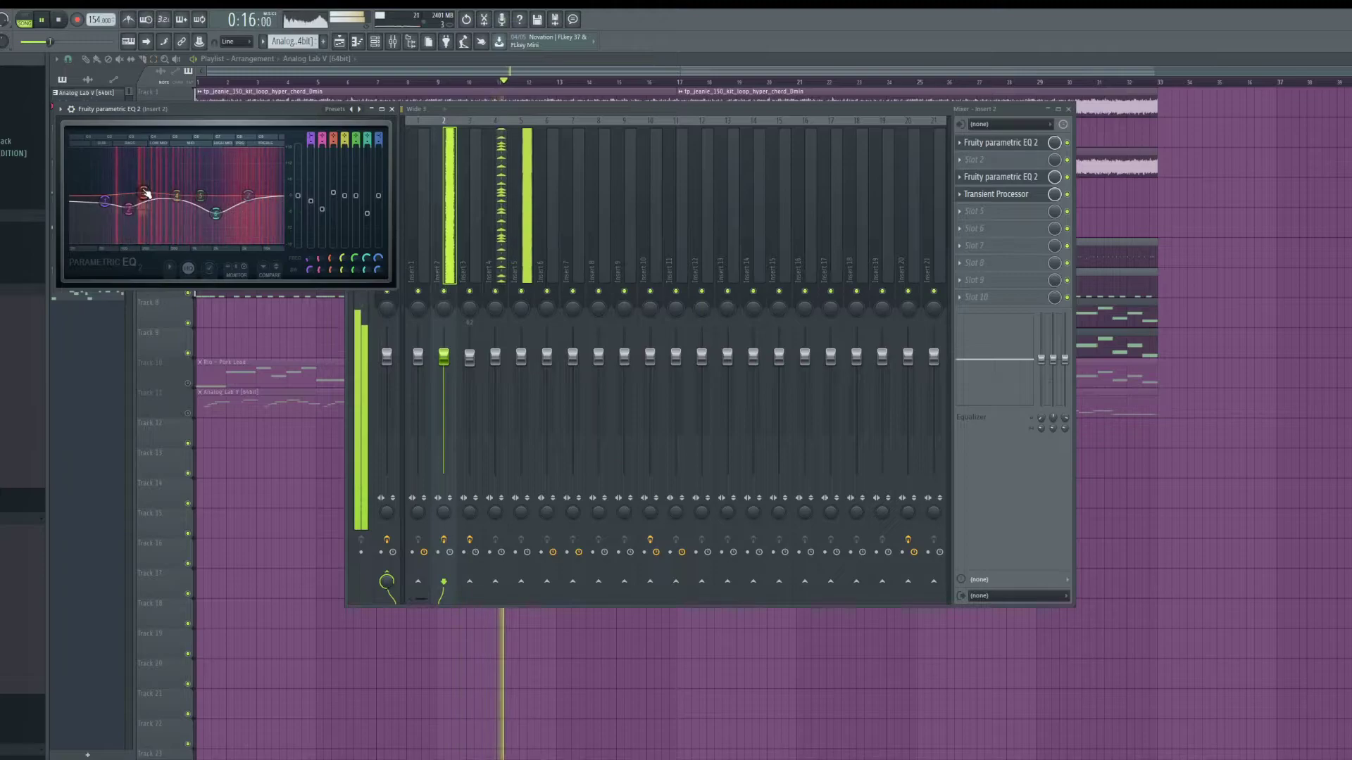
# Step: Add a Fruity Soft Clipper in slot 10 of mixer Insert 4
pyautogui.click(491, 248)
pyautogui.click(979, 297)
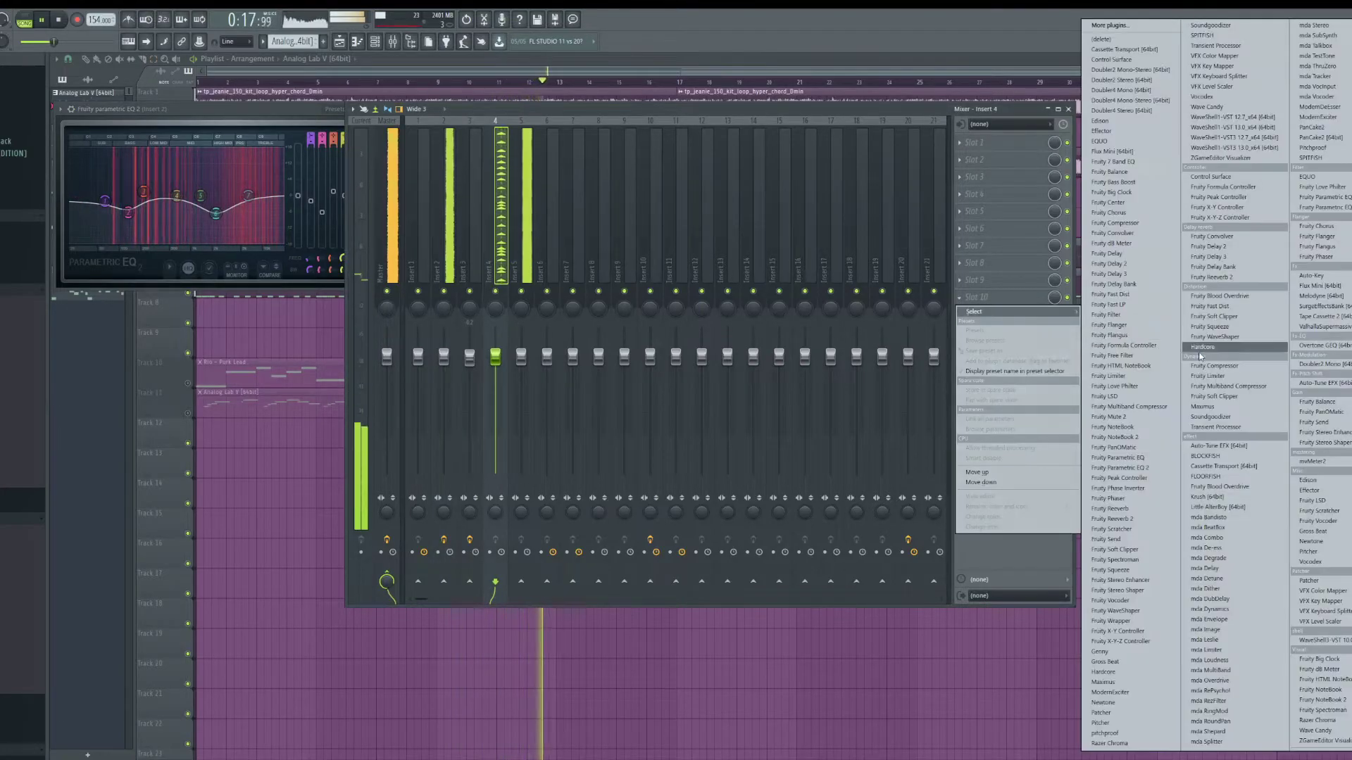
pyautogui.click(1236, 397)
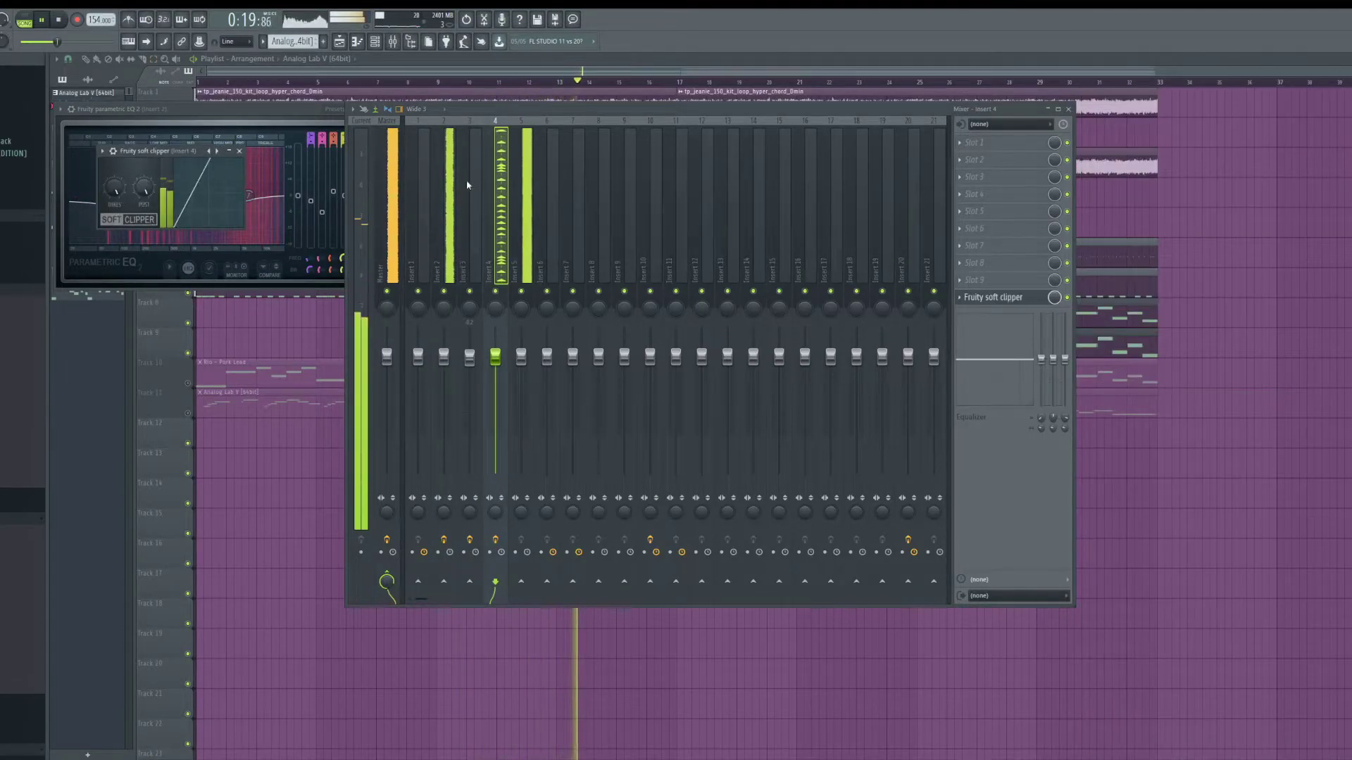
# Step: Add a Fruity Parametric EQ 2 in slot 9 of Insert 4 and lower its sixth band
pyautogui.click(1000, 297)
pyautogui.moveTo(1014, 294)
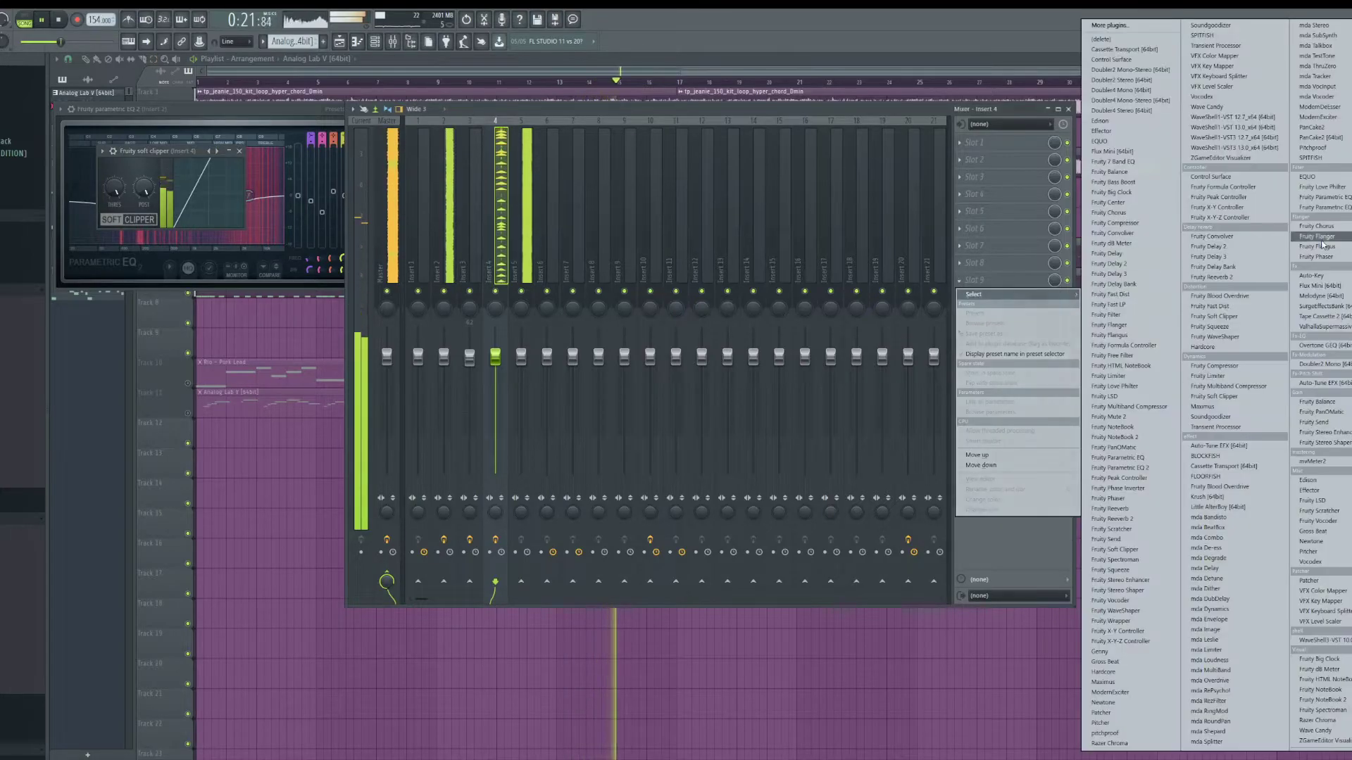
pyautogui.click(1349, 210)
pyautogui.moveTo(252, 224); pyautogui.dragTo(283, 232)
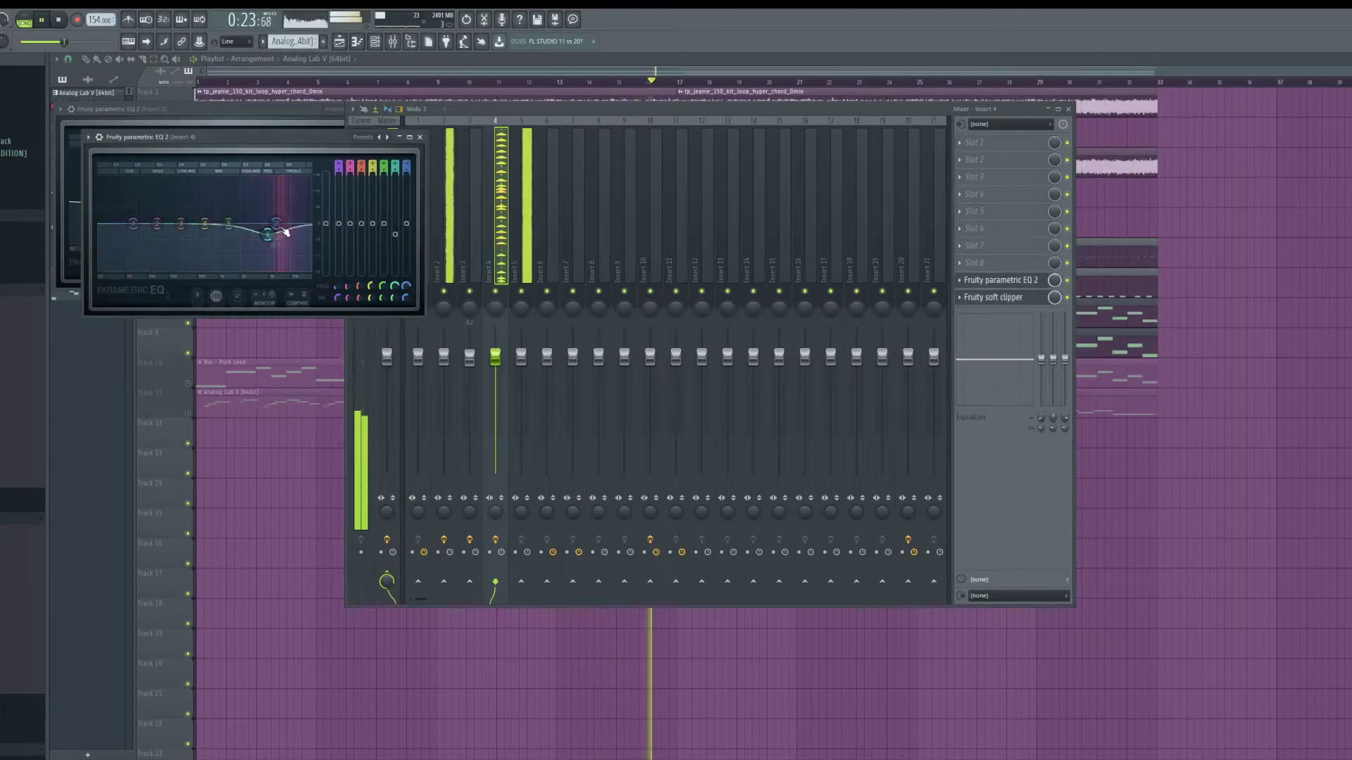
# Step: Replace the second-half loop clip on track 1 with the hyper_chord_Dmin #2 clip from track 3, changing the playlist snap setting for the placement
pyautogui.click(308, 472)
pyautogui.scroll(12, 742, 136)
pyautogui.rightClick(567, 102)
pyautogui.click(70, 61)
pyautogui.click(76, 110)
pyautogui.moveTo(528, 164); pyautogui.dragTo(504, 106)
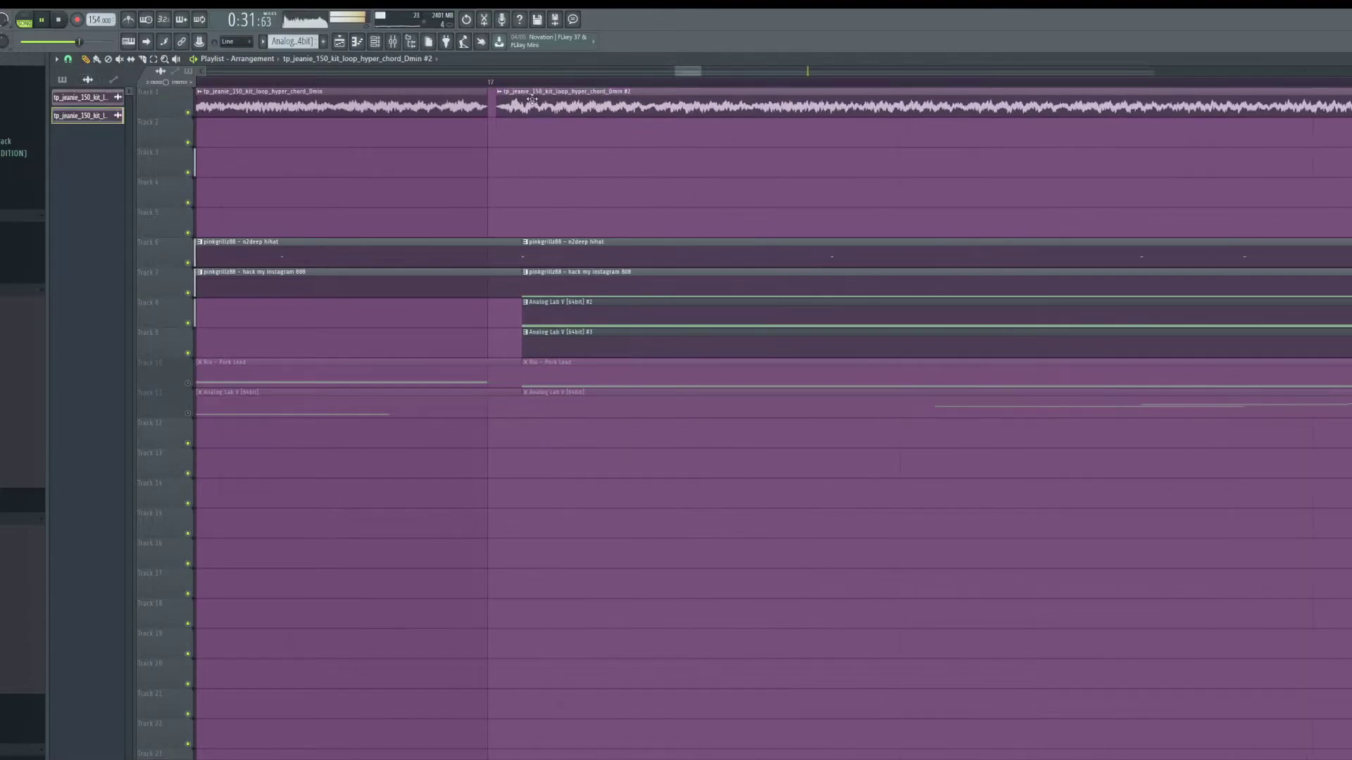
# Step: Align the second-half loop clip and pattern clips exactly to the start of bar 17
pyautogui.scroll(-2, 535, 216)
pyautogui.scroll(3, 534, 216)
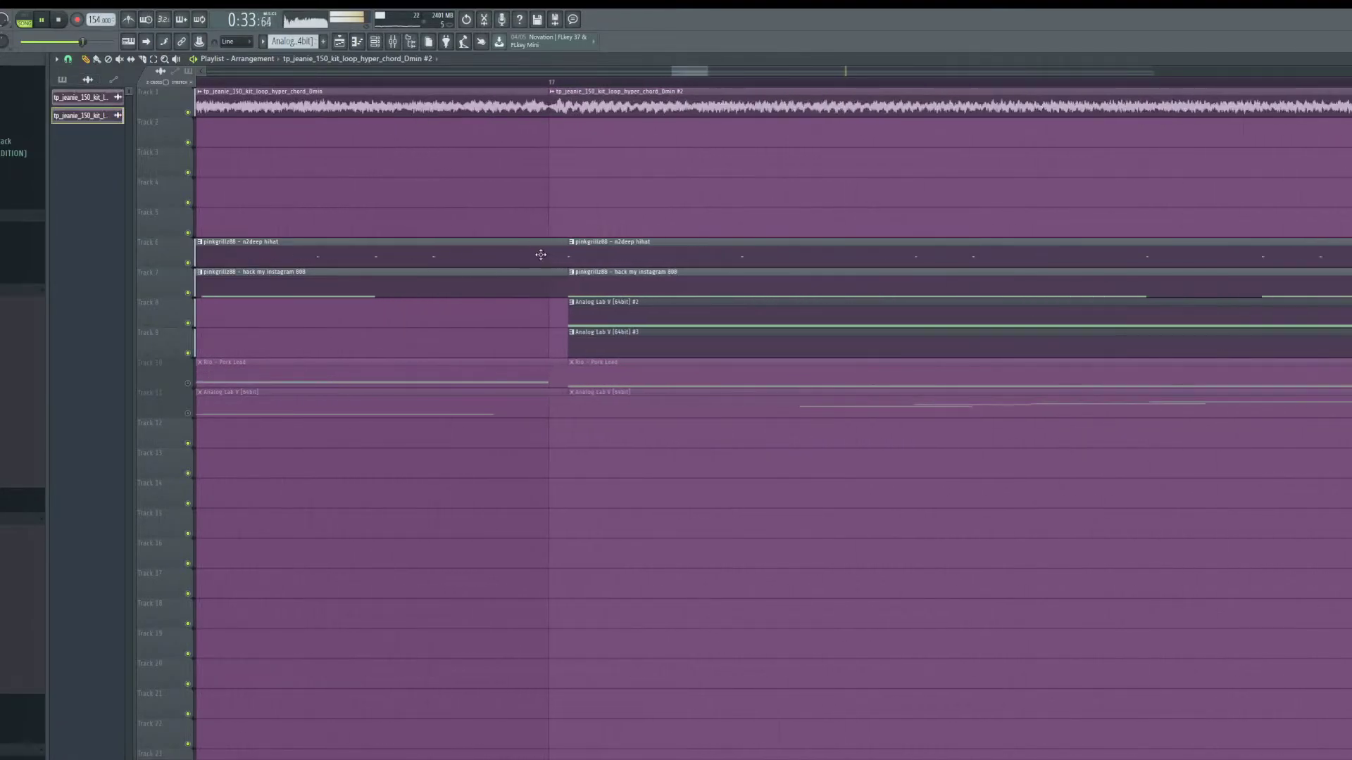
pyautogui.click(612, 253)
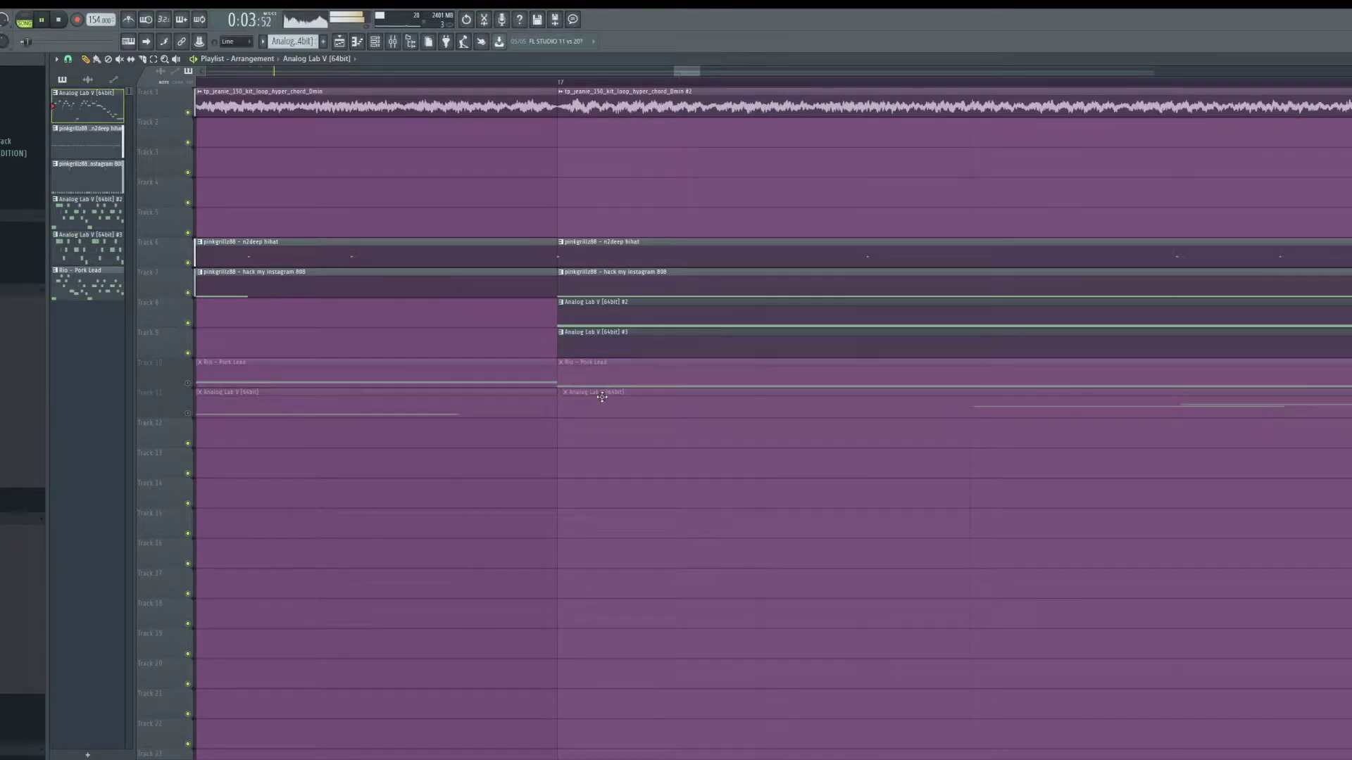
pyautogui.scroll(-5, 598, 389)
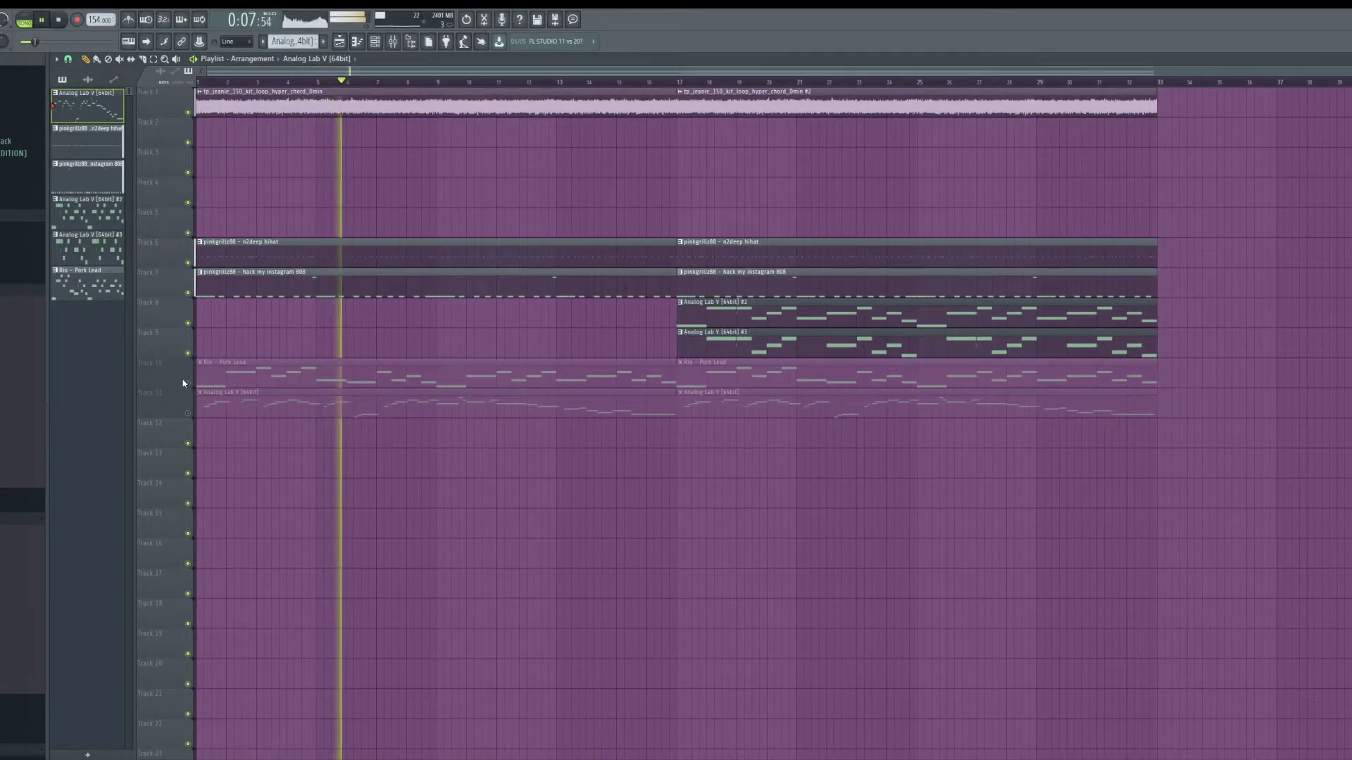
# Step: Delete the second-half Rio - Pork Lead and Analog Lab V clips, leaving track 10 muted and unmuting track 11
pyautogui.click(187, 383)
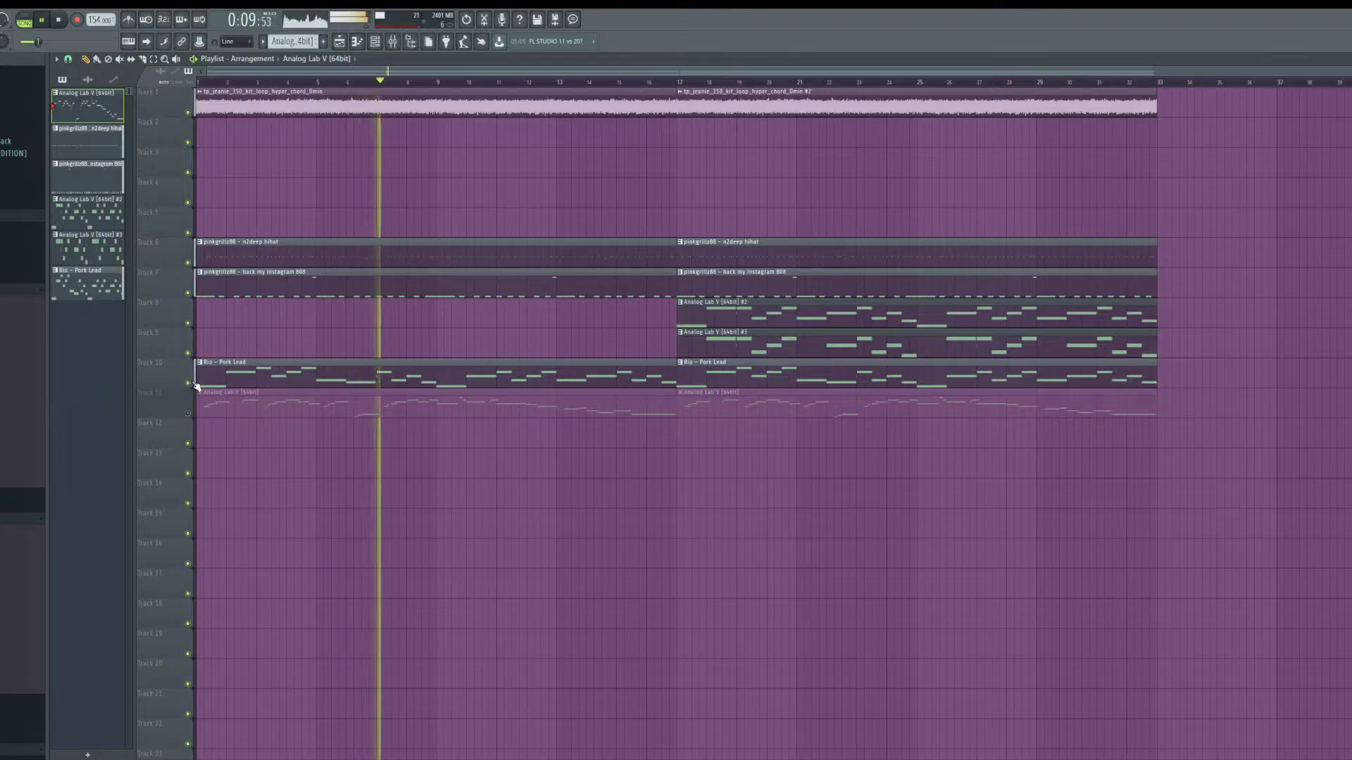
pyautogui.click(187, 383)
pyautogui.rightClick(732, 378)
pyautogui.click(187, 413)
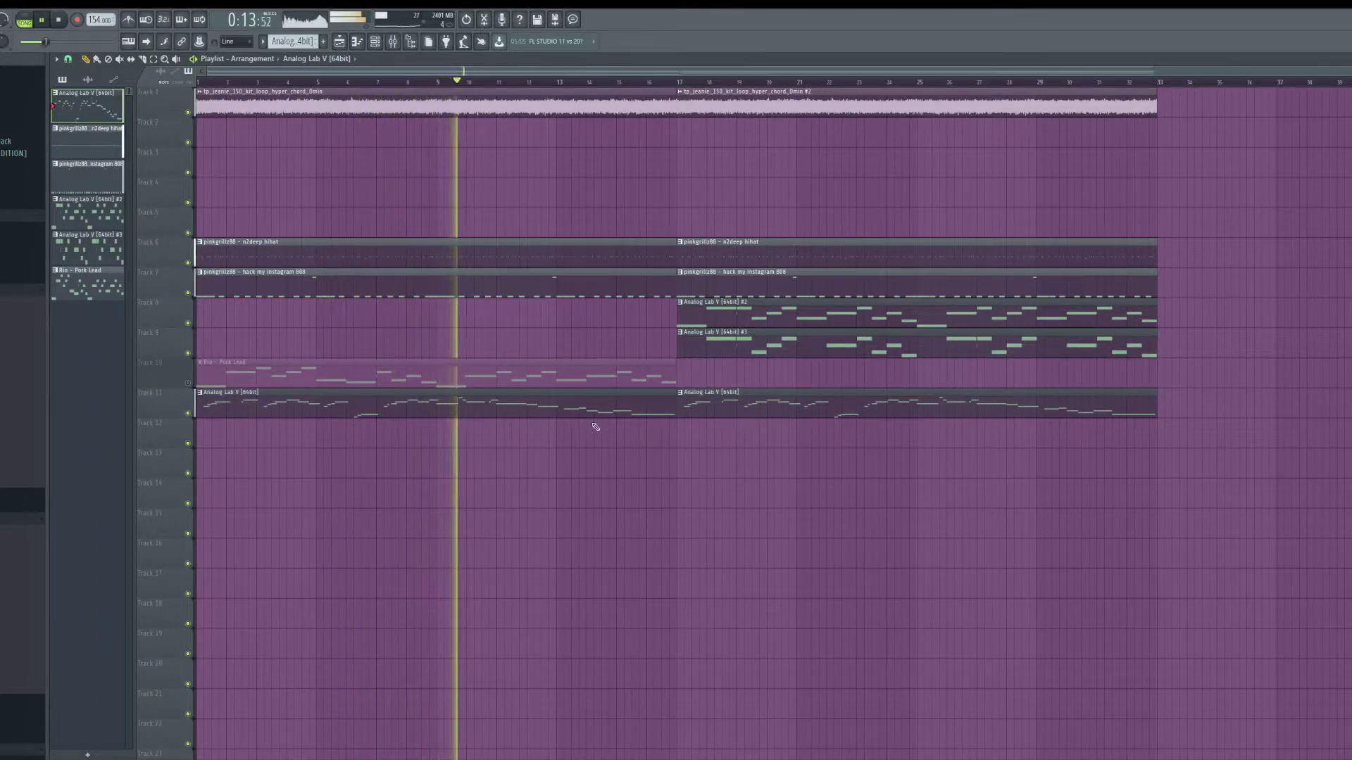
pyautogui.rightClick(705, 405)
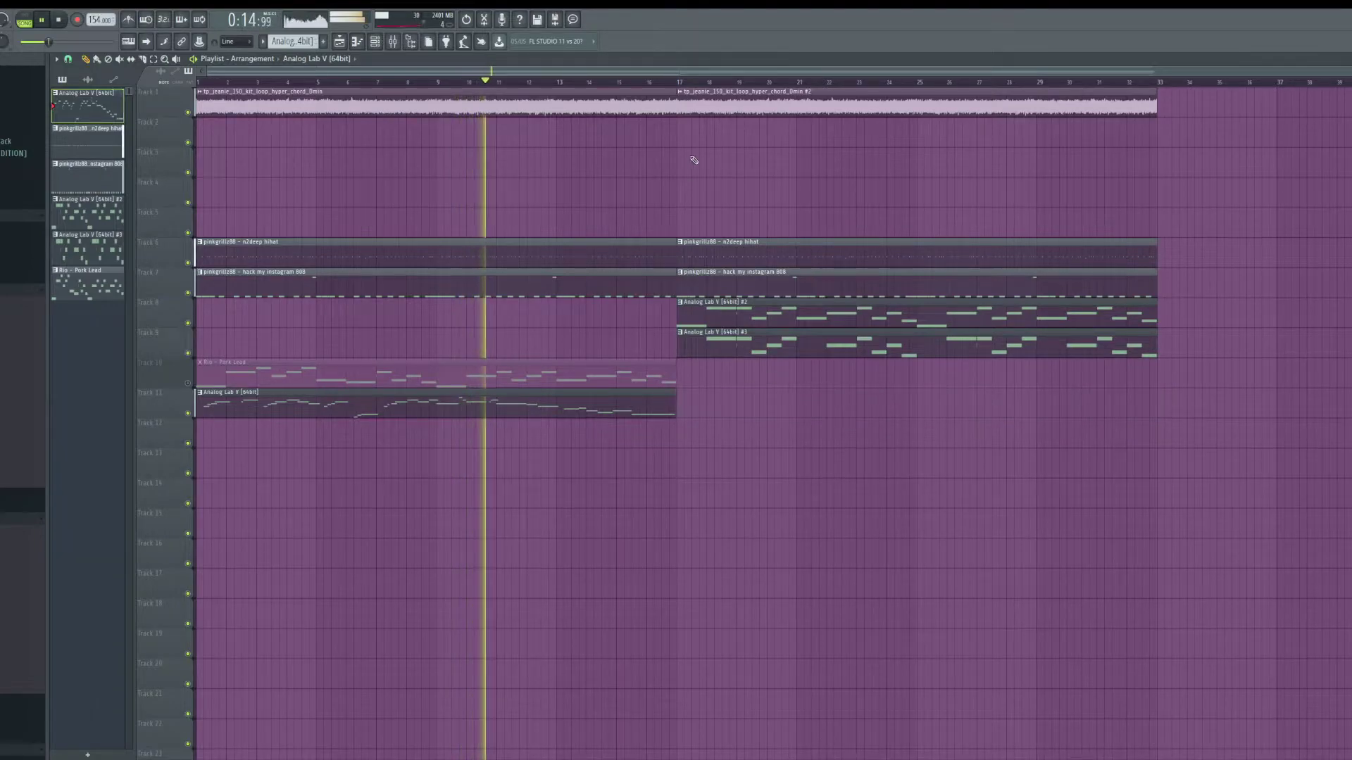
# Step: Duplicate the second section's clips to bar 33 and remove the Analog Lab V #2 clip from the second section
pyautogui.click(669, 82)
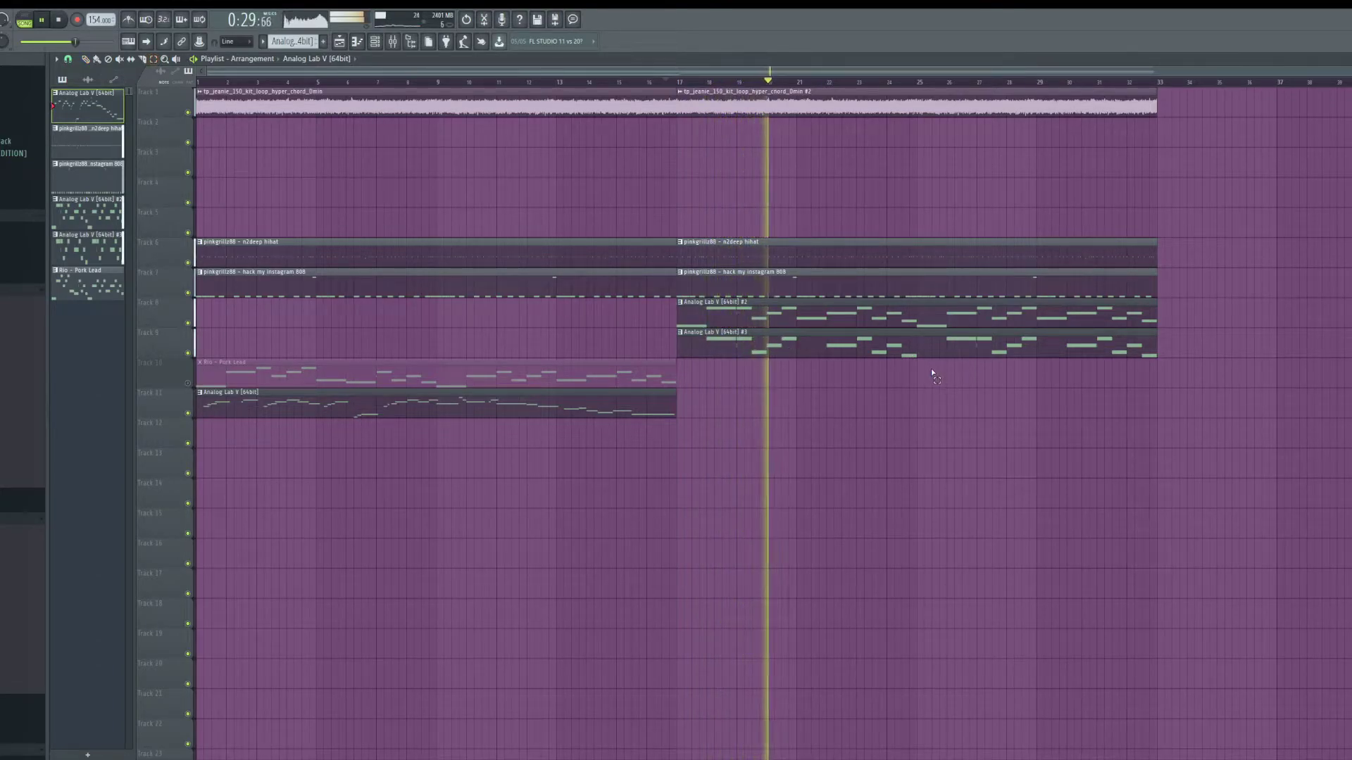
pyautogui.click(748, 310)
pyautogui.moveTo(746, 310); pyautogui.dragTo(1124, 320)
pyautogui.hotkey('ctrl', 'b')
pyautogui.click(1005, 322)
pyautogui.press('Delete')
pyautogui.moveTo(744, 400); pyautogui.dragTo(946, 69)
pyautogui.hotkey('ctrl', 'b')
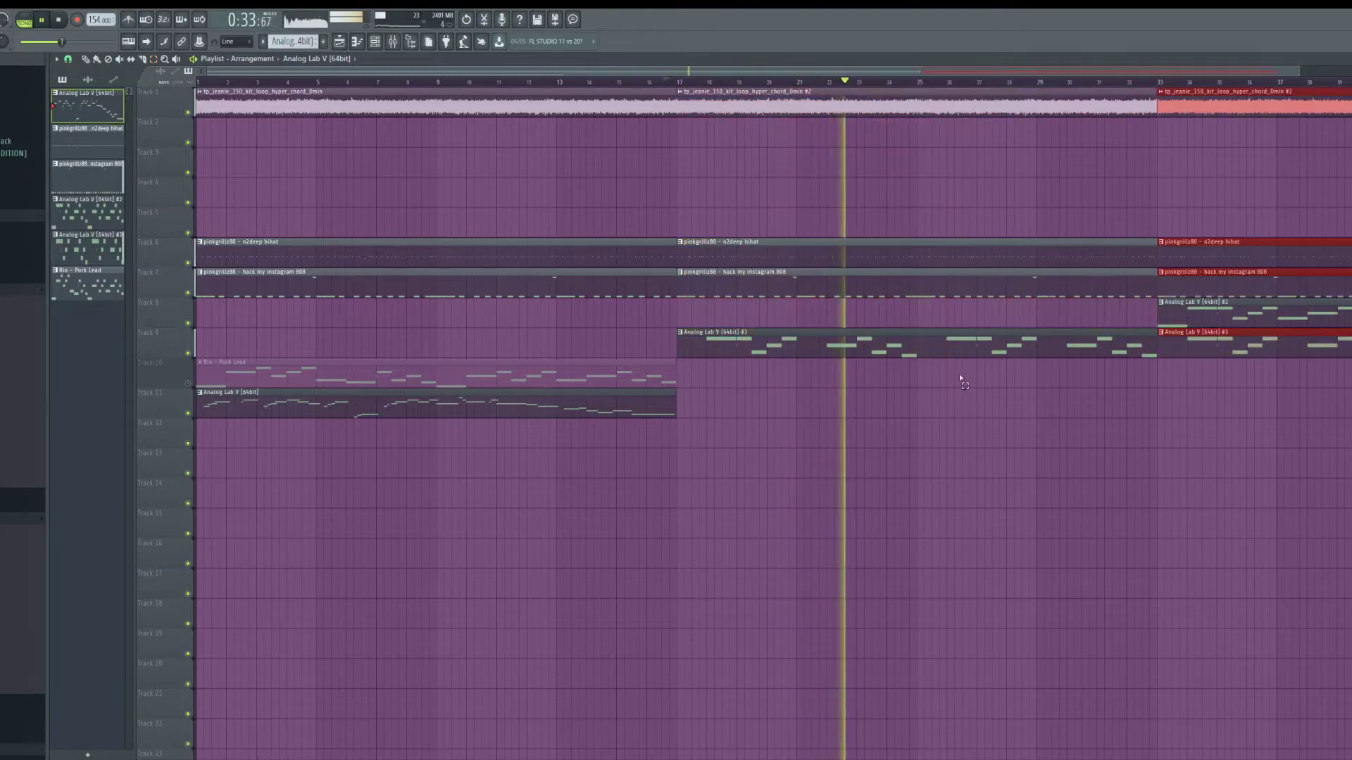
pyautogui.scroll(-2, 1153, 389)
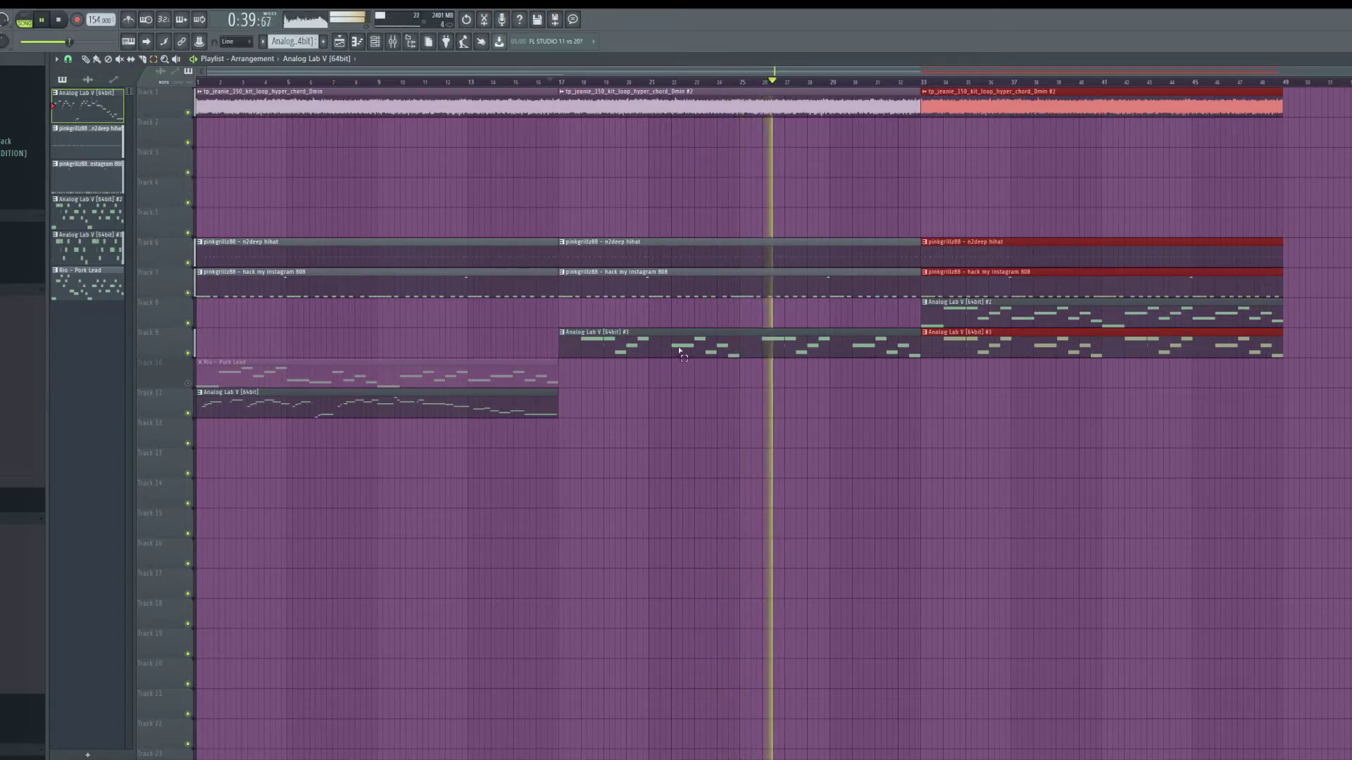
# Step: Quick render the Analog Lab V #3 pattern as an audio clip
pyautogui.click(655, 346)
pyautogui.click(701, 366)
pyautogui.rightClick(757, 377)
pyautogui.click(309, 40)
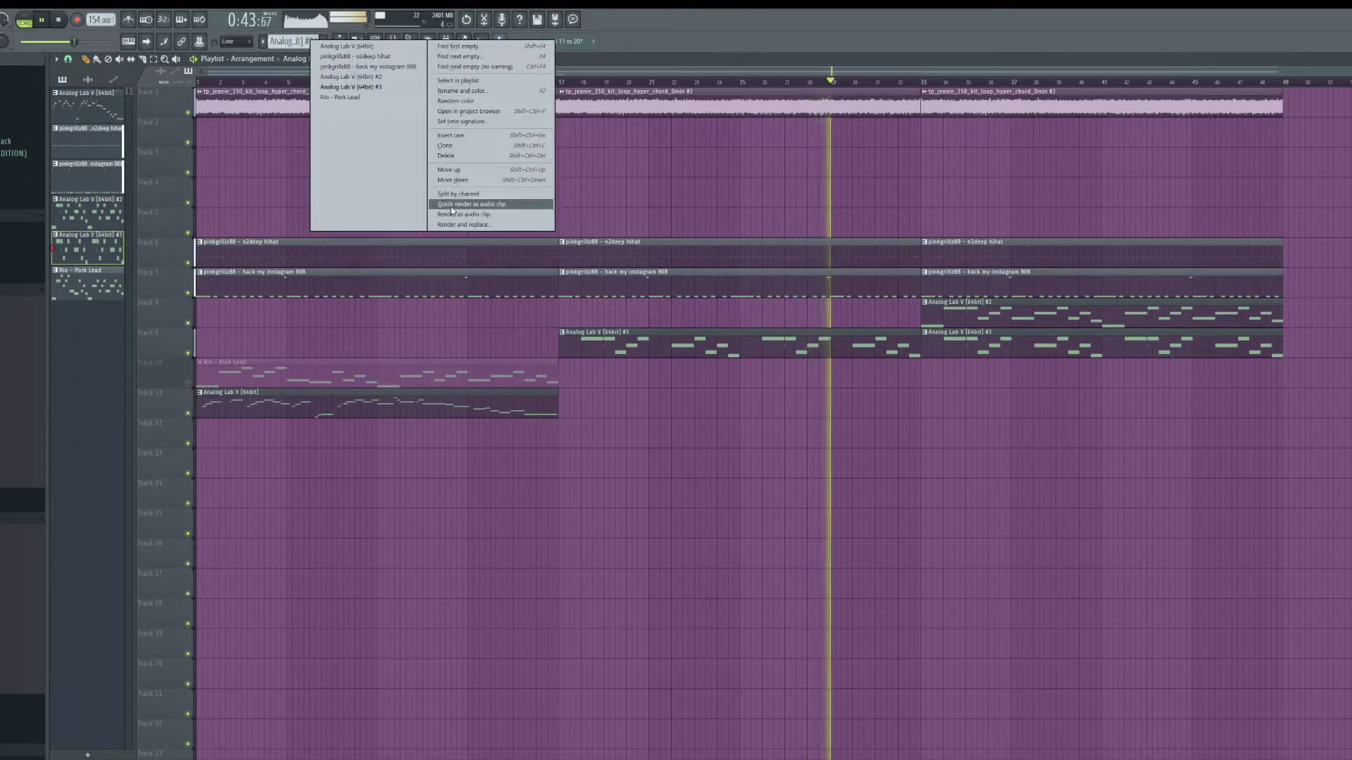
pyautogui.click(473, 203)
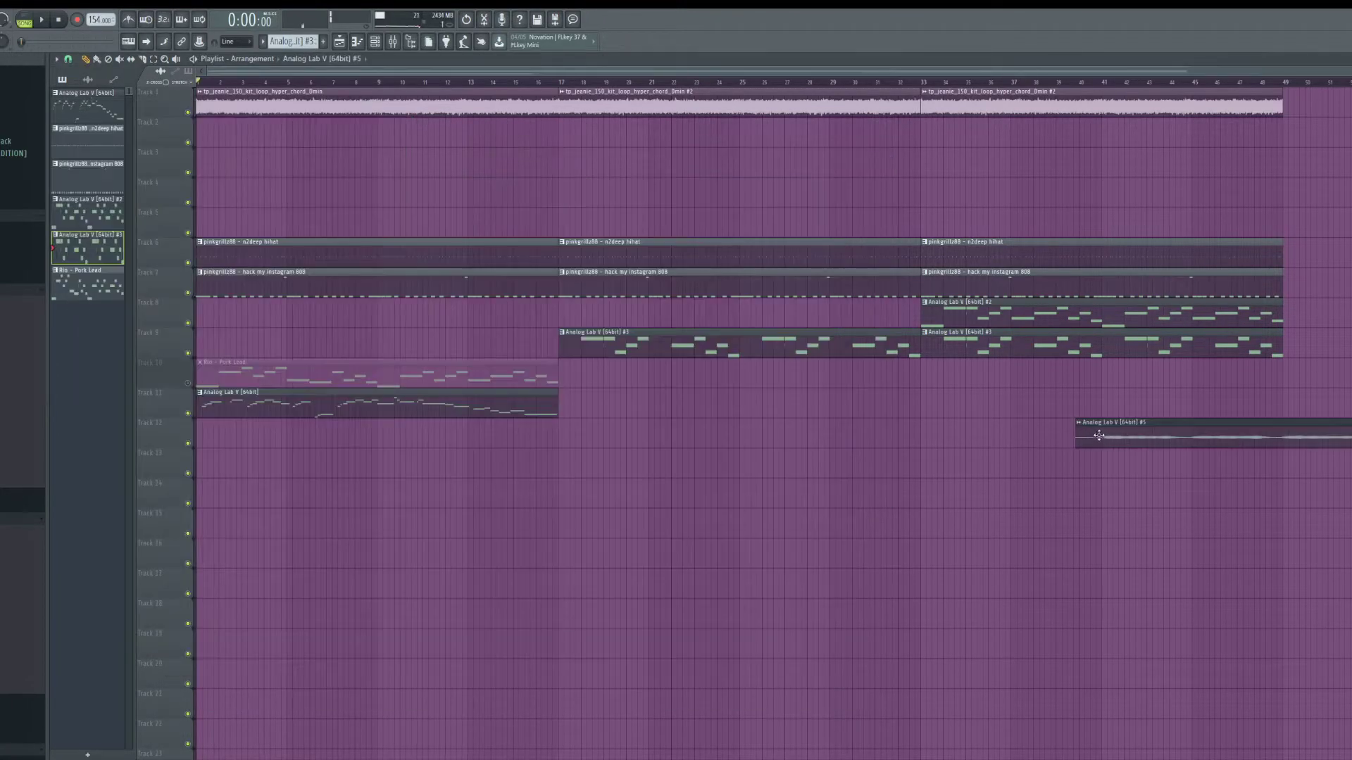
# Step: Place the rendered clip at bar 17 on track 8 and delete the second section's Analog Lab V #3 pattern clip
pyautogui.click(598, 385)
pyautogui.scroll(3, 598, 384)
pyautogui.moveTo(598, 384); pyautogui.dragTo(462, 306)
pyautogui.scroll(6, 518, 314)
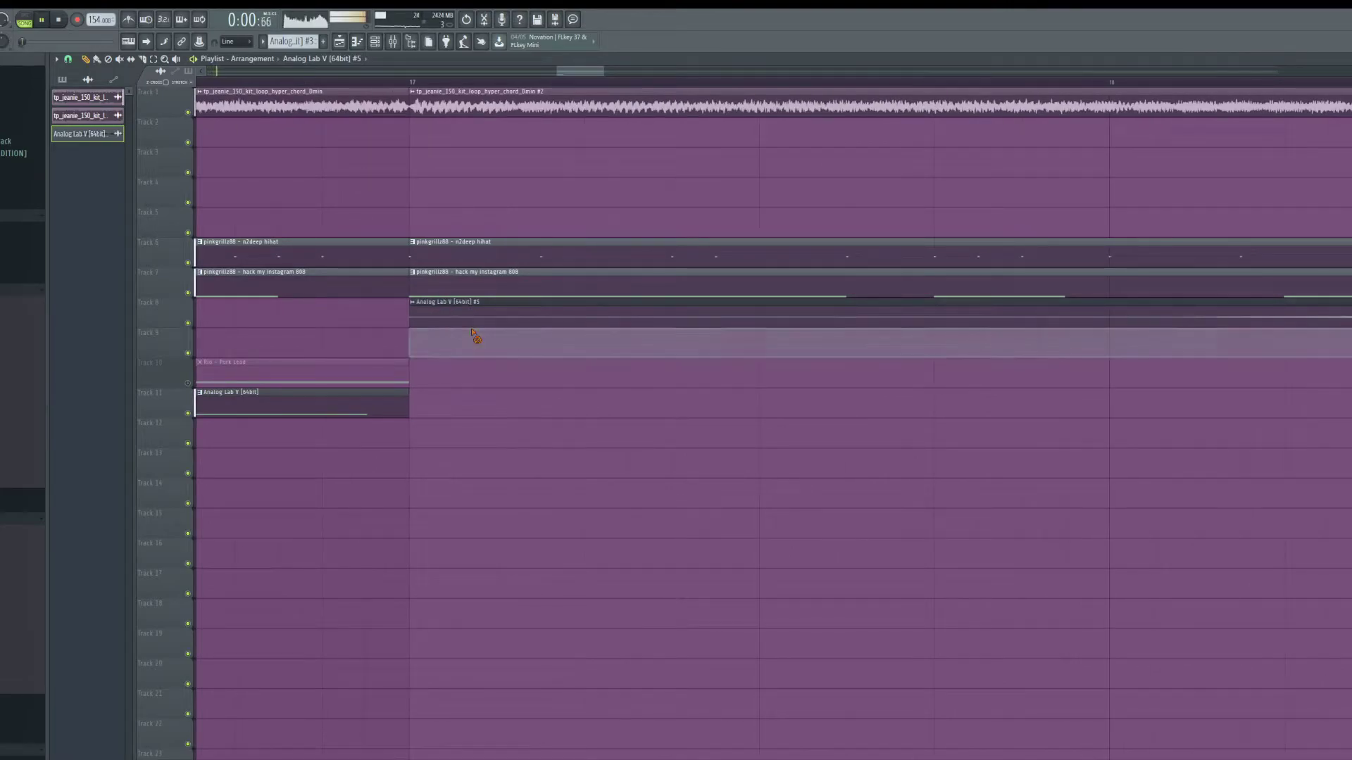
# Step: Reverse the rendered audio clip on track 8 and close its channel settings
pyautogui.doubleClick(445, 316)
pyautogui.scroll(-8, 637, 443)
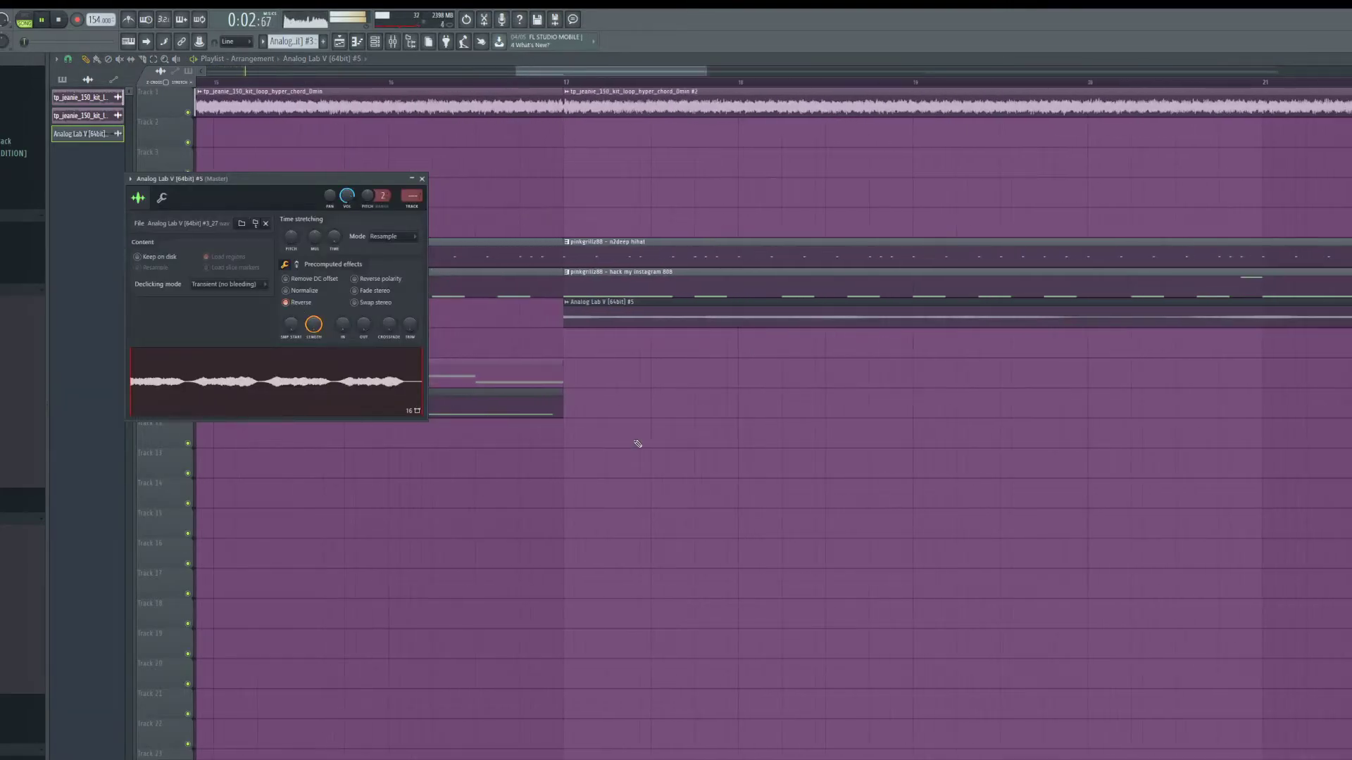
pyautogui.middleClick(495, 350)
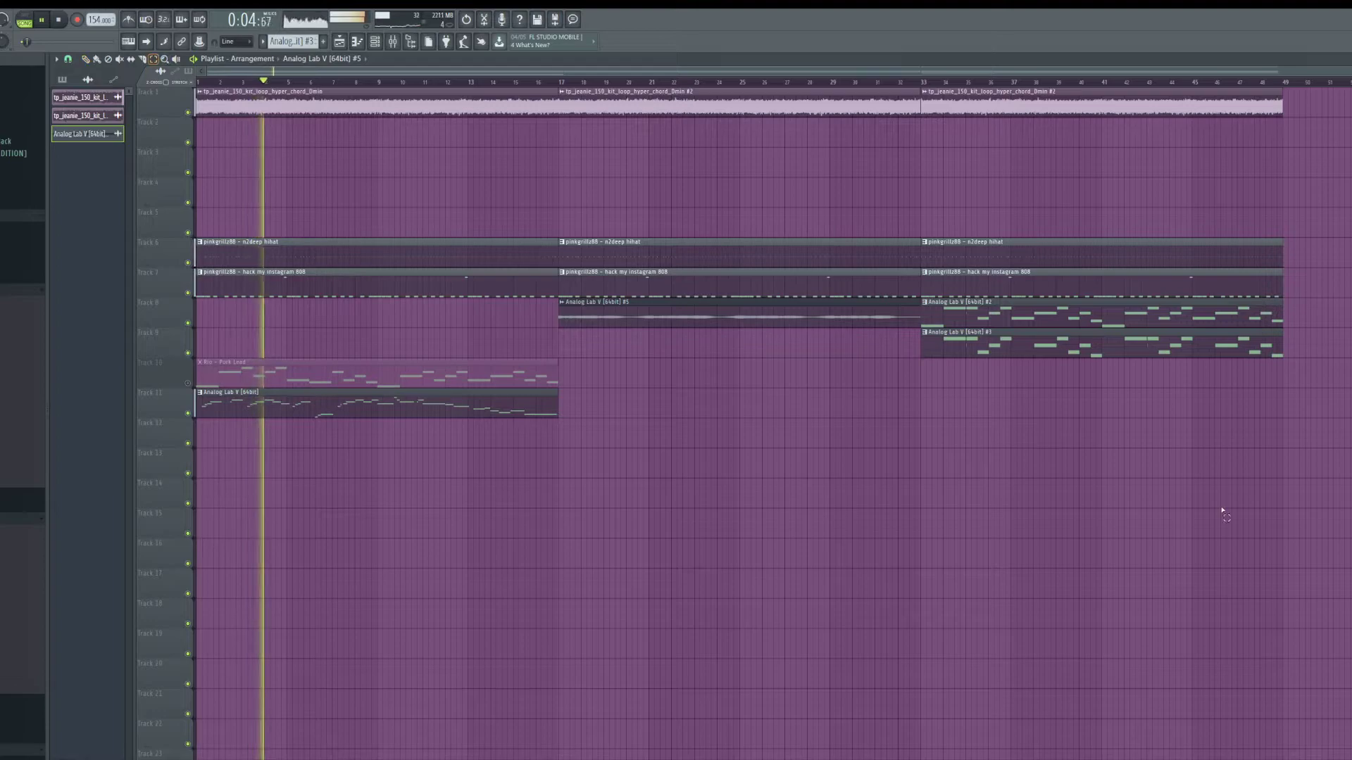
# Step: Duplicate the whole three-section arrangement after itself and remove the first section's Analog Lab V clip from track 11
pyautogui.moveTo(1323, 497); pyautogui.dragTo(204, 103)
pyautogui.hotkey('ctrl', 'b')
pyautogui.scroll(-3, 395, 456)
pyautogui.click(327, 407)
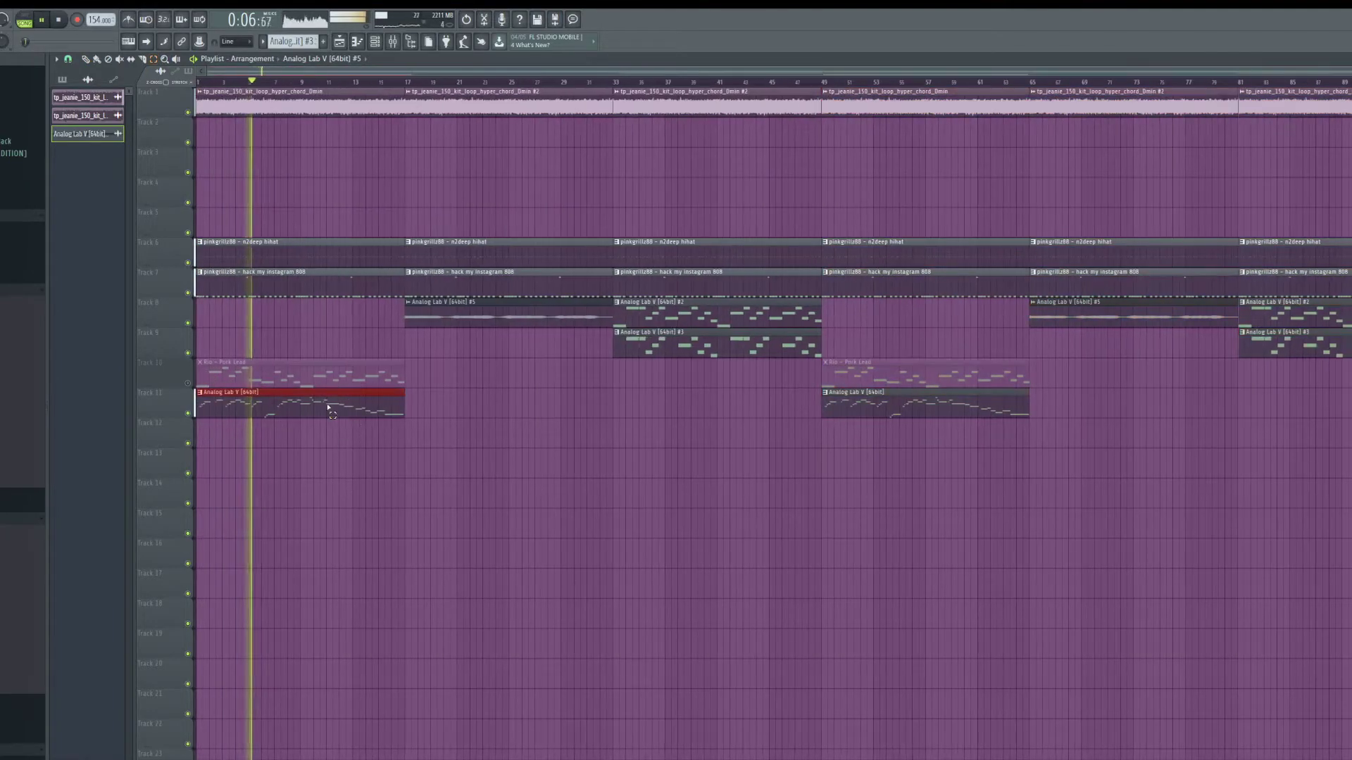
# Step: Play from bar 17, set the reversed clip's stretch mode to Auto, adjust its stretch pitch, and route it to mixer Insert 14
pyautogui.scroll(3, 589, 458)
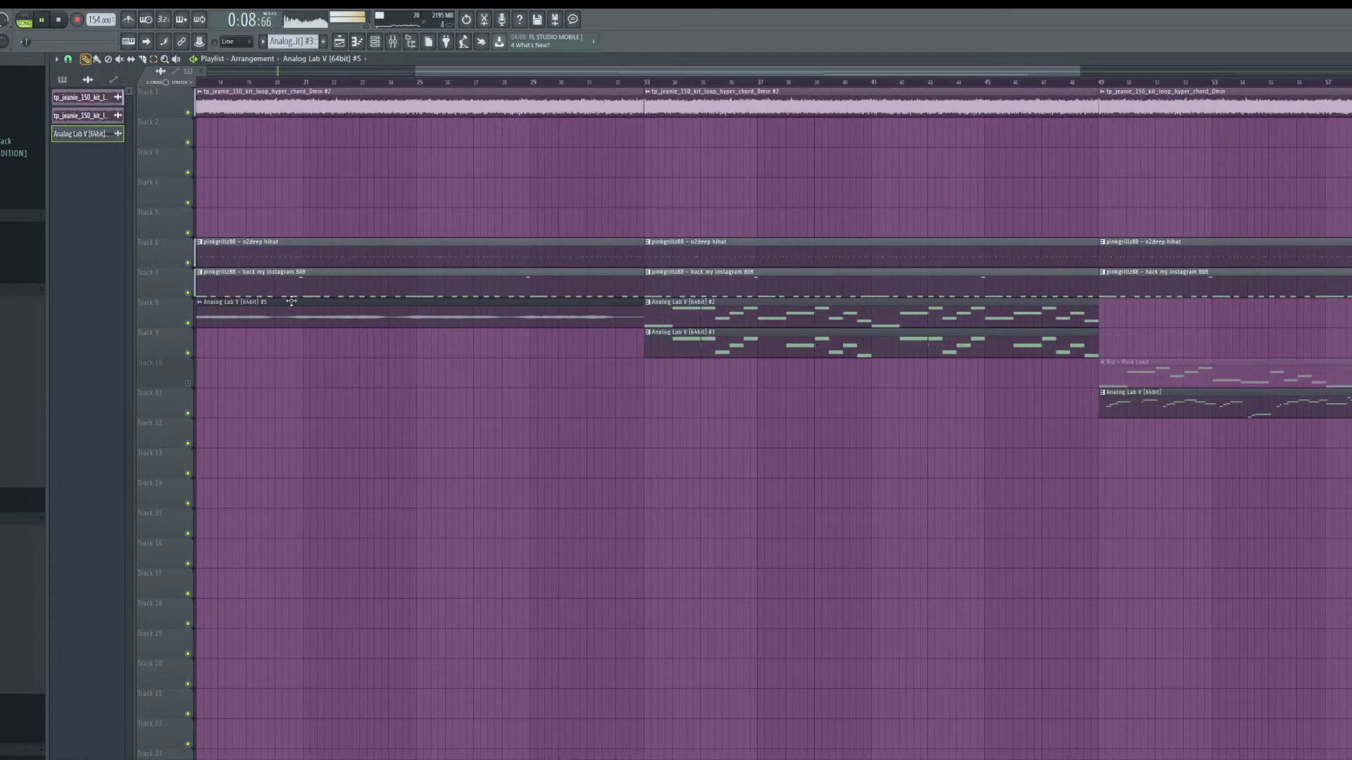
pyautogui.scroll(-3, 277, 273)
pyautogui.click(404, 83)
pyautogui.scroll(2, 434, 334)
pyautogui.doubleClick(433, 320)
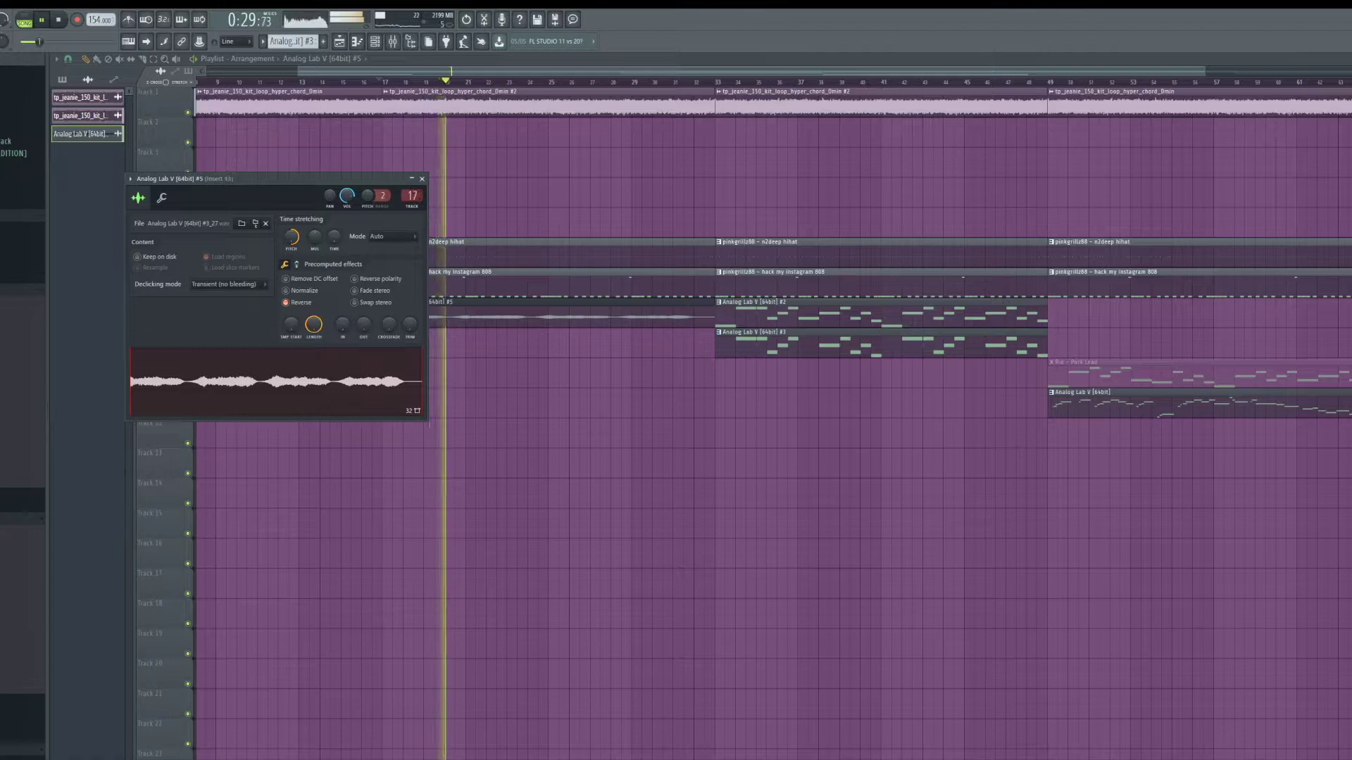
pyautogui.click(382, 82)
pyautogui.click(401, 42)
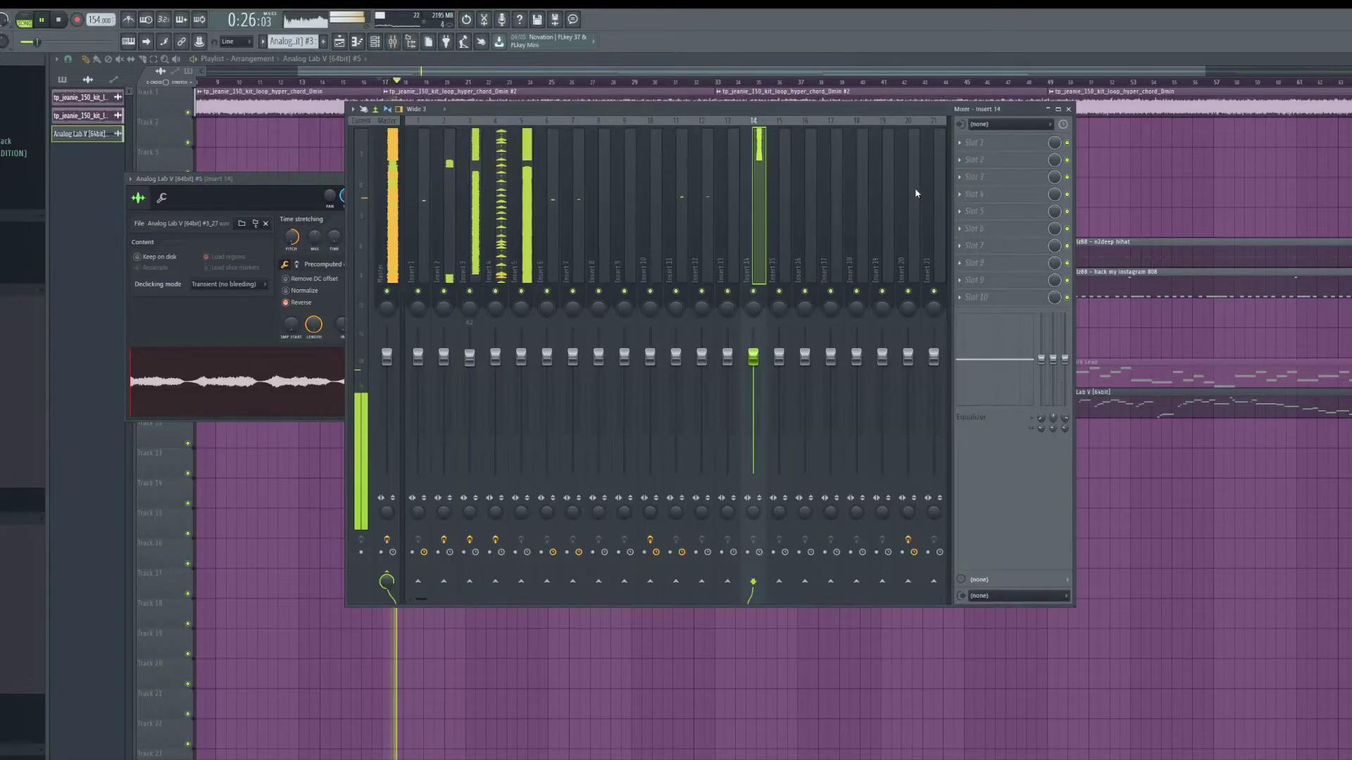
# Step: Add ValhallaSupermassive in slot 1 of Insert 14, load the SpaceVerb1999 preset, and set its mix to 33.1%
pyautogui.click(981, 144)
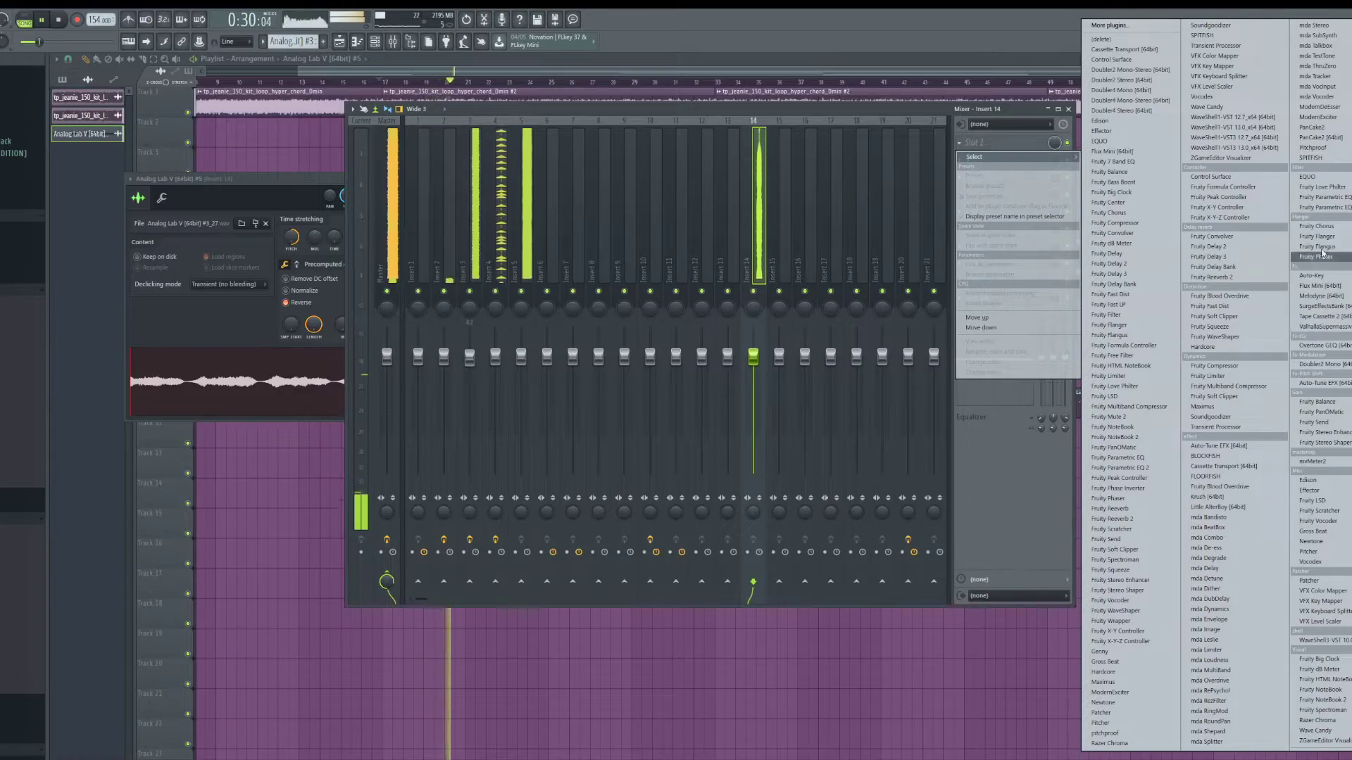
pyautogui.click(1324, 326)
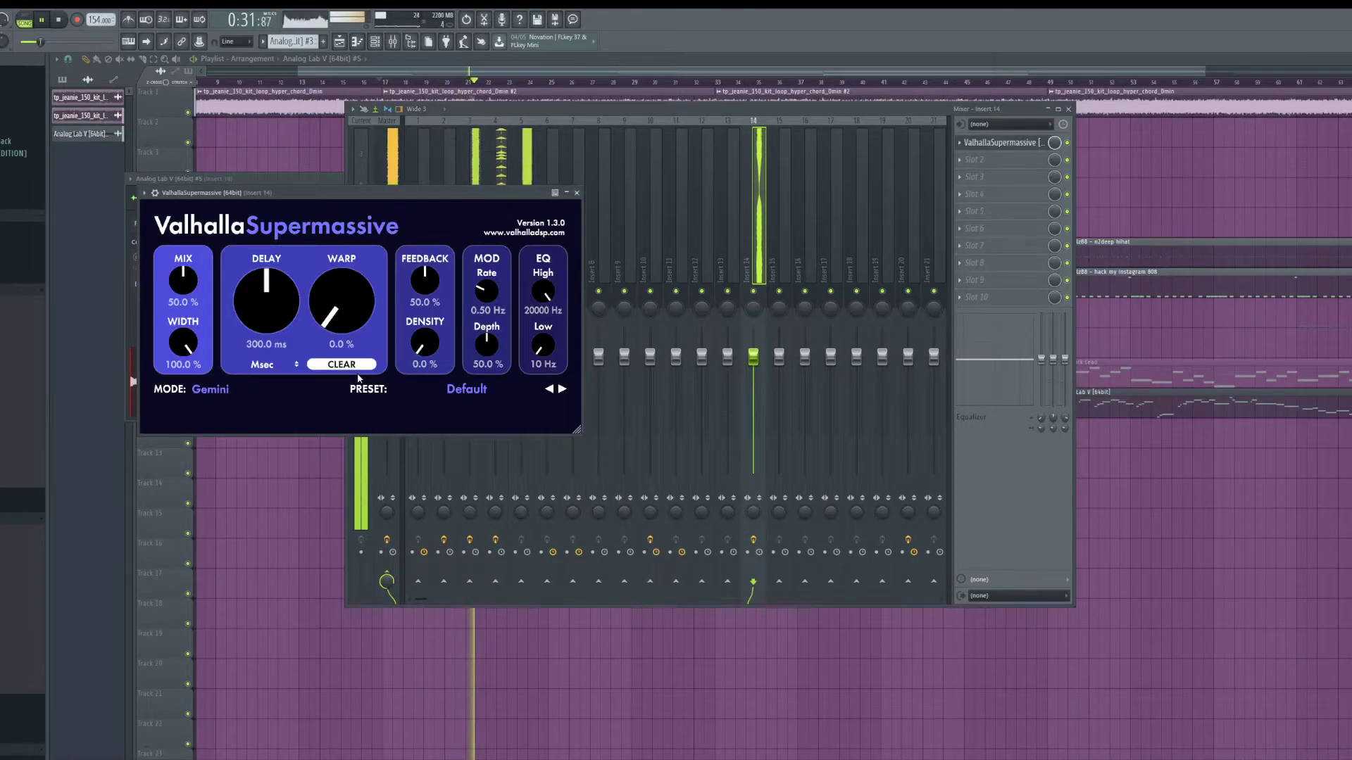
pyautogui.click(431, 390)
pyautogui.moveTo(423, 509)
pyautogui.moveTo(545, 473)
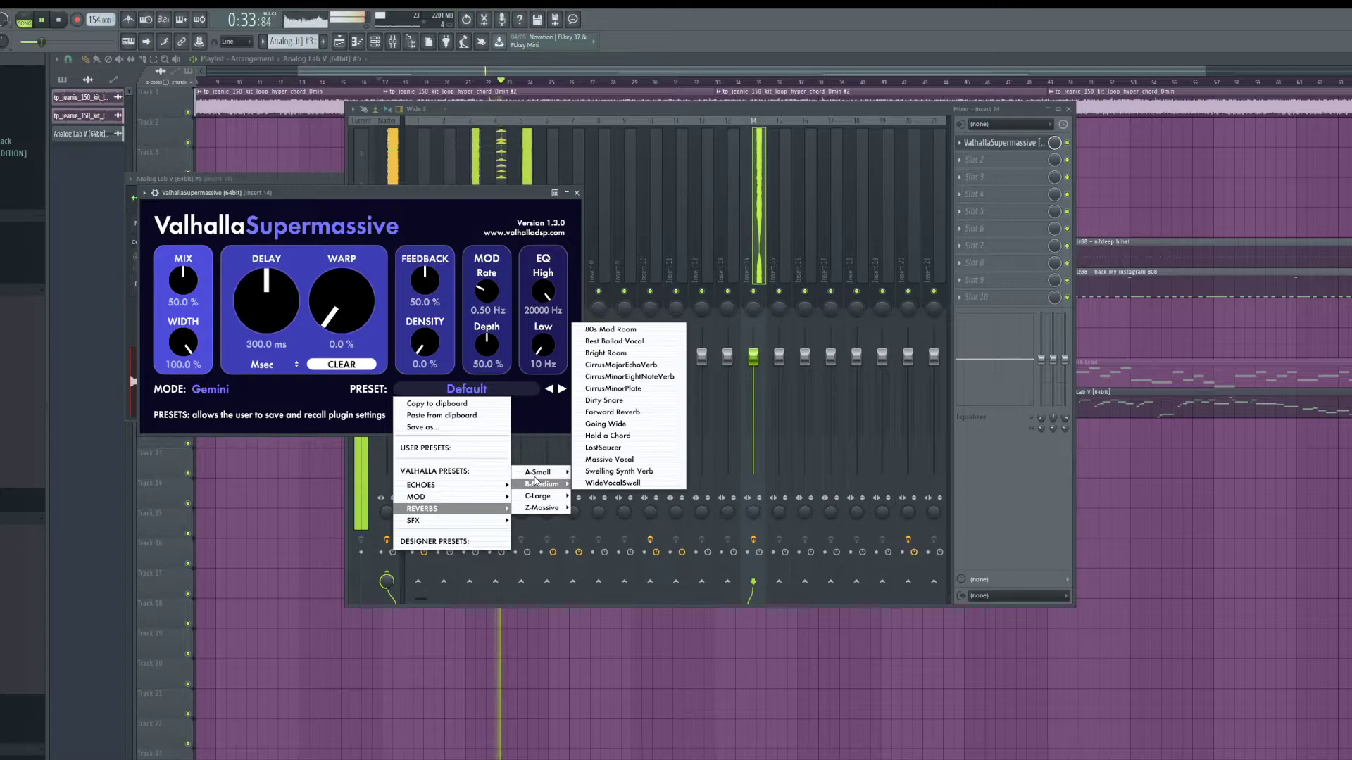
pyautogui.click(638, 437)
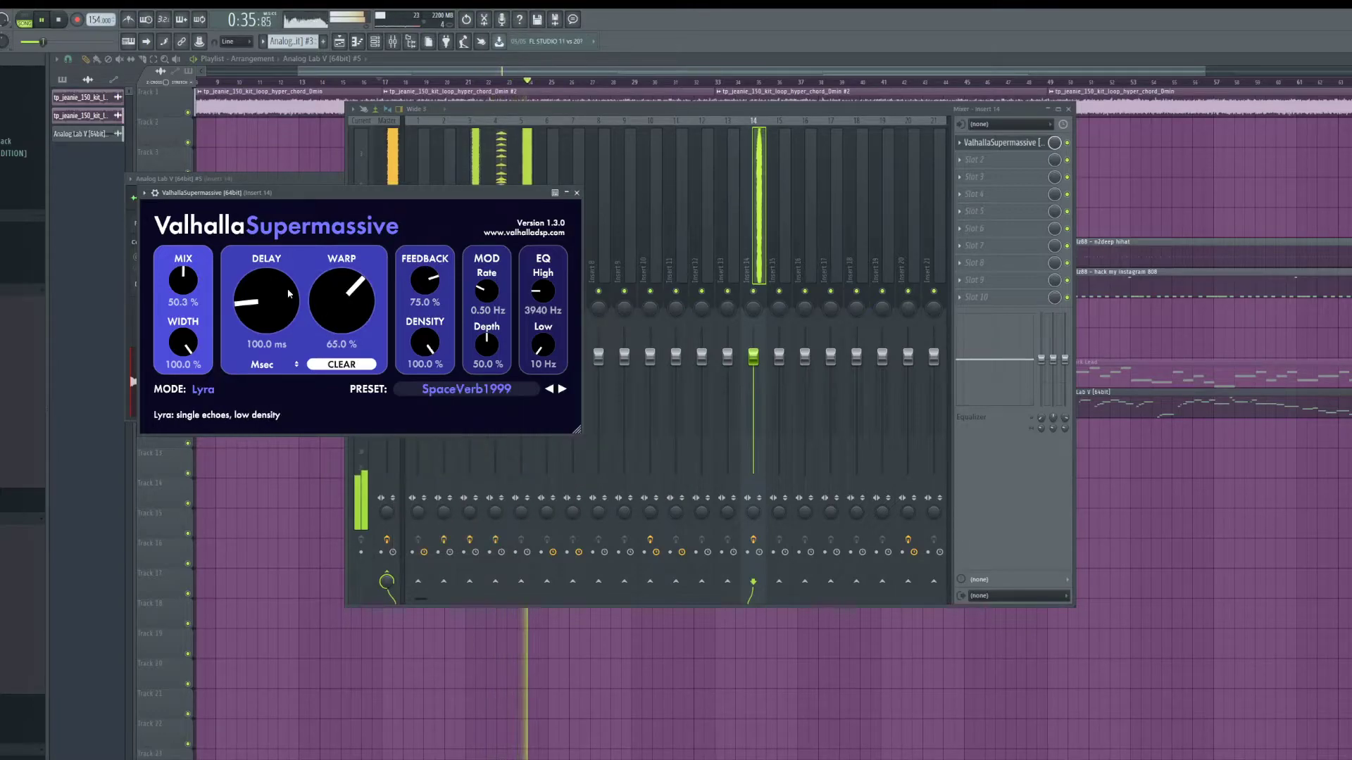
# Step: Add a Fruity Parametric EQ 2 in slot 2 of Insert 14, cut the lows, dip the upper mids, and close the windows
pyautogui.click(986, 160)
pyautogui.moveTo(1034, 172)
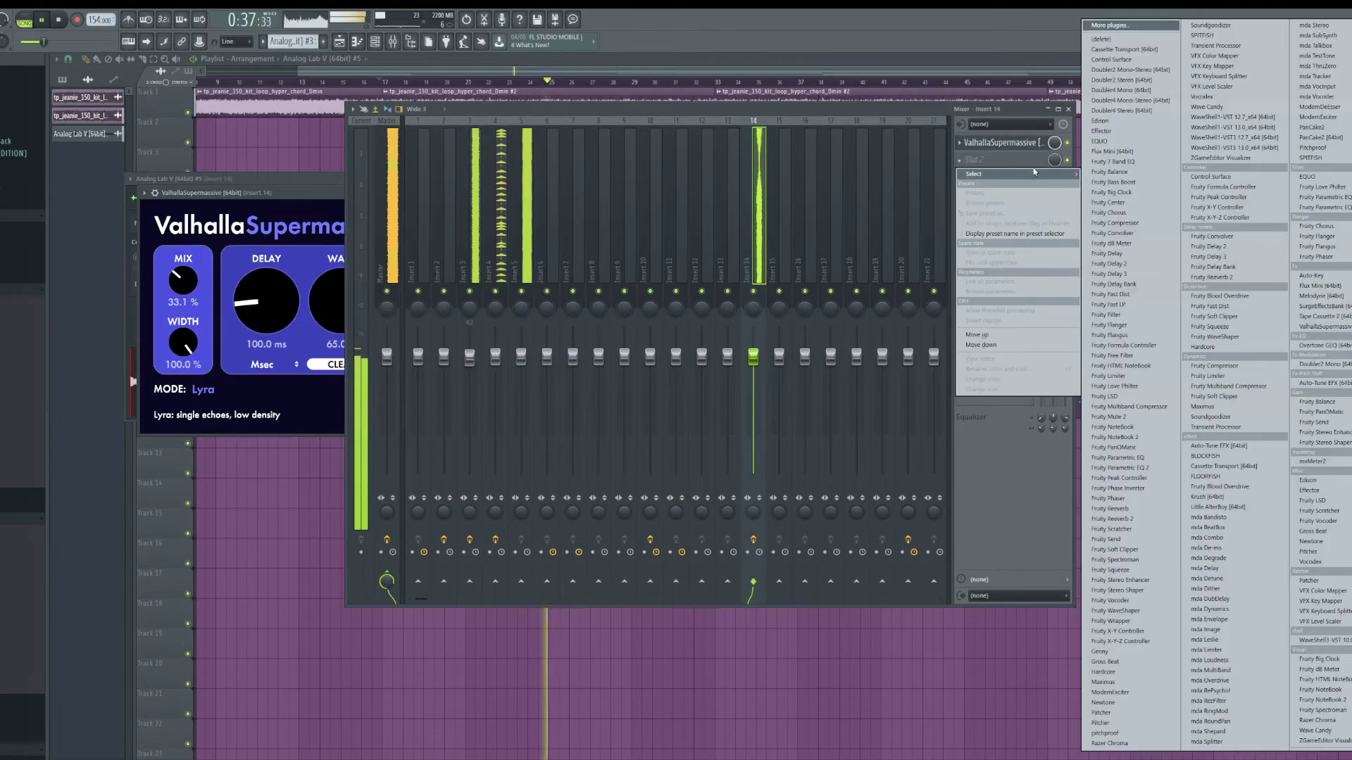
pyautogui.click(1319, 209)
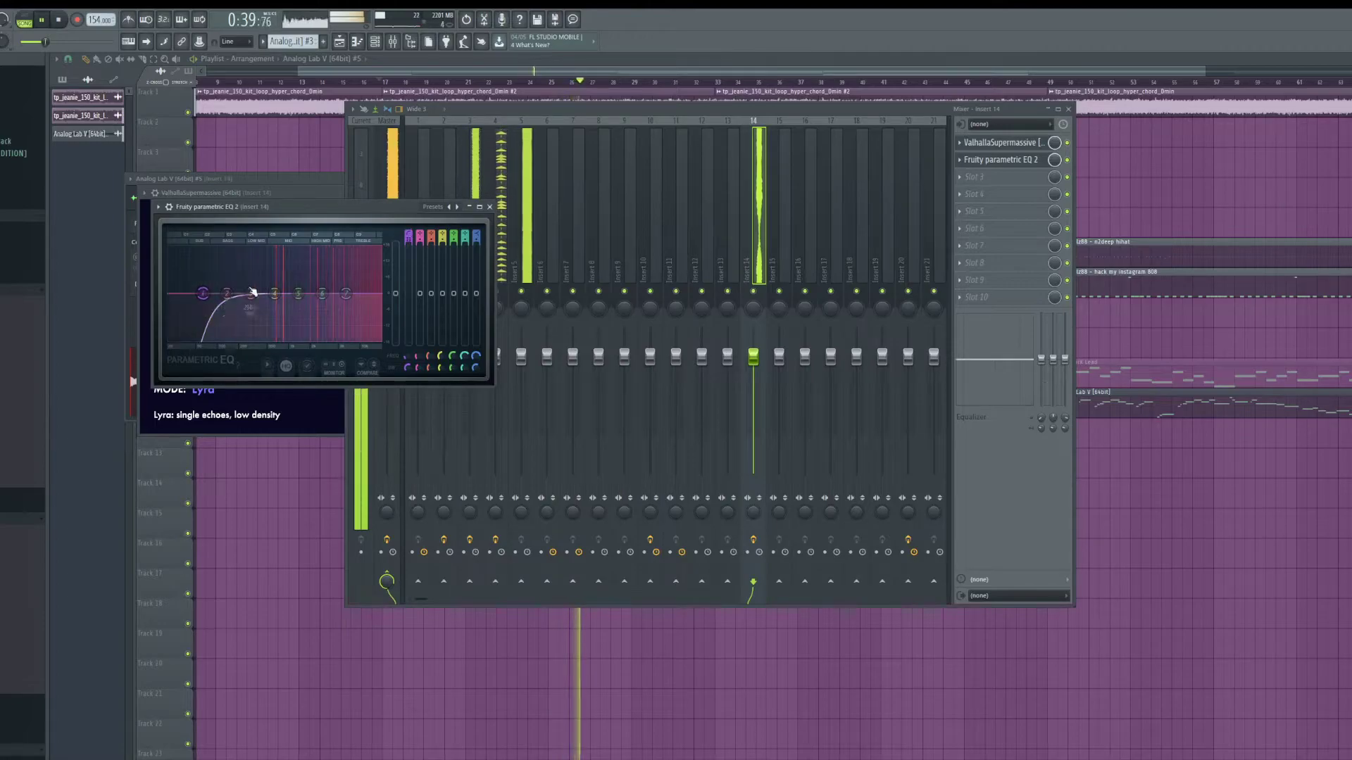
pyautogui.moveTo(216, 292); pyautogui.dragTo(331, 303)
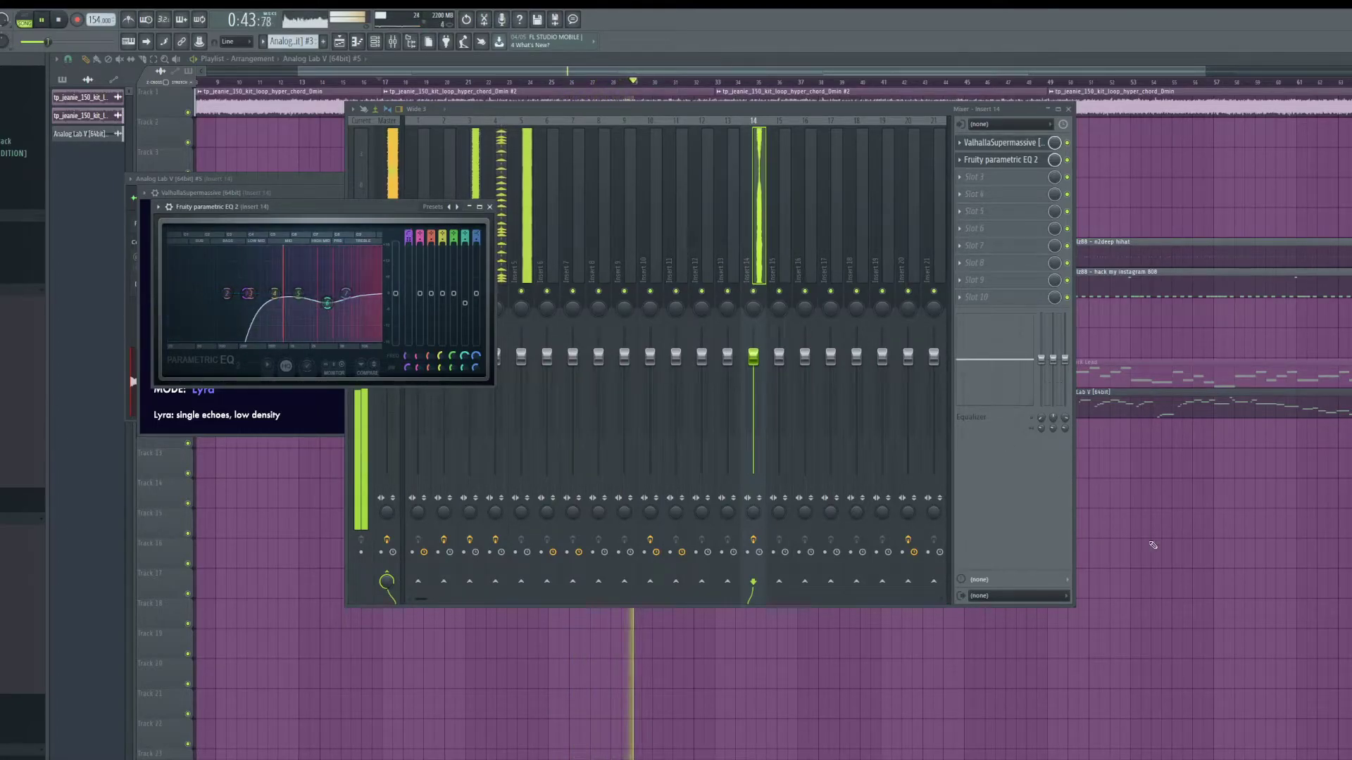
pyautogui.press('F12')
# Step: Delete the third section's Analog Lab V #3 clip from track 9
pyautogui.scroll(-5, 754, 409)
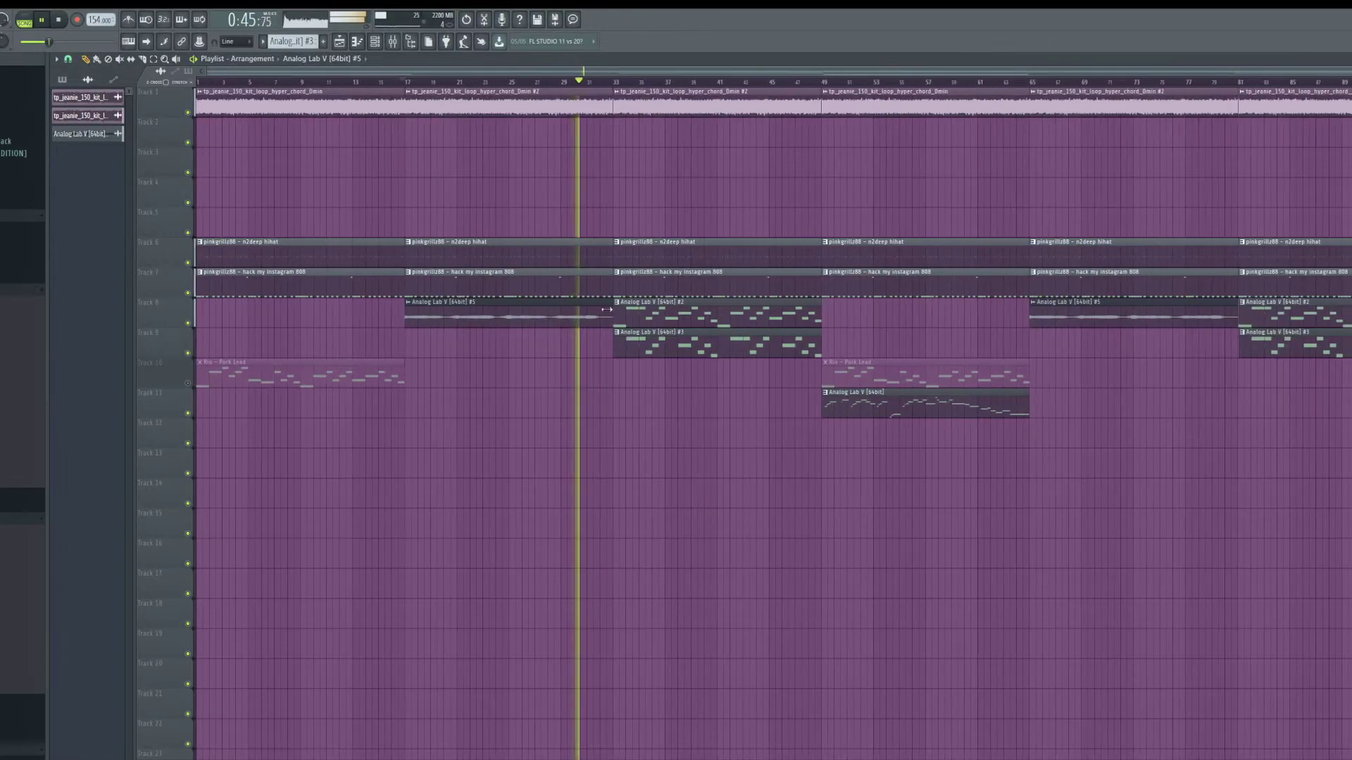
pyautogui.scroll(4, 632, 518)
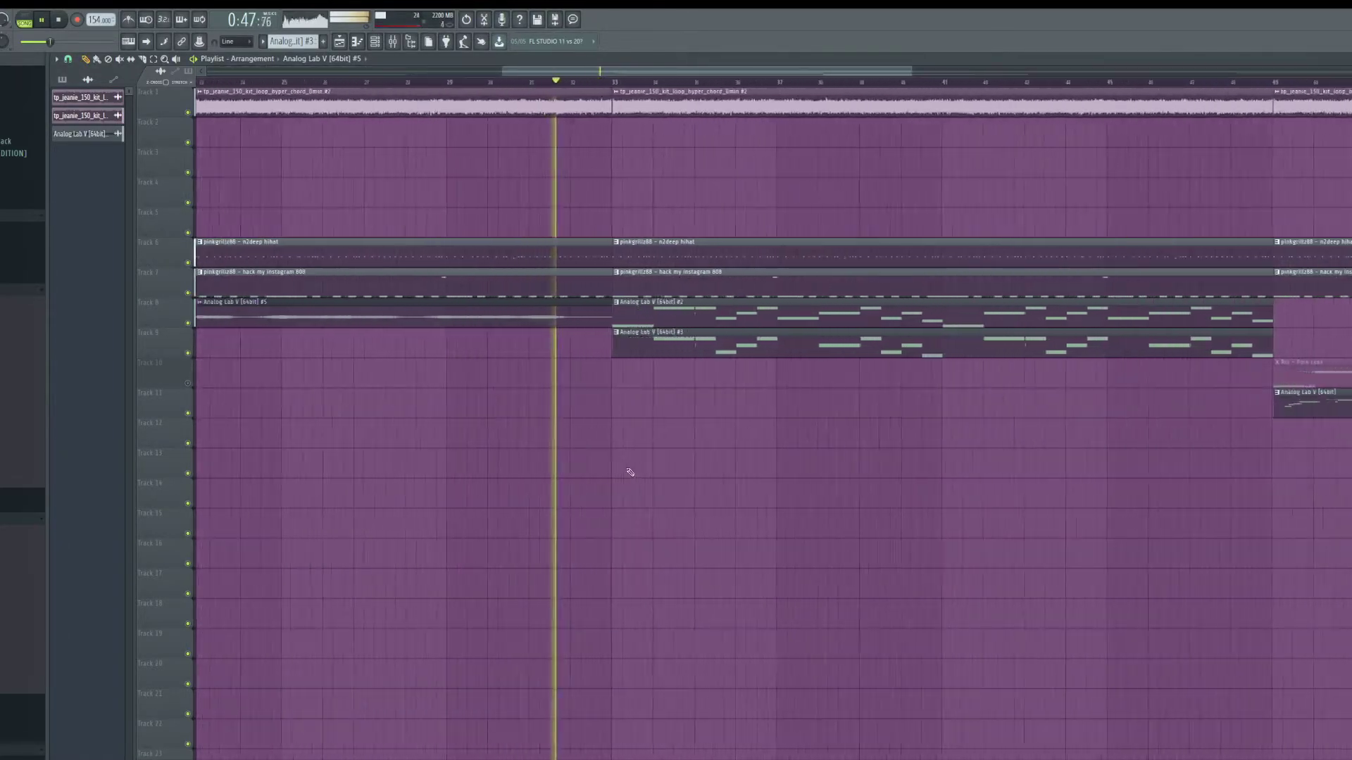
pyautogui.scroll(-2, 731, 441)
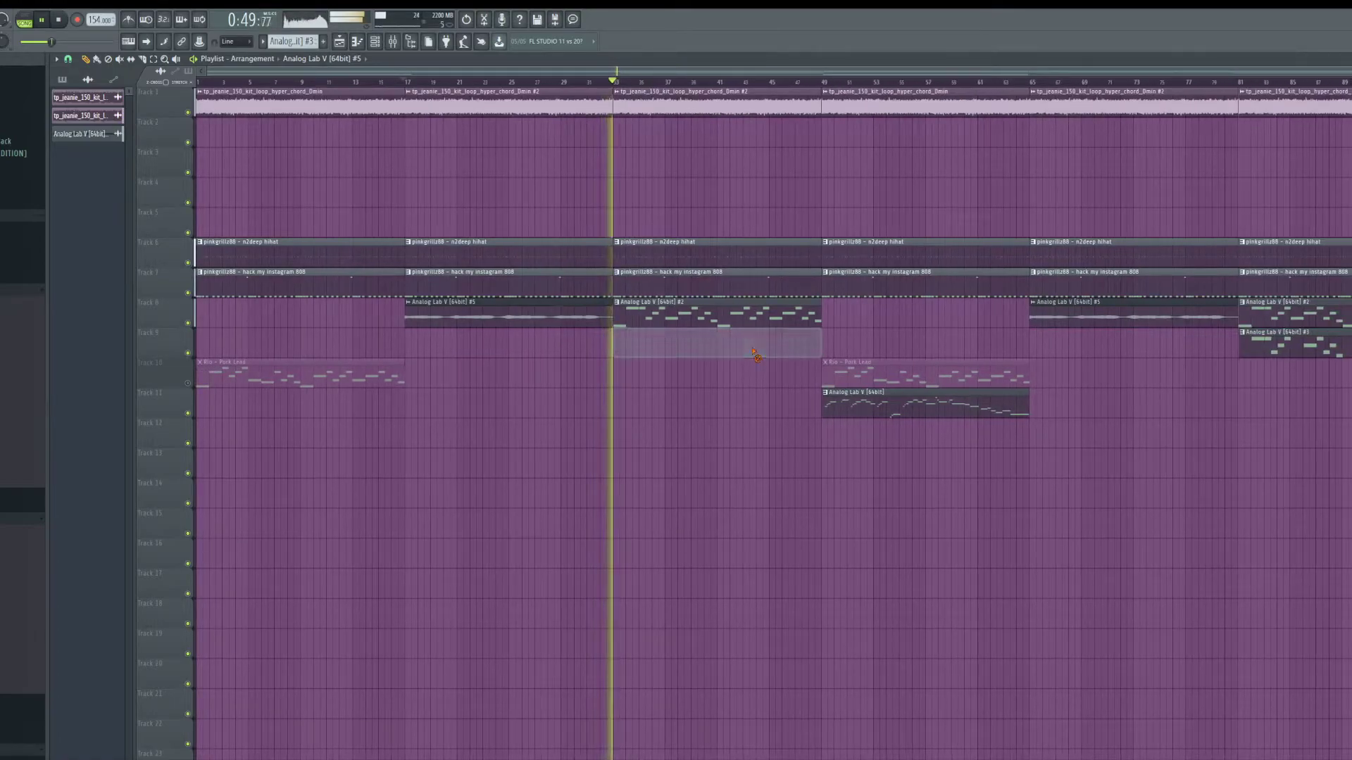
# Step: Select all clips from the third section onward and move them flush to bar 33, closing the gap
pyautogui.scroll(3, 661, 342)
pyautogui.scroll(4, 542, 362)
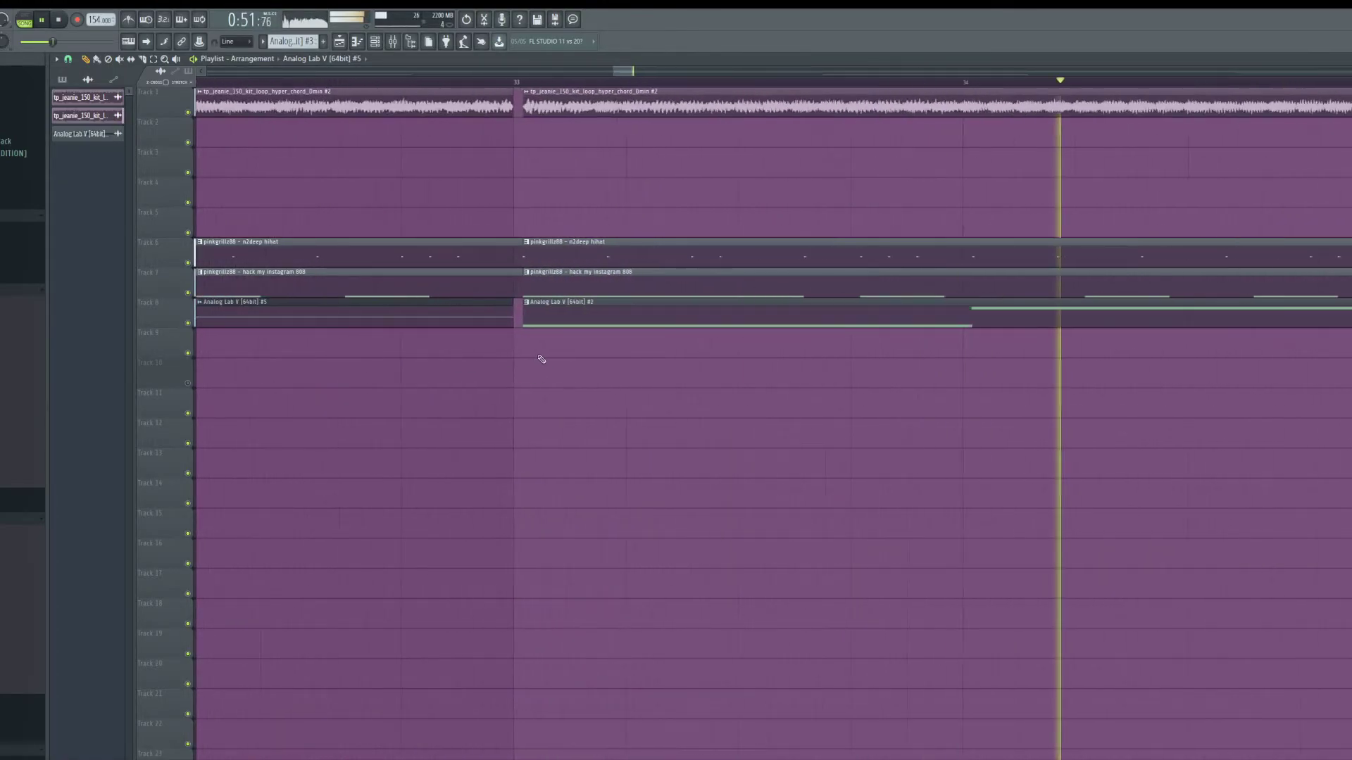
pyautogui.scroll(2, 401, 293)
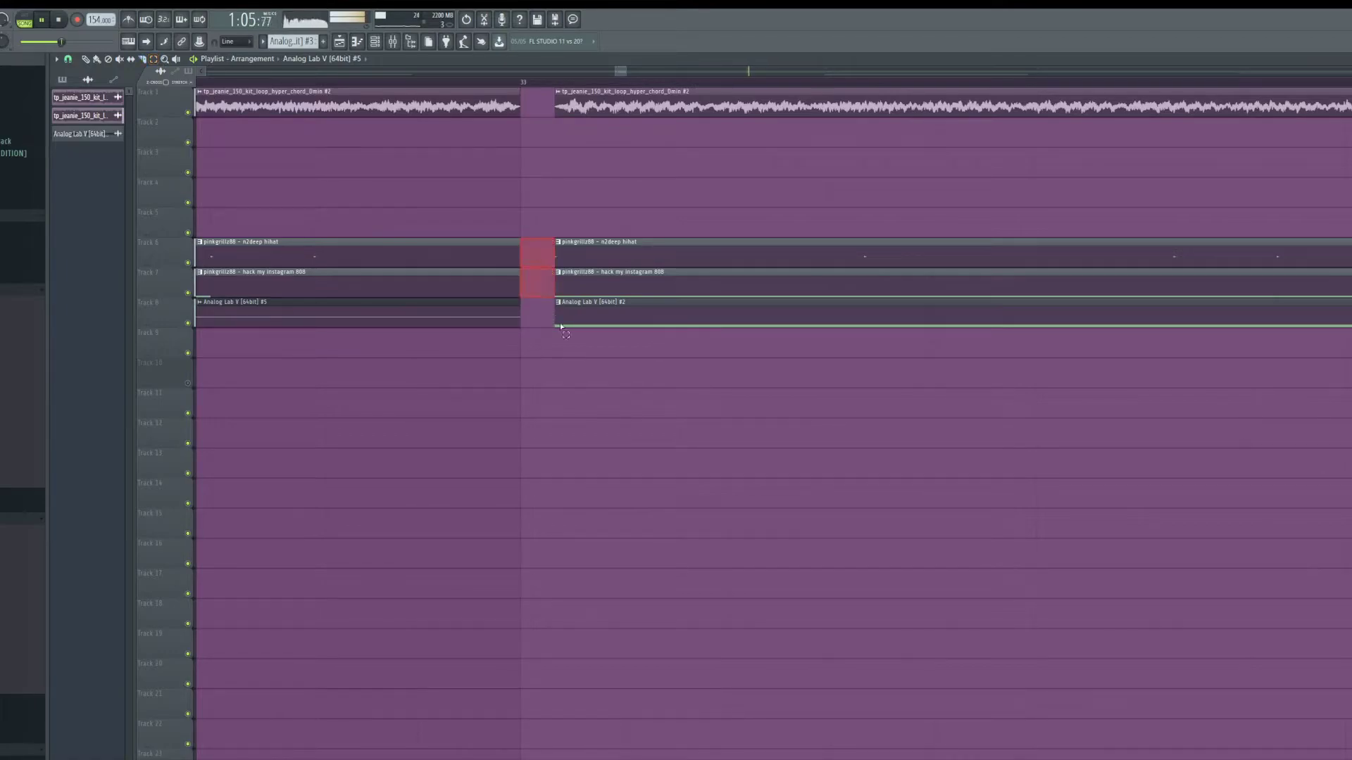
pyautogui.scroll(-10, 636, 510)
pyautogui.scroll(6, 446, 408)
pyautogui.scroll(-10, 334, 377)
pyautogui.moveTo(1351, 507); pyautogui.dragTo(686, 66)
pyautogui.scroll(6, 662, 308)
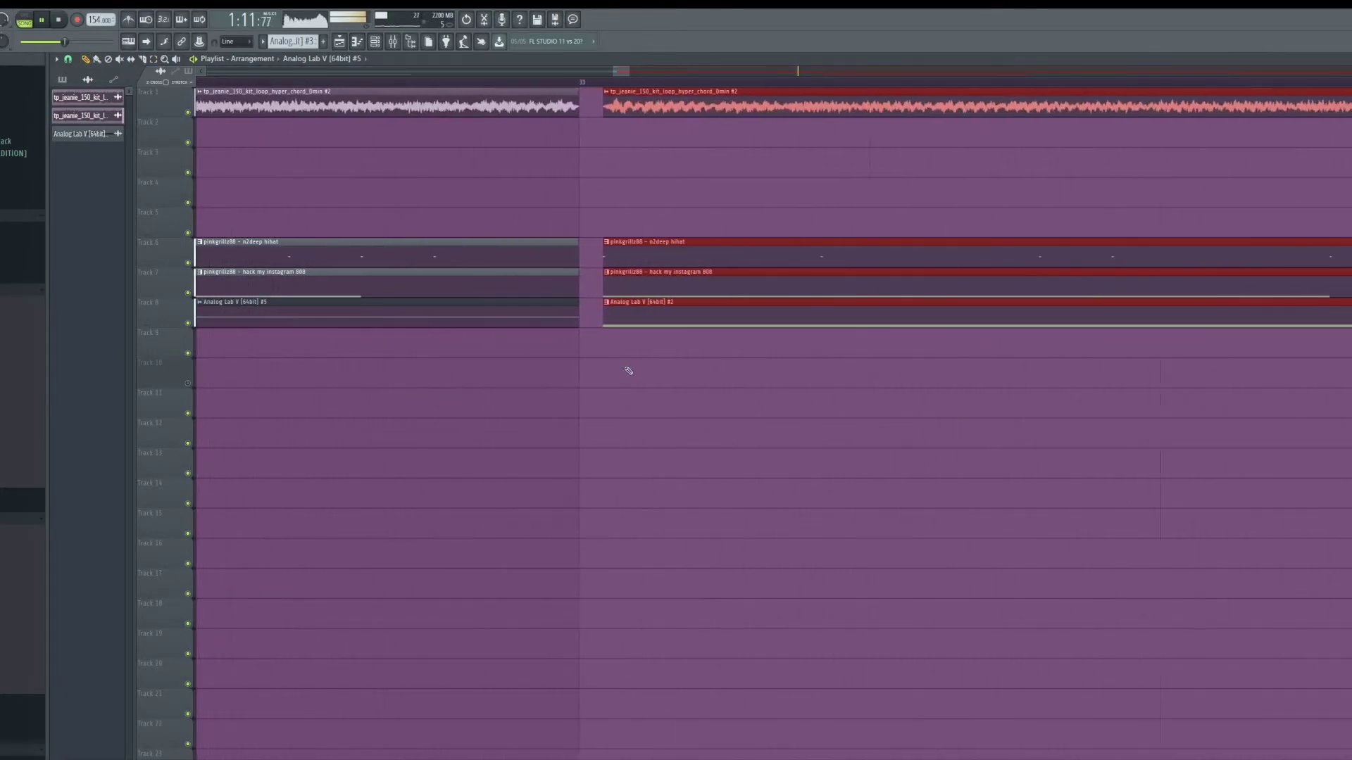
pyautogui.scroll(-8, 525, 462)
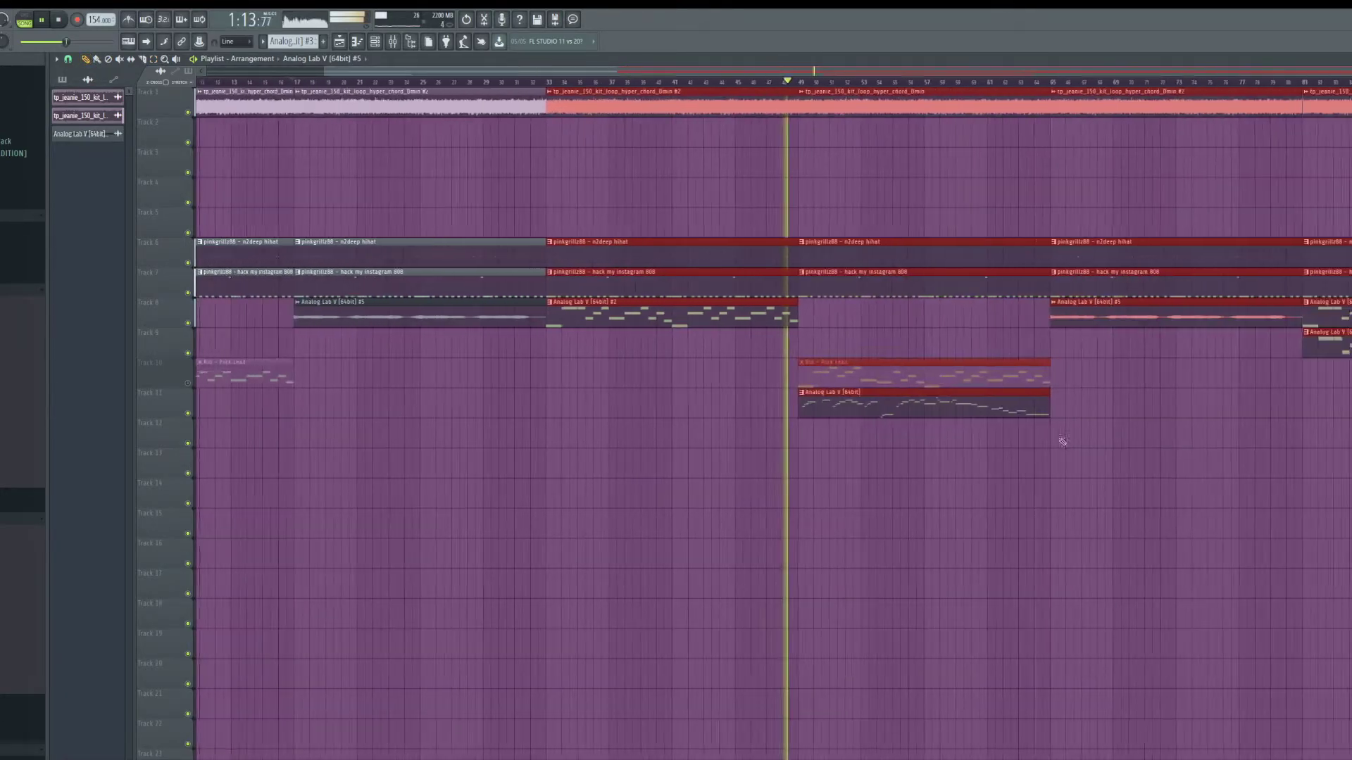
# Step: Align the fourth section's clips on all tracks, including Analog Lab V on track 11, to the start of bar 49
pyautogui.scroll(3, 1011, 446)
pyautogui.scroll(4, 439, 442)
pyautogui.scroll(5, 438, 440)
pyautogui.keyDown('ctrl'); pyautogui.click(491, 445); pyautogui.keyUp('ctrl')
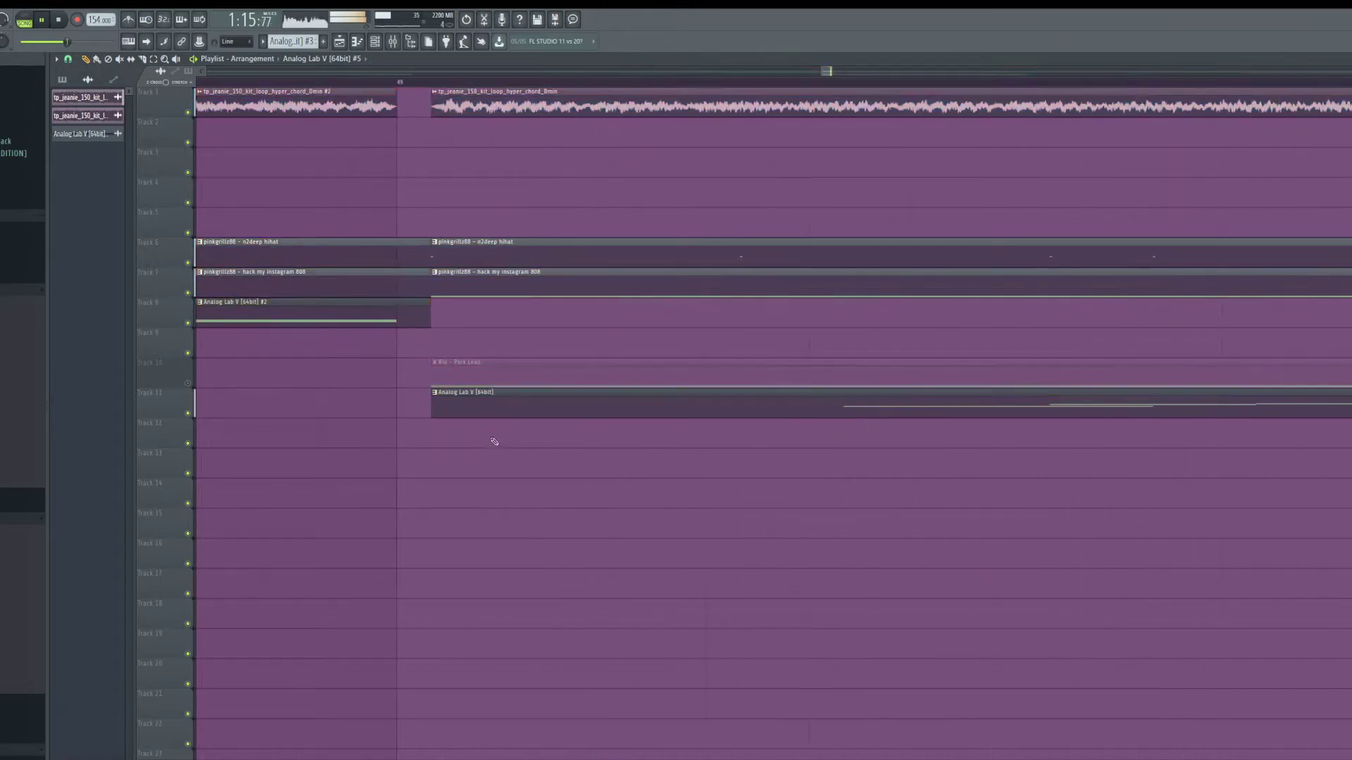
pyautogui.moveTo(443, 396); pyautogui.dragTo(435, 397)
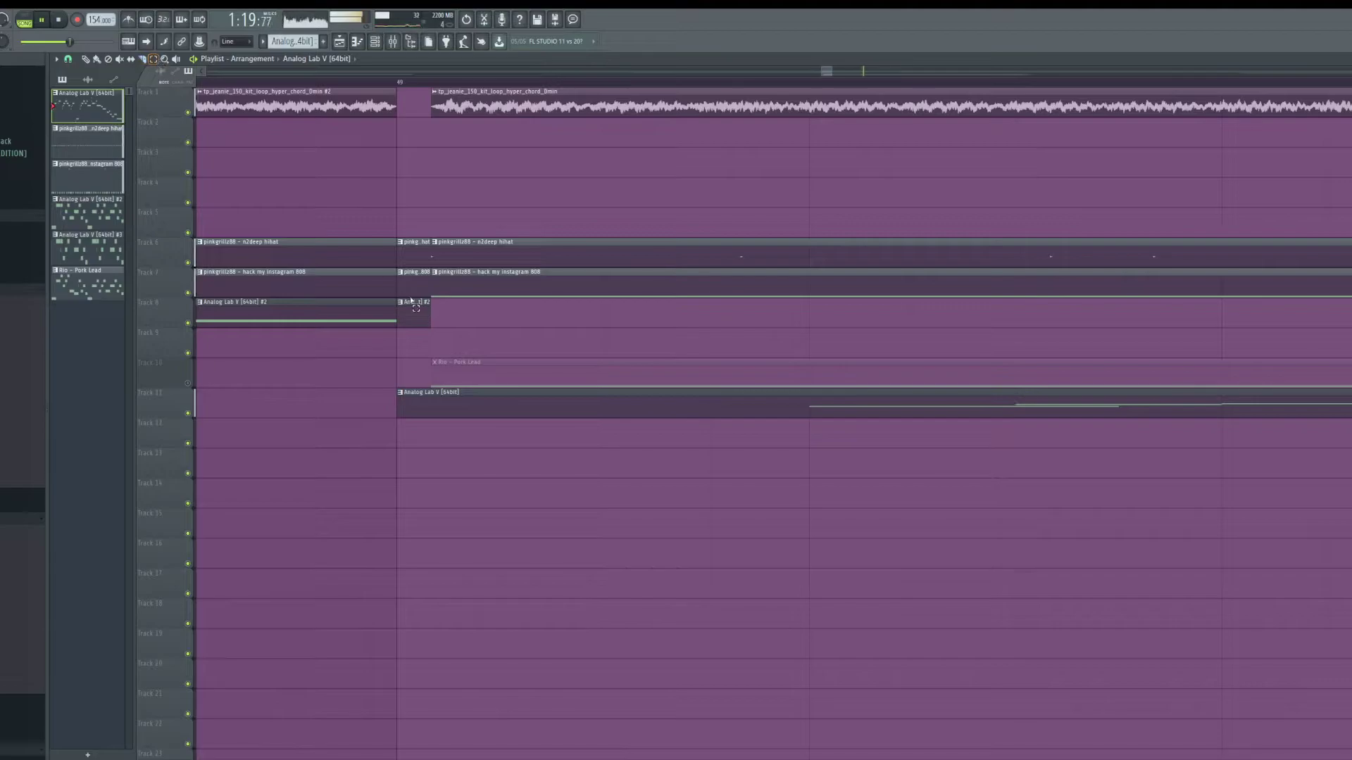
pyautogui.scroll(-6, 528, 399)
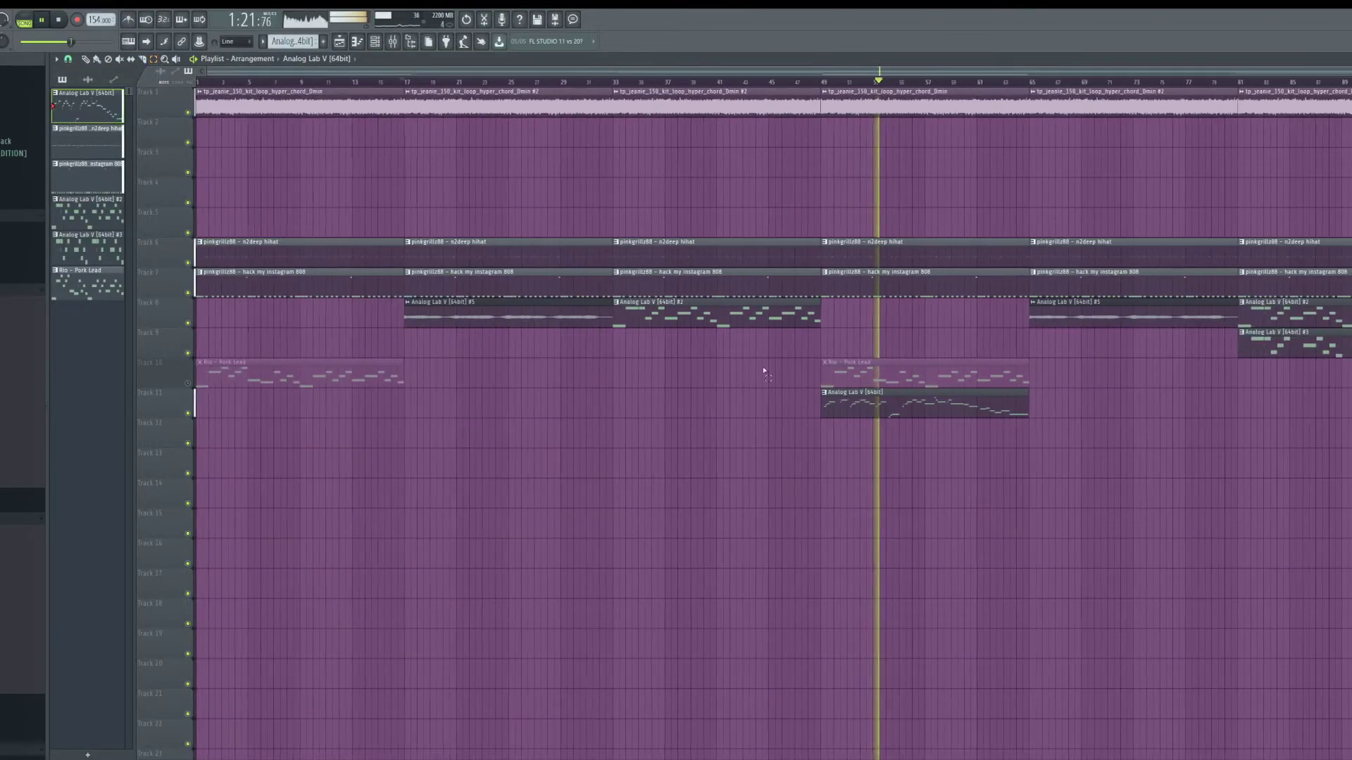
# Step: Replace everything from bar 49 onward, except the Analog Lab V clip on track 11, with a duplicate of the first three sections
pyautogui.moveTo(882, 383); pyautogui.dragTo(1348, 74)
pyautogui.press('Delete')
pyautogui.moveTo(1171, 357); pyautogui.dragTo(197, 98)
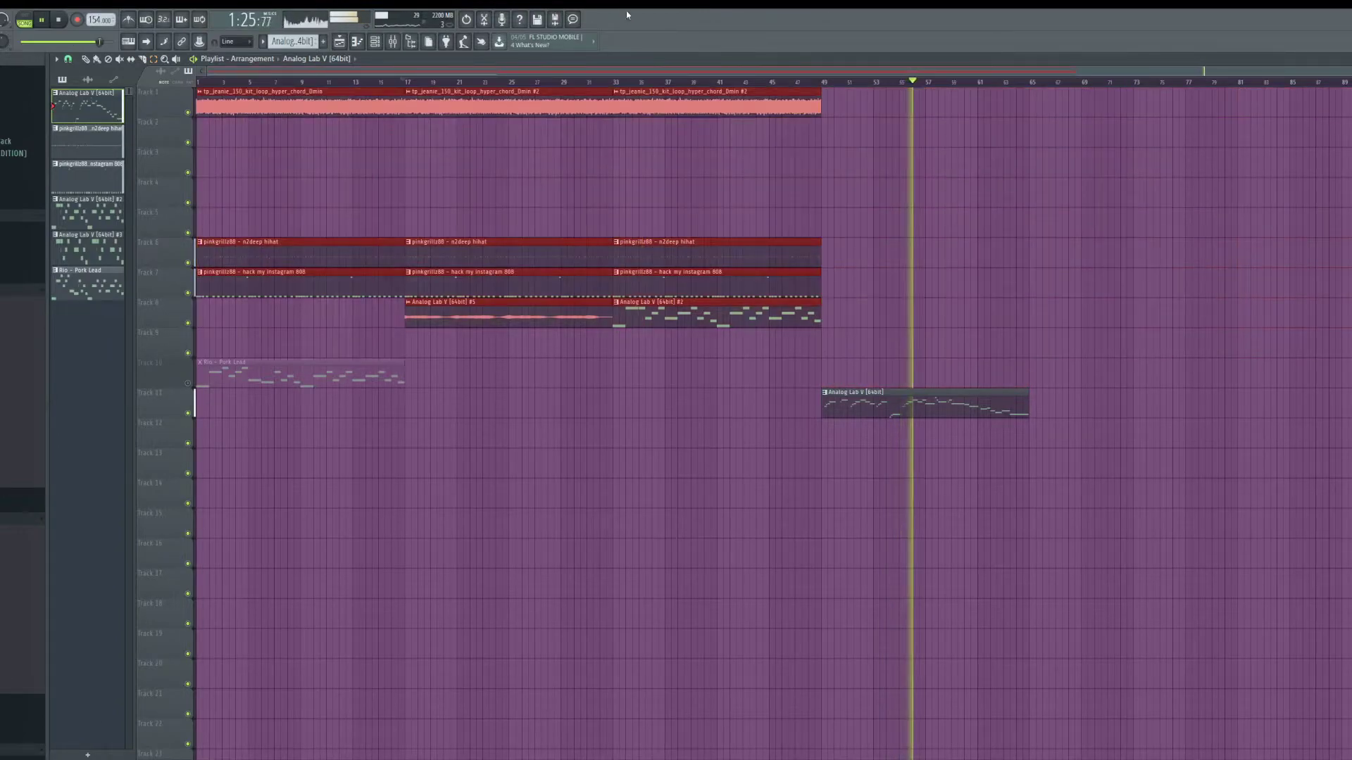
pyautogui.hotkey('ctrl', 'b')
pyautogui.rightClick(936, 105)
pyautogui.hotkey('ctrl', 'z')
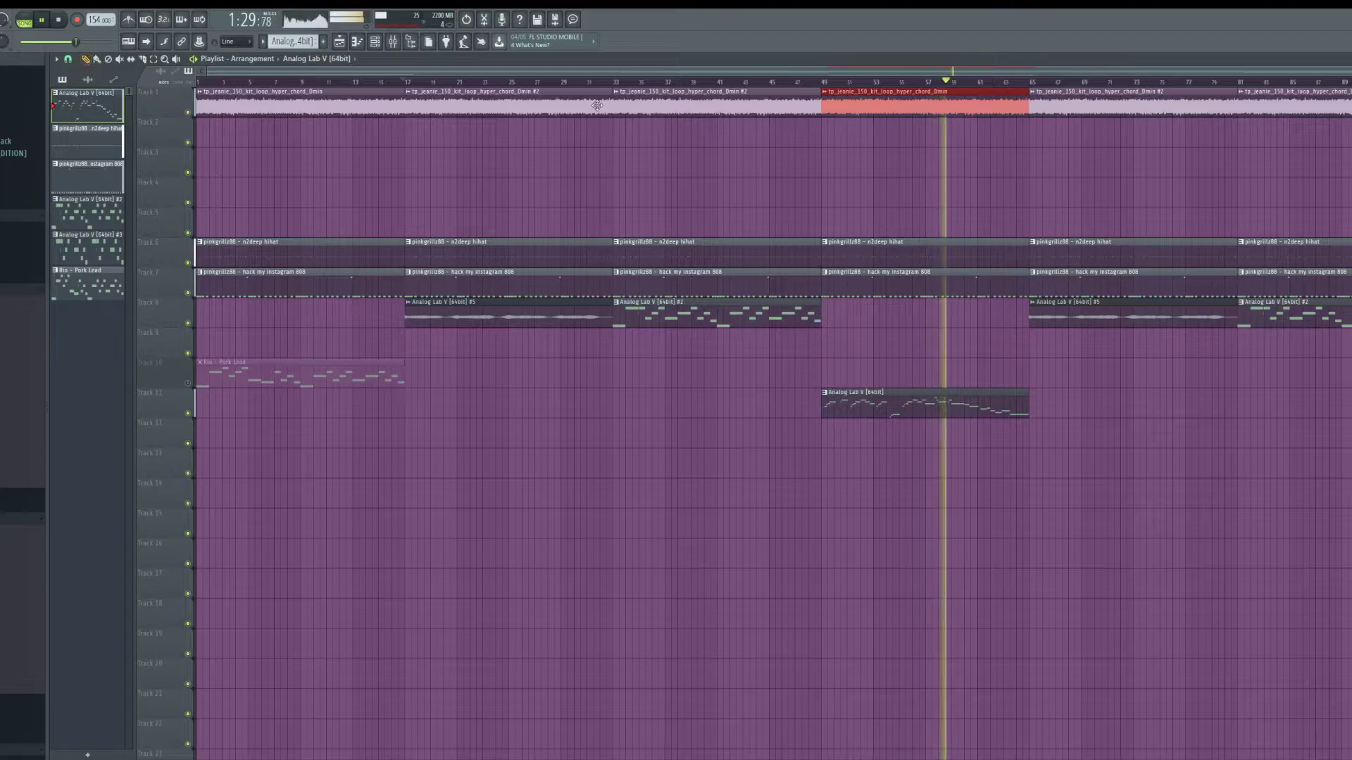
# Step: Place the short yellow one-shot sample on track 8, shortly after the start of bar 5
pyautogui.rightClick(226, 416)
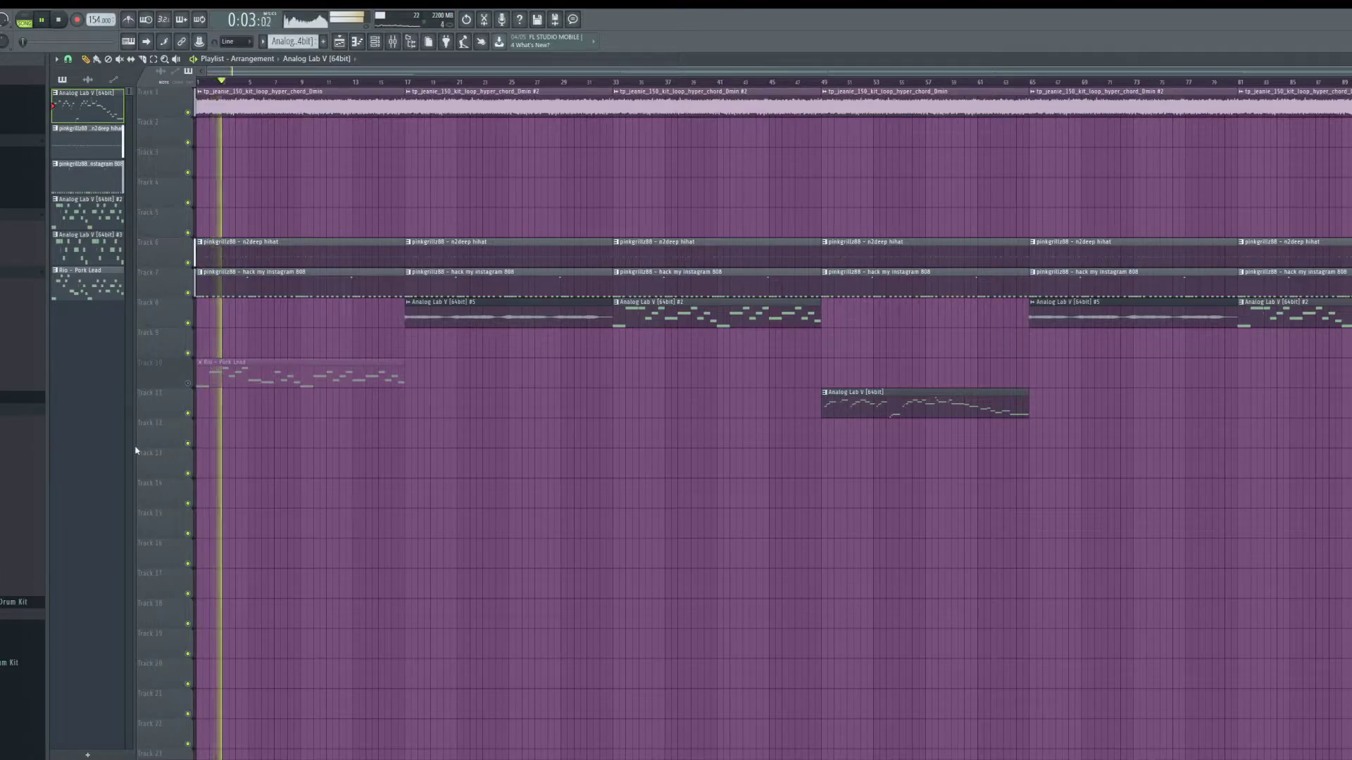
pyautogui.moveTo(293, 460); pyautogui.dragTo(255, 342)
pyautogui.scroll(5, 260, 343)
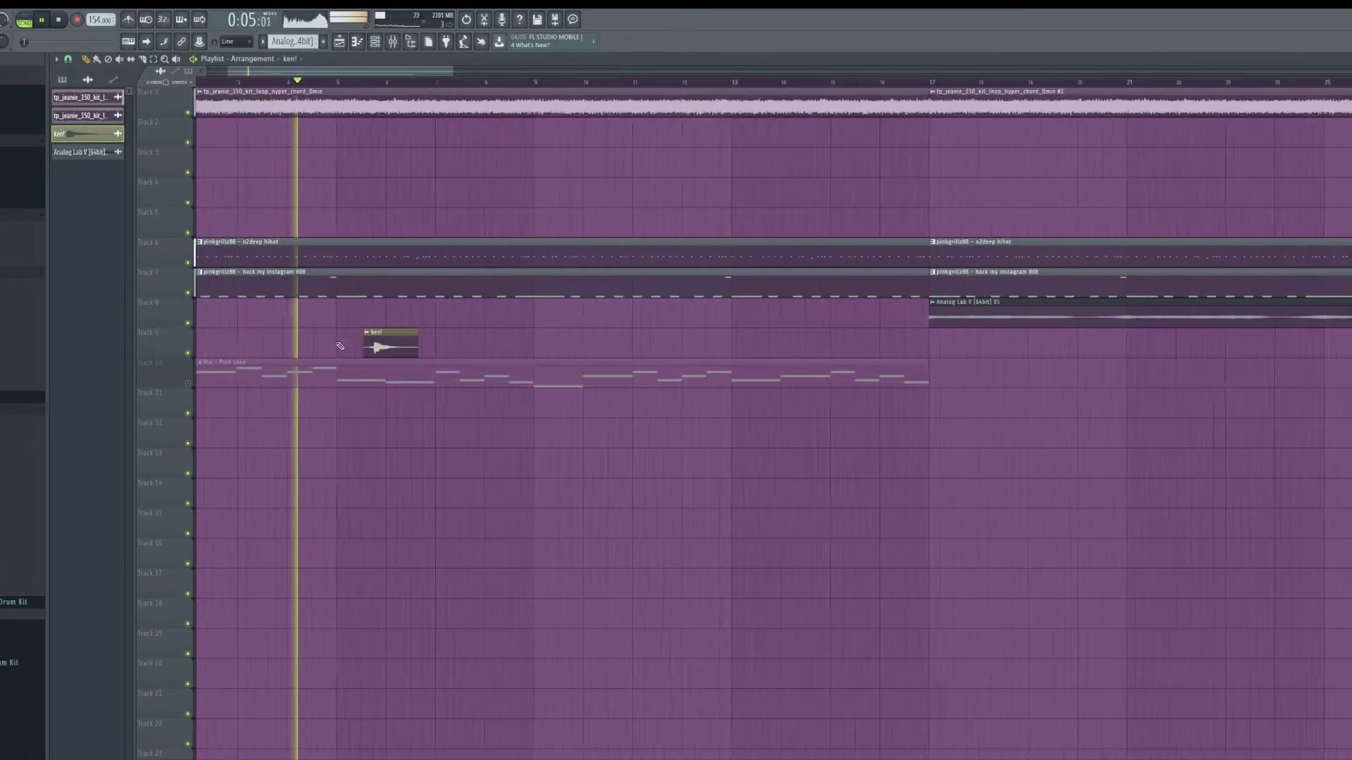
pyautogui.moveTo(491, 346); pyautogui.dragTo(465, 317)
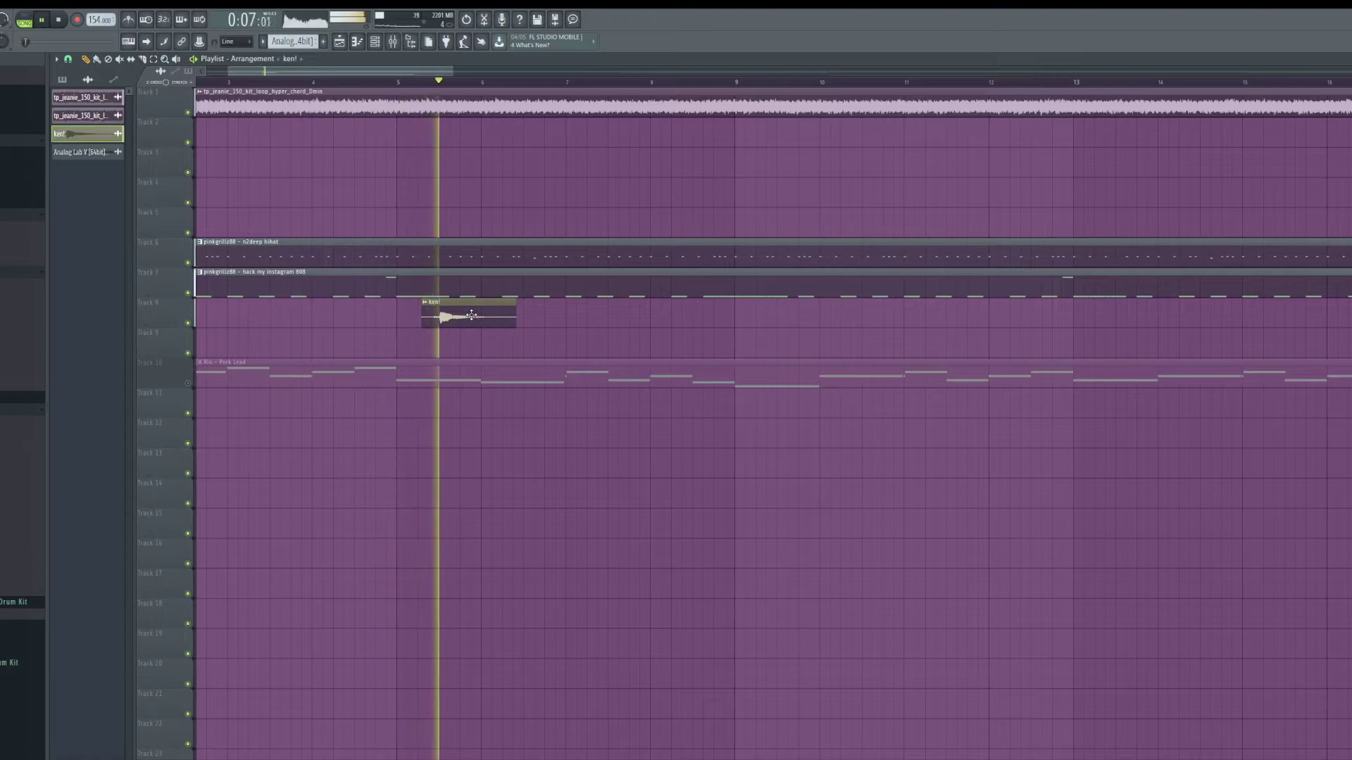
# Step: Remove the n2deep hihat part on track 6 from about the middle of bar 5 up to bar 9
pyautogui.scroll(2, 457, 316)
pyautogui.click(205, 83)
pyautogui.click(142, 60)
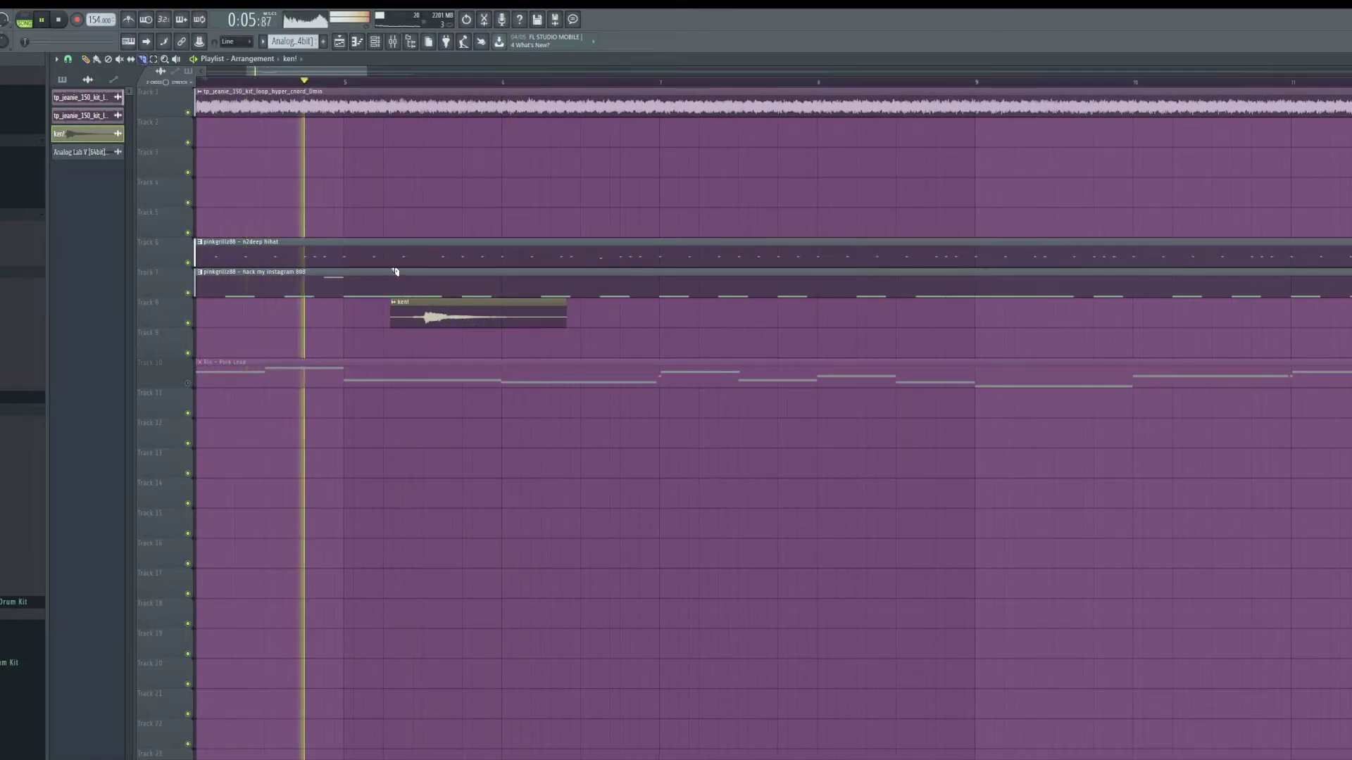
pyautogui.moveTo(418, 260); pyautogui.dragTo(967, 266)
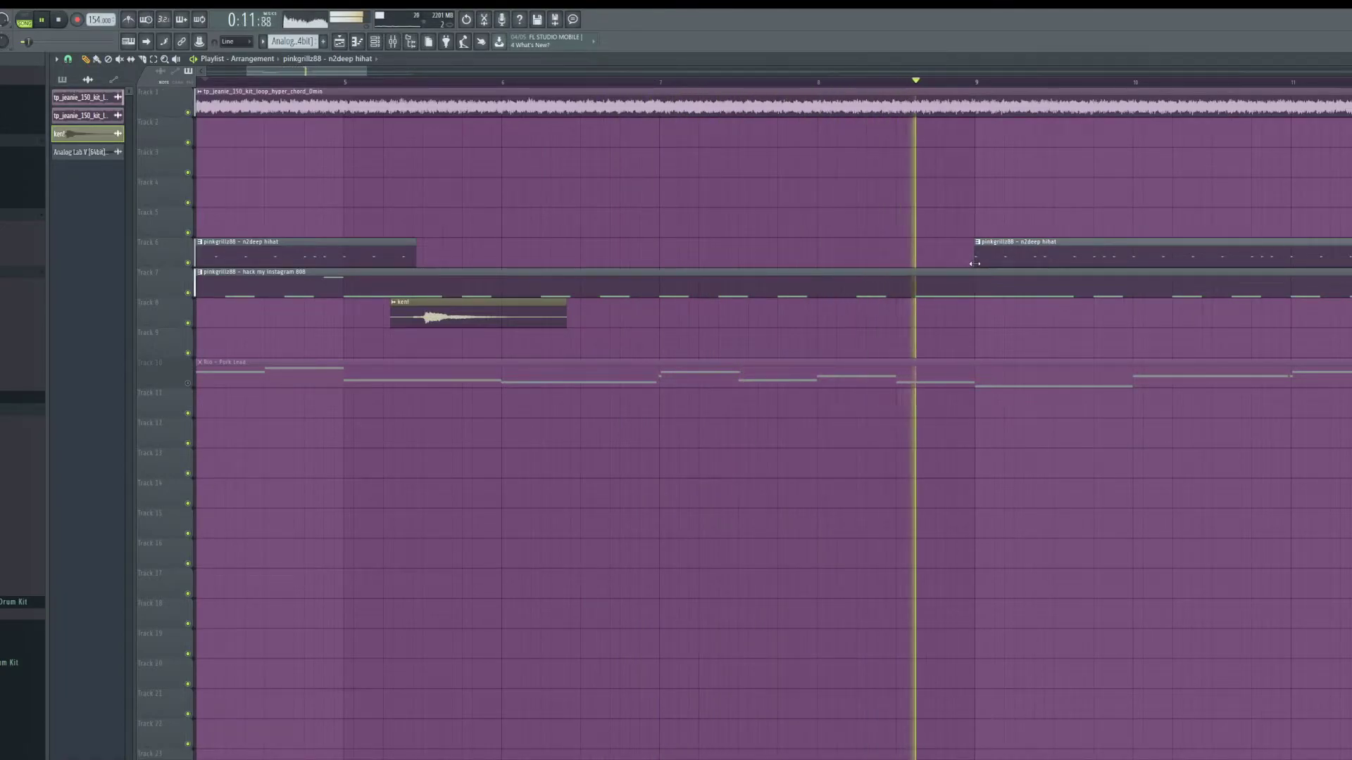
# Step: Route the one-shot sample on track 8 to mixer Insert 24 with Swap stereo enabled, and show that insert in the mixer
pyautogui.scroll(1, 967, 266)
pyautogui.keyDown('ctrl'); pyautogui.rightClick(755, 281); pyautogui.keyUp('ctrl')
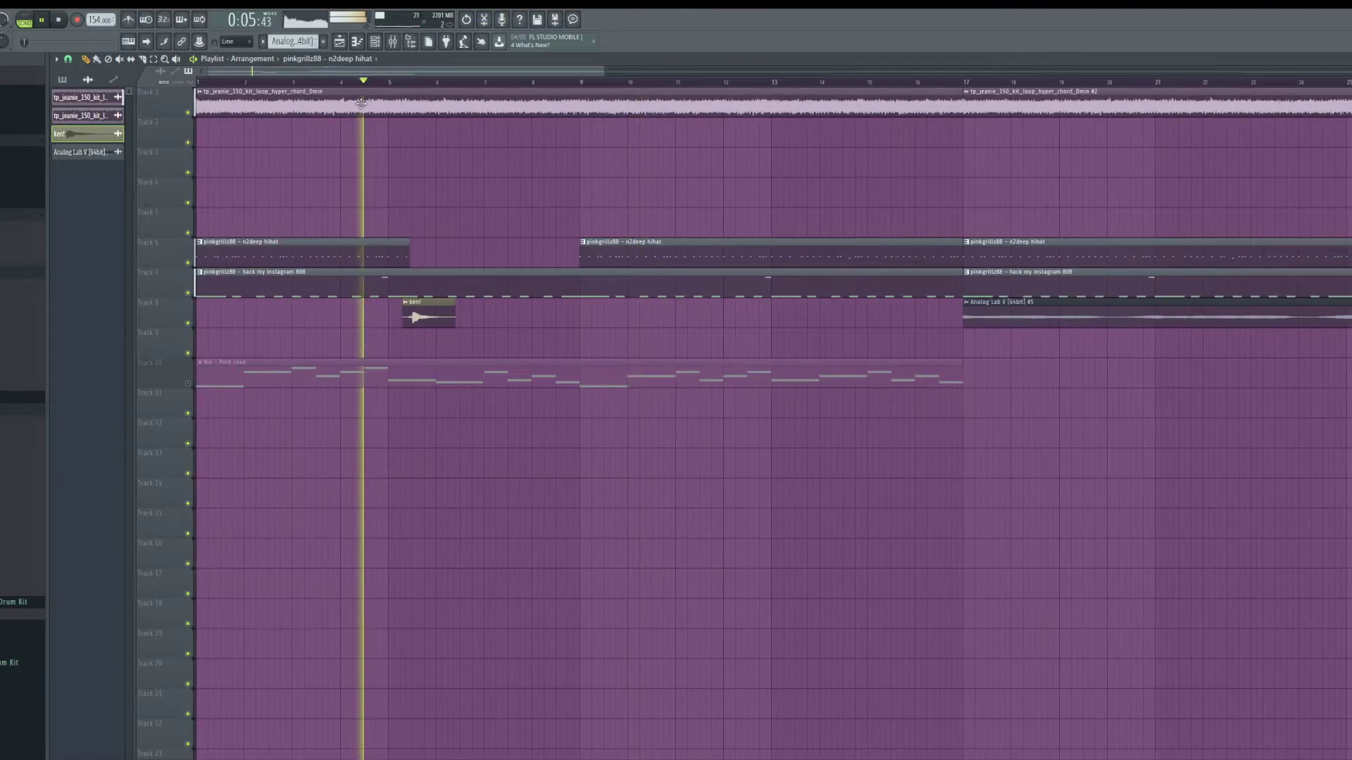
pyautogui.scroll(3, 416, 317)
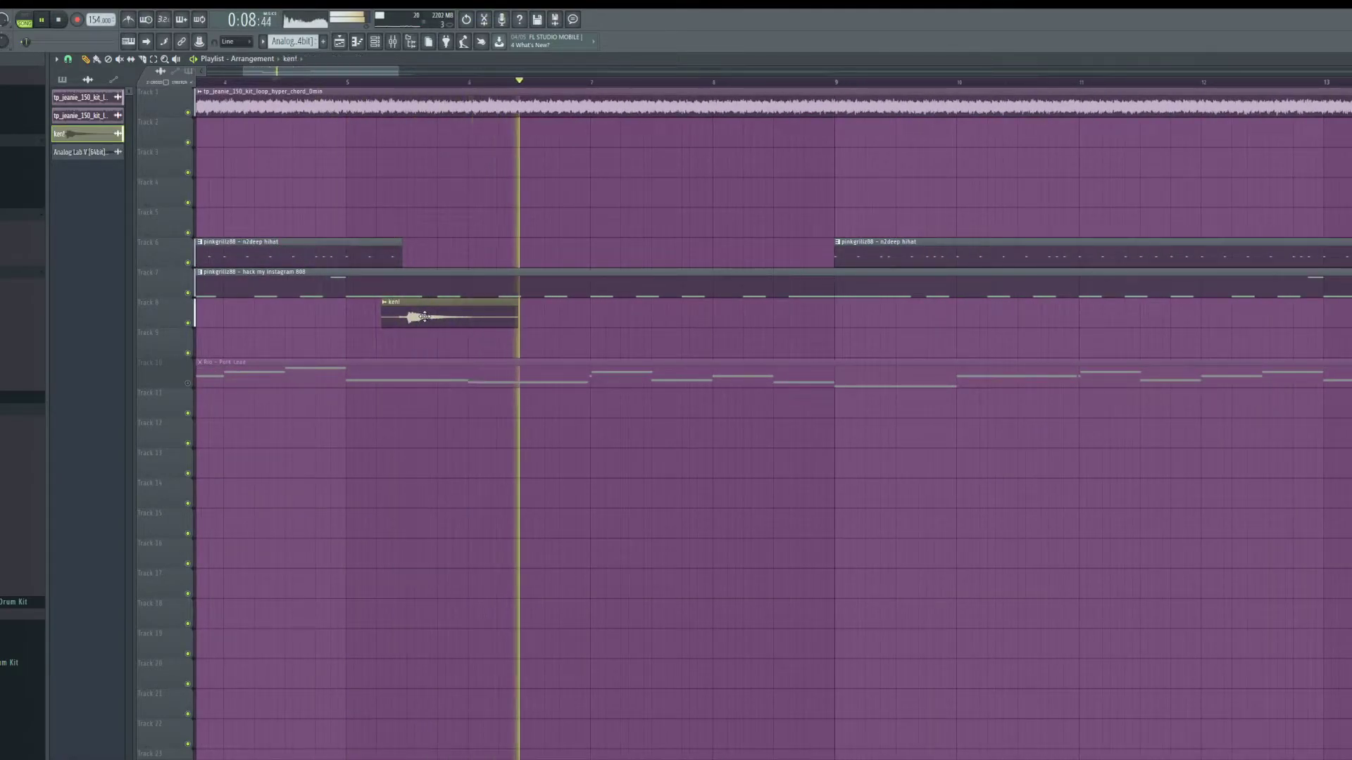
pyautogui.doubleClick(426, 314)
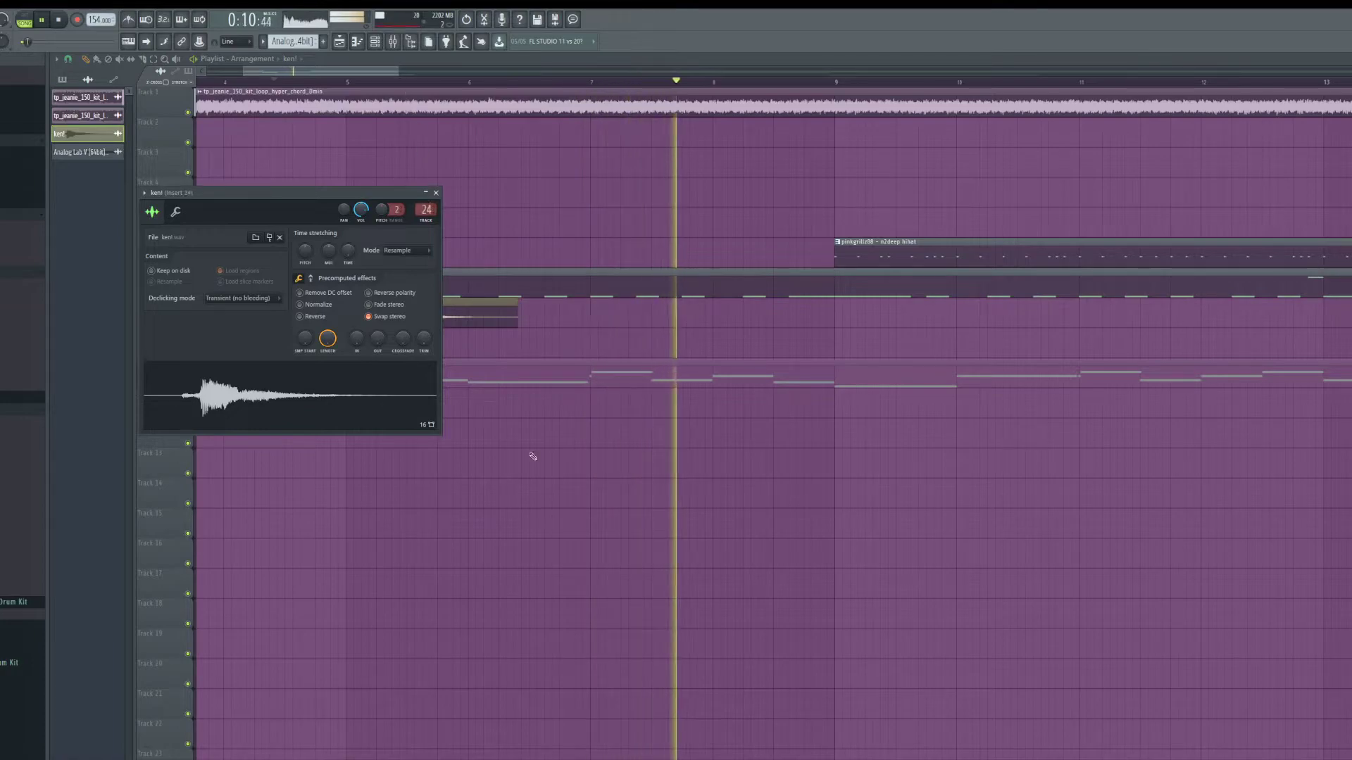
pyautogui.scroll(-3, 525, 398)
pyautogui.click(400, 42)
# Step: Add Fruity Parametric EQ 2 in slot 1 of Insert 24 and lower its lowest band
pyautogui.click(1014, 143)
pyautogui.moveTo(1014, 156)
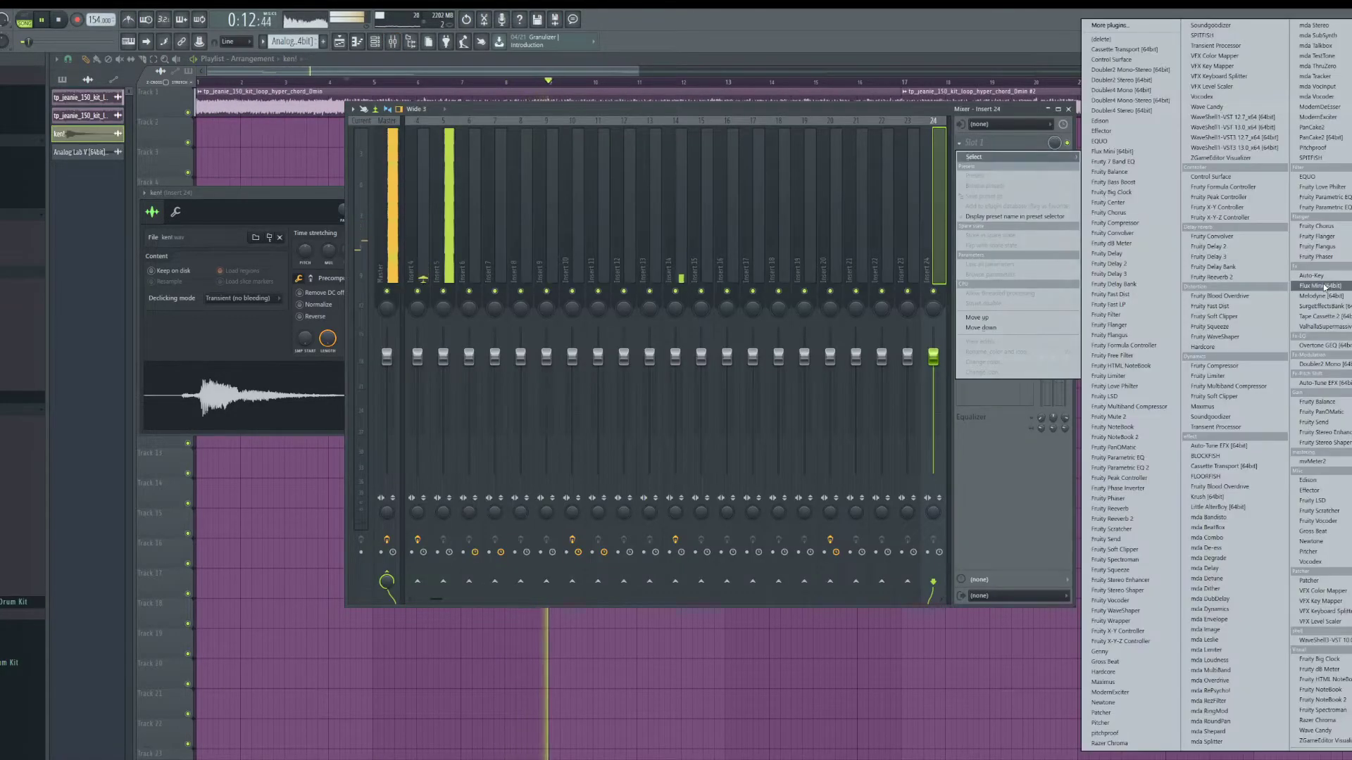
pyautogui.click(1317, 207)
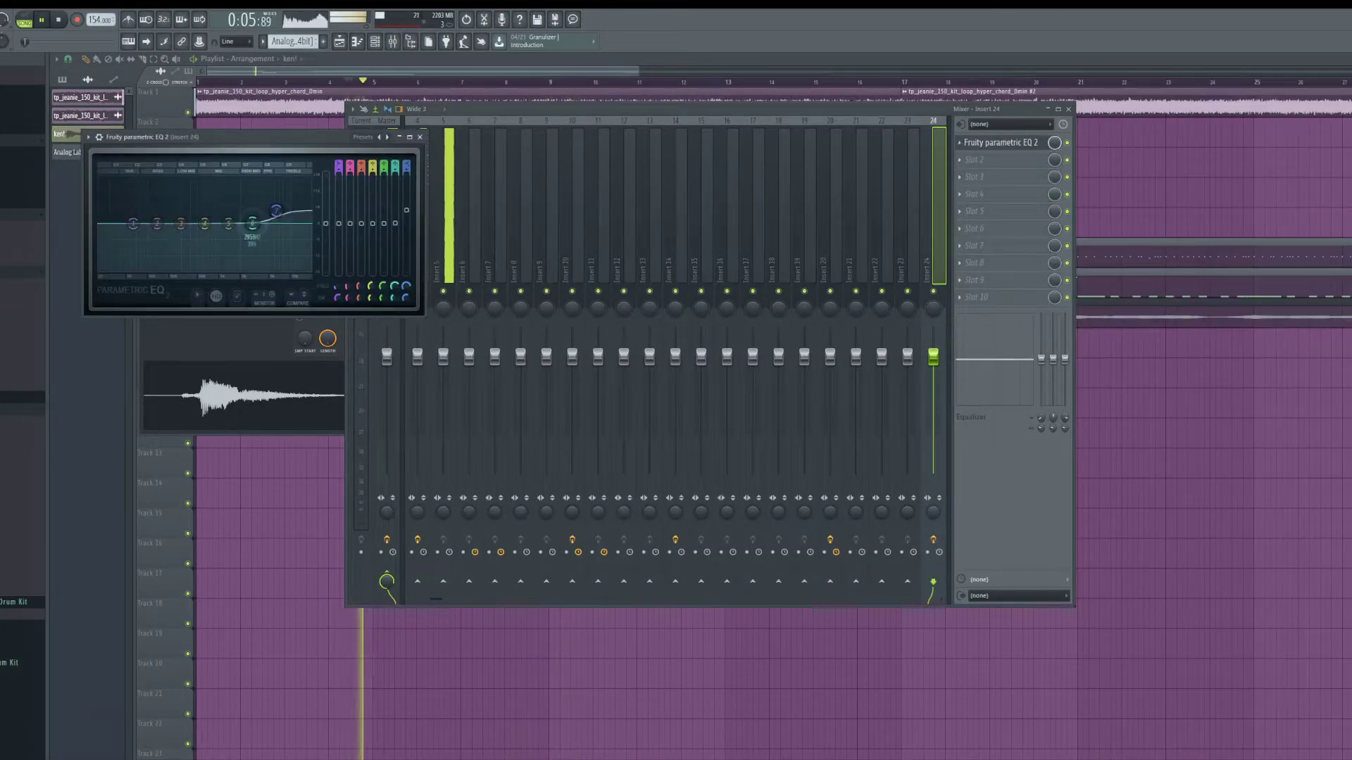
pyautogui.moveTo(133, 224); pyautogui.dragTo(139, 237)
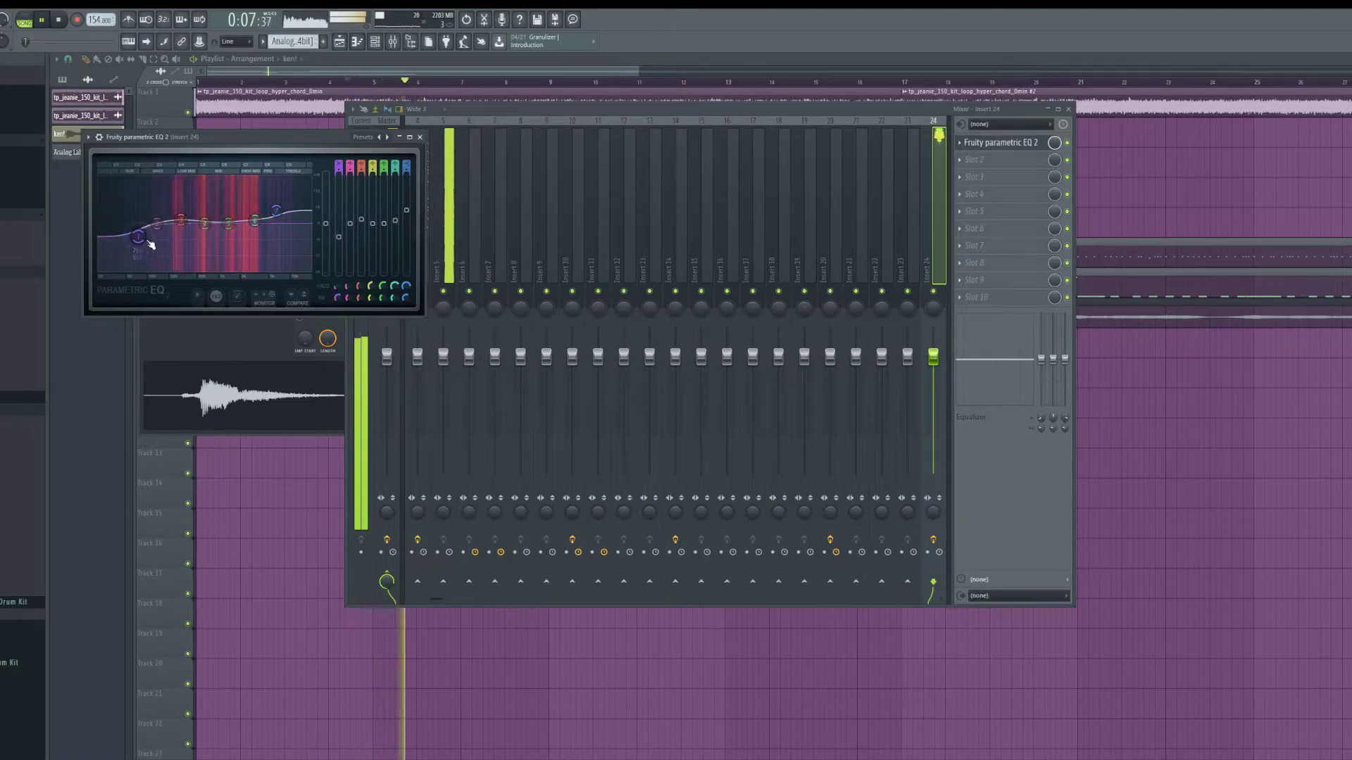
# Step: Add Soundgoodizer in slot 3 of Insert 24 and set it to mode D
pyautogui.click(970, 177)
pyautogui.moveTo(975, 191)
pyautogui.click(1215, 417)
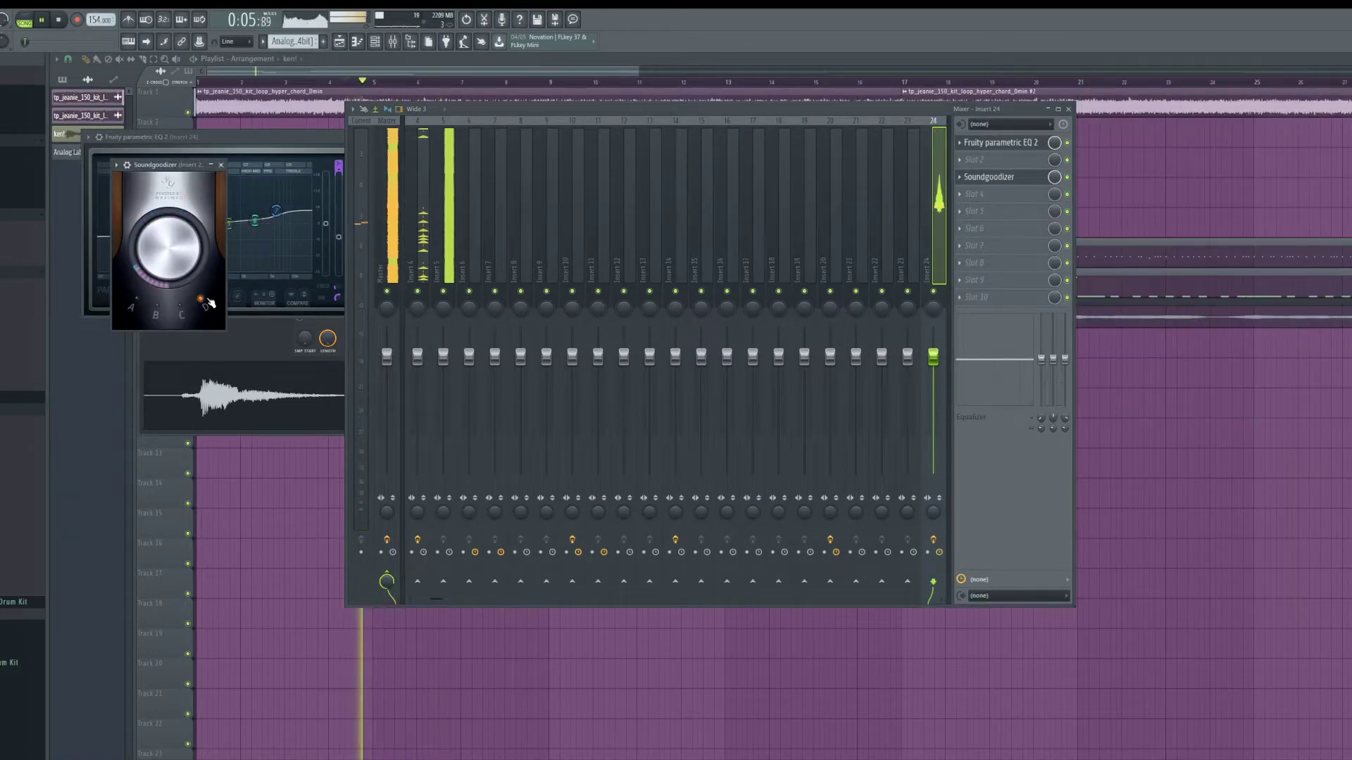
# Step: Load WaveShell1-VST3 13.0 in slot 4 of Insert 24 with the CLA-2A compressor
pyautogui.click(1007, 201)
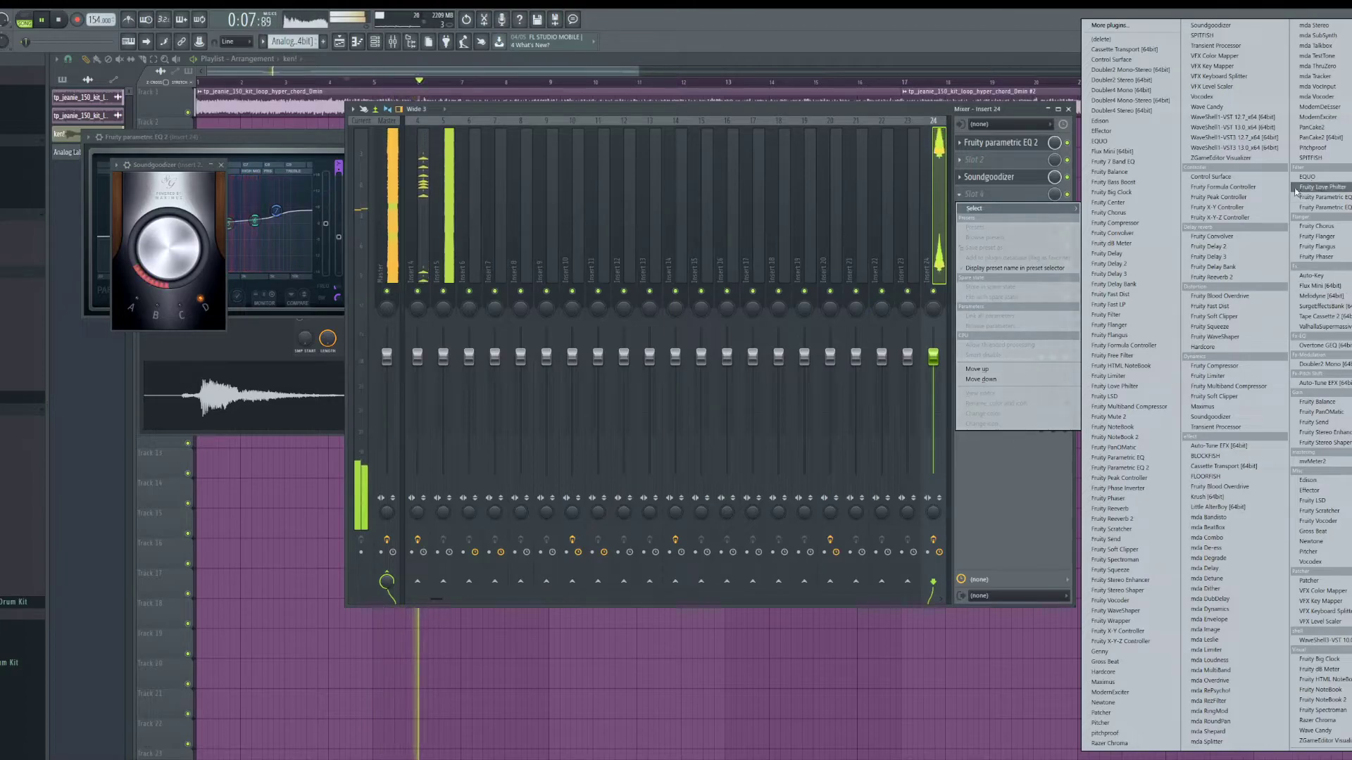
pyautogui.click(1244, 151)
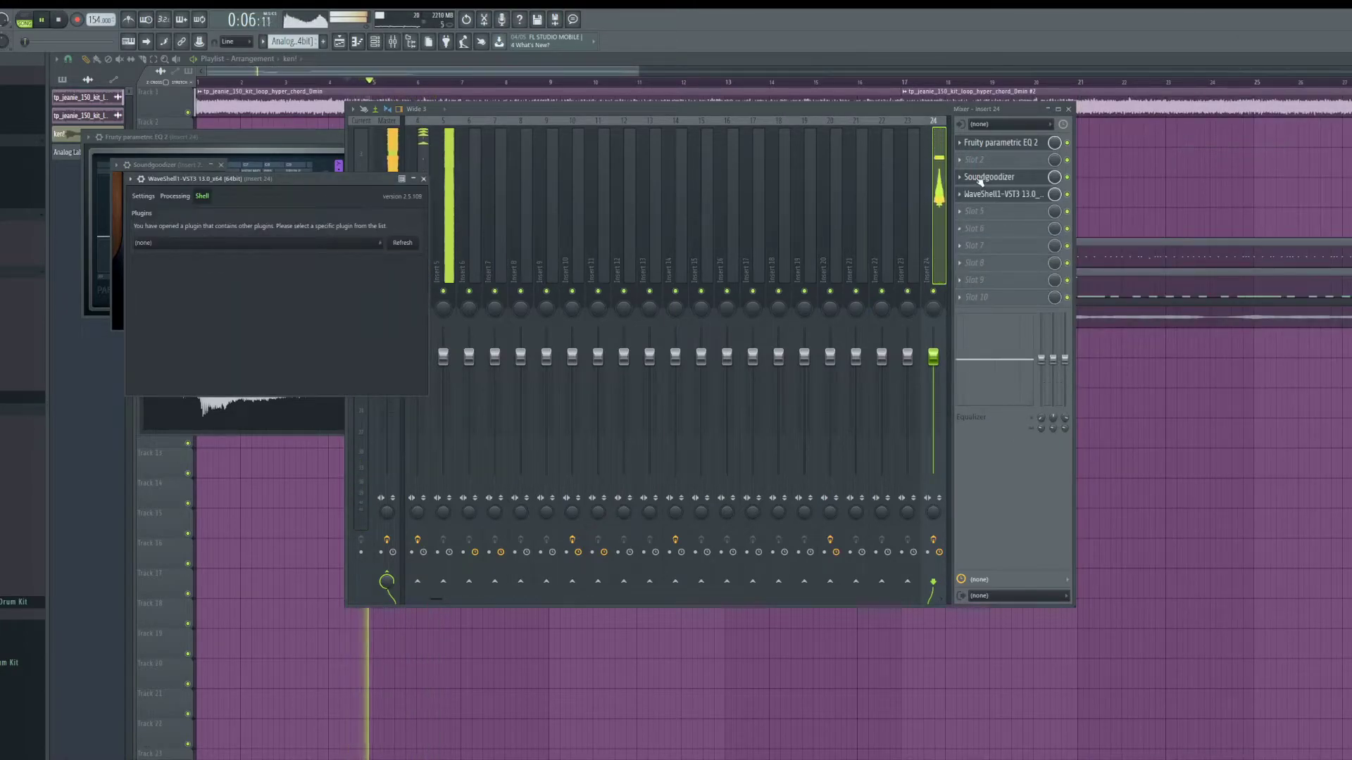
pyautogui.click(331, 242)
pyautogui.click(243, 267)
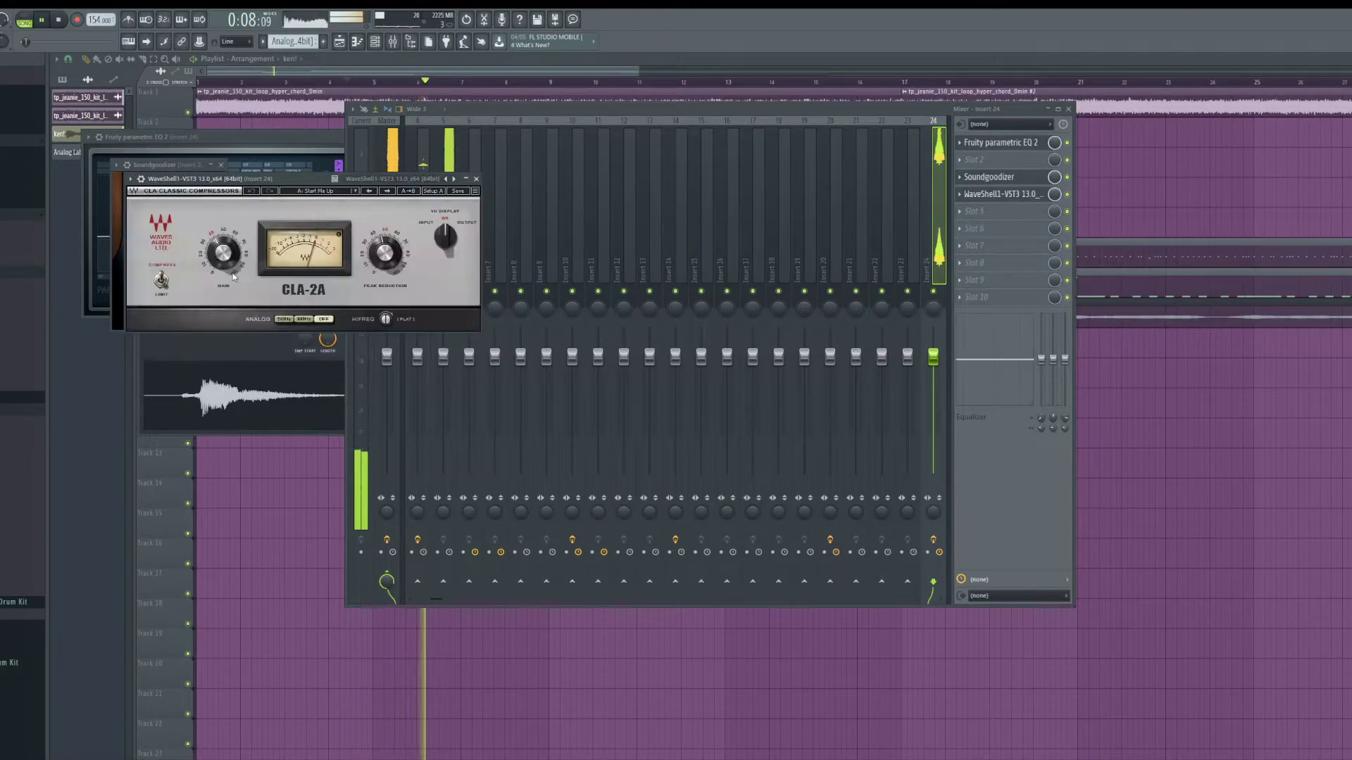
pyautogui.moveTo(260, 185); pyautogui.dragTo(300, 202)
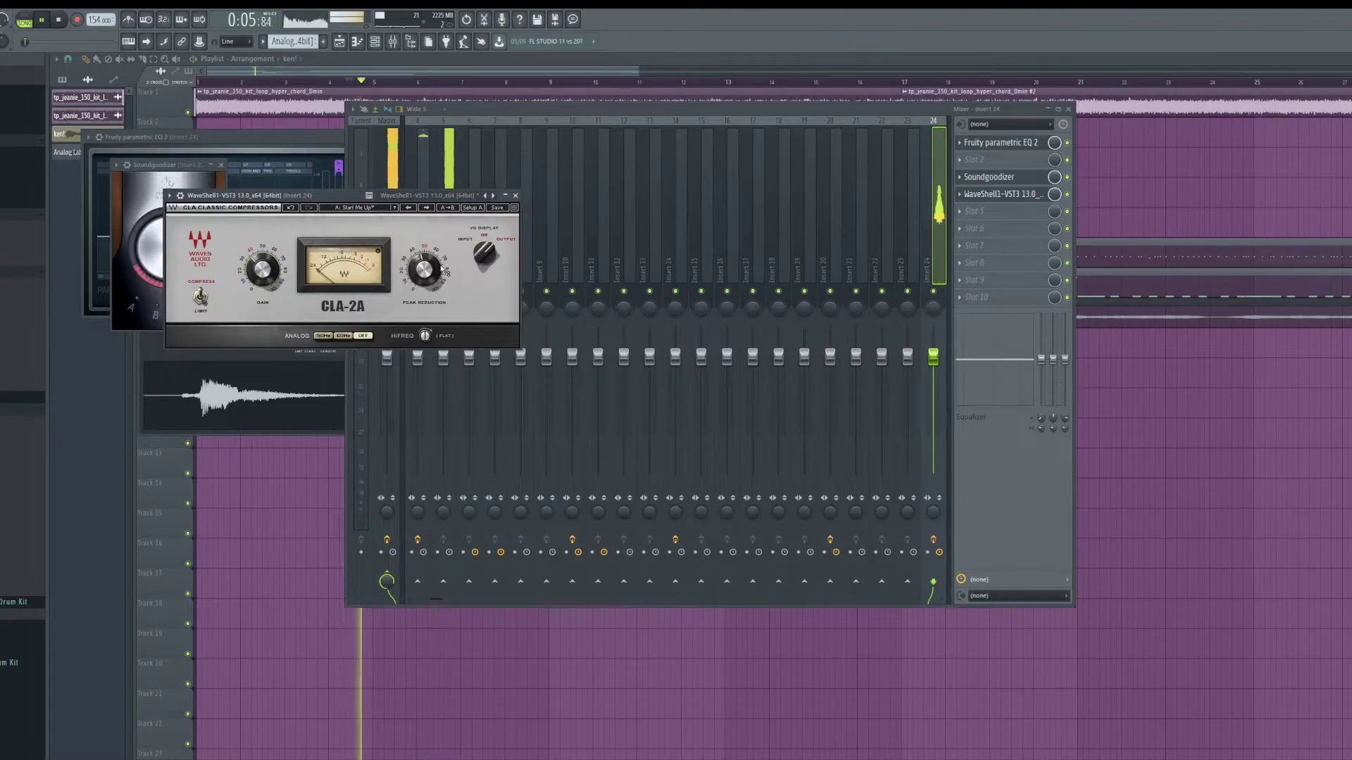
# Step: Add Fruity Delay 3 in slot 5 of Insert 24 with a reduced mix level, and close the mixer and plugin windows
pyautogui.click(984, 218)
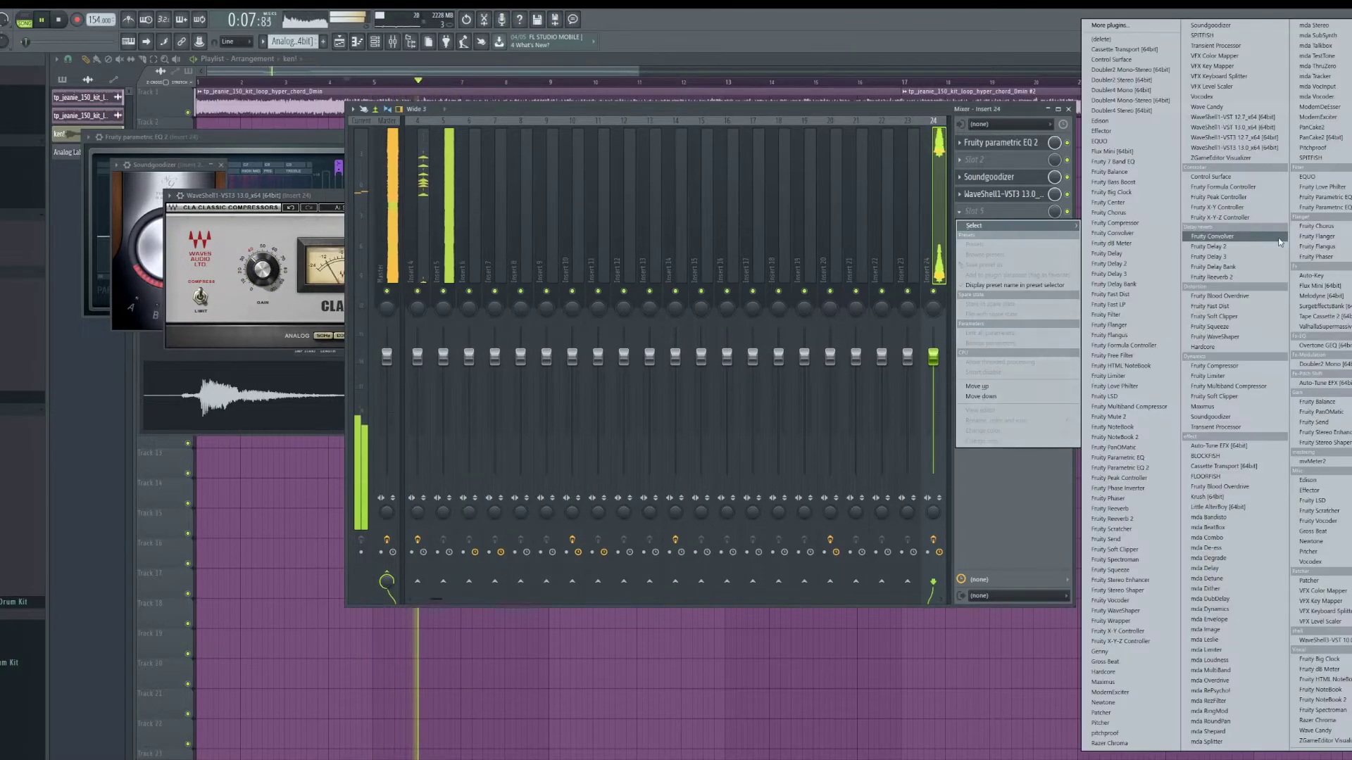
pyautogui.click(1235, 256)
pyautogui.press('space')
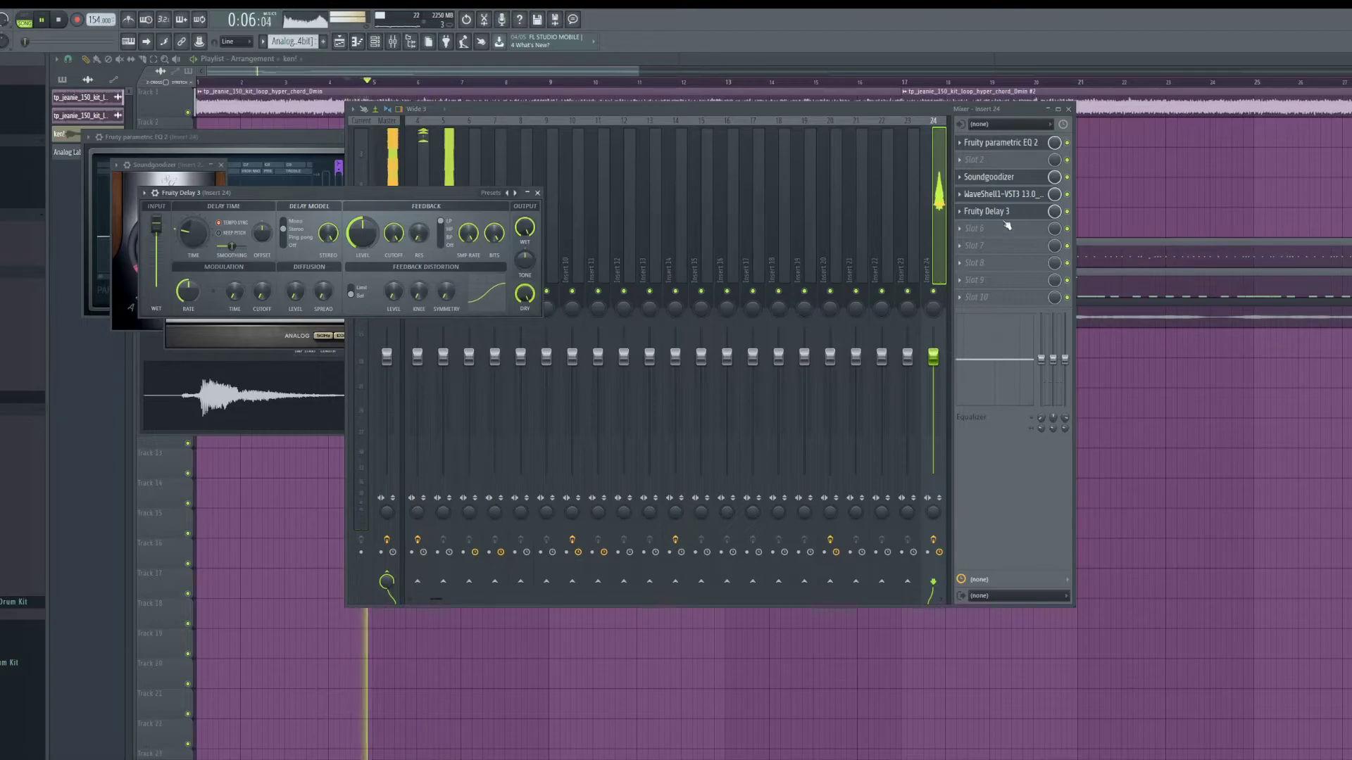
pyautogui.click(1052, 212)
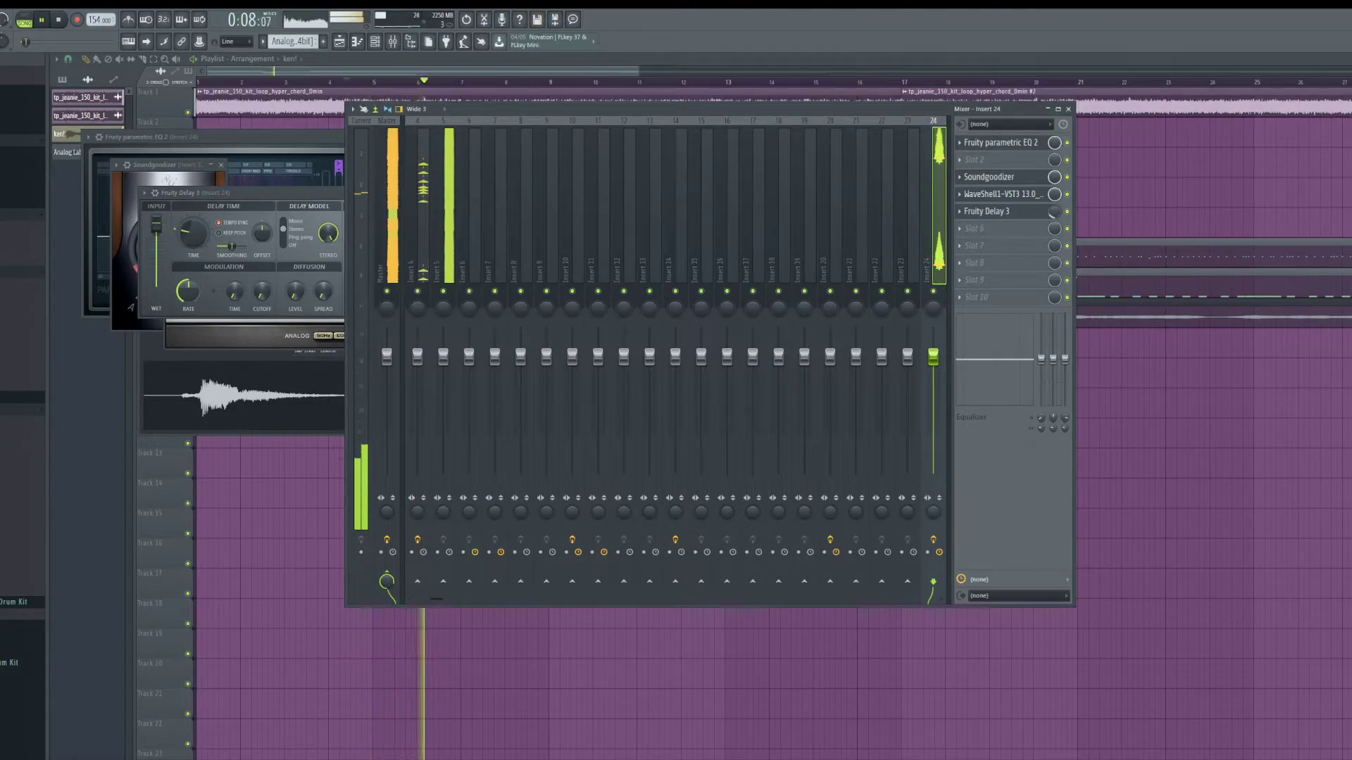
pyautogui.click(1189, 428)
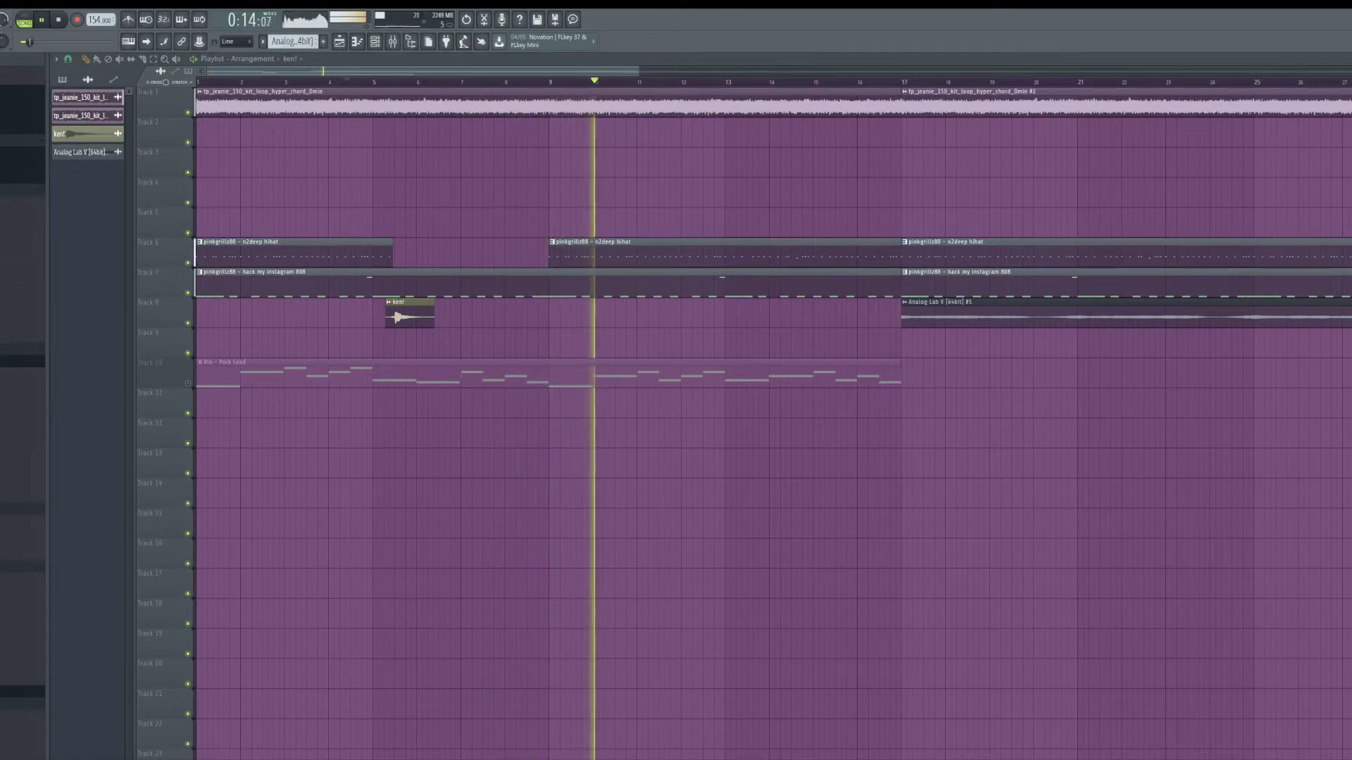
# Step: Add the pink storm sfx sample to track 8, starting halfway through bar 8
pyautogui.moveTo(226, 303); pyautogui.dragTo(6, 317)
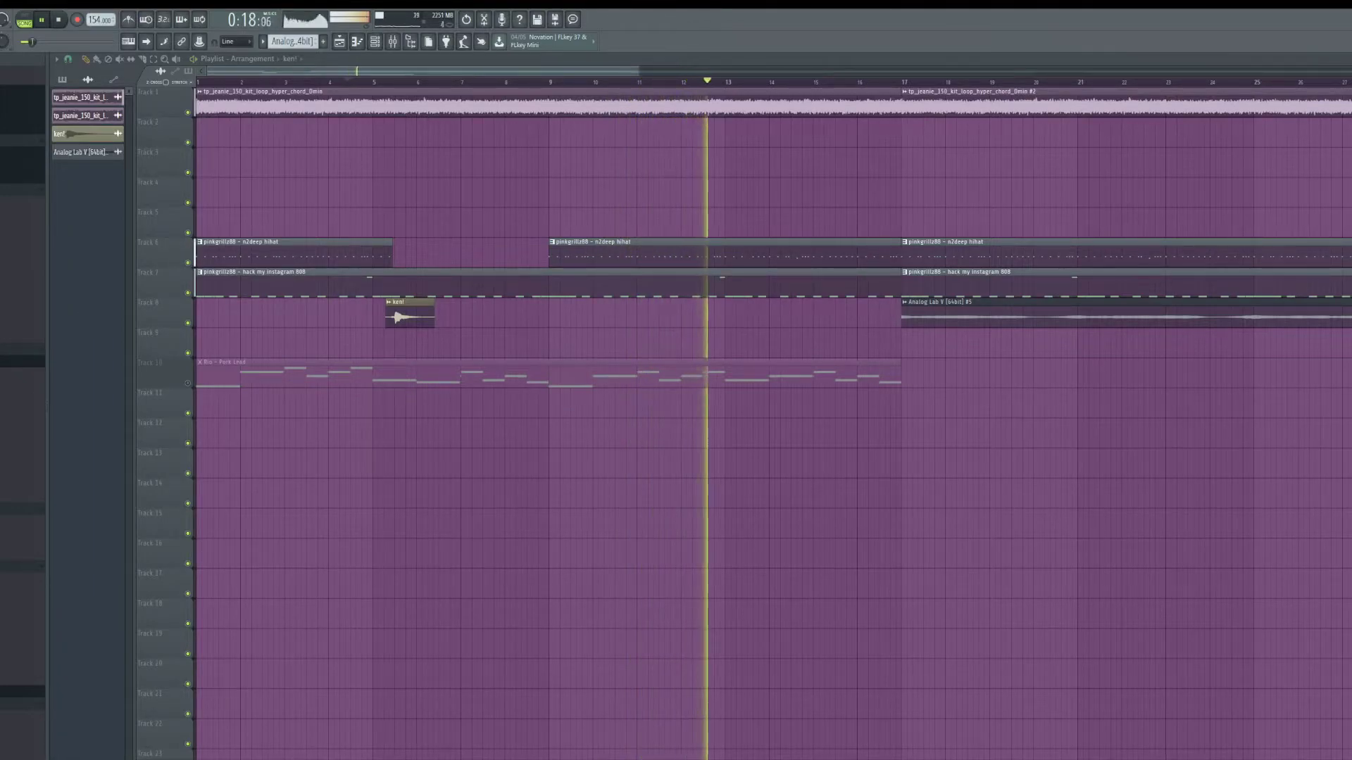
pyautogui.moveTo(6, 317); pyautogui.dragTo(510, 321)
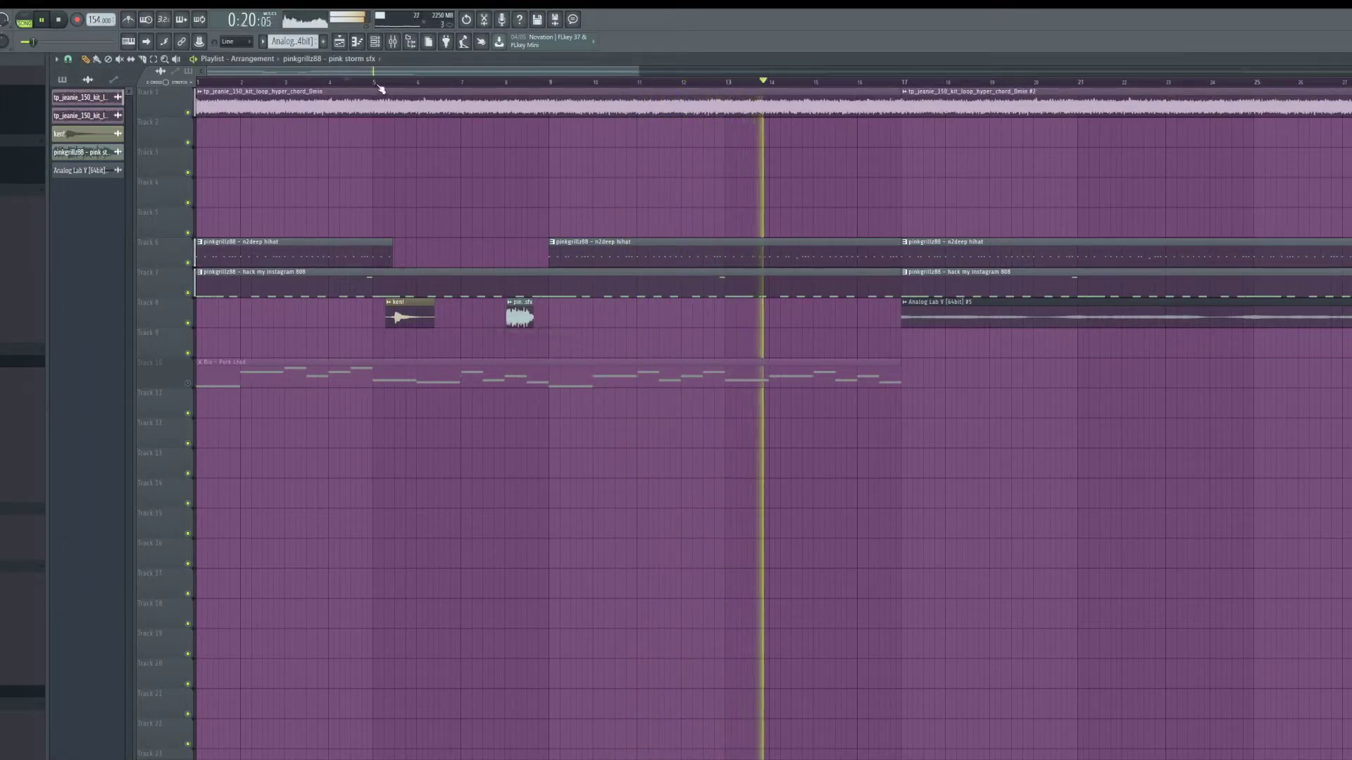
pyautogui.scroll(3, 477, 343)
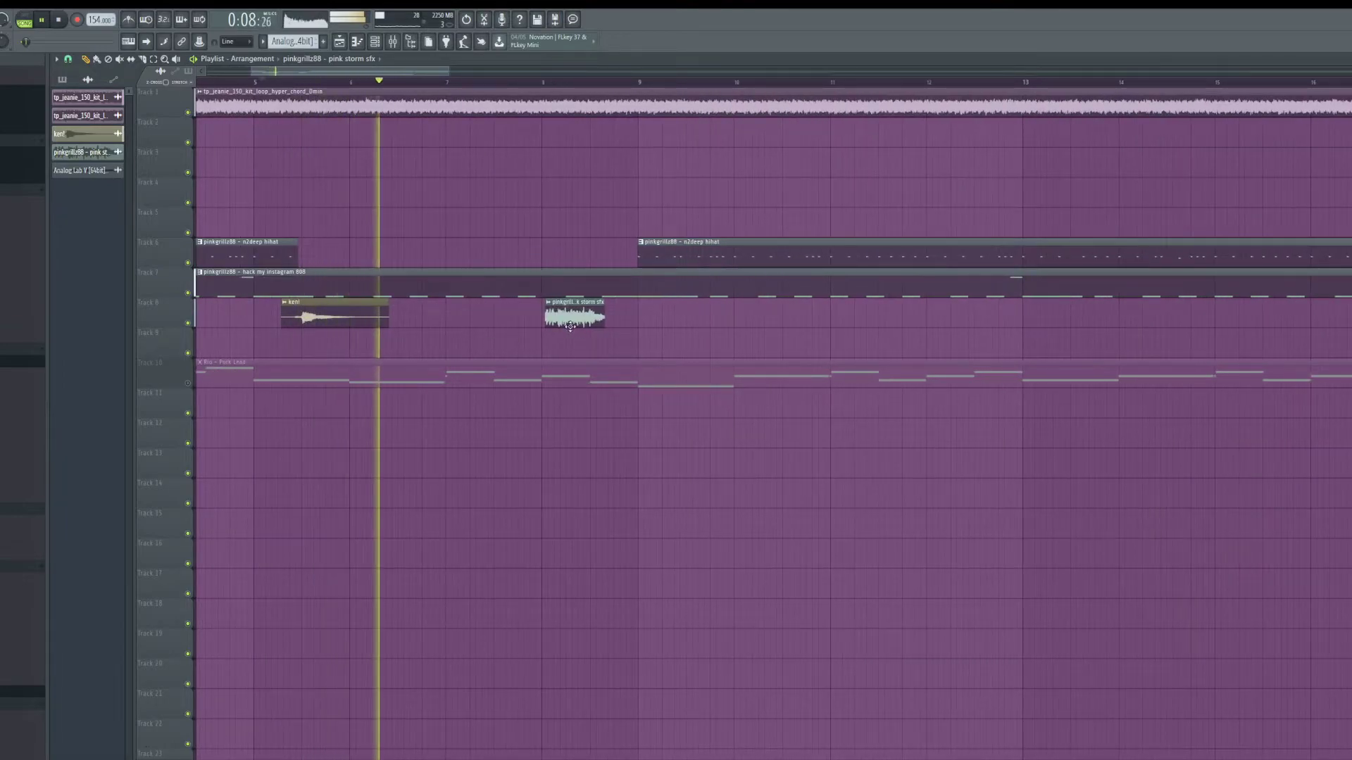
pyautogui.scroll(3, 589, 322)
pyautogui.moveTo(588, 322); pyautogui.dragTo(684, 319)
pyautogui.scroll(3, 655, 318)
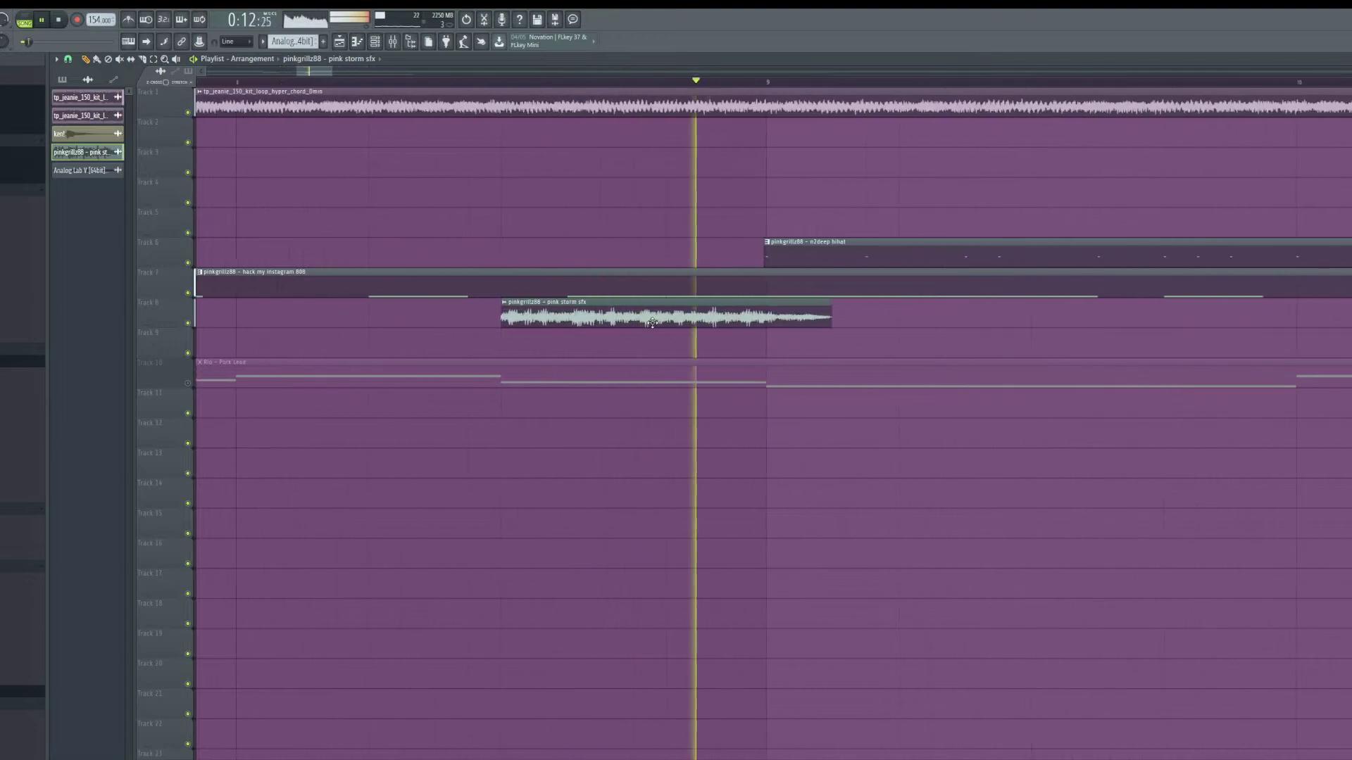
# Step: Route the pink storm sfx sample to mixer Insert 22 and show that insert in the mixer
pyautogui.scroll(-3, 645, 318)
pyautogui.doubleClick(645, 318)
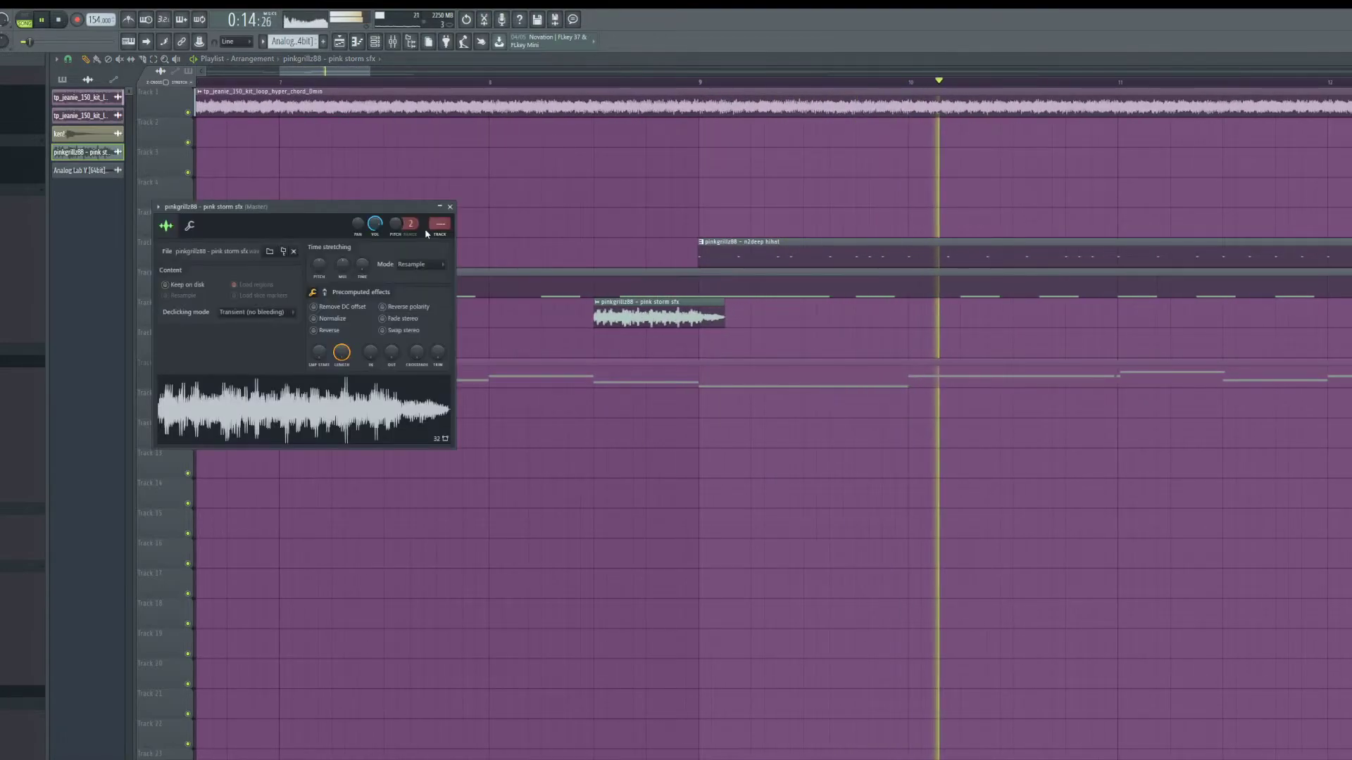
pyautogui.moveTo(438, 224); pyautogui.dragTo(439, 234)
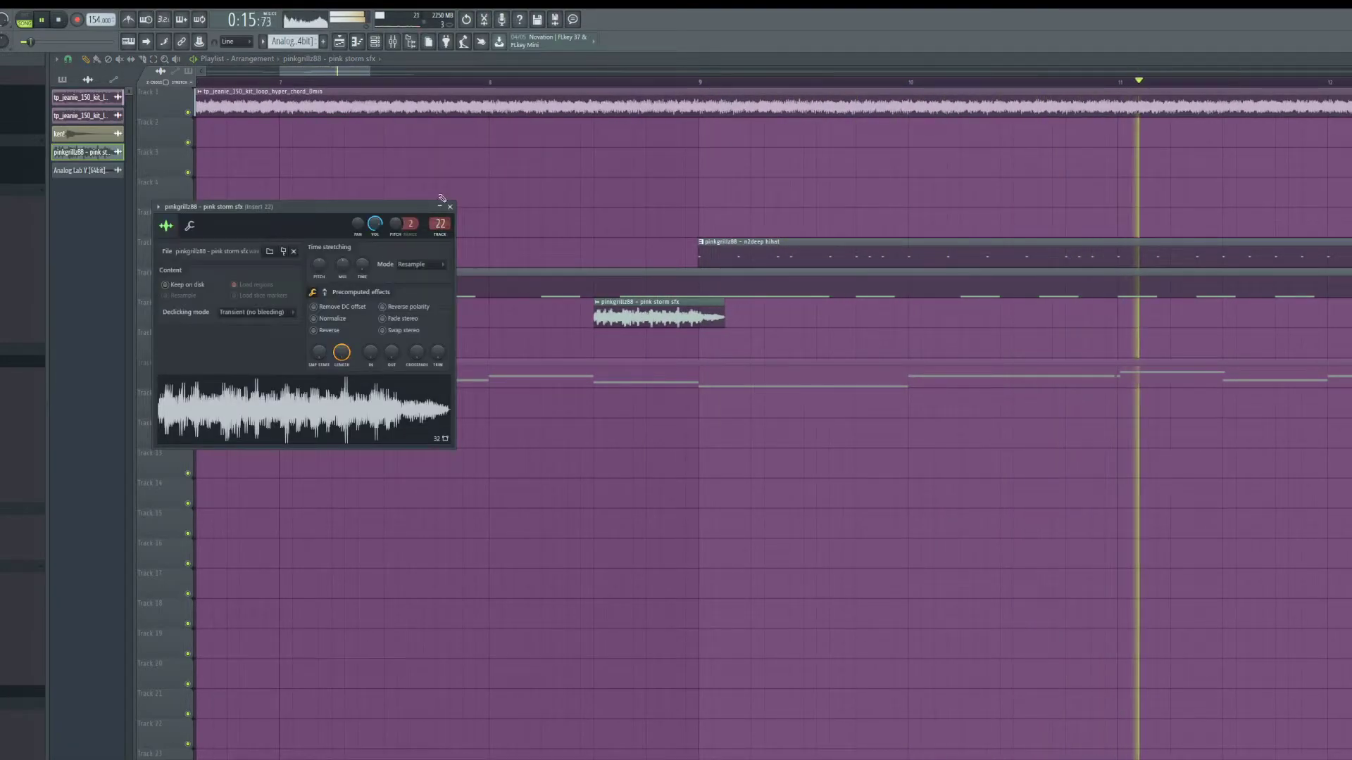
pyautogui.click(394, 42)
pyautogui.press('space')
# Step: Add Fruity Parametric EQ 2 in slot 1 of Insert 22, cut the high frequencies, and close the windows
pyautogui.click(976, 141)
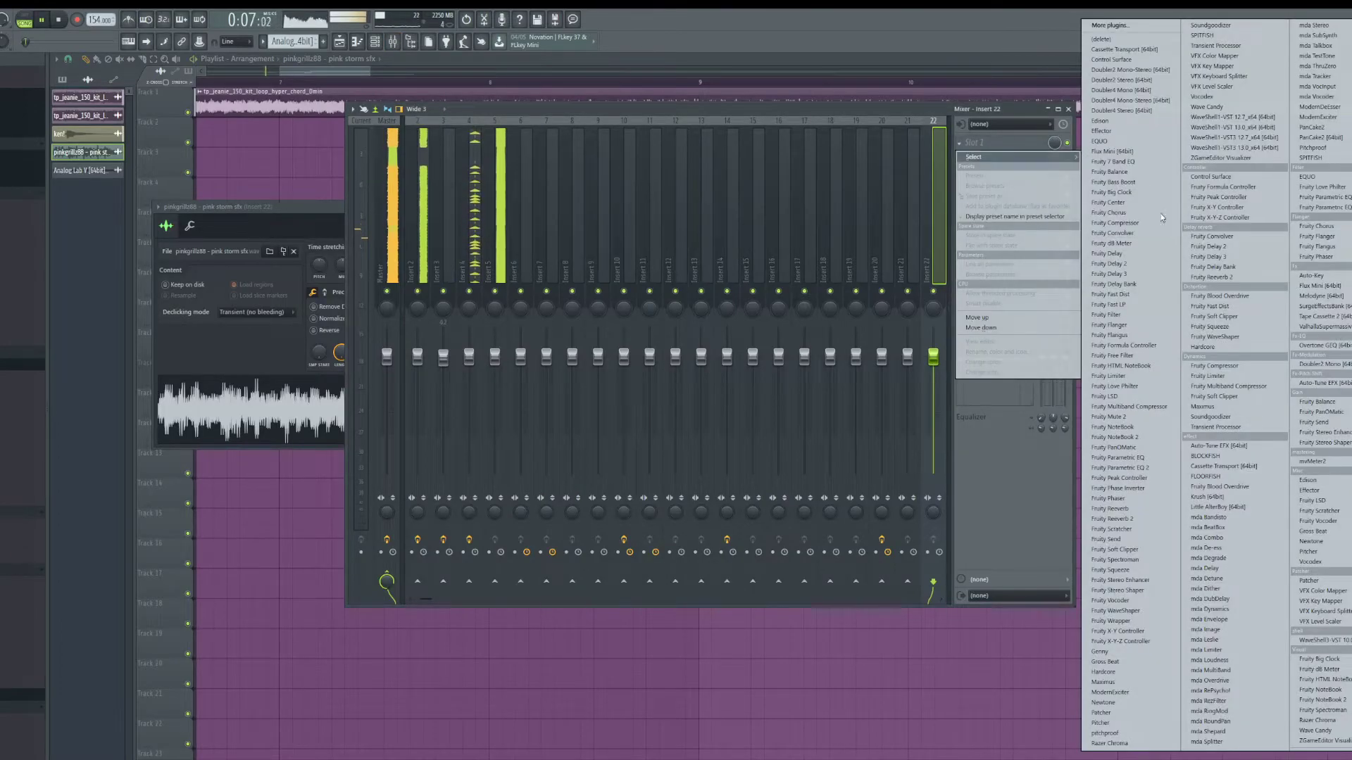
pyautogui.click(1320, 208)
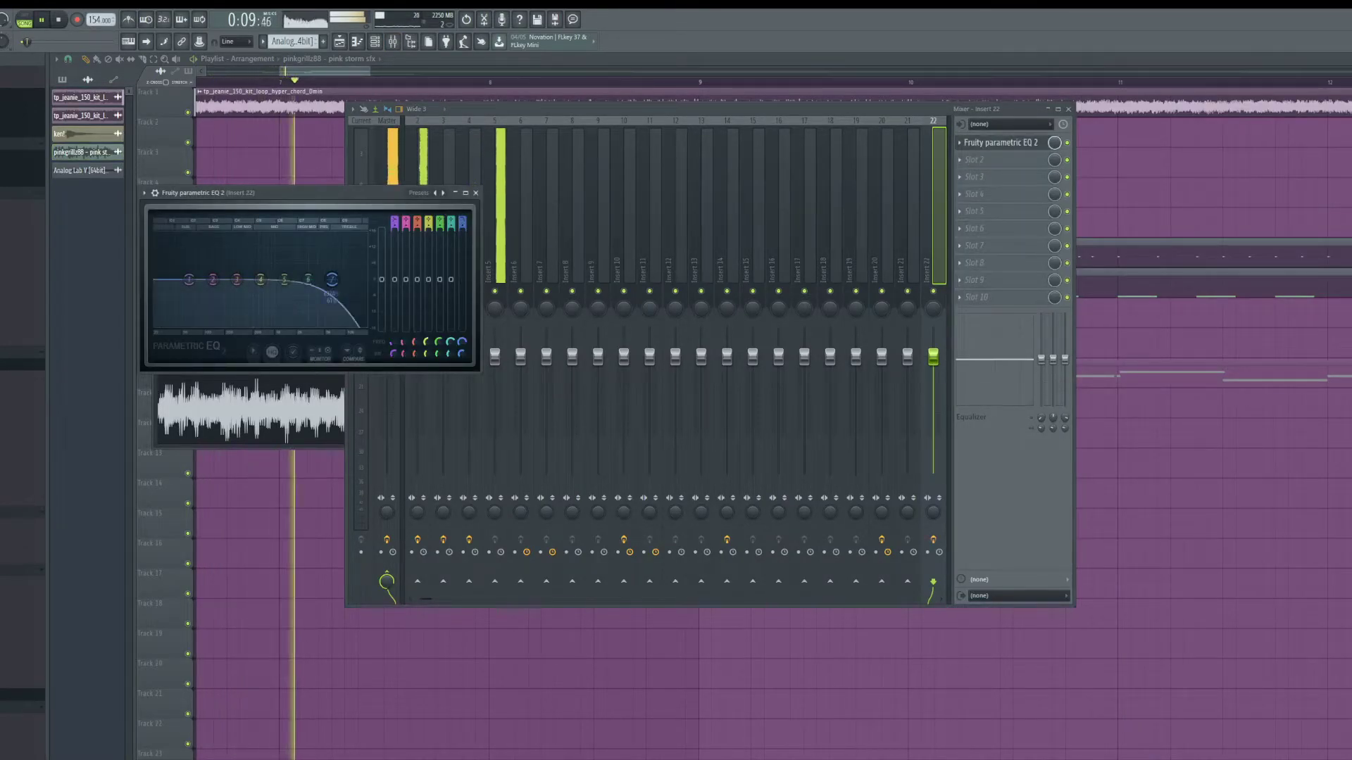
pyautogui.moveTo(308, 279); pyautogui.dragTo(199, 318)
pyautogui.press('F12')
# Step: Check the pink storm sfx channel's detailed settings while playing the arrangement from bar 8
pyautogui.doubleClick(661, 314)
pyautogui.click(187, 226)
pyautogui.click(497, 83)
pyautogui.doubleClick(644, 315)
pyautogui.click(189, 226)
pyautogui.rightClick(649, 549)
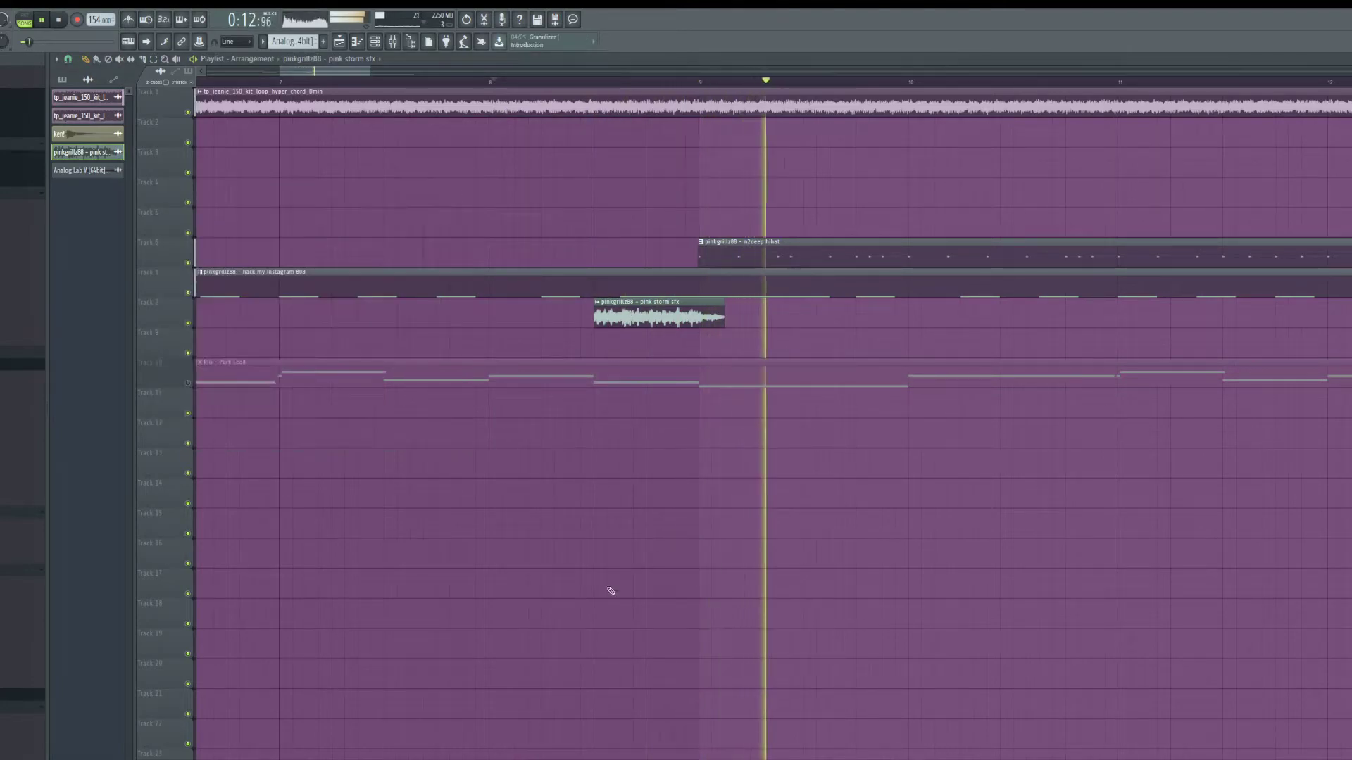
# Step: Create a new empty pattern at the end of the pattern list
pyautogui.scroll(-7, 645, 577)
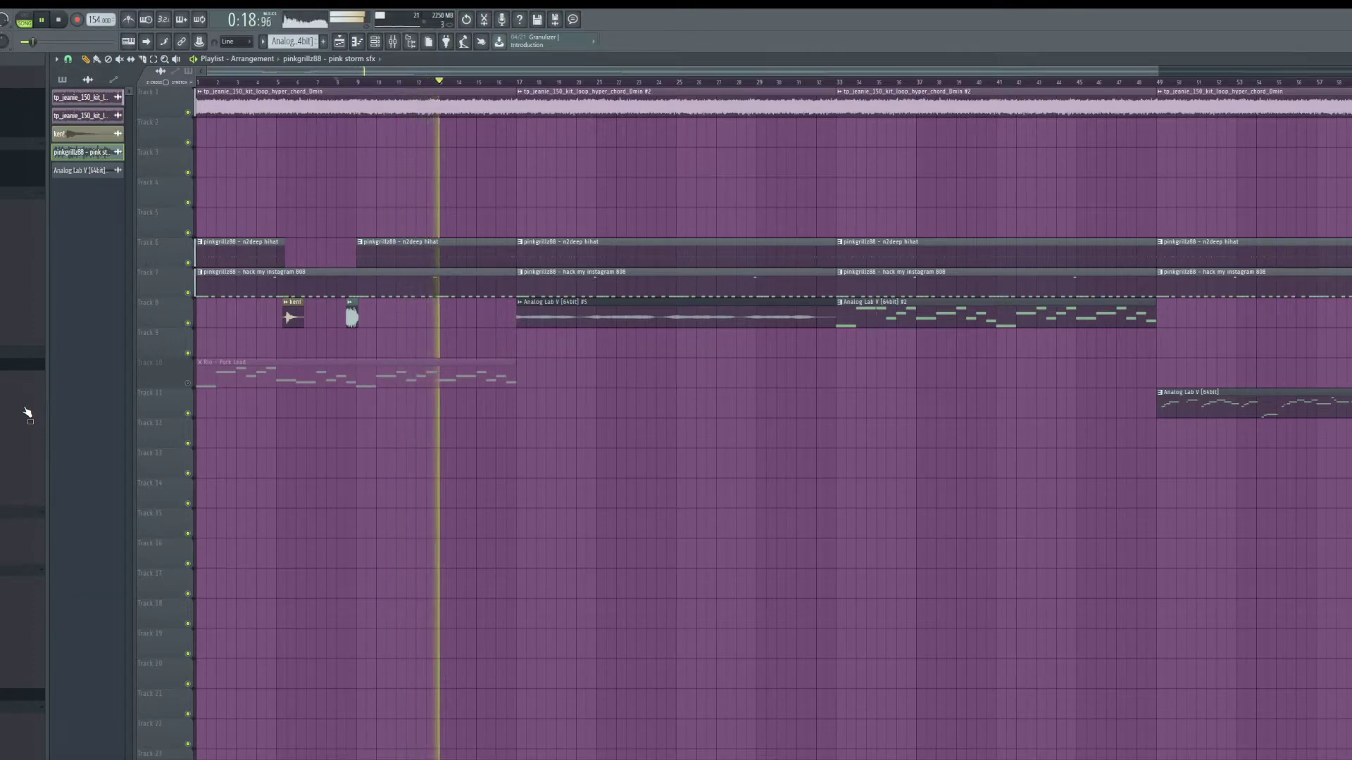
pyautogui.scroll(-2, 298, 42)
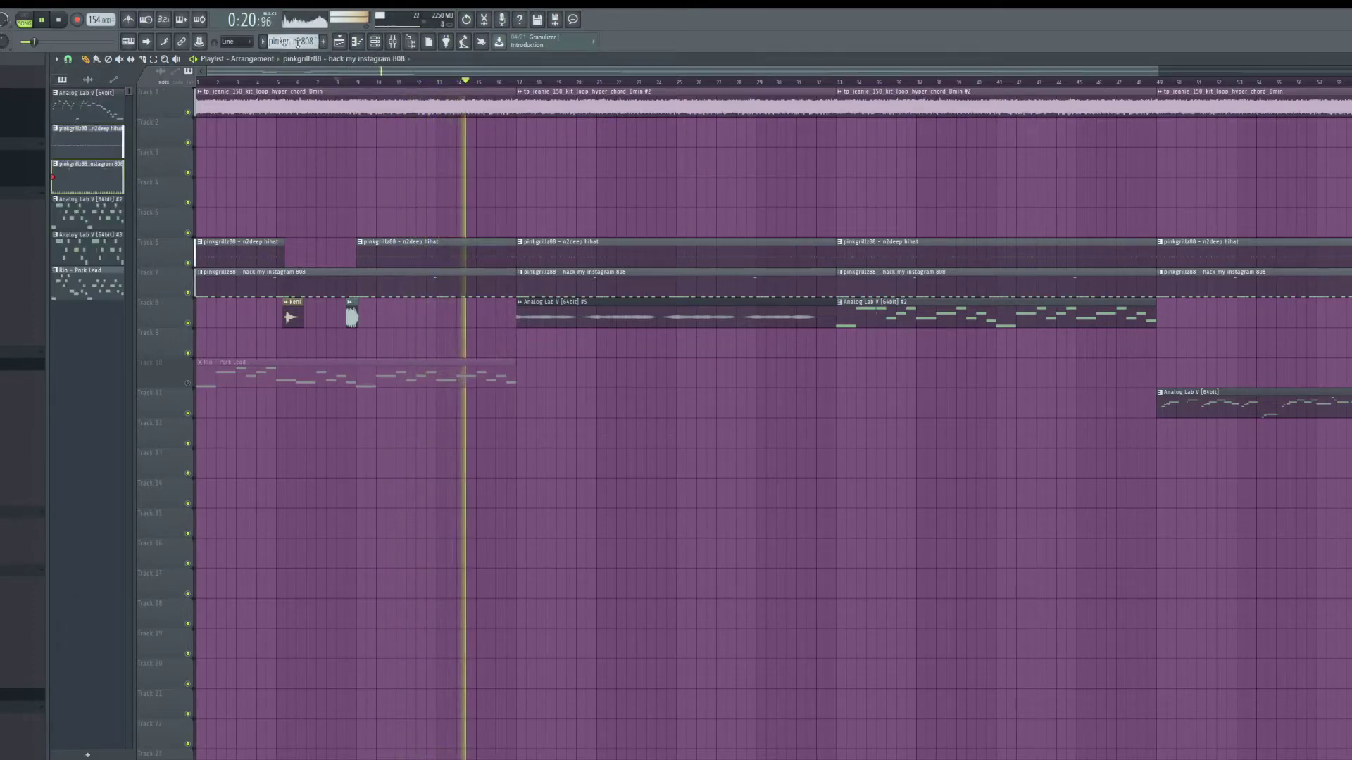
pyautogui.scroll(-2, 297, 41)
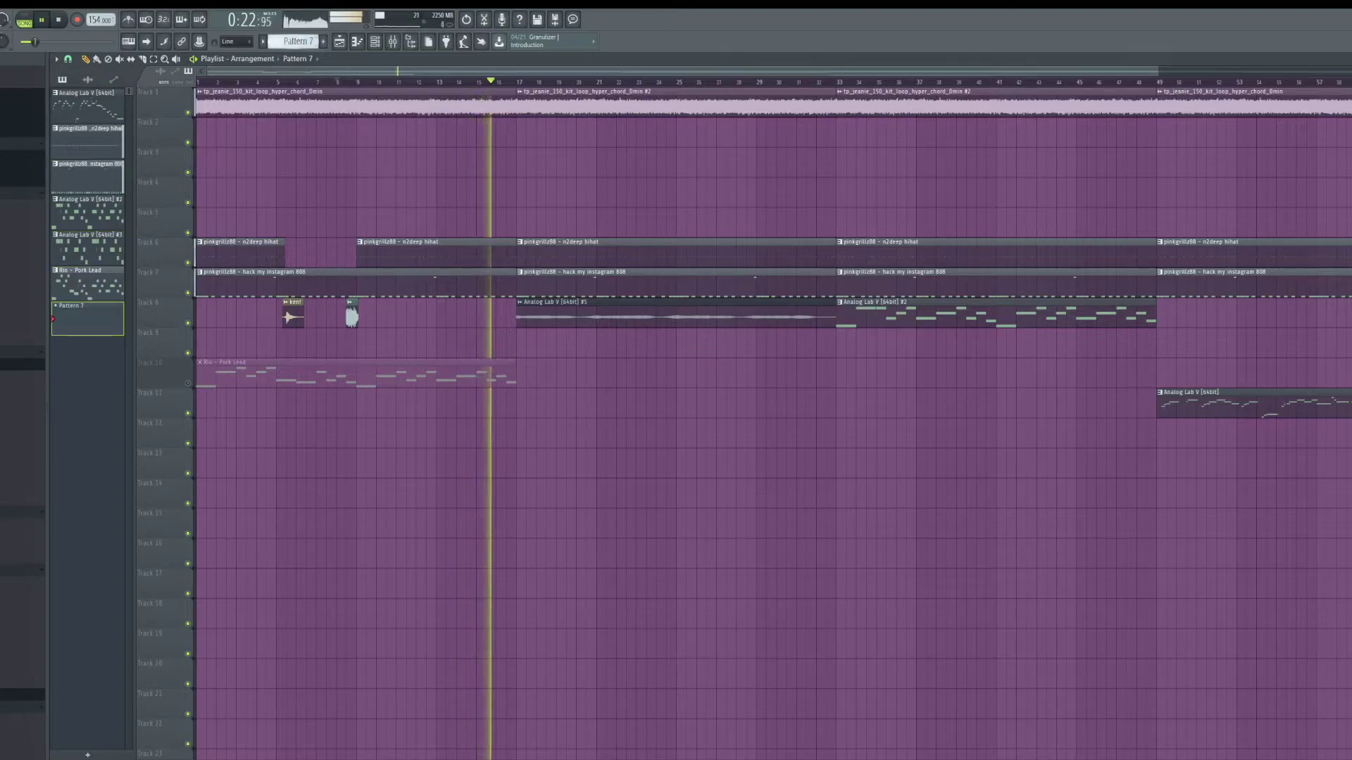
# Step: Place a Pattern 7 clip on Track 5 at bar 9, above the n2deep hihat clip
pyautogui.scroll(12, 357, 228)
pyautogui.scroll(2, 384, 231)
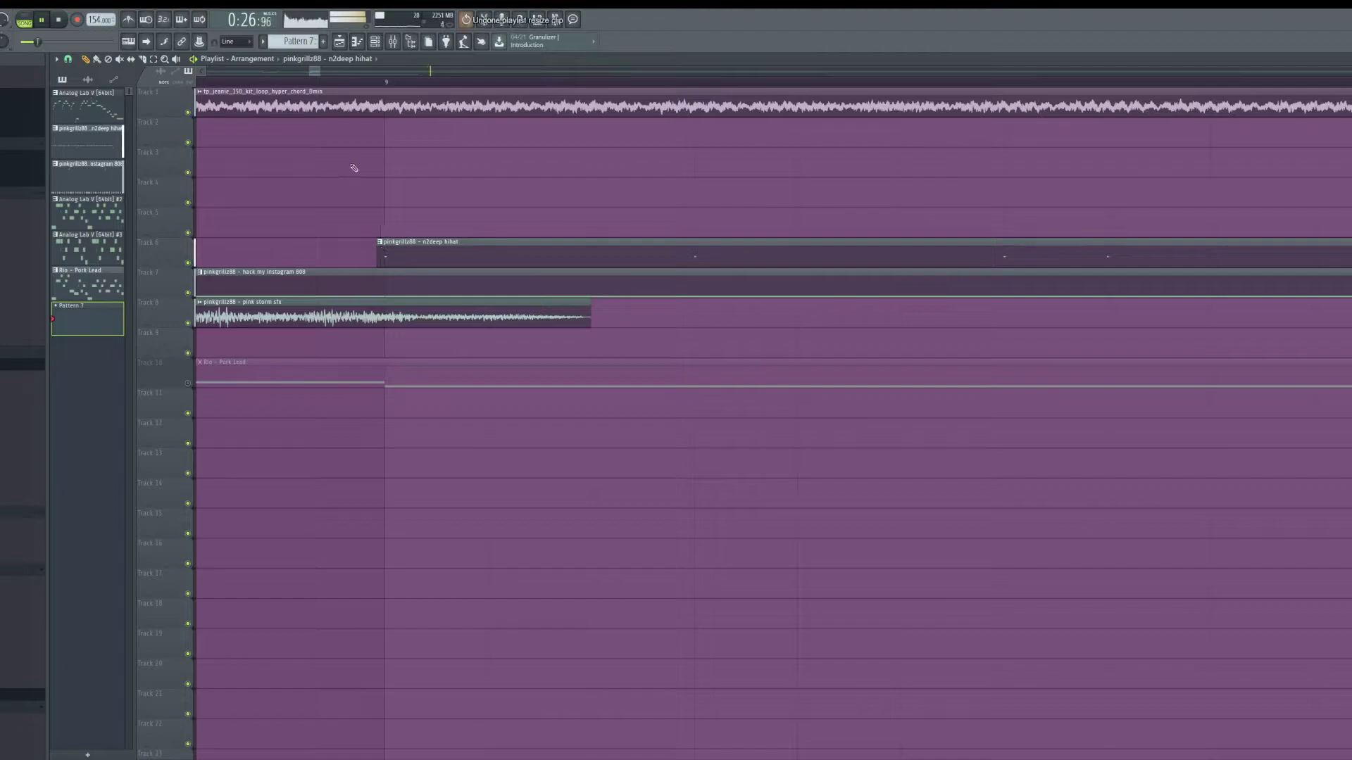
pyautogui.click(400, 219)
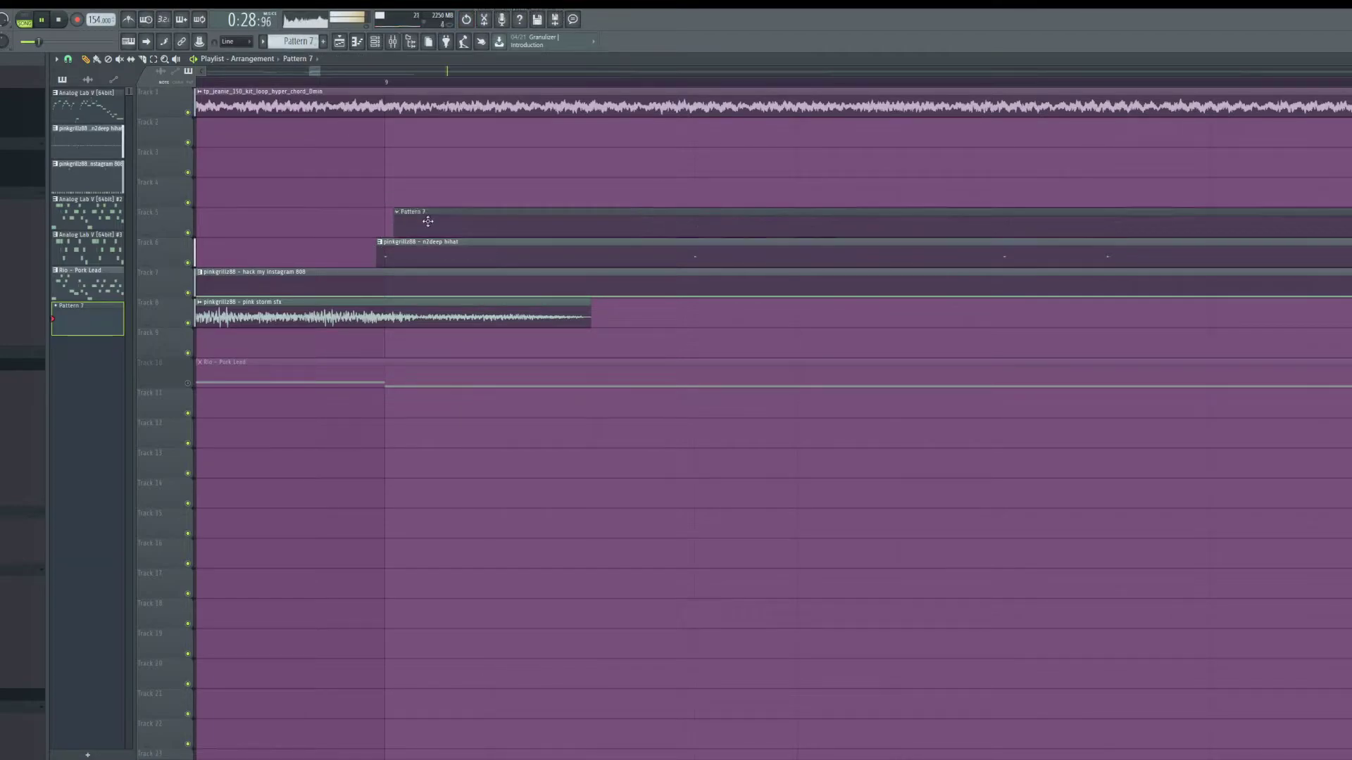
pyautogui.scroll(-12, 394, 226)
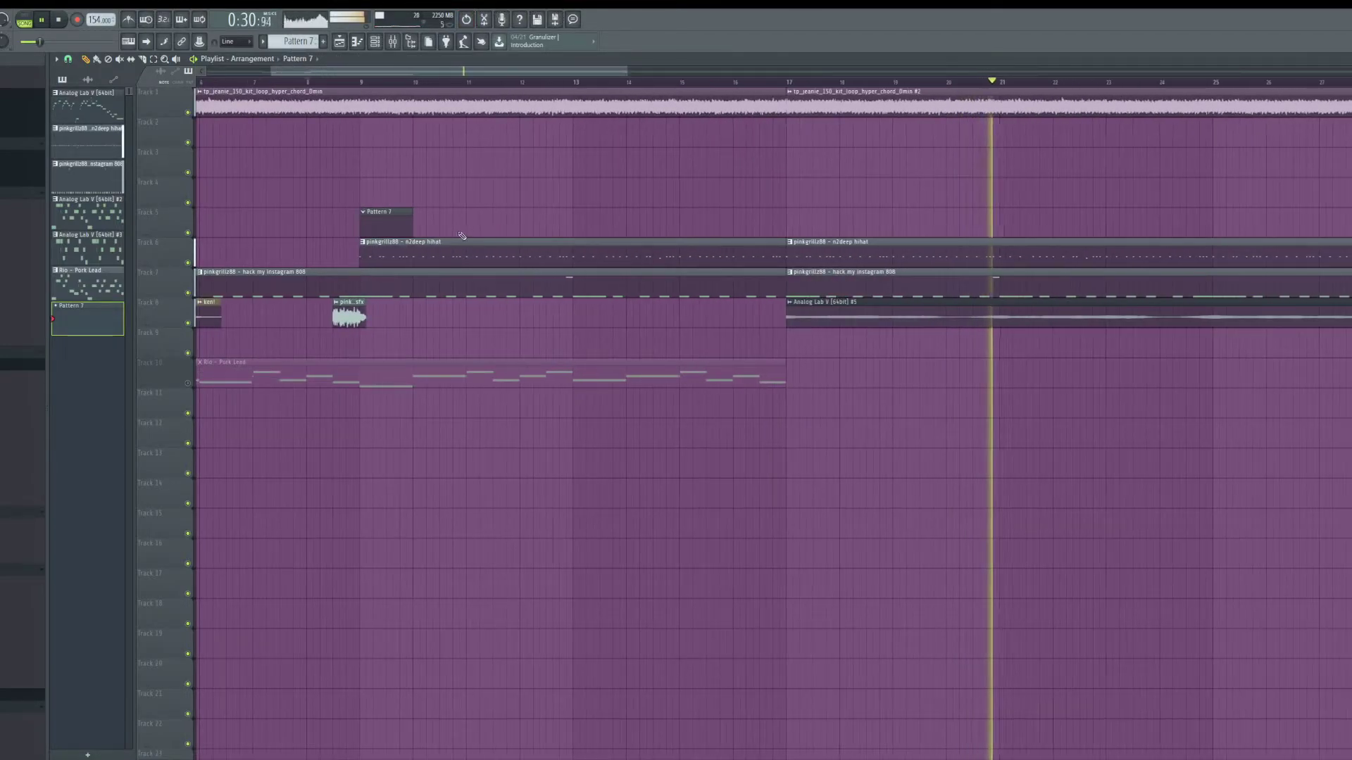
# Step: Delete the n2deep hihat clip at bar 17 and extend the Pattern 7 clip to end at bar 17
pyautogui.rightClick(854, 253)
pyautogui.moveTo(411, 217); pyautogui.dragTo(786, 218)
pyautogui.scroll(5, 787, 216)
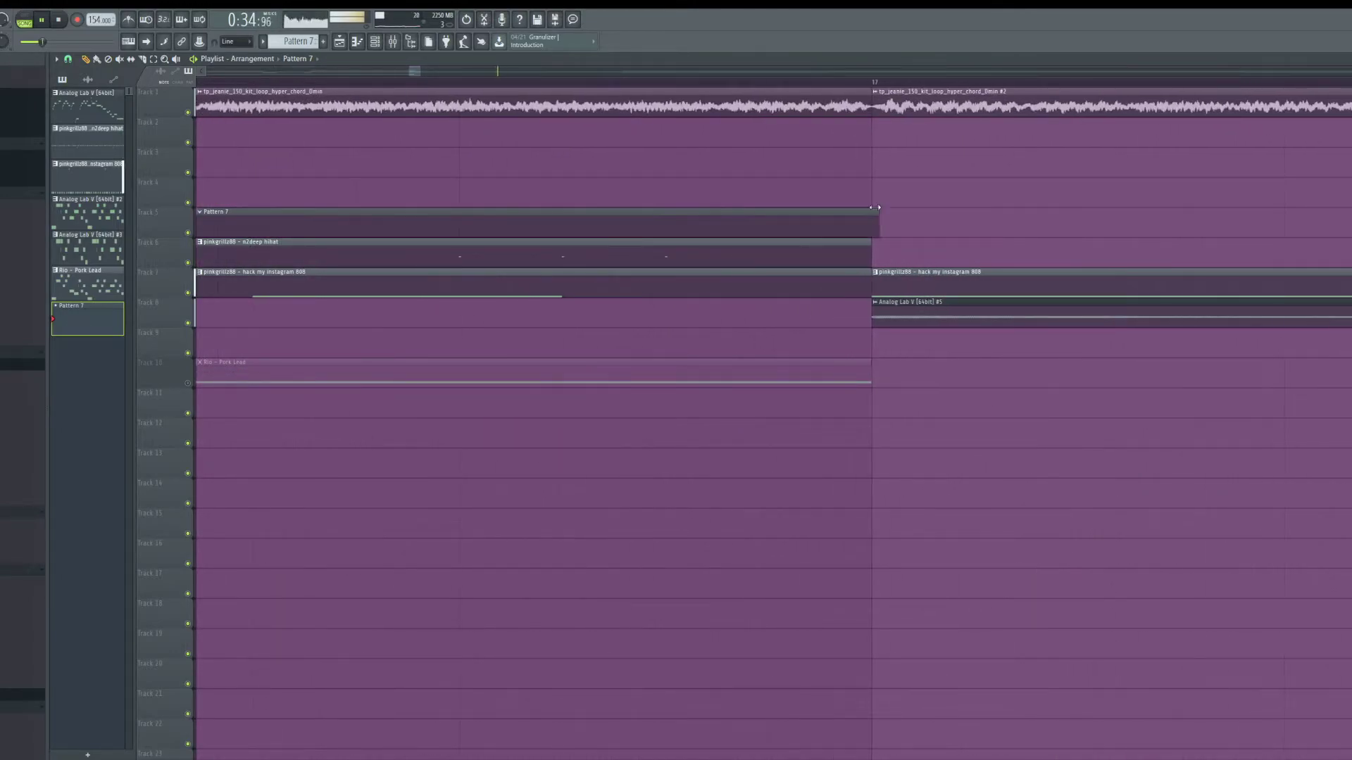
pyautogui.scroll(-12, 828, 220)
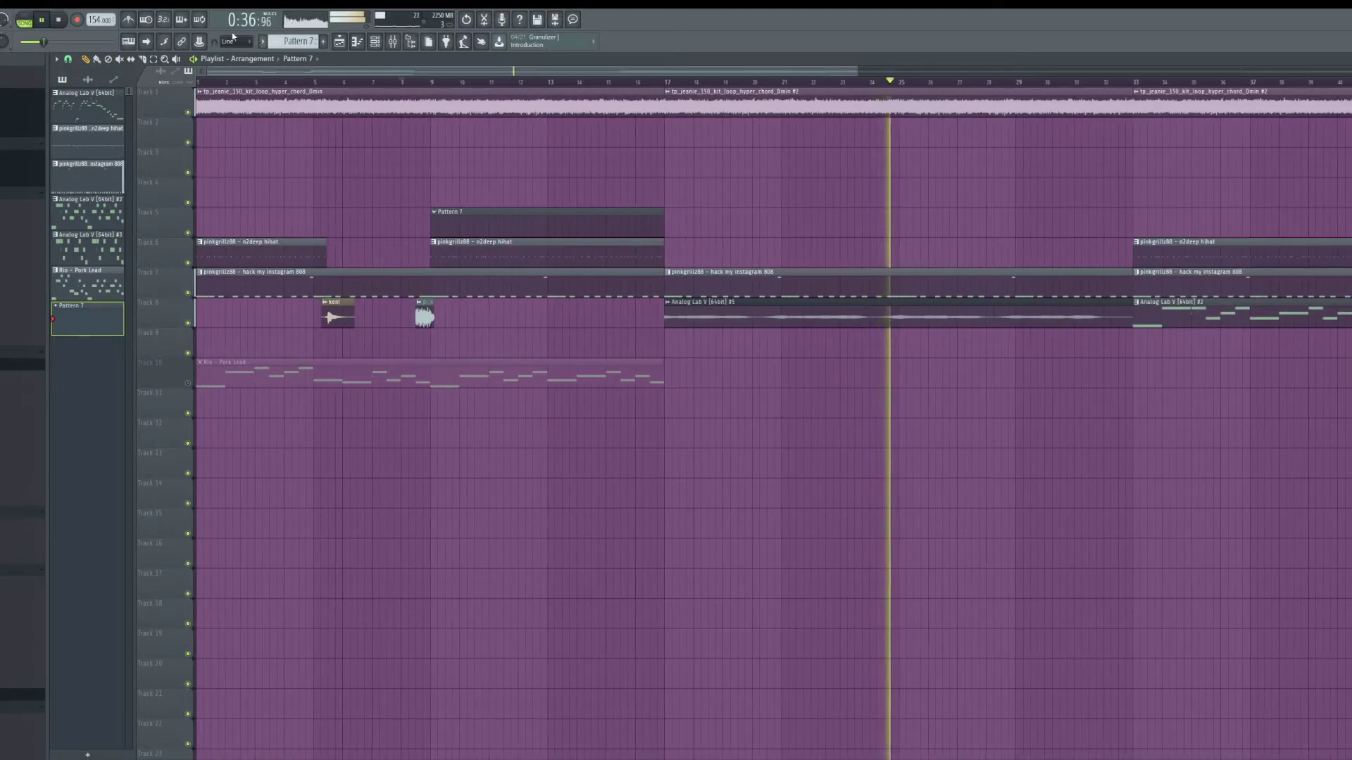
# Step: Duplicate the n2deep hihat clip at bar 9 twice and delete the copy at bar 17
pyautogui.moveTo(674, 257); pyautogui.dragTo(651, 258)
pyautogui.hotkey('ctrl', 'b')
pyautogui.hotkey('ctrl', 'b')
pyautogui.click(788, 257)
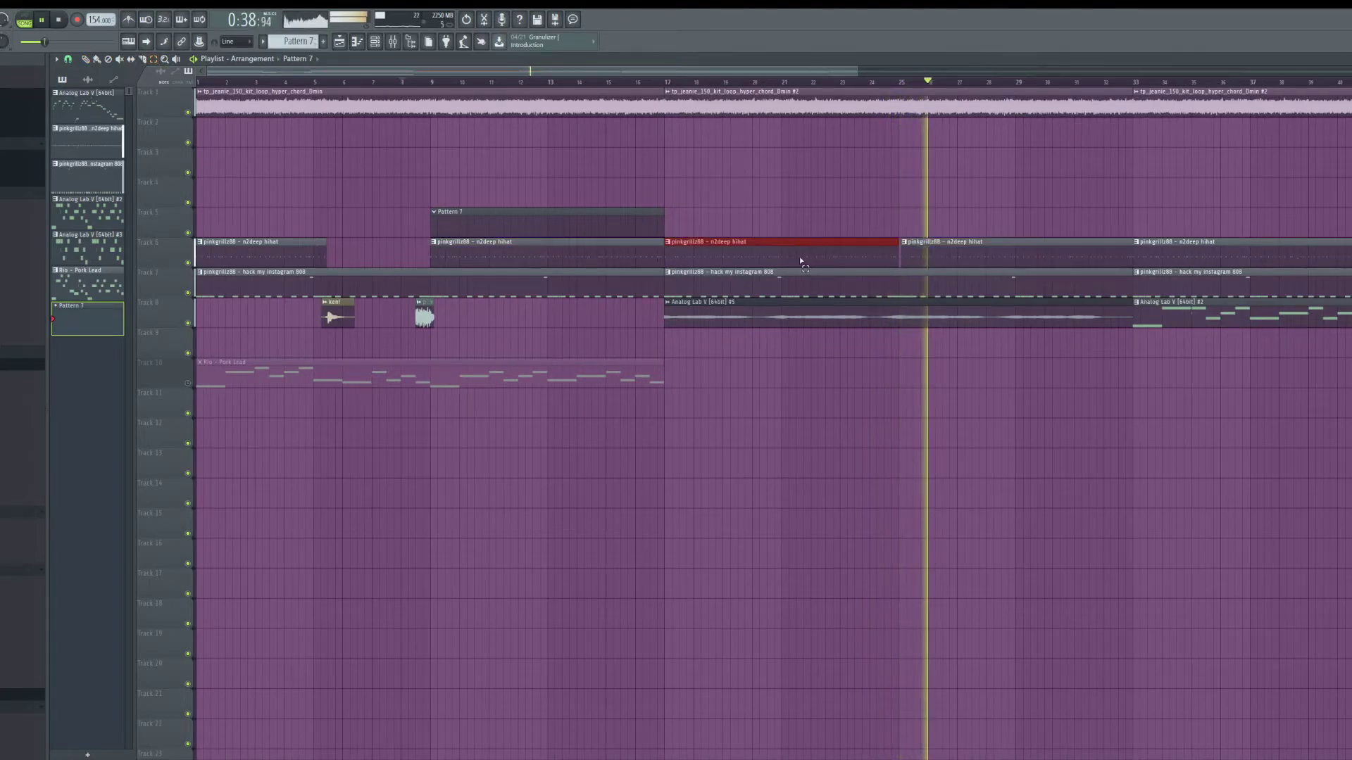
pyautogui.press('Delete')
pyautogui.scroll(5, 930, 259)
pyautogui.scroll(4, 884, 258)
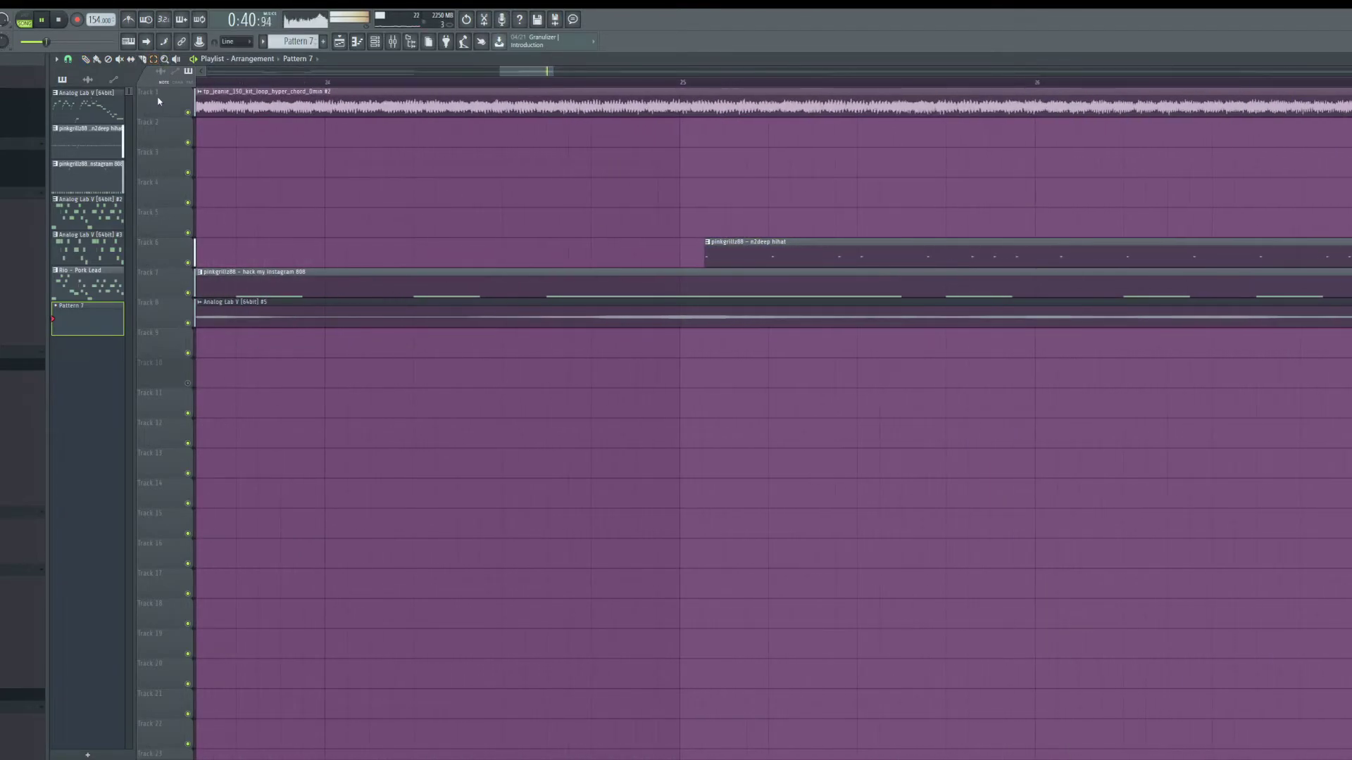
# Step: Move the remaining n2deep hihat copy so that it starts at bar 25
pyautogui.click(87, 59)
pyautogui.scroll(4, 758, 229)
pyautogui.press('space')
pyautogui.moveTo(795, 241); pyautogui.dragTo(743, 240)
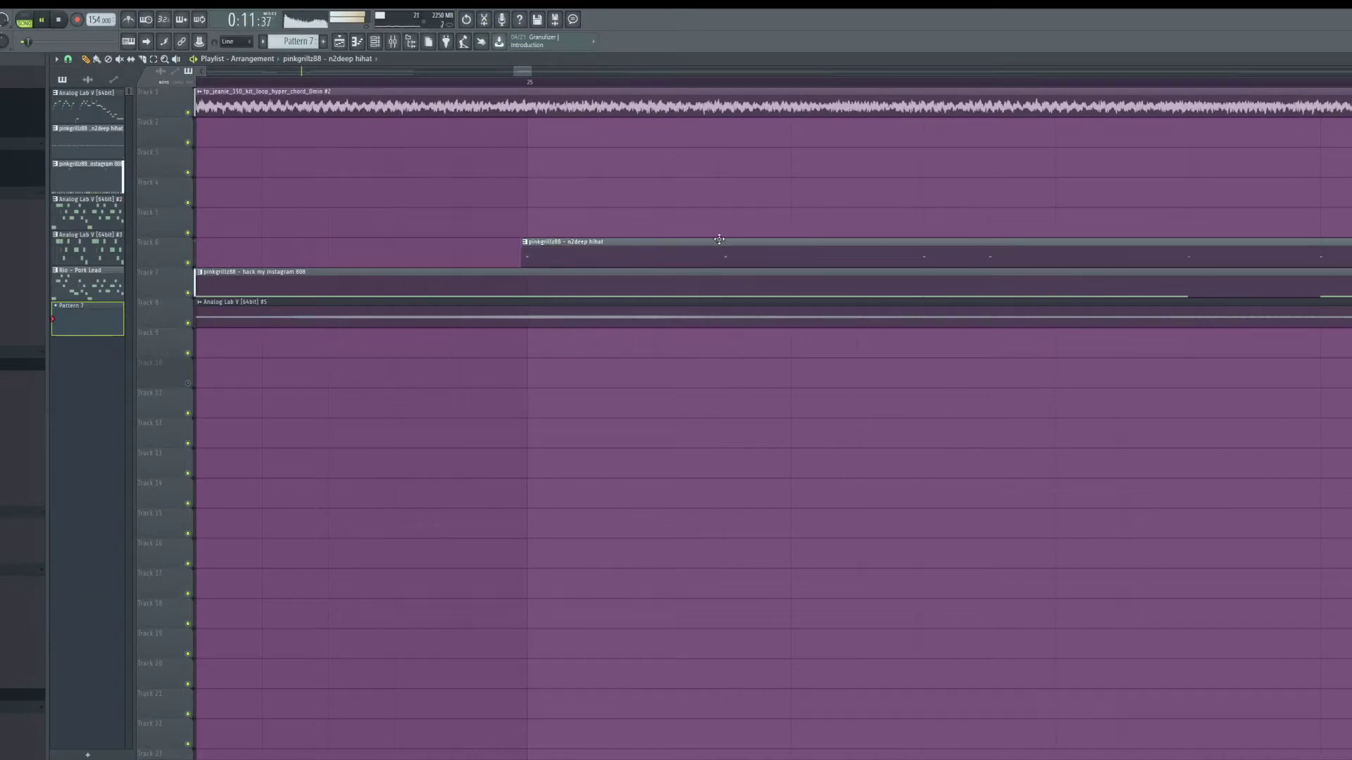
pyautogui.scroll(-8, 555, 248)
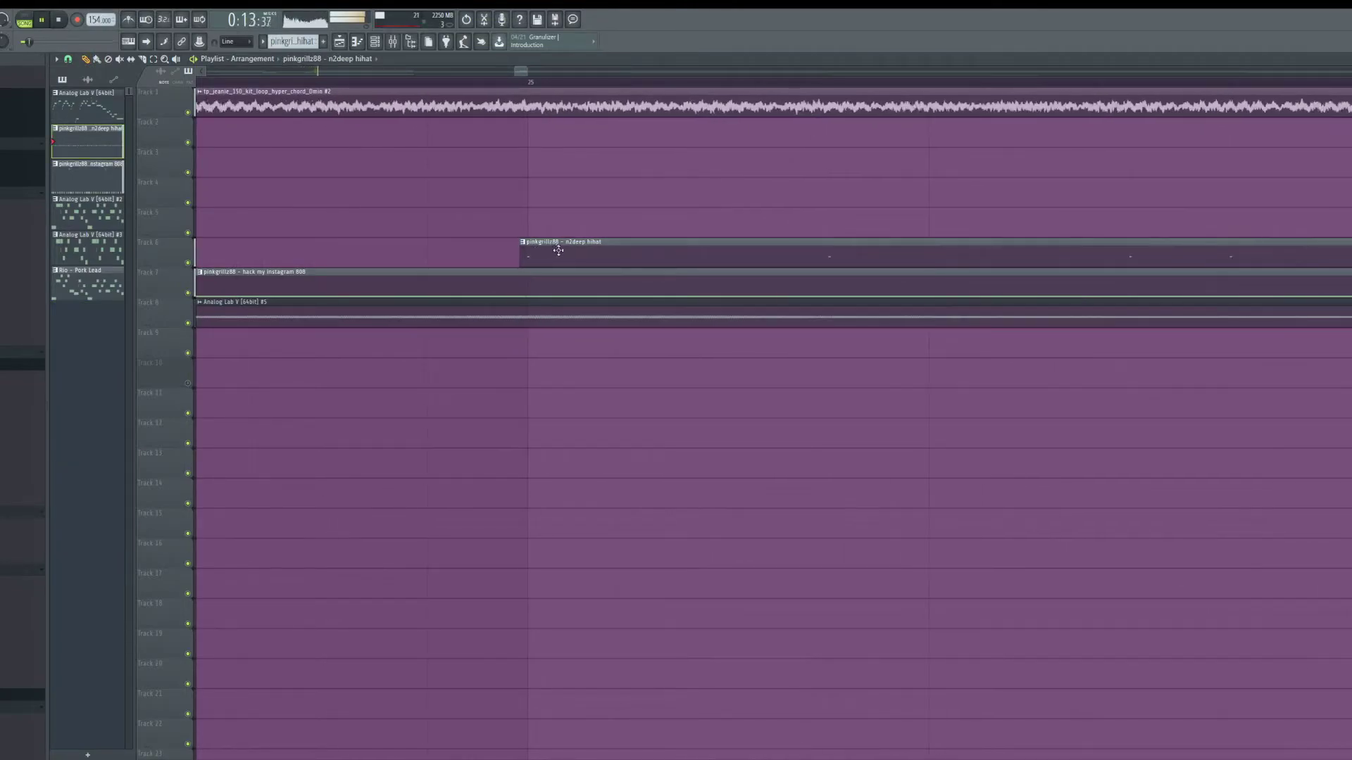
# Step: Play the arrangement from bar 25 and check how the hi-hat clips line up at bars 25 and 33
pyautogui.click(608, 81)
pyautogui.scroll(8, 620, 141)
pyautogui.scroll(1, 730, 269)
pyautogui.scroll(-4, 715, 261)
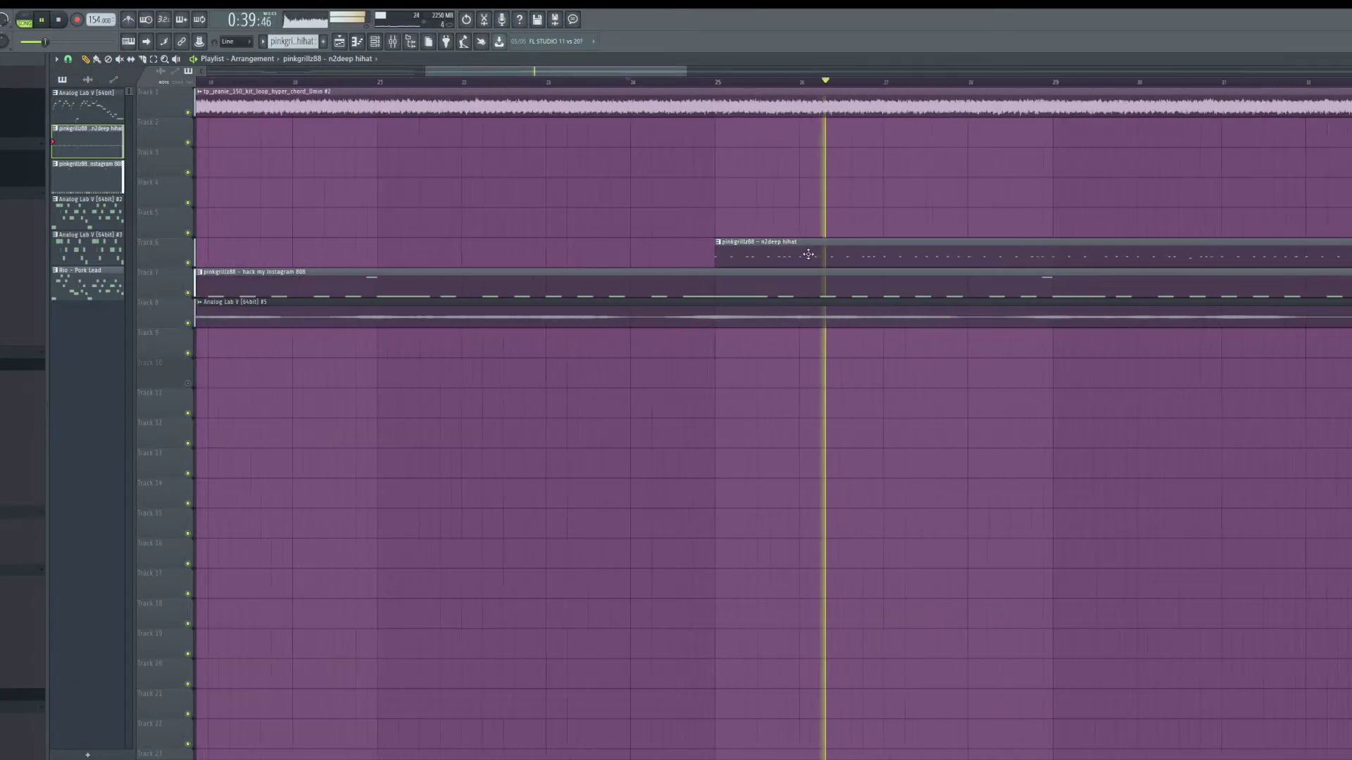
pyautogui.scroll(3, 1107, 263)
pyautogui.scroll(1, 1002, 258)
pyautogui.scroll(2, 982, 261)
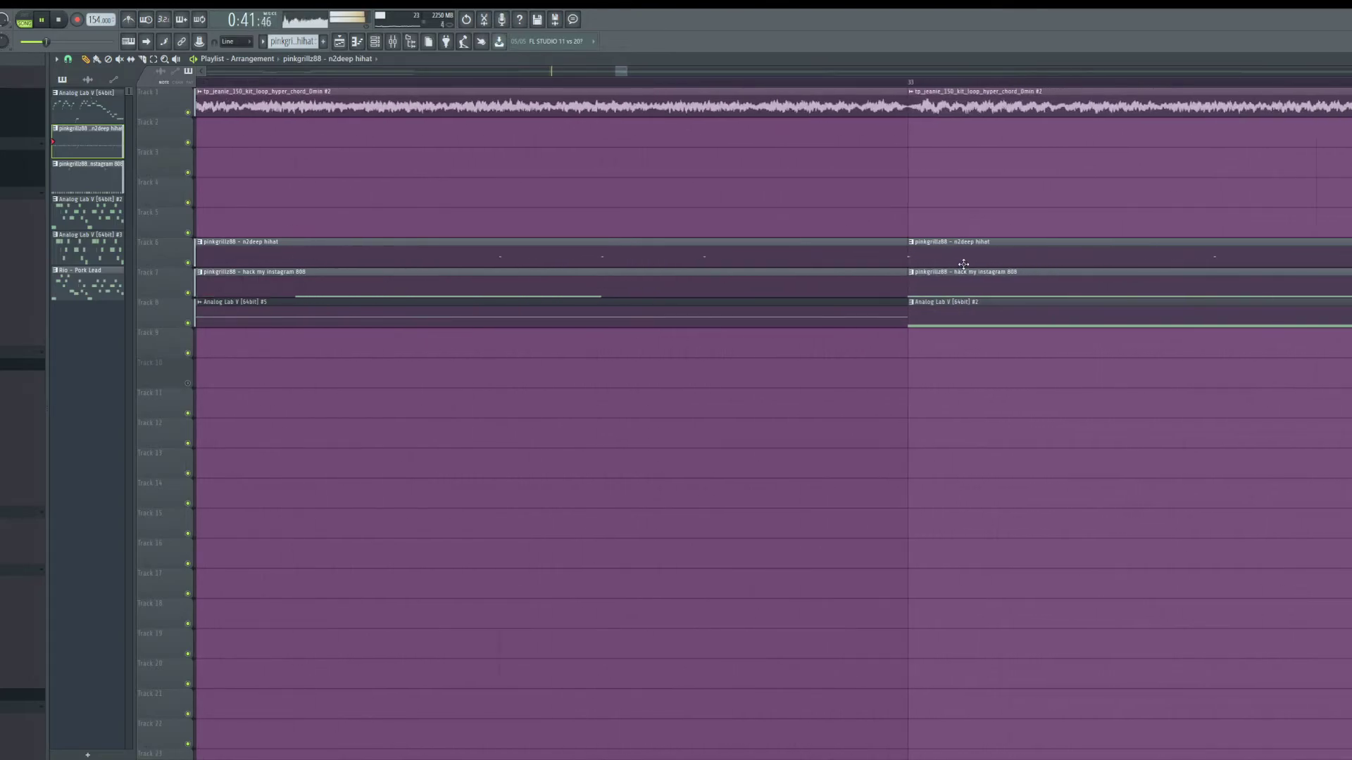
pyautogui.scroll(-5, 950, 396)
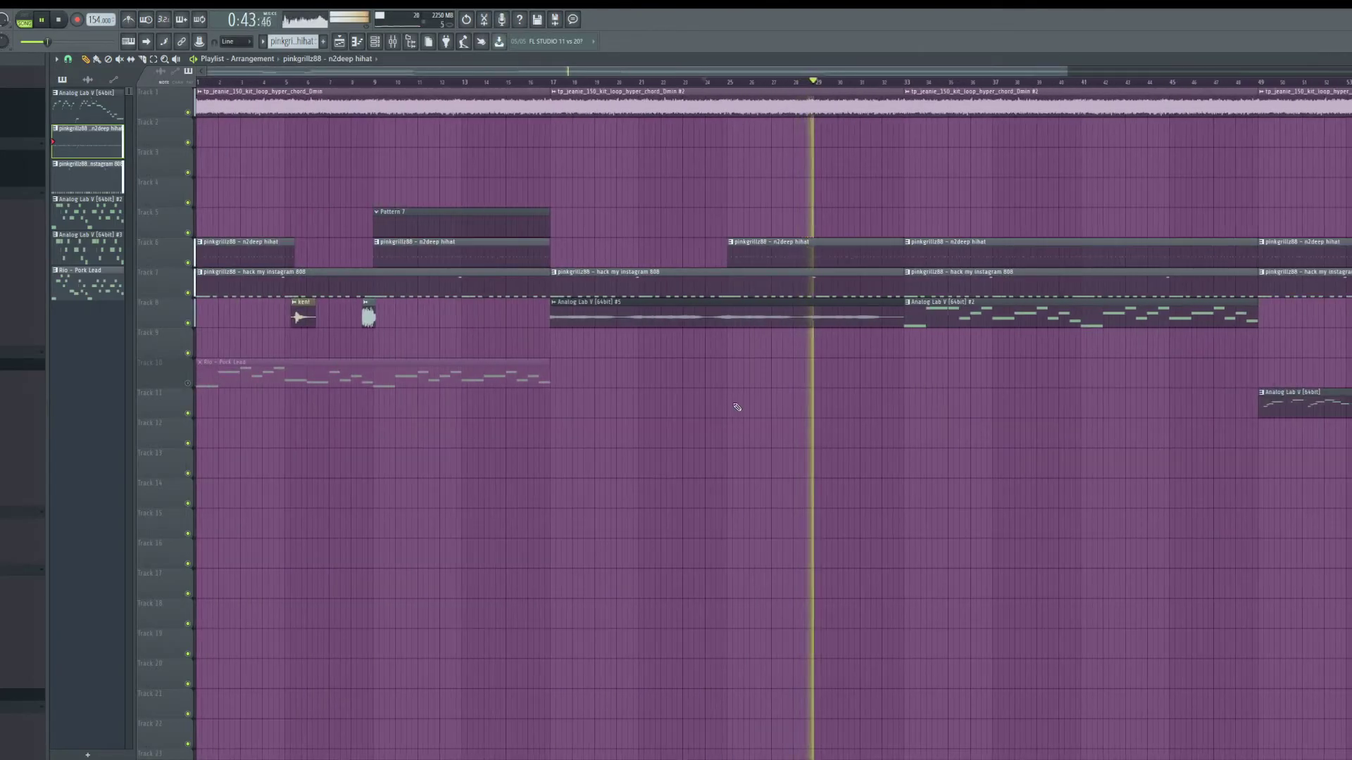
pyautogui.scroll(2, 377, 147)
pyautogui.scroll(-1, 465, 172)
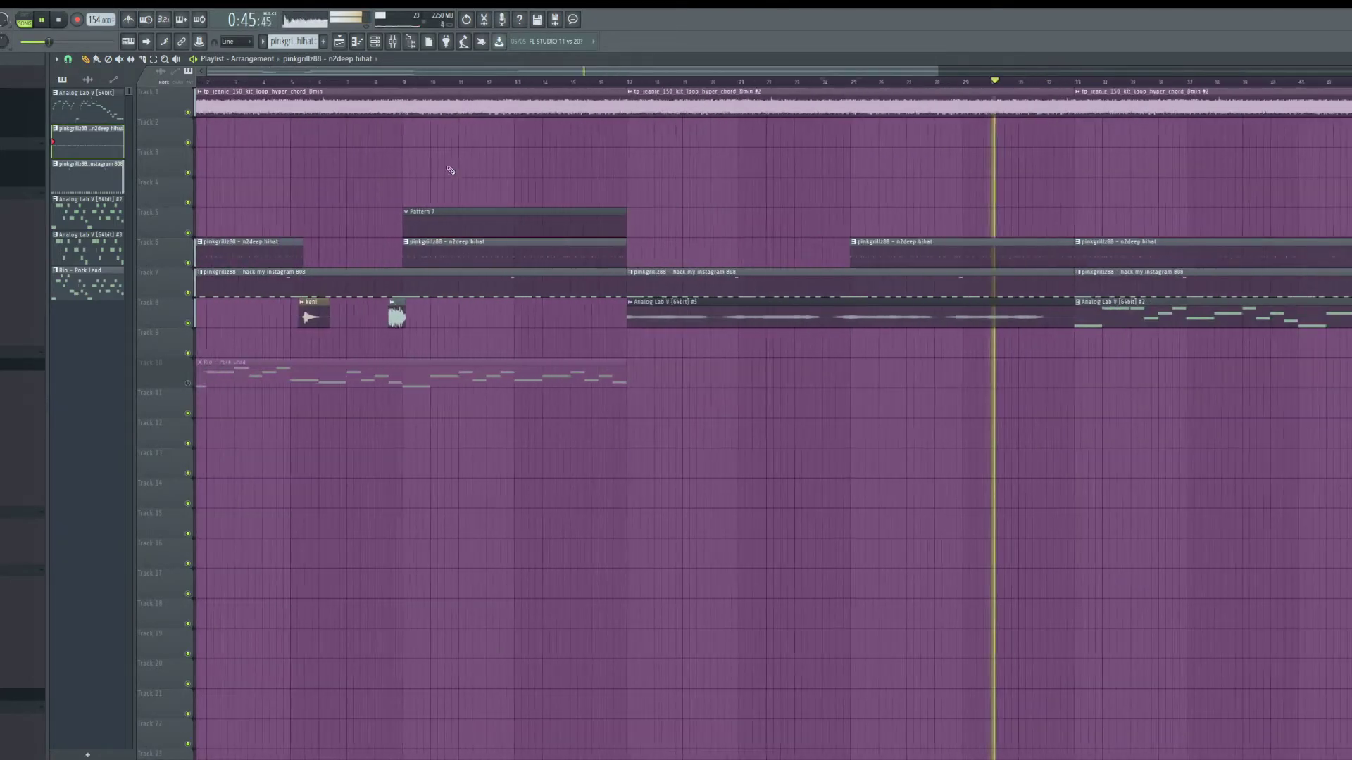
# Step: Duplicate the Pattern 7 clip at bar 9 twice and delete the copy at bar 17
pyautogui.click(604, 212)
pyautogui.hotkey('ctrl', 'b')
pyautogui.hotkey('ctrl', 'b')
pyautogui.click(697, 221)
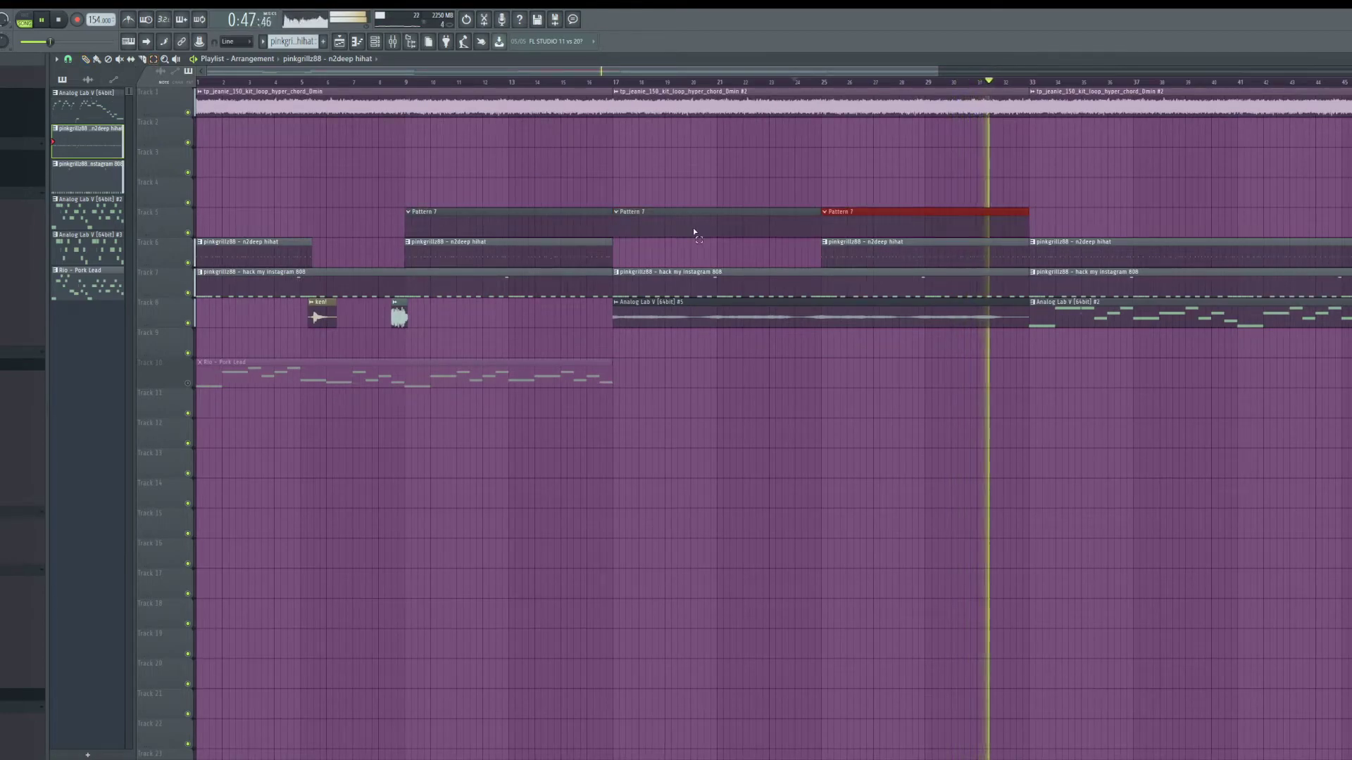
pyautogui.press('Delete')
pyautogui.scroll(5, 812, 224)
pyautogui.scroll(-5, 824, 233)
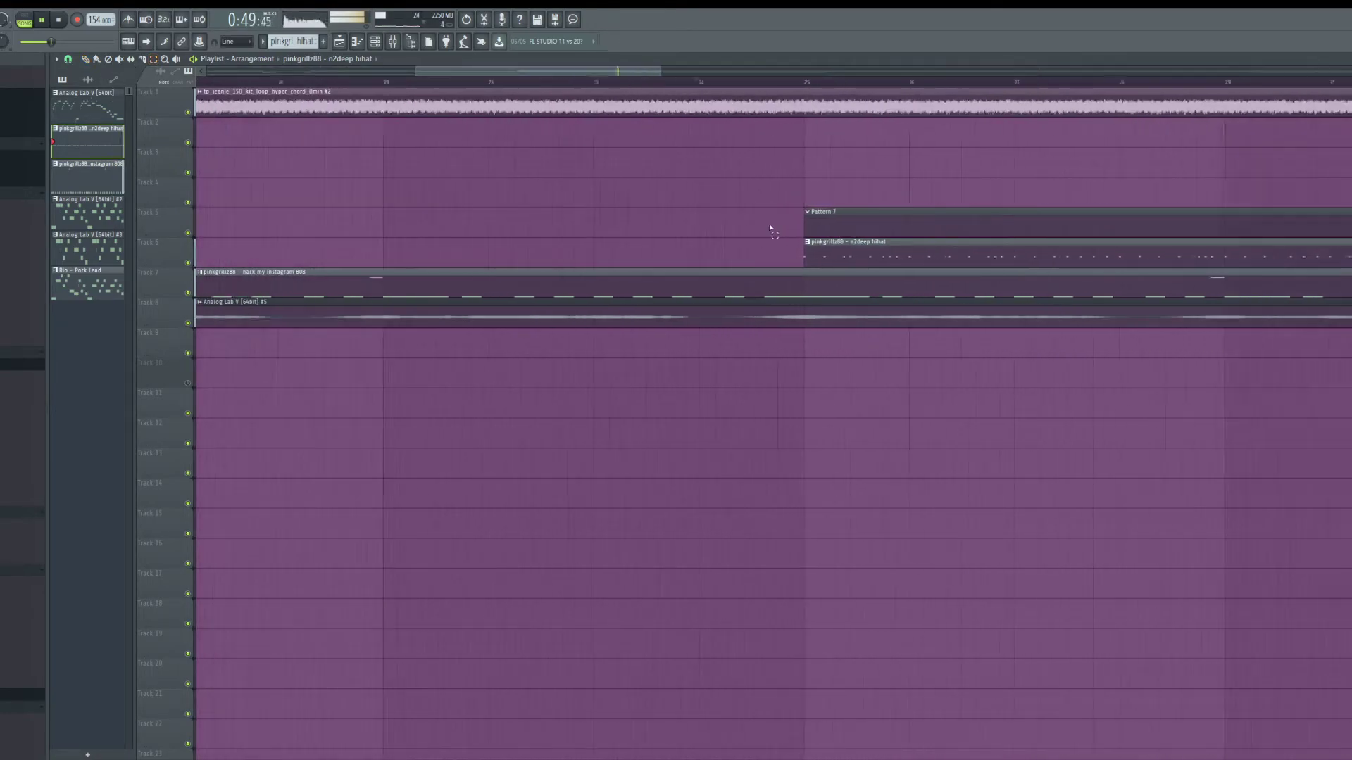
# Step: Repeat the Pattern 7 clip at bar 25 back to back from bar 33 through the following sections
pyautogui.click(904, 219)
pyautogui.hotkey('ctrl', 'b')
pyautogui.scroll(3, 936, 224)
pyautogui.scroll(-4, 1005, 232)
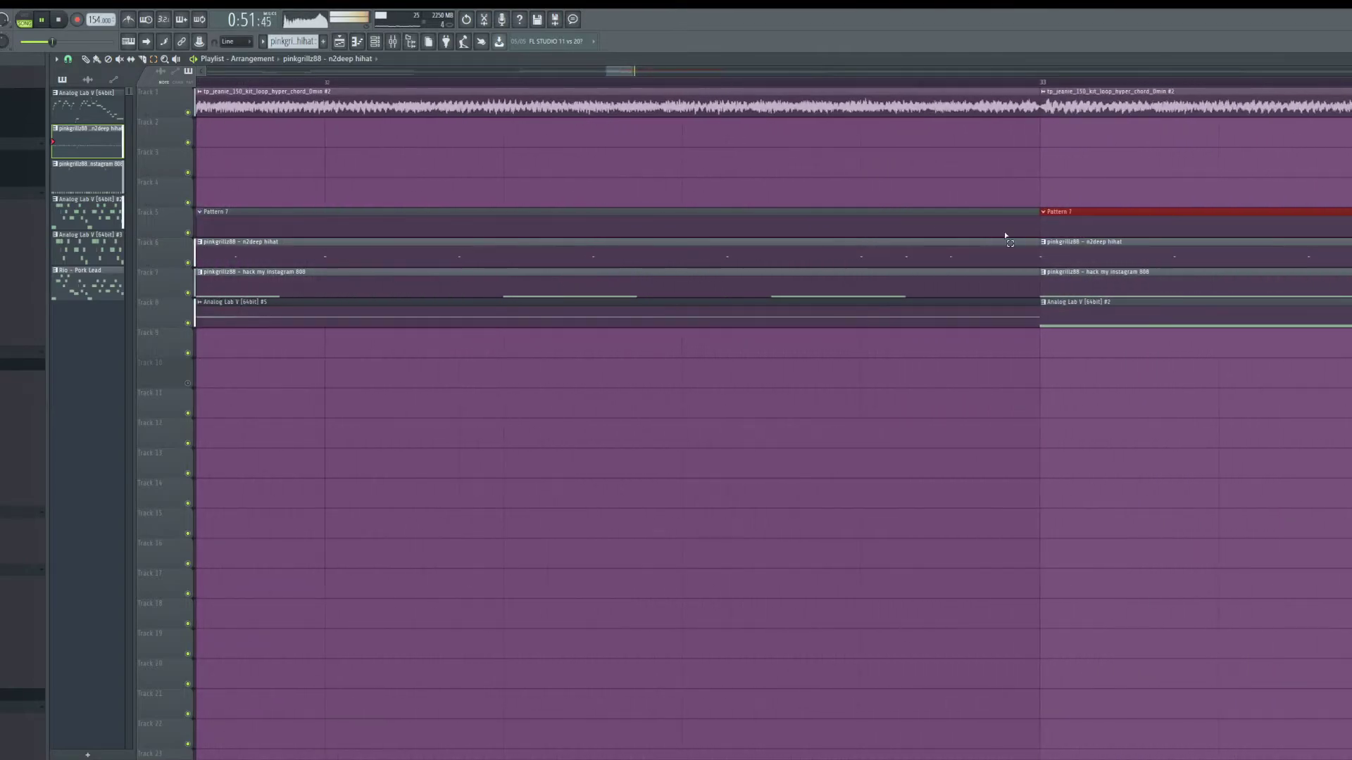
pyautogui.scroll(-4, 1026, 366)
pyautogui.hotkey('ctrl', 'b')
pyautogui.hotkey('ctrl', 'b')
pyautogui.hotkey('ctrl', 'b')
pyautogui.hotkey('ctrl', 'b')
pyautogui.hotkey('ctrl', 'b')
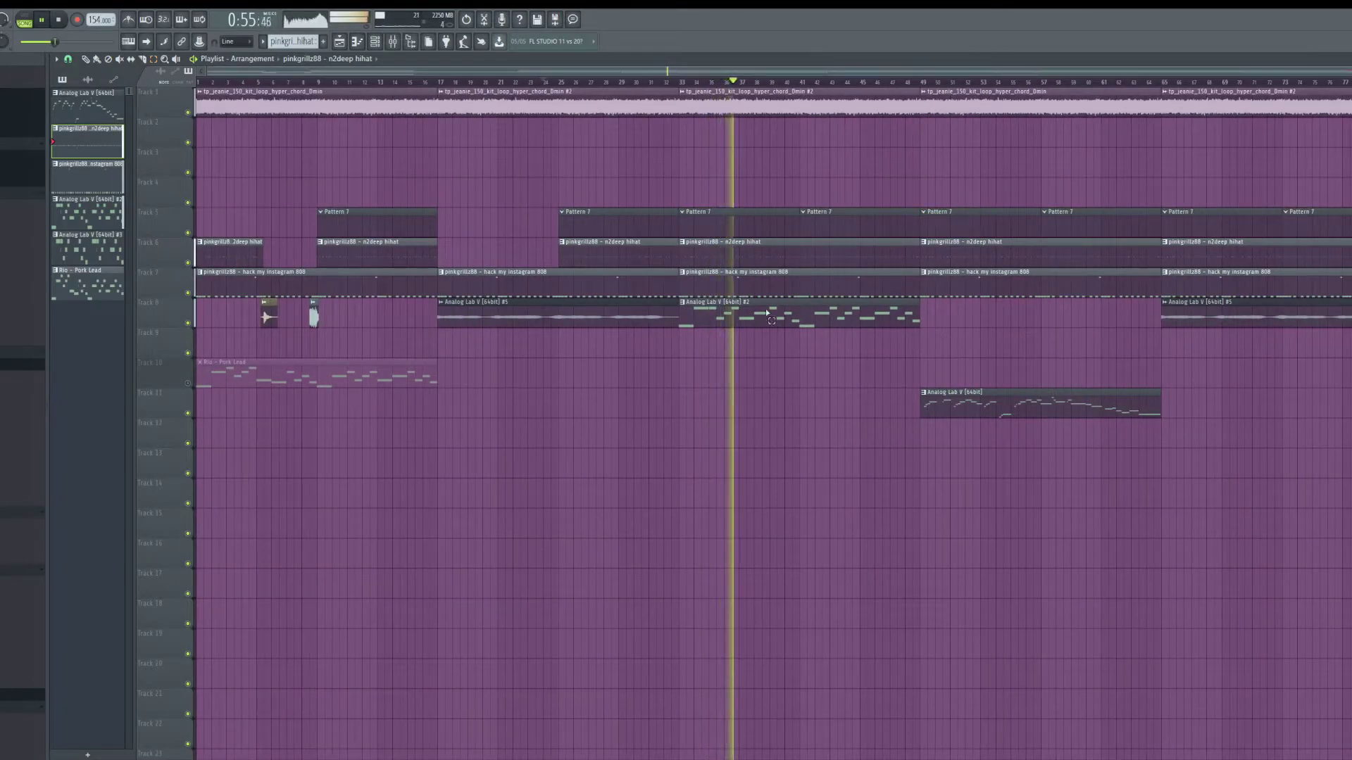
# Step: Add the outta luck clap sample as a new channel and place clap hits on steps 9 and 25 of Pattern 7
pyautogui.click(385, 44)
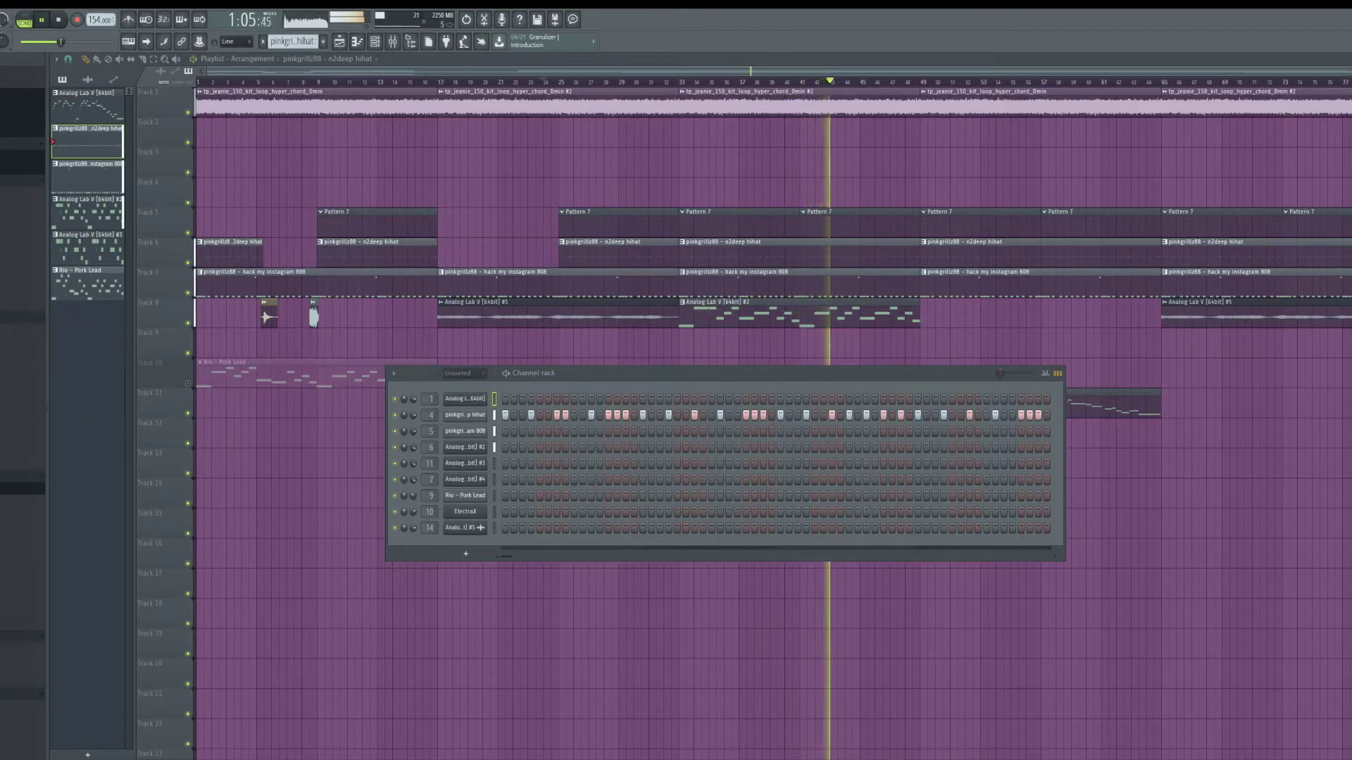
pyautogui.moveTo(457, 549); pyautogui.dragTo(434, 544)
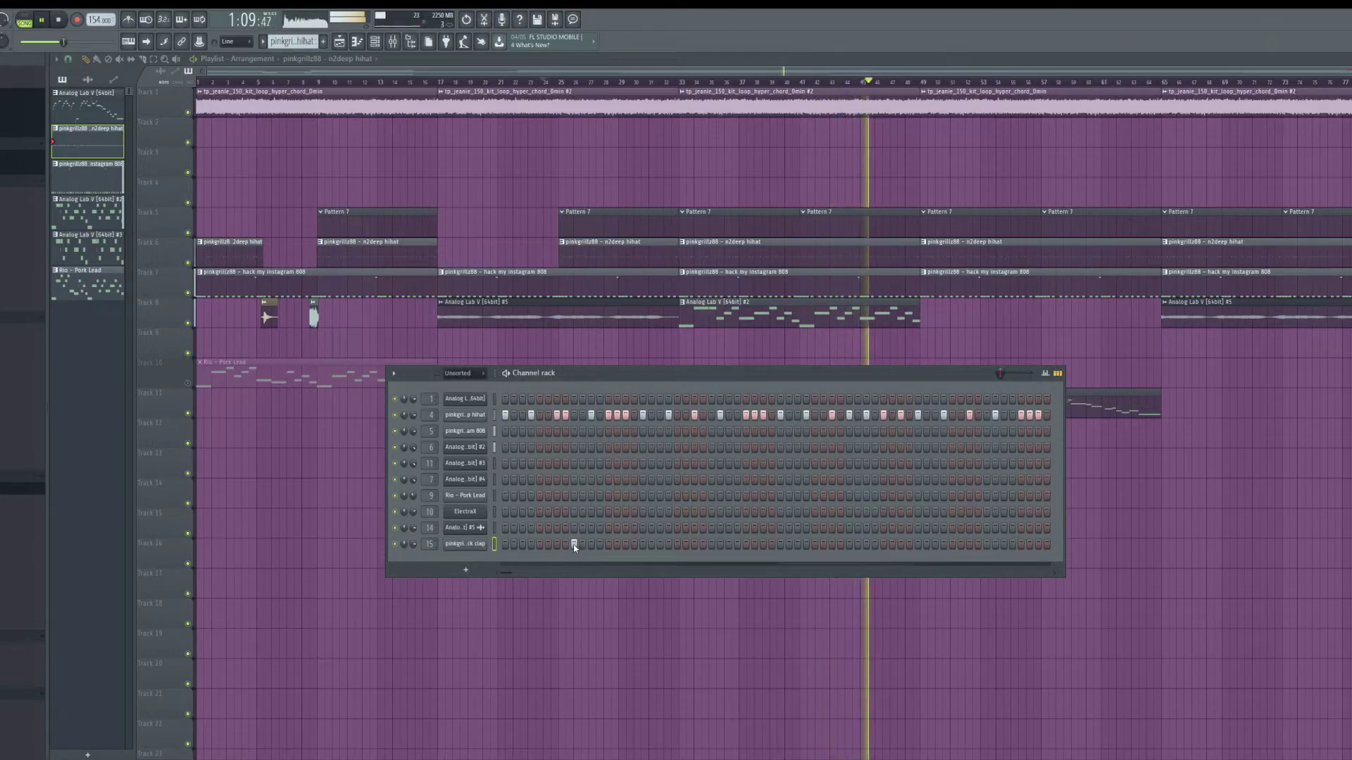
pyautogui.scroll(-5, 295, 45)
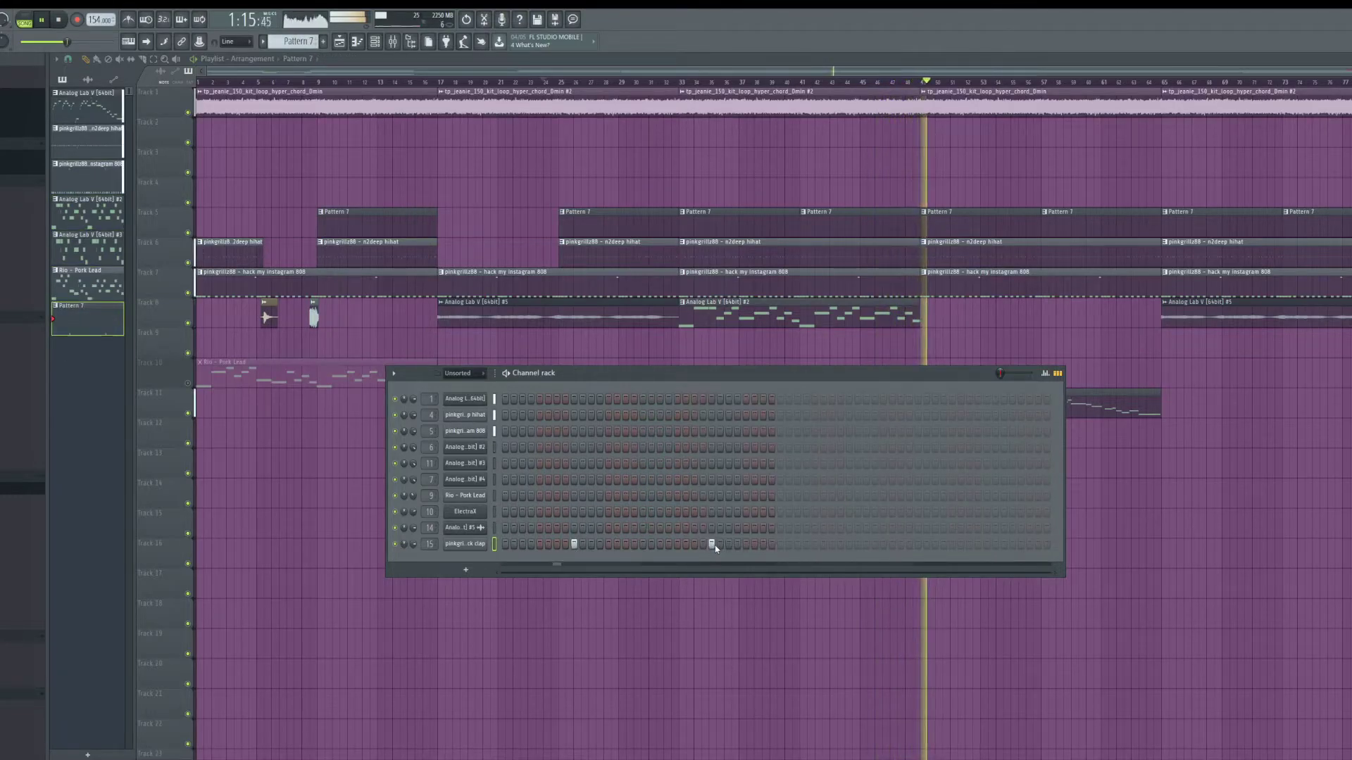
pyautogui.moveTo(828, 372); pyautogui.dragTo(826, 469)
# Step: Play the arrangement from bar 48 and shorten the Pattern 7 clip starting at bar 41 to end at bar 45
pyautogui.click(908, 82)
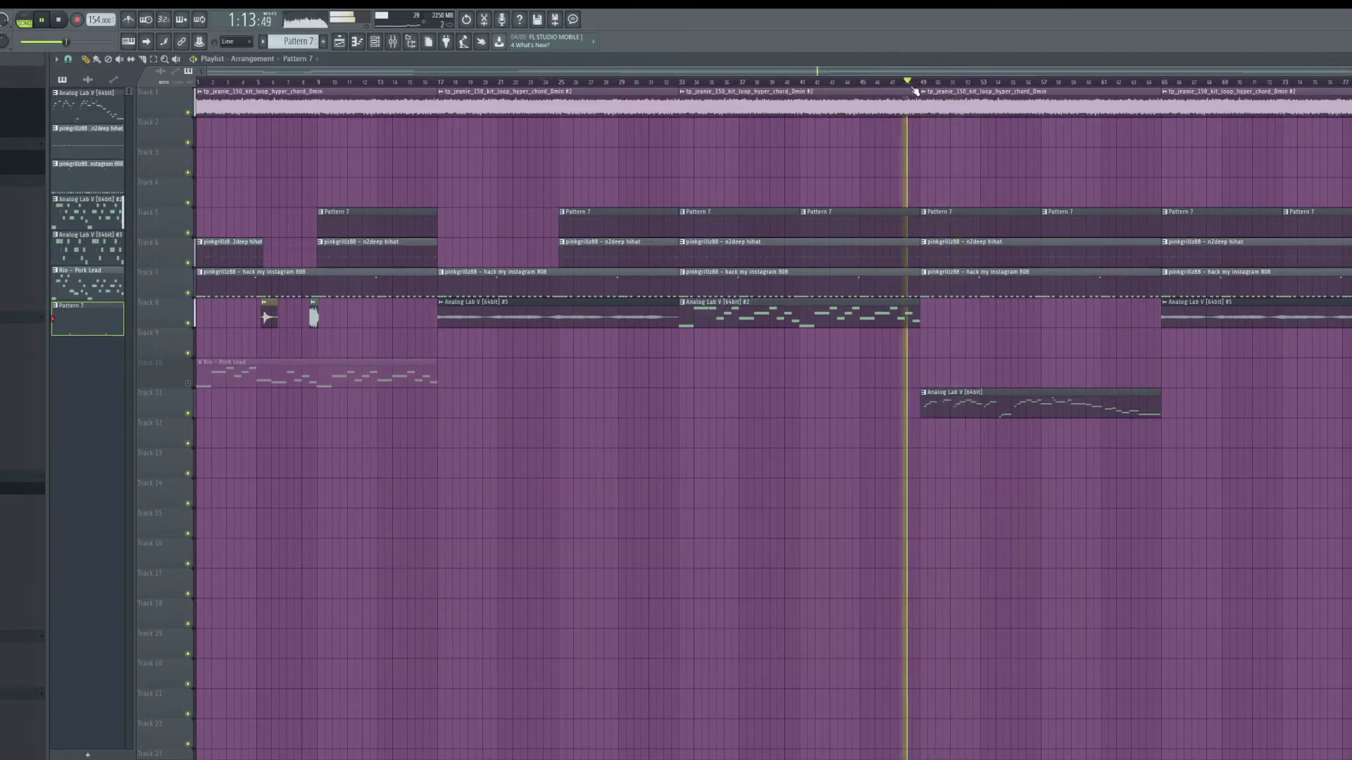
pyautogui.scroll(5, 964, 382)
pyautogui.scroll(-6, 944, 361)
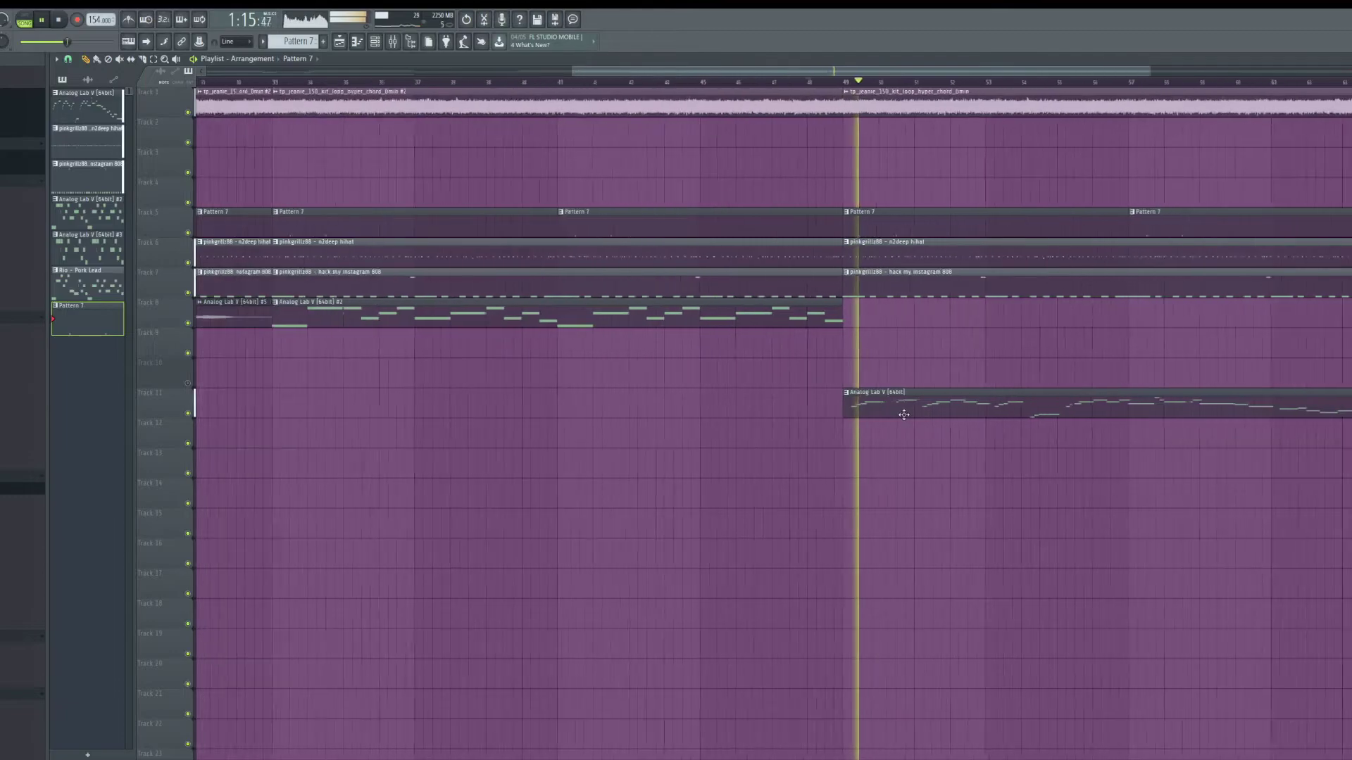
pyautogui.scroll(6, 309, 128)
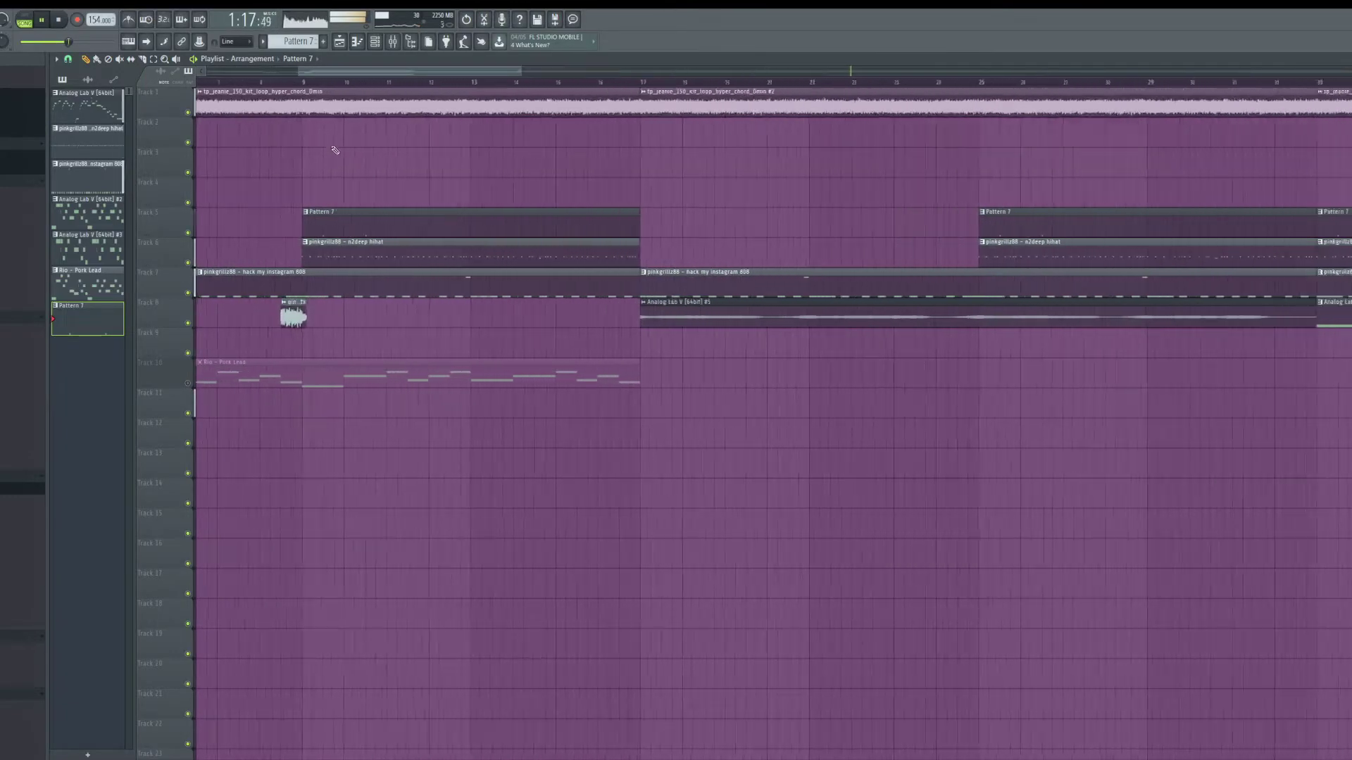
pyautogui.scroll(-6, 890, 366)
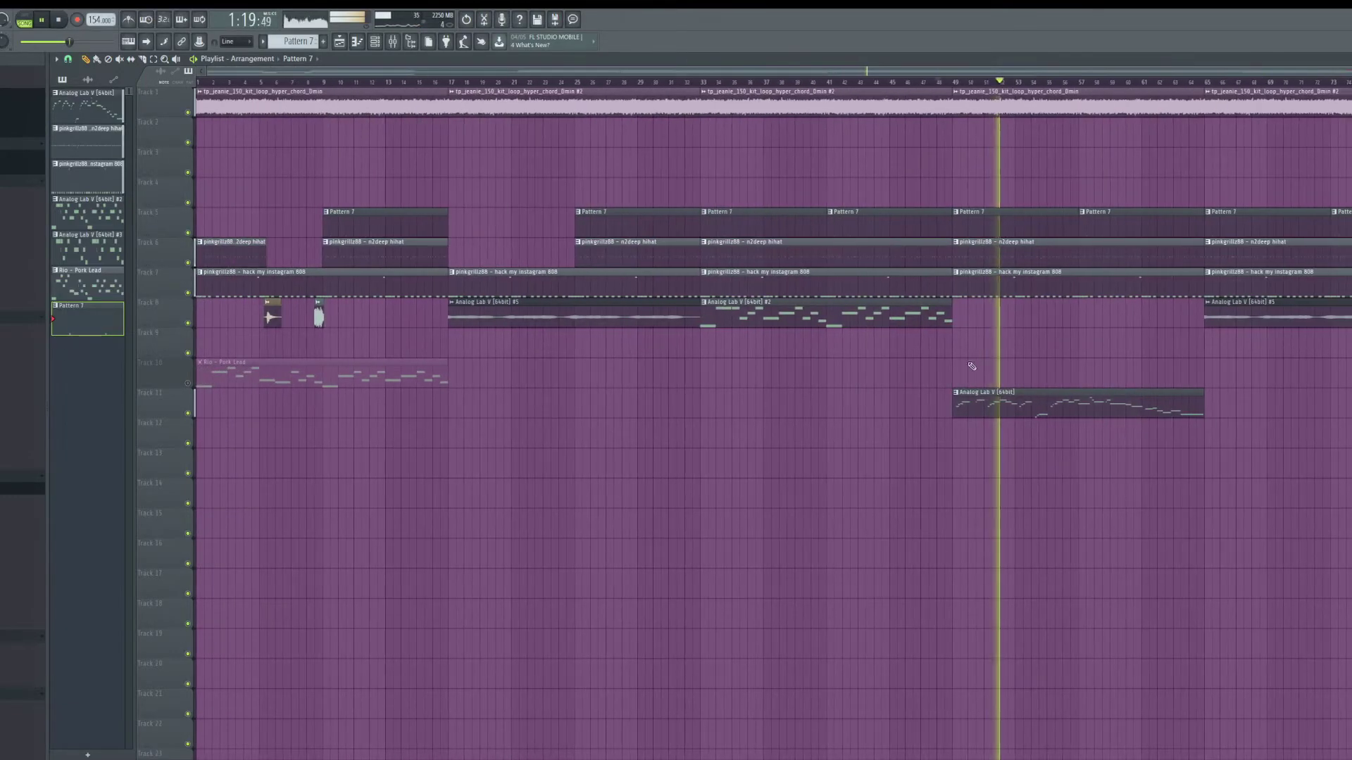
pyautogui.scroll(3, 969, 358)
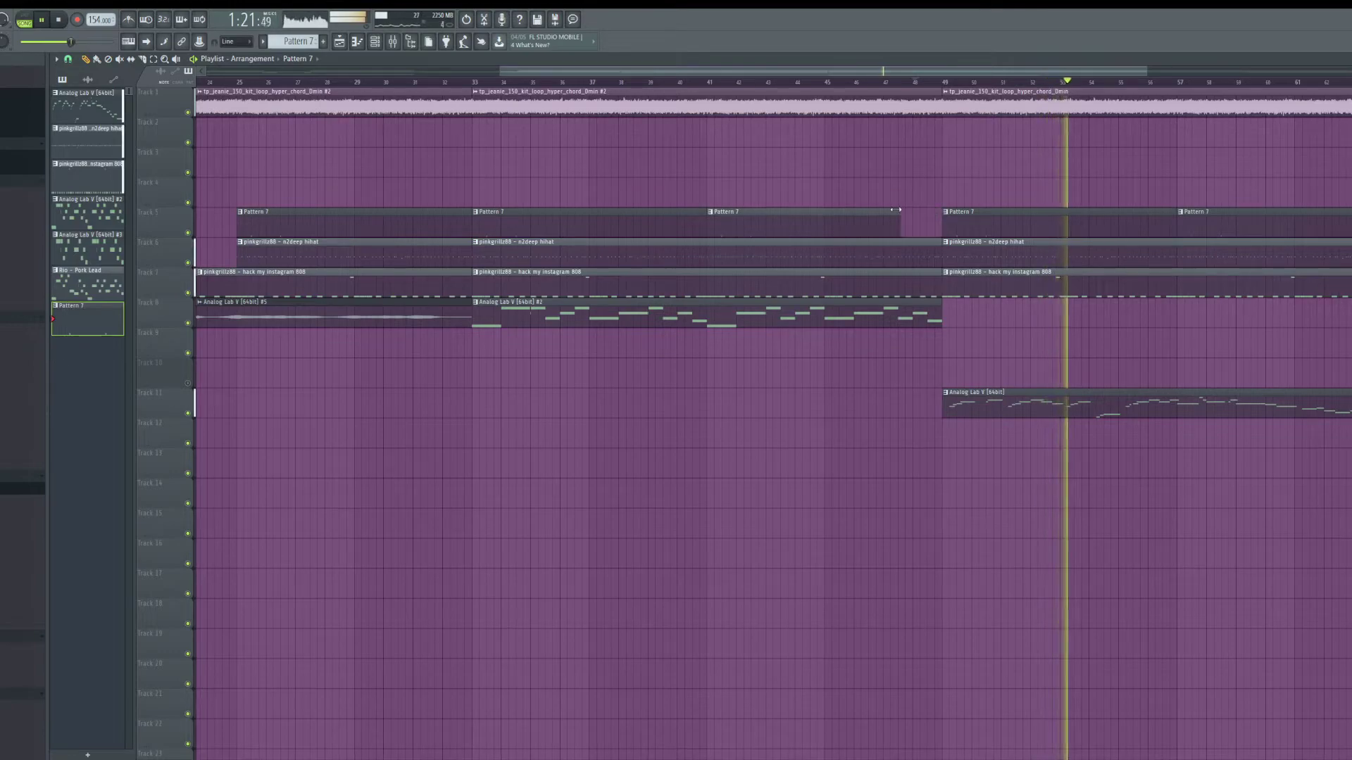
pyautogui.moveTo(895, 210); pyautogui.dragTo(810, 212)
pyautogui.scroll(4, 820, 215)
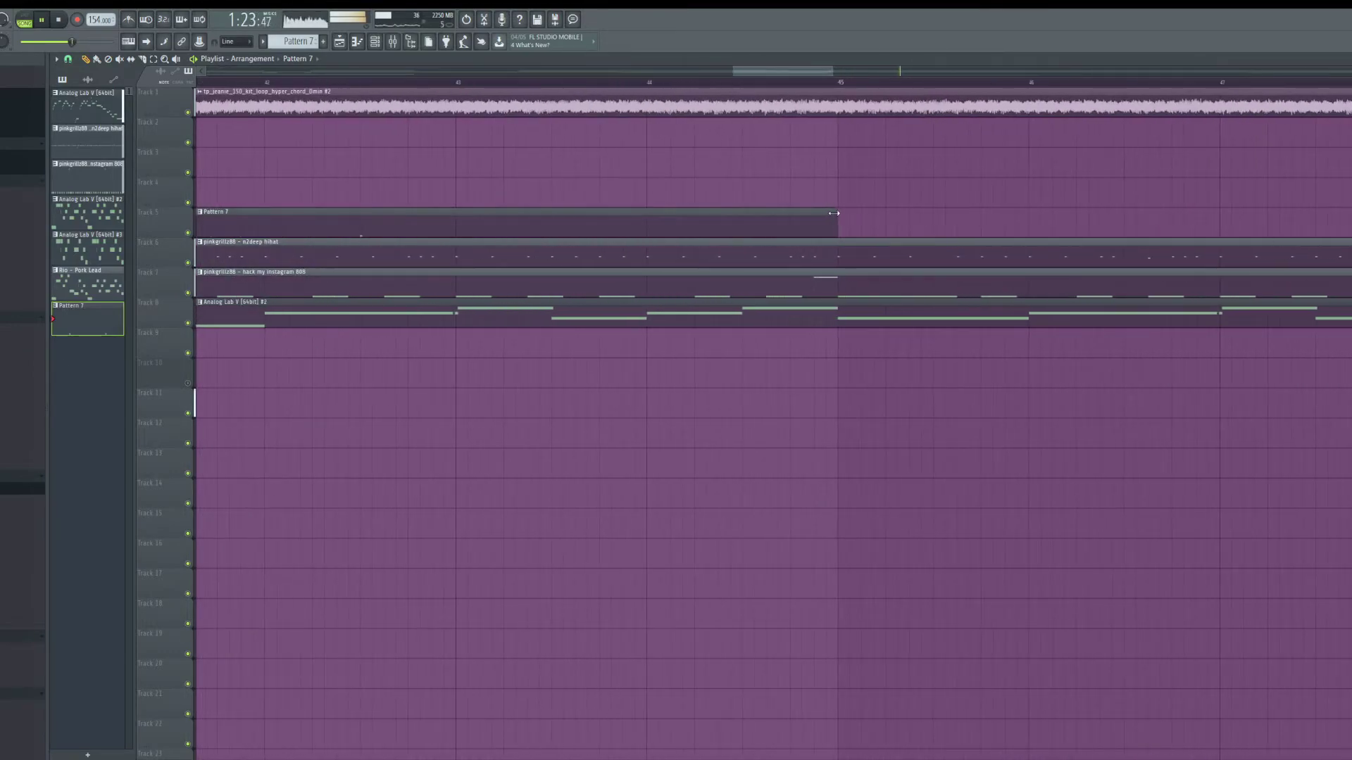
pyautogui.scroll(-6, 831, 502)
# Step: Add outta luck clap hits on steps 41 and 57 of Pattern 7 and show the clap in the piano roll
pyautogui.click(376, 40)
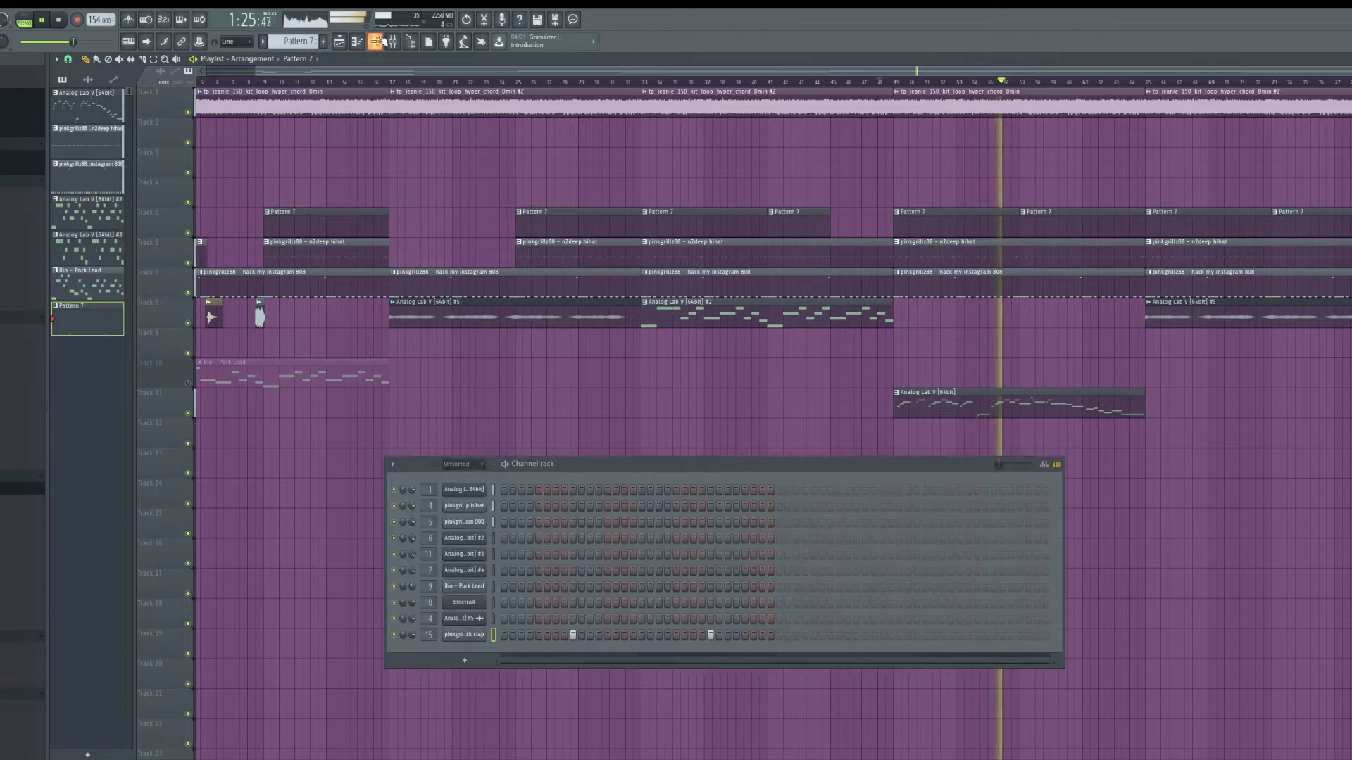
pyautogui.click(986, 634)
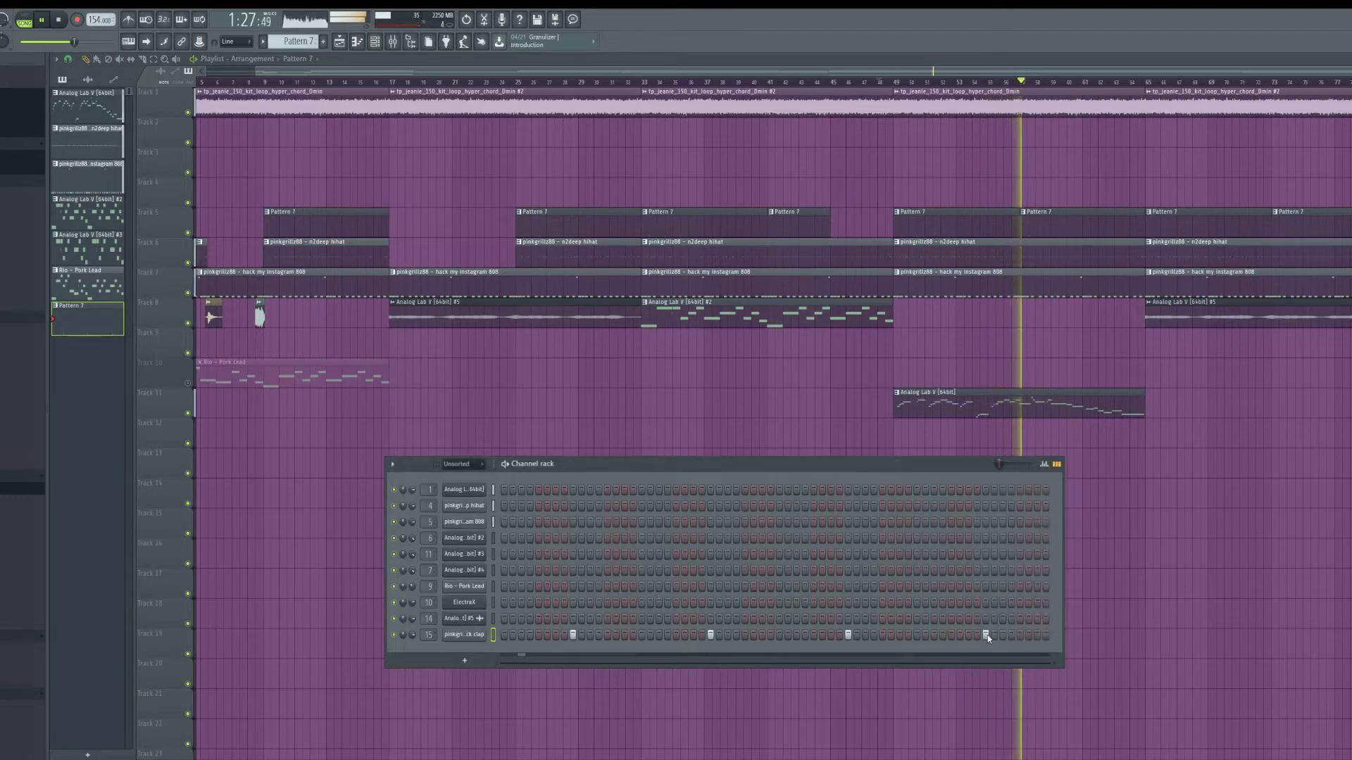
pyautogui.rightClick(470, 638)
pyautogui.click(508, 629)
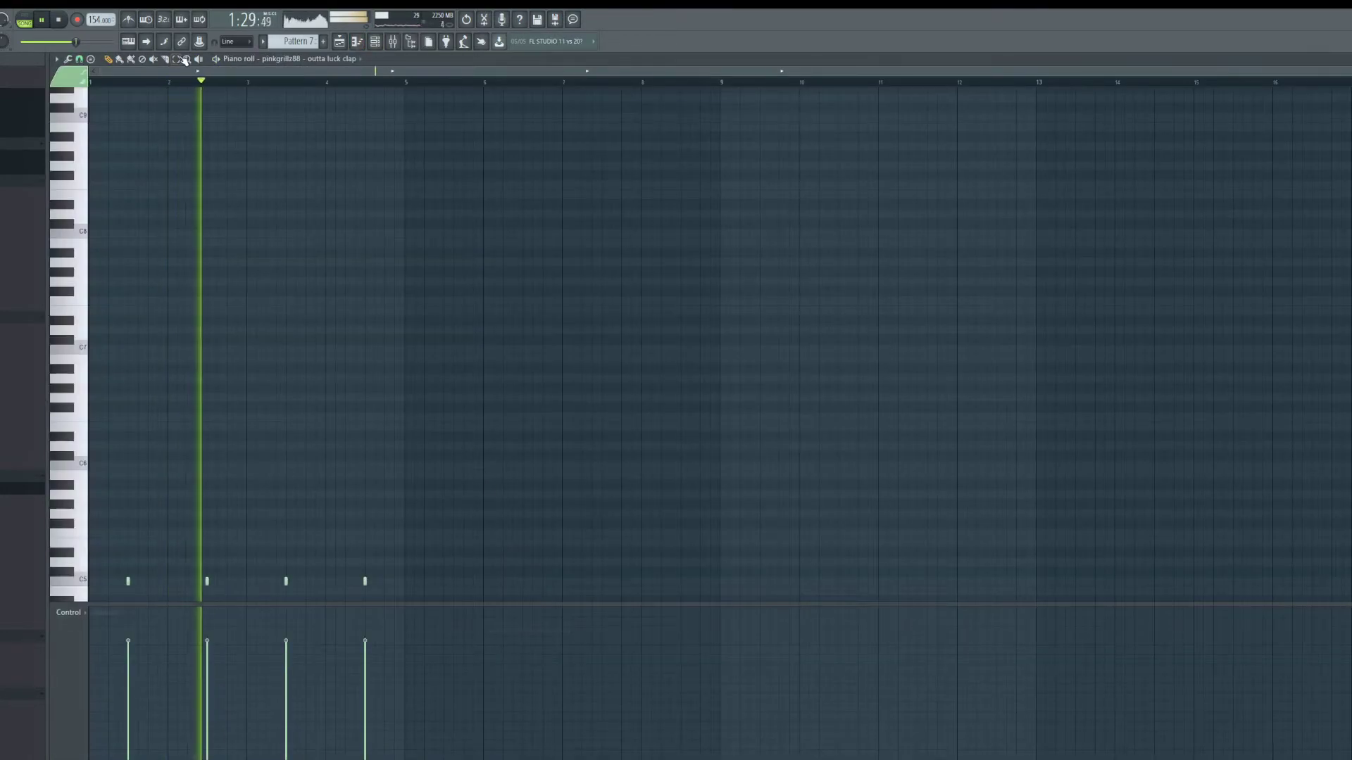
# Step: Adjust the piano roll snap and copy the four clap notes into bars 5 to 8
pyautogui.click(78, 59)
pyautogui.click(95, 171)
pyautogui.click(79, 60)
pyautogui.click(92, 161)
pyautogui.keyDown('shift'); pyautogui.moveTo(187, 505); pyautogui.dragTo(979, 508); pyautogui.keyUp('shift')
pyautogui.scroll(-2, 913, 564)
pyautogui.keyDown('ctrl'); pyautogui.click(1202, 540); pyautogui.keyUp('ctrl')
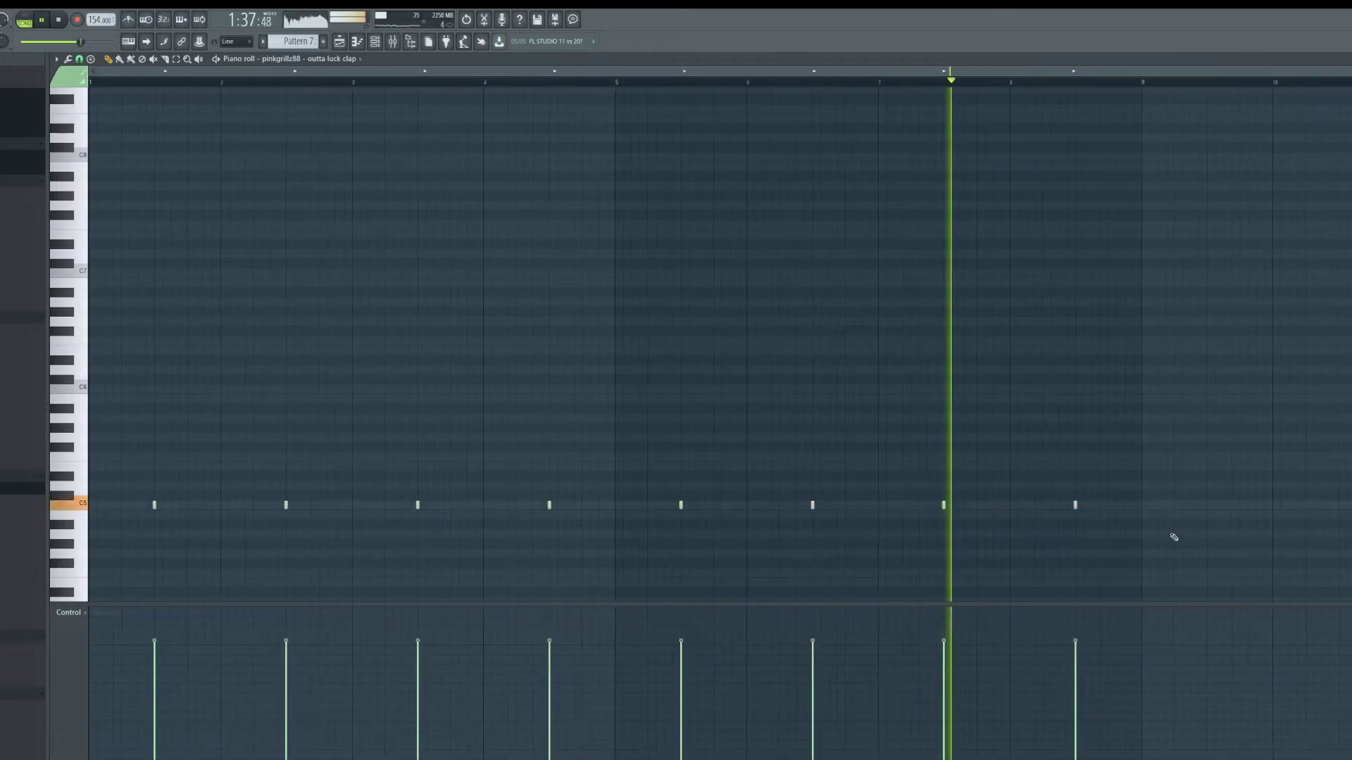
# Step: Add an extra C5 clap note near the end of bar 8
pyautogui.scroll(3, 1119, 528)
pyautogui.click(1124, 507)
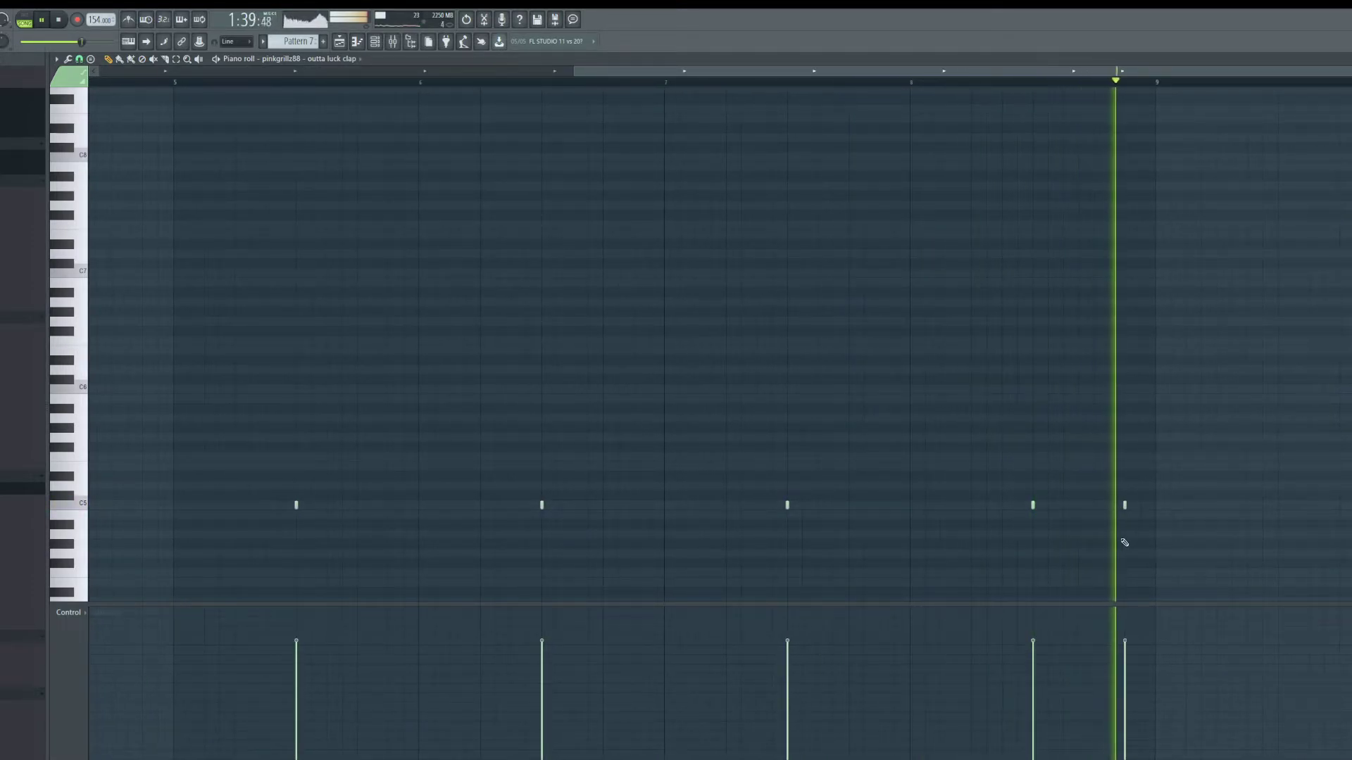
pyautogui.scroll(-2, 1073, 572)
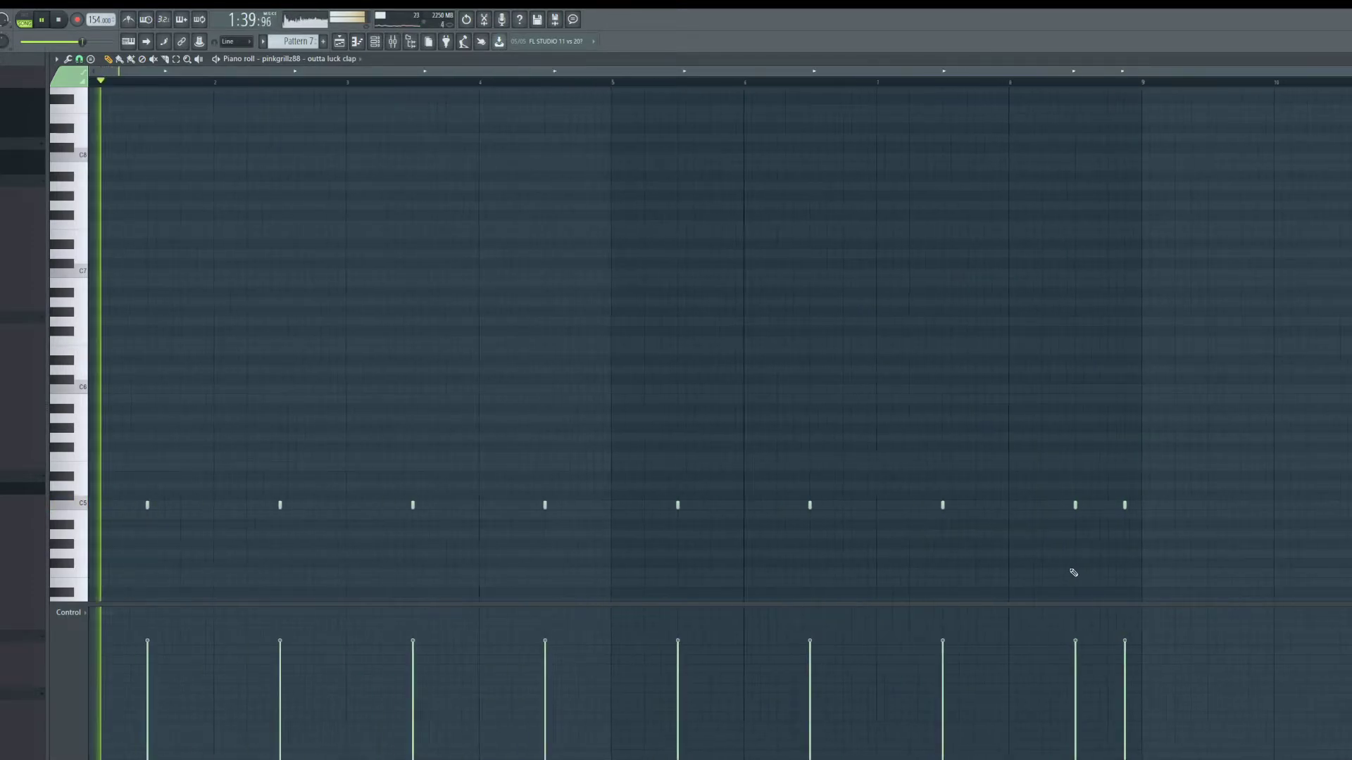
# Step: Return from the piano roll to the playlist and close the channel rack
pyautogui.click(376, 43)
pyautogui.click(340, 43)
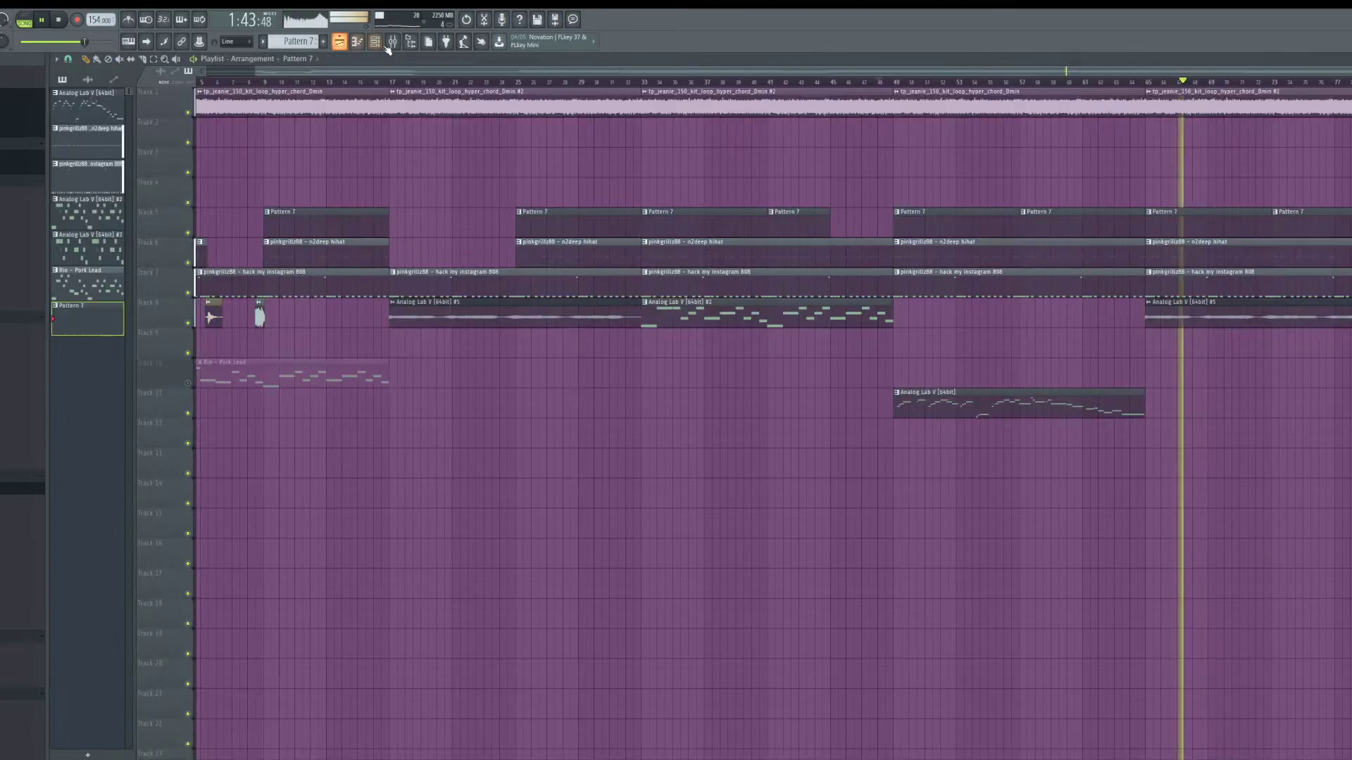
pyautogui.click(393, 42)
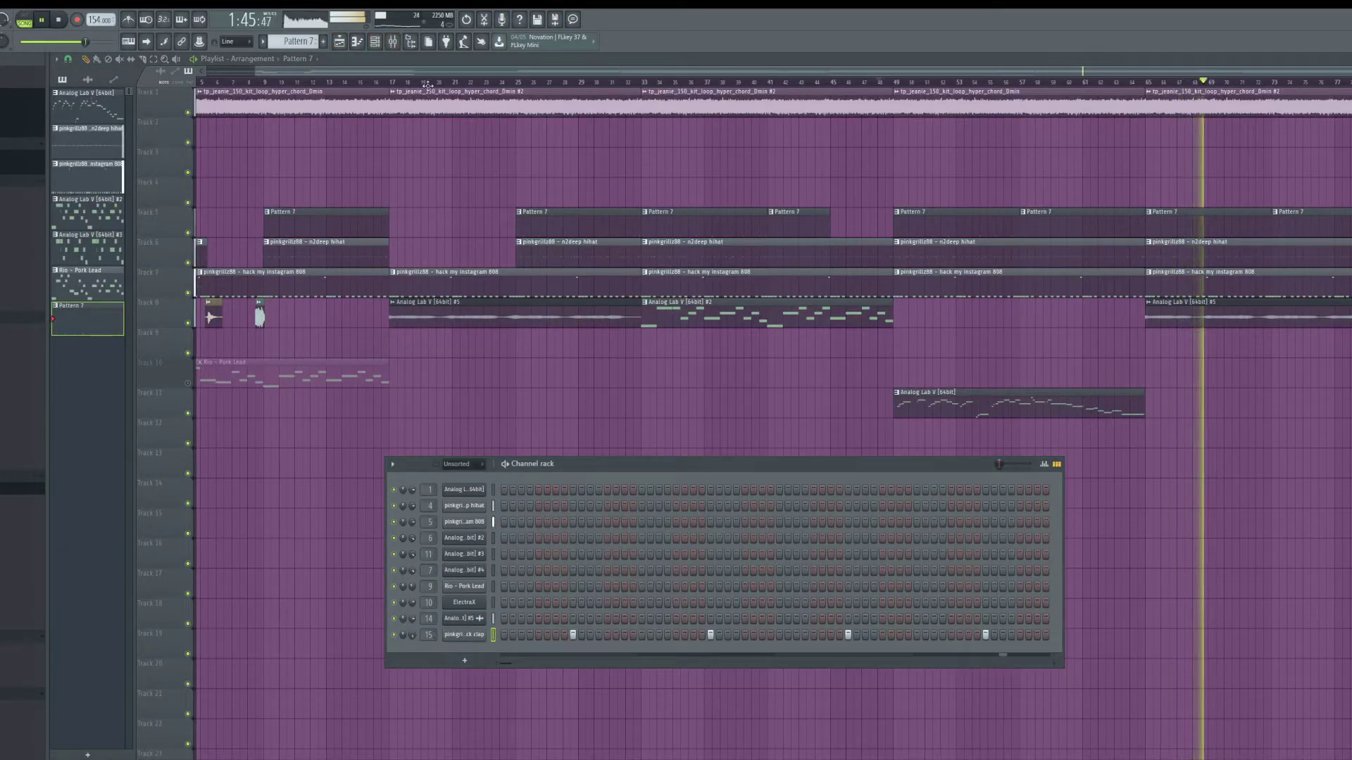
pyautogui.click(399, 43)
pyautogui.rightClick(1213, 611)
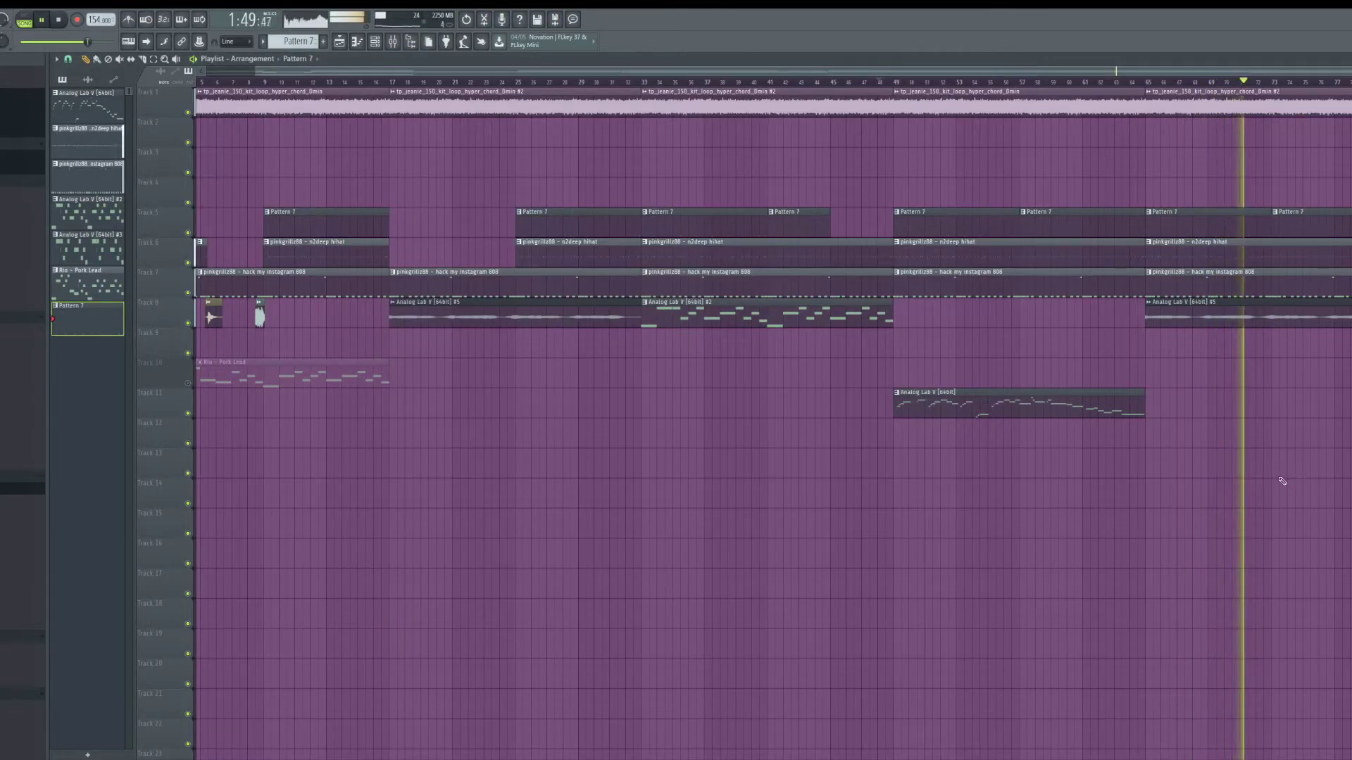
# Step: Place a Pattern 7 clip at bar 1 on Track 5 and shorten it to end at bar 5
pyautogui.scroll(-2, 1286, 479)
pyautogui.click(198, 82)
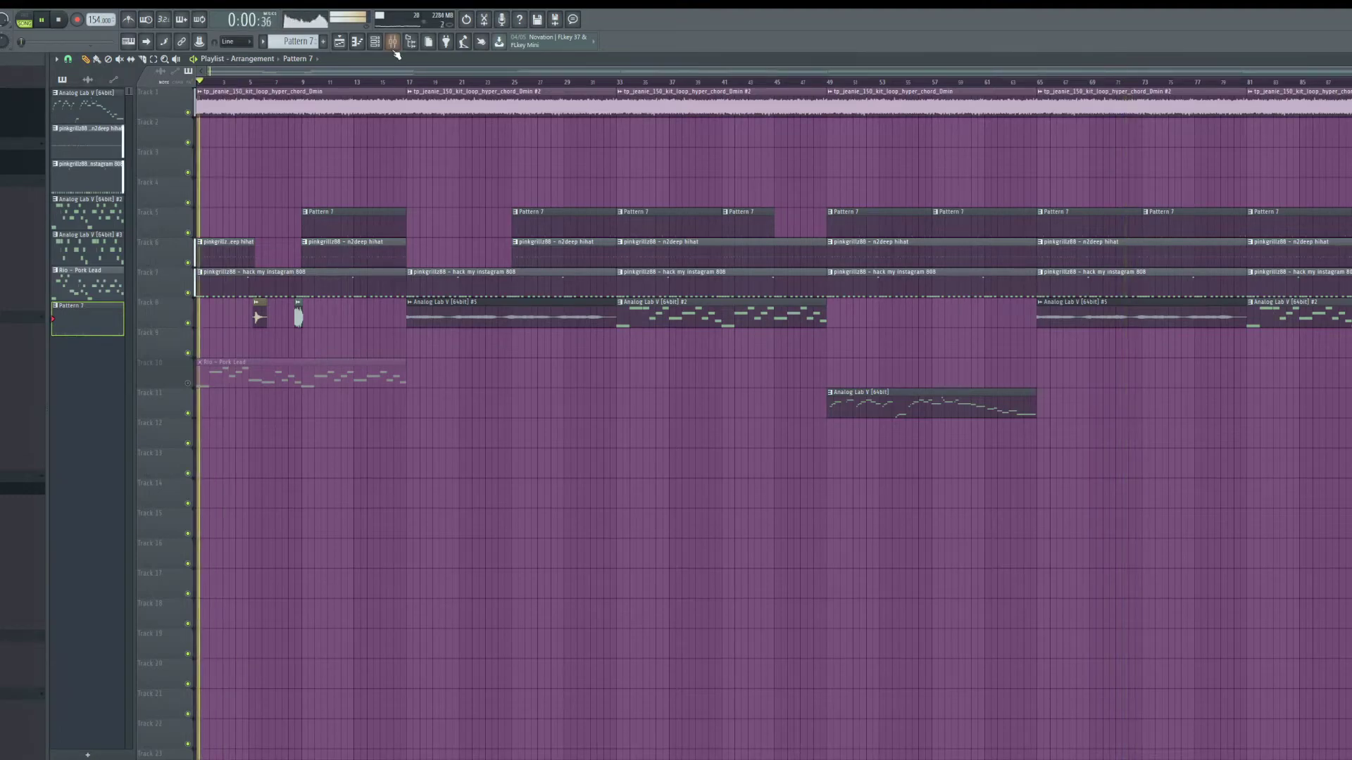
pyautogui.click(376, 43)
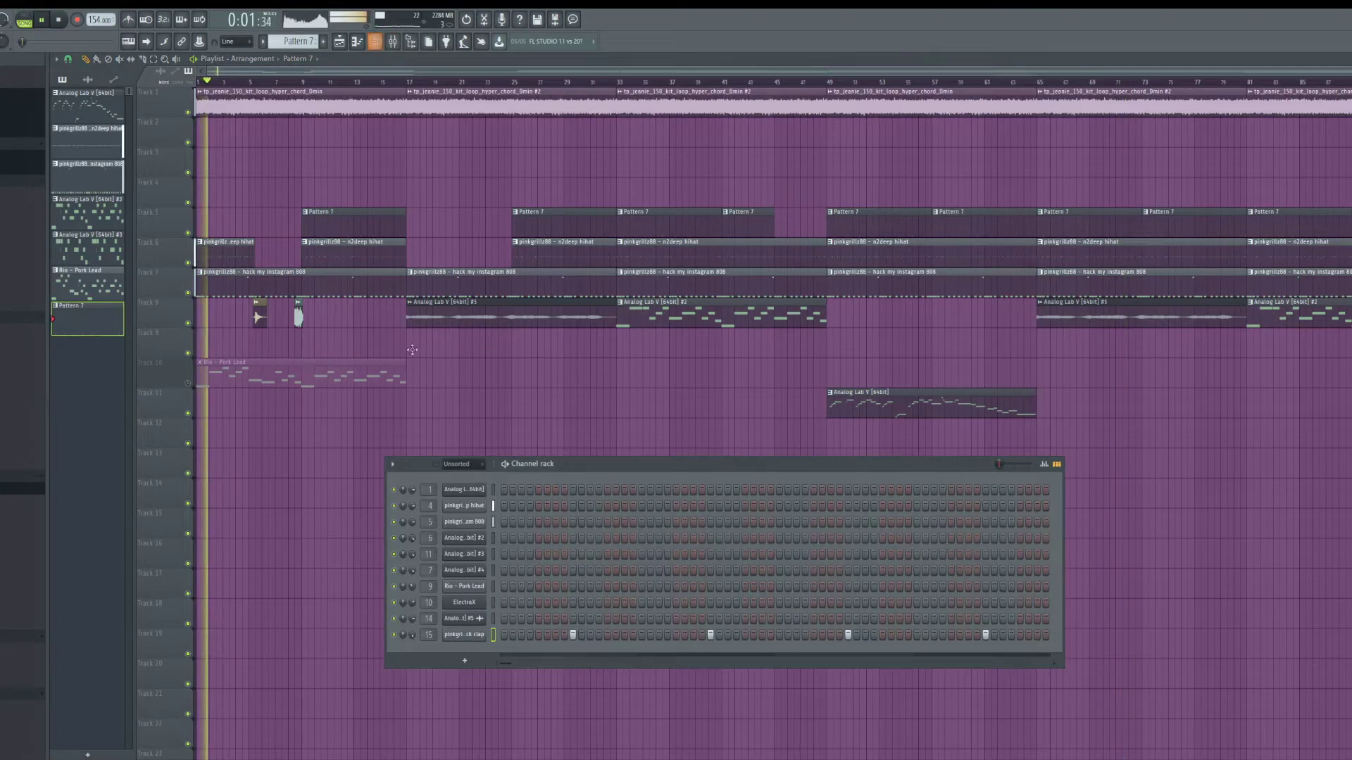
pyautogui.click(358, 219)
pyautogui.scroll(2, 239, 217)
pyautogui.click(204, 217)
pyautogui.press('space')
pyautogui.press('space')
pyautogui.moveTo(413, 215); pyautogui.dragTo(310, 219)
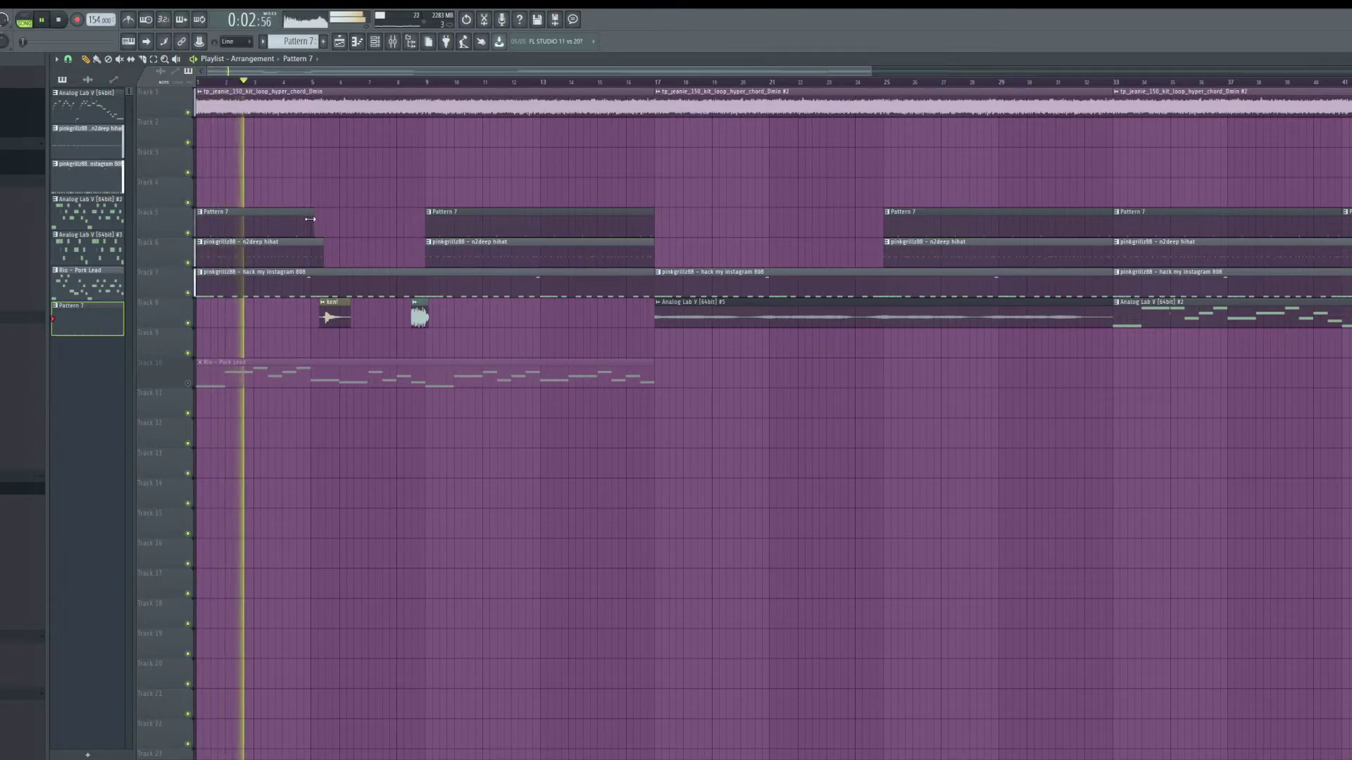
pyautogui.scroll(3, 313, 218)
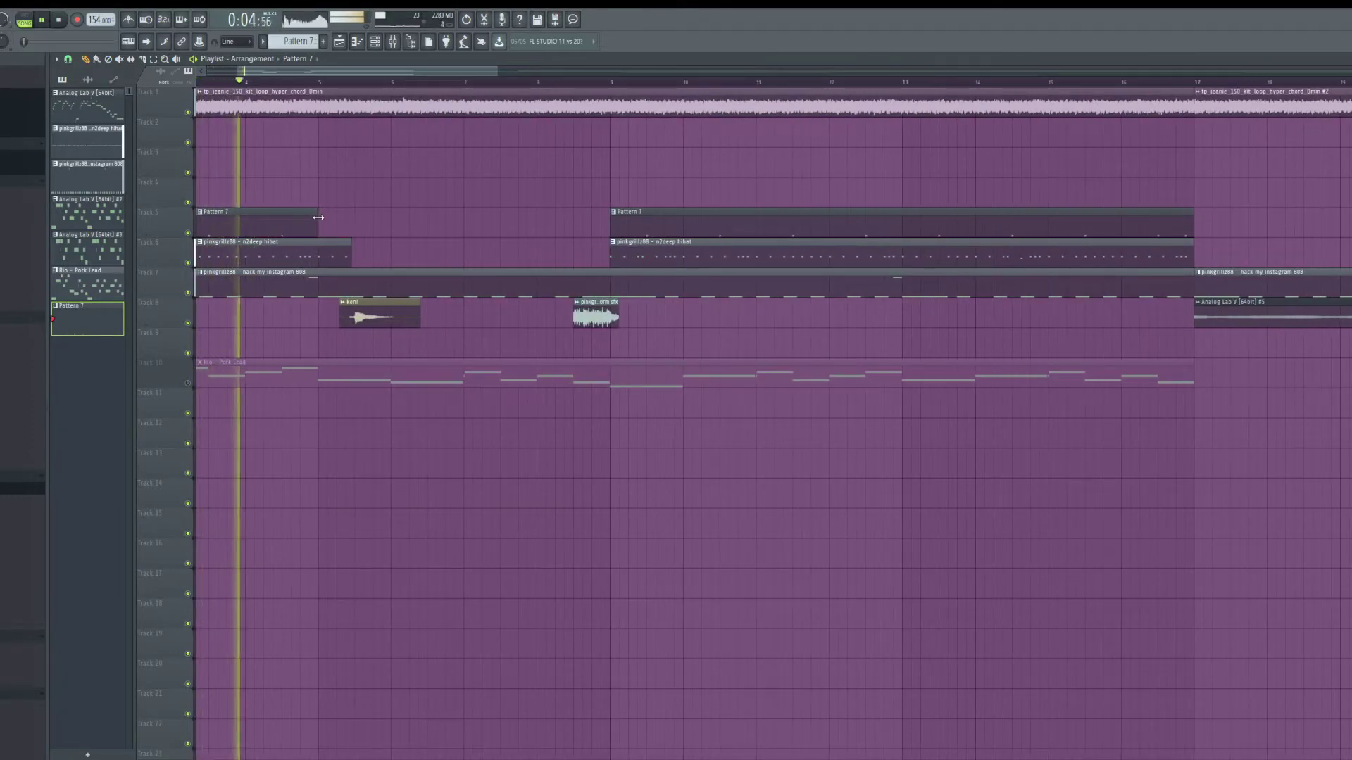
pyautogui.scroll(-5, 316, 217)
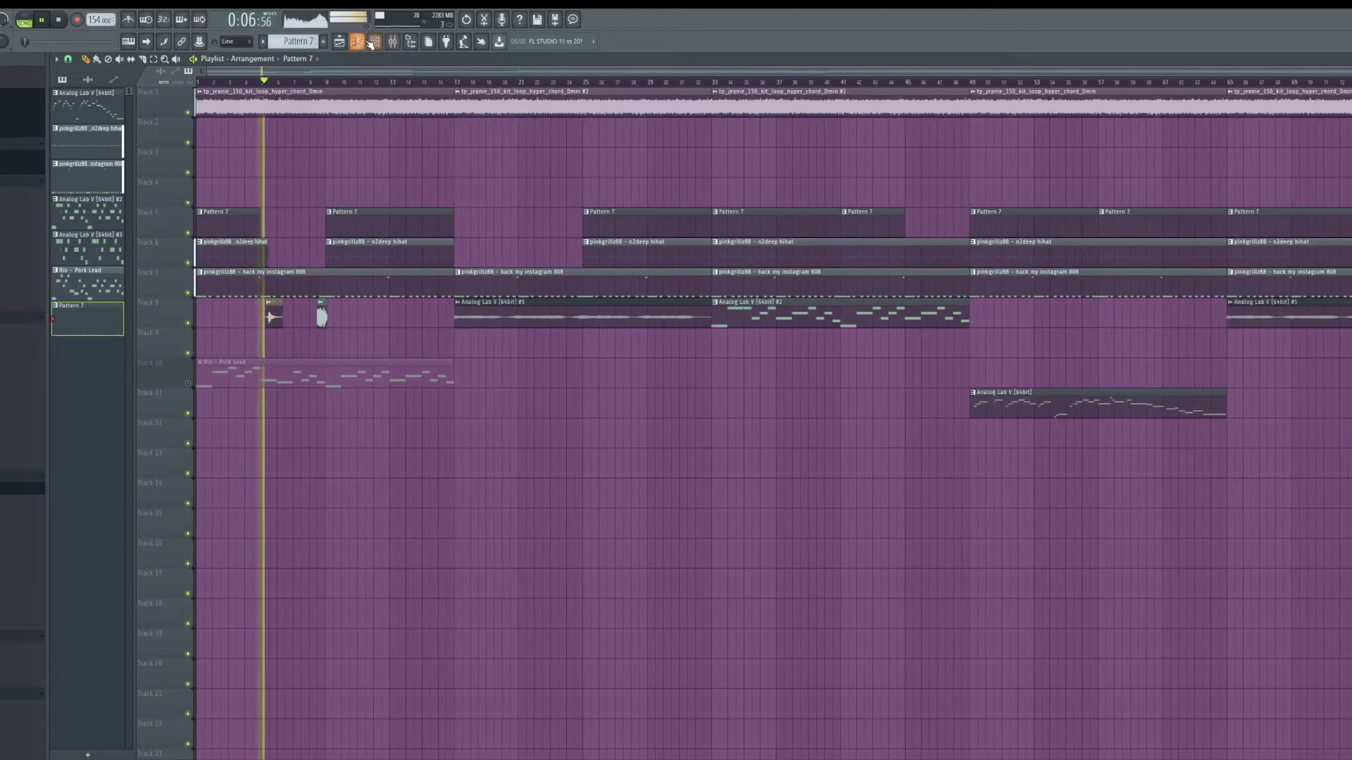
# Step: Add a hi-hat sample to Pattern 7 with hits on steps 13–15, 25, 27, 31, 45–47, 57, 59 and 63
pyautogui.click(375, 41)
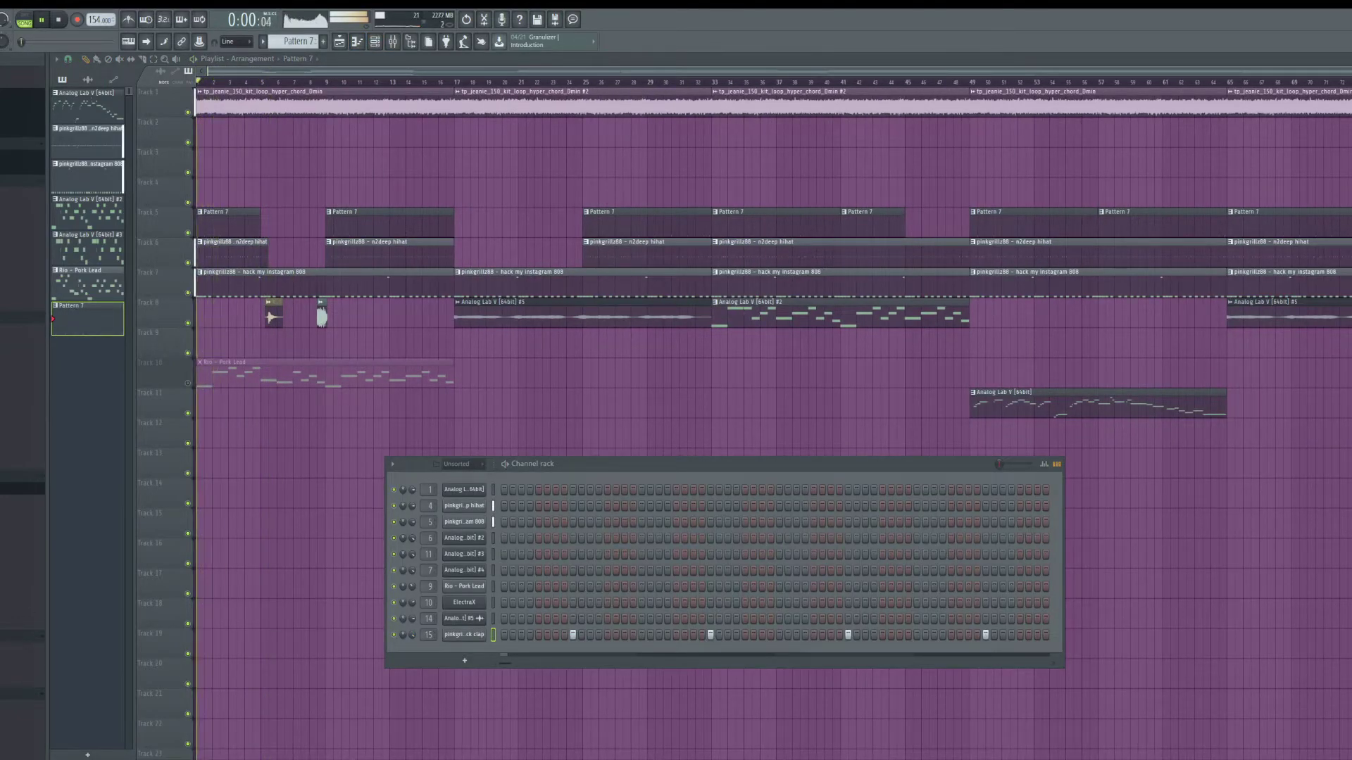
pyautogui.moveTo(495, 666); pyautogui.dragTo(466, 649)
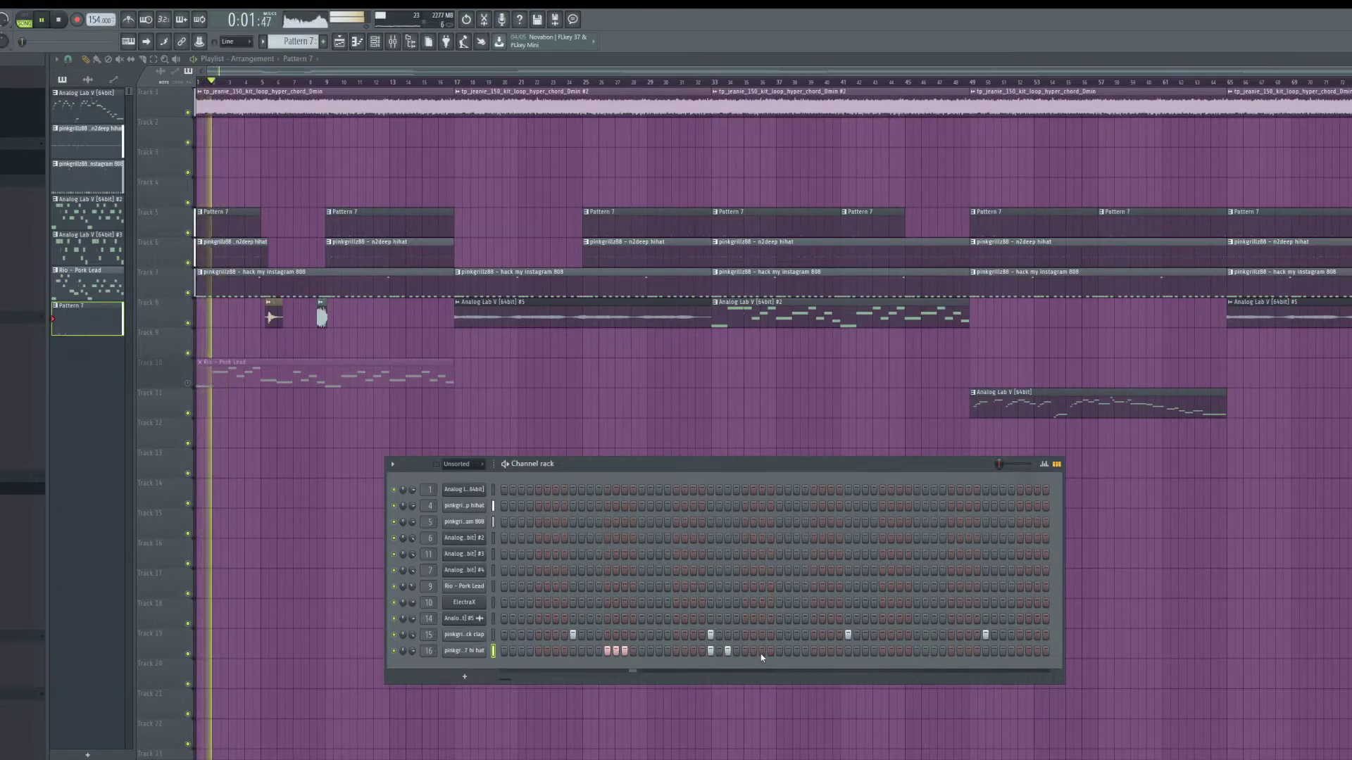
pyautogui.moveTo(813, 651); pyautogui.dragTo(822, 651)
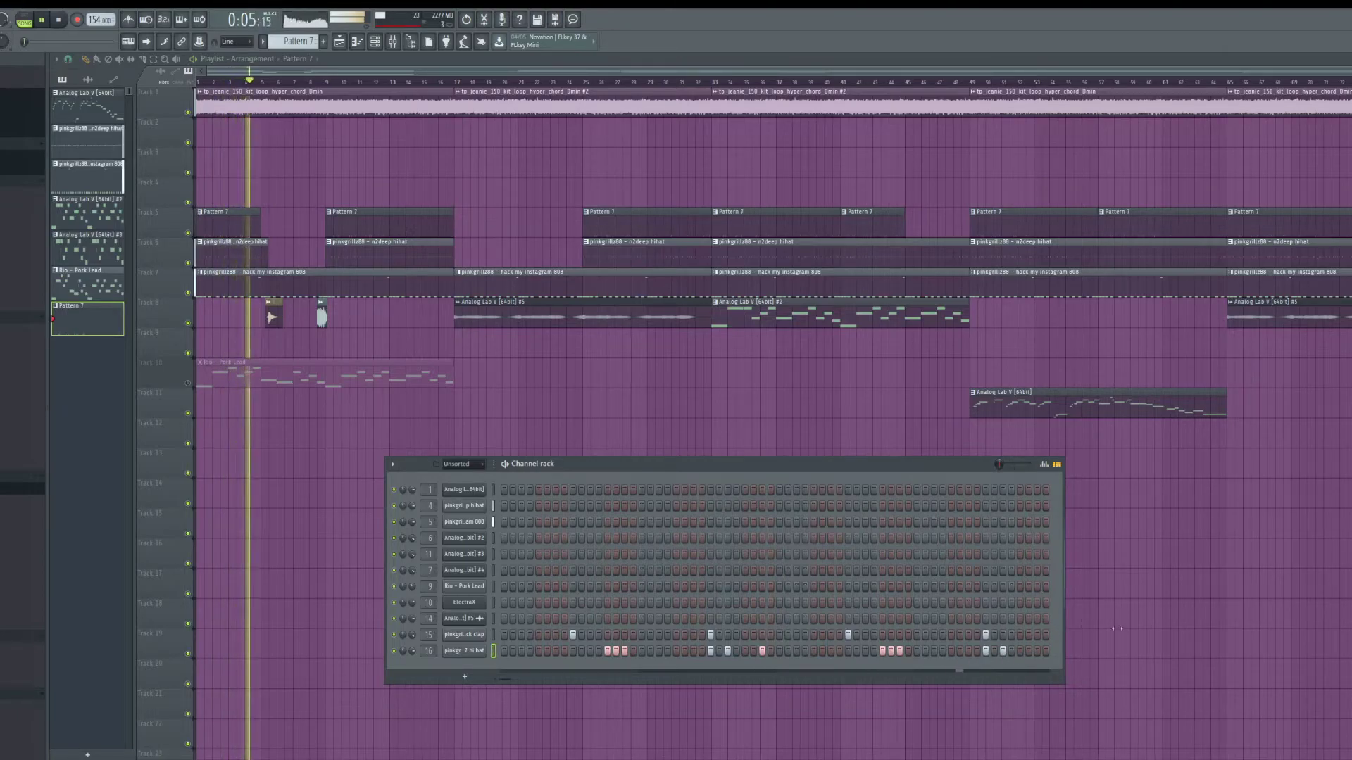
pyautogui.rightClick(472, 653)
pyautogui.click(432, 670)
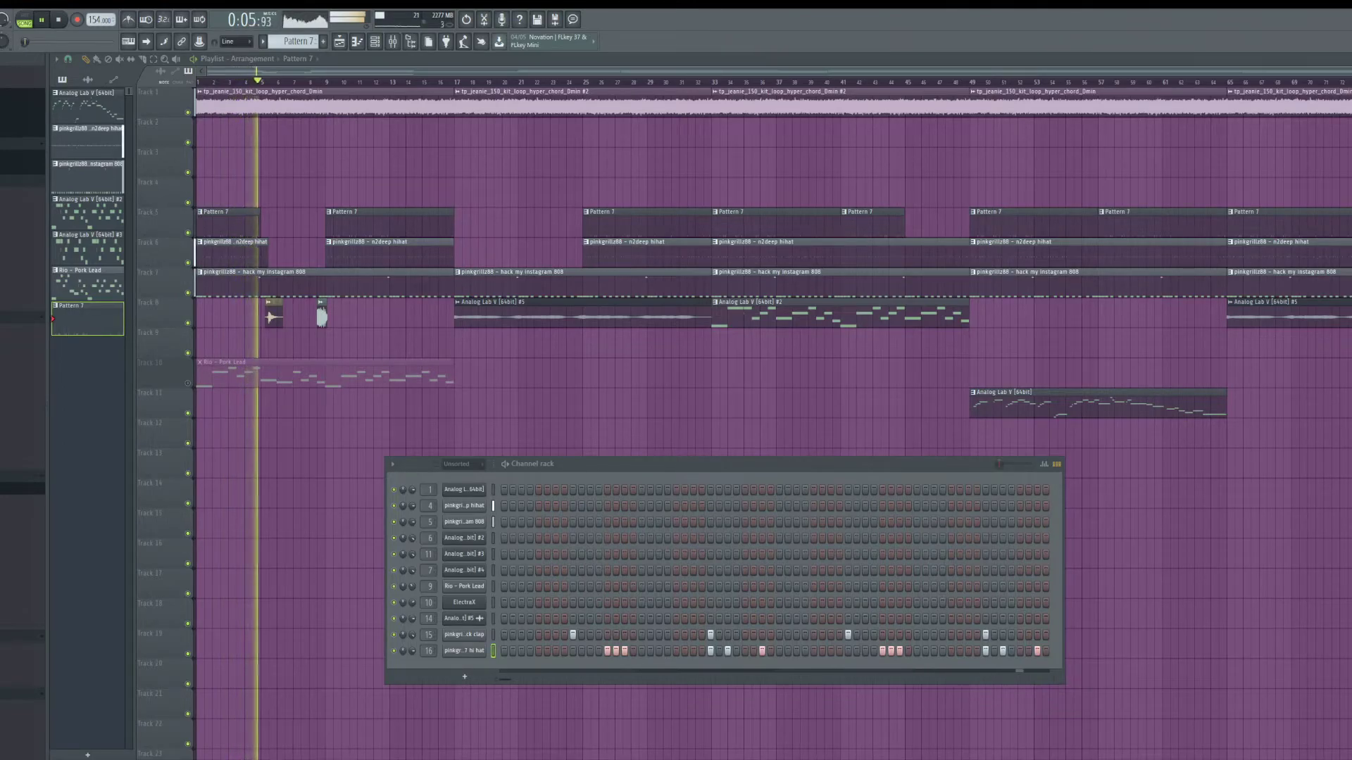
# Step: Add the balmain kick sample to Pattern 7 with hits on steps 1, 4, 7, 21, 27, 33, 35, 39, 53 and 59
pyautogui.moveTo(21, 694); pyautogui.dragTo(424, 656)
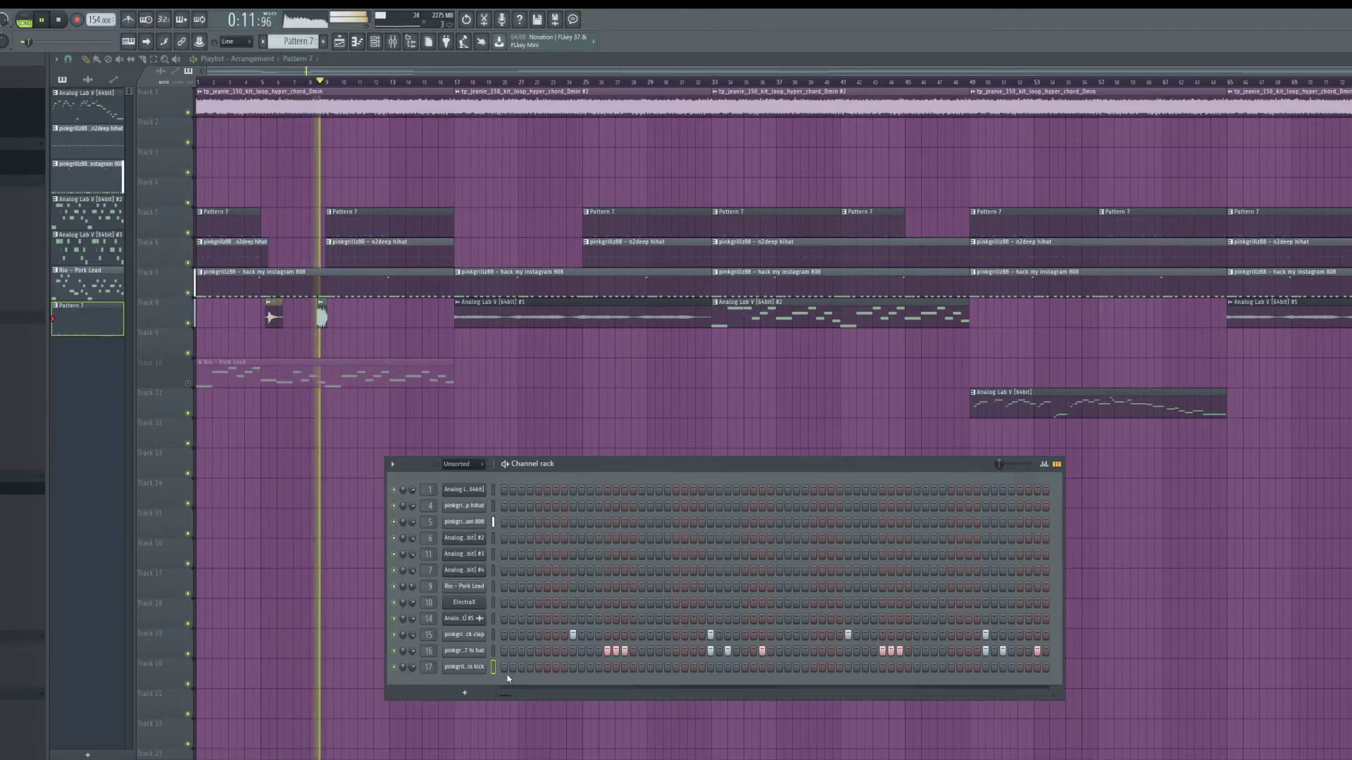
pyautogui.click(555, 667)
pyautogui.press('space')
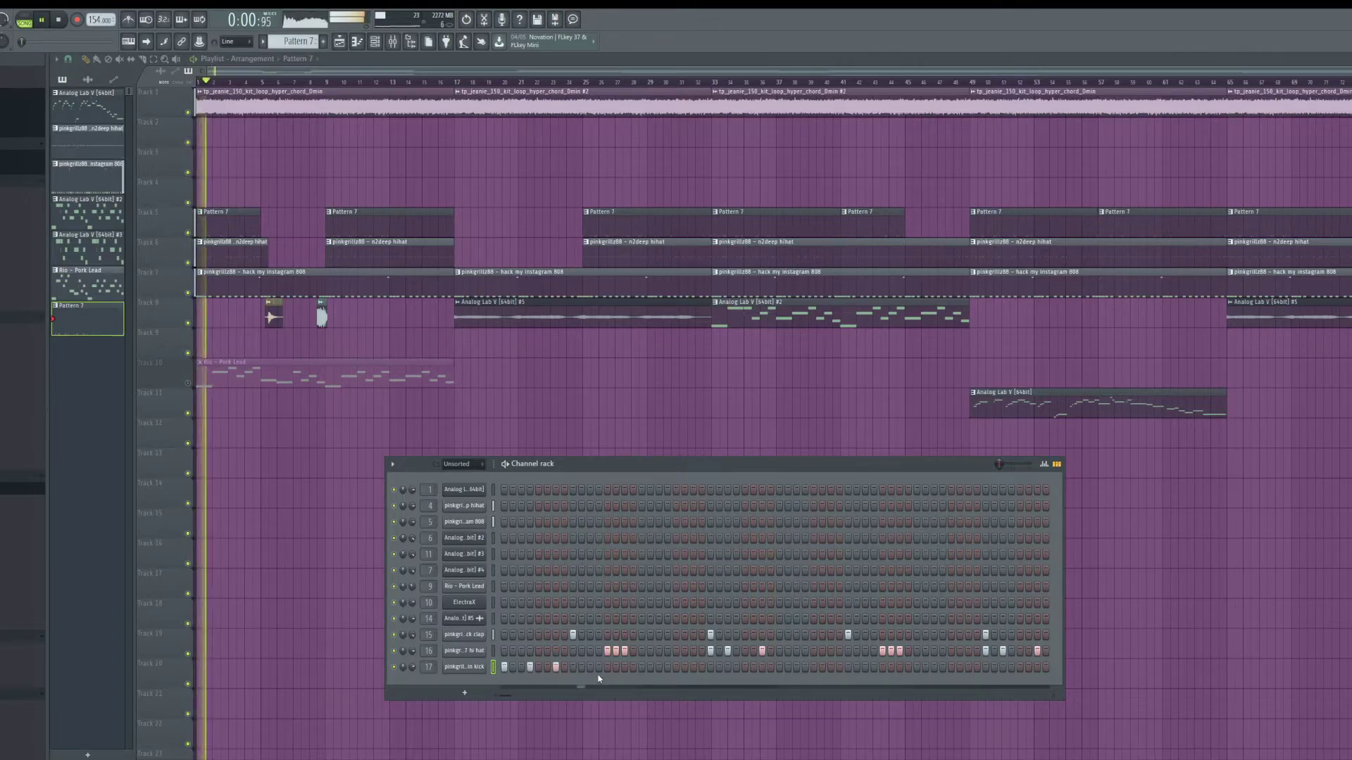
pyautogui.click(676, 666)
pyautogui.press('space')
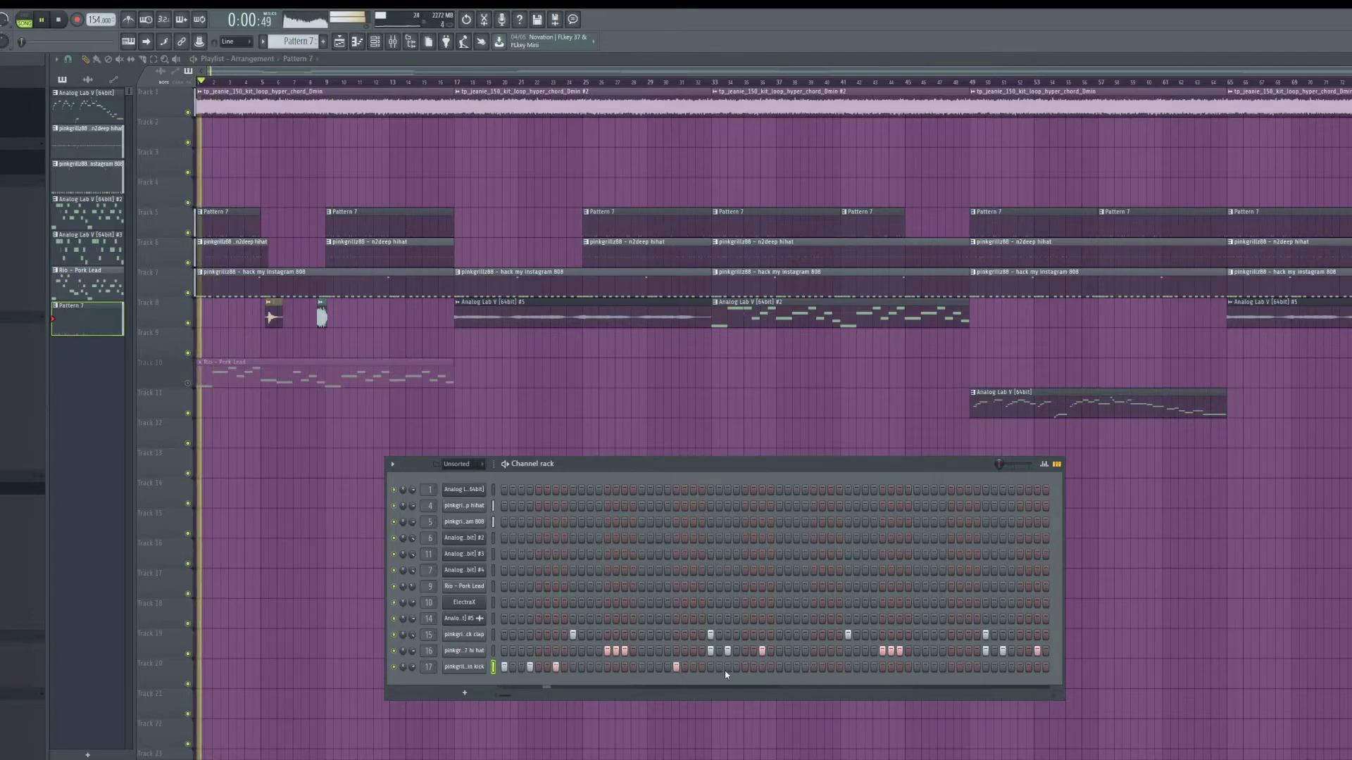
pyautogui.click(726, 668)
pyautogui.click(779, 668)
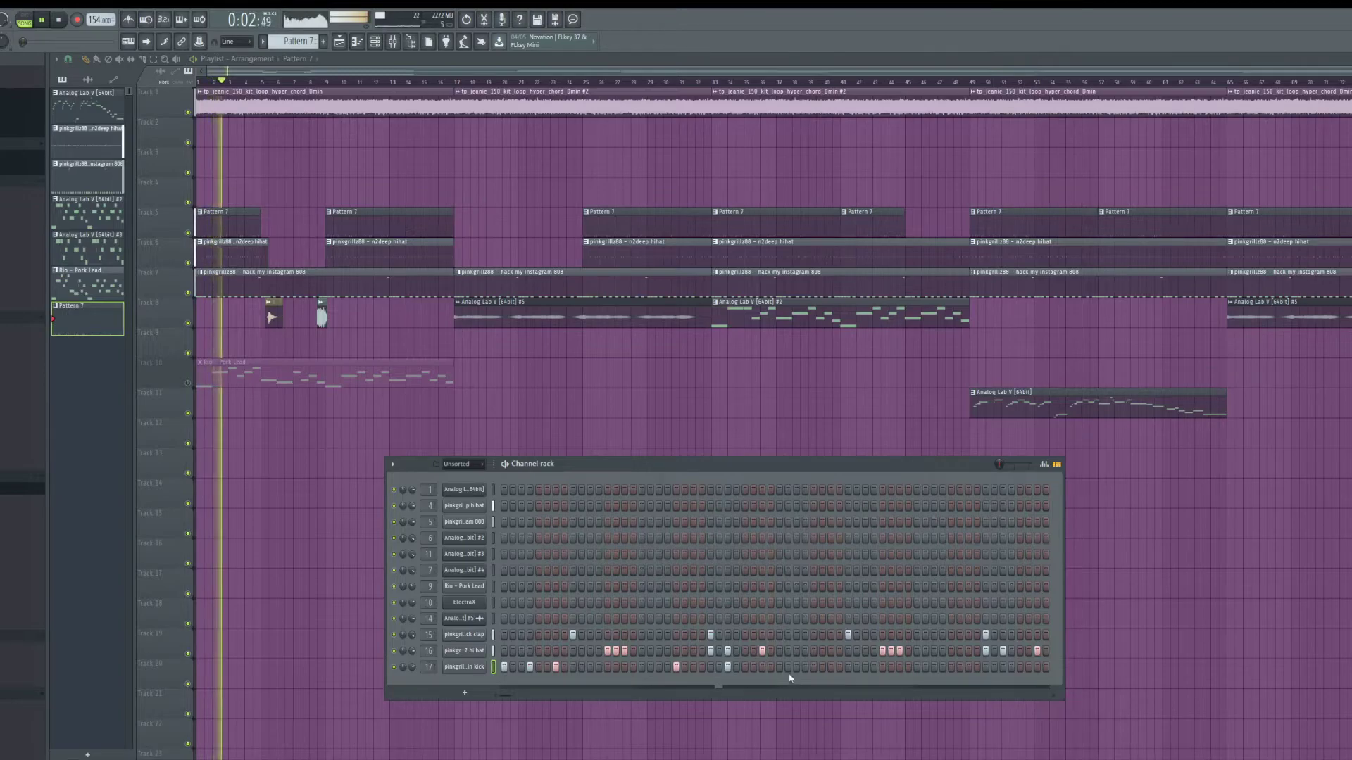
pyautogui.click(797, 668)
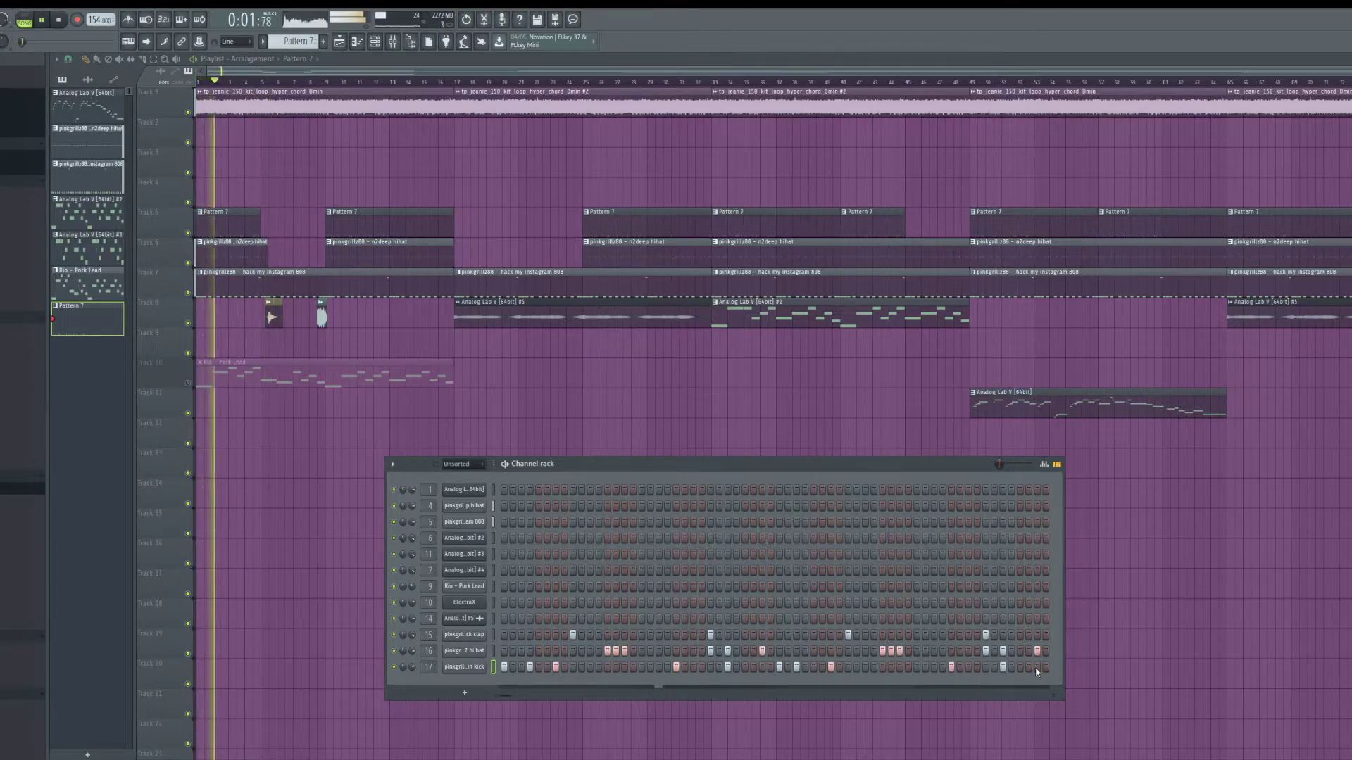
# Step: Show the balmain kick in the piano roll and add two C5 notes at the end of bar 4
pyautogui.rightClick(485, 669)
pyautogui.click(509, 633)
pyautogui.click(601, 506)
pyautogui.scroll(3, 607, 506)
pyautogui.click(607, 506)
pyautogui.scroll(-3, 606, 507)
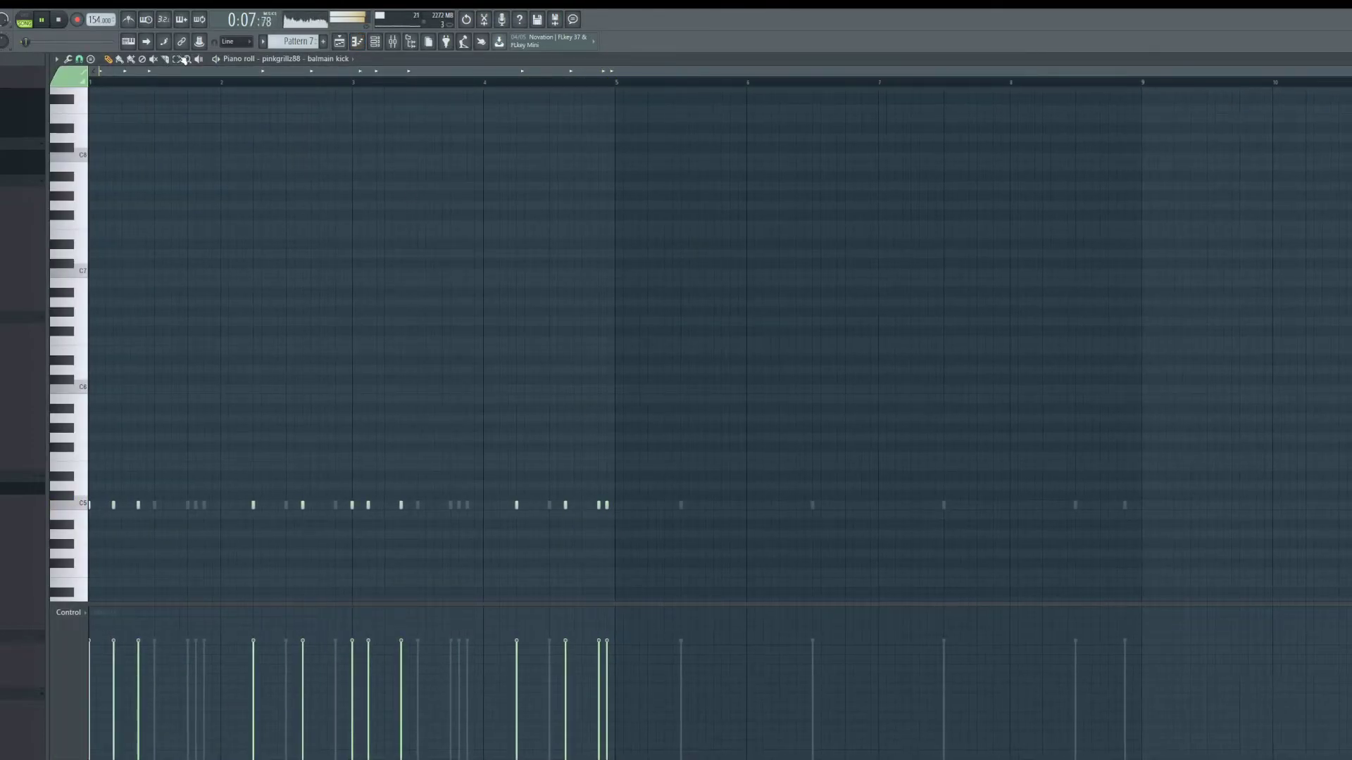
# Step: Duplicate the kick notes into bars 5 to 8, transpose all of them down two semitones and return to the playlist
pyautogui.moveTo(795, 368); pyautogui.dragTo(89, 578)
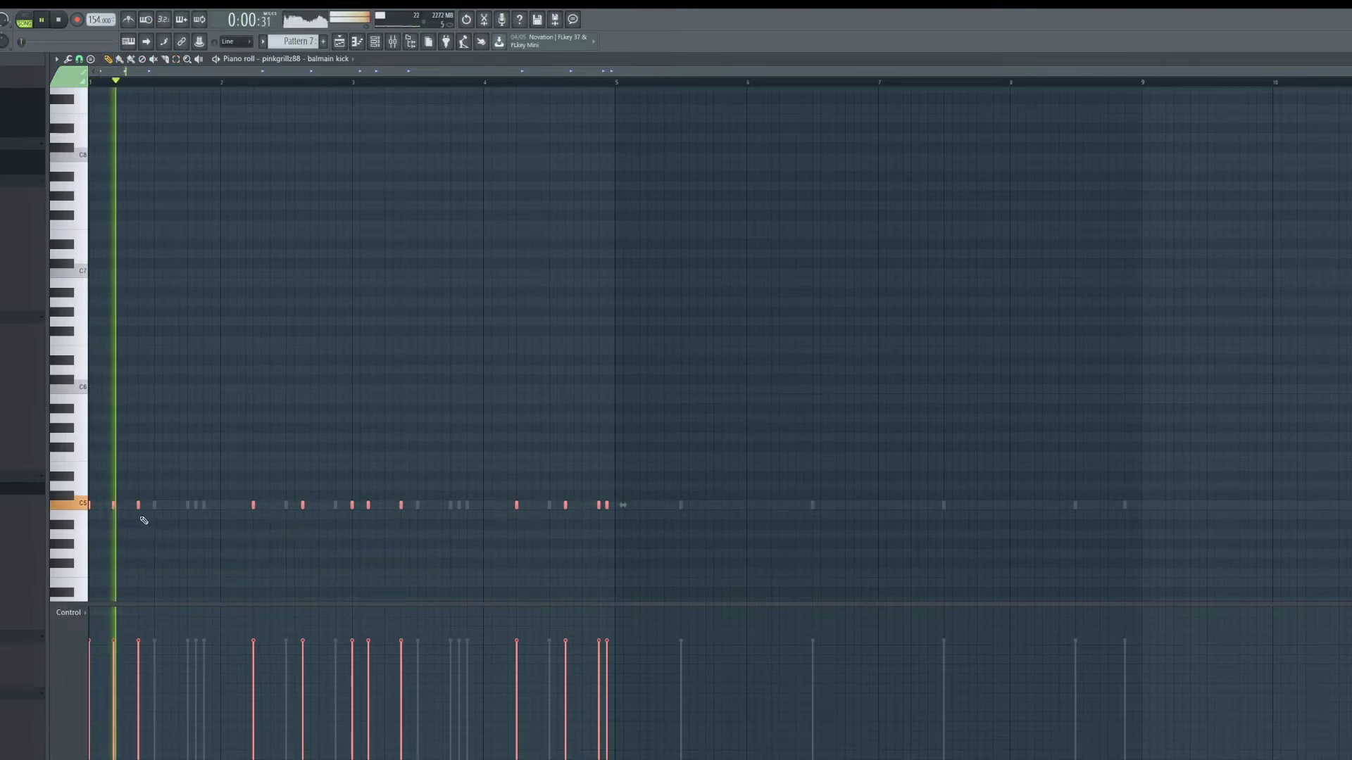
pyautogui.hotkey('ctrl', 'b')
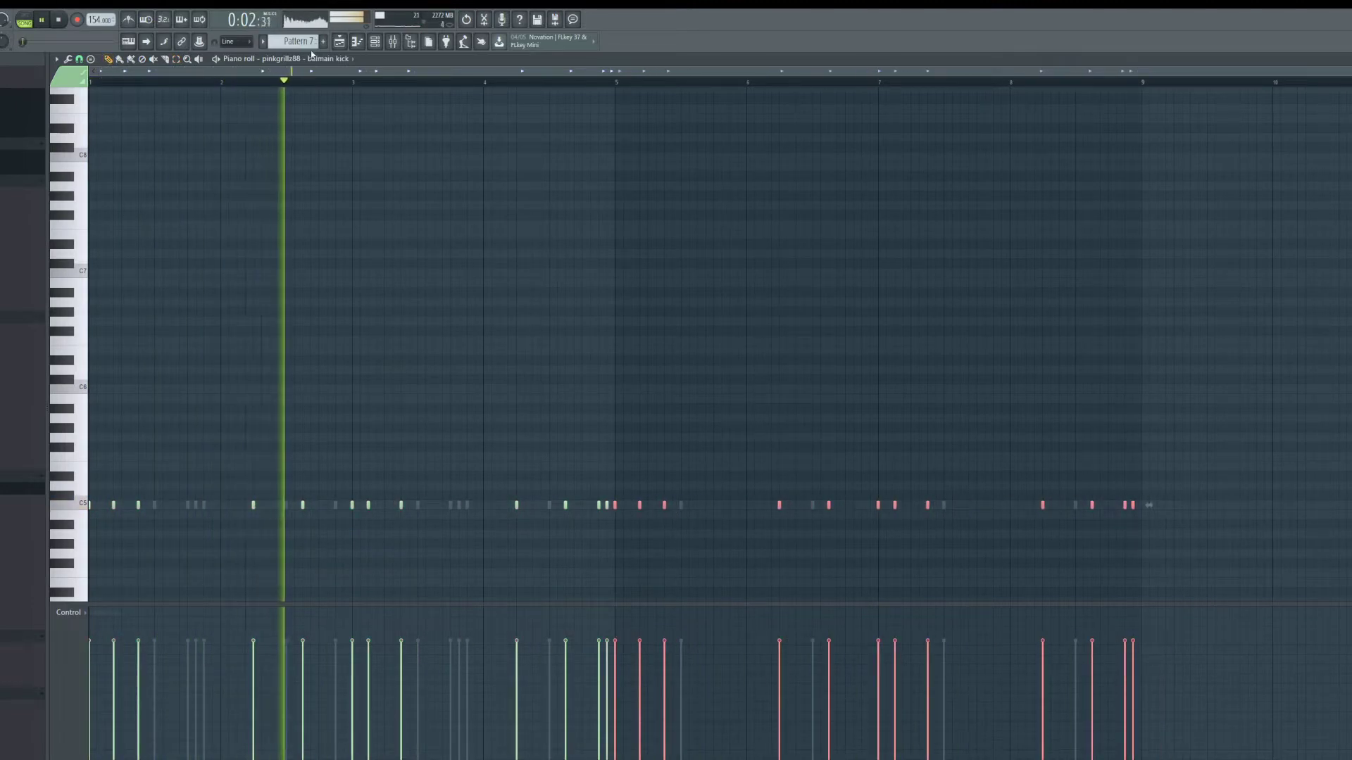
pyautogui.click(177, 59)
pyautogui.moveTo(1243, 403); pyautogui.dragTo(78, 607)
pyautogui.press('Down')
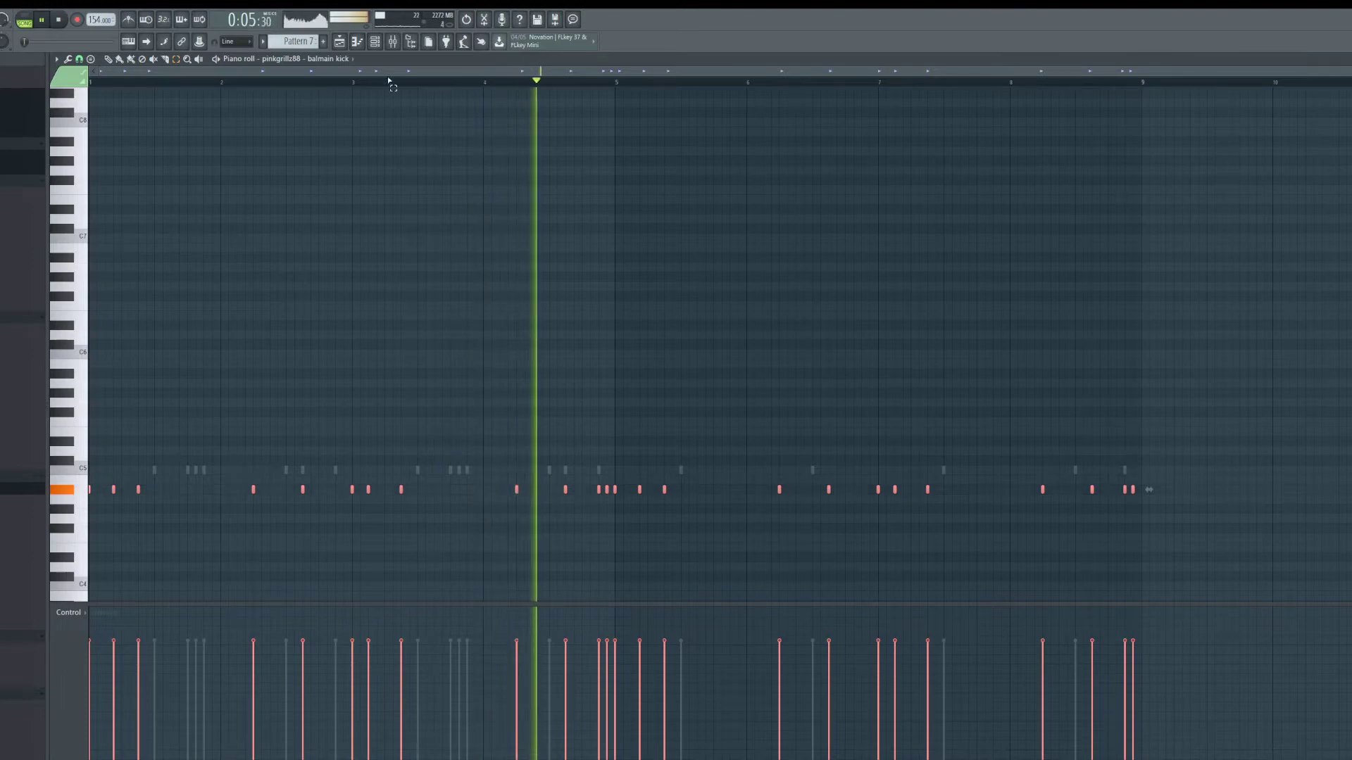
pyautogui.click(375, 42)
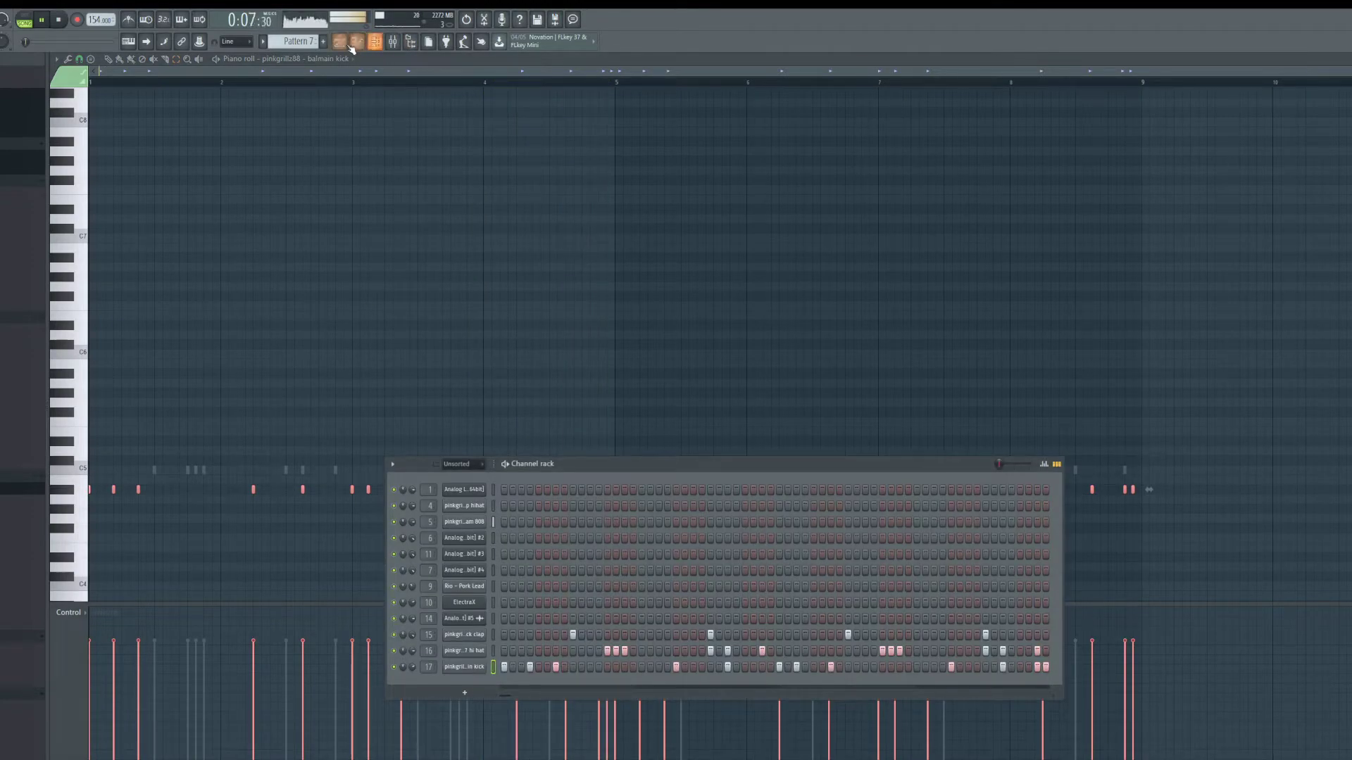
pyautogui.click(352, 45)
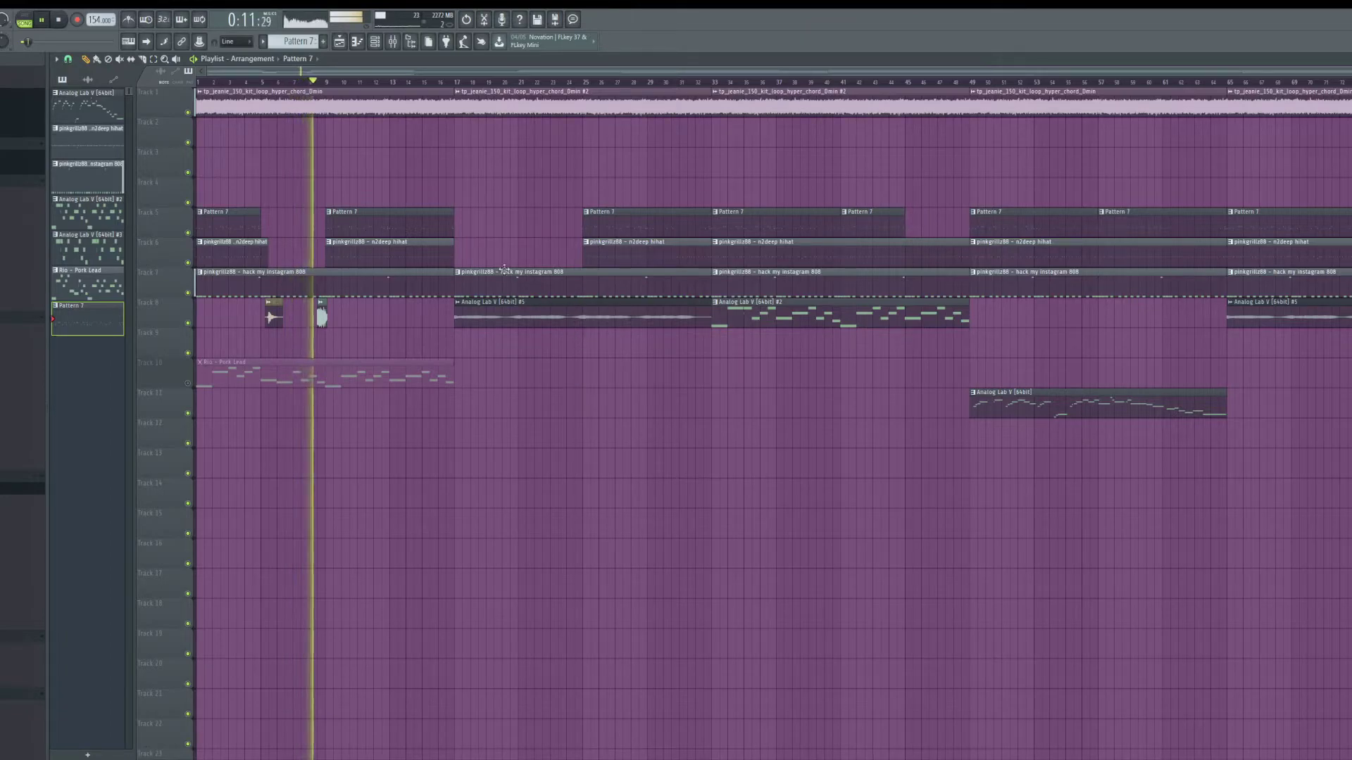
# Step: Slice the n2deep hihat clip late in bar 9 and trim the second part's start to just after bar 10
pyautogui.press('F6')
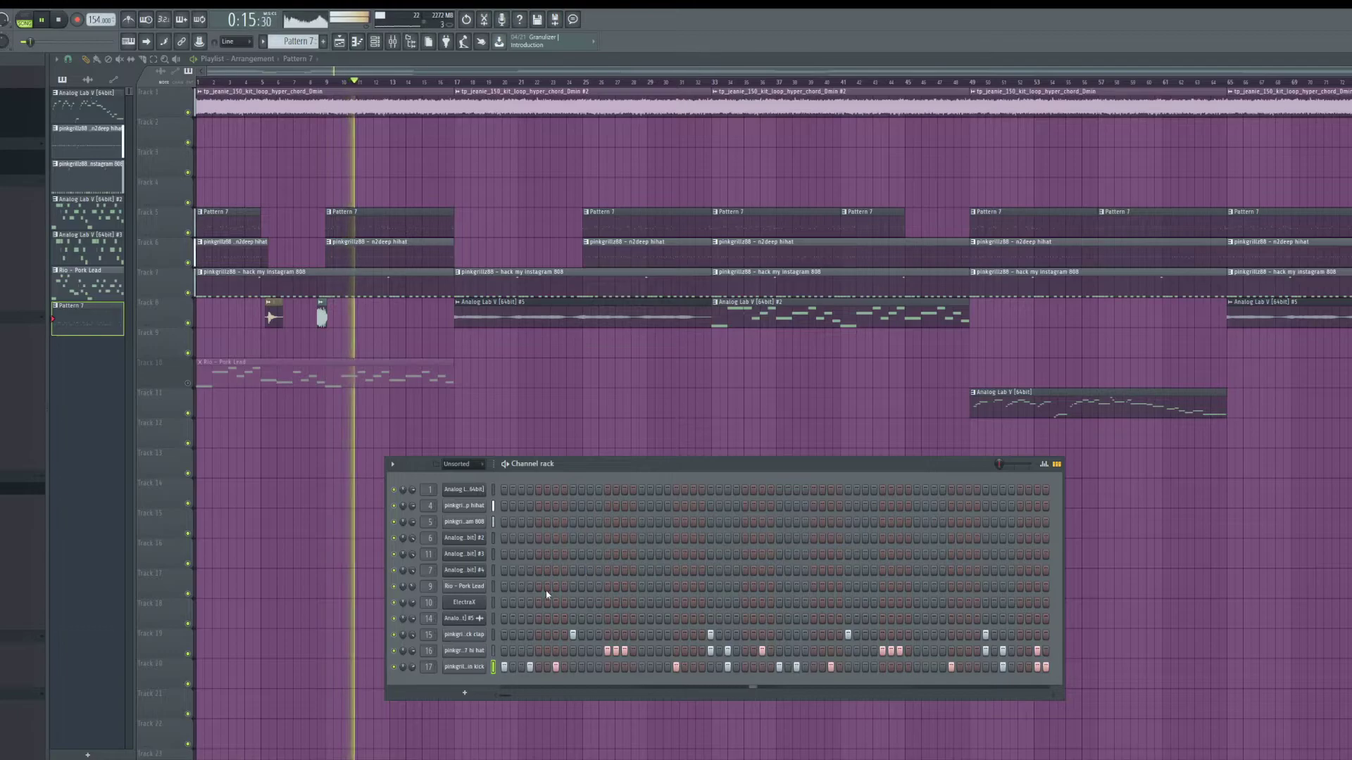
pyautogui.click(324, 82)
pyautogui.scroll(8, 333, 212)
pyautogui.press('space')
pyautogui.press('space')
pyautogui.click(142, 59)
pyautogui.press('space')
pyautogui.press('space')
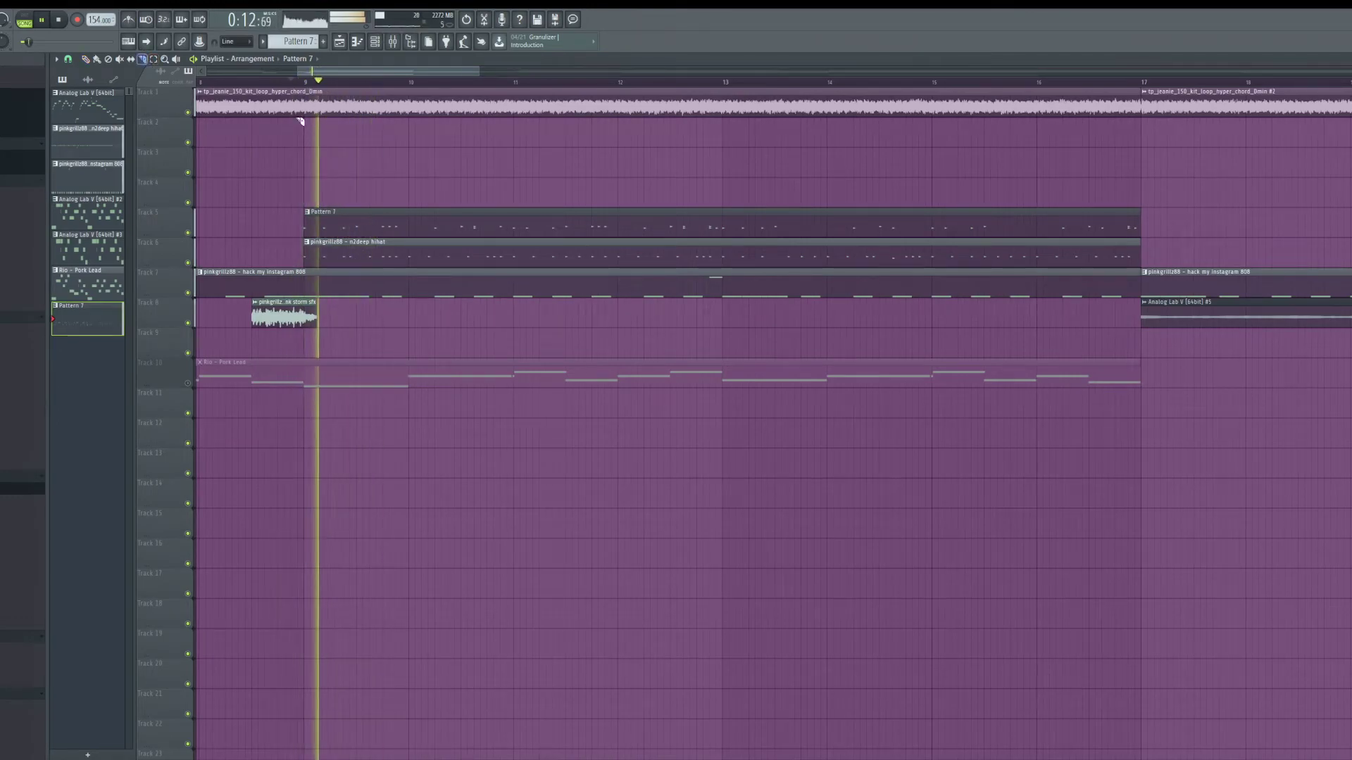
pyautogui.scroll(3, 352, 236)
pyautogui.moveTo(293, 267)
pyautogui.mouseDown()
pyautogui.moveTo(292, 243)
pyautogui.moveTo(295, 257)
pyautogui.moveTo(386, 260)
pyautogui.mouseUp()
pyautogui.click(86, 60)
pyautogui.press('space')
pyautogui.press('space')
pyautogui.moveTo(292, 259); pyautogui.dragTo(395, 261)
# Step: Slice the Pattern 7 clip late in bar 9 and trim the second part's start to about bar 10
pyautogui.click(143, 60)
pyautogui.press('space')
pyautogui.press('space')
pyautogui.moveTo(308, 236); pyautogui.dragTo(386, 219)
pyautogui.press('space')
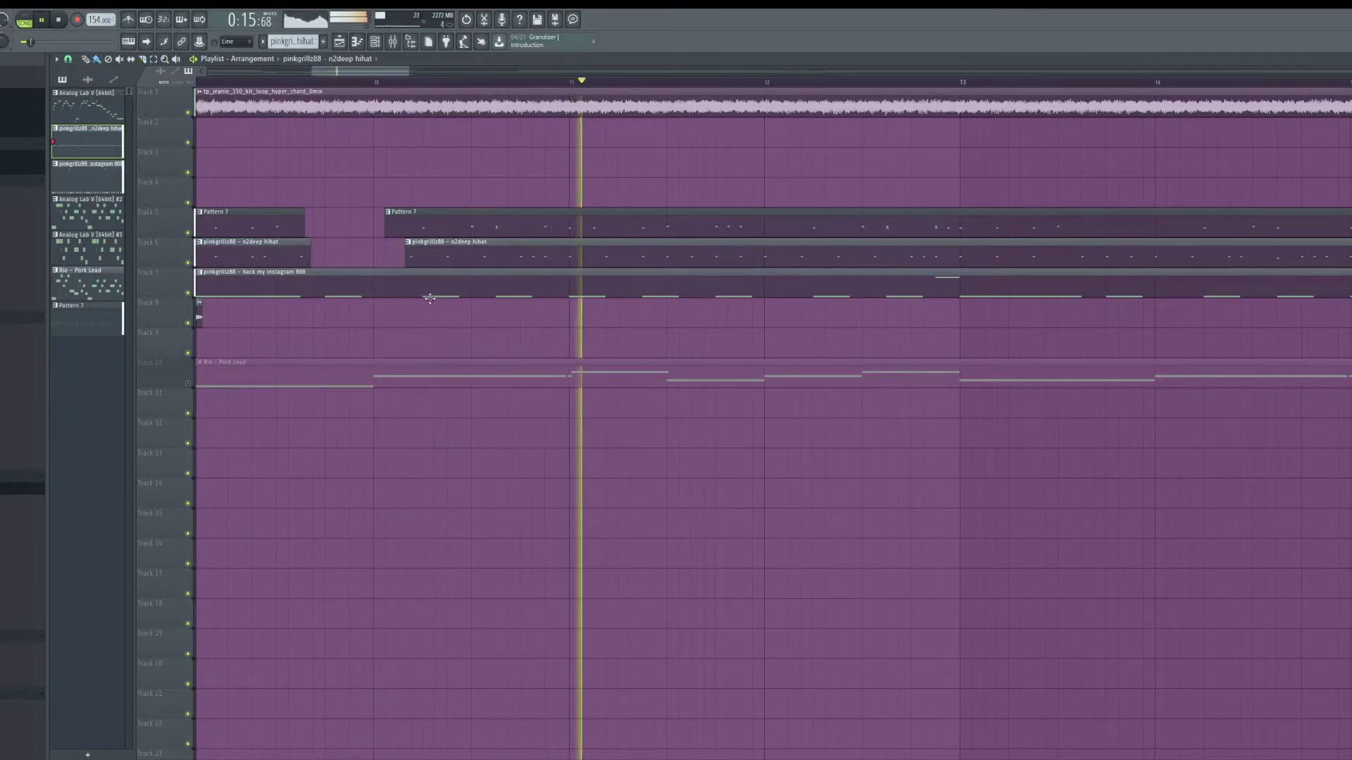
# Step: Delete the clips on Tracks 1 to 8 from bar 49 onward, keeping the Analog Lab V clip on Track 11
pyautogui.scroll(-4, 497, 477)
pyautogui.scroll(-5, 599, 482)
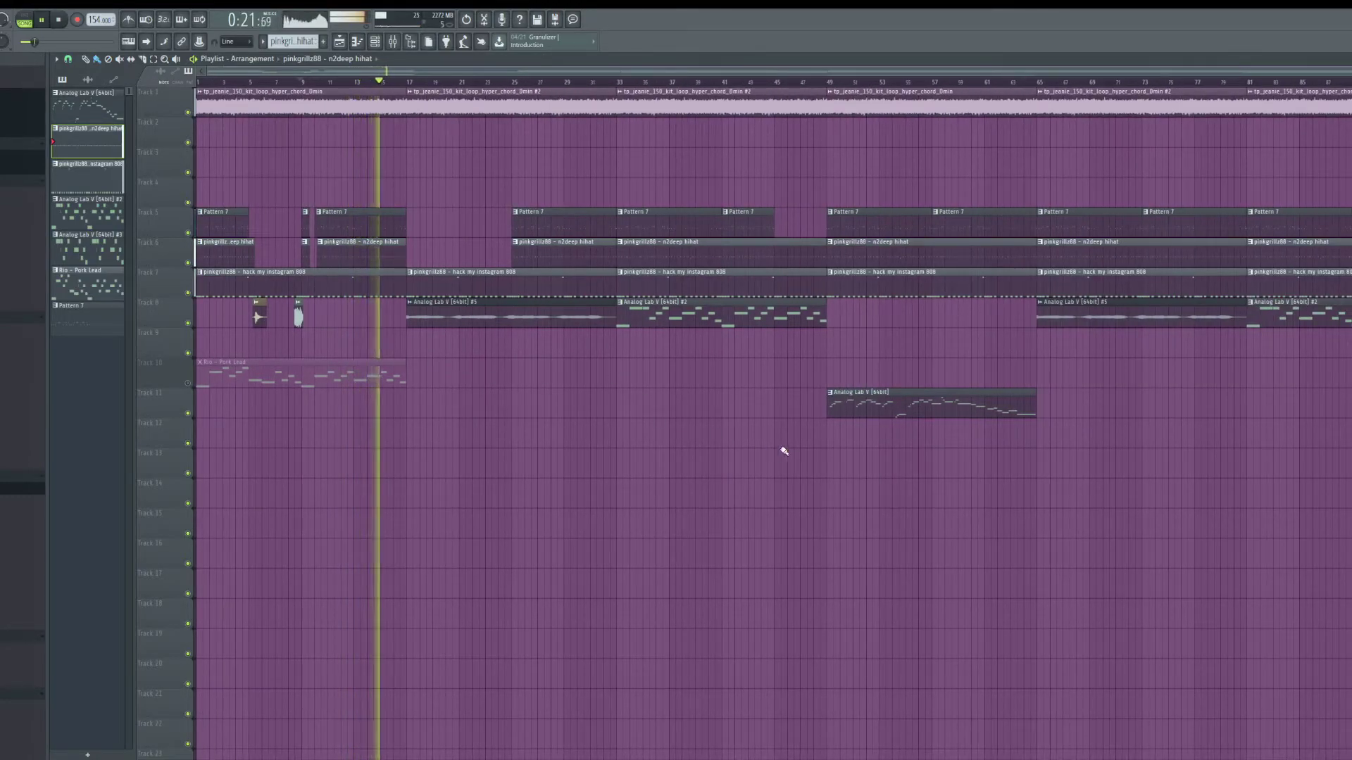
pyautogui.moveTo(1348, 316); pyautogui.dragTo(879, 55)
pyautogui.press('Delete')
pyautogui.scroll(3, 866, 178)
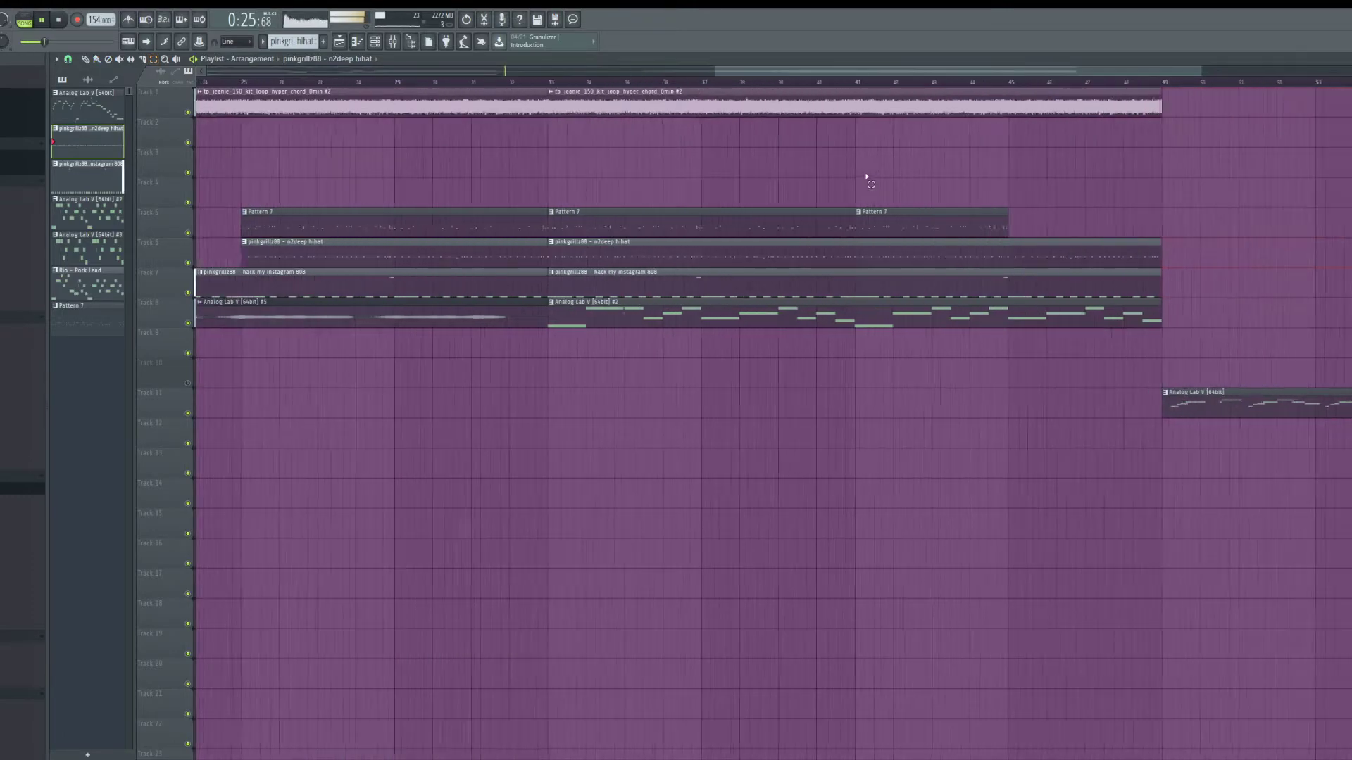
pyautogui.scroll(4, 1291, 250)
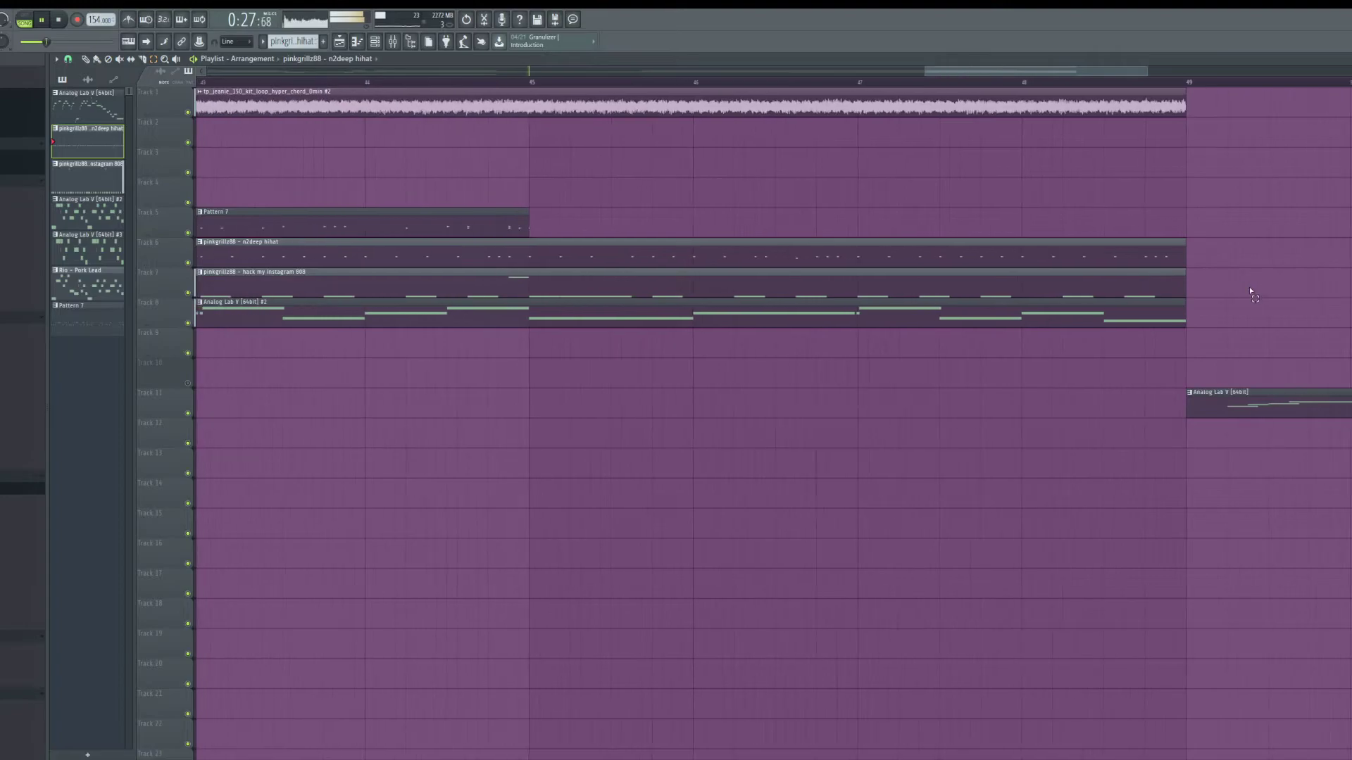
pyautogui.scroll(-6, 1253, 299)
# Step: Duplicate all clips on Tracks 1 to 8 from bars 1 to 48 to bar 49, and delete the copied effect clip near bar 53
pyautogui.moveTo(1178, 326); pyautogui.dragTo(197, 88)
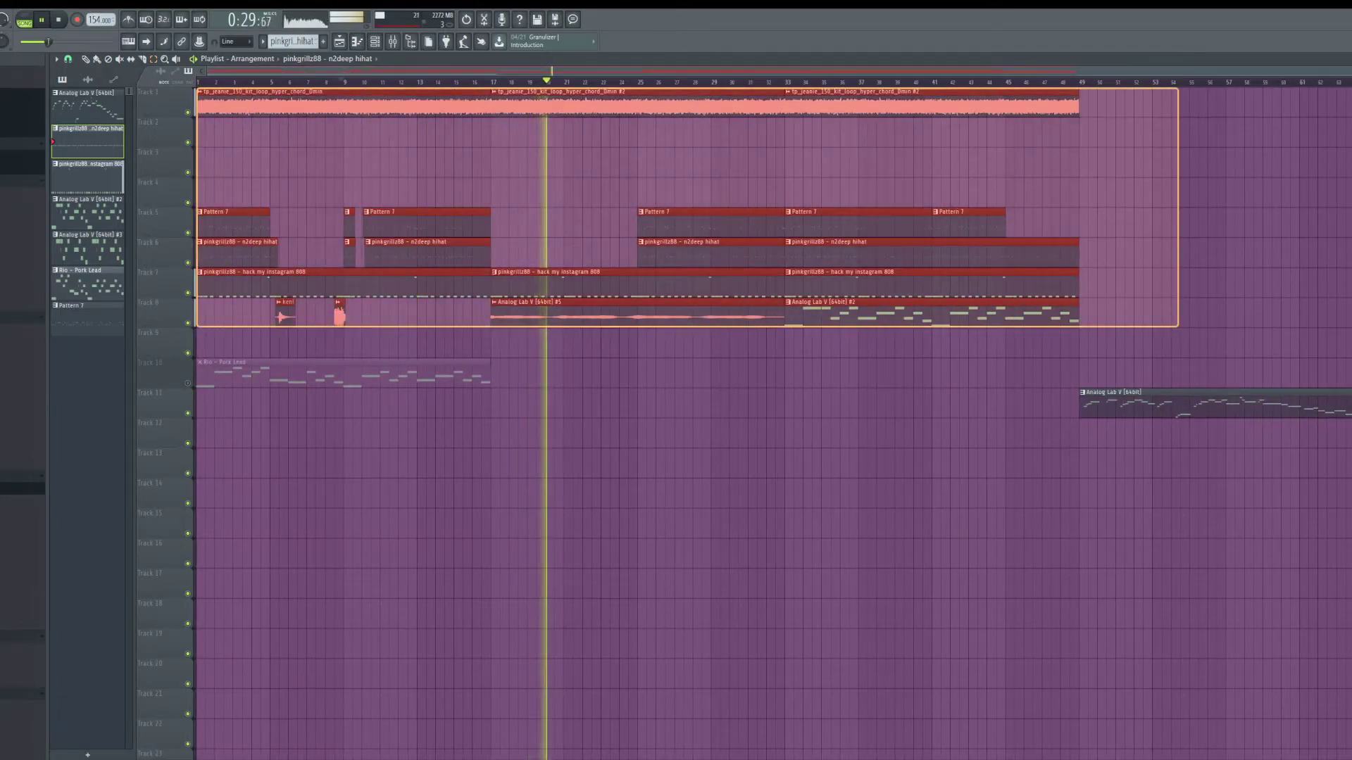
pyautogui.hotkey('ctrl', 'b')
pyautogui.scroll(5, 675, 260)
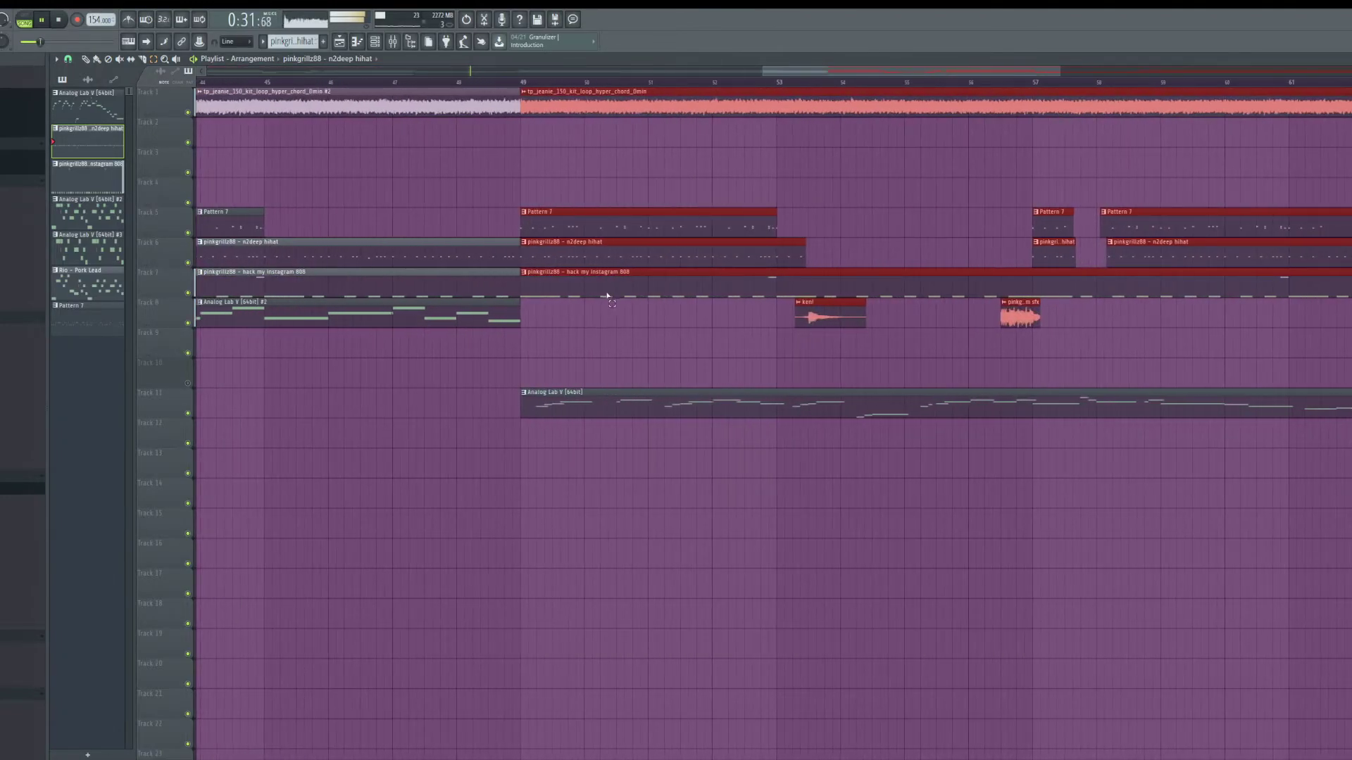
pyautogui.click(826, 331)
pyautogui.scroll(-5, 825, 422)
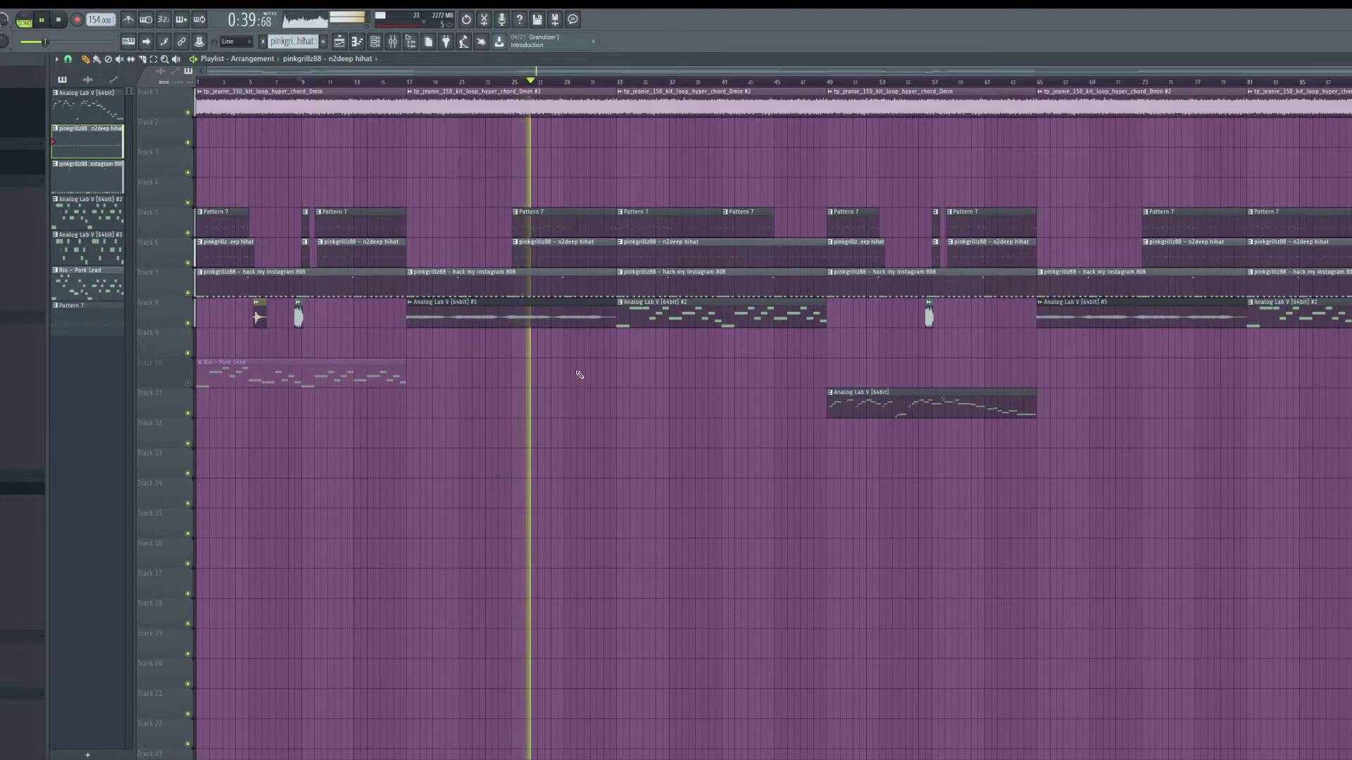
# Step: Add Fruity parametric EQ 2 to mixer Insert 6, cut the lows and highs, boost the upper mids and close the mixer
pyautogui.click(392, 42)
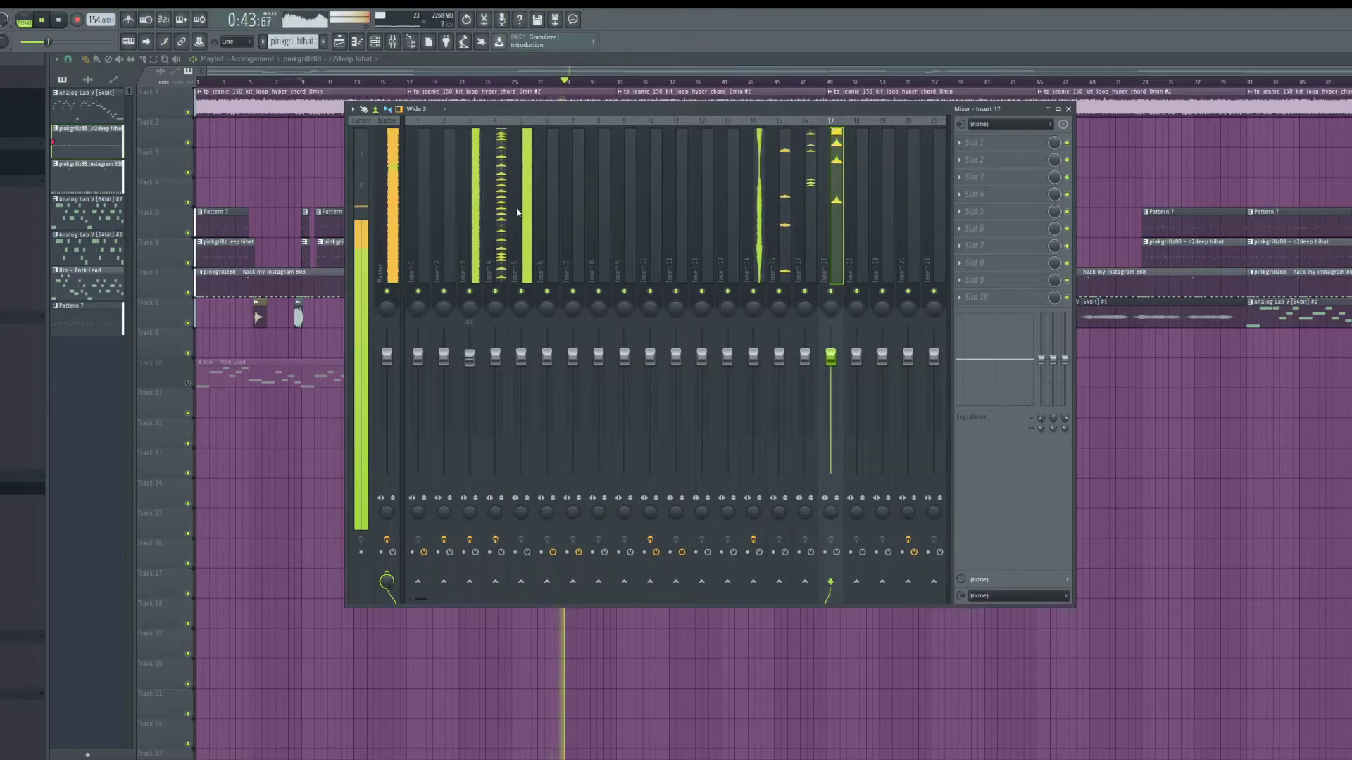
pyautogui.press('F9')
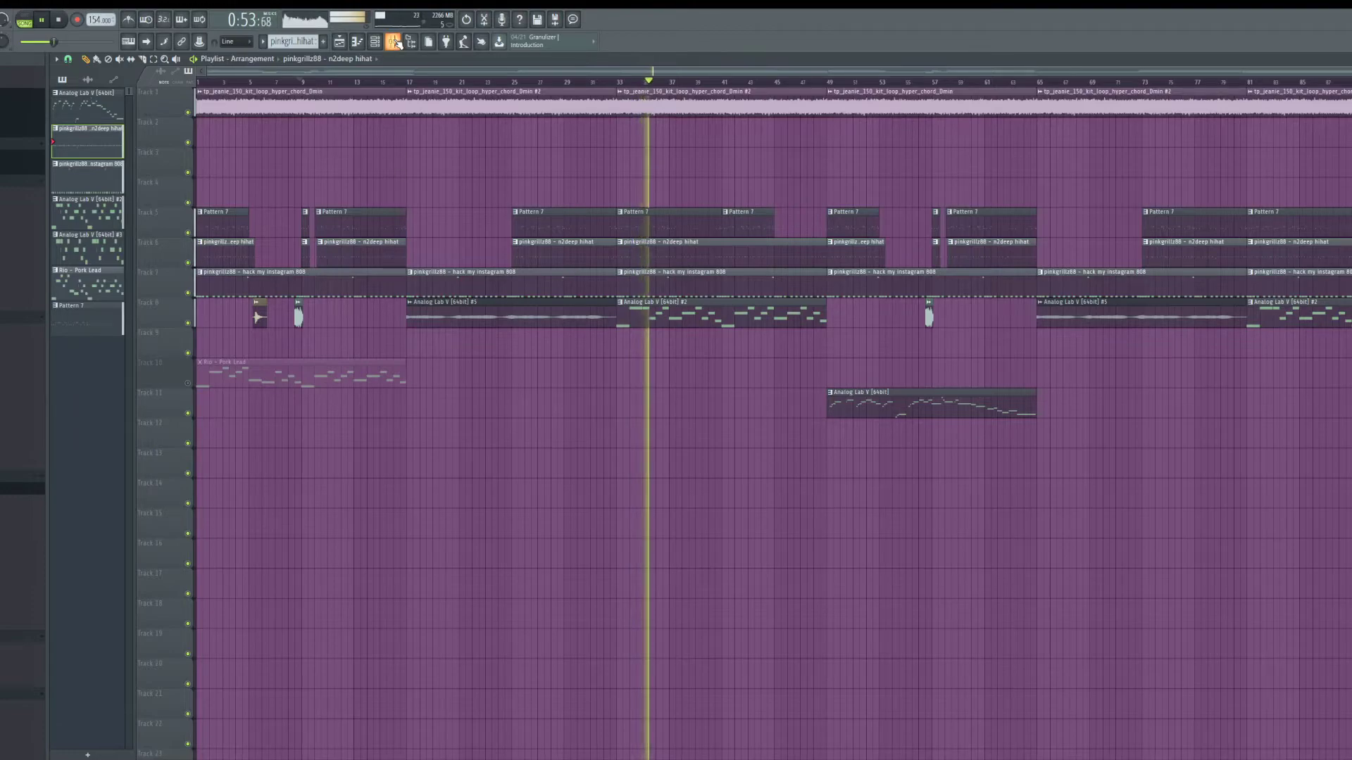
pyautogui.press('F9')
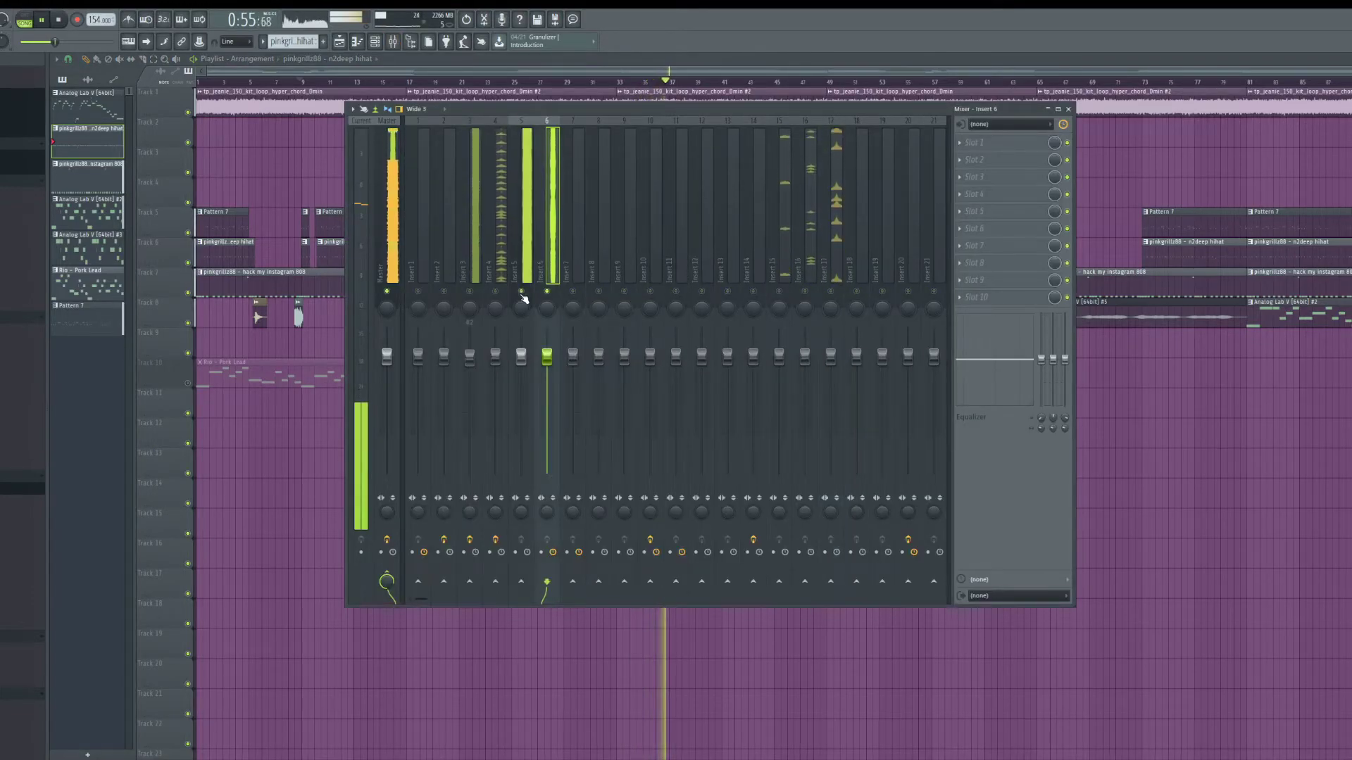
pyautogui.click(1003, 148)
pyautogui.moveTo(996, 166)
pyautogui.click(1320, 197)
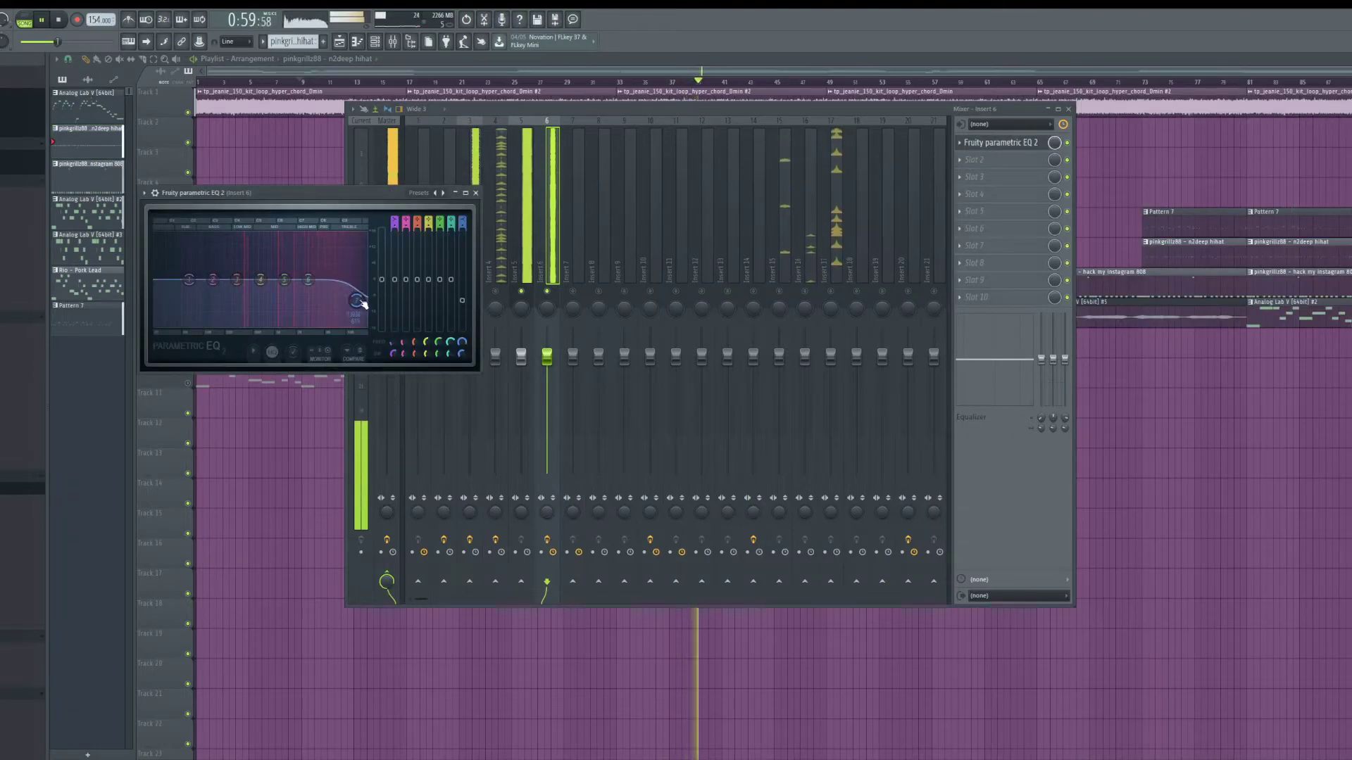
pyautogui.moveTo(285, 280); pyautogui.dragTo(292, 286)
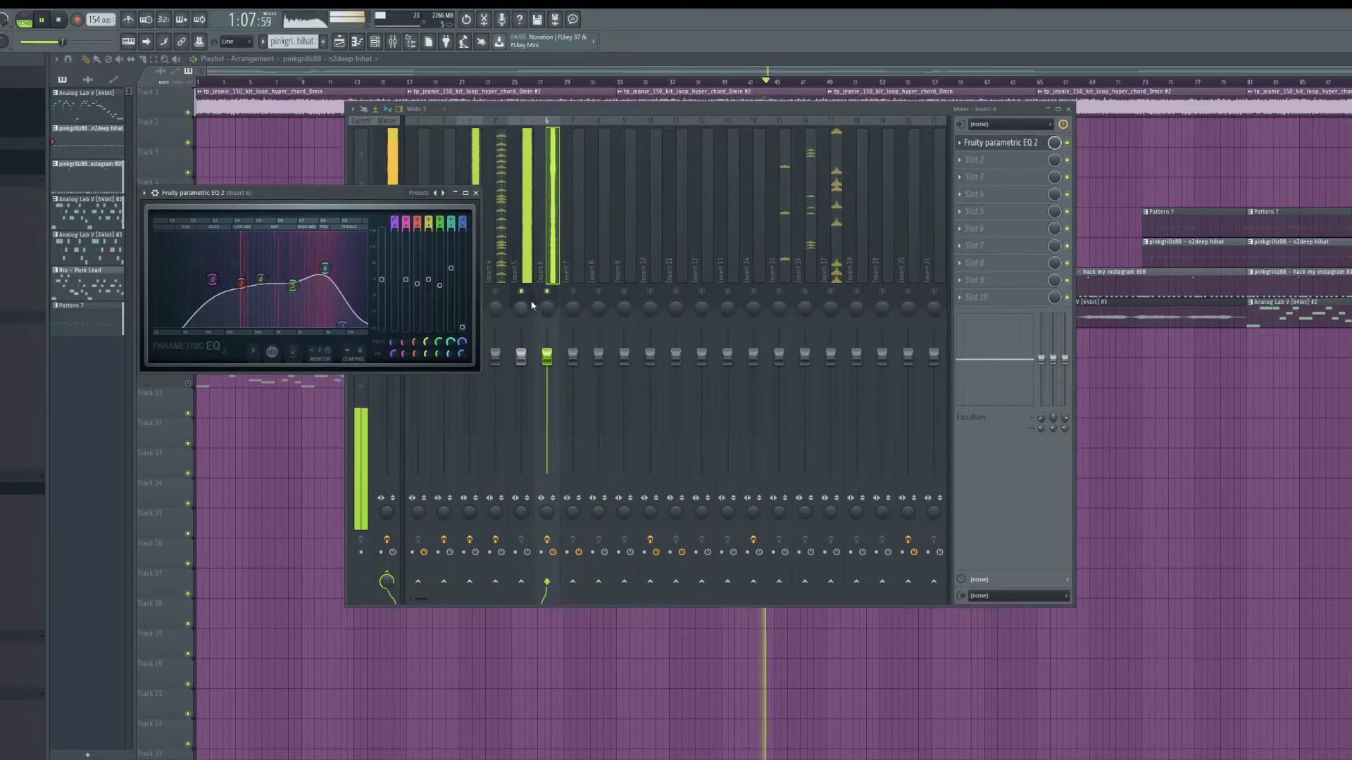
pyautogui.click(550, 299)
pyautogui.click(1205, 450)
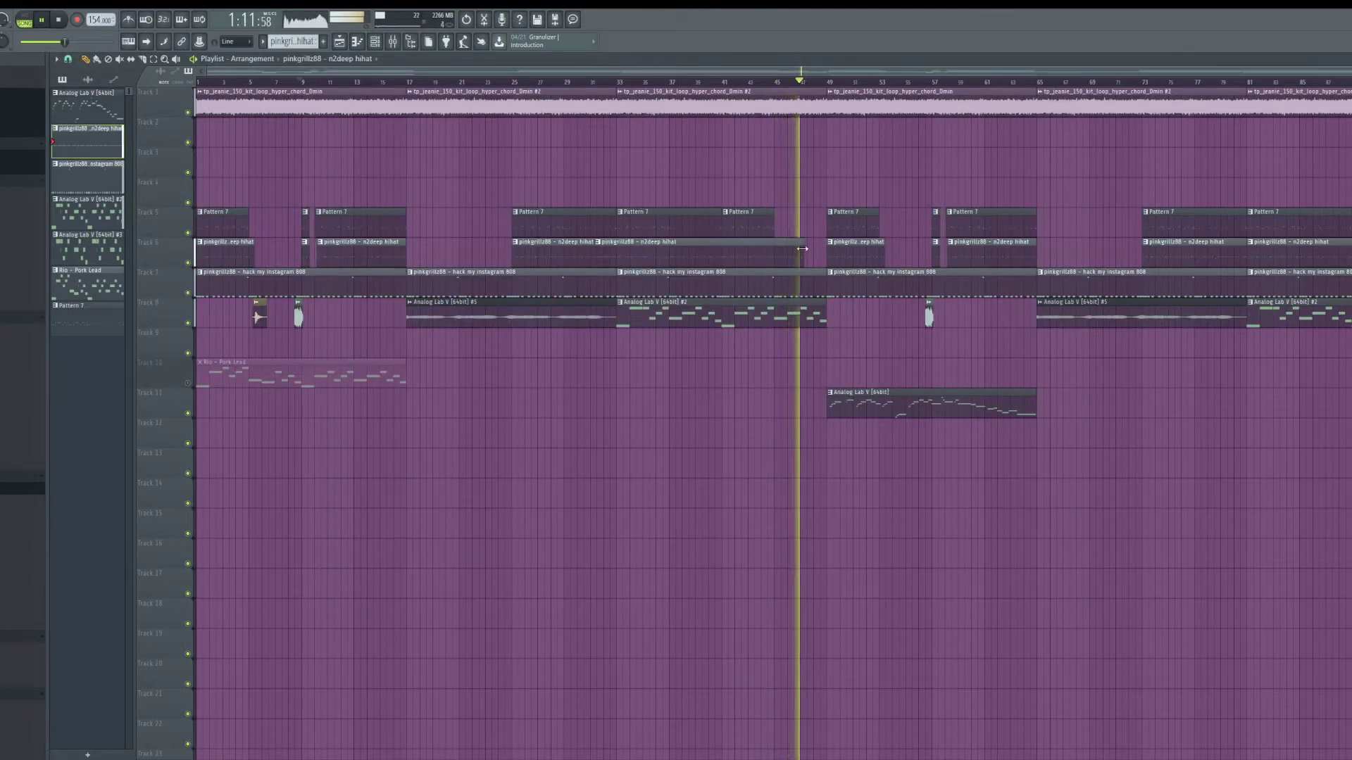
# Step: Trim the end of the n2deep hihat clip on Track 6 back to bar 45, level with the Pattern 7 clip
pyautogui.scroll(3, 773, 248)
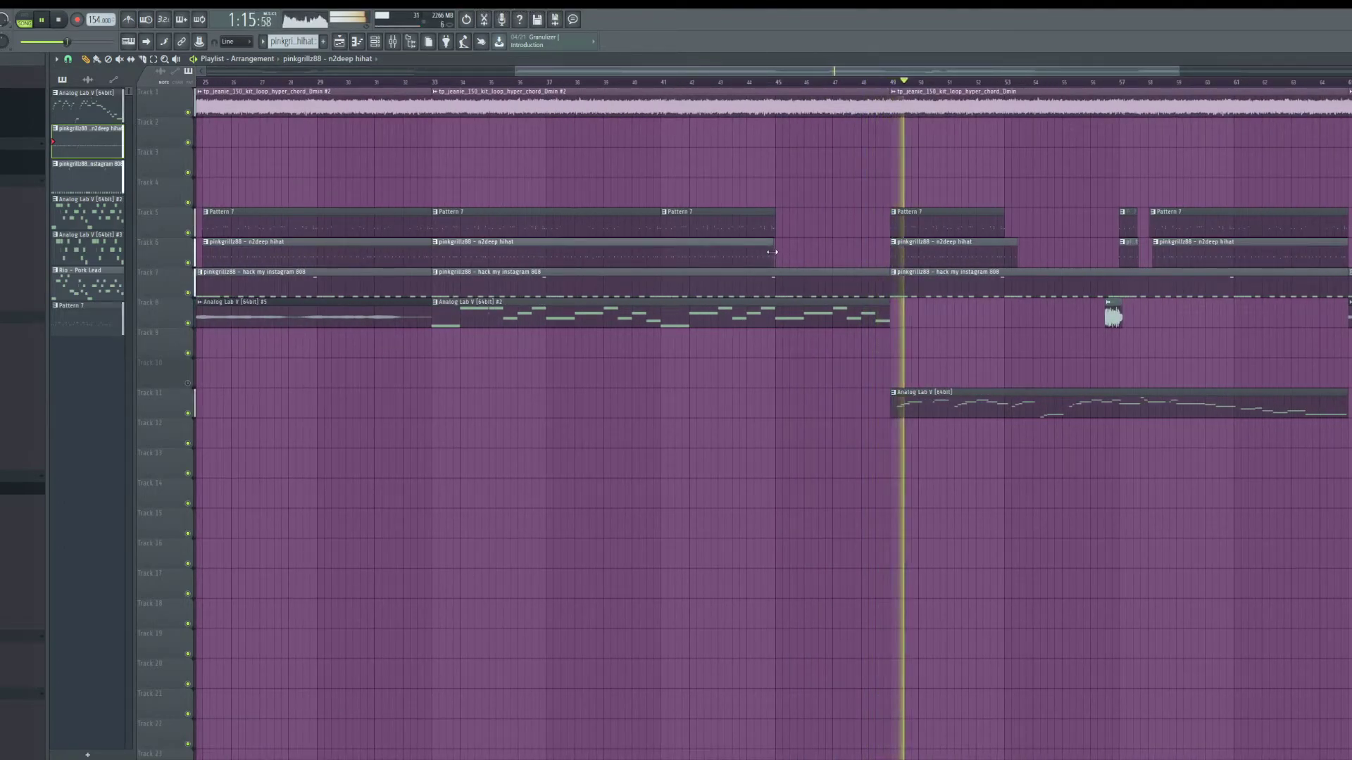
pyautogui.scroll(-3, 752, 501)
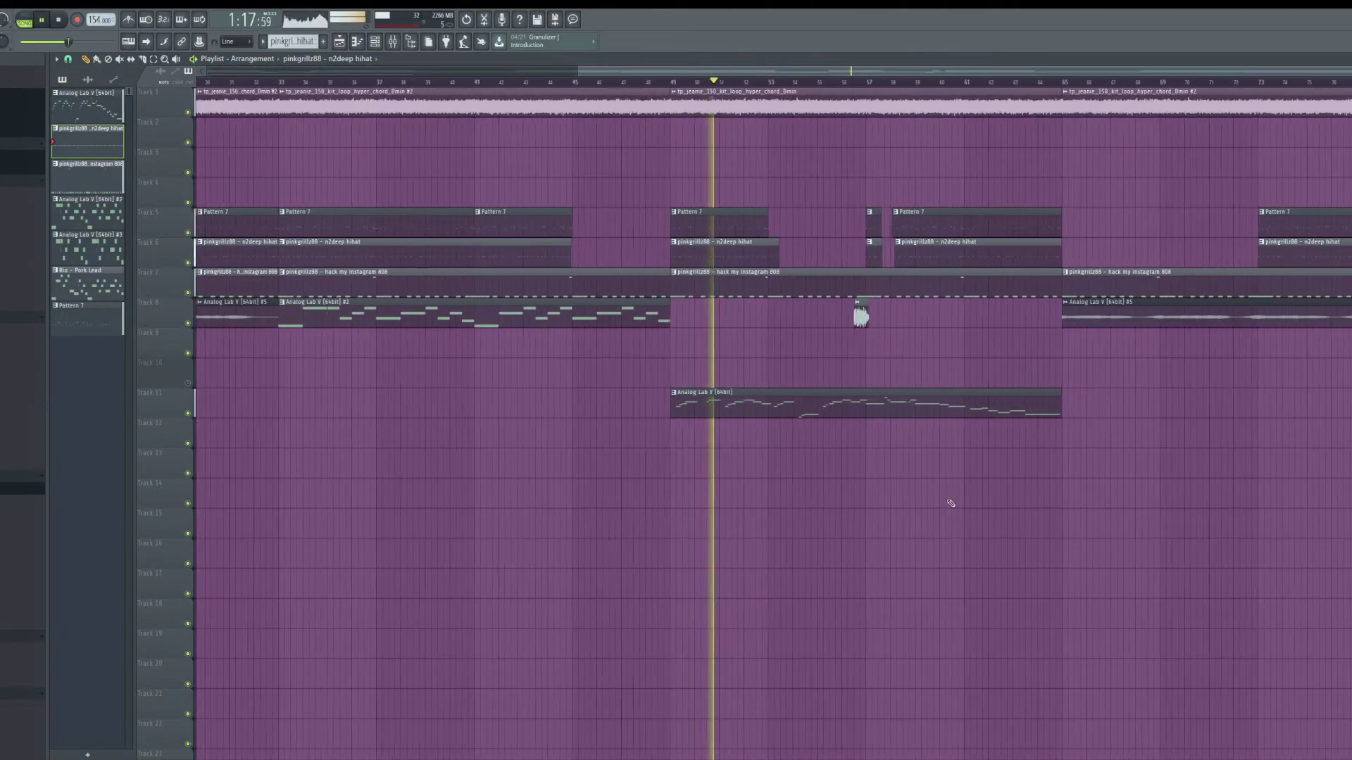
# Step: Open the first Analog Lab V channel's instrument window, with mixer Insert 1 selected and the mixer window moved aside
pyautogui.click(375, 44)
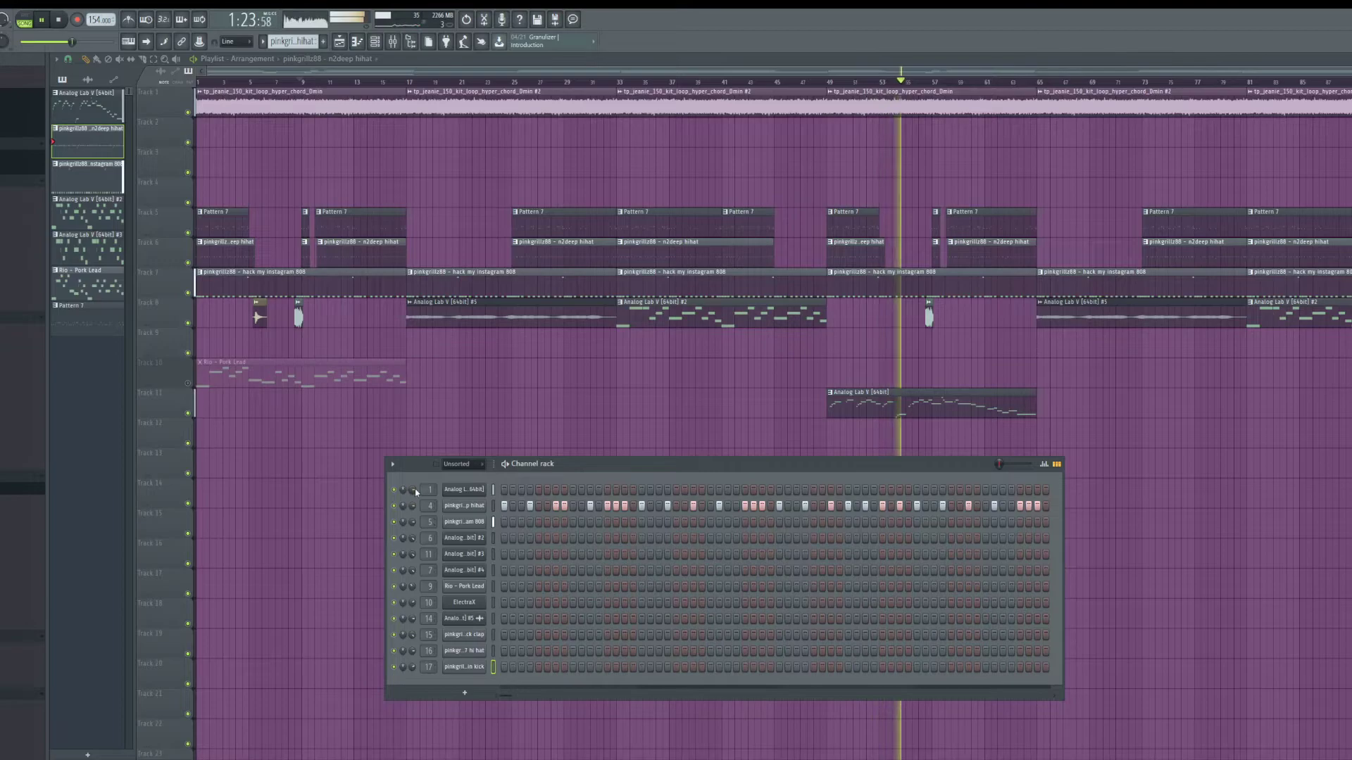
pyautogui.click(395, 42)
pyautogui.click(421, 195)
pyautogui.click(979, 297)
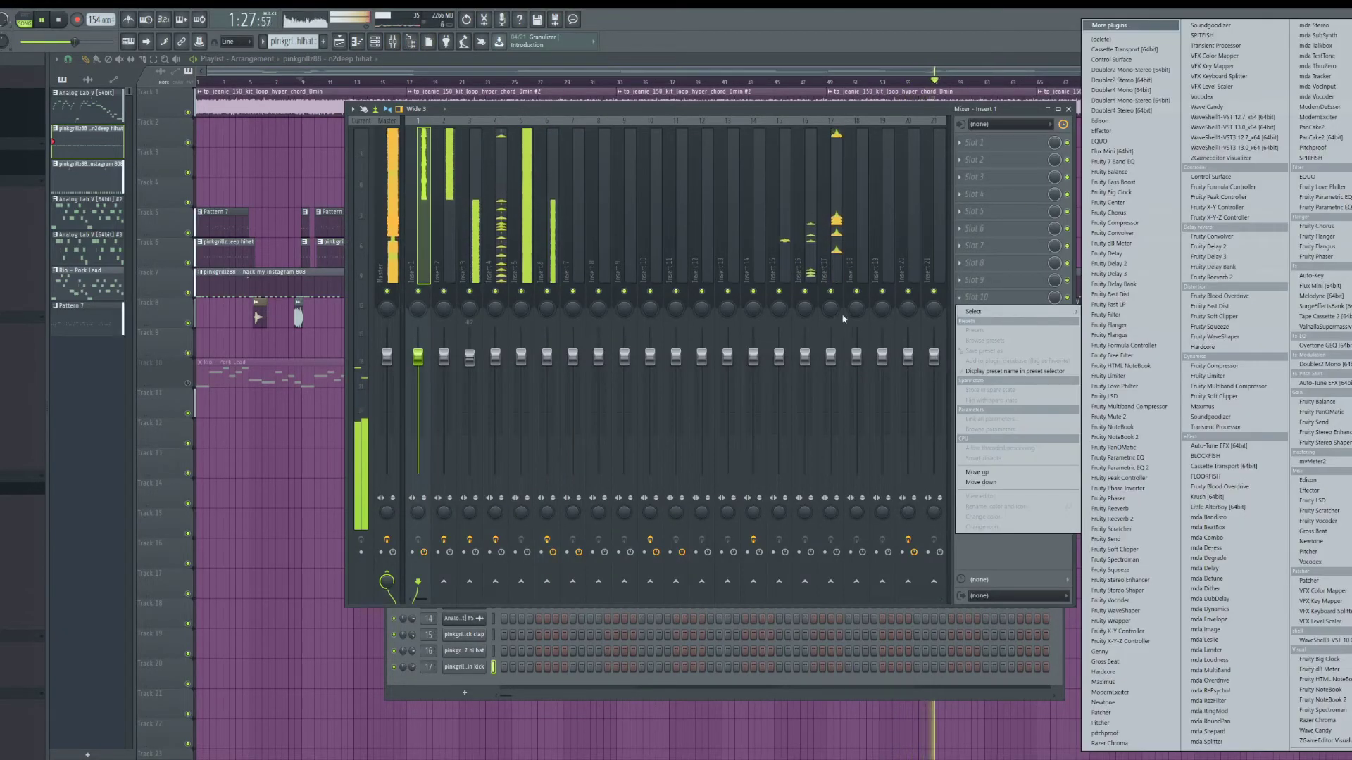
pyautogui.click(718, 111)
pyautogui.moveTo(718, 111); pyautogui.dragTo(1268, 380)
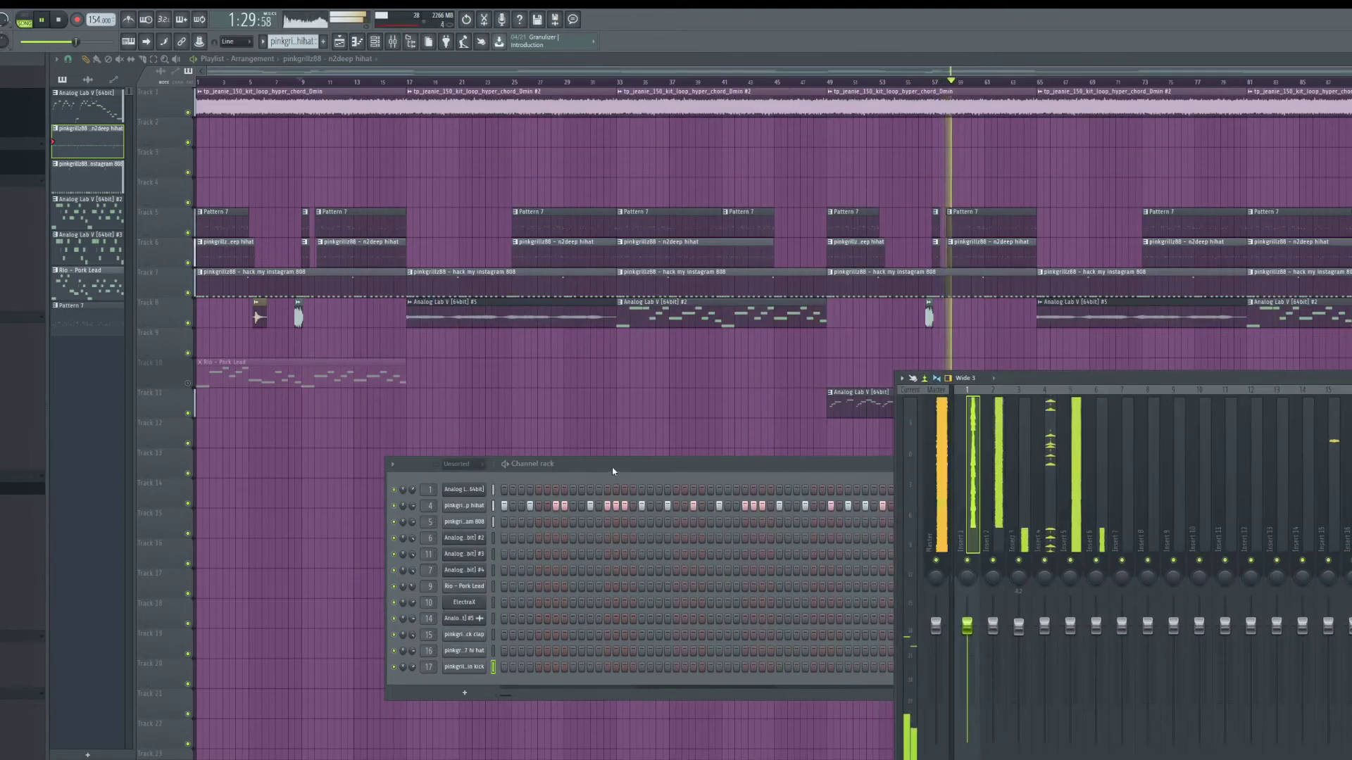
pyautogui.scroll(1, 291, 42)
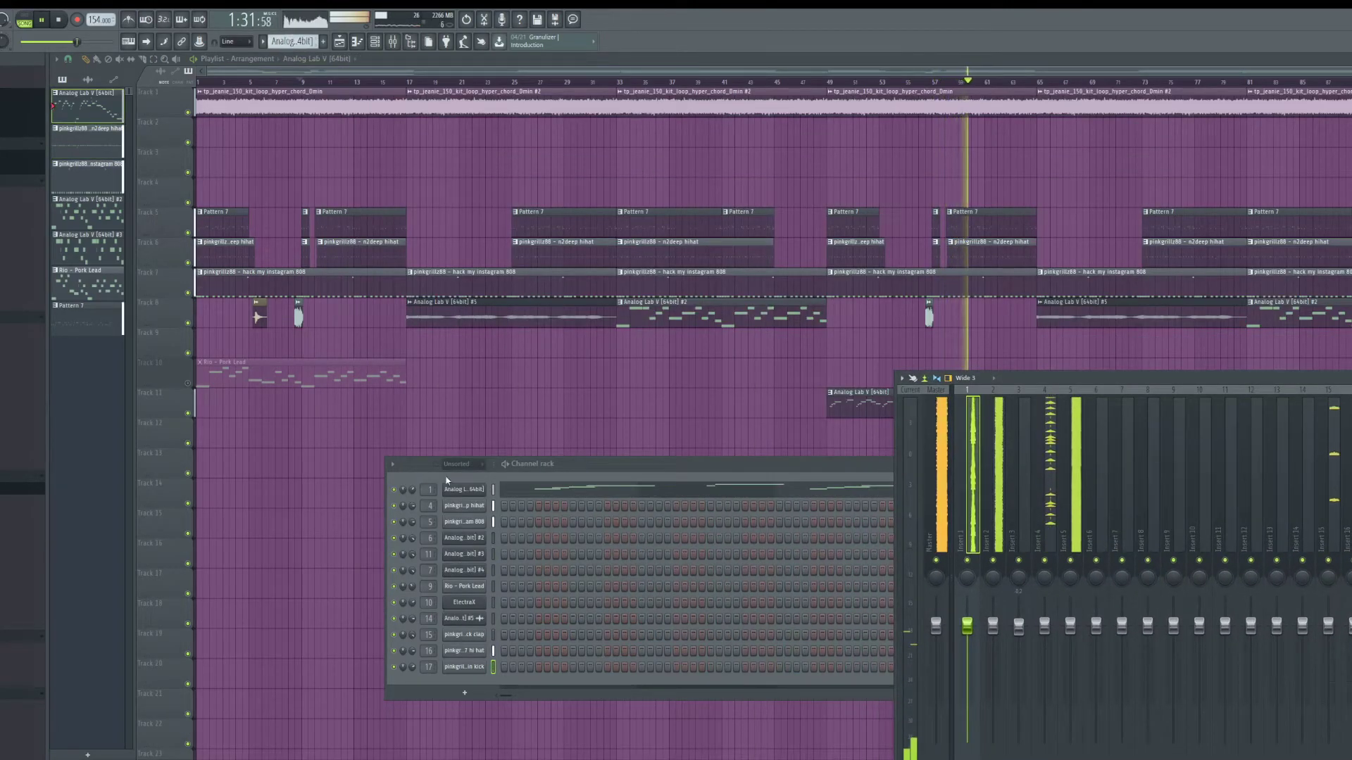
pyautogui.click(478, 492)
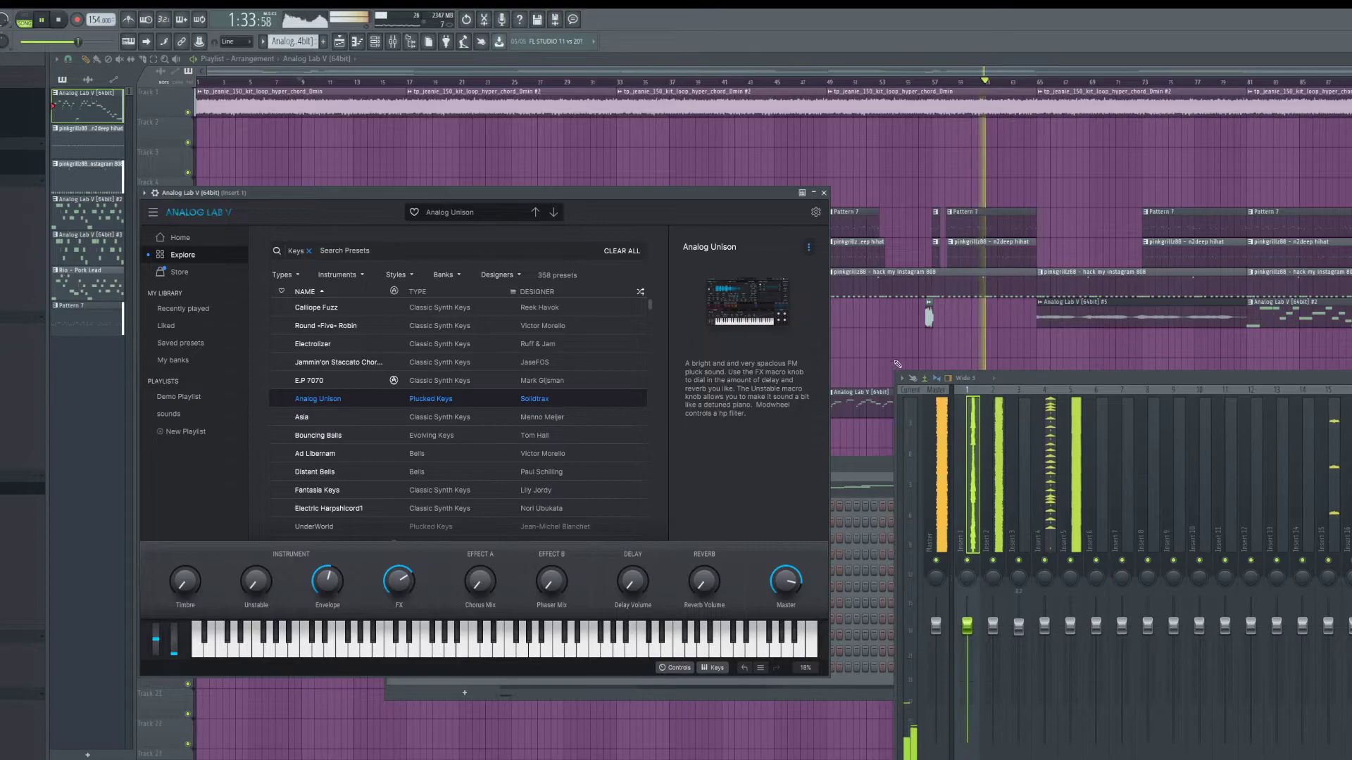
# Step: Open the Track 11 Analog Lab V clip in the piano roll and delete its notes from bar 9 onward
pyautogui.click(866, 408)
pyautogui.doubleClick(861, 405)
pyautogui.click(376, 43)
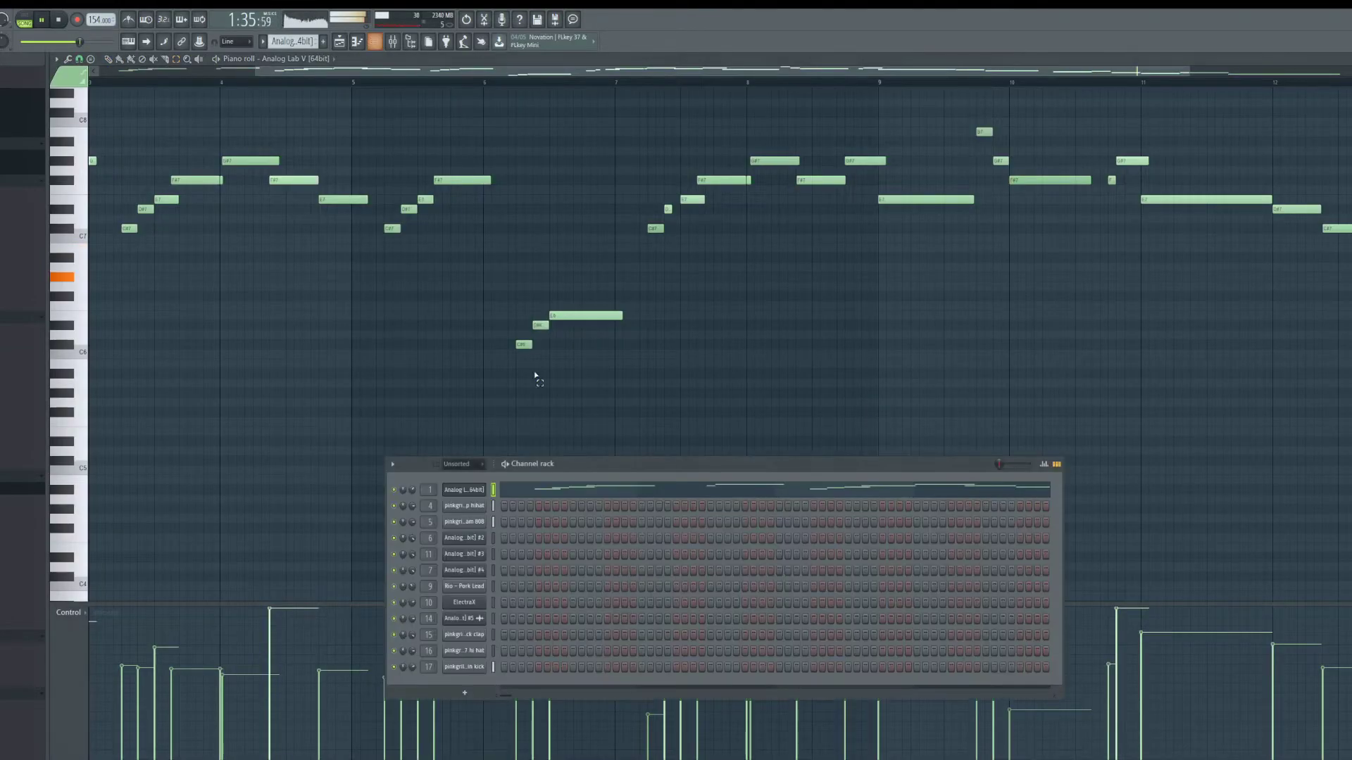
pyautogui.click(463, 491)
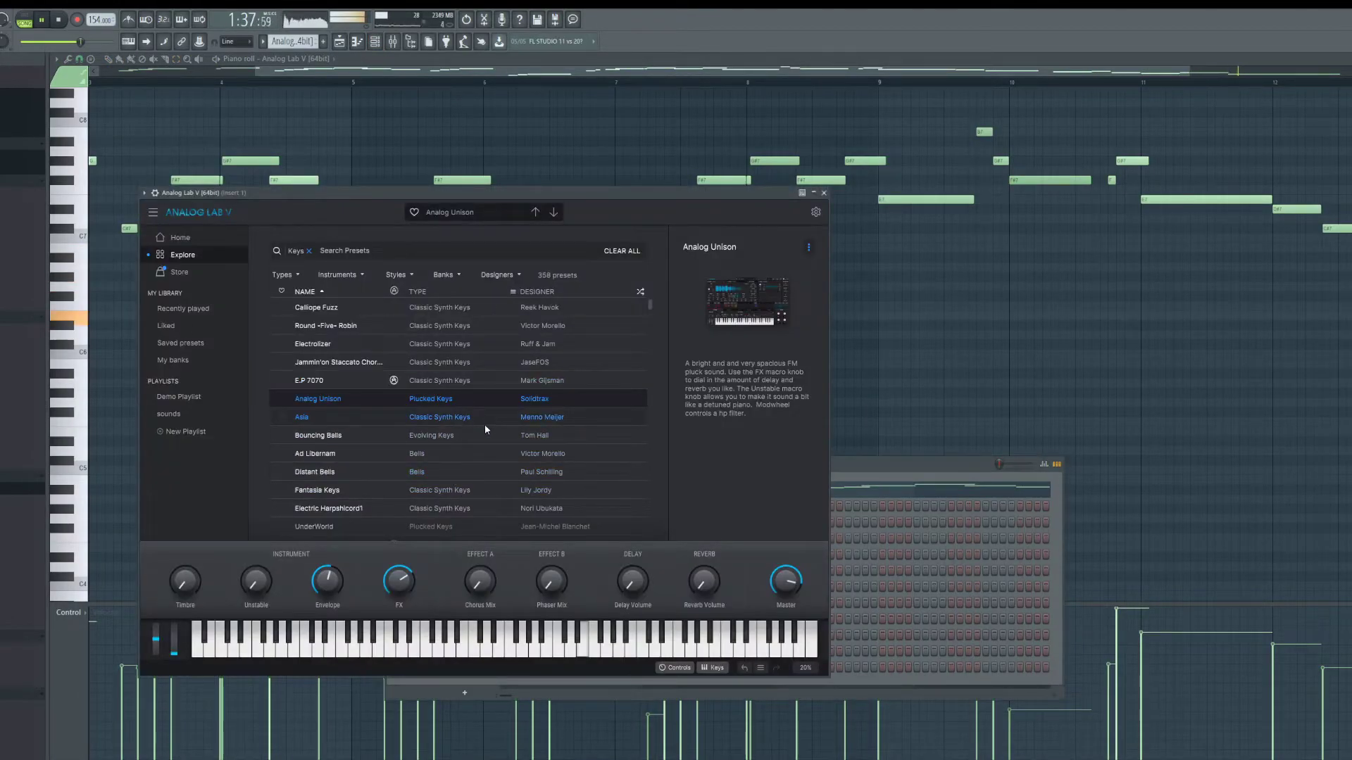
pyautogui.click(1041, 388)
pyautogui.scroll(-3, 772, 459)
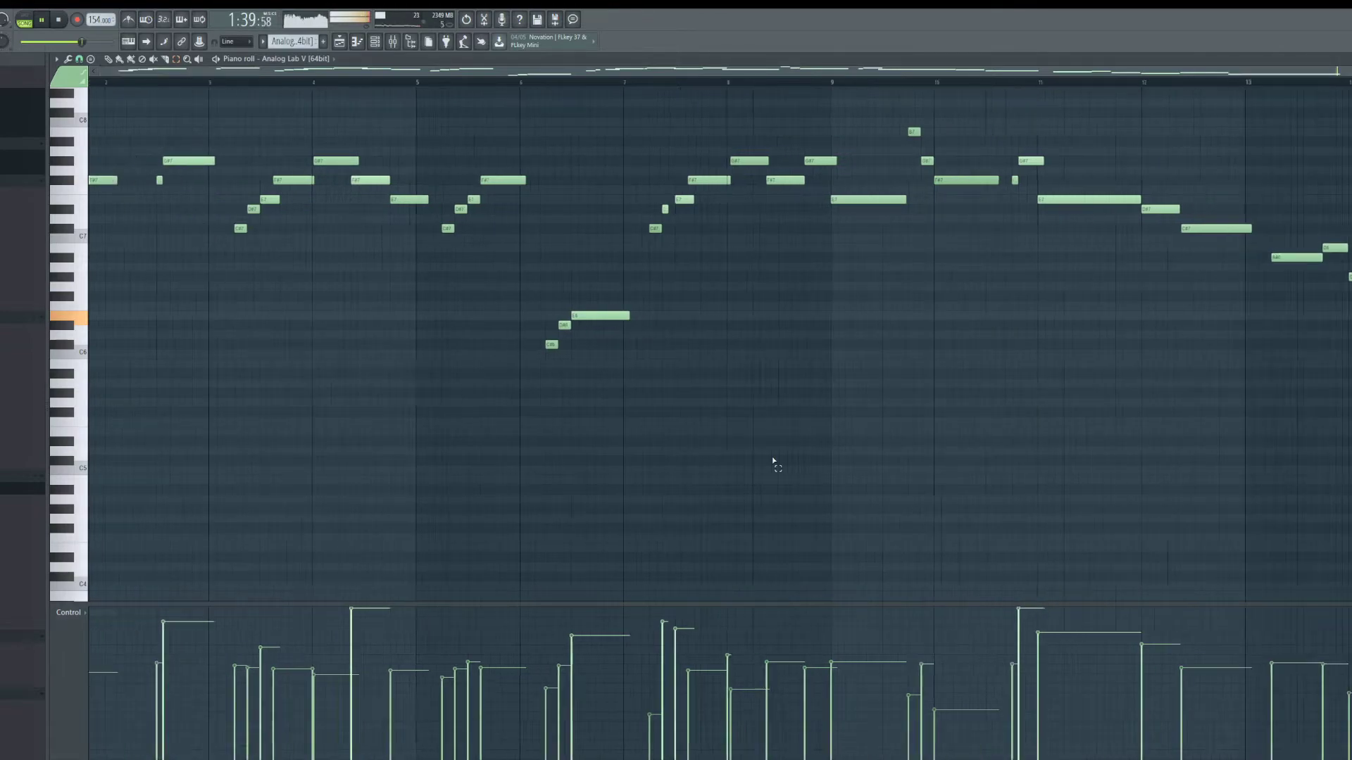
pyautogui.scroll(3, 760, 449)
pyautogui.moveTo(1351, 157); pyautogui.dragTo(740, 525)
pyautogui.press('Delete')
# Step: Duplicate the remaining melody notes to bar 9, nudge the copy onto the matching beat and trim its last note to bar 17
pyautogui.moveTo(845, 176); pyautogui.dragTo(102, 518)
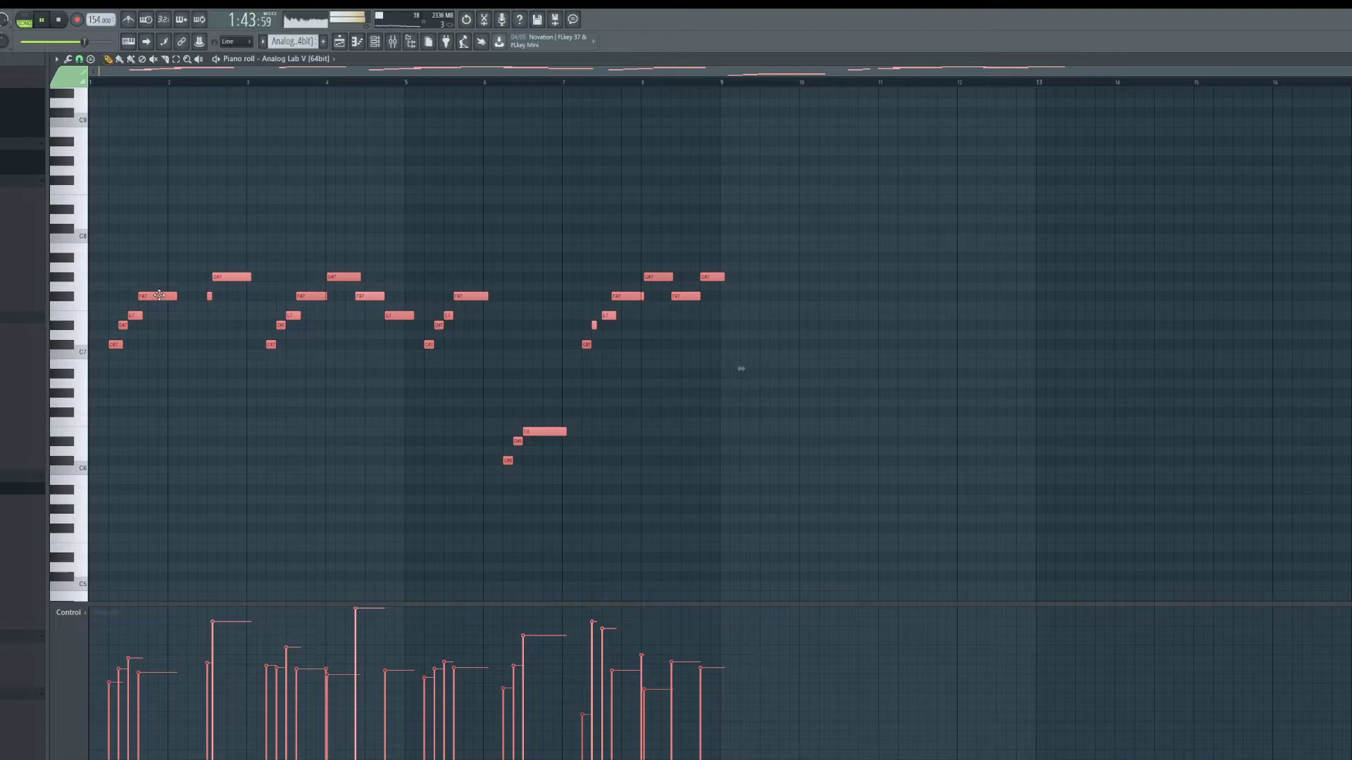
pyautogui.hotkey('ctrl', 'b')
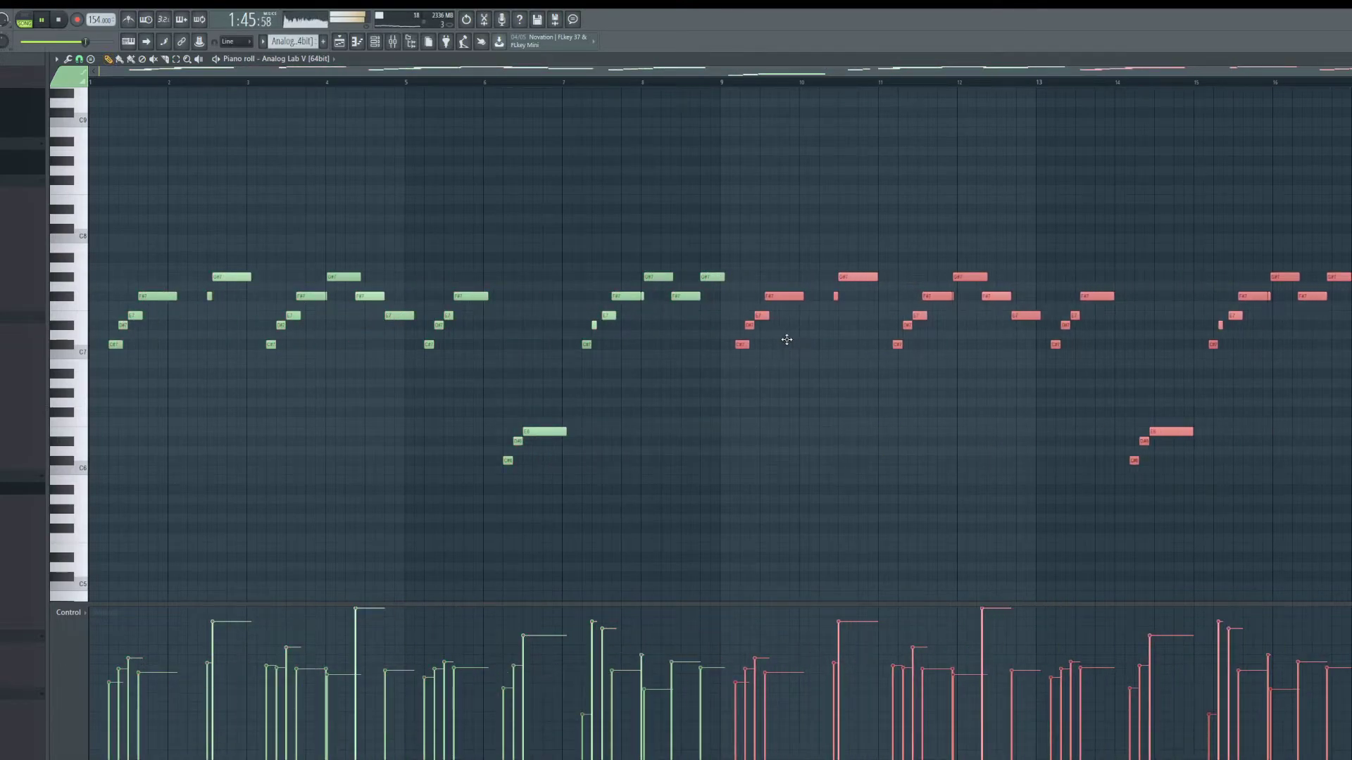
pyautogui.hotkey('shift', 'Right')
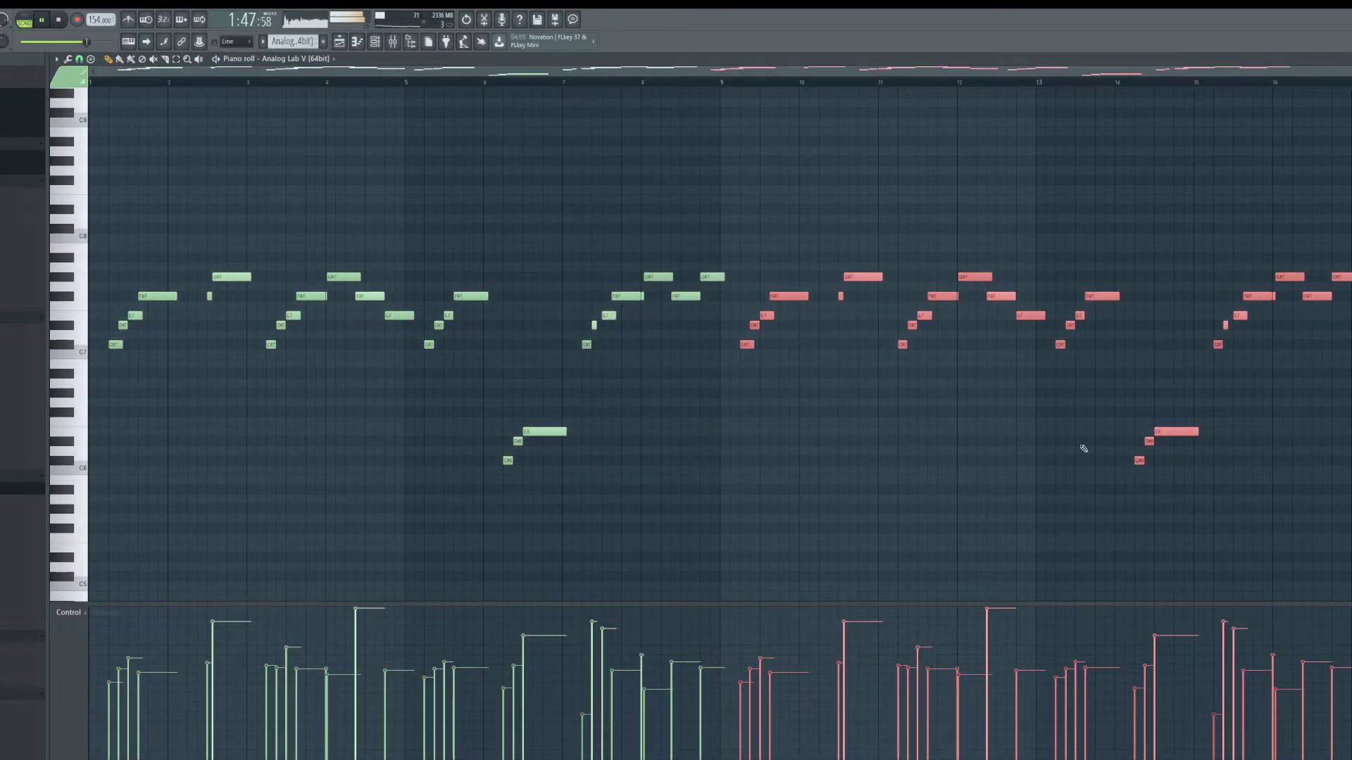
pyautogui.scroll(6, 1337, 330)
pyautogui.keyDown('ctrl'); pyautogui.click(1160, 331); pyautogui.keyUp('ctrl')
pyautogui.scroll(-5, 1120, 402)
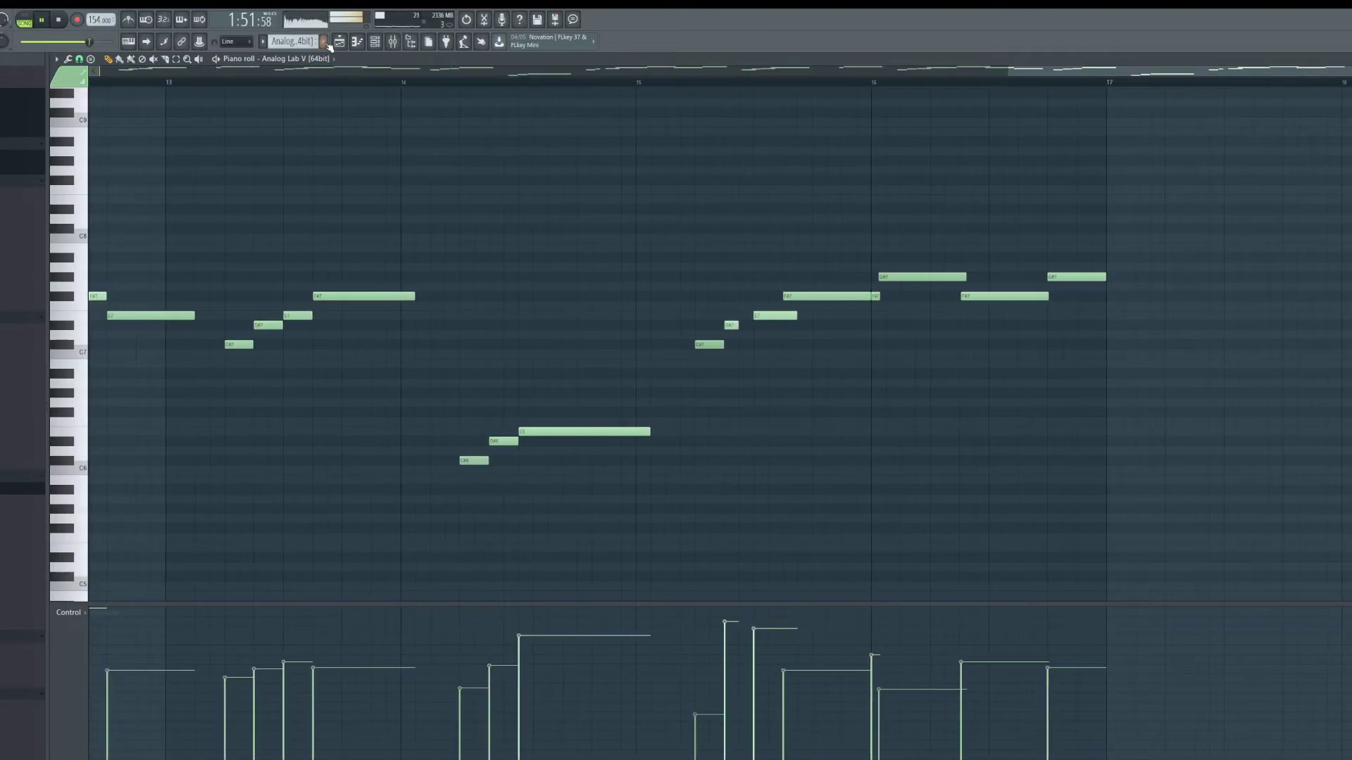
# Step: Return to the playlist, select all clips from bar 33 onward and move them eight bars later to start at bar 41
pyautogui.press('F5')
pyautogui.scroll(4, 1063, 308)
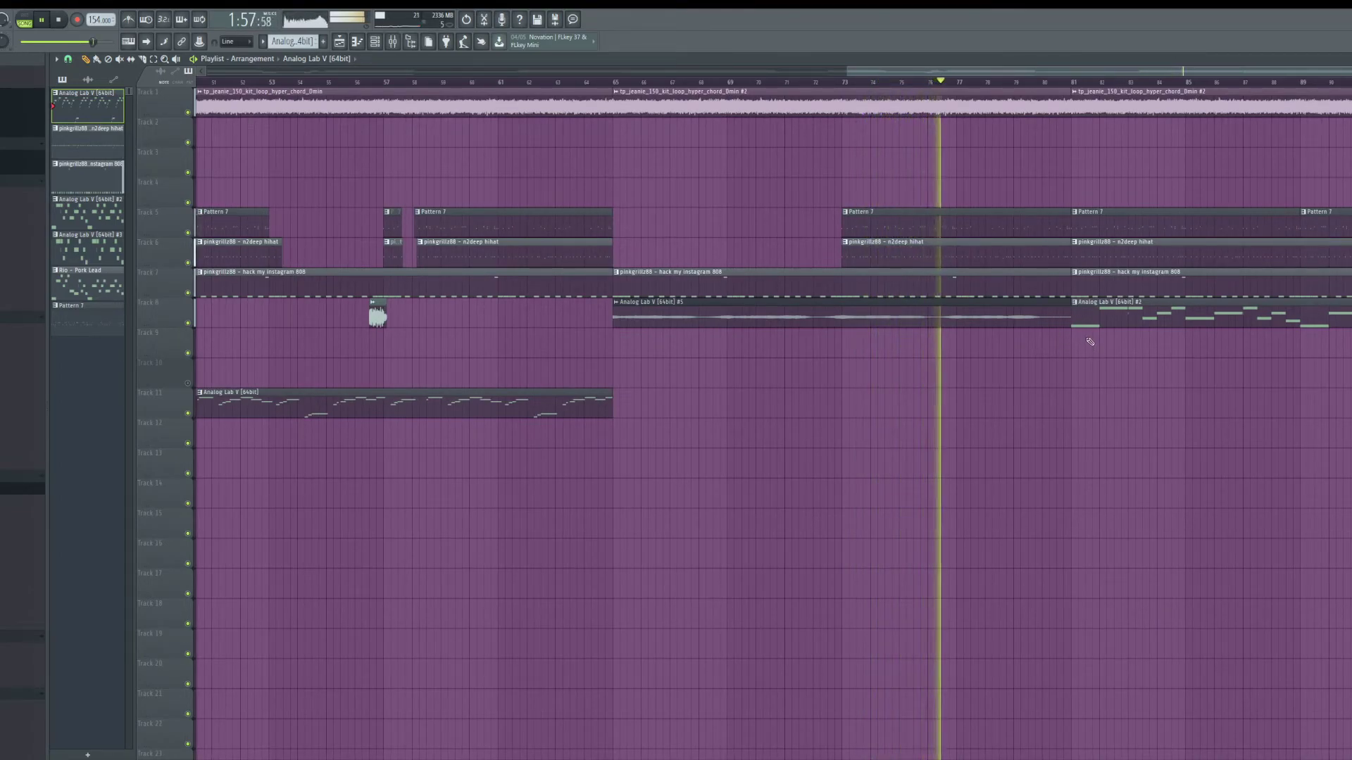
pyautogui.scroll(-4, 1171, 407)
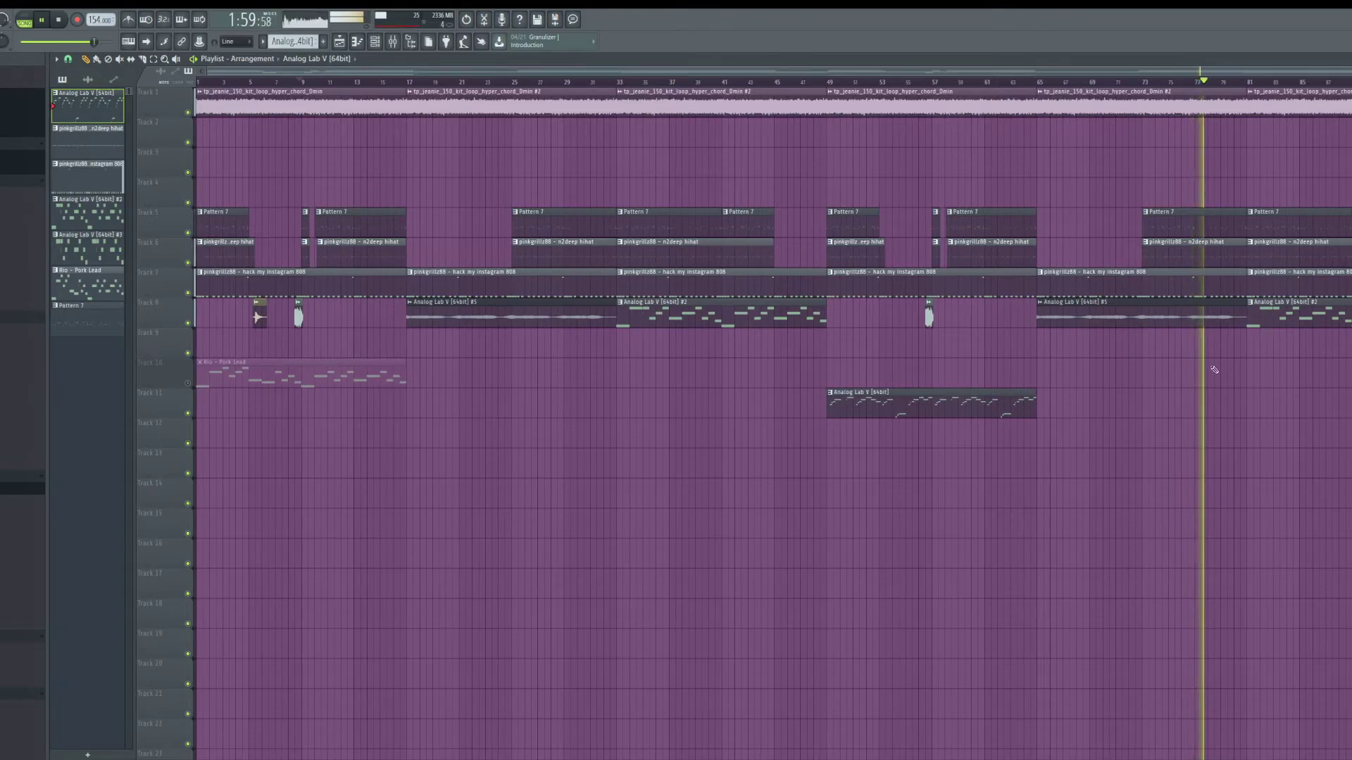
pyautogui.scroll(4, 1237, 422)
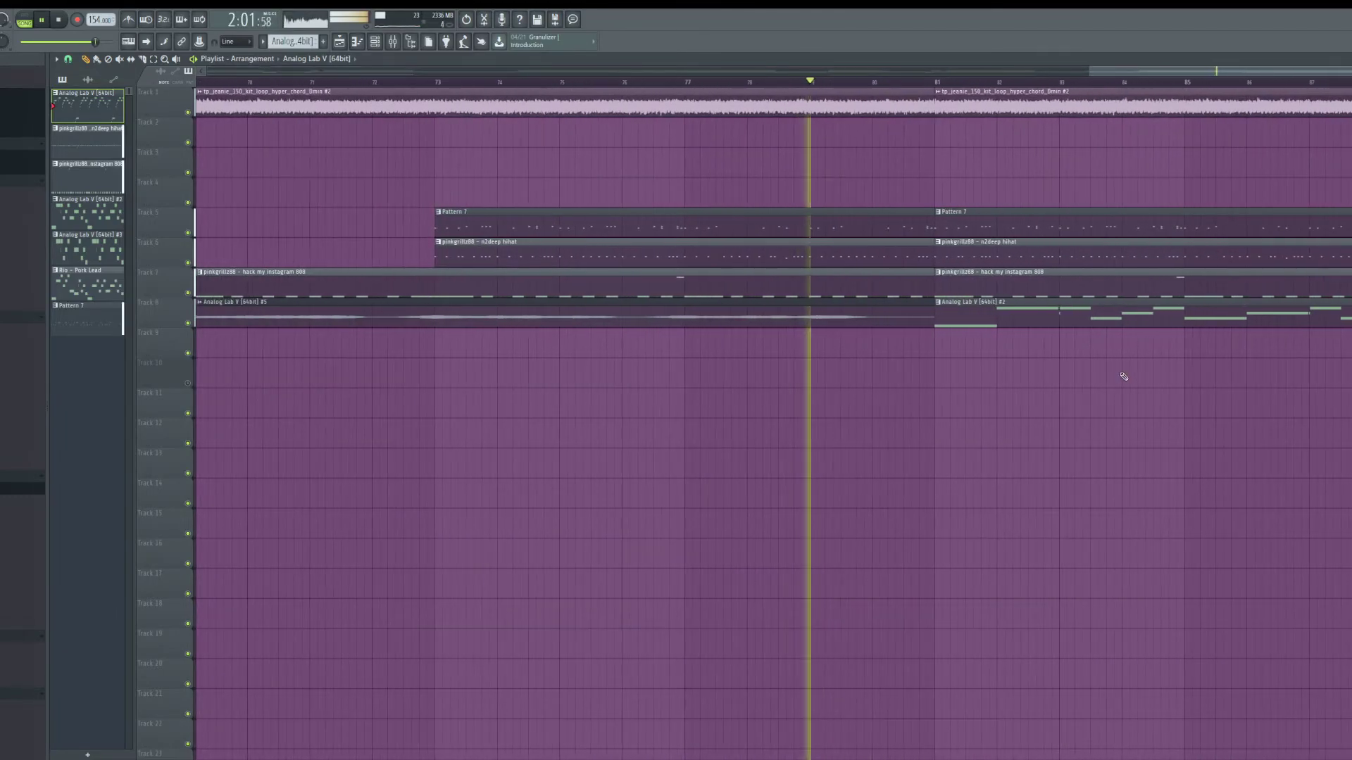
pyautogui.scroll(2, 1245, 273)
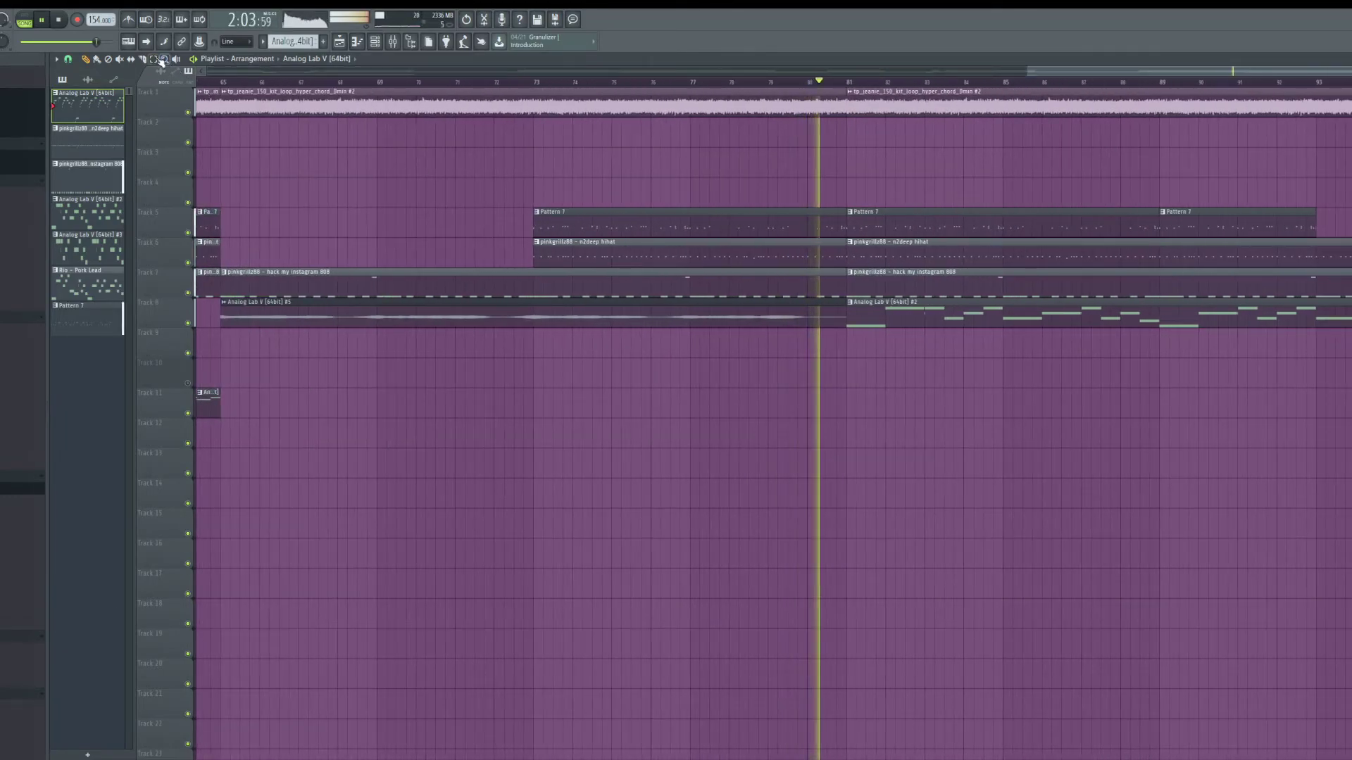
pyautogui.moveTo(1348, 408); pyautogui.dragTo(1059, 106)
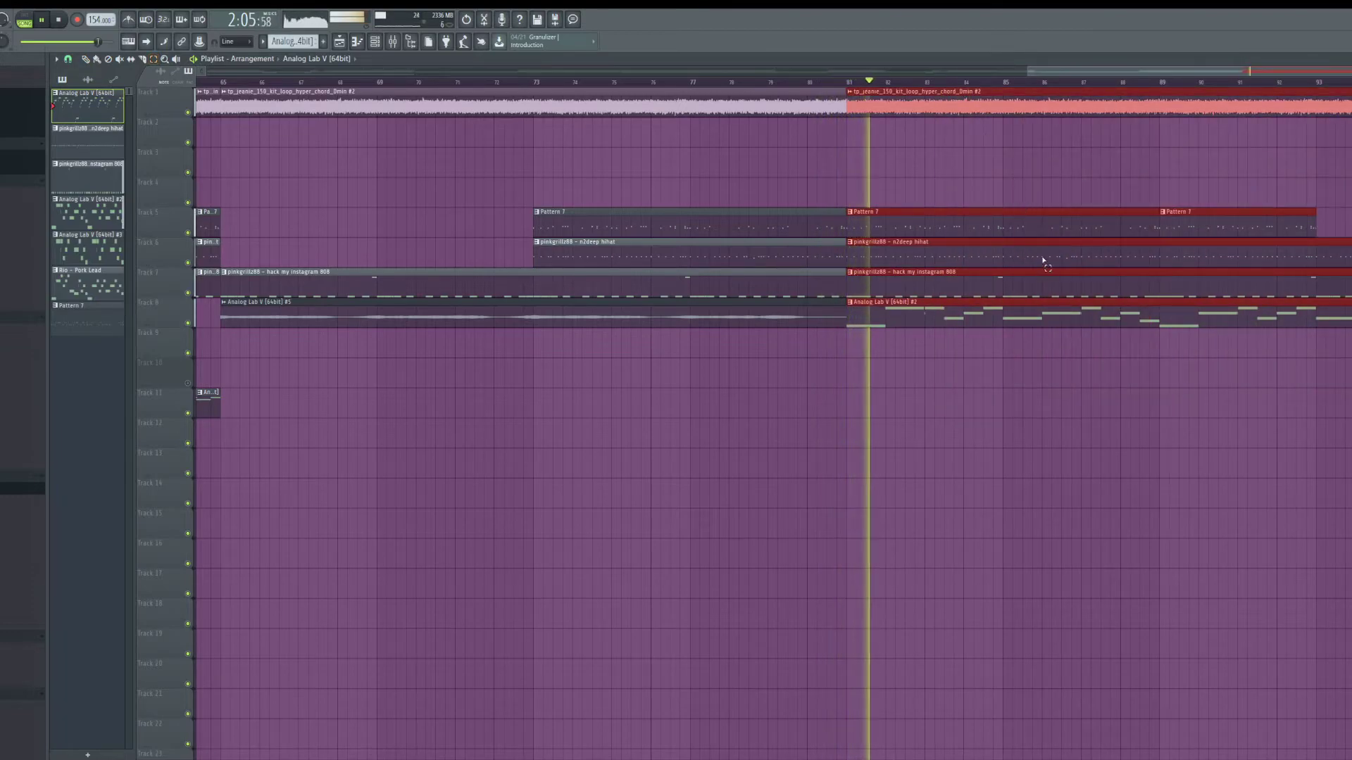
pyautogui.scroll(-4, 1086, 421)
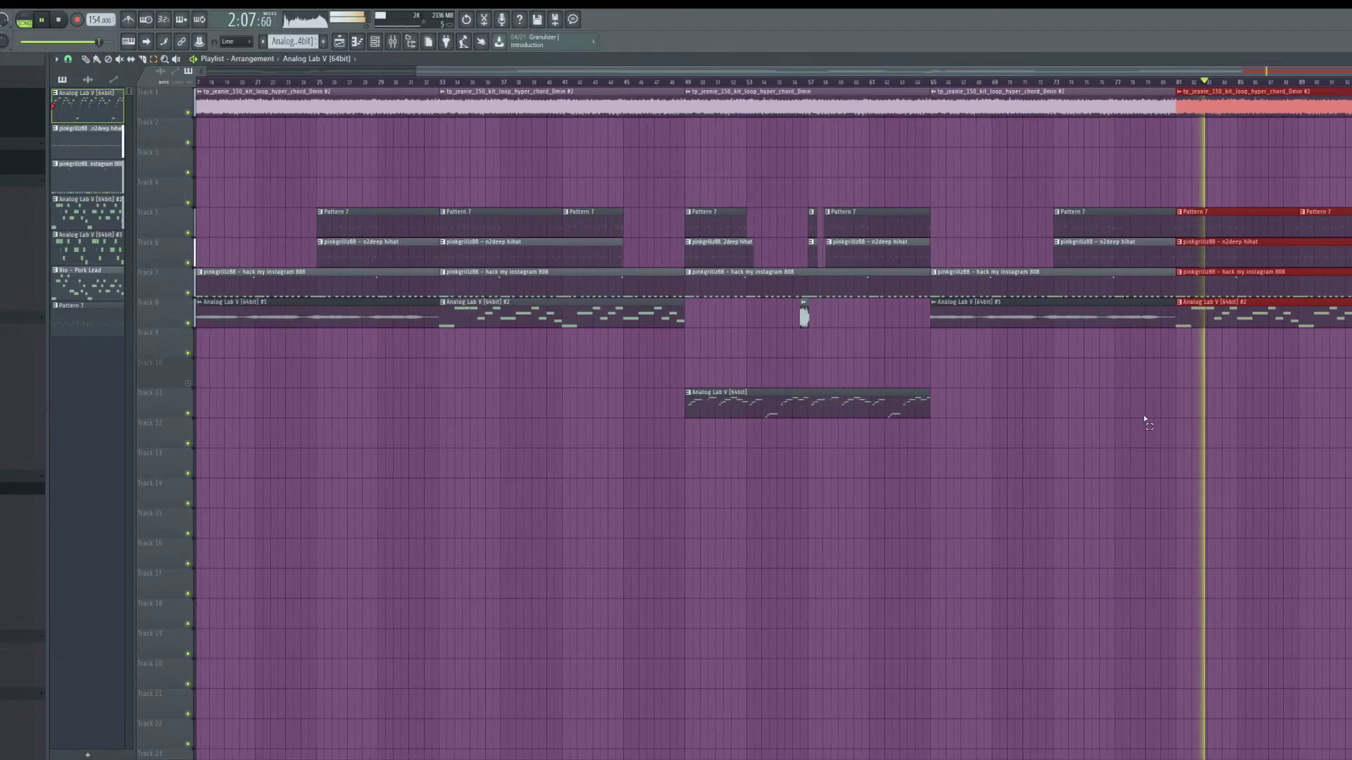
pyautogui.scroll(-3, 1225, 501)
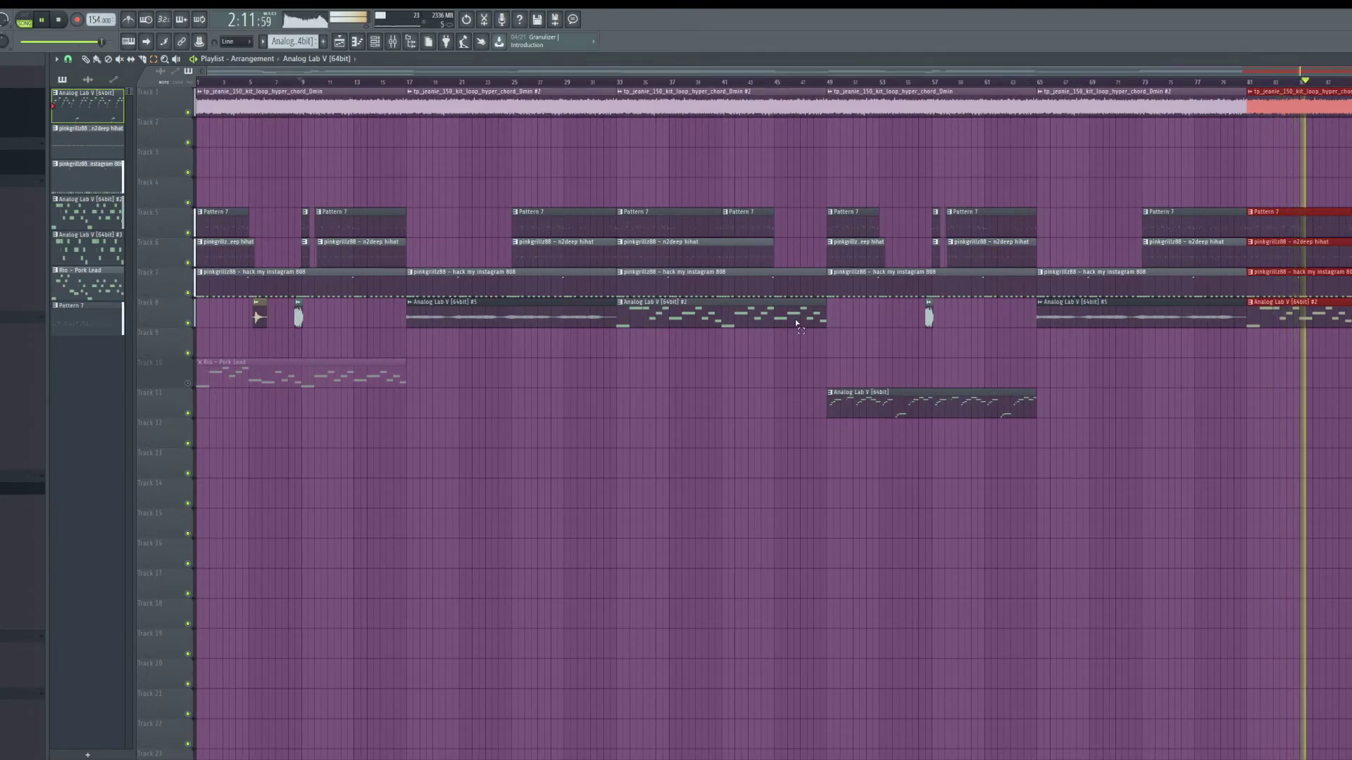
pyautogui.moveTo(1341, 477); pyautogui.dragTo(617, 90)
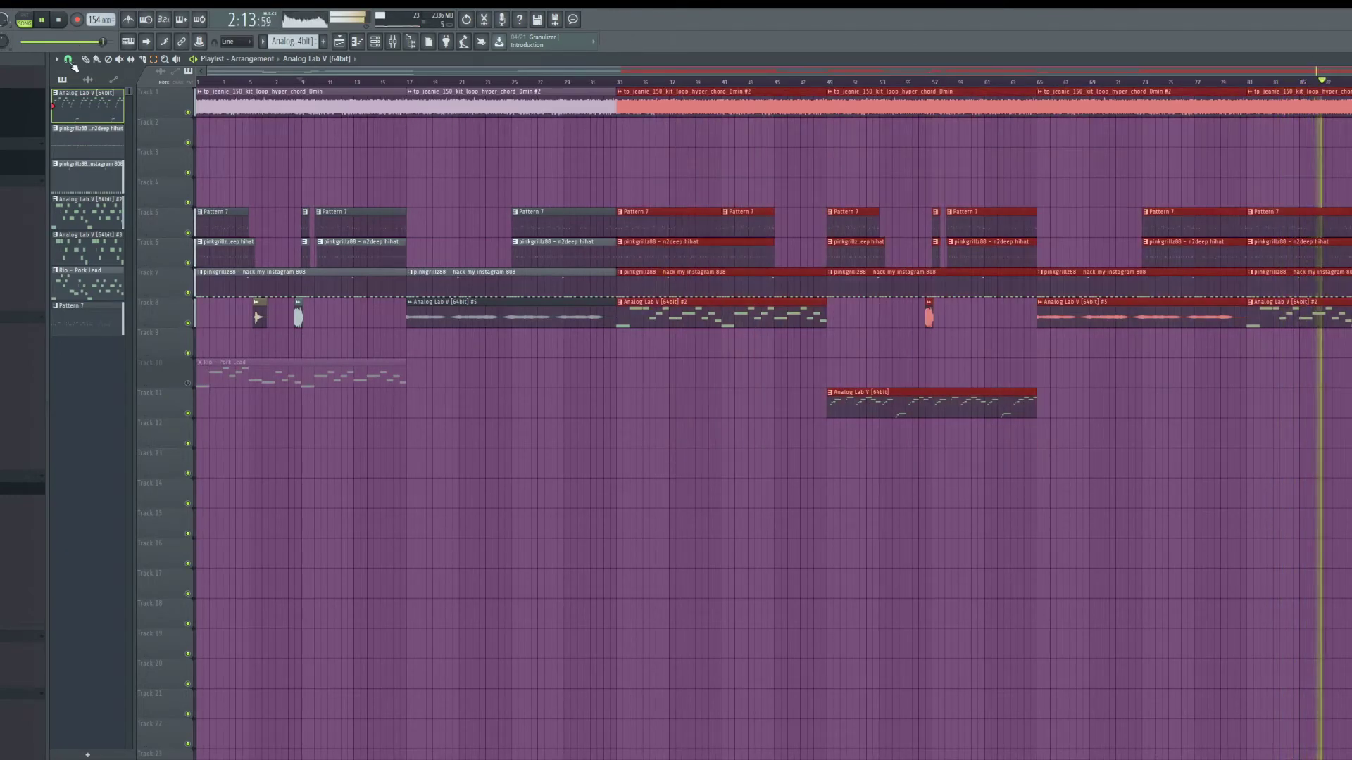
pyautogui.click(585, 81)
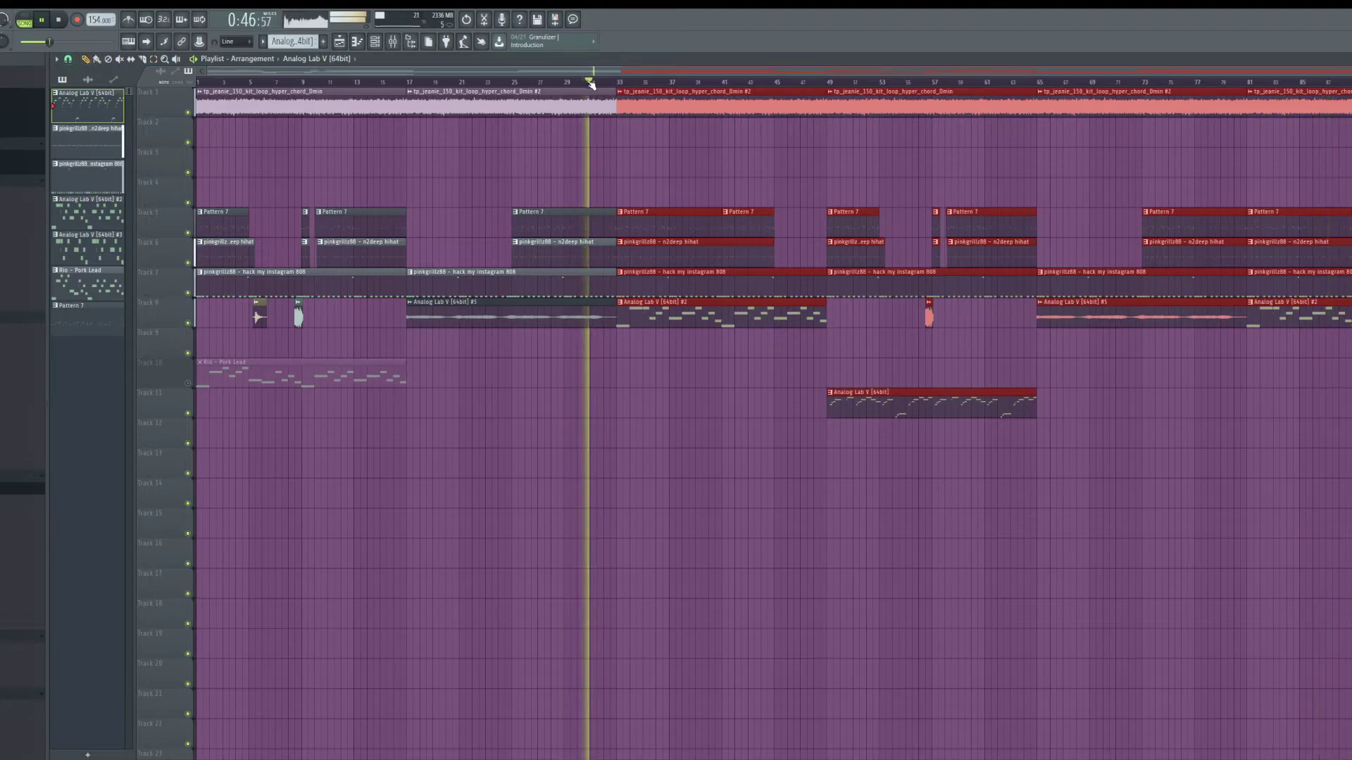
pyautogui.moveTo(656, 107); pyautogui.dragTo(742, 101)
pyautogui.scroll(5, 735, 153)
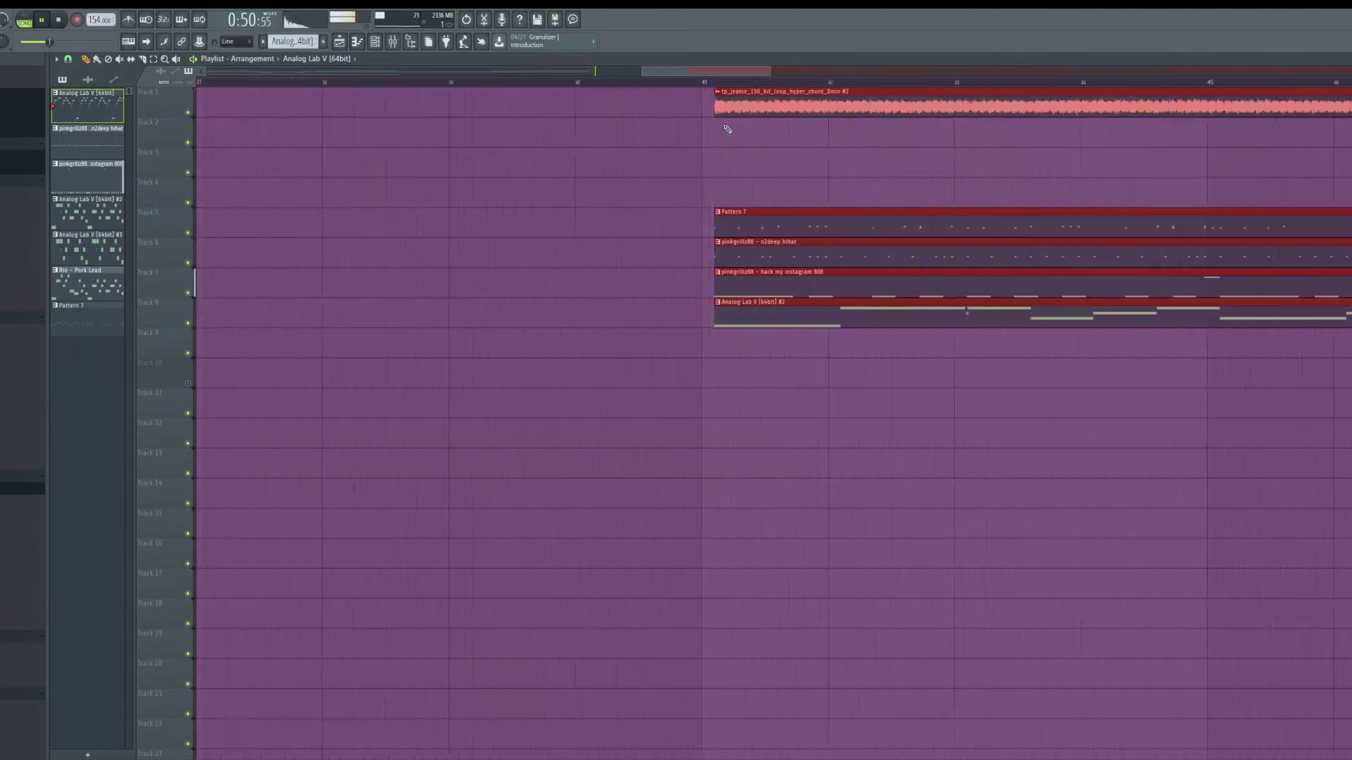
pyautogui.scroll(2, 708, 140)
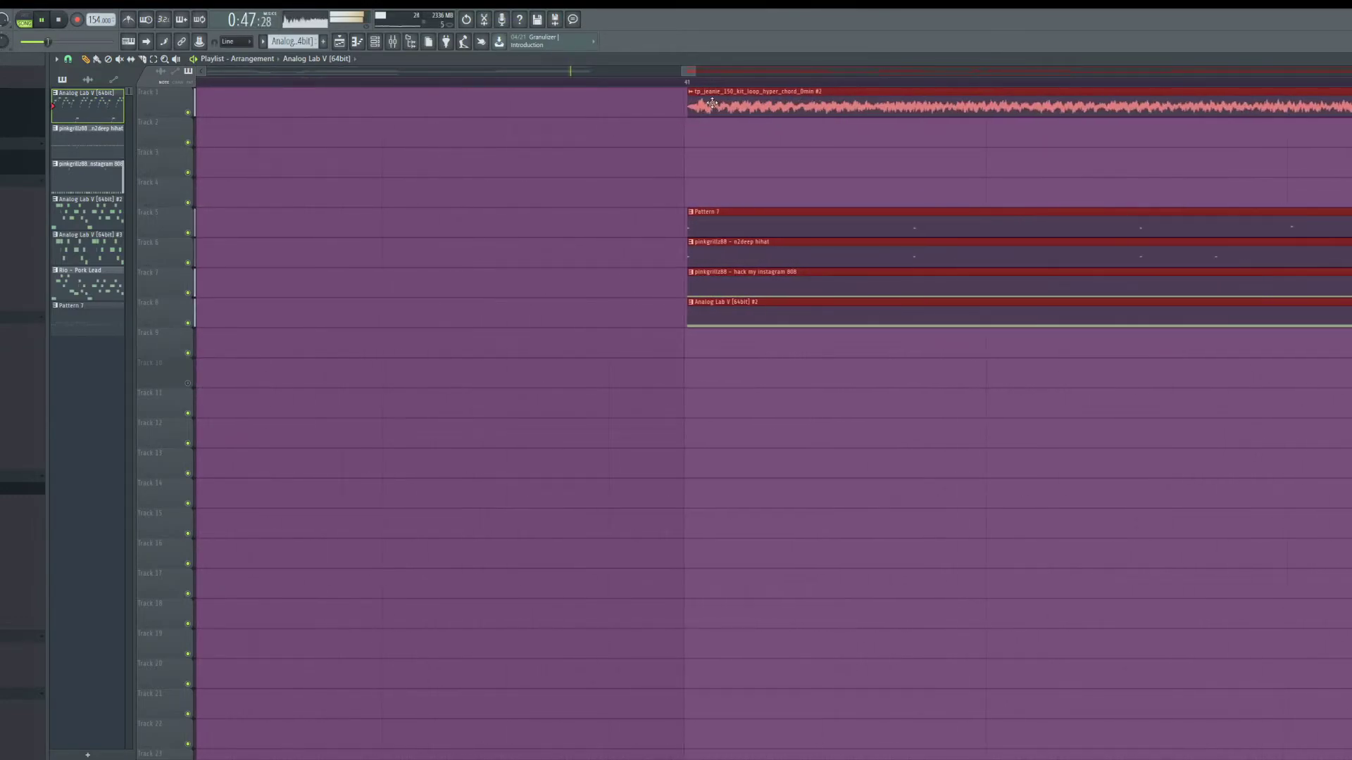
# Step: Slice the hyper chord loop on Track 1 and the hack my instagram 808 clip on Track 7 at bar 25
pyautogui.scroll(-4, 624, 431)
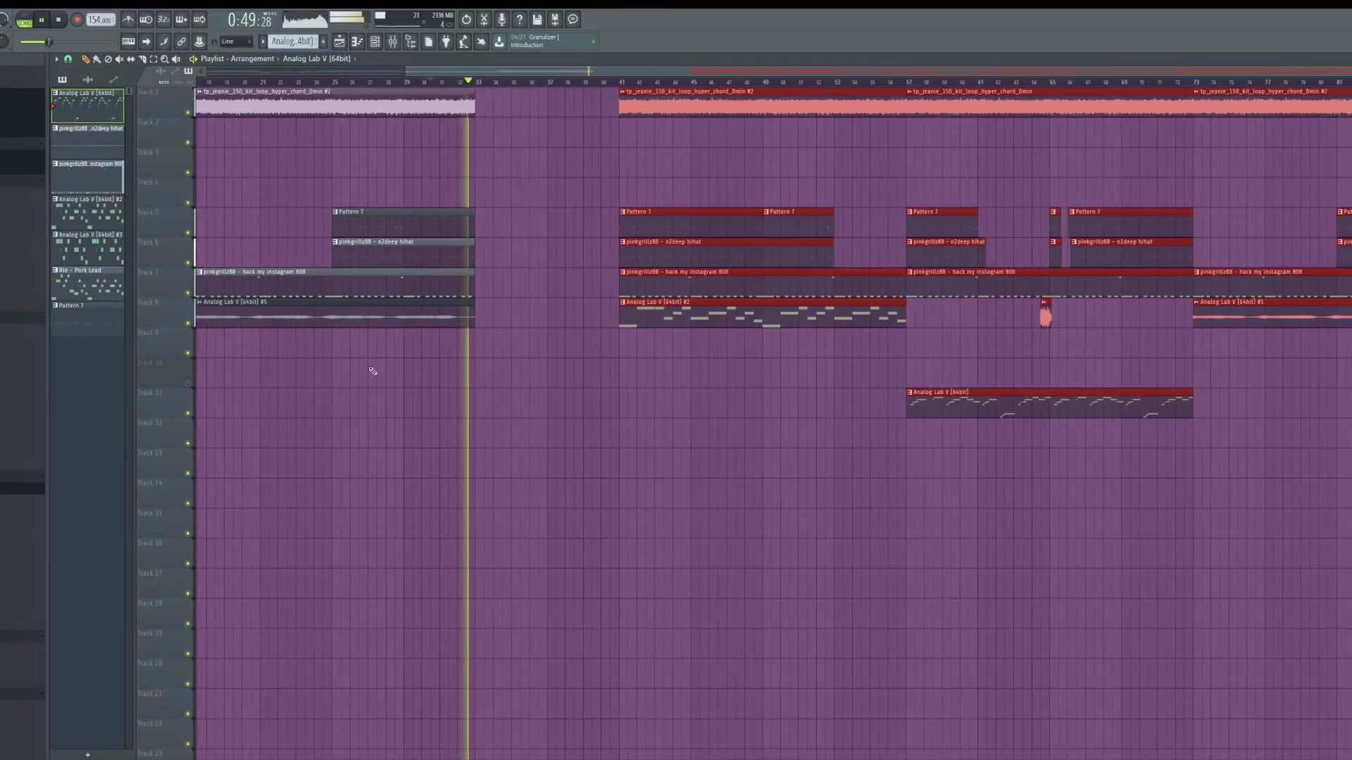
pyautogui.scroll(1, 324, 176)
pyautogui.scroll(4, 312, 136)
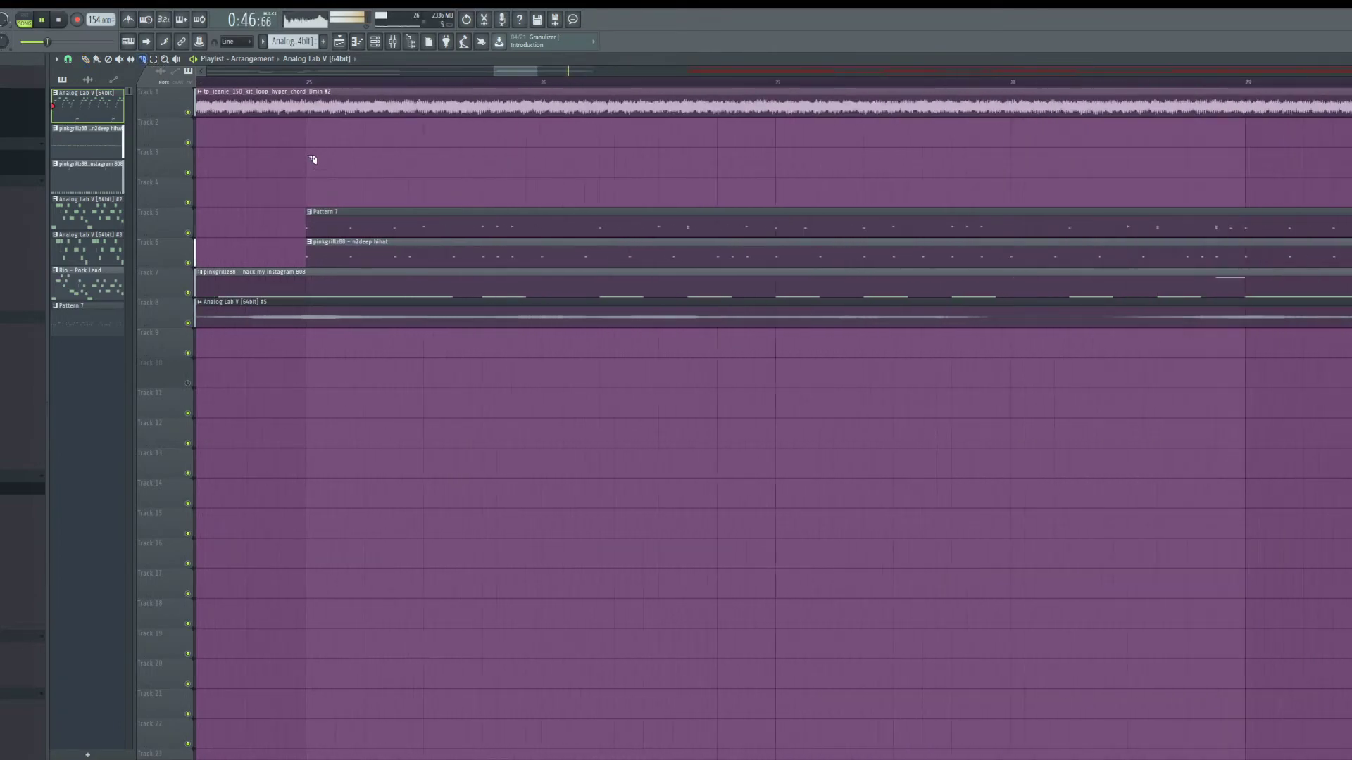
pyautogui.scroll(-5, 339, 141)
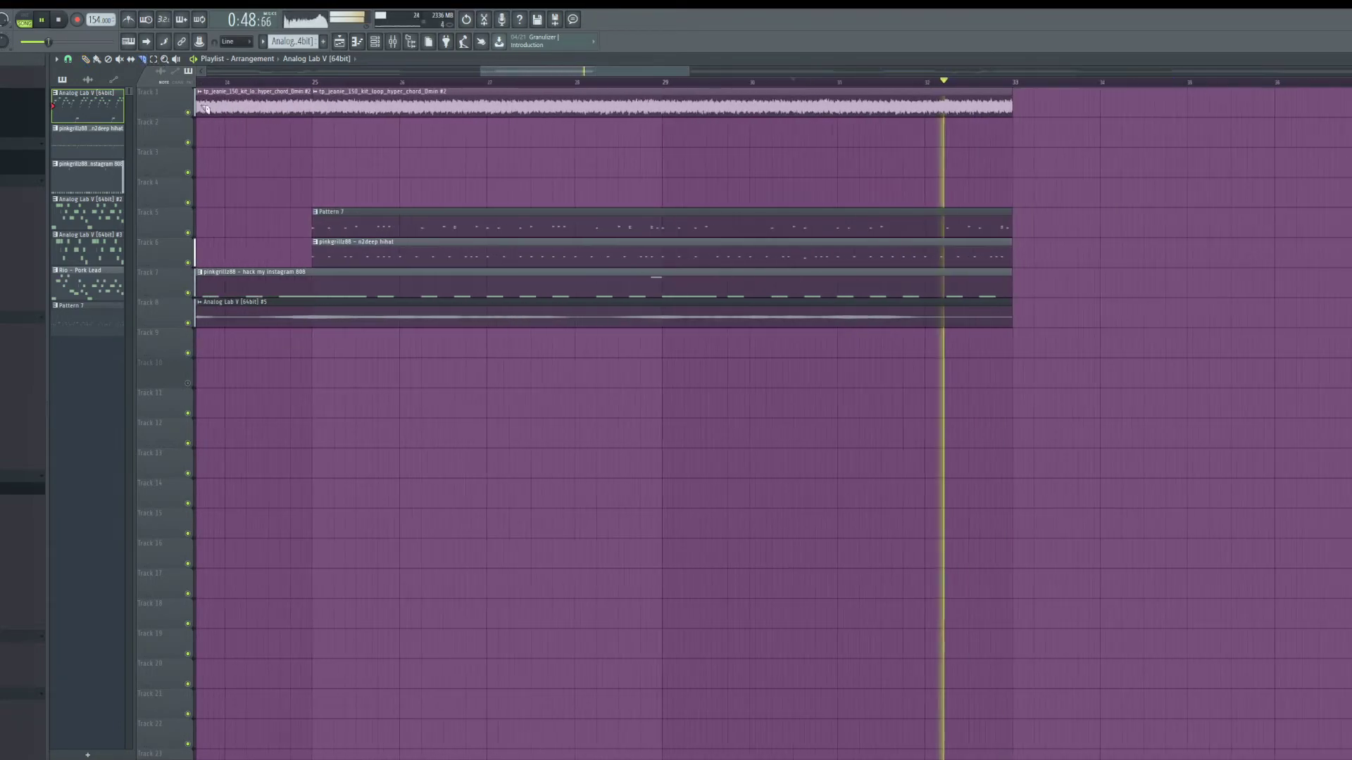
pyautogui.moveTo(1140, 497)
pyautogui.mouseDown()
pyautogui.moveTo(577, 179)
pyautogui.moveTo(396, 105)
pyautogui.mouseUp()
pyautogui.press('space')
pyautogui.press('space')
pyautogui.click(143, 59)
pyautogui.keyDown('ctrl'); pyautogui.click(326, 416); pyautogui.keyUp('ctrl')
pyautogui.scroll(5, 319, 395)
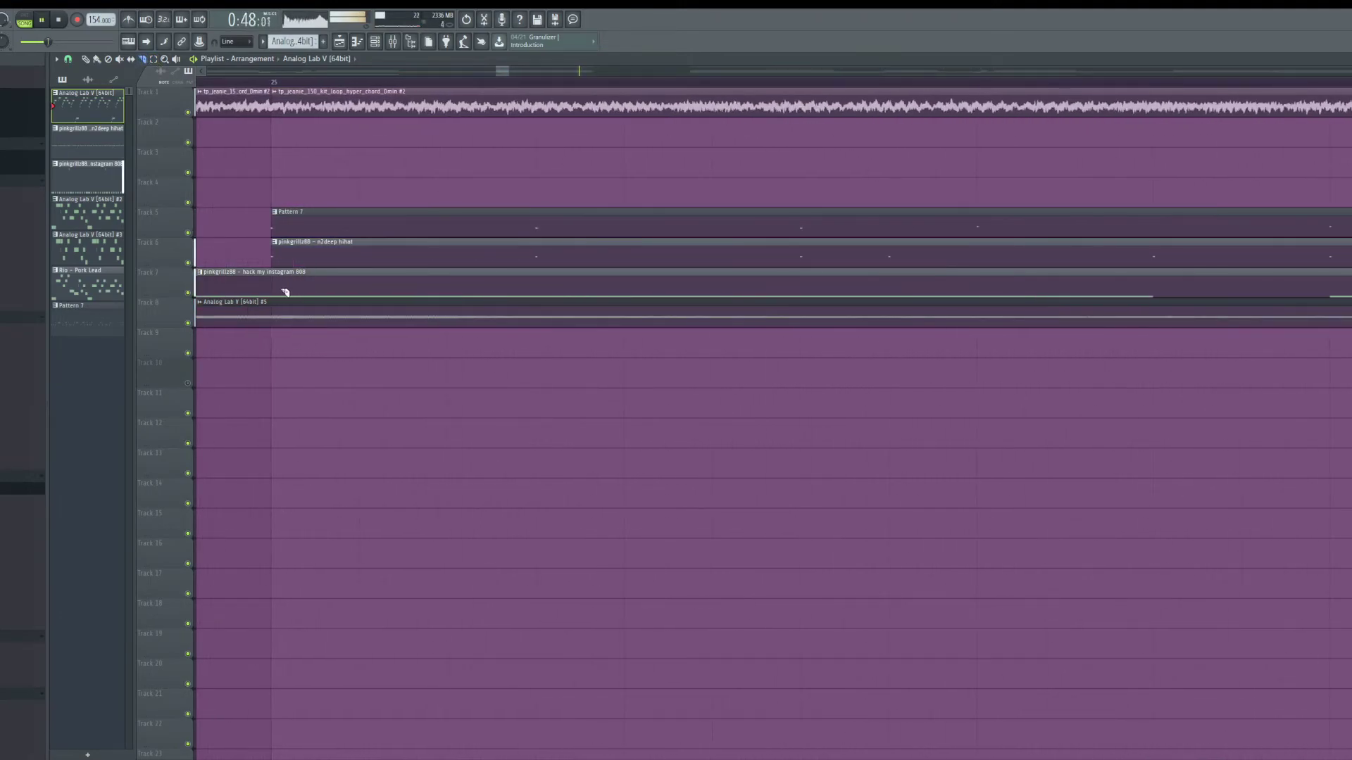
pyautogui.scroll(-5, 362, 467)
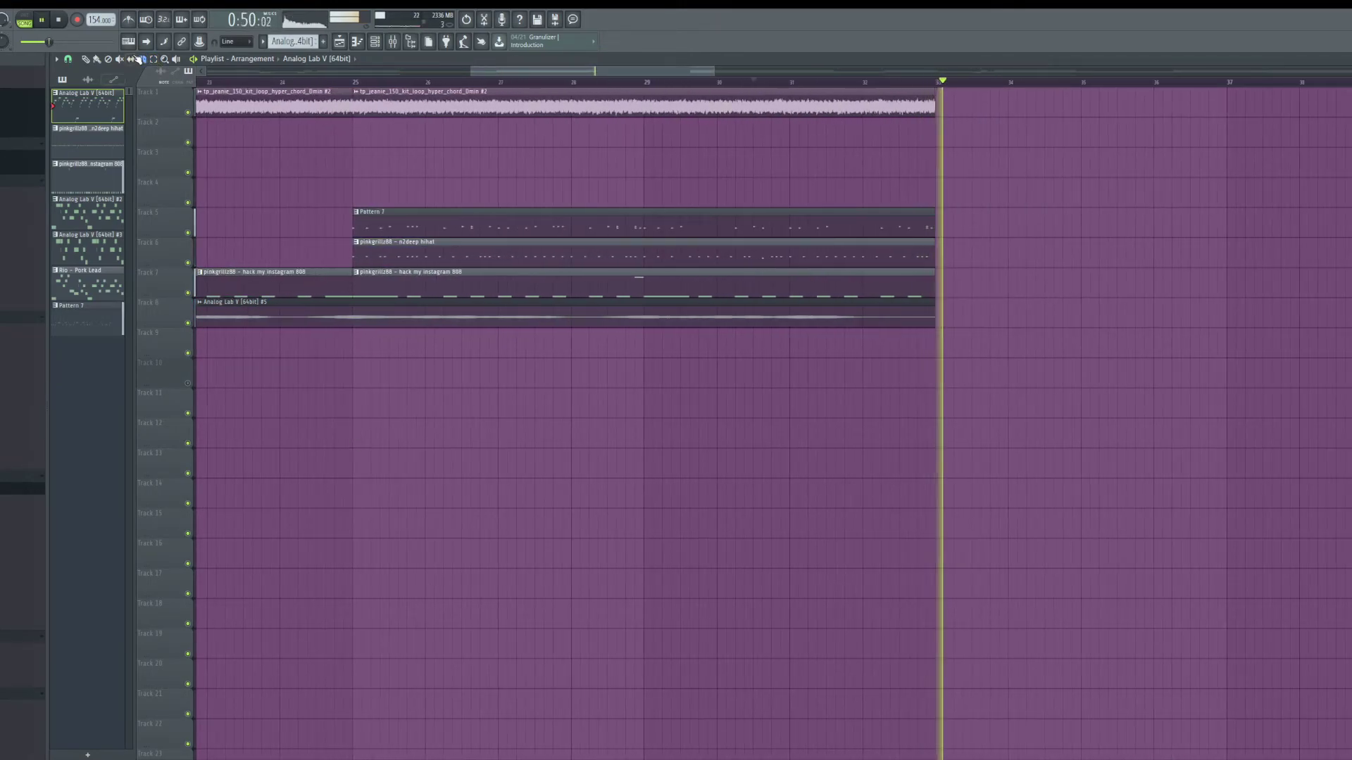
# Step: Duplicate the clips on Tracks 1, 5, 6 and 7 from bars 25 to 32 to bar 33, and play from just before bar 24
pyautogui.moveTo(922, 287); pyautogui.dragTo(458, 93)
pyautogui.hotkey('ctrl', 'b')
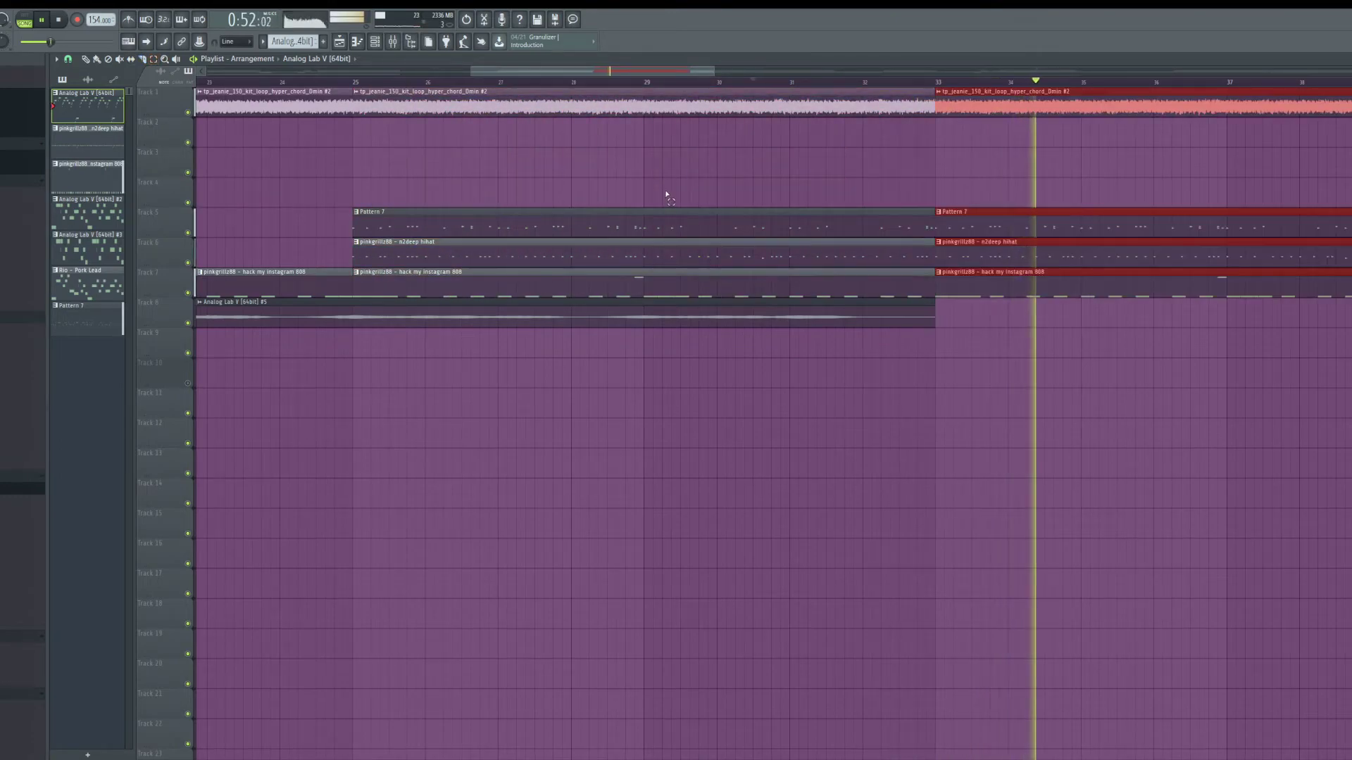
pyautogui.press('space')
pyautogui.press('space')
pyautogui.click(86, 60)
pyautogui.click(260, 81)
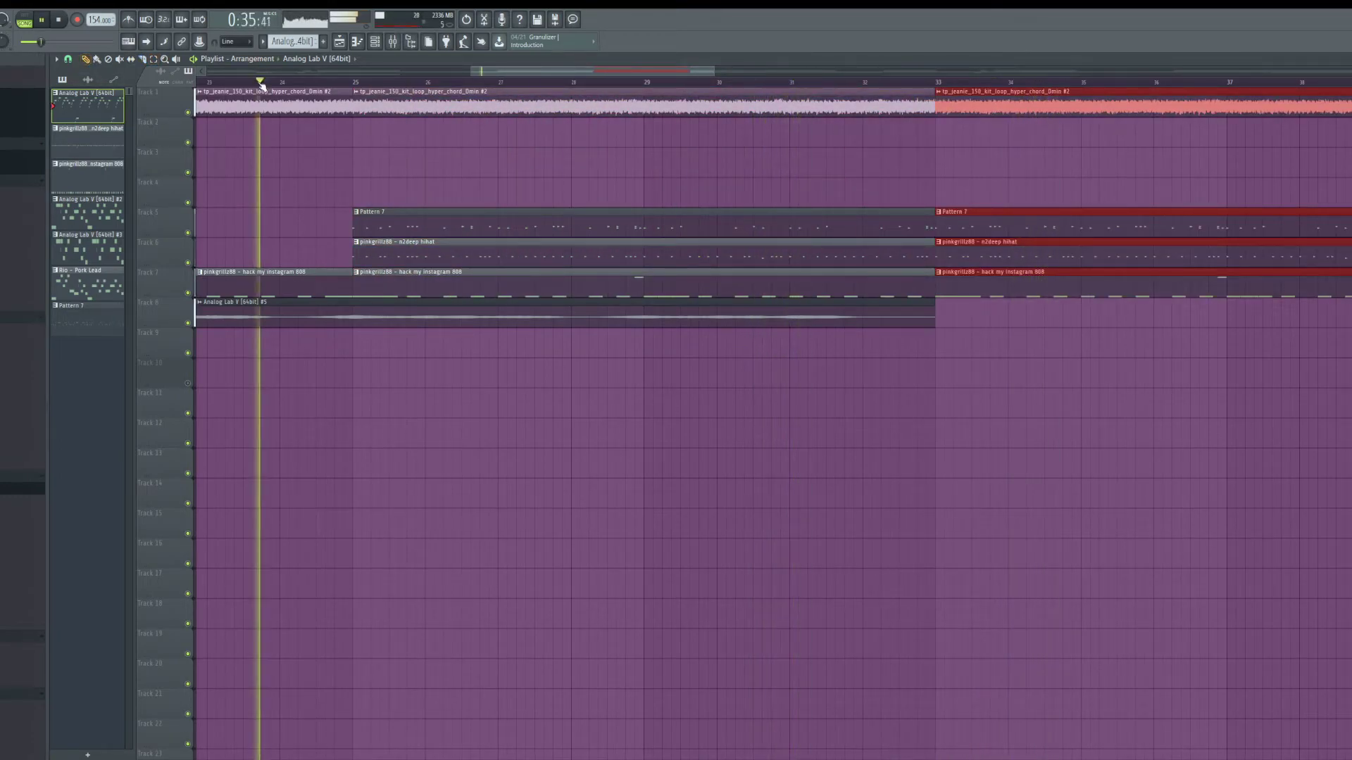
# Step: Delete the sliced loop and 808 parts between bars 25 and 33, and extend the preceding Track 7 808 clip to bar 33
pyautogui.rightClick(399, 108)
pyautogui.click(69, 60)
pyautogui.click(83, 171)
pyautogui.click(70, 60)
pyautogui.click(82, 152)
pyautogui.rightClick(392, 286)
pyautogui.moveTo(350, 277); pyautogui.dragTo(874, 280)
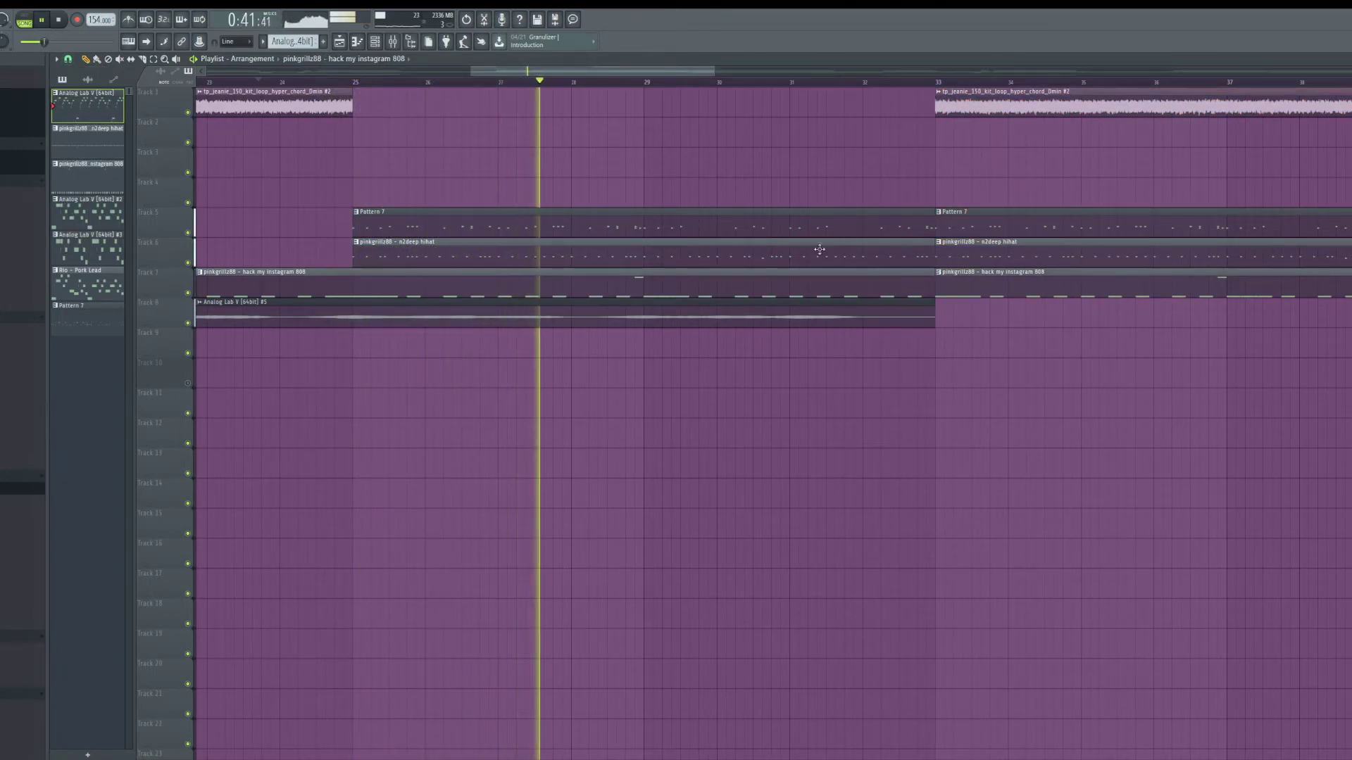
# Step: Extend the hyper chord loop clip on Track 1 from bar 25 to about bar 33
pyautogui.moveTo(352, 106); pyautogui.dragTo(929, 126)
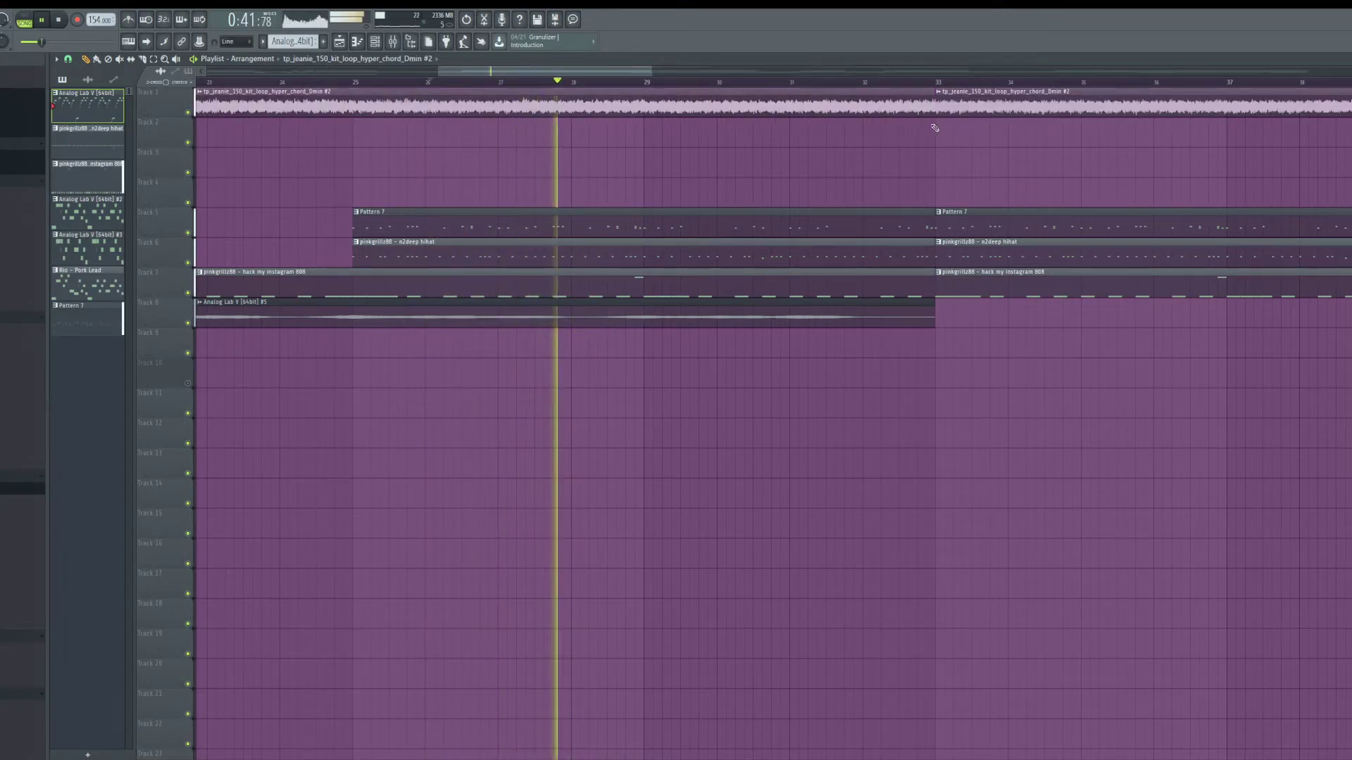
pyautogui.hotkey('ctrl', 'z')
pyautogui.moveTo(352, 106); pyautogui.dragTo(932, 125)
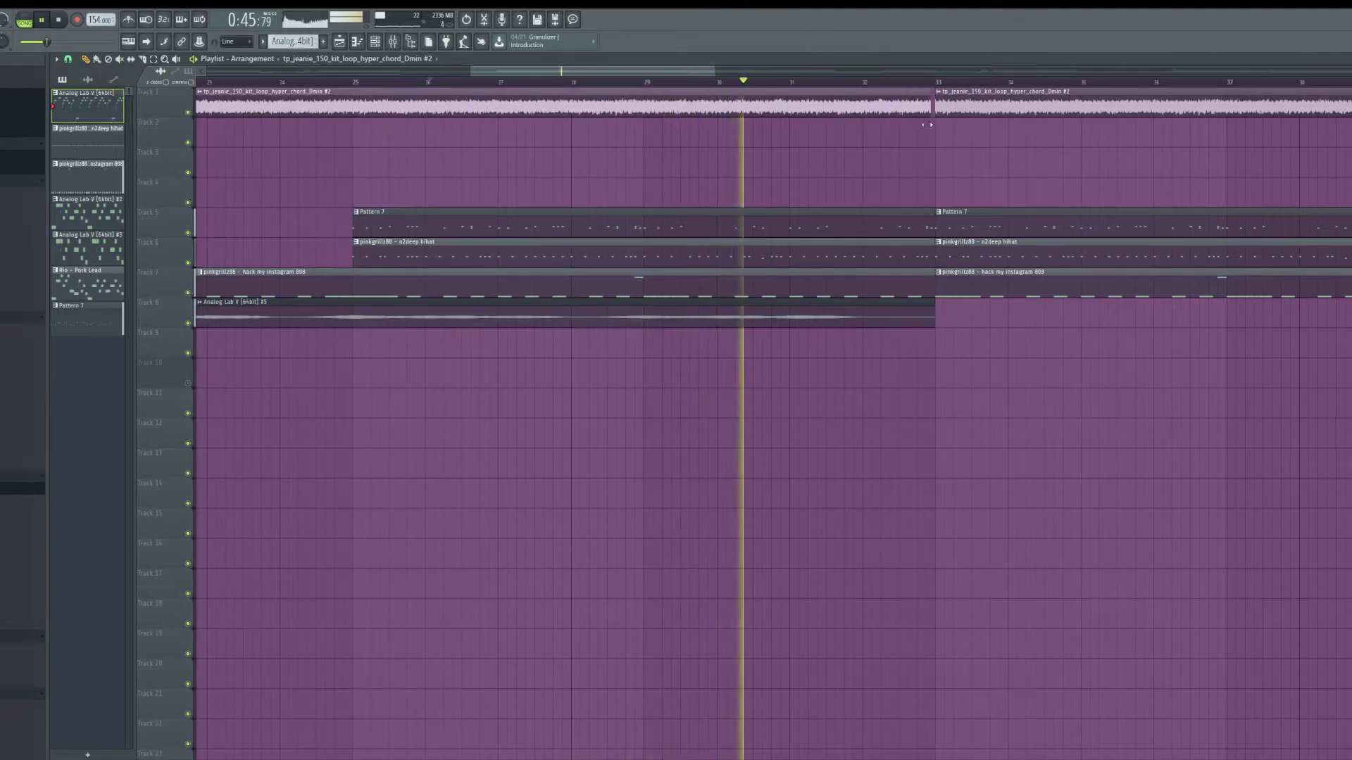
# Step: Slice the Track 7 808 clip just after bar 26 and trim the second part's start to leave a gap of about 0.4 bar
pyautogui.click(405, 82)
pyautogui.click(143, 59)
pyautogui.scroll(3, 487, 257)
pyautogui.click(227, 82)
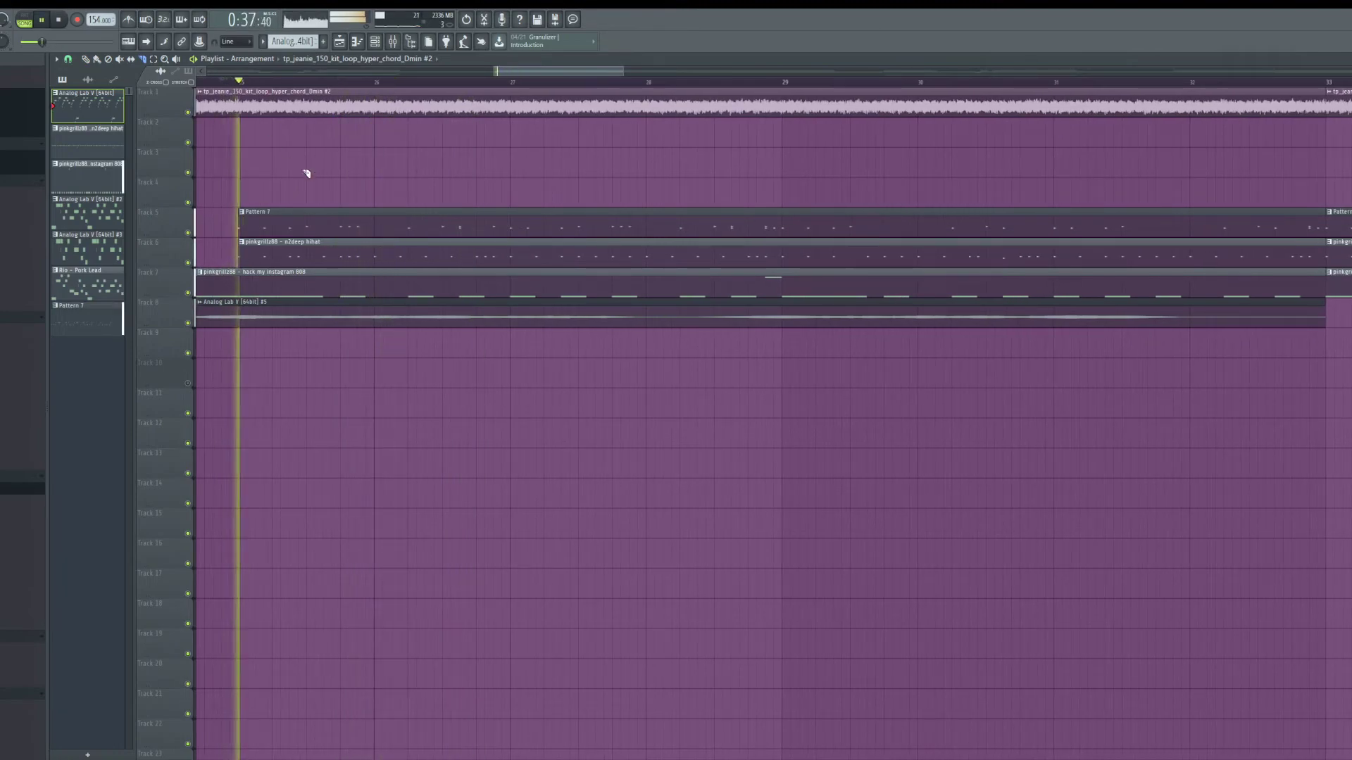
pyautogui.click(407, 290)
pyautogui.click(206, 81)
pyautogui.moveTo(401, 283); pyautogui.dragTo(451, 283)
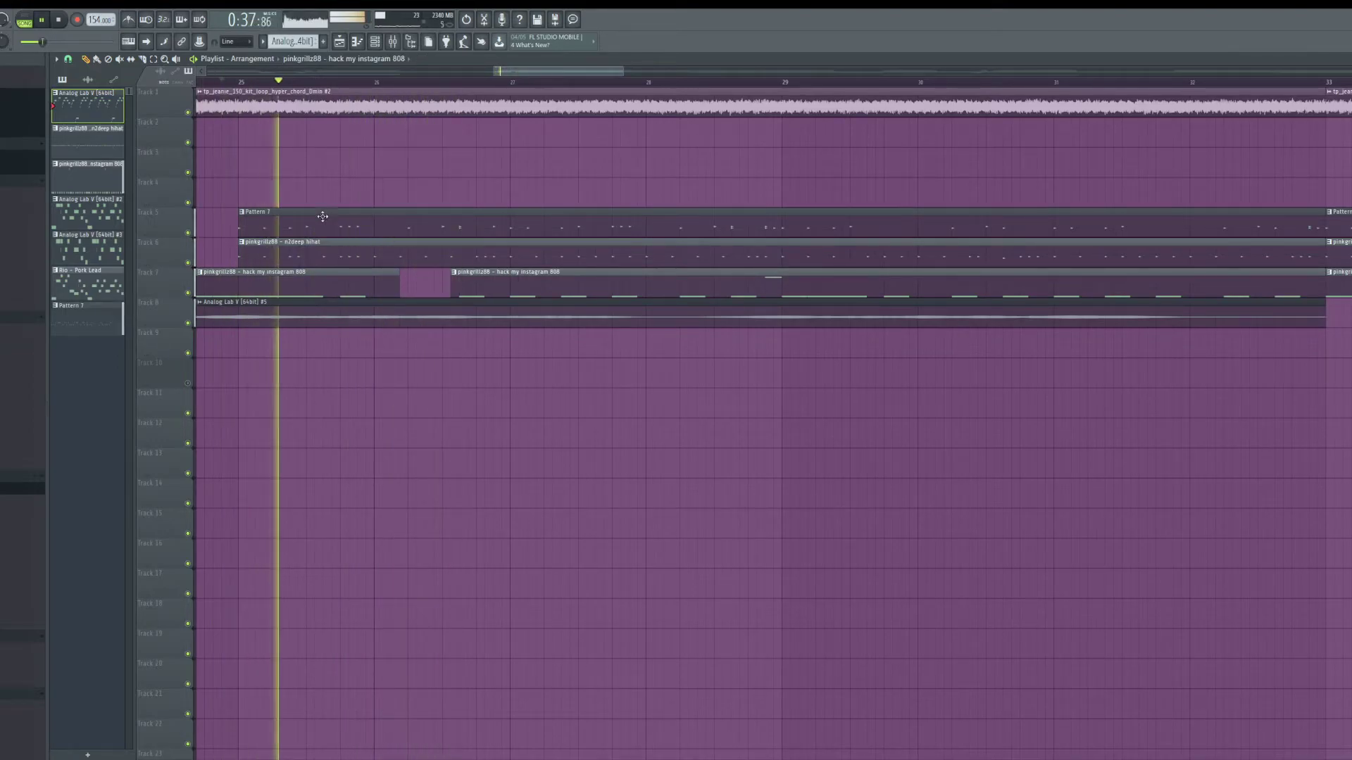
# Step: Slice the Track 5 Pattern 7 clip just after bar 26 and trim the second part's start to leave a gap of about a quarter bar
pyautogui.scroll(-5, 578, 495)
pyautogui.scroll(5, 578, 495)
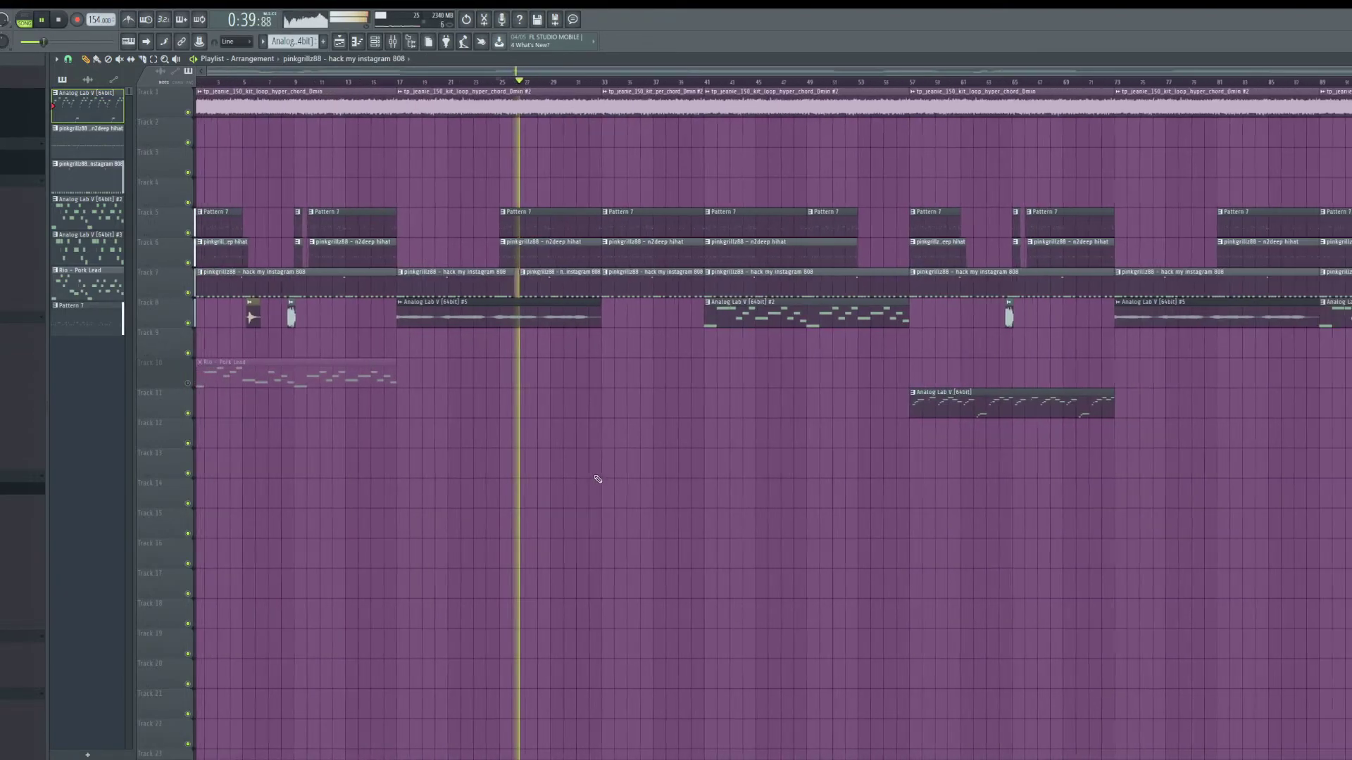
pyautogui.scroll(2, 525, 431)
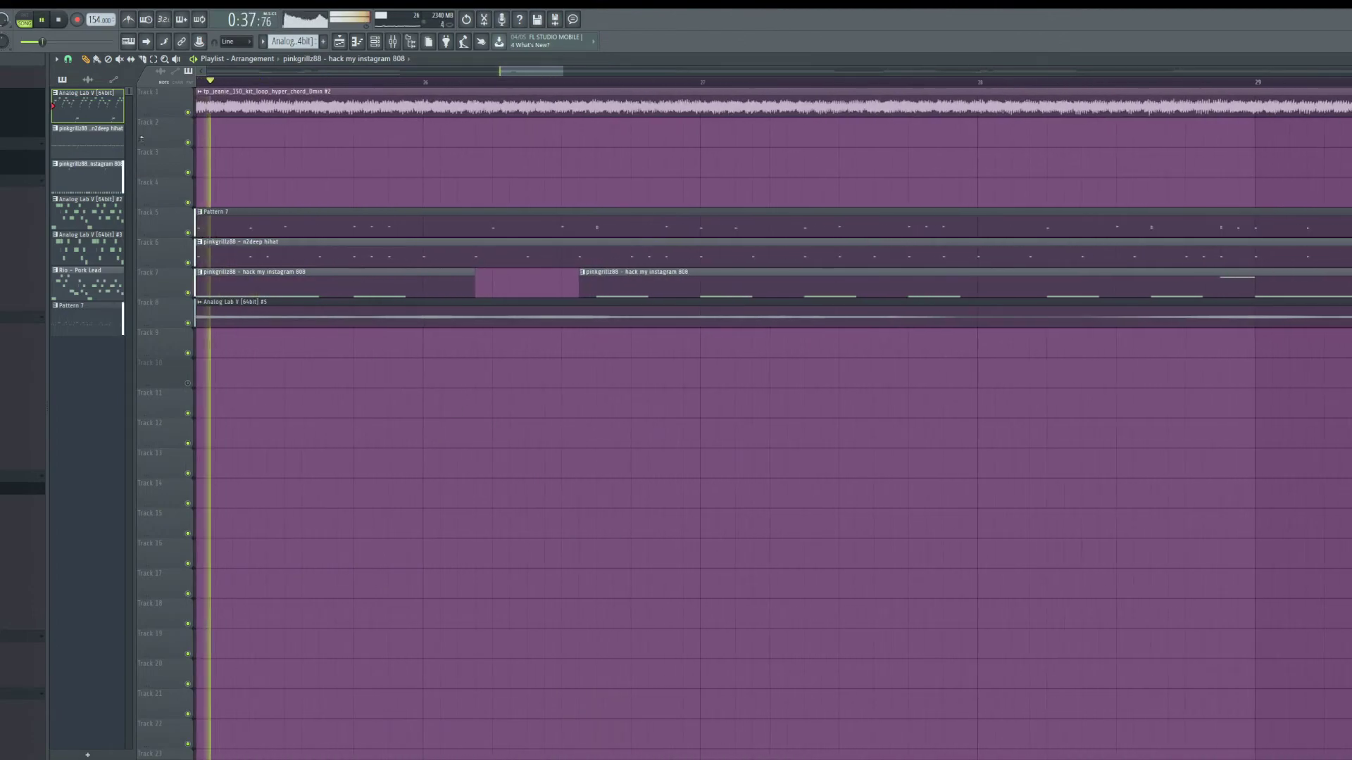
pyautogui.click(471, 228)
pyautogui.press('space')
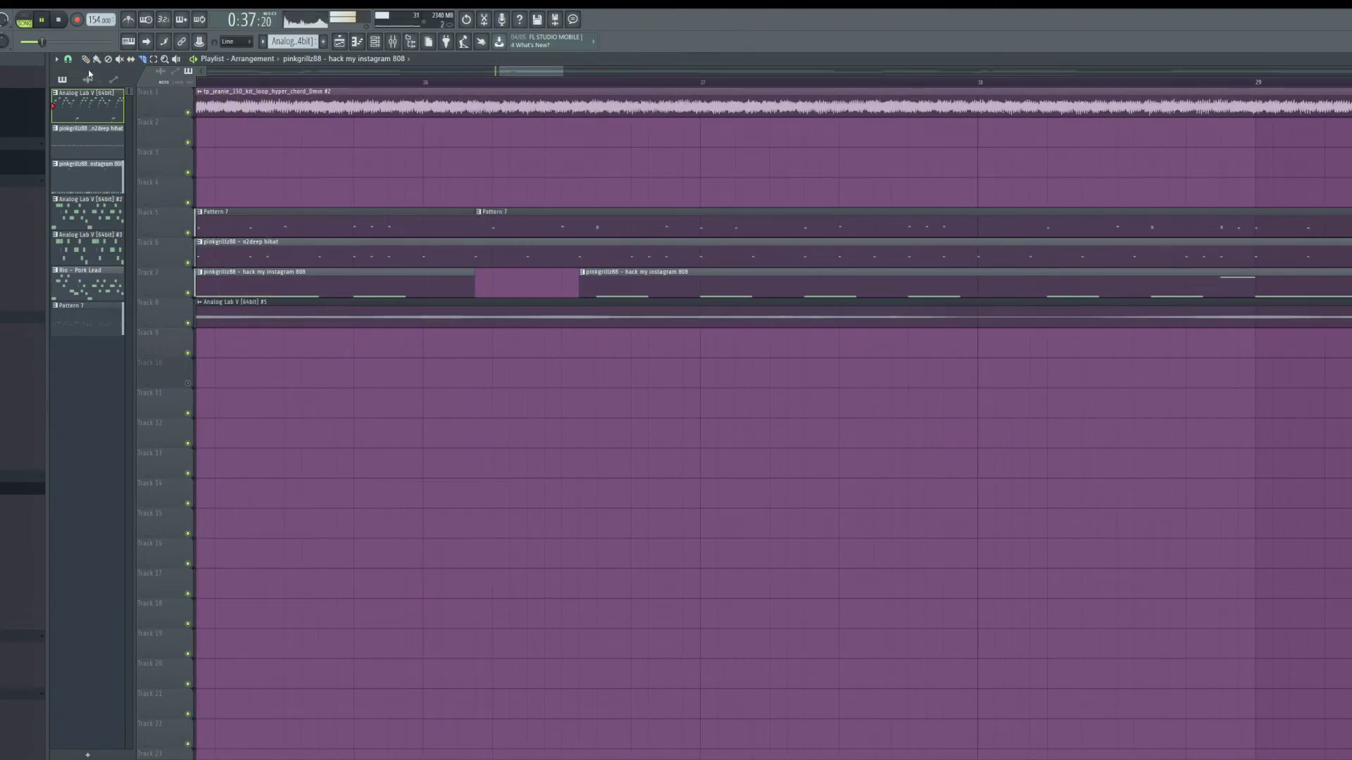
pyautogui.moveTo(479, 226); pyautogui.dragTo(547, 228)
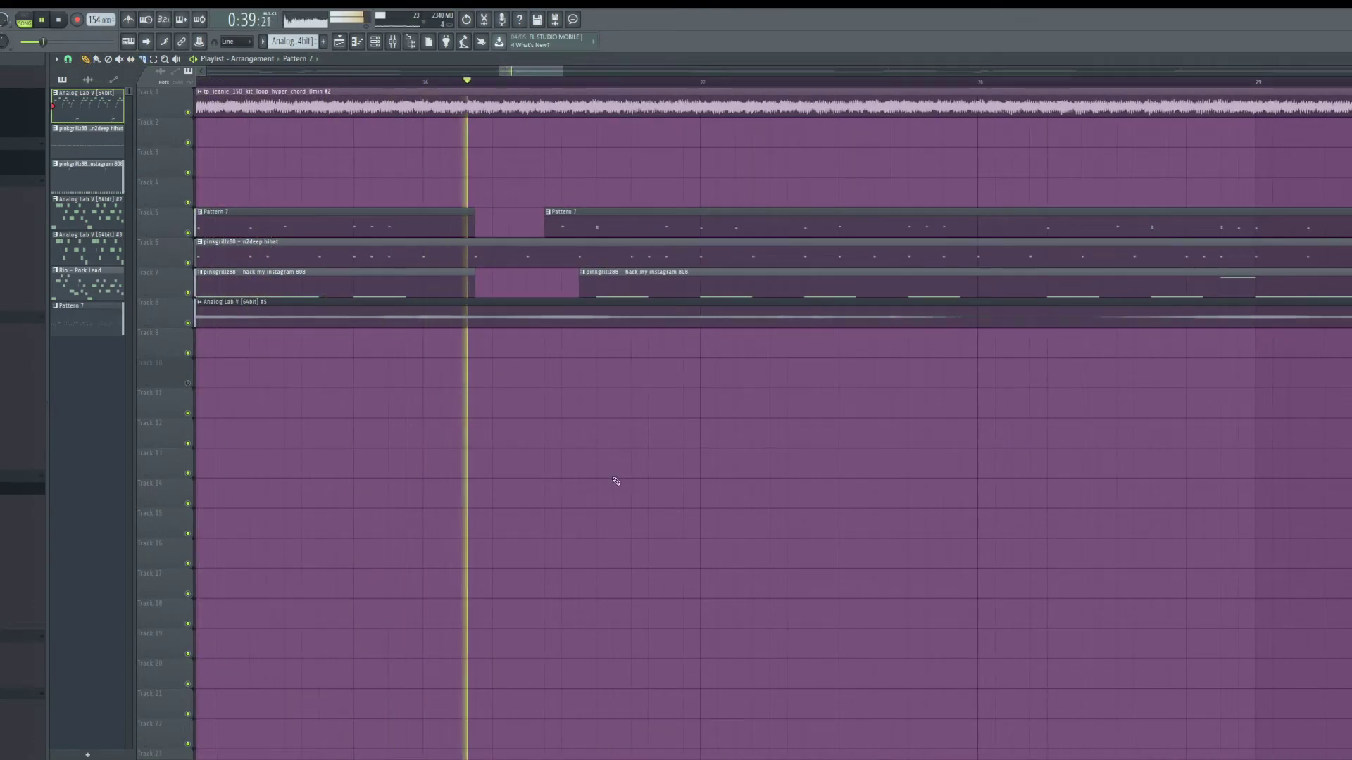
# Step: Slice the Track 6 n2deep hihat clip just after bar 26 and trim the second part's start to leave a gap of about 0.4 bar
pyautogui.scroll(-3, 642, 470)
pyautogui.scroll(3, 603, 425)
pyautogui.moveTo(545, 277)
pyautogui.mouseDown()
pyautogui.moveTo(627, 282)
pyautogui.moveTo(545, 281)
pyautogui.mouseUp()
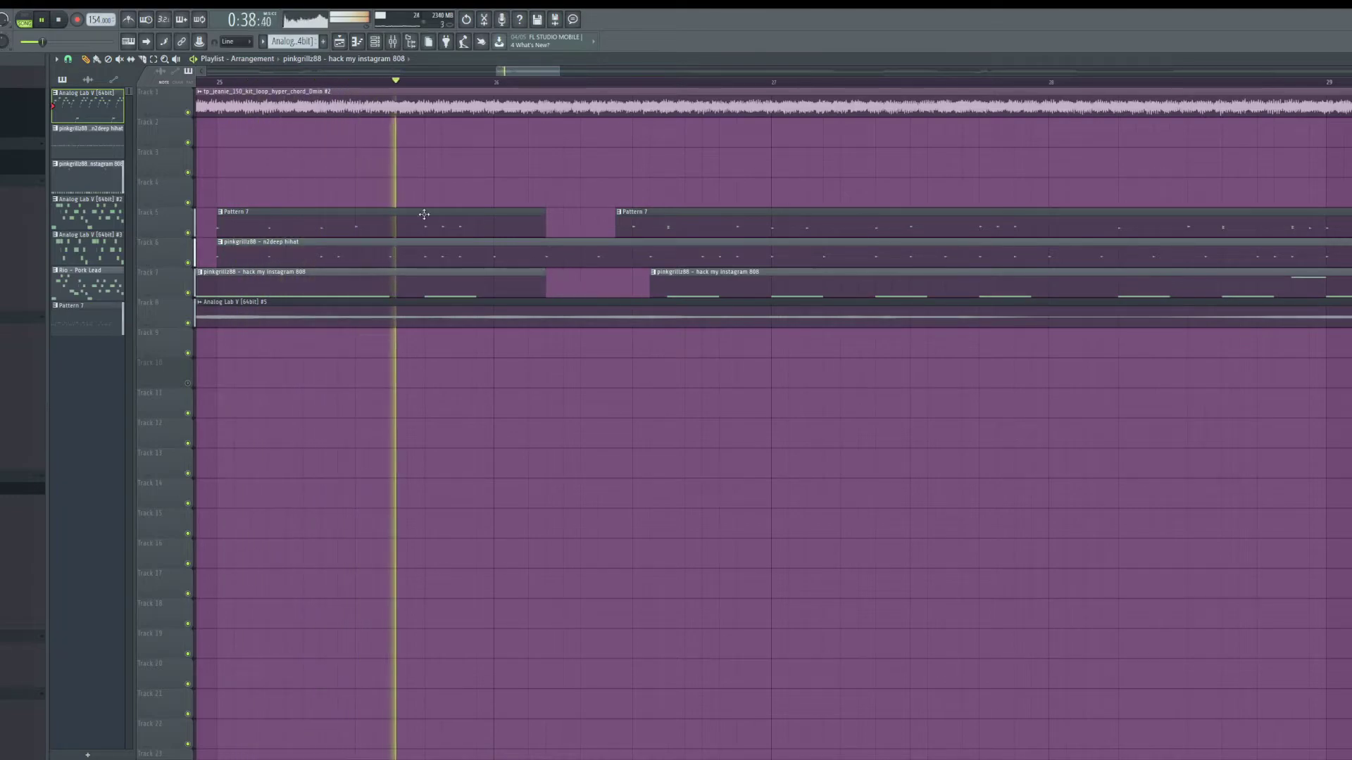
pyautogui.click(529, 249)
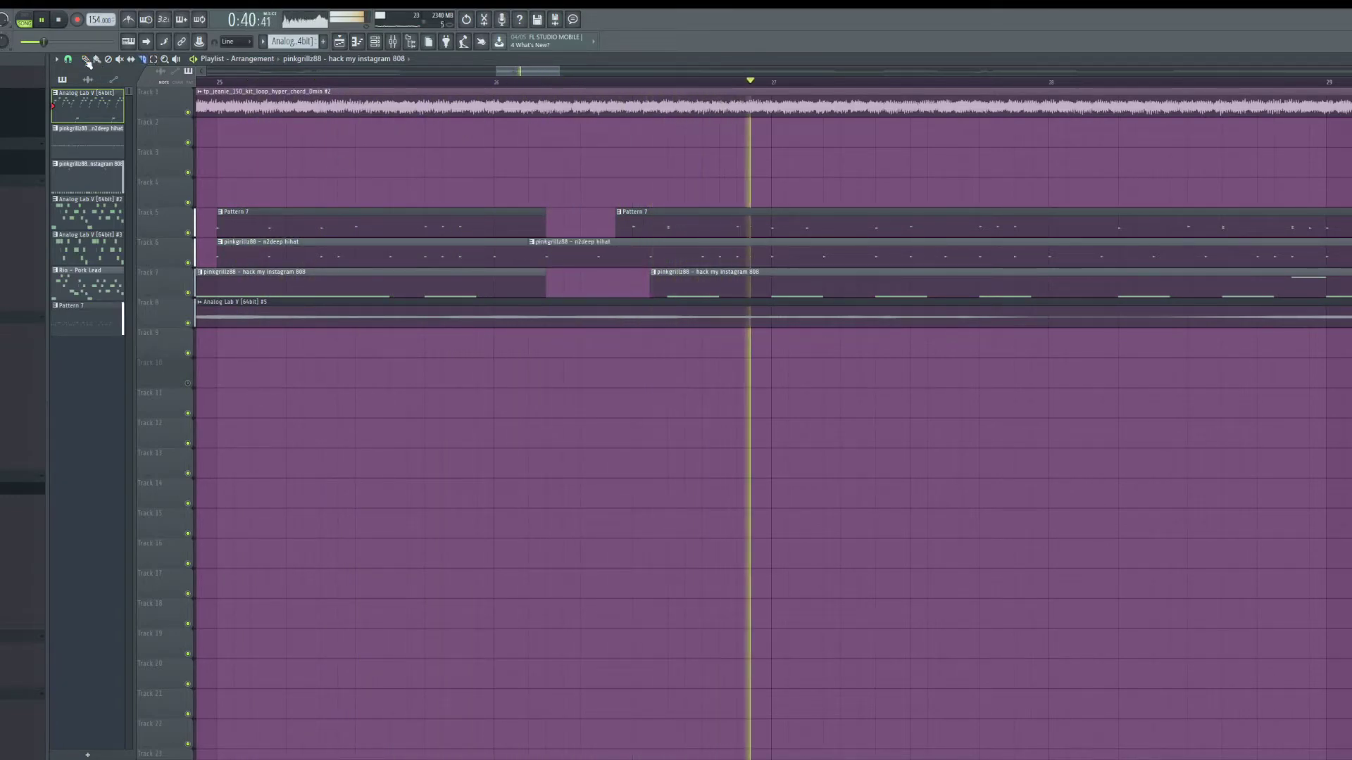
pyautogui.moveTo(530, 256); pyautogui.dragTo(635, 259)
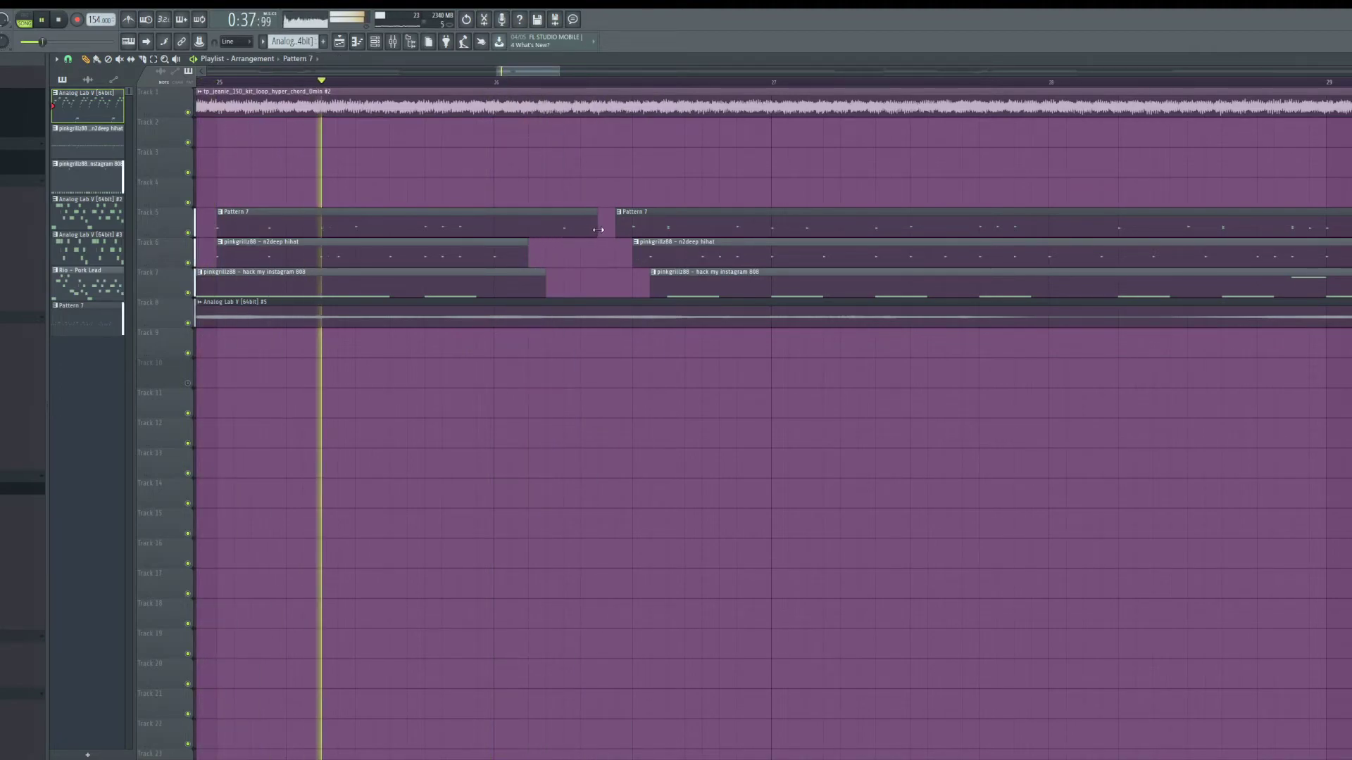
# Step: Extend the first Pattern 7 part on Track 5 after bar 26 to meet the following part
pyautogui.moveTo(546, 230); pyautogui.dragTo(614, 232)
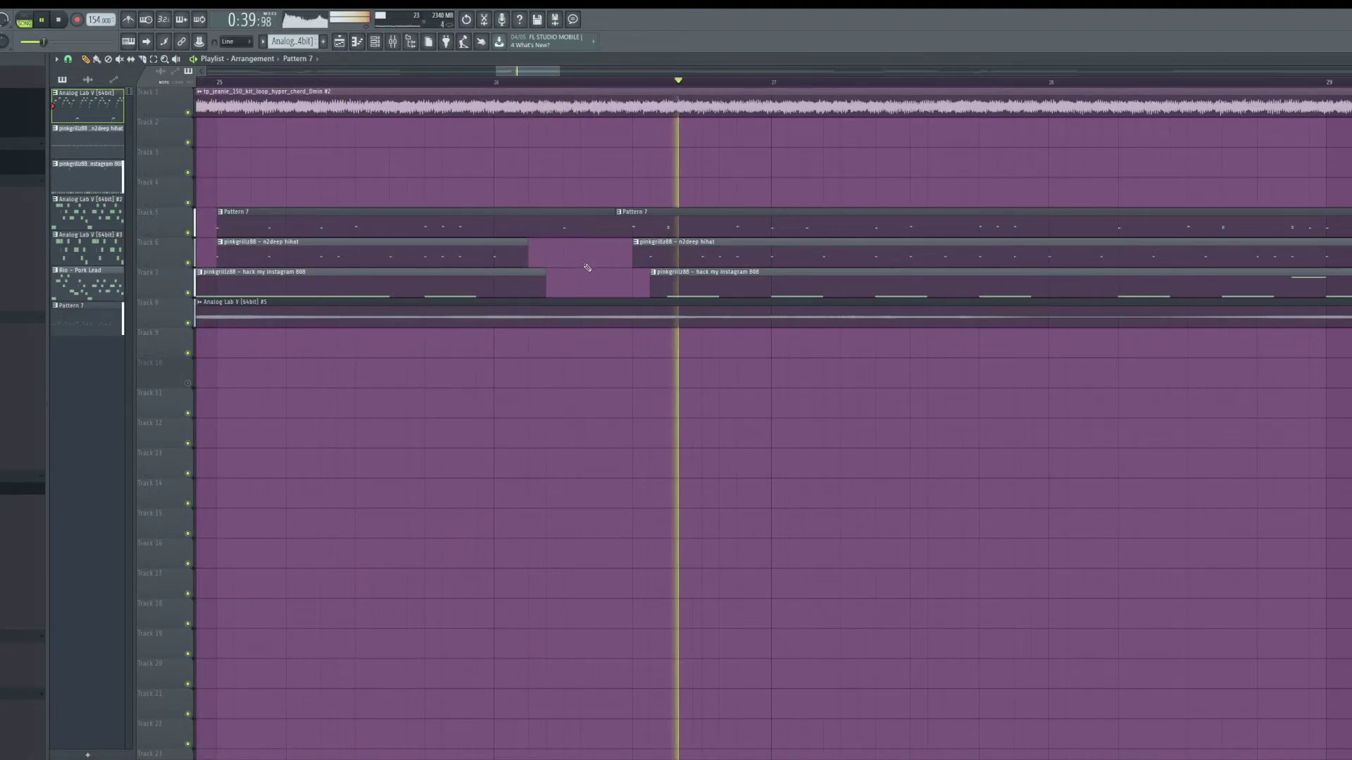
pyautogui.scroll(-6, 669, 507)
pyautogui.scroll(-3, 693, 515)
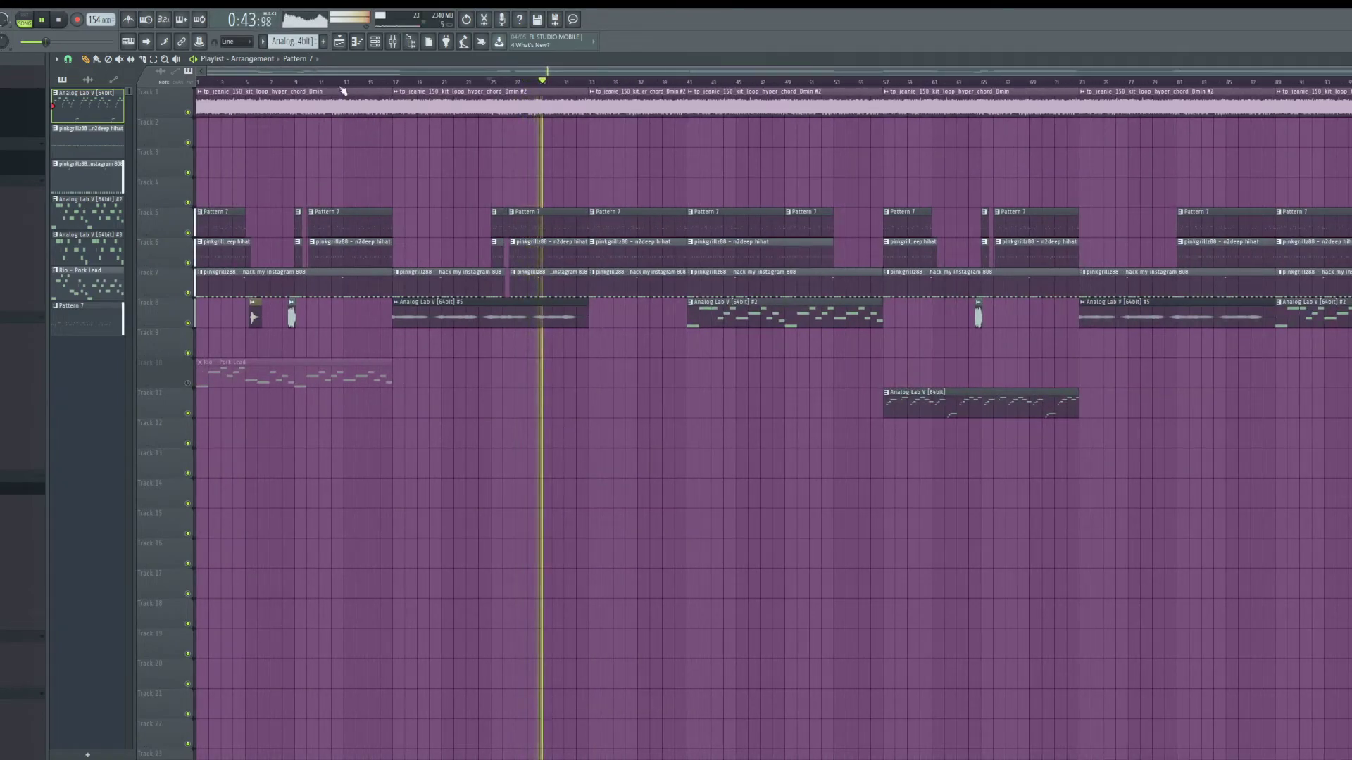
# Step: Select Pattern 7 from its Track 5 clip and examine its clap, hi-hat and kick steps in the channel rack
pyautogui.click(373, 40)
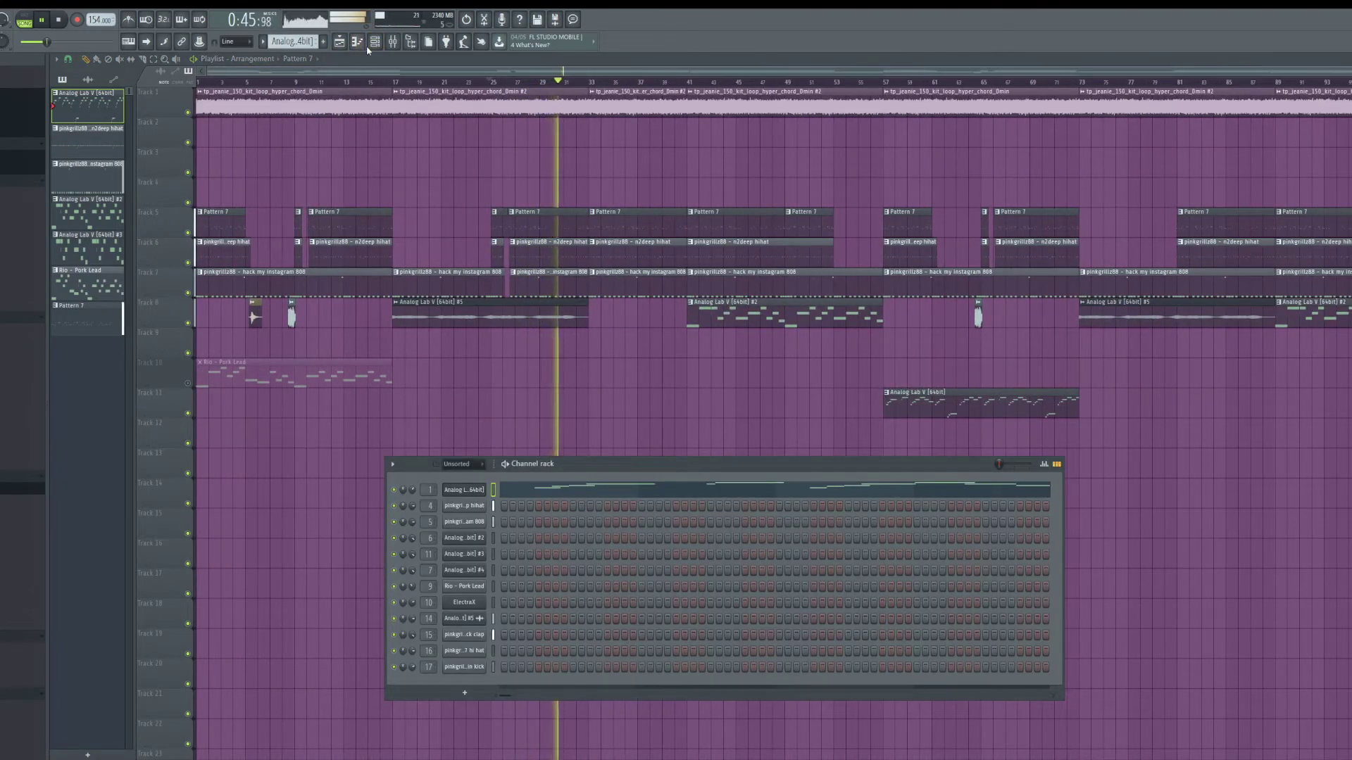
pyautogui.click(374, 40)
pyautogui.click(376, 43)
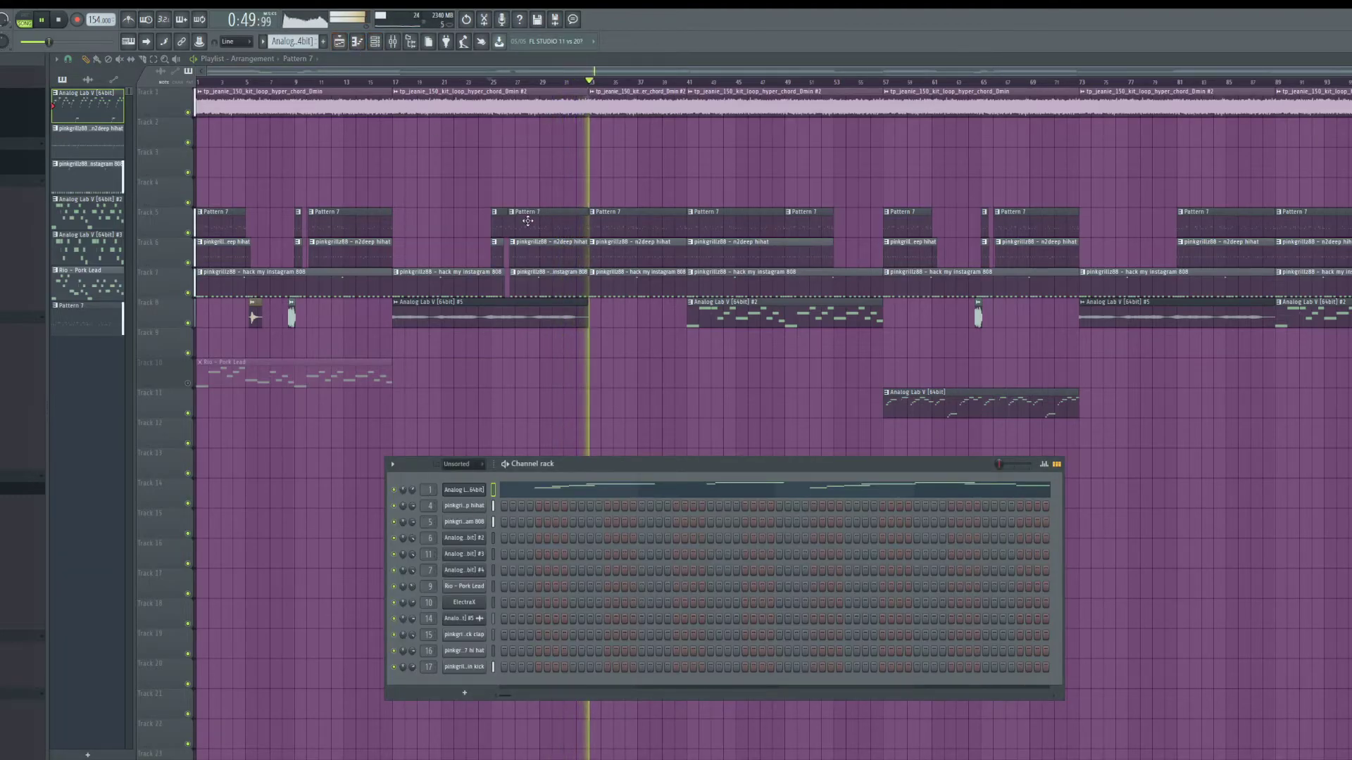
pyautogui.doubleClick(528, 223)
pyautogui.click(375, 42)
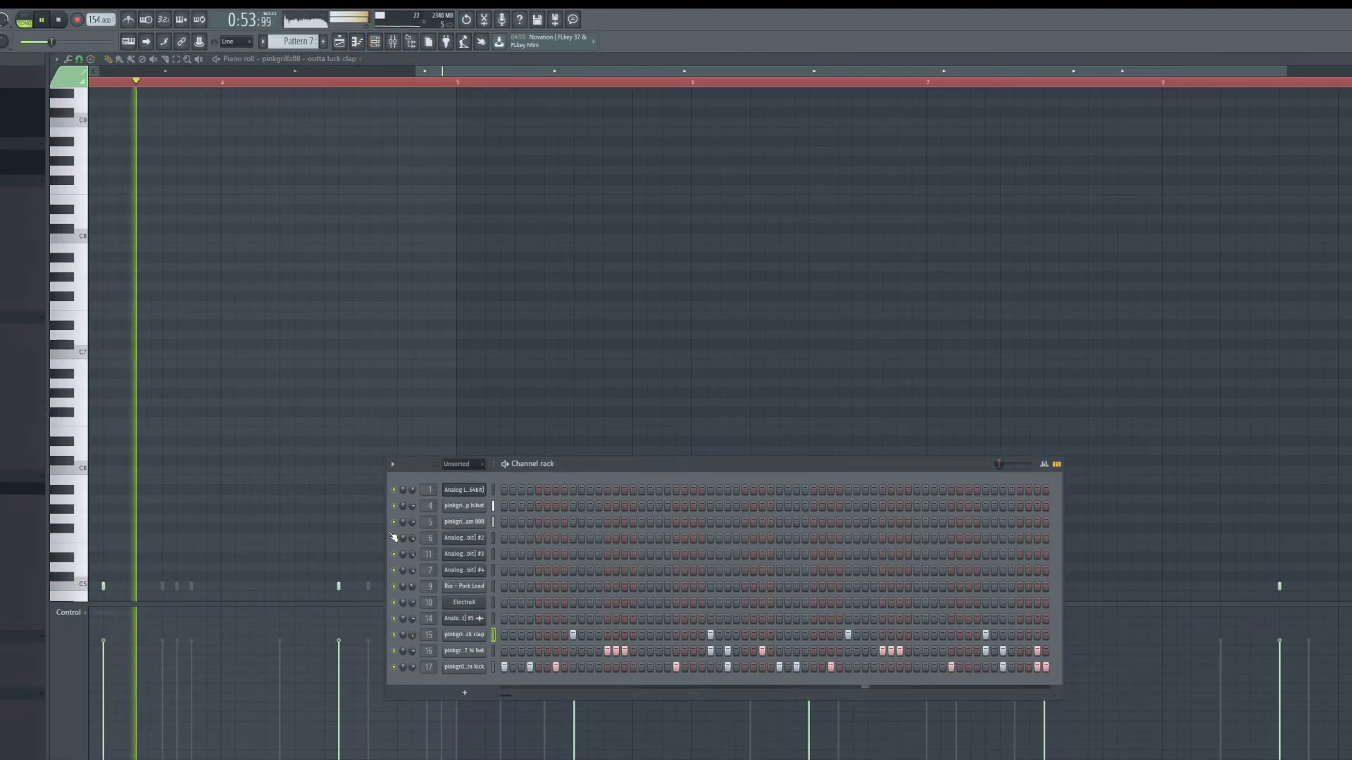
# Step: Return to the playlist and trim the start of the Track 5 Pattern 7 clip at bar 41 to about bar 45
pyautogui.click(339, 43)
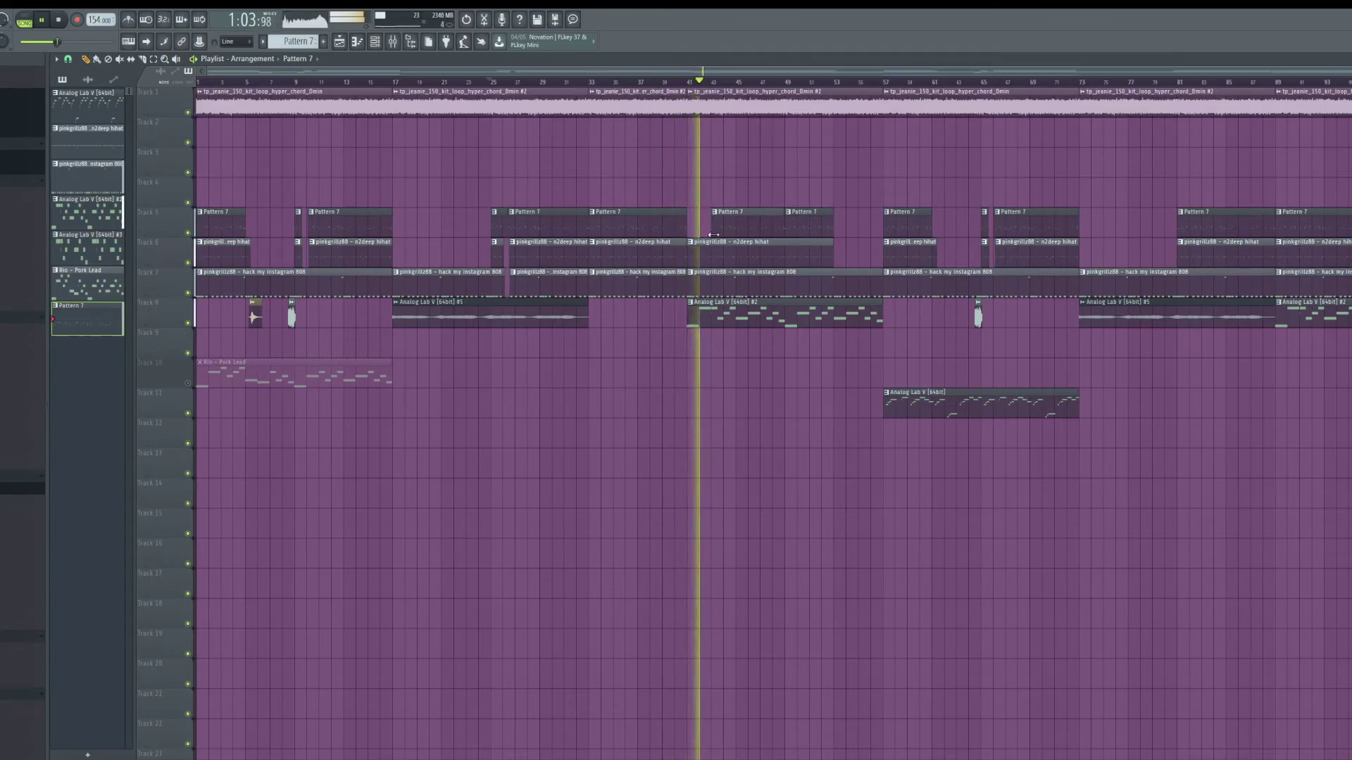
pyautogui.scroll(5, 729, 233)
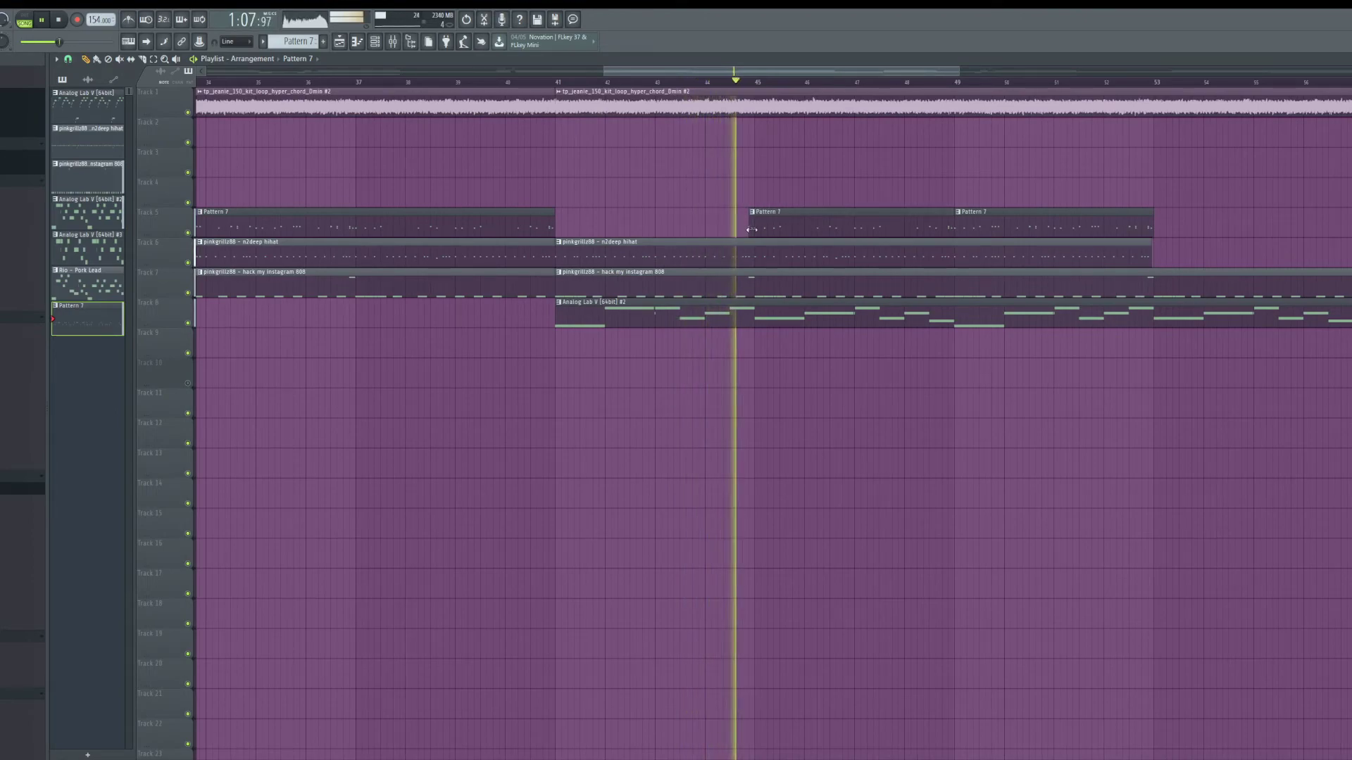
pyautogui.scroll(-5, 820, 429)
pyautogui.scroll(-2, 790, 434)
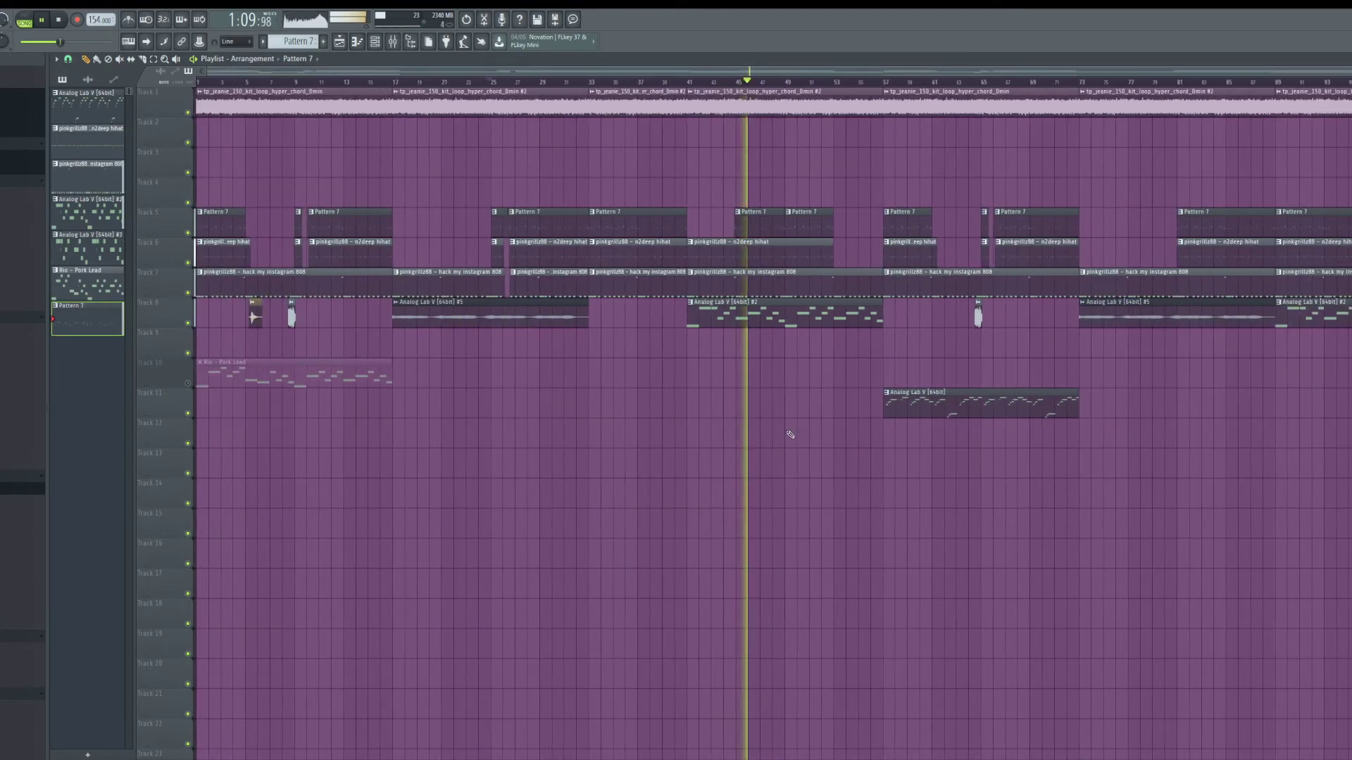
# Step: Trim about a third of a bar off the start of the short Track 5 Pattern 7 clip at bar 9
pyautogui.scroll(3, 296, 247)
pyautogui.click(297, 81)
pyautogui.scroll(3, 323, 186)
pyautogui.scroll(3, 323, 198)
pyautogui.scroll(-4, 321, 194)
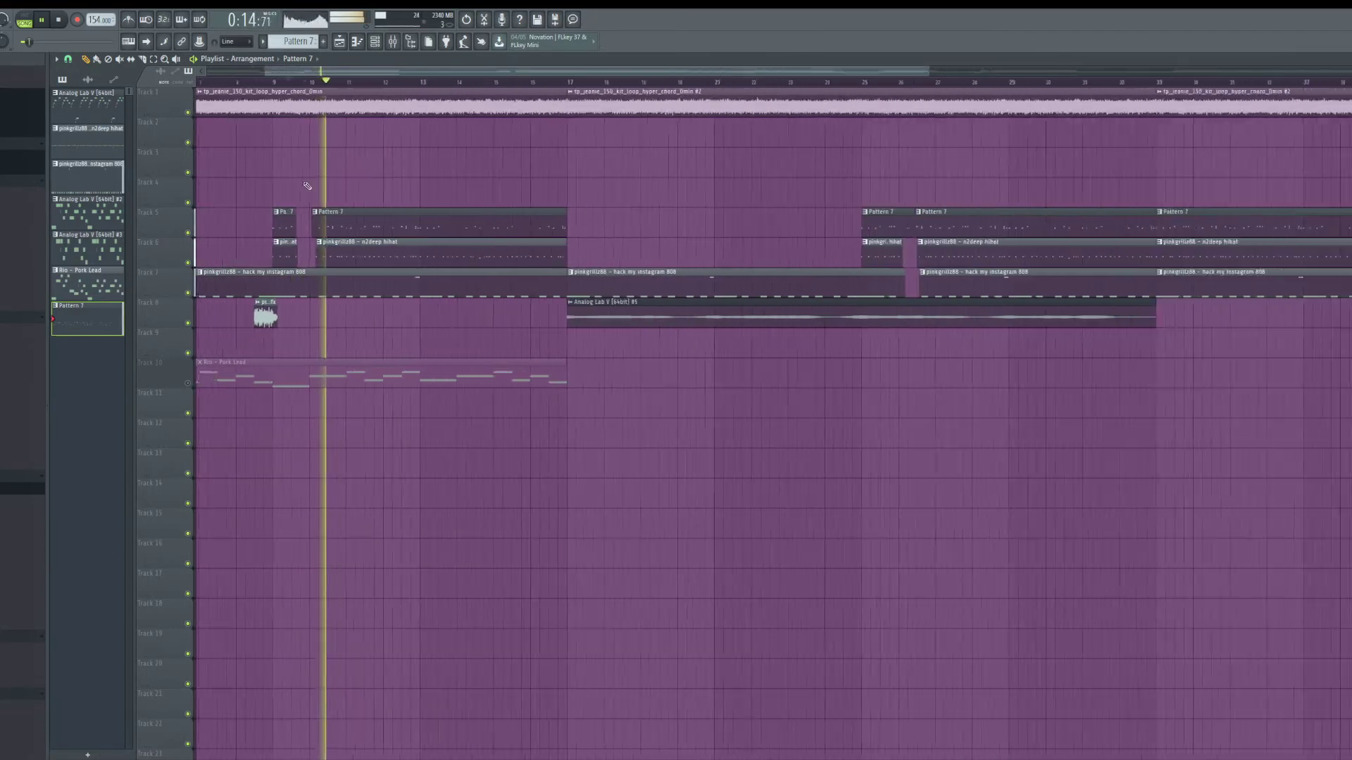
pyautogui.scroll(1, 305, 176)
pyautogui.click(287, 81)
pyautogui.scroll(2, 310, 141)
pyautogui.moveTo(337, 226); pyautogui.dragTo(371, 233)
pyautogui.press('space')
pyautogui.press('space')
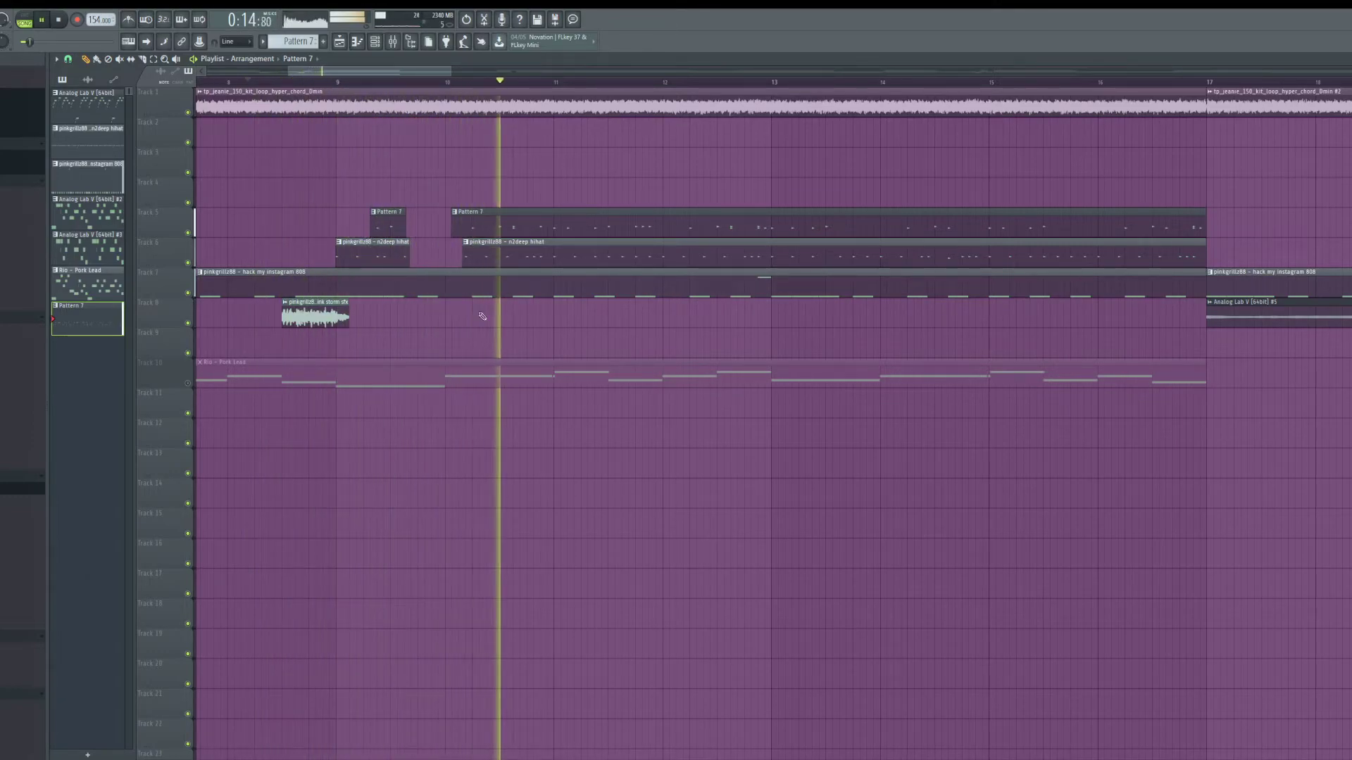
# Step: Play through the arrangement and examine the drum breaks in the opening section and around bars 25 to 37
pyautogui.scroll(-5, 460, 330)
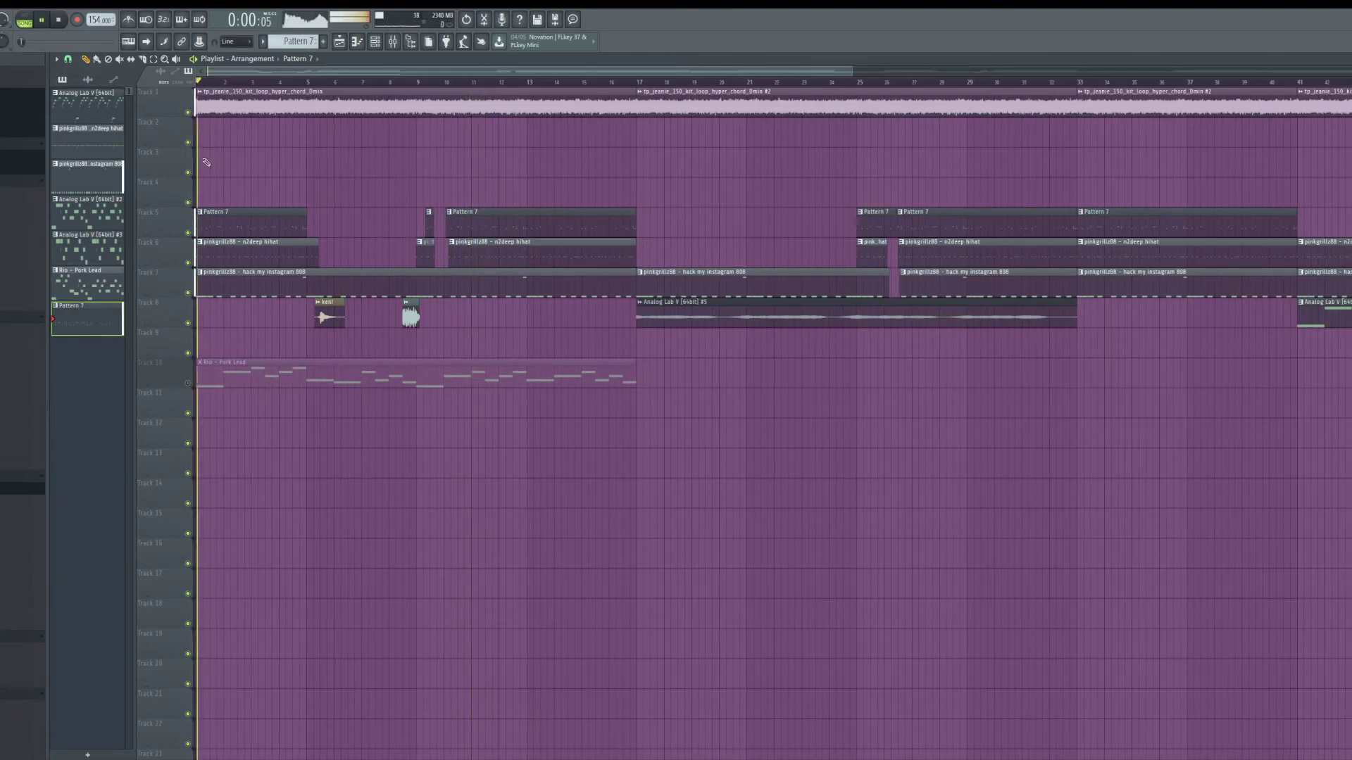
pyautogui.scroll(5, 222, 172)
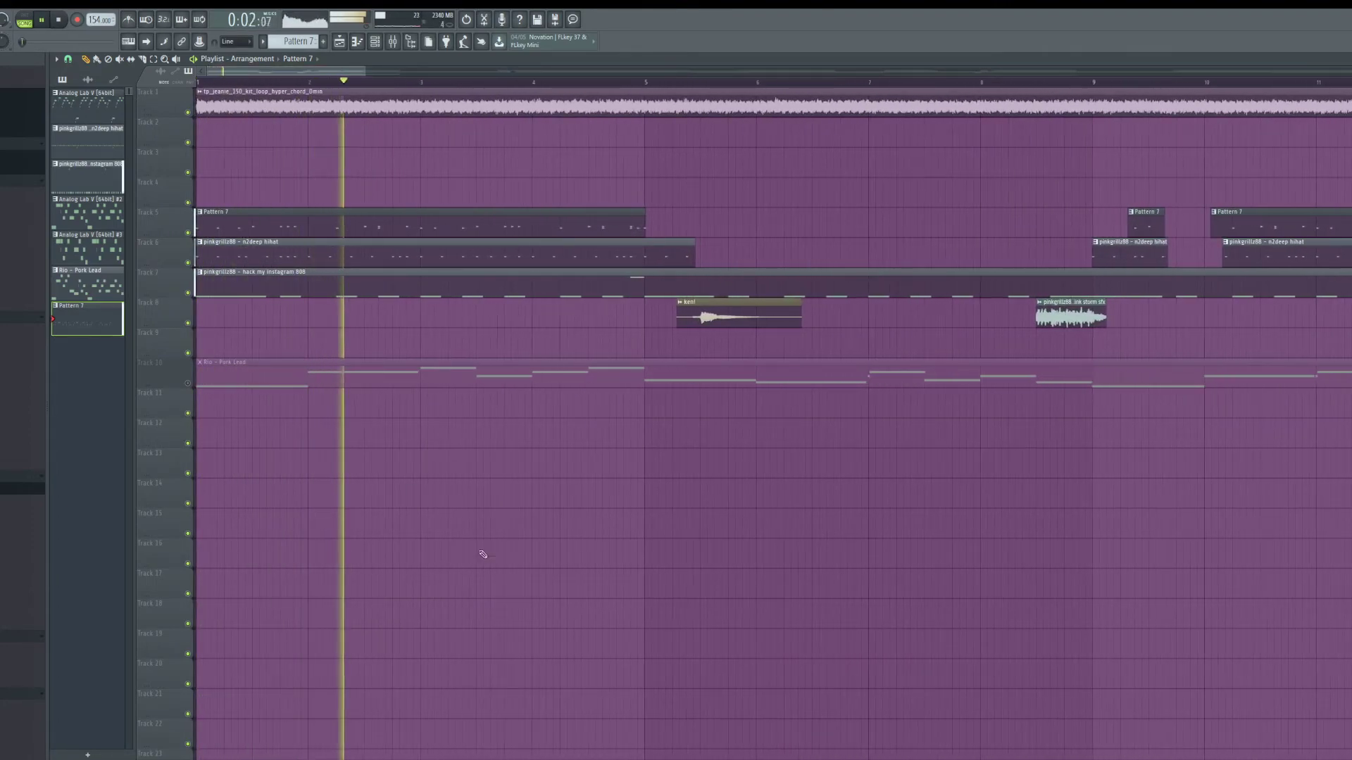
pyautogui.scroll(-6, 467, 535)
pyautogui.scroll(3, 767, 442)
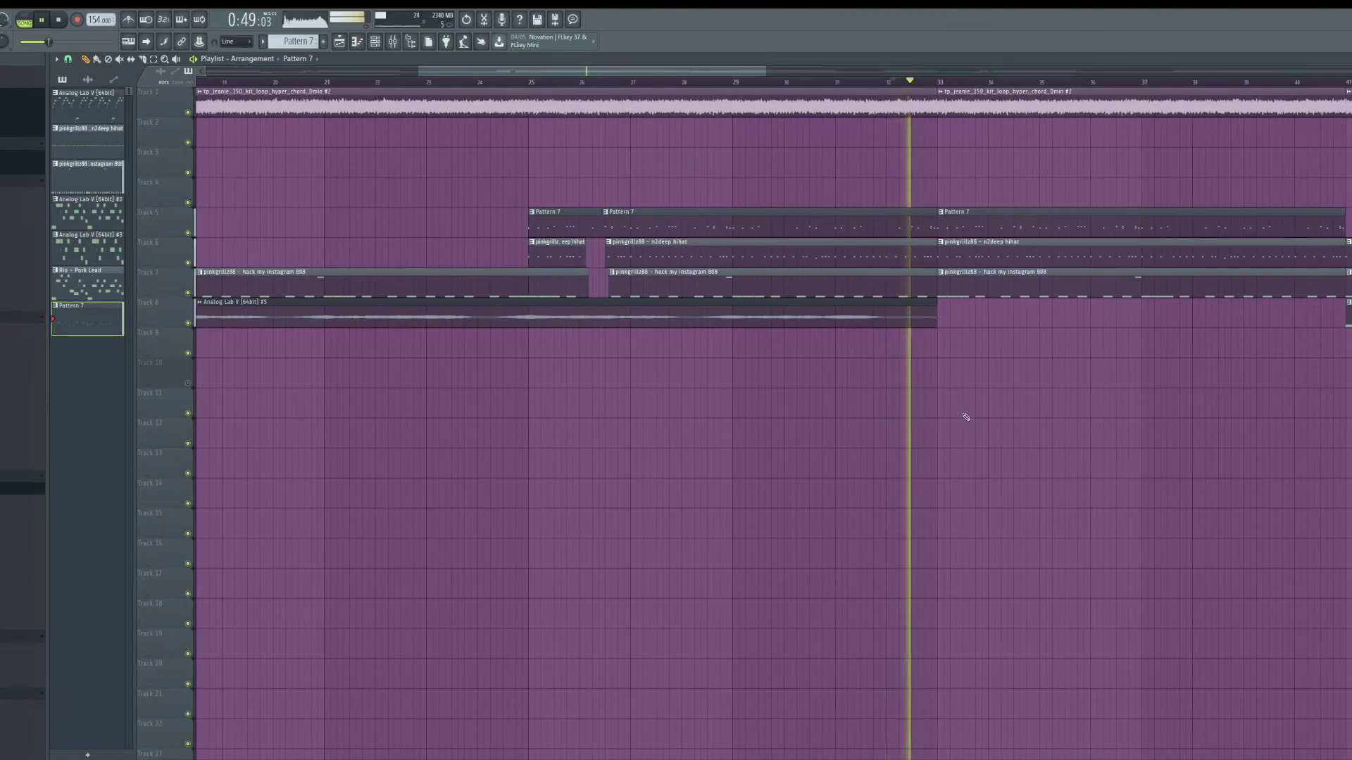
pyautogui.scroll(3, 1019, 383)
pyautogui.scroll(-3, 984, 389)
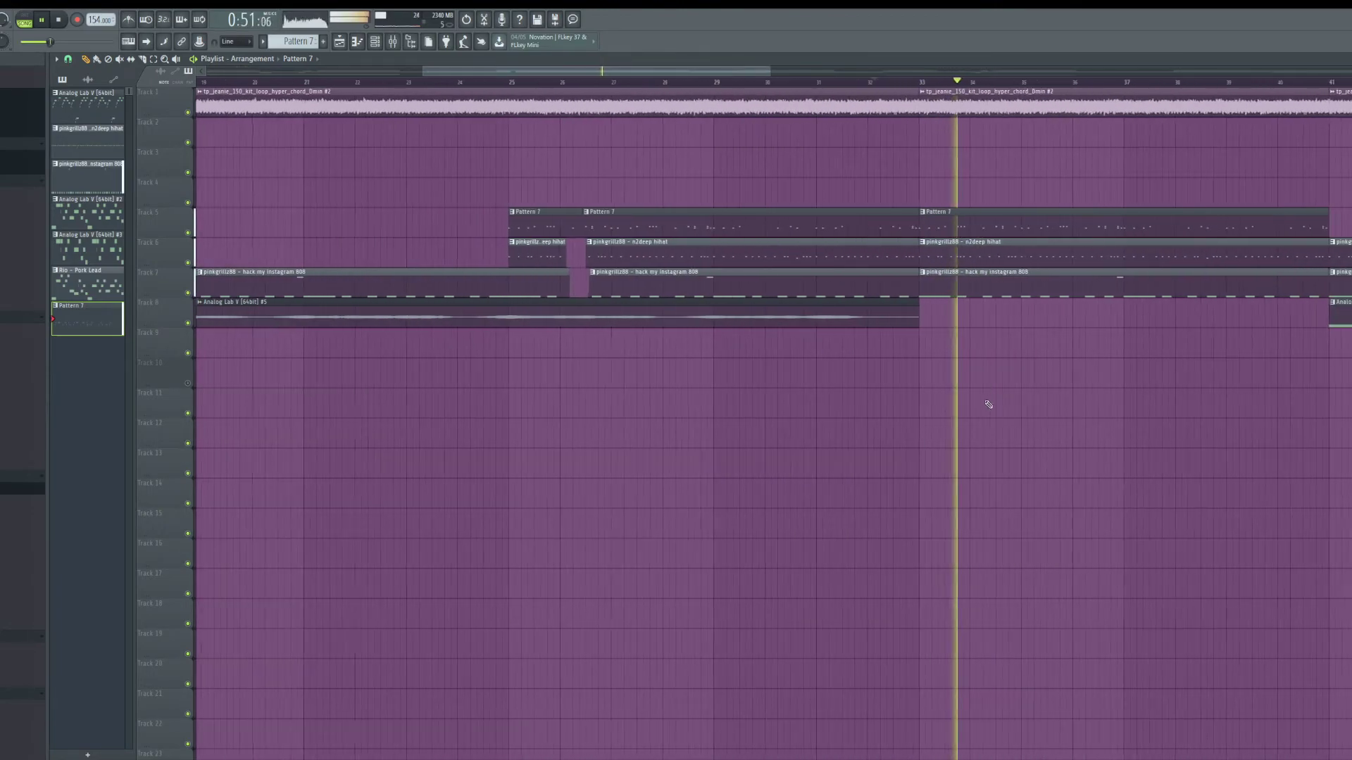
pyautogui.scroll(-3, 1000, 429)
pyautogui.scroll(-1, 937, 482)
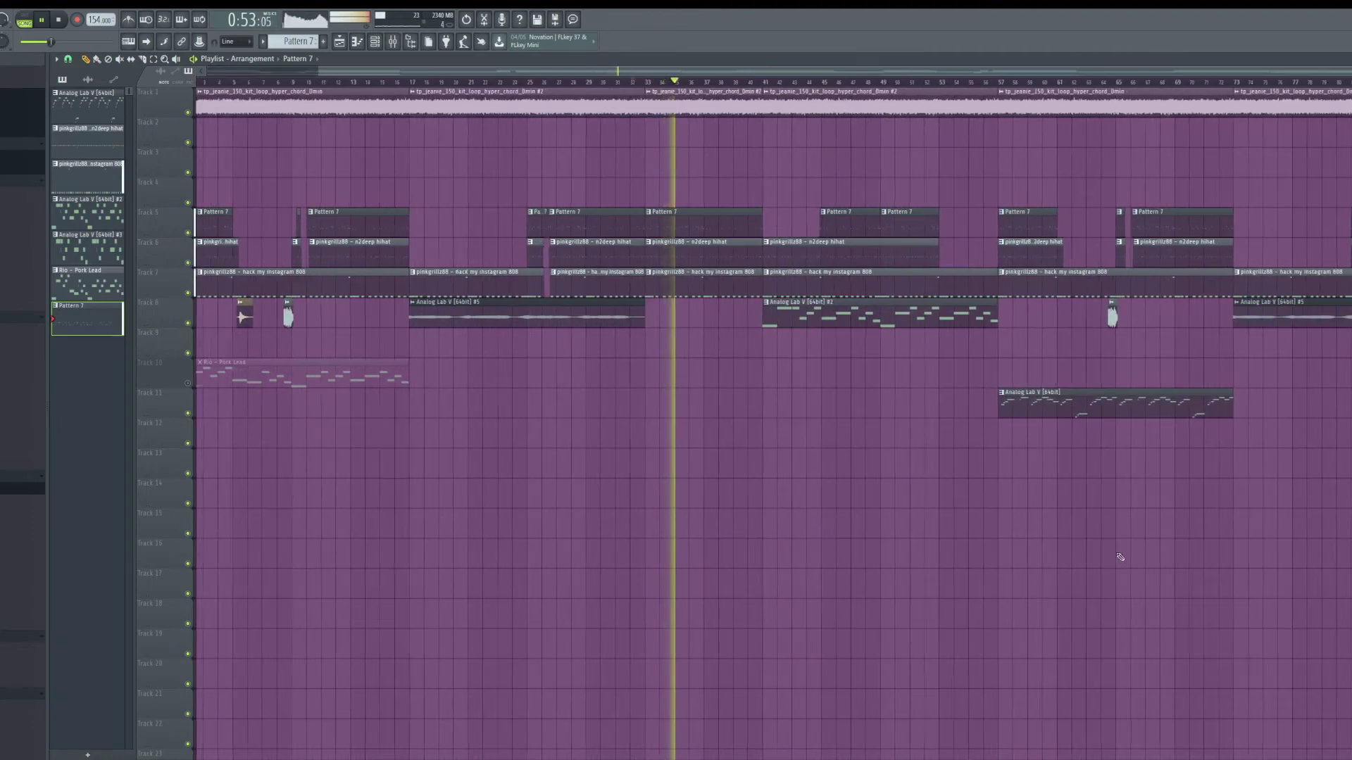
pyautogui.scroll(-1, 1122, 559)
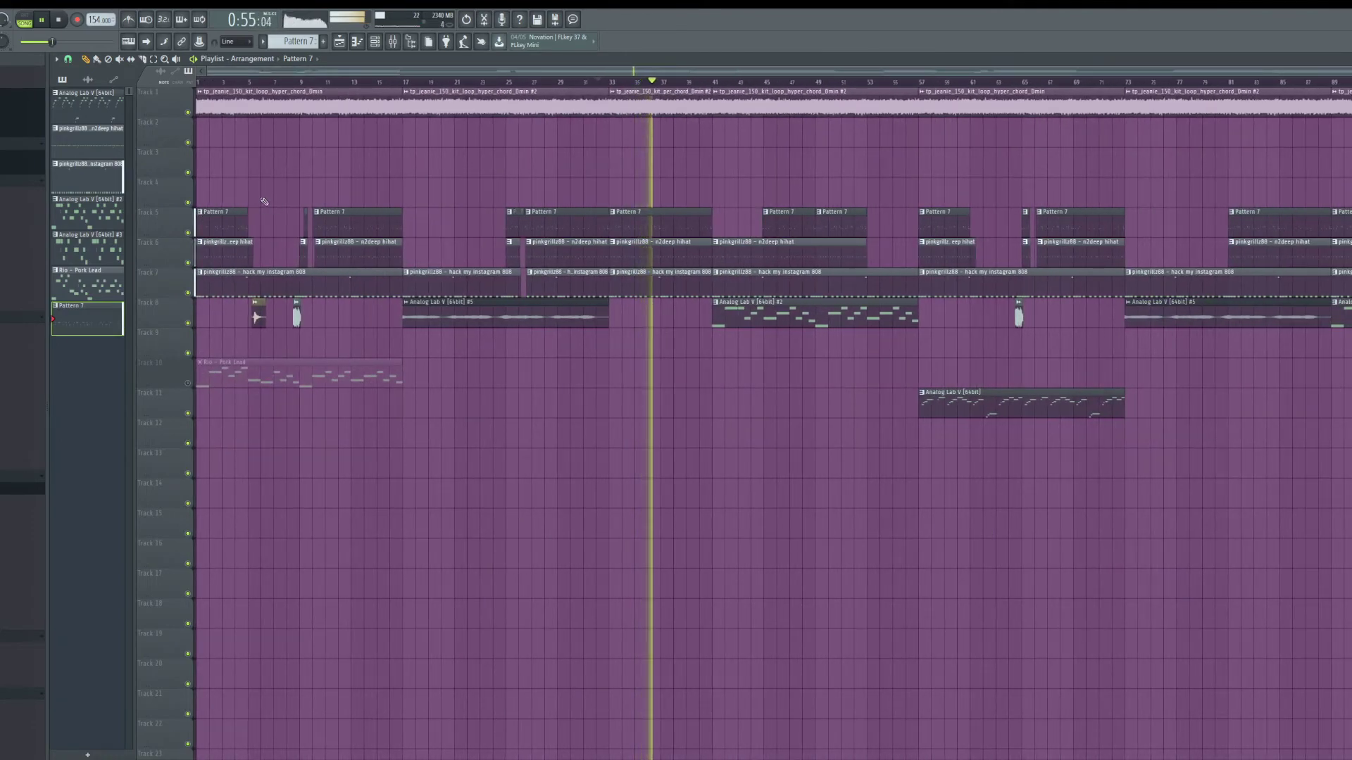
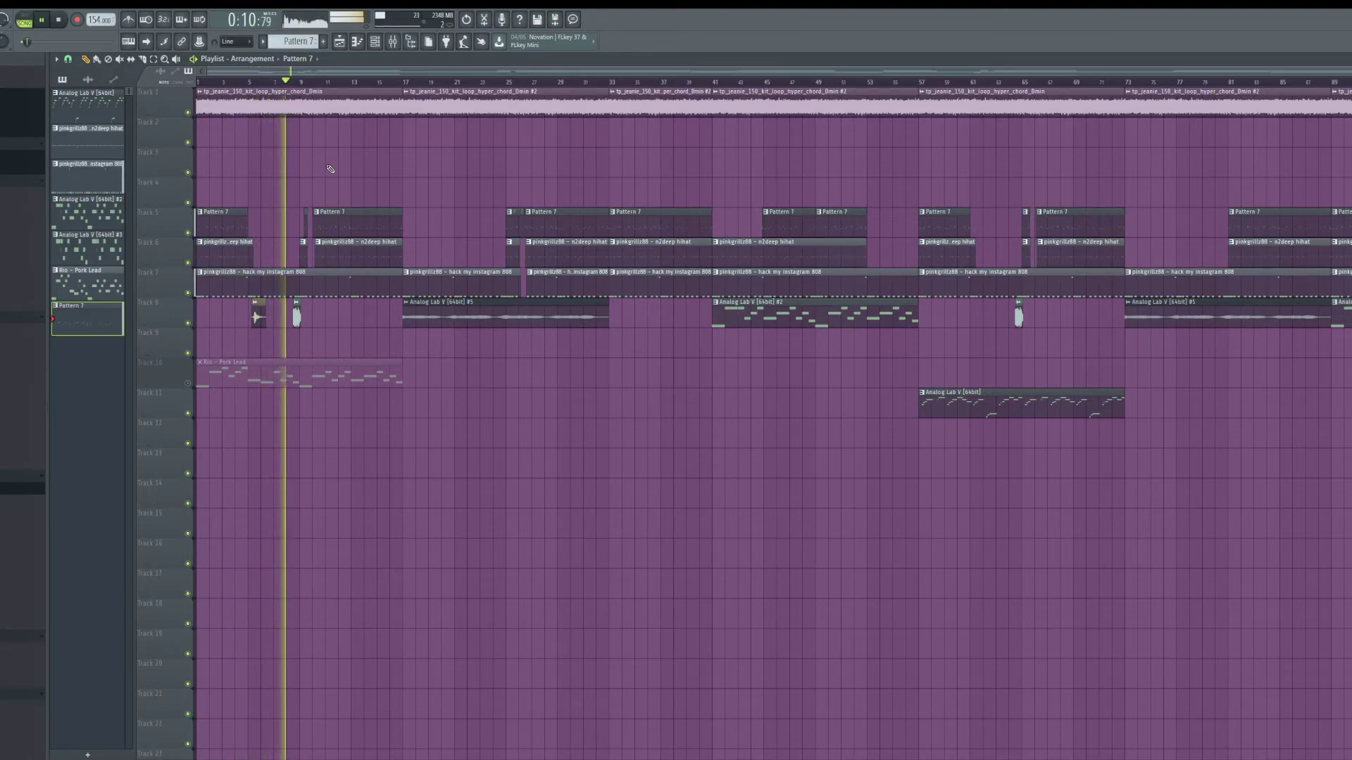
# Step: Open the sampler settings of the short Track 8 sample near bar 5 and load Little AlterBoy on its mixer insert 24
pyautogui.click(238, 82)
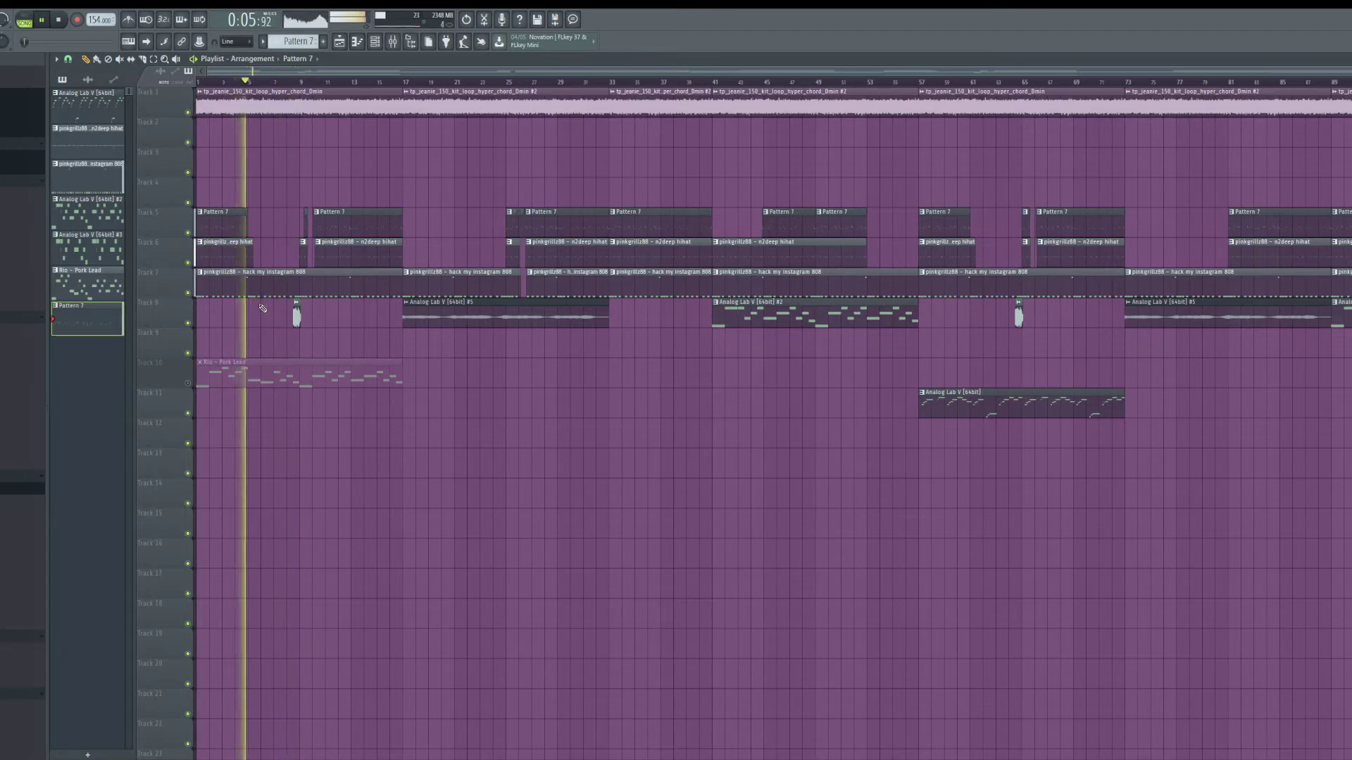
pyautogui.doubleClick(259, 309)
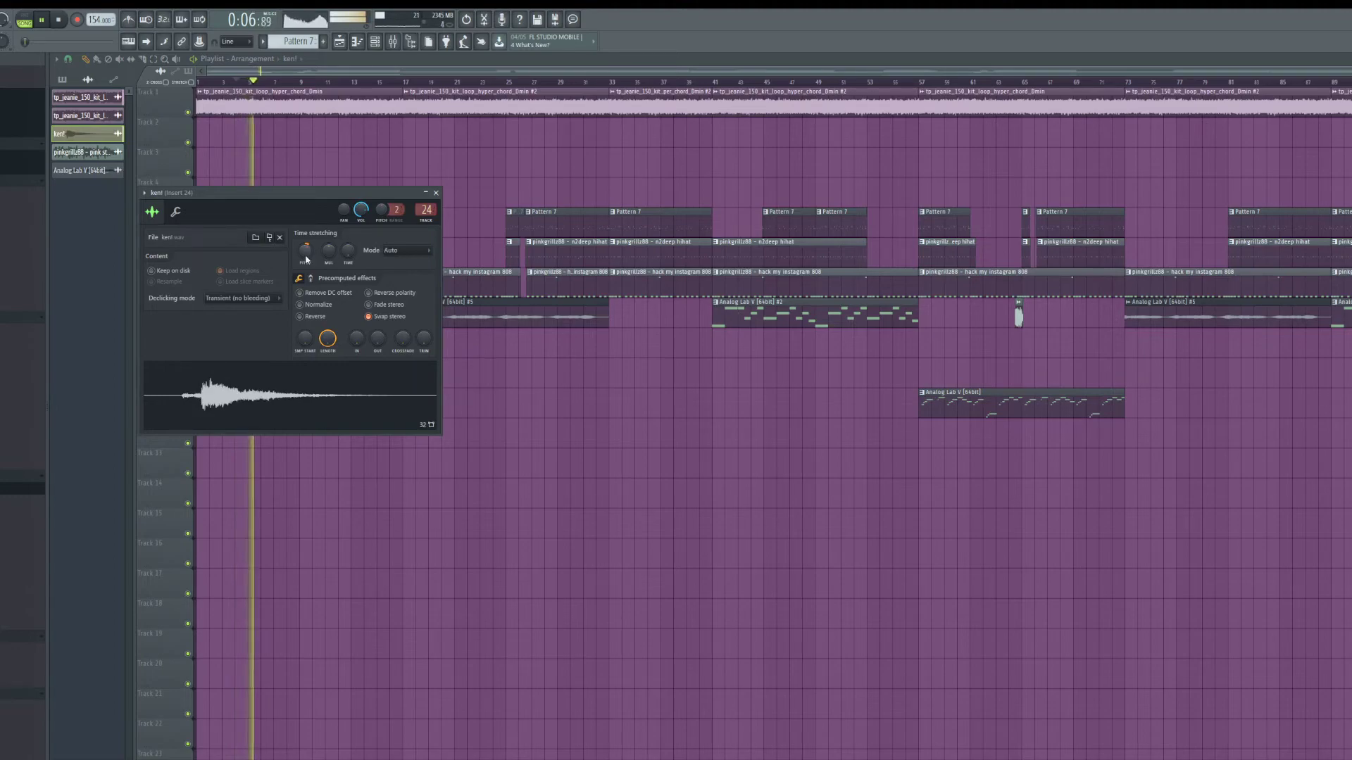
pyautogui.press('F9')
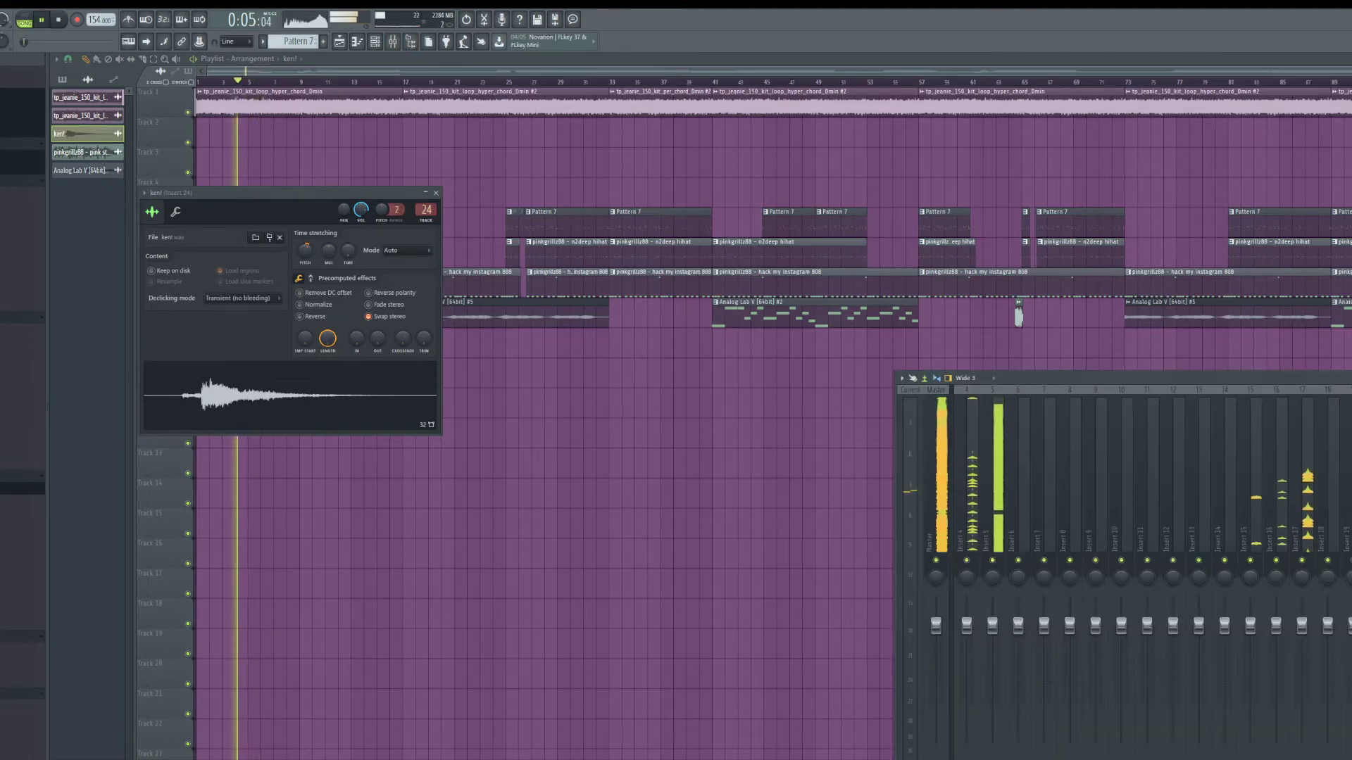
pyautogui.click(1350, 423)
pyautogui.click(1313, 507)
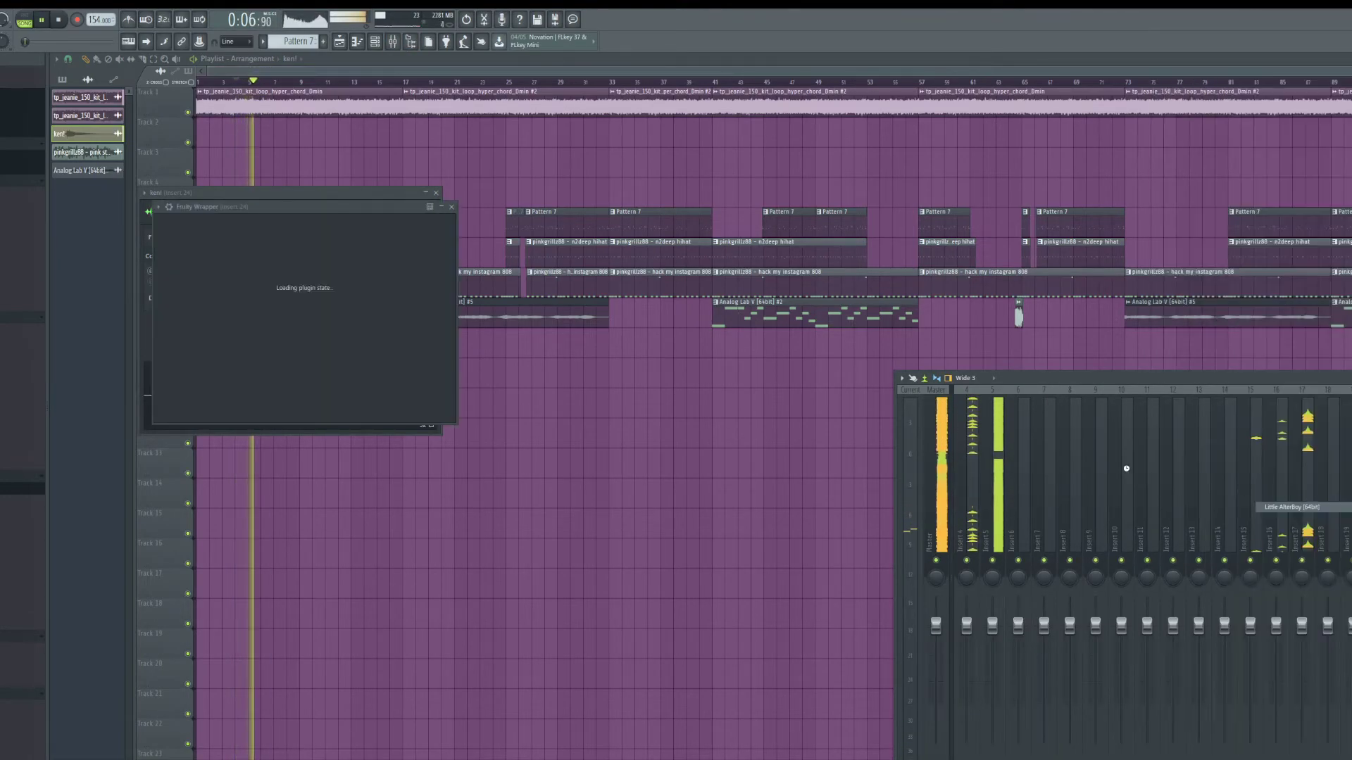
# Step: Set Little AlterBoy to Quantize mode with the formant at about -1.9, check it in playback, and close the plugin and mixer windows
pyautogui.press('space')
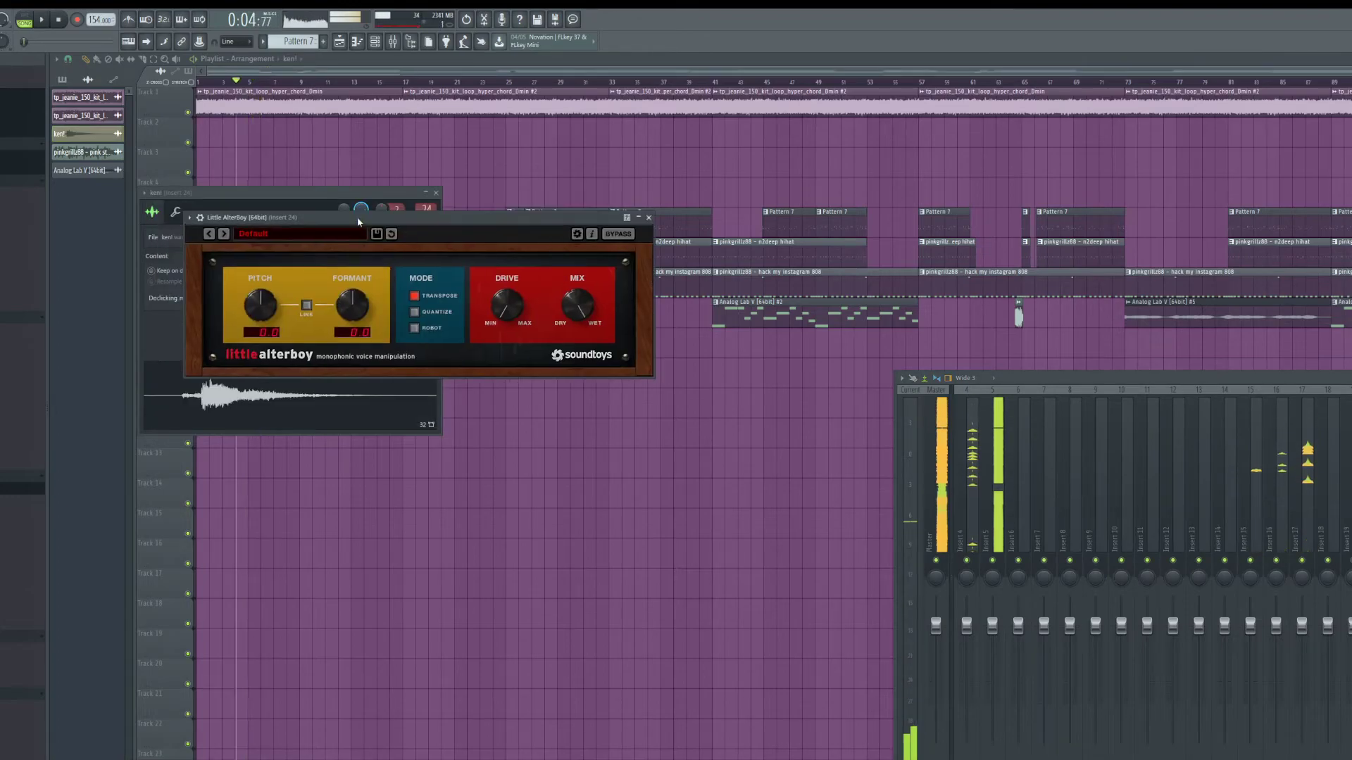
pyautogui.click(414, 312)
pyautogui.press('space')
pyautogui.moveTo(350, 219); pyautogui.dragTo(355, 223)
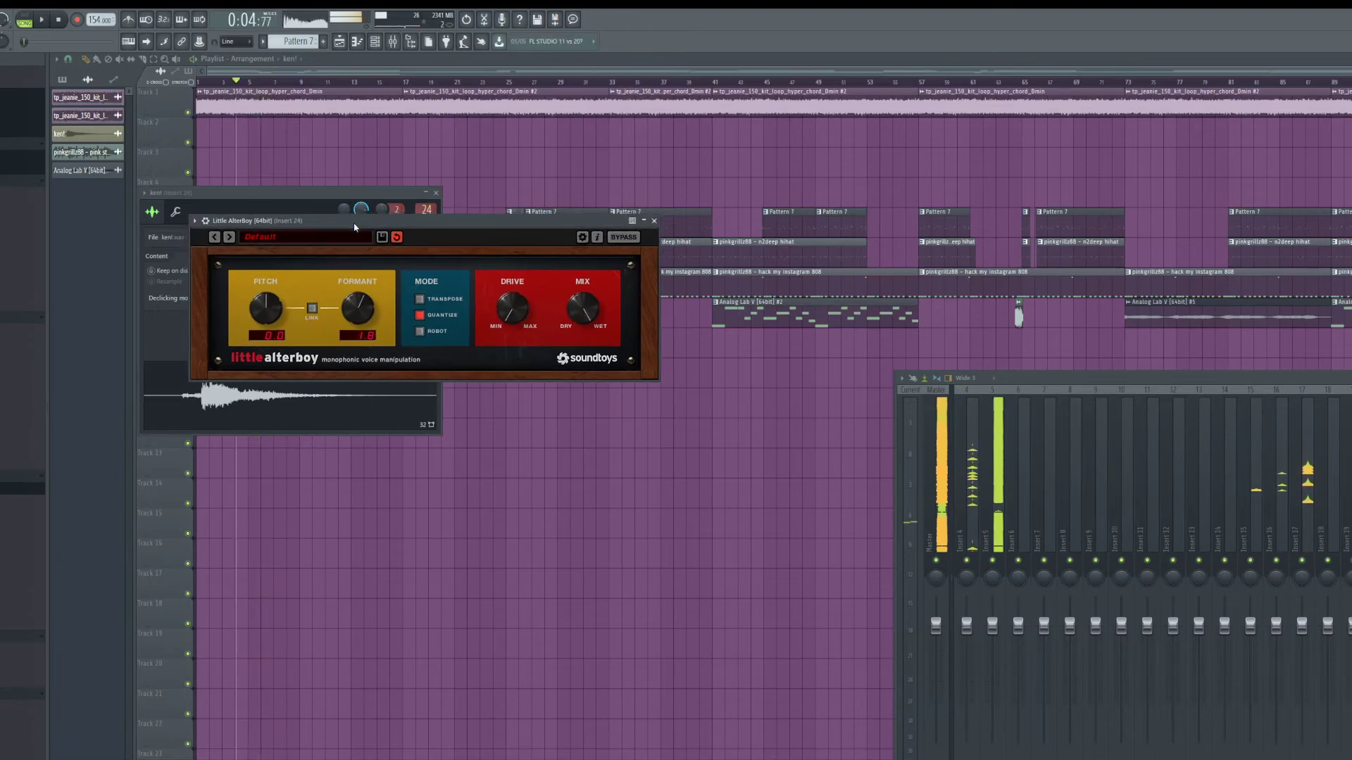
pyautogui.moveTo(362, 313); pyautogui.dragTo(363, 317)
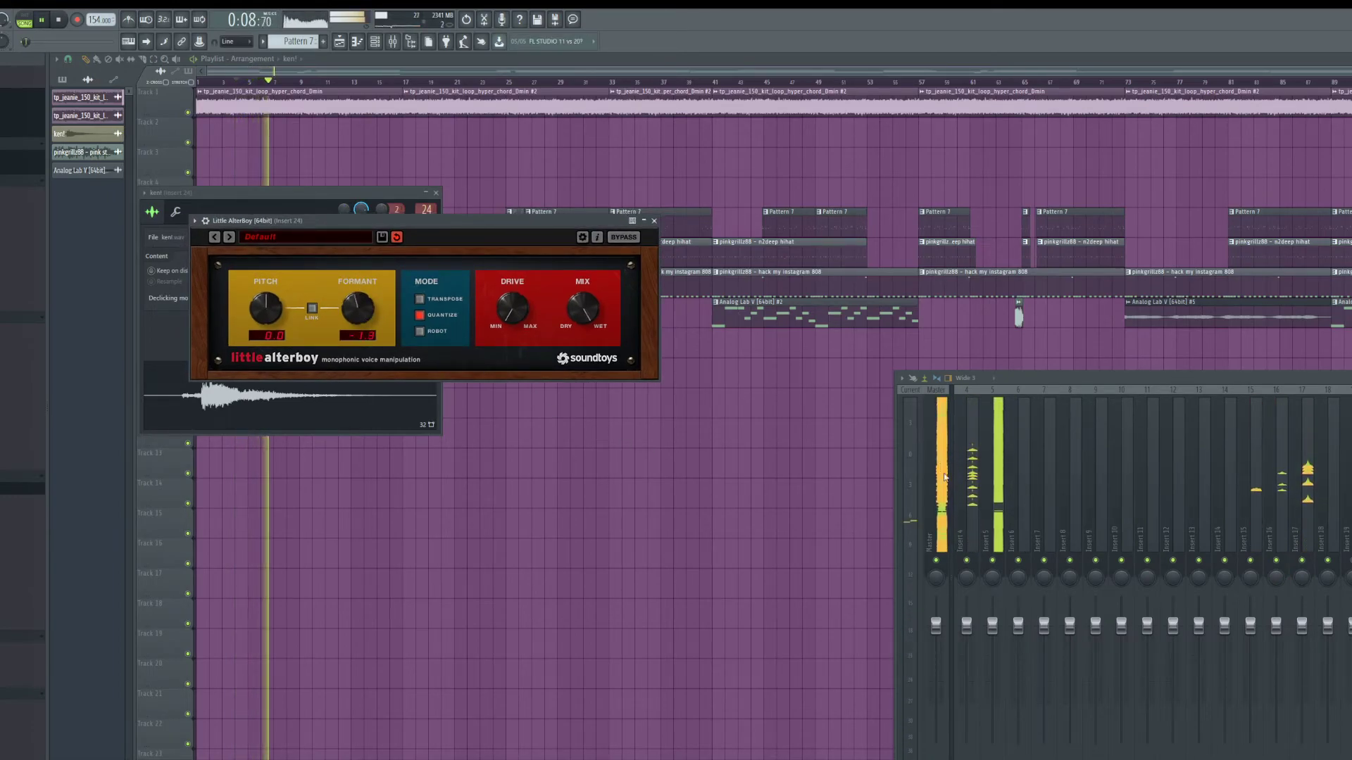
pyautogui.press('F12')
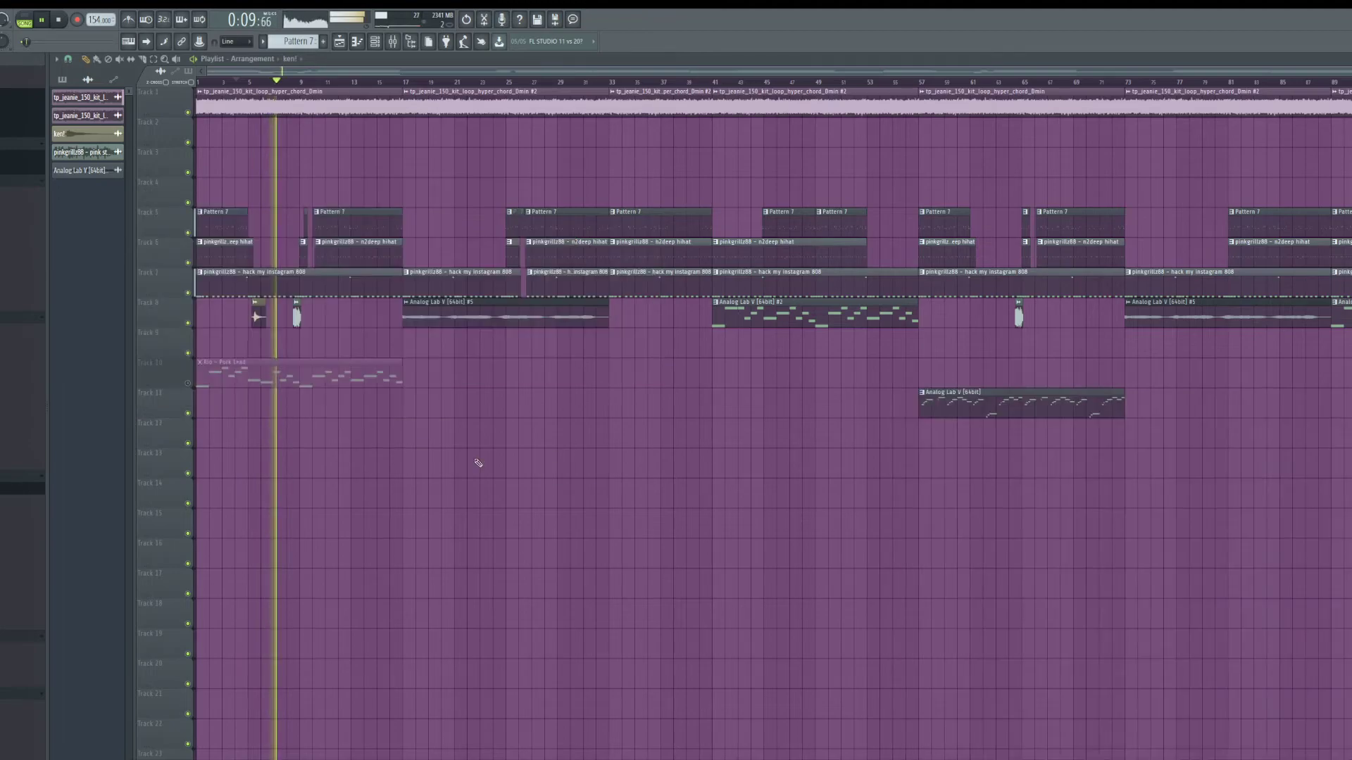
# Step: Add Parametric EQ 2 with a low cut and boosted treble, plus Maximus, to the short vocal sample's mixer insert 24
pyautogui.doubleClick(258, 315)
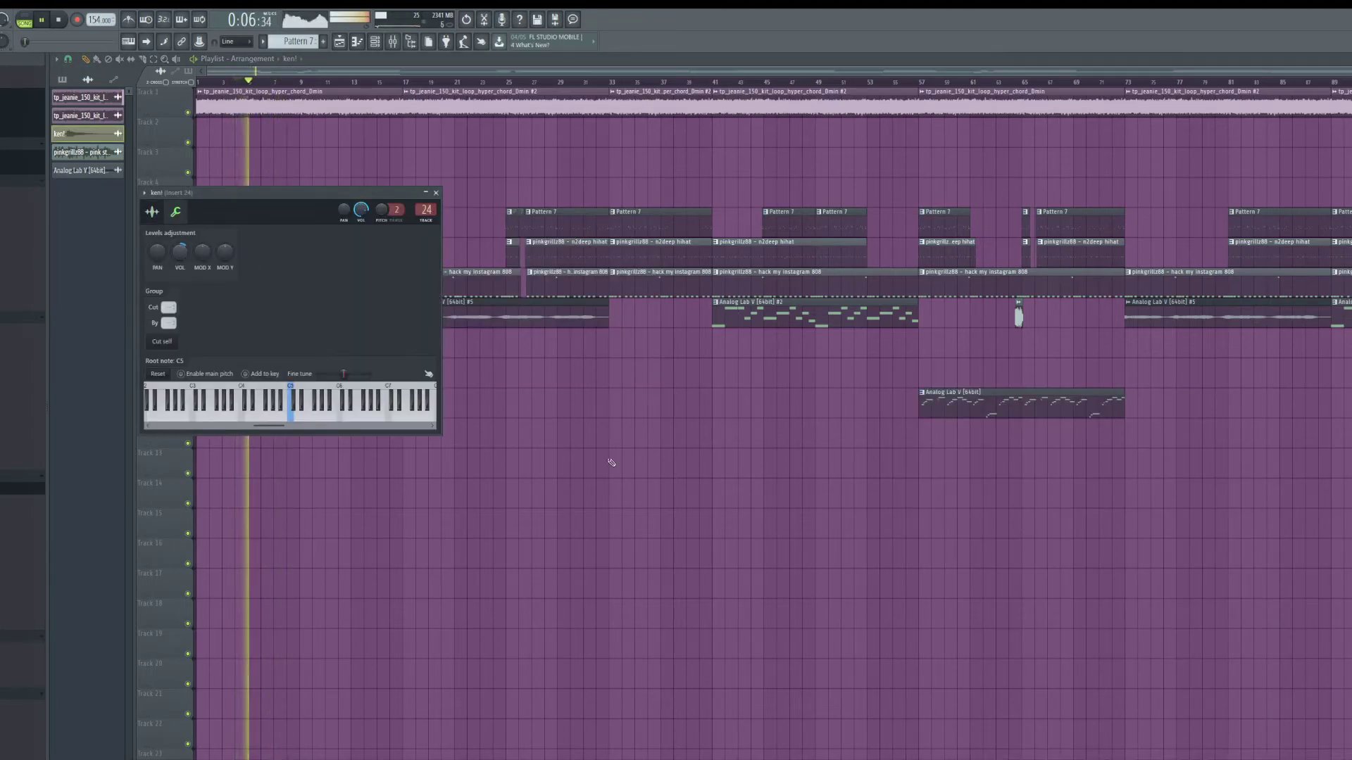
pyautogui.press('F12')
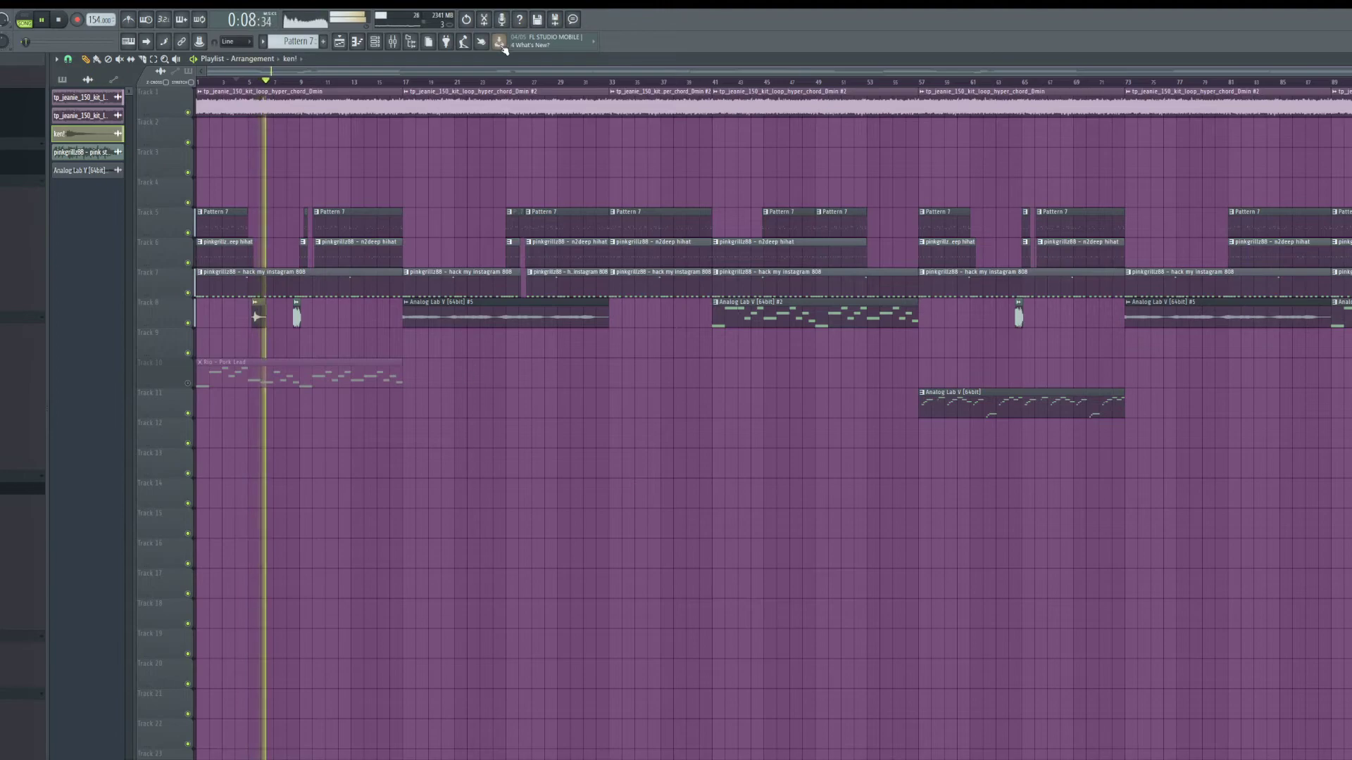
pyautogui.click(392, 43)
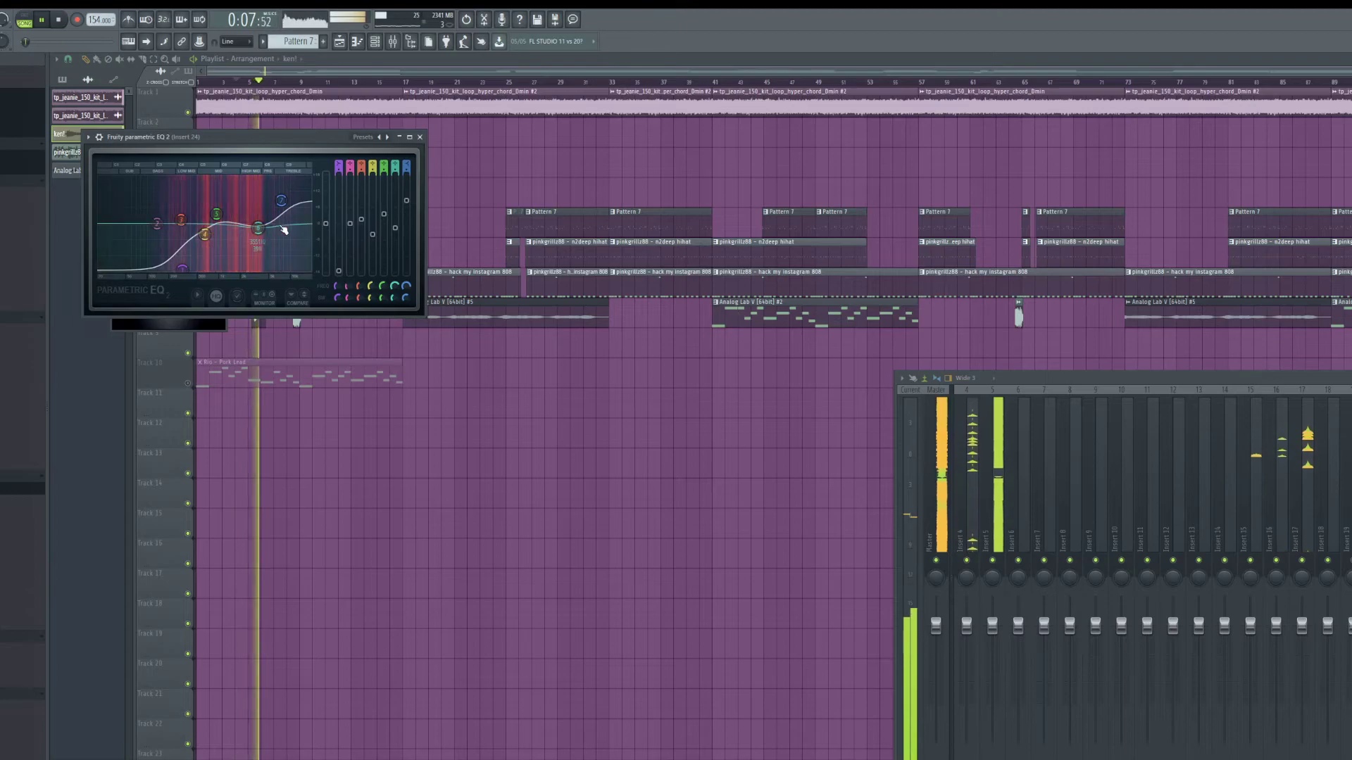
pyautogui.click(1346, 423)
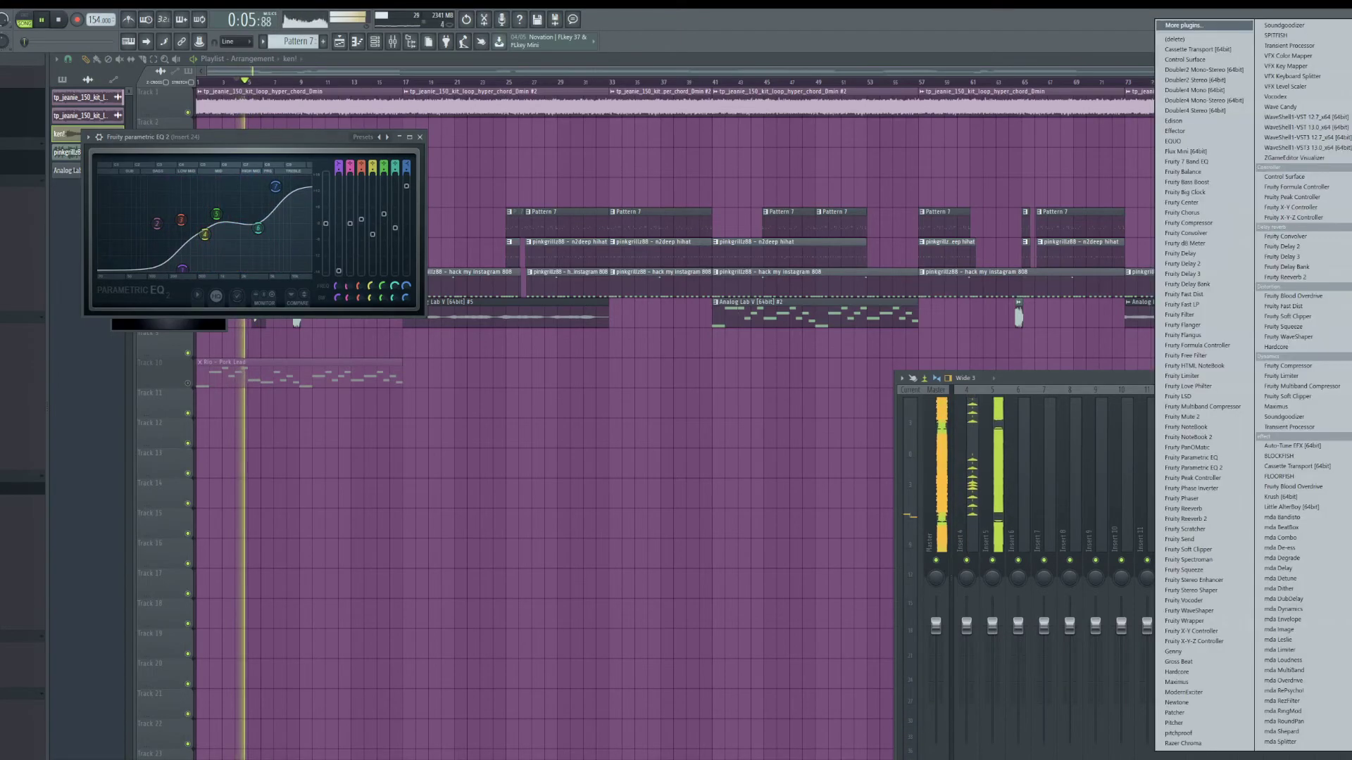
pyautogui.click(1271, 410)
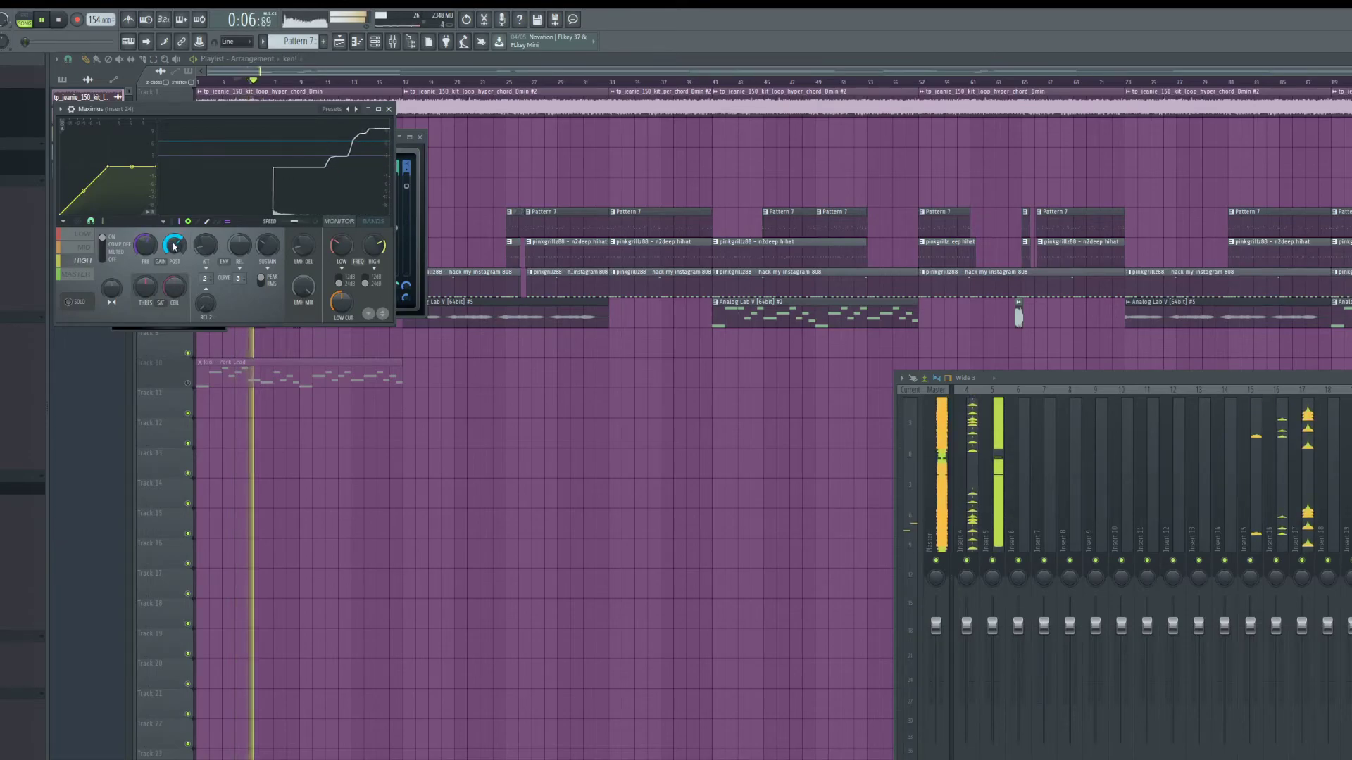
pyautogui.press('F12')
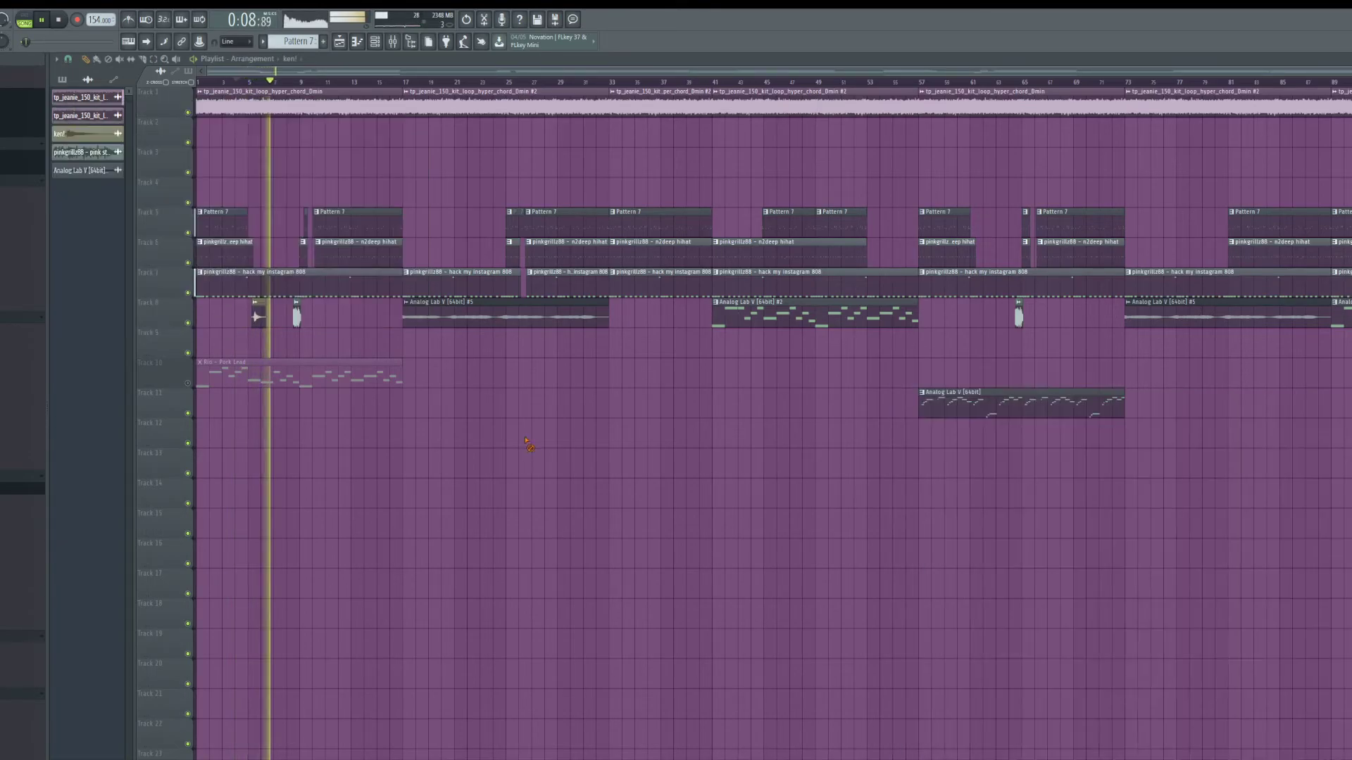
# Step: Check the vocal sample's level settings and pull down the two highest bands of Parametric EQ 2 on insert 24
pyautogui.doubleClick(259, 317)
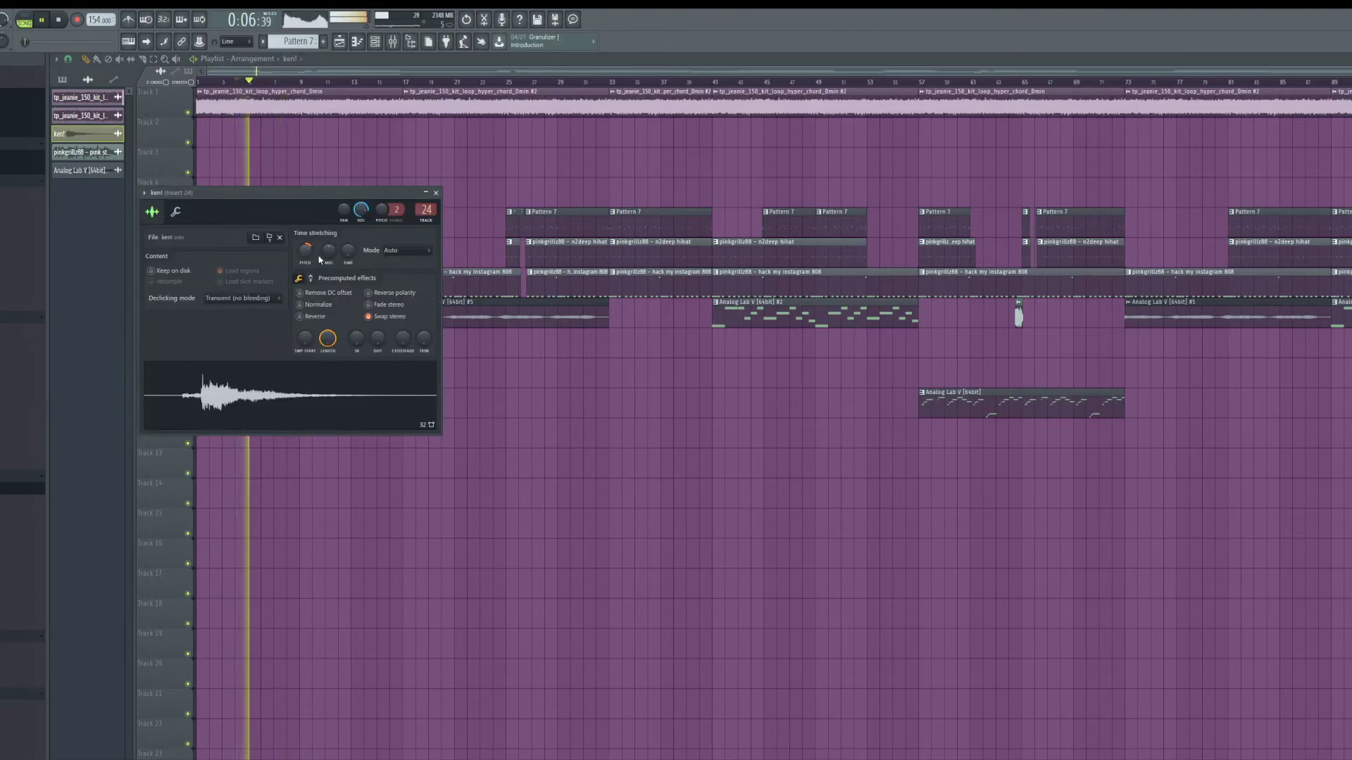
pyautogui.click(173, 211)
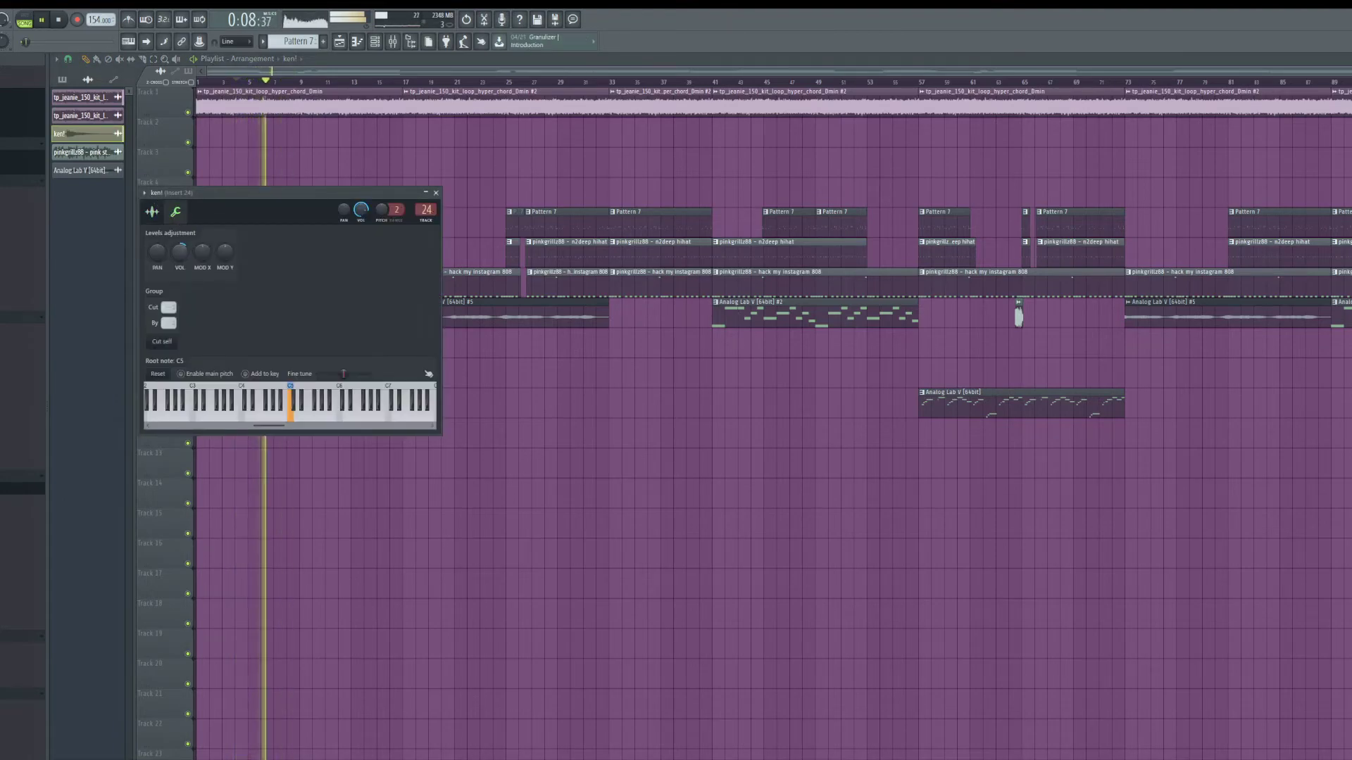
pyautogui.press('F12')
pyautogui.press('F6')
pyautogui.press('F9')
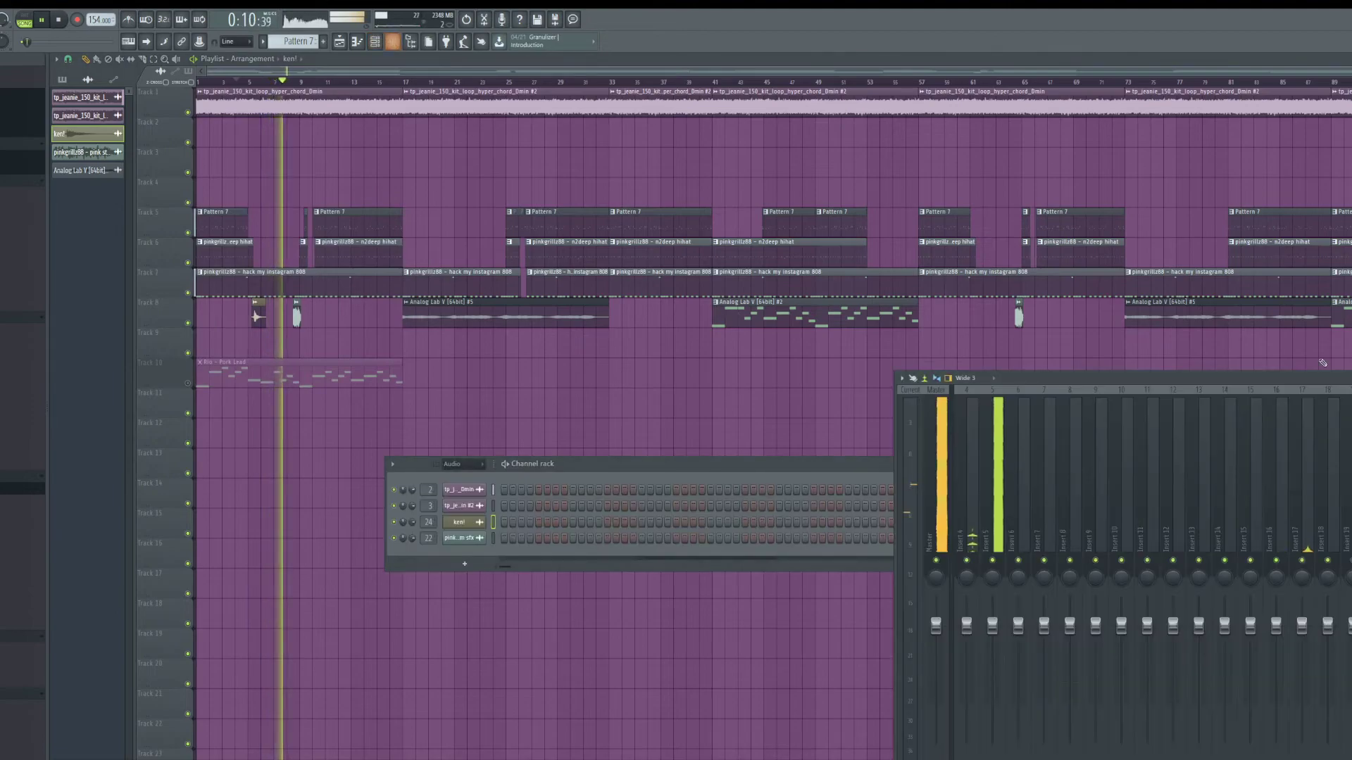
pyautogui.moveTo(252, 187); pyautogui.dragTo(257, 215)
pyautogui.moveTo(276, 186); pyautogui.dragTo(299, 233)
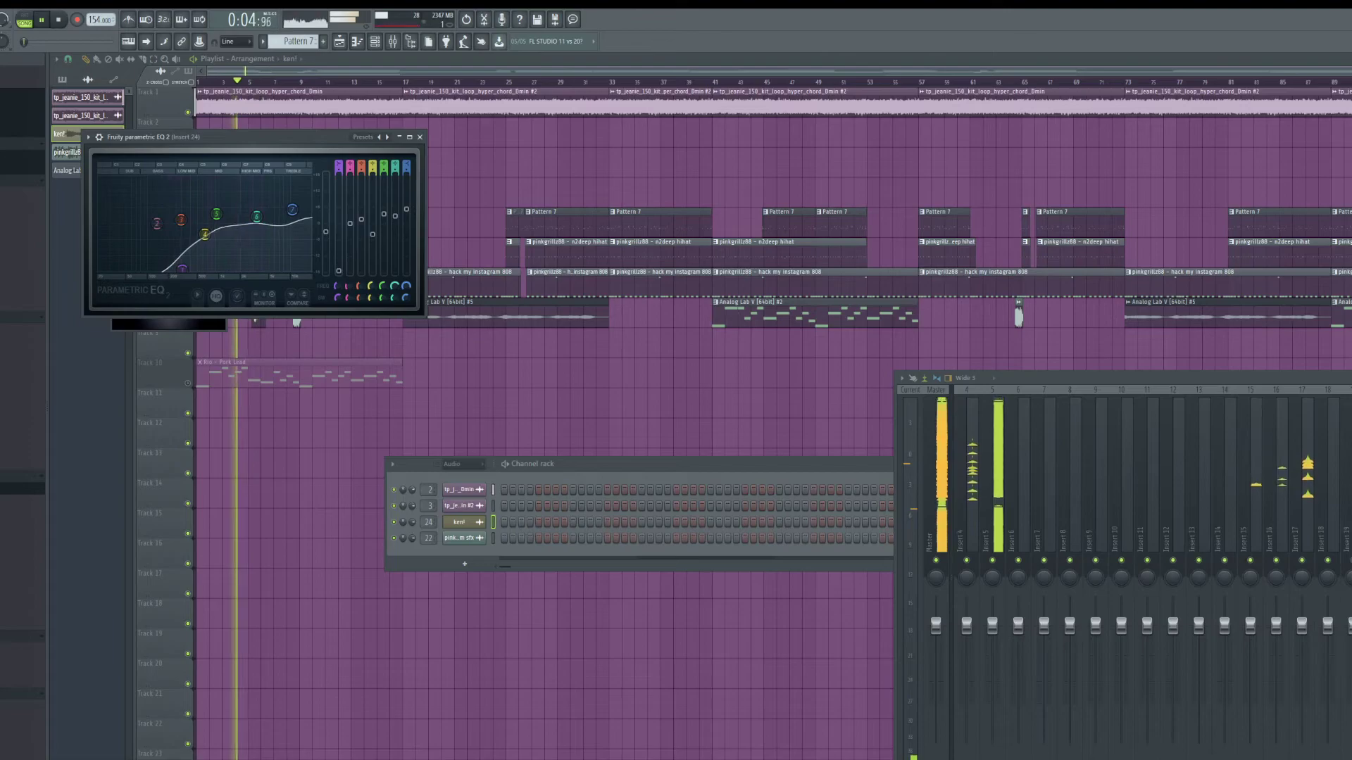
pyautogui.moveTo(292, 210); pyautogui.dragTo(296, 214)
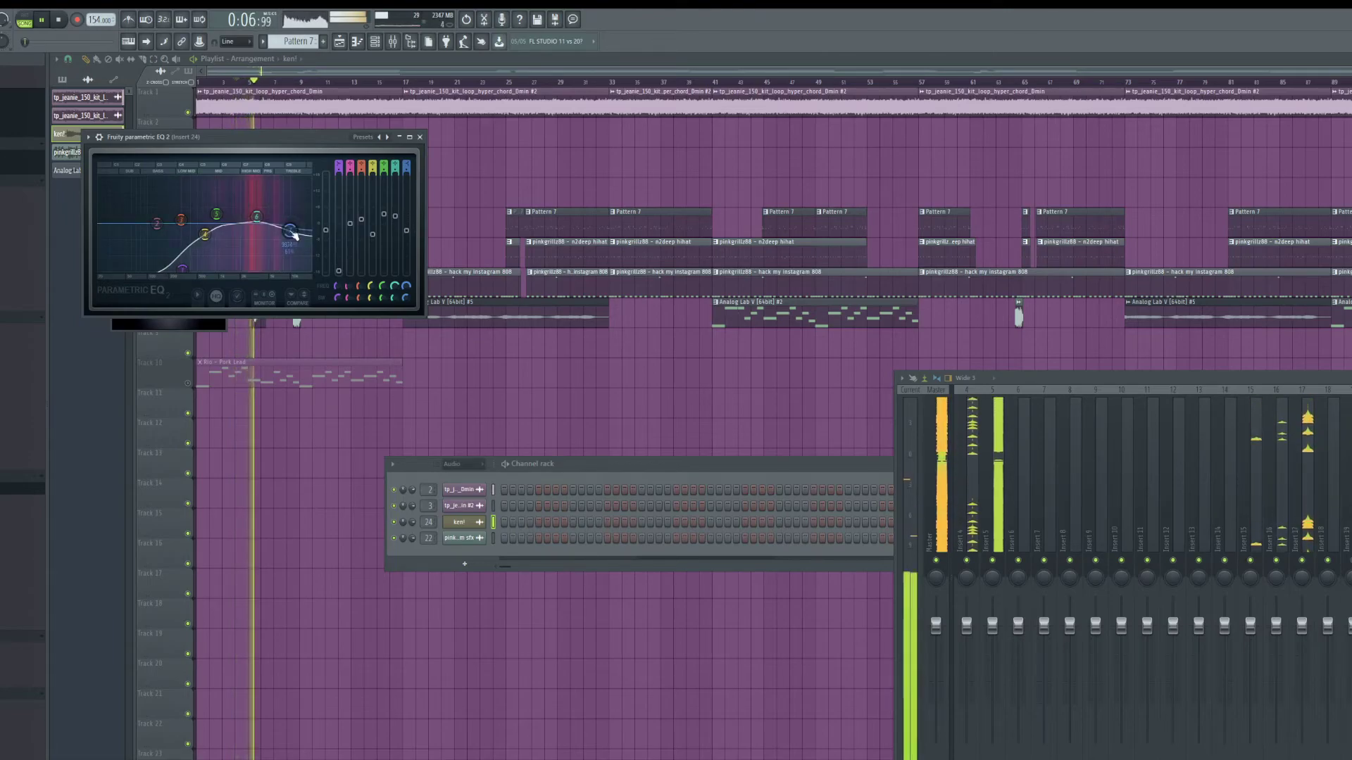
pyautogui.moveTo(257, 217); pyautogui.dragTo(259, 221)
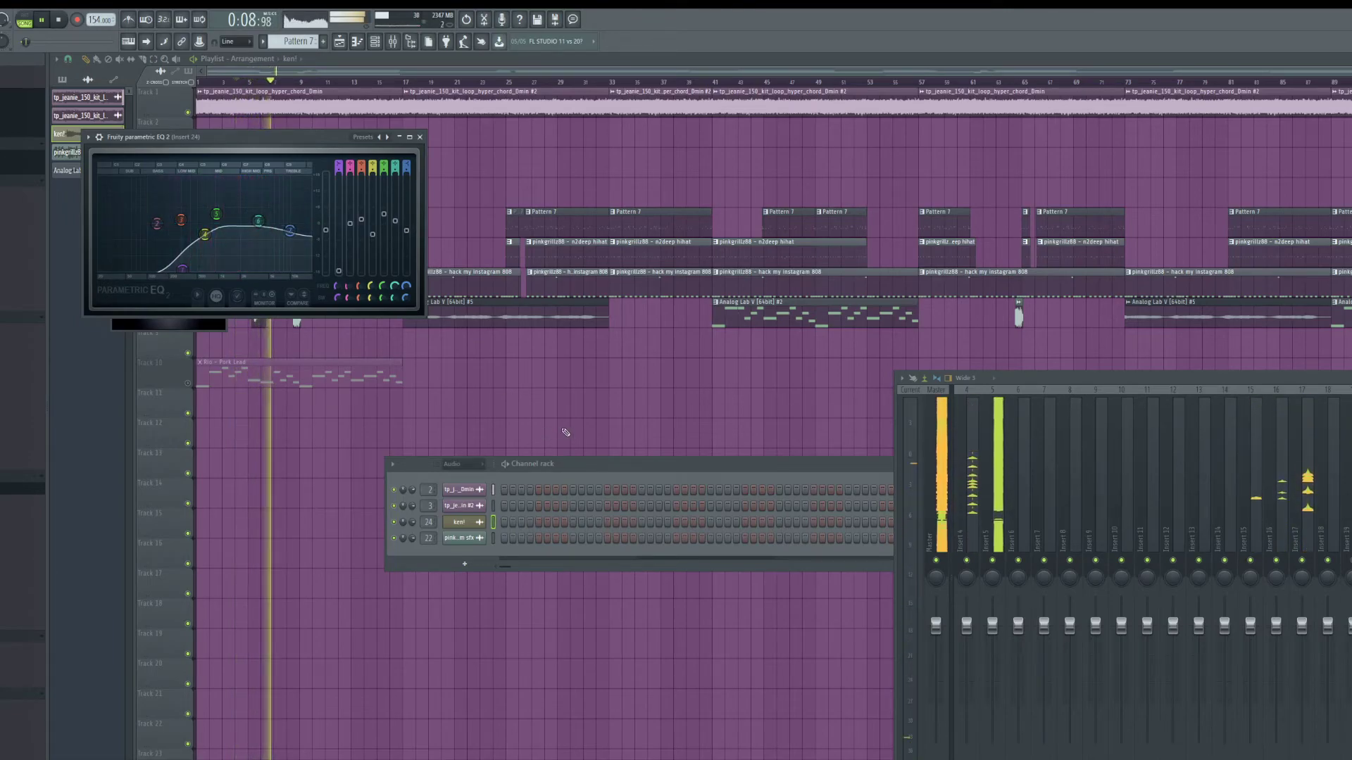
pyautogui.press('F12')
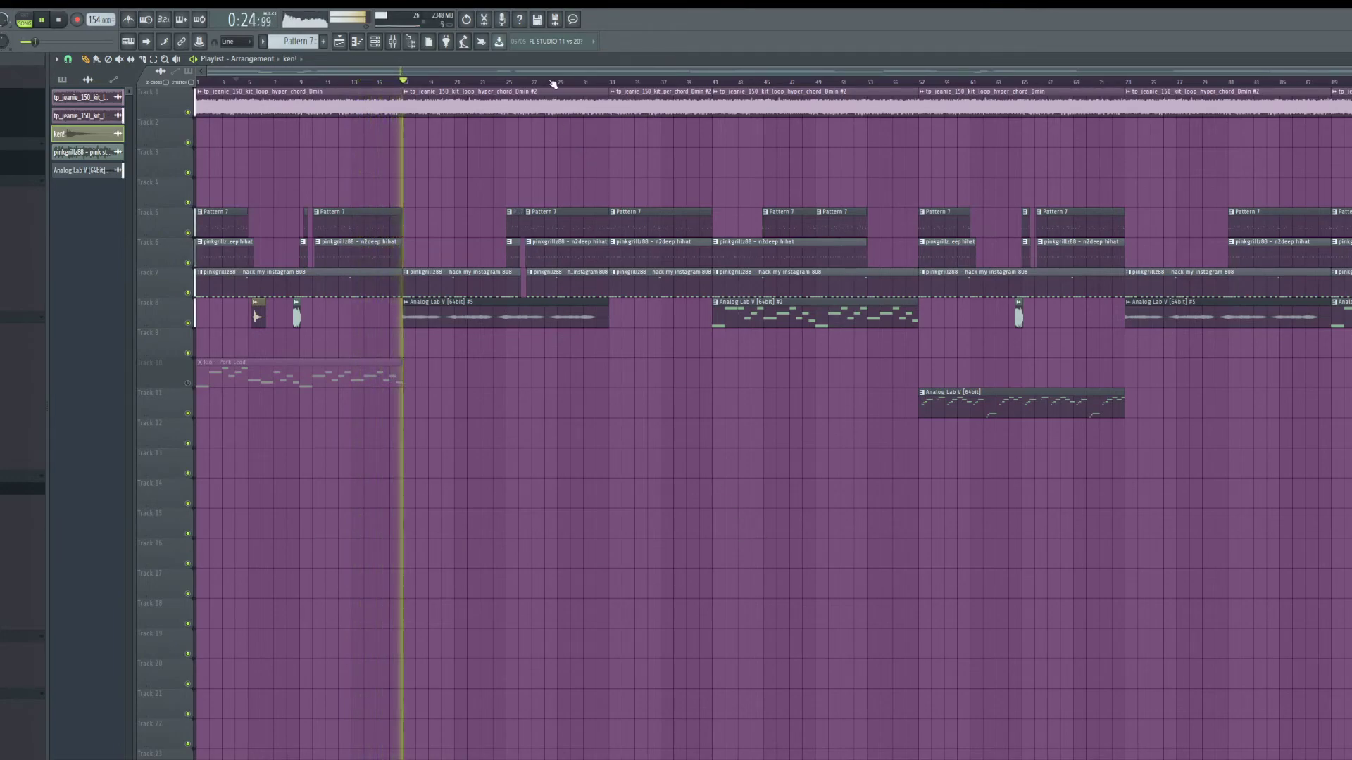
# Step: Inspect the sampler and mixer insert 14 of the reversed Analog Lab V clip at bar 17, and view the drum pattern in the channel rack
pyautogui.moveTo(561, 72); pyautogui.dragTo(742, 84)
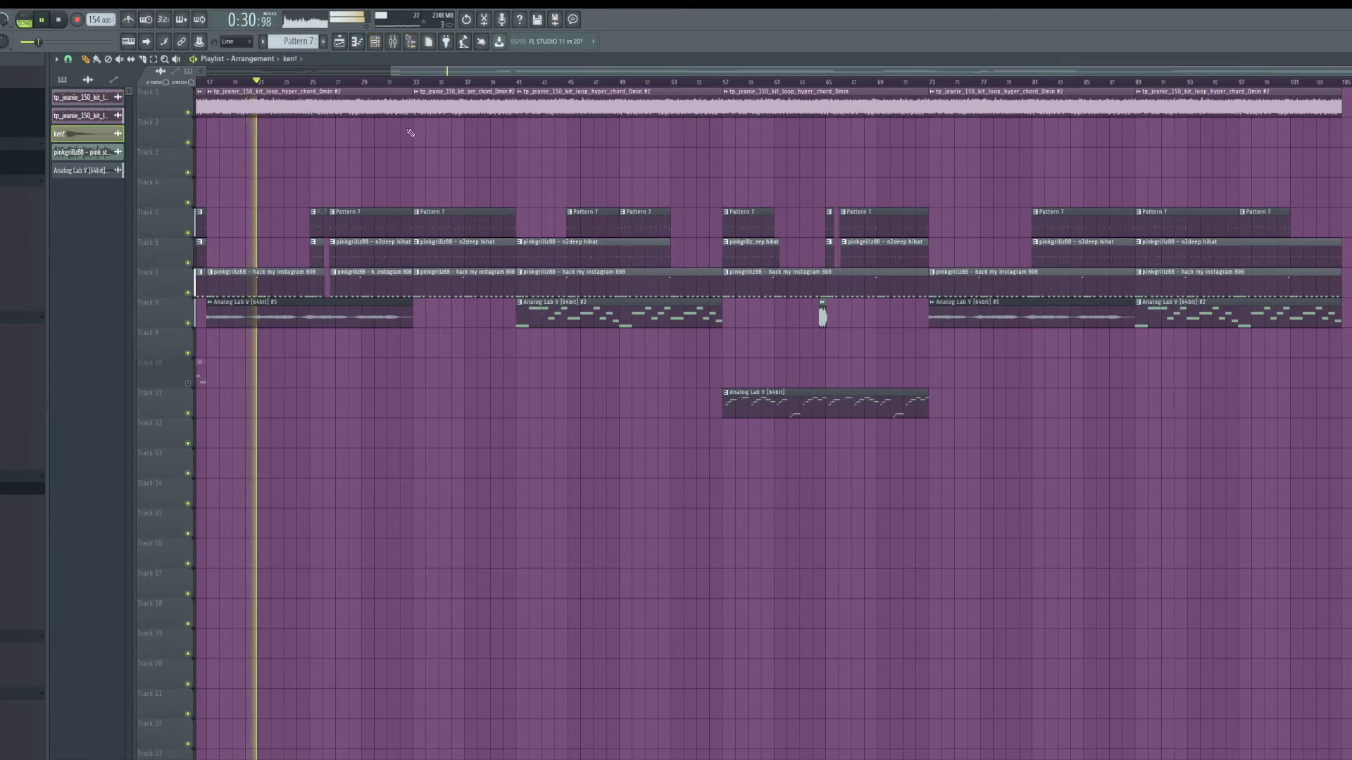
pyautogui.doubleClick(358, 315)
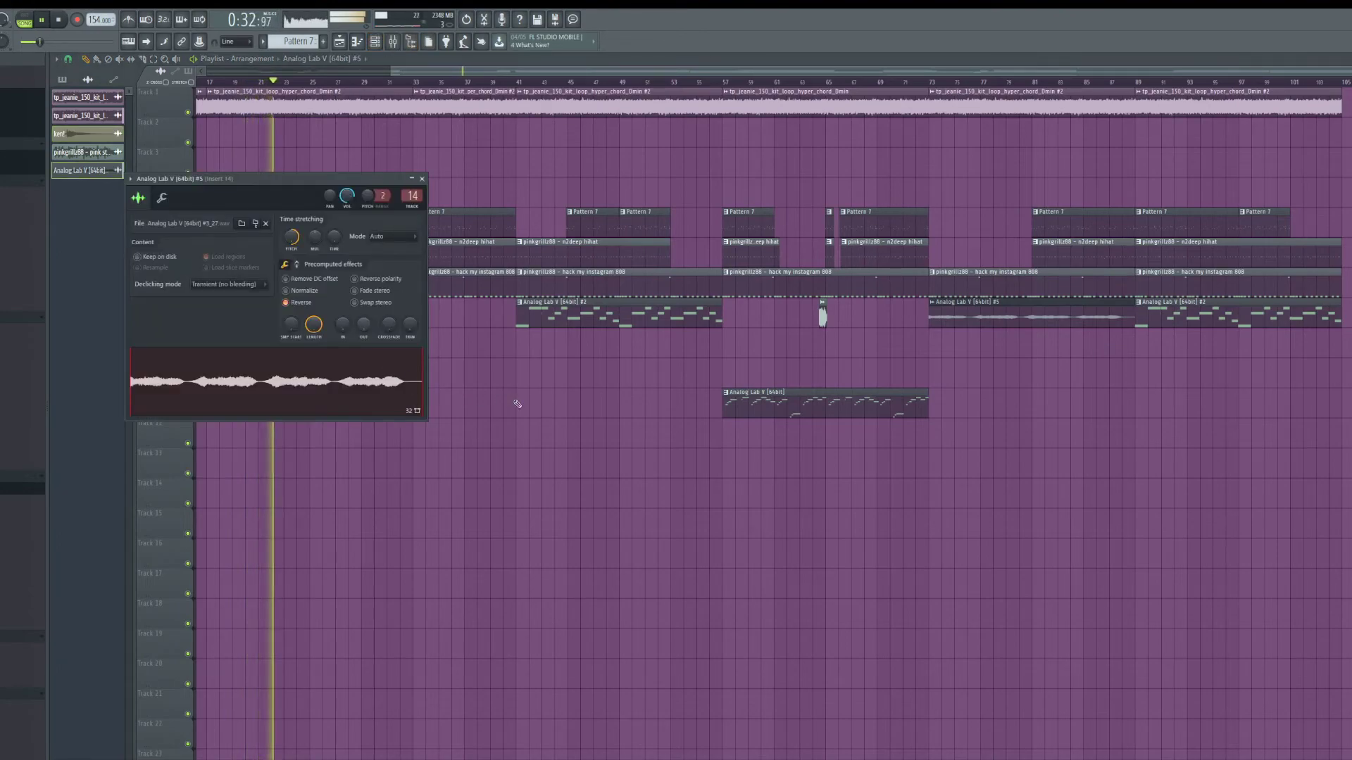
pyautogui.click(421, 179)
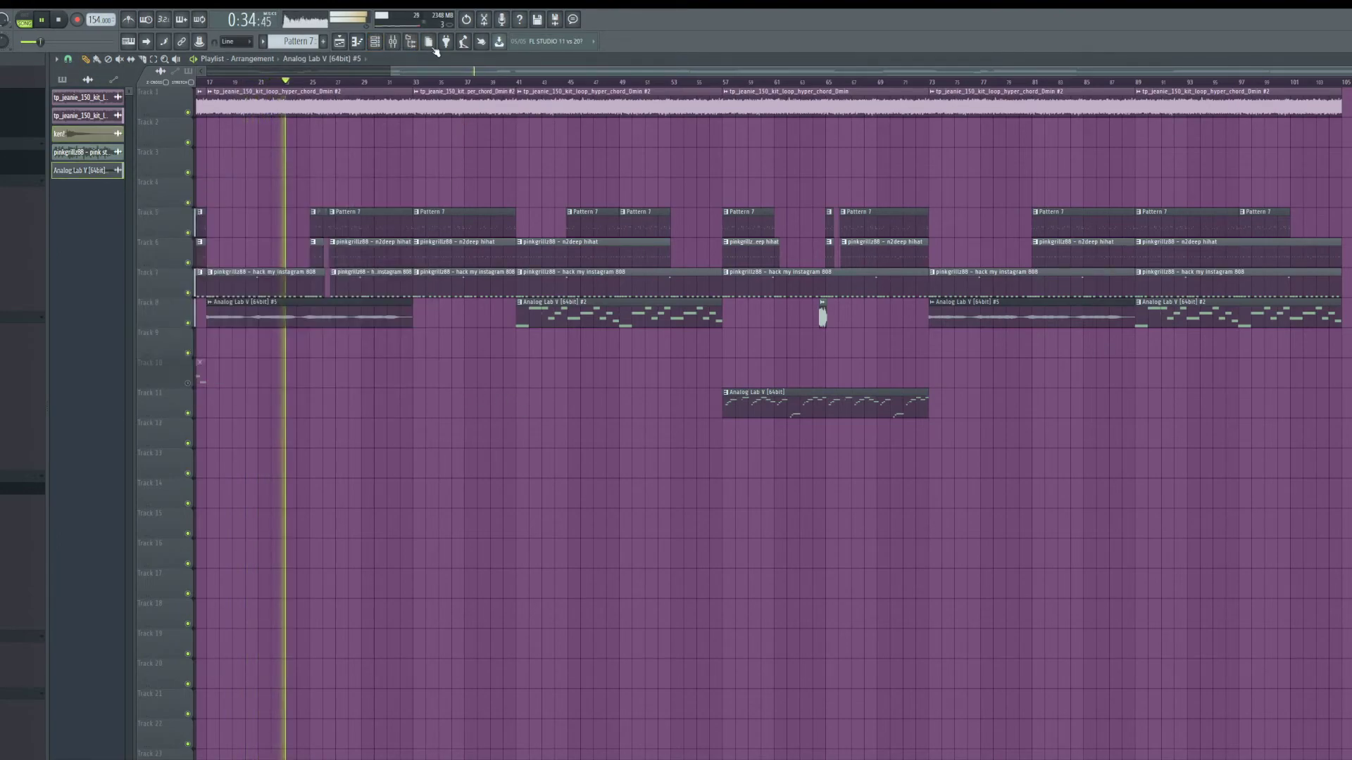
pyautogui.click(393, 41)
pyautogui.moveTo(1236, 383); pyautogui.dragTo(1010, 166)
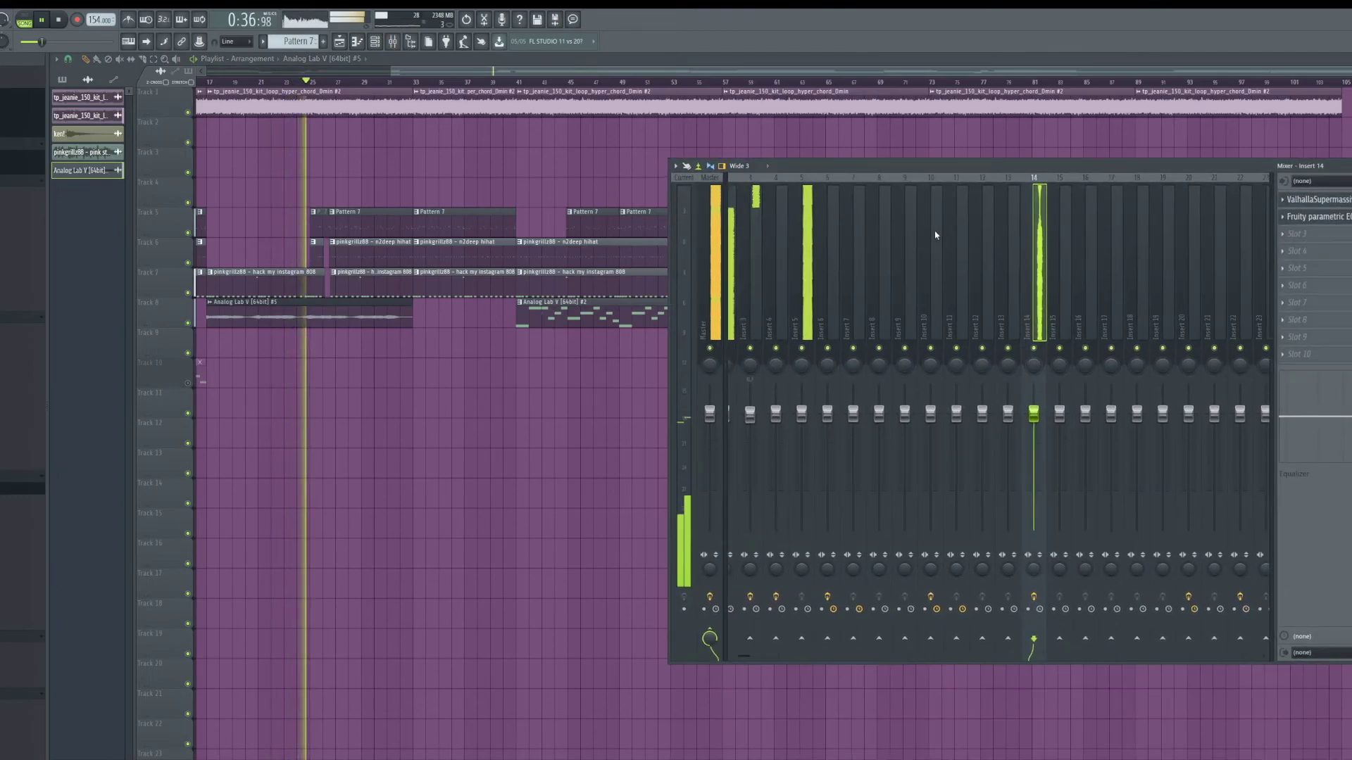
pyautogui.click(710, 302)
pyautogui.press('F9')
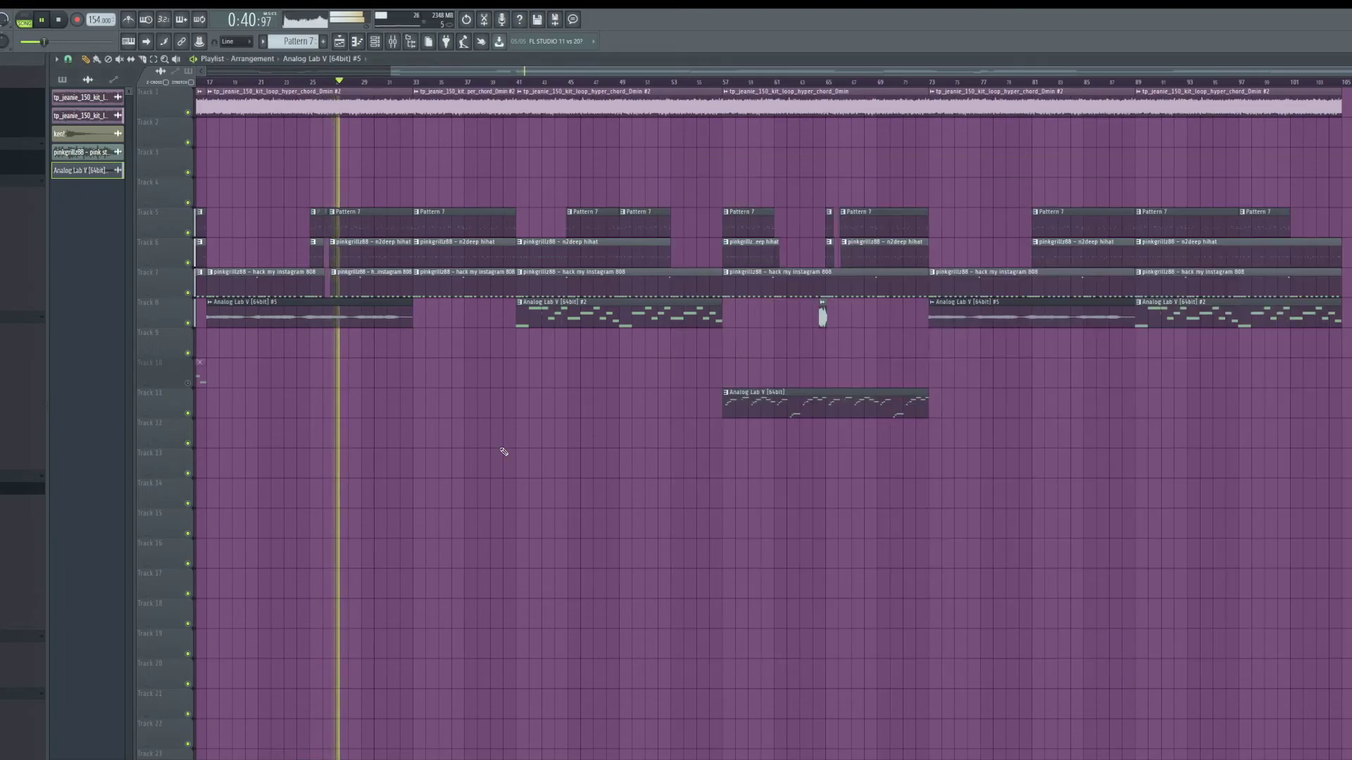
pyautogui.press('F6')
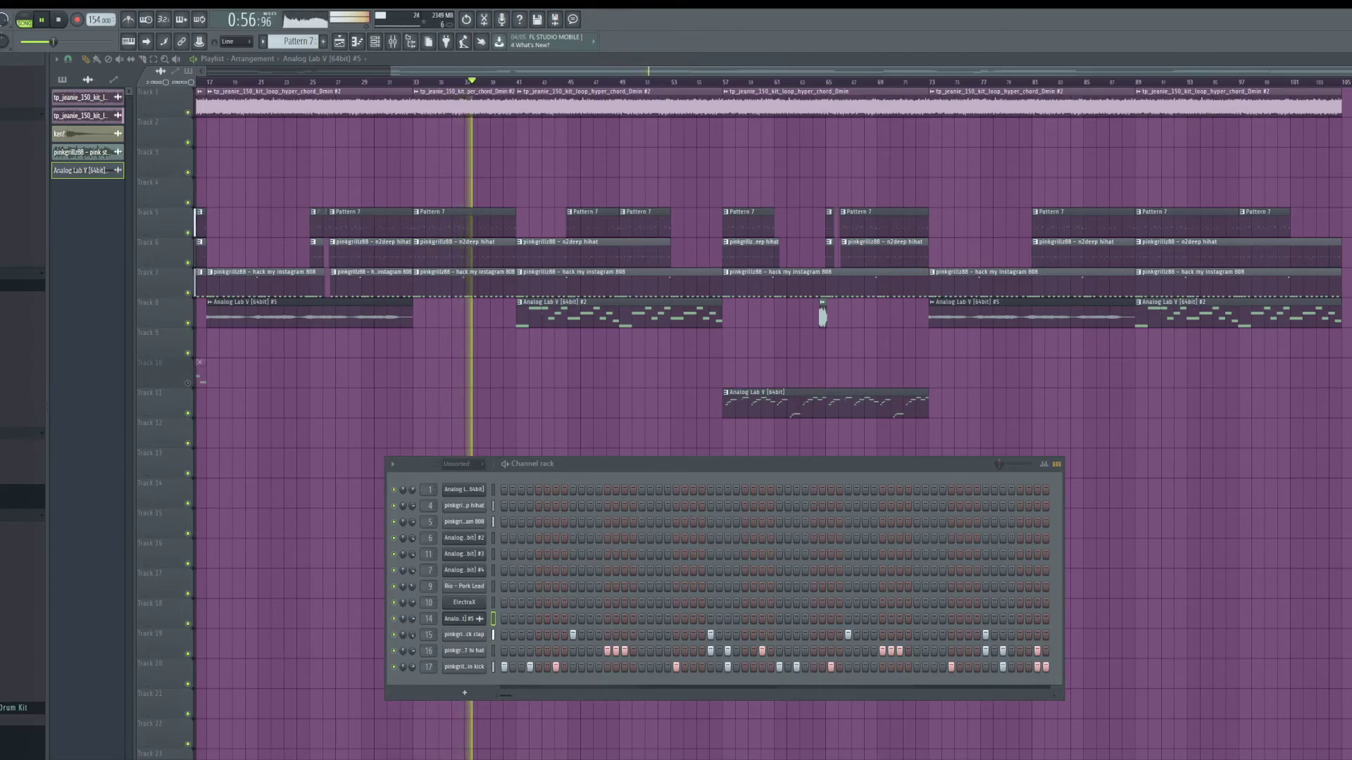
pyautogui.press('F6')
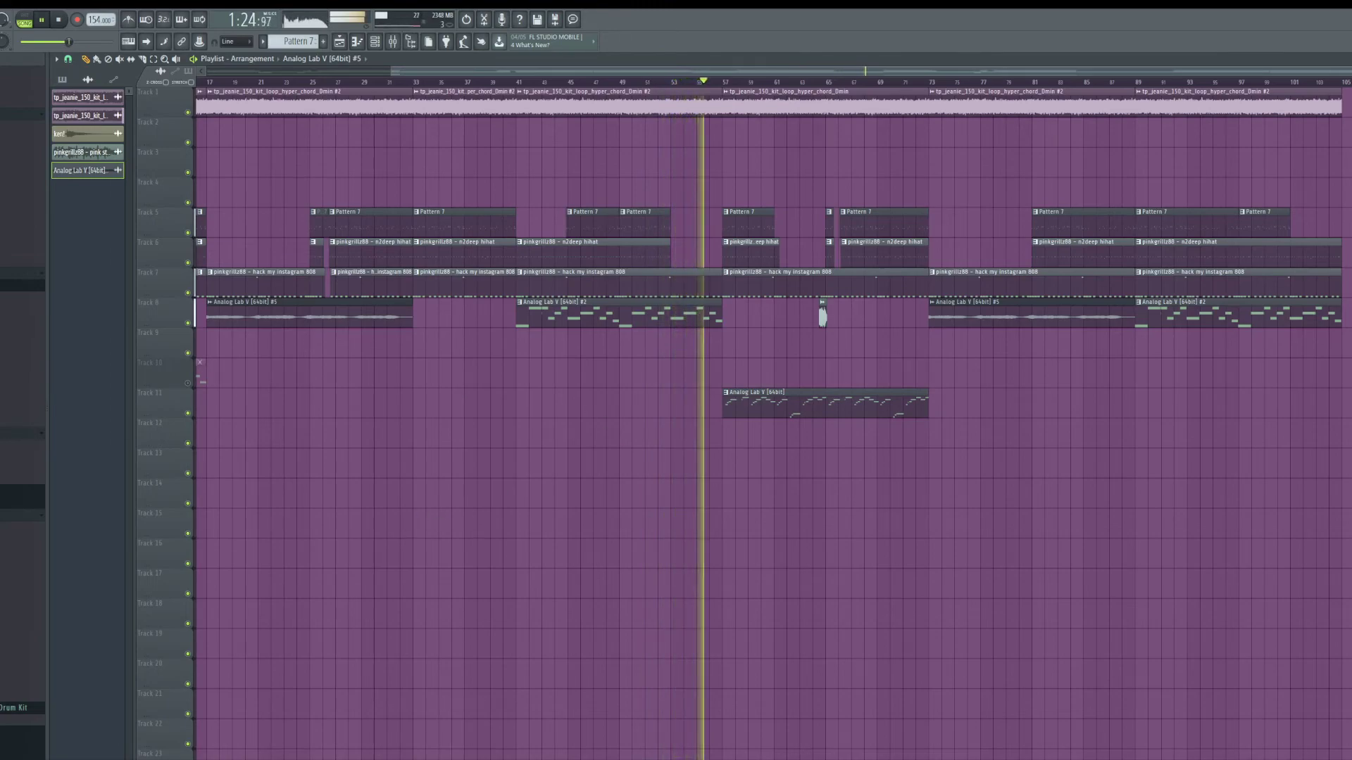
# Step: Trim about two bars off the end of the Track 11 Analog Lab V clip so it ends near bar 71
pyautogui.moveTo(485, 68); pyautogui.dragTo(656, 79)
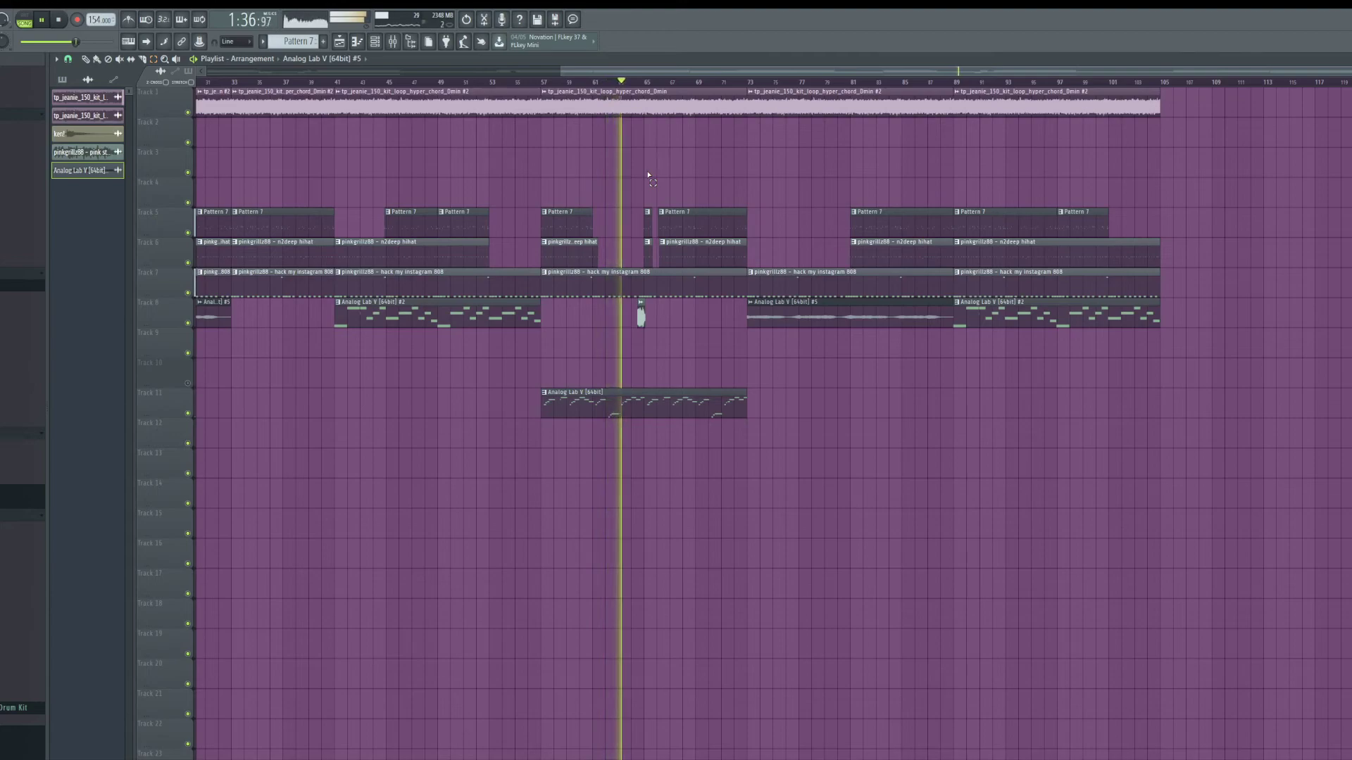
pyautogui.moveTo(654, 316); pyautogui.dragTo(625, 327)
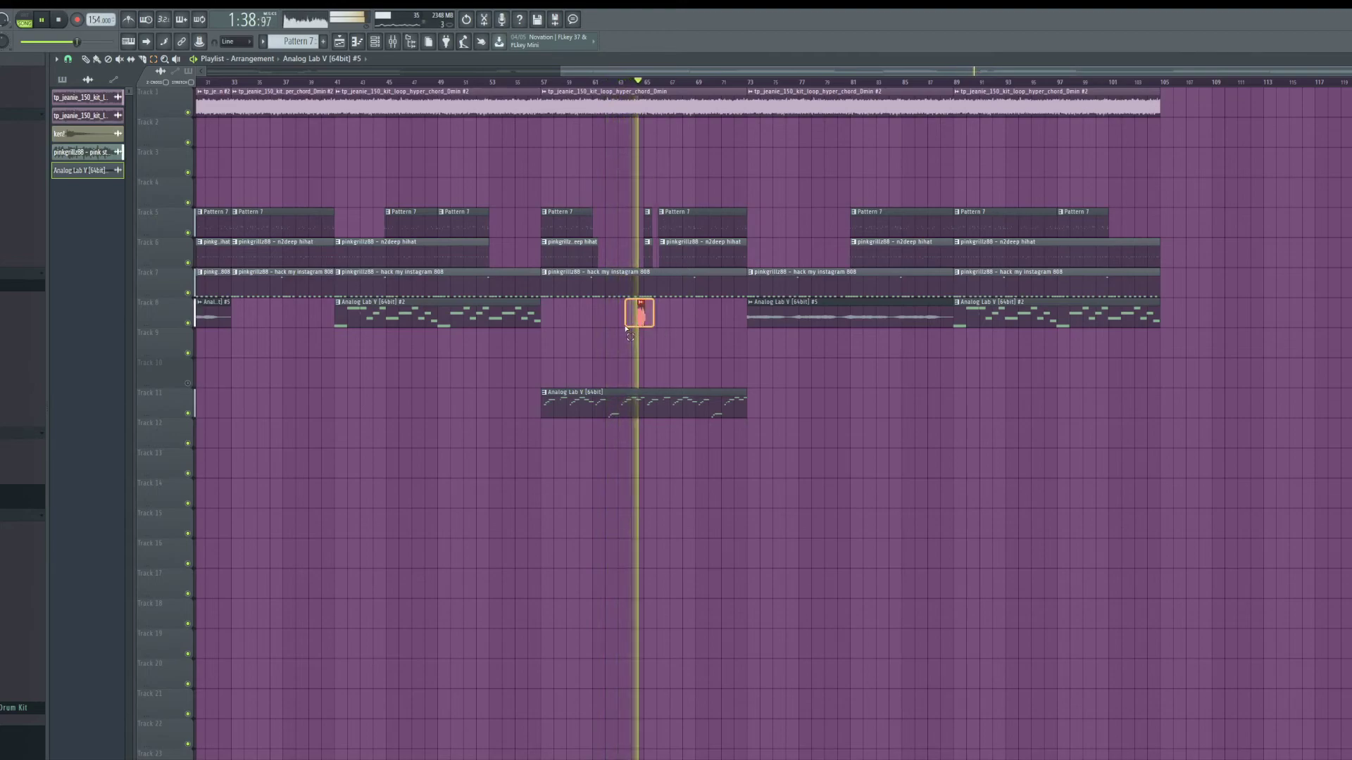
pyautogui.hotkey('ctrl', 'z')
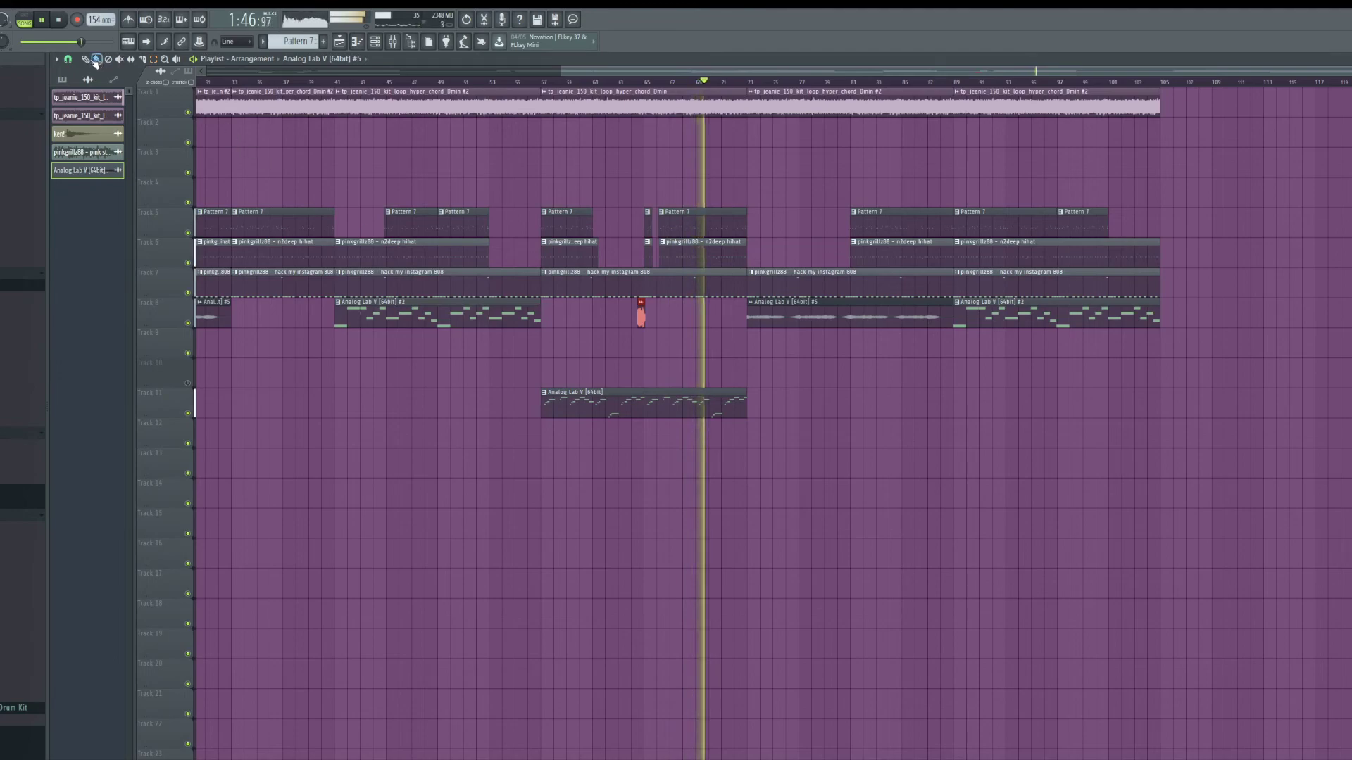
pyautogui.scroll(3, 765, 574)
pyautogui.moveTo(1026, 396); pyautogui.dragTo(969, 396)
pyautogui.scroll(-3, 1098, 394)
pyautogui.scroll(3, 1099, 383)
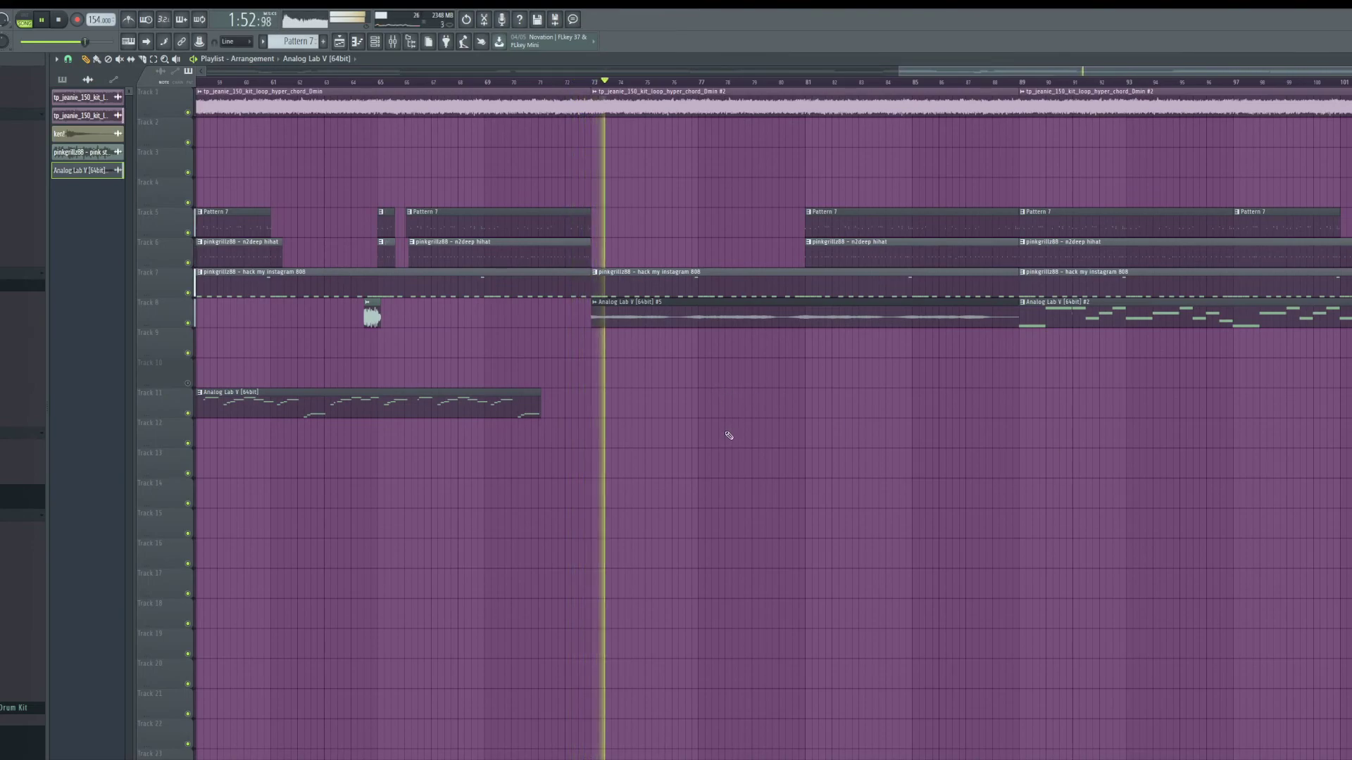
# Step: Delete the last Track 5 Pattern 7 clip, which starts at bar 97, in the closing section
pyautogui.scroll(-2, 747, 454)
pyautogui.scroll(-2, 746, 454)
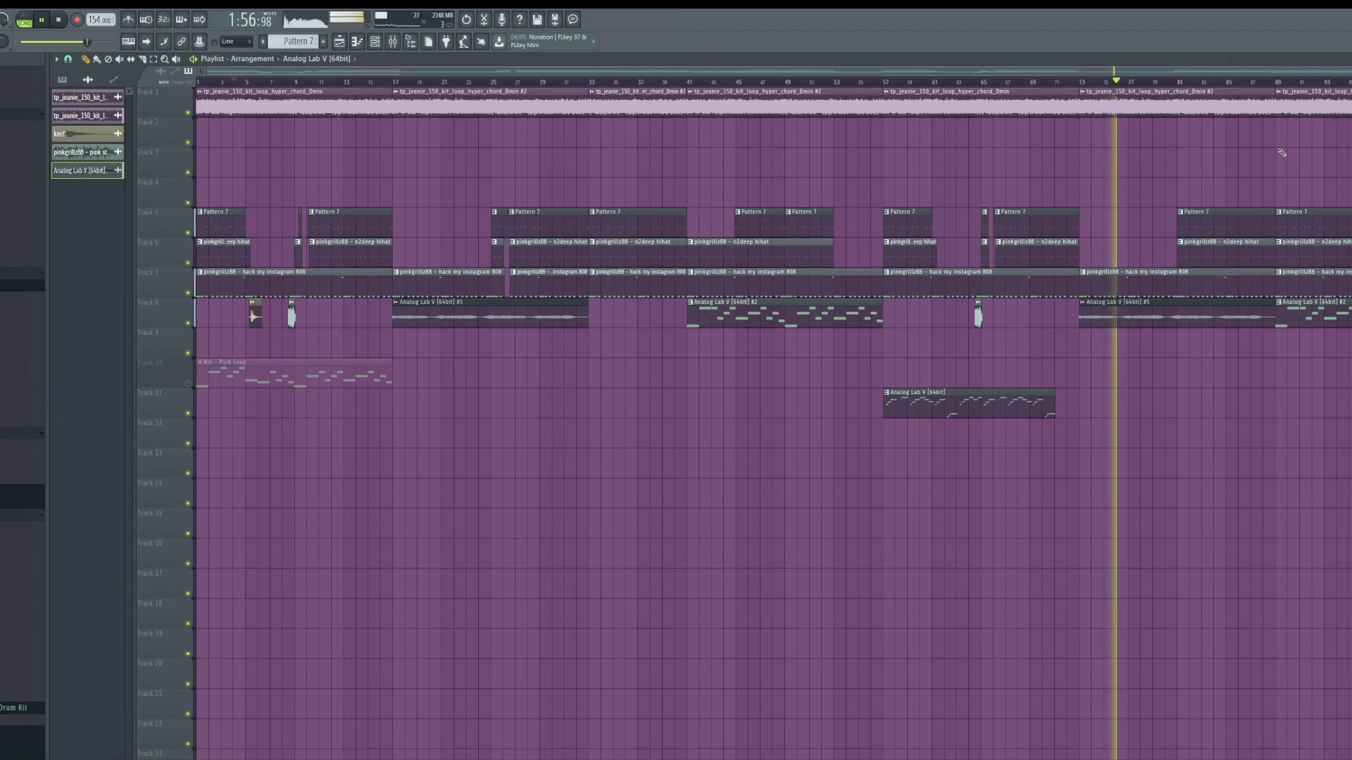
pyautogui.moveTo(1193, 71); pyautogui.dragTo(1279, 66)
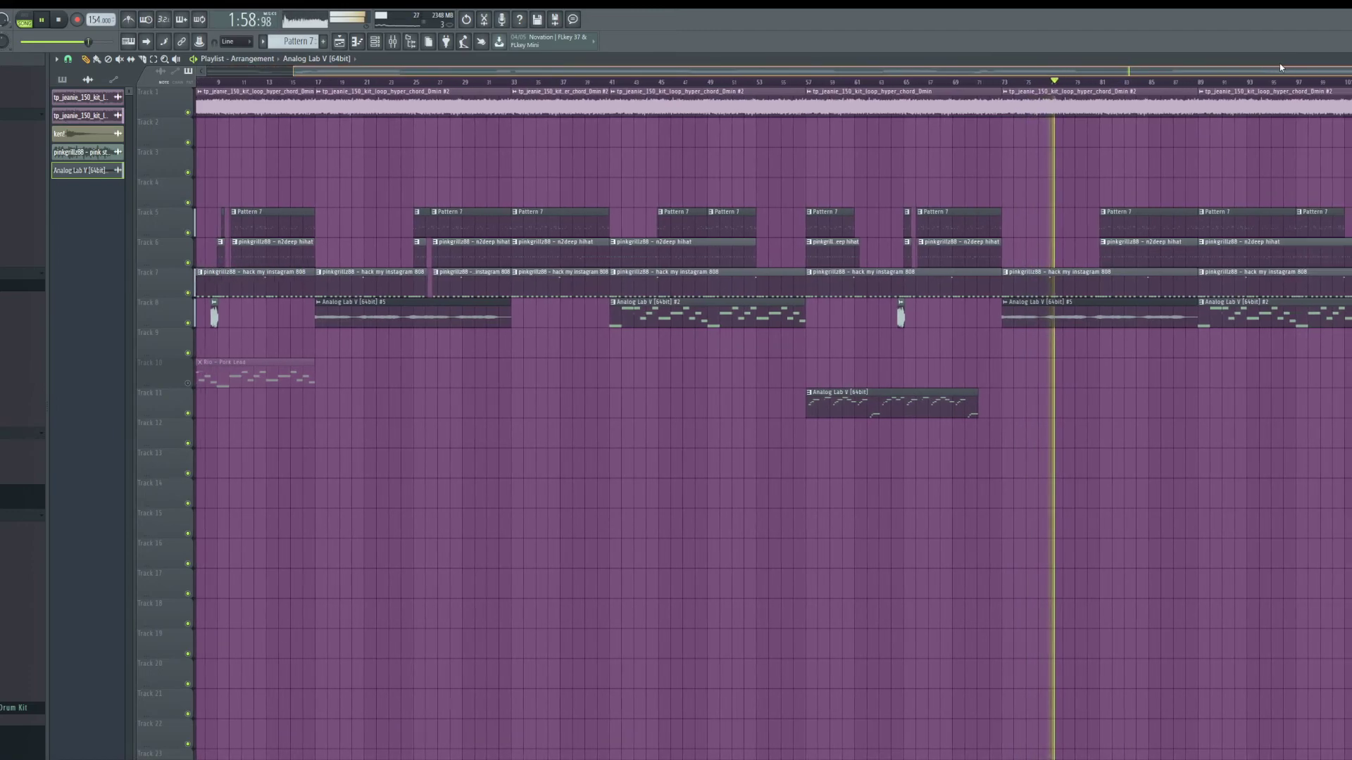
pyautogui.hscroll(3, 1280, 67)
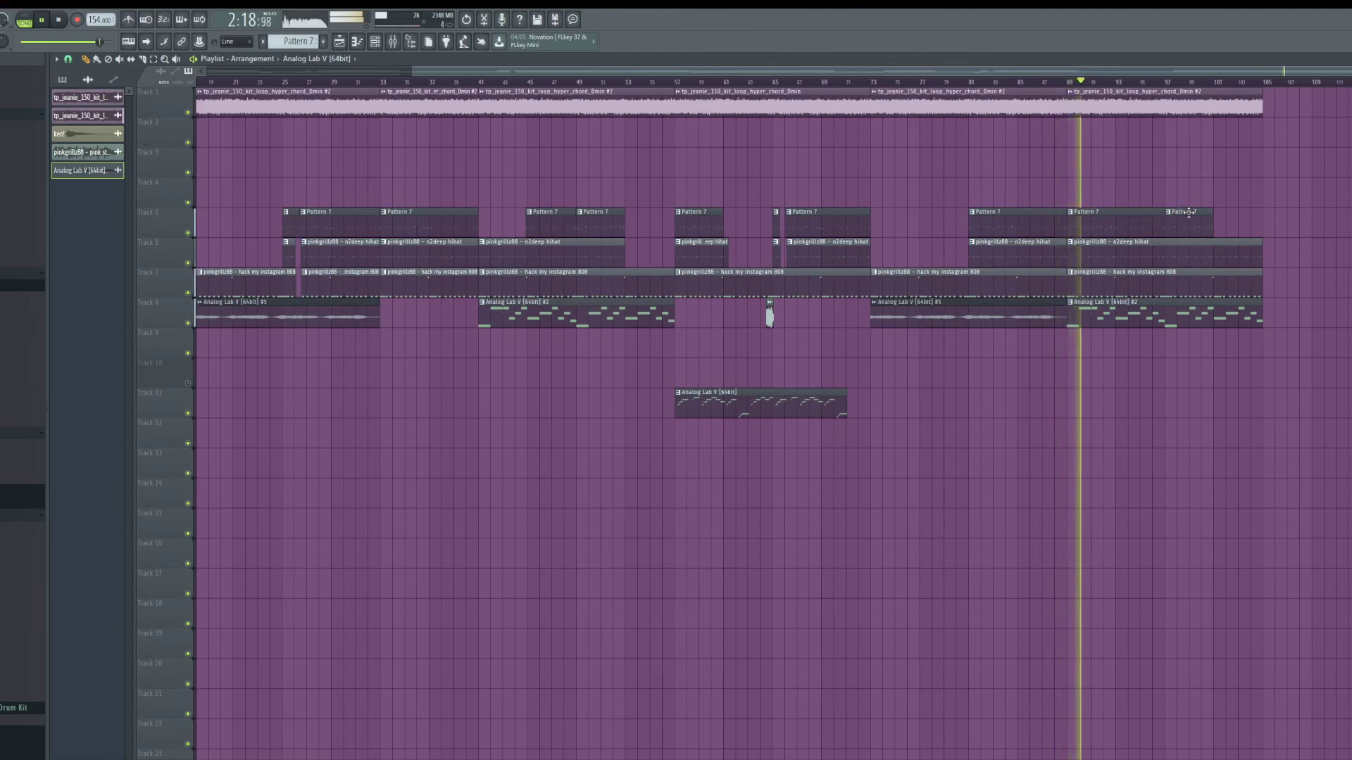
pyautogui.keyDown('ctrl'); pyautogui.scroll(6, 1183, 212); pyautogui.keyUp('ctrl')
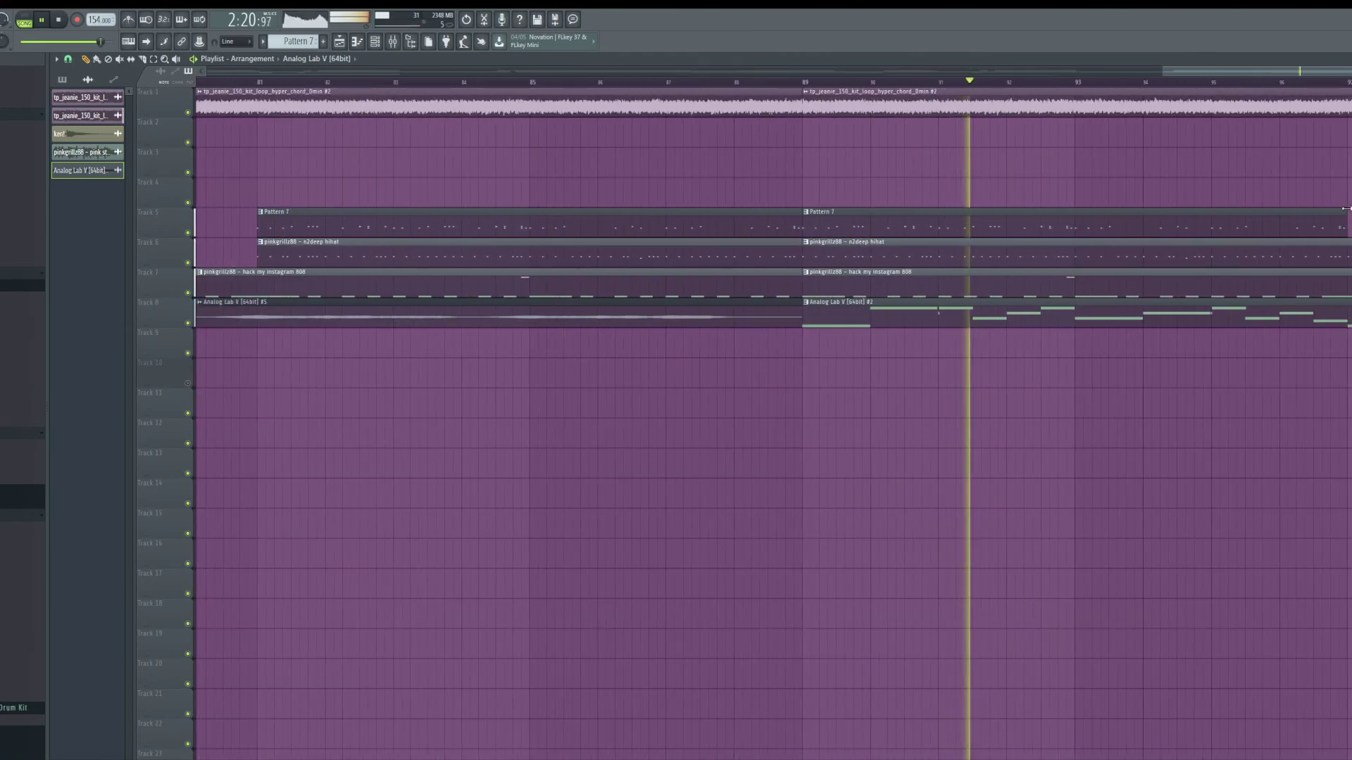
pyautogui.keyDown('ctrl'); pyautogui.scroll(3, 1207, 204); pyautogui.keyUp('ctrl')
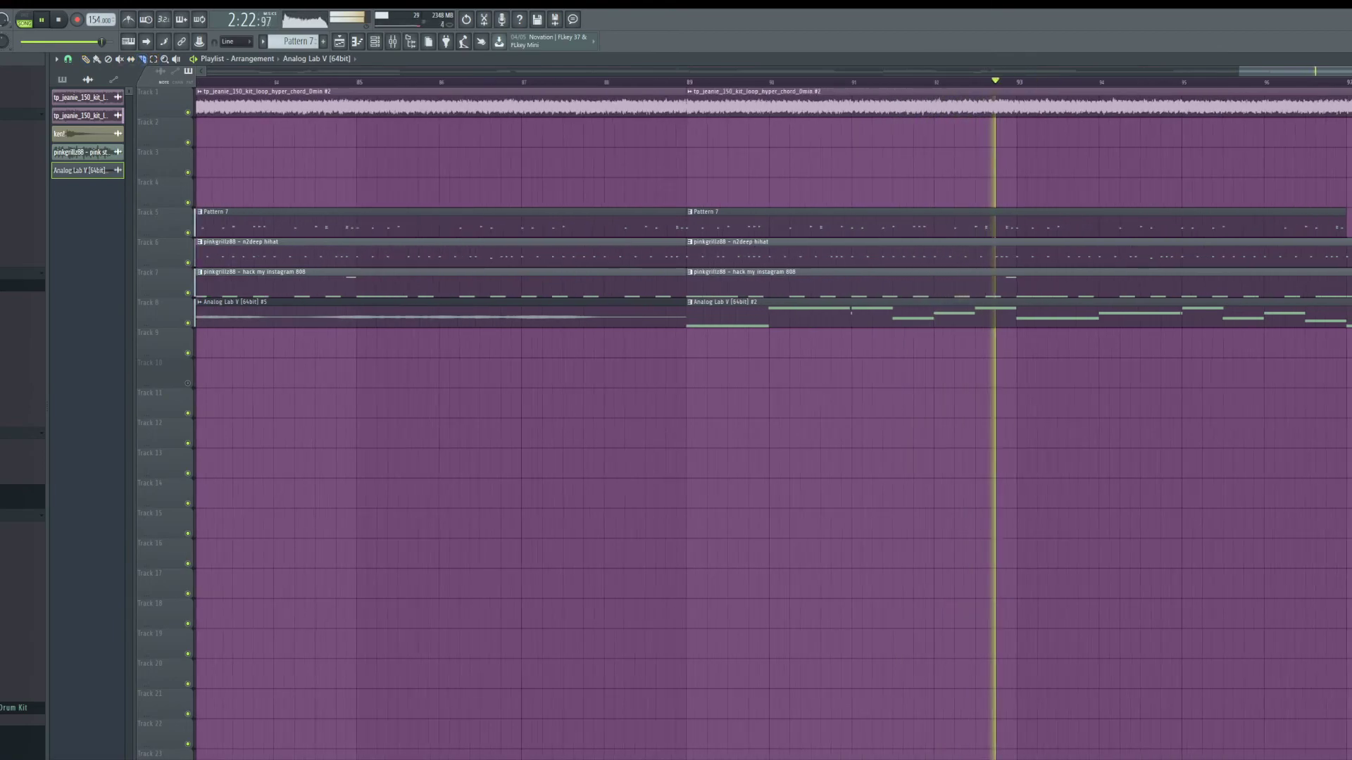
# Step: Split the Track 5 Pattern 7 clip just before bar 94 and trim the second part's start to about bar 95.5
pyautogui.click(1007, 223)
pyautogui.click(68, 59)
pyautogui.click(85, 60)
pyautogui.click(849, 81)
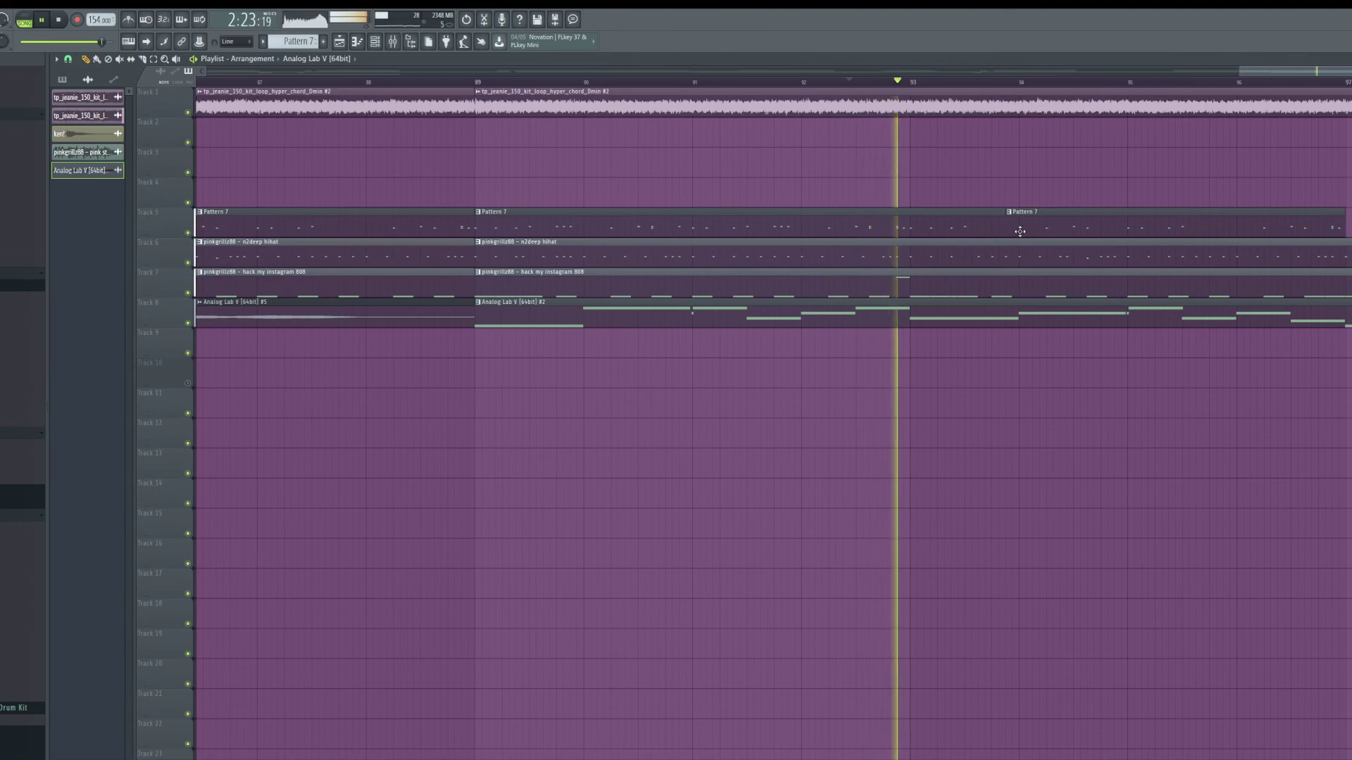
pyautogui.moveTo(1009, 233); pyautogui.dragTo(1154, 232)
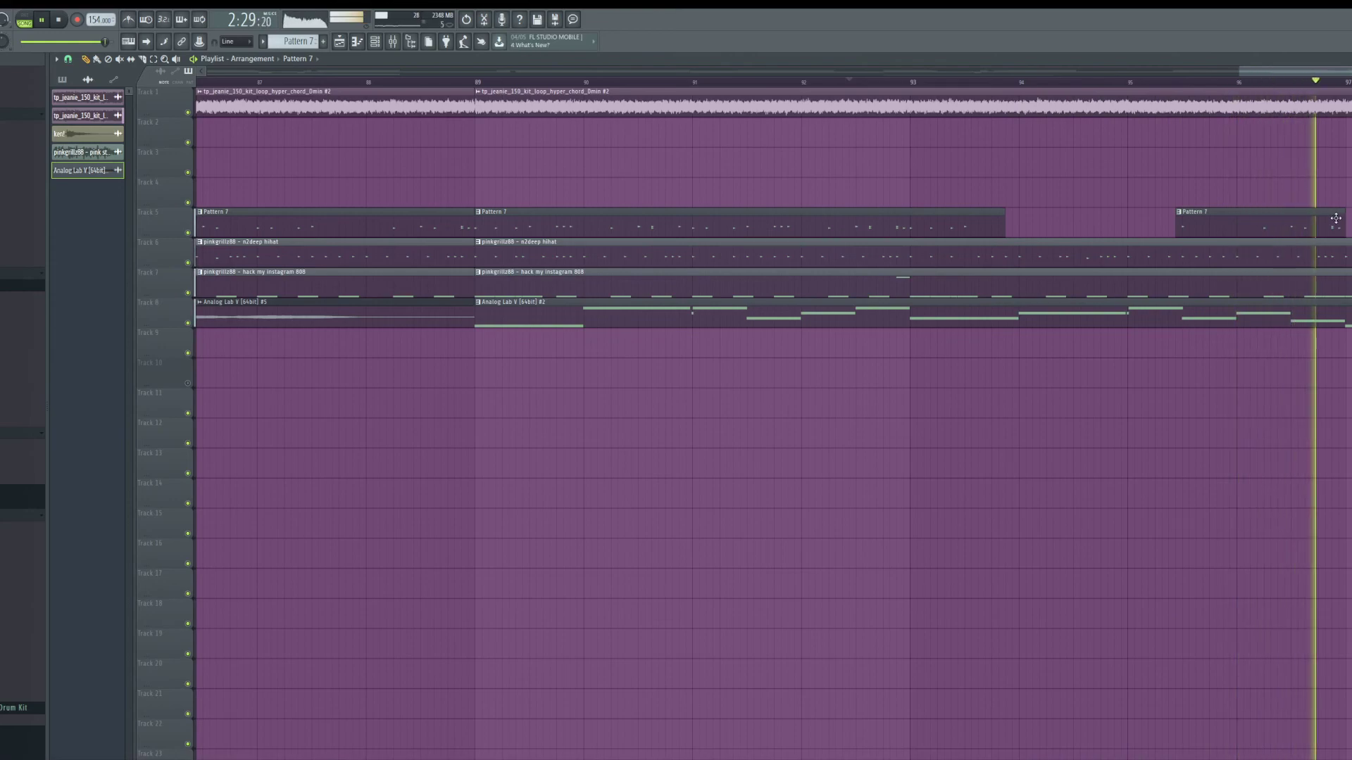
# Step: Shorten the last n2deep hihat clip on Track 6 so it ends just before bar 97
pyautogui.scroll(-4, 1237, 468)
pyautogui.scroll(1, 915, 121)
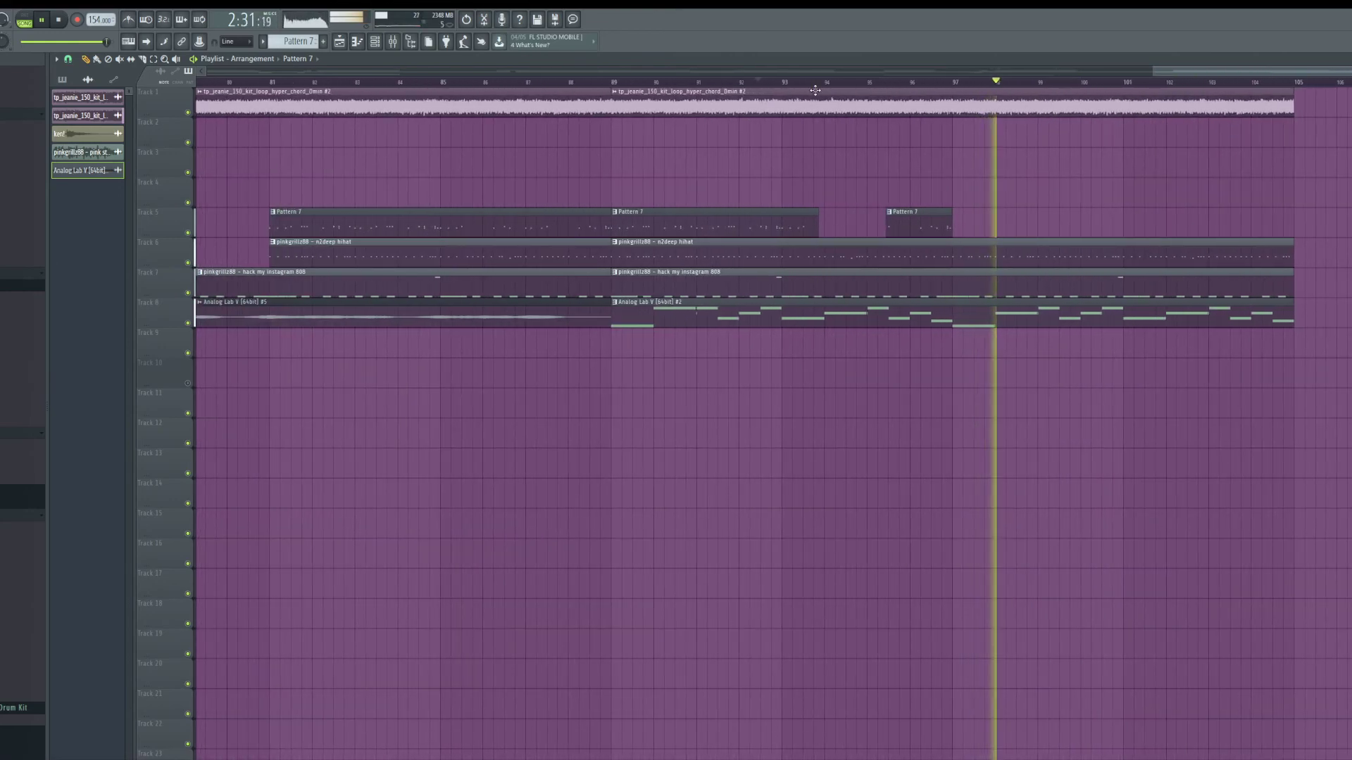
pyautogui.click(851, 82)
pyautogui.moveTo(1290, 247); pyautogui.dragTo(975, 245)
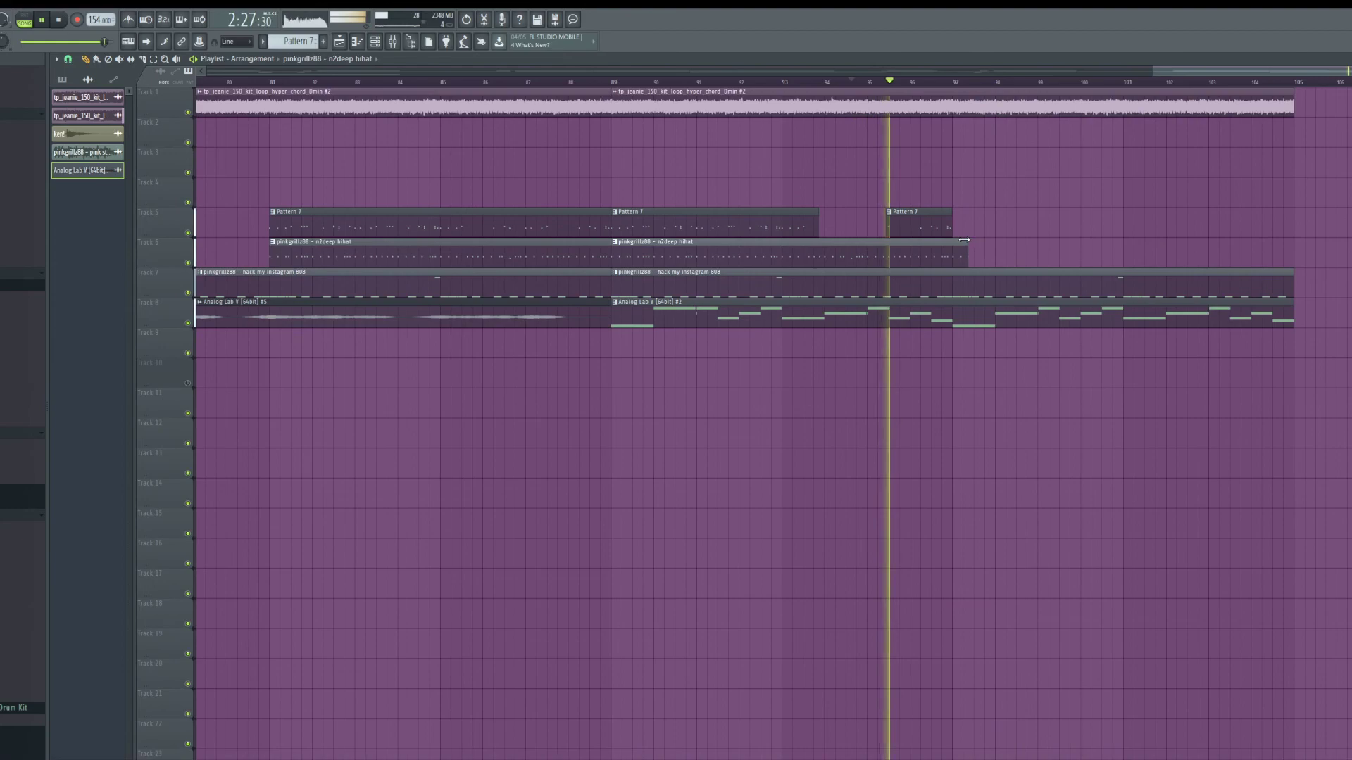
pyautogui.scroll(3, 1023, 245)
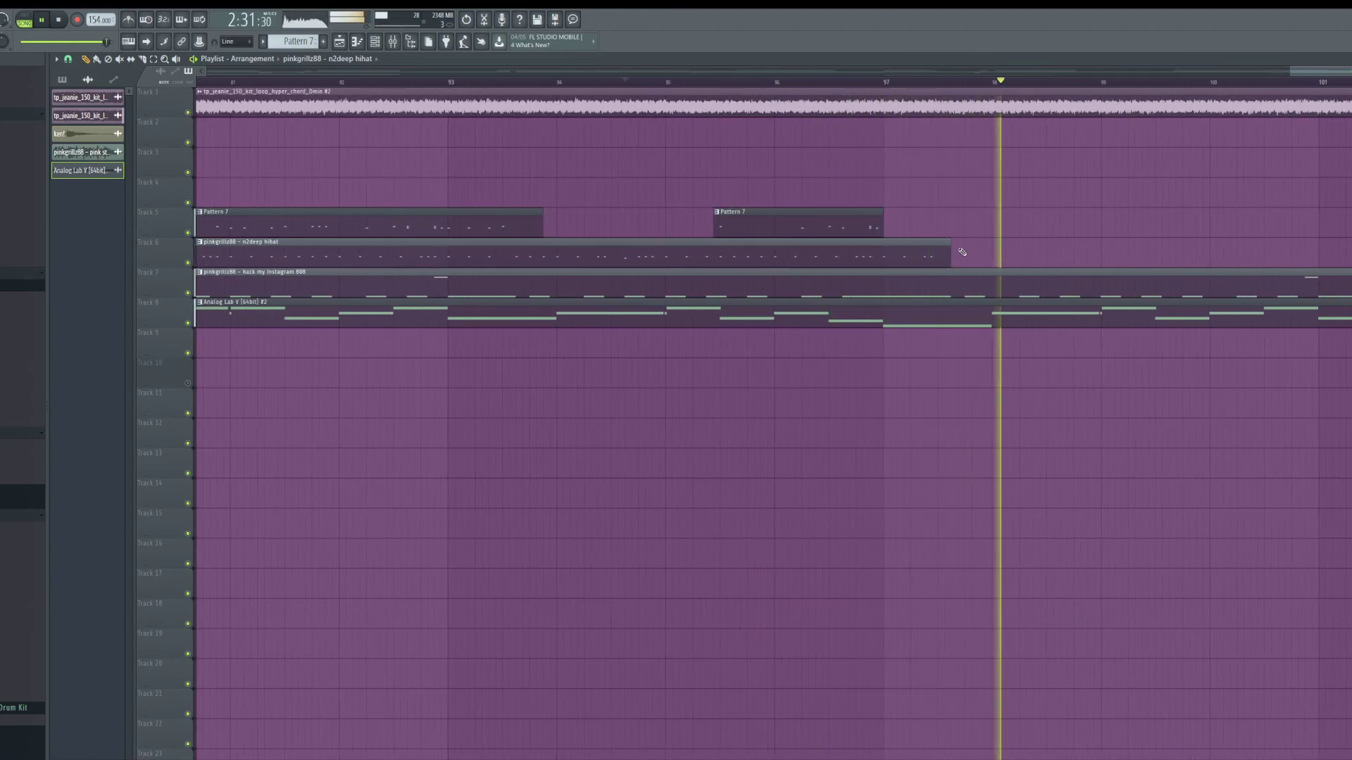
pyautogui.moveTo(950, 243); pyautogui.dragTo(879, 240)
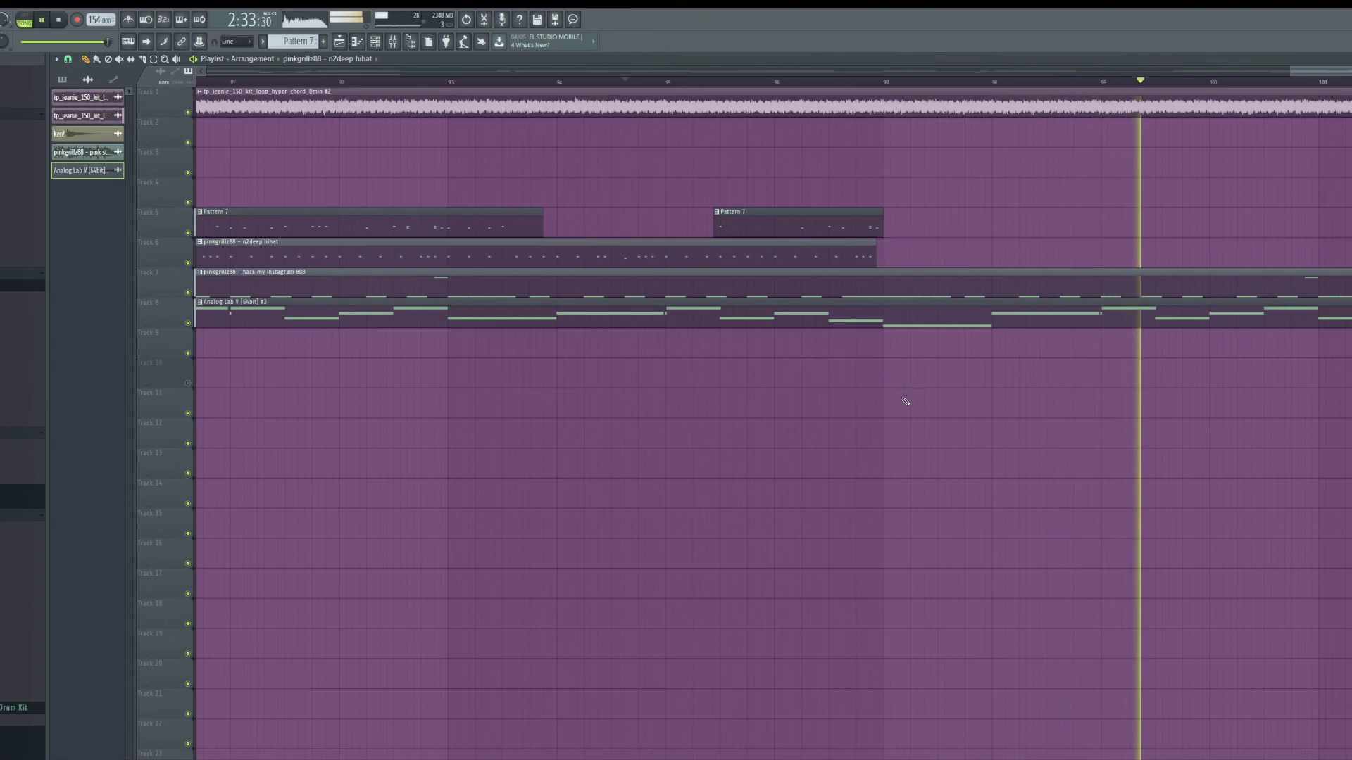
# Step: Trim the ends of the last hyper chord loop on Track 1 and the last 808 clip on Track 7 back to bar 101
pyautogui.scroll(-4, 900, 396)
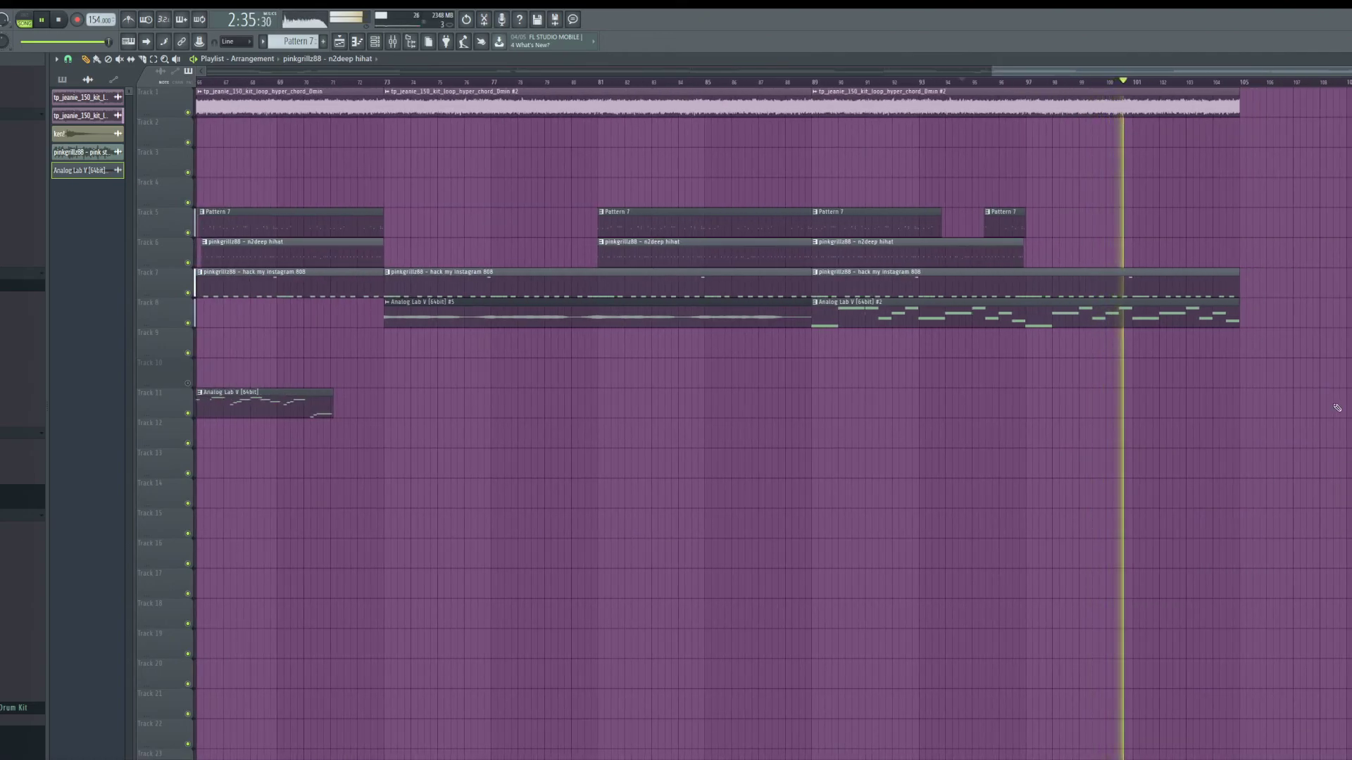
pyautogui.scroll(3, 1347, 412)
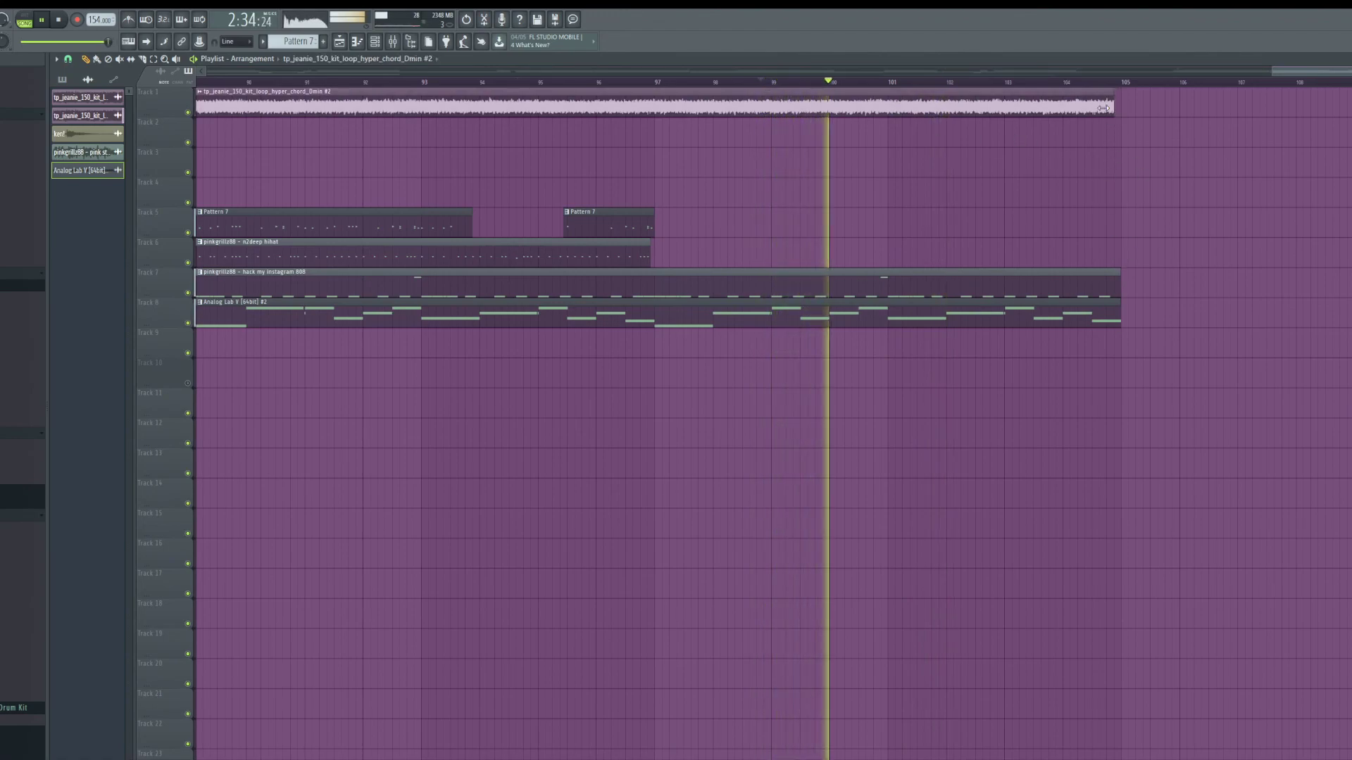
pyautogui.moveTo(1120, 112); pyautogui.dragTo(889, 114)
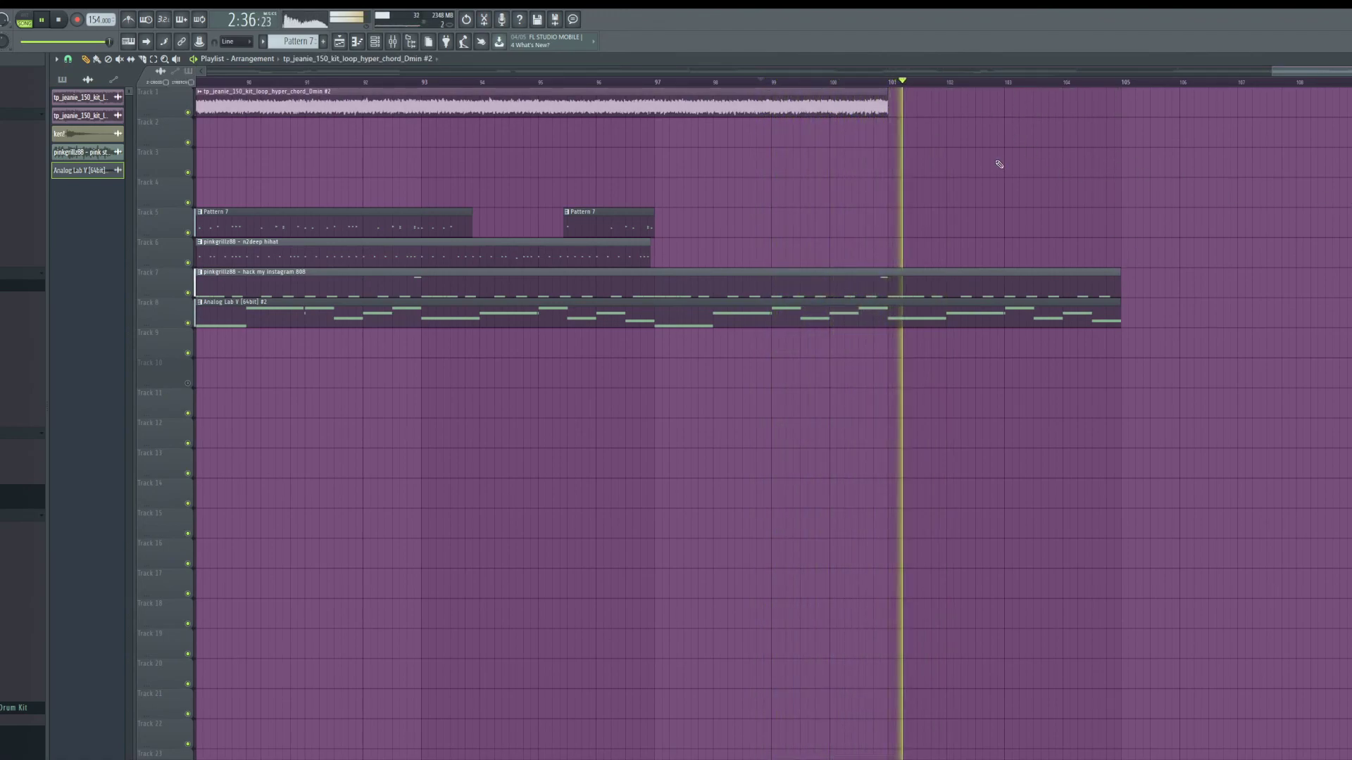
pyautogui.moveTo(1119, 281); pyautogui.dragTo(889, 282)
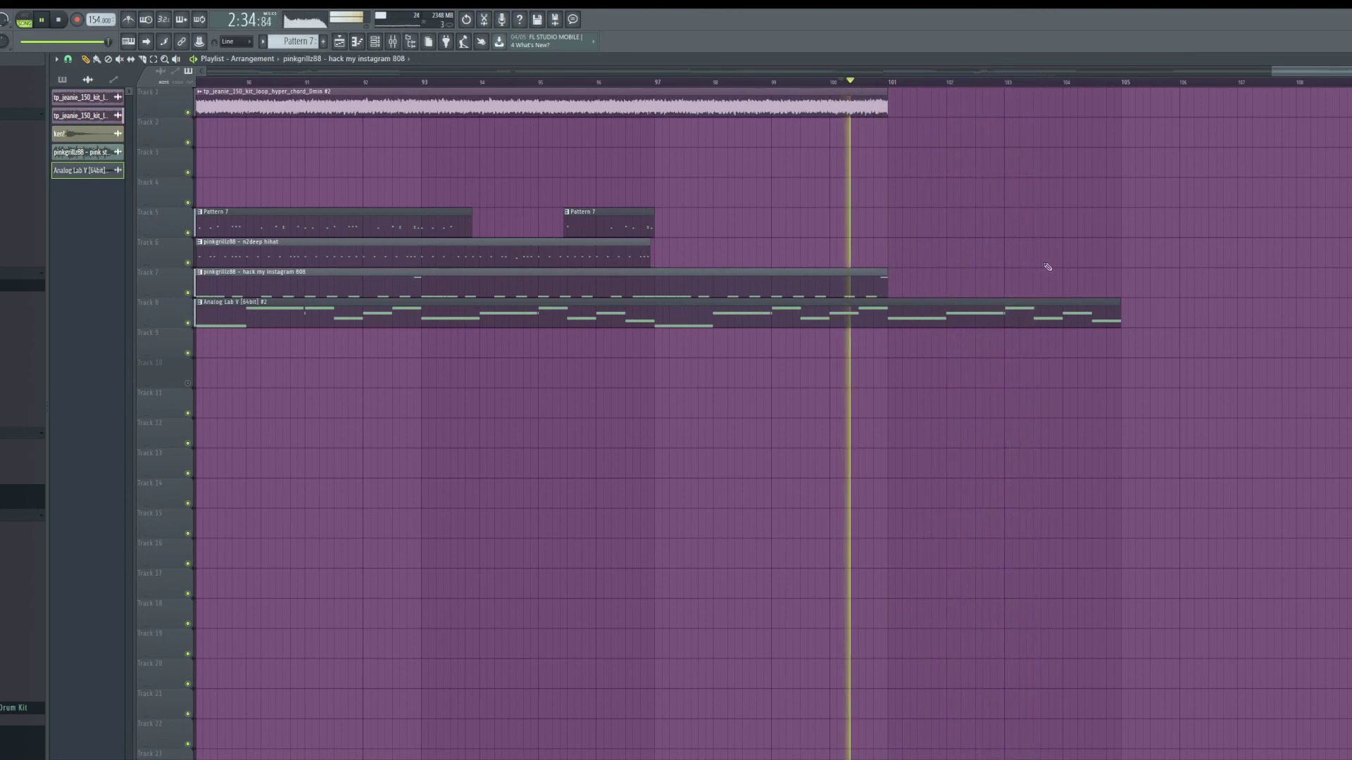
# Step: Trim the last Track 8 Analog Lab V clip to end at bar 101 and the Track 7 808 clip to end just before it
pyautogui.moveTo(1122, 305); pyautogui.dragTo(942, 305)
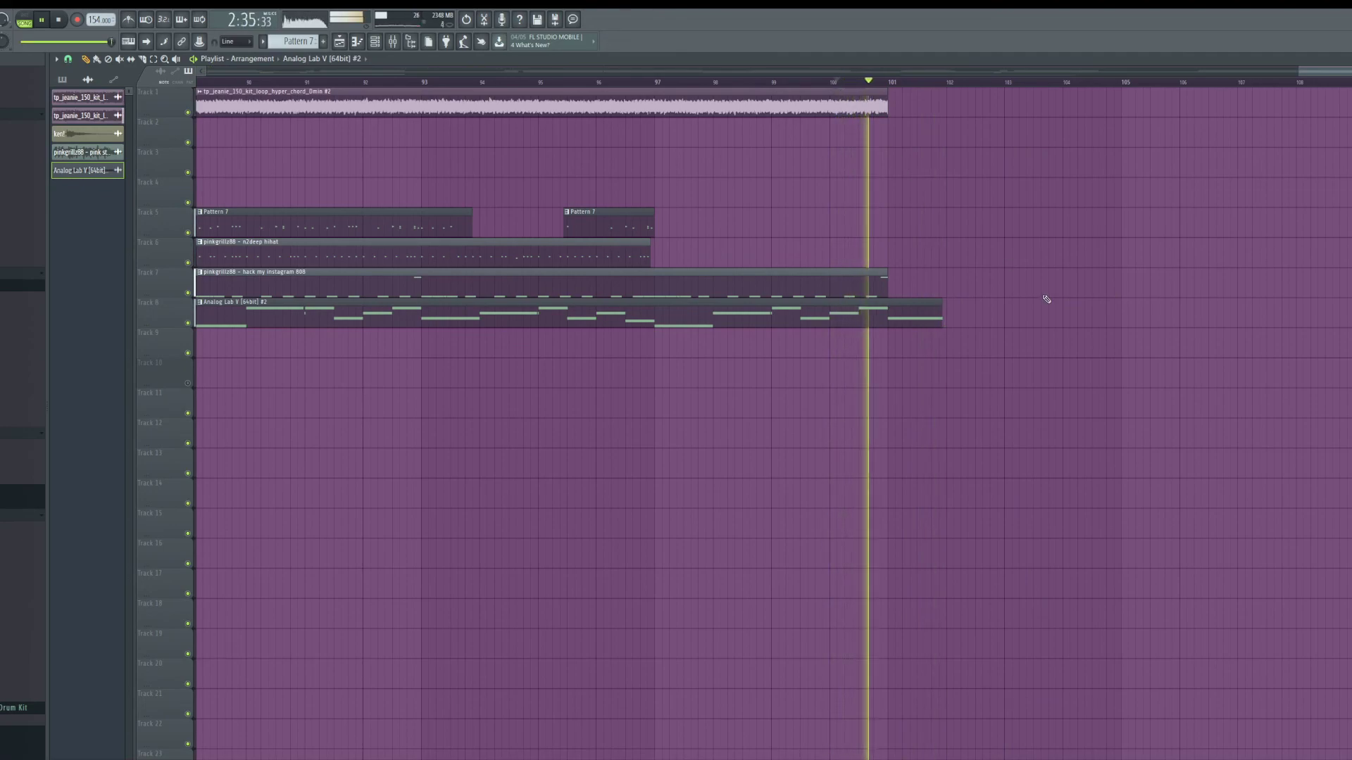
pyautogui.press('space')
pyautogui.moveTo(882, 277); pyautogui.dragTo(873, 277)
pyautogui.press('space')
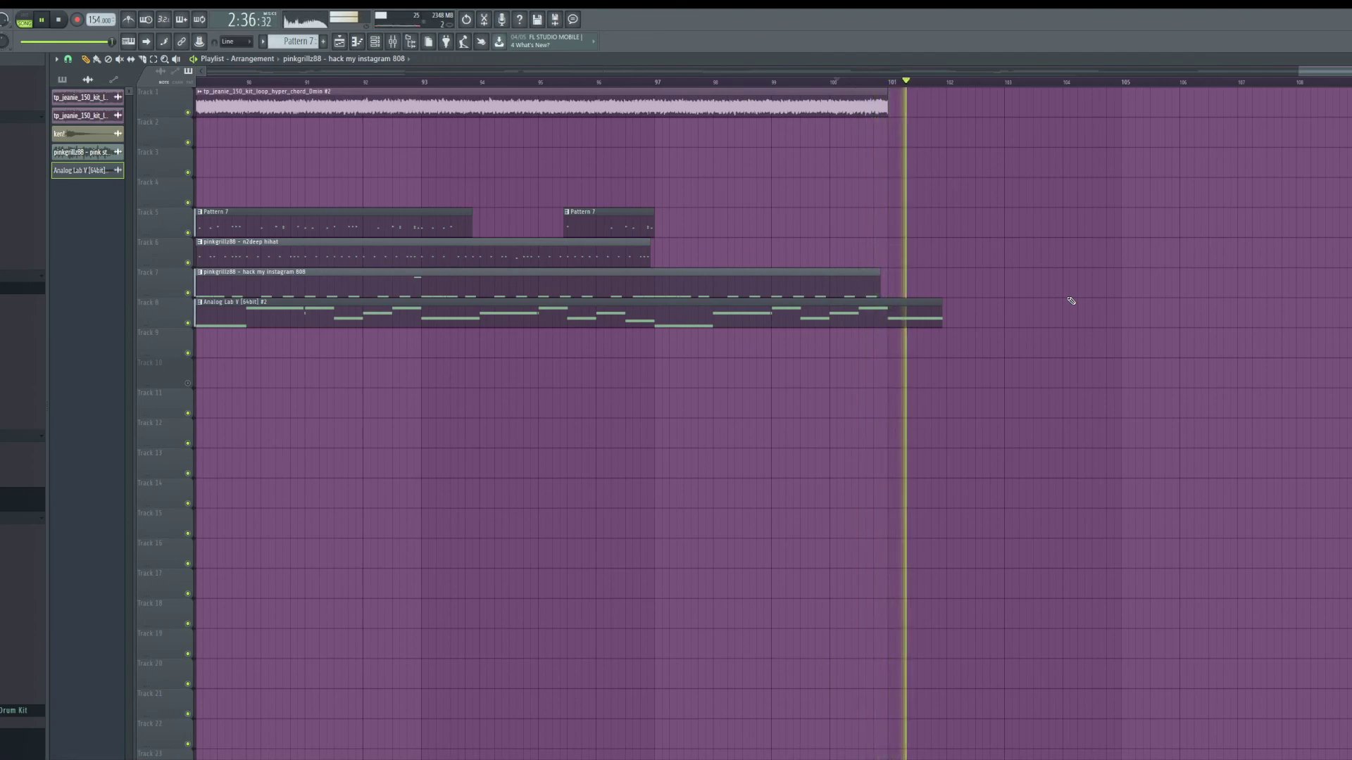
pyautogui.moveTo(942, 301); pyautogui.dragTo(889, 302)
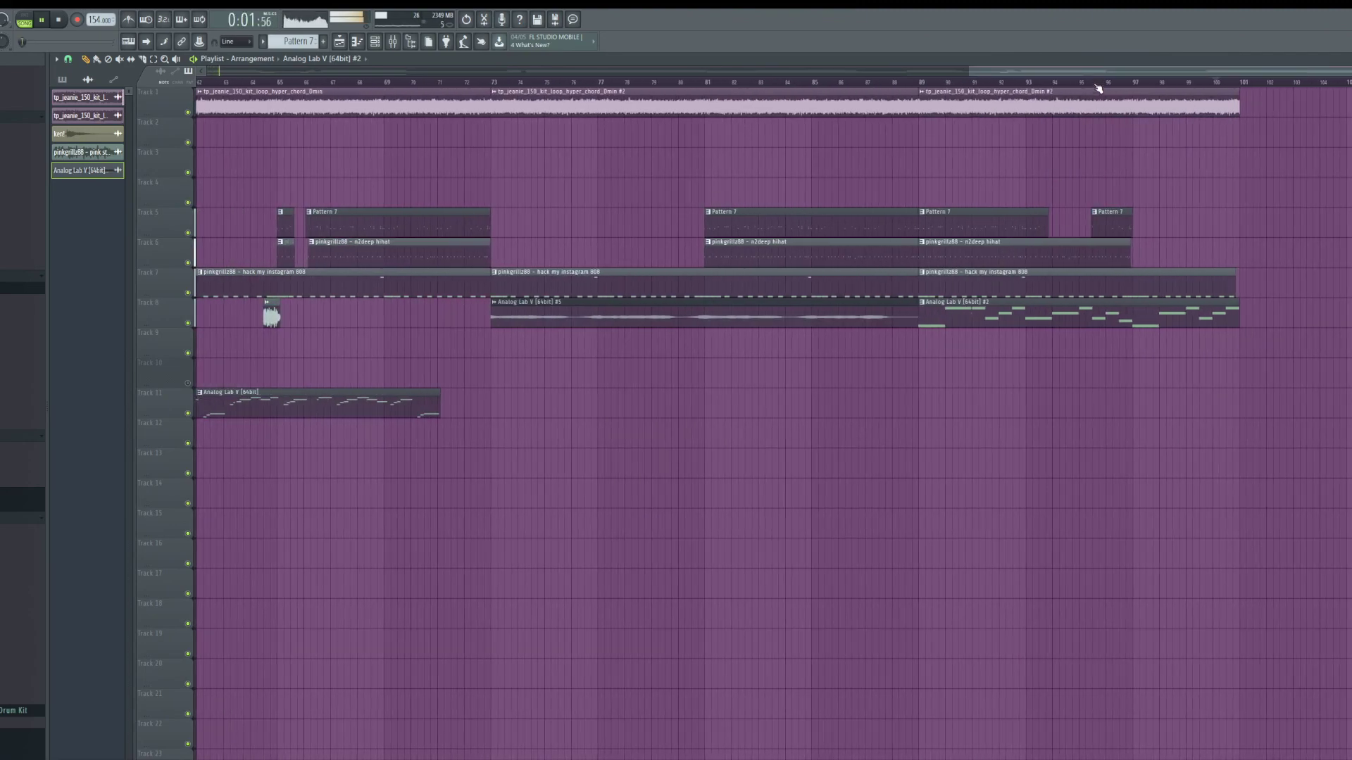
# Step: Place a copy of the short Pattern 7 clip on Track 13, mute that track, and move the clip to start at about bar 99.7
pyautogui.click(1120, 215)
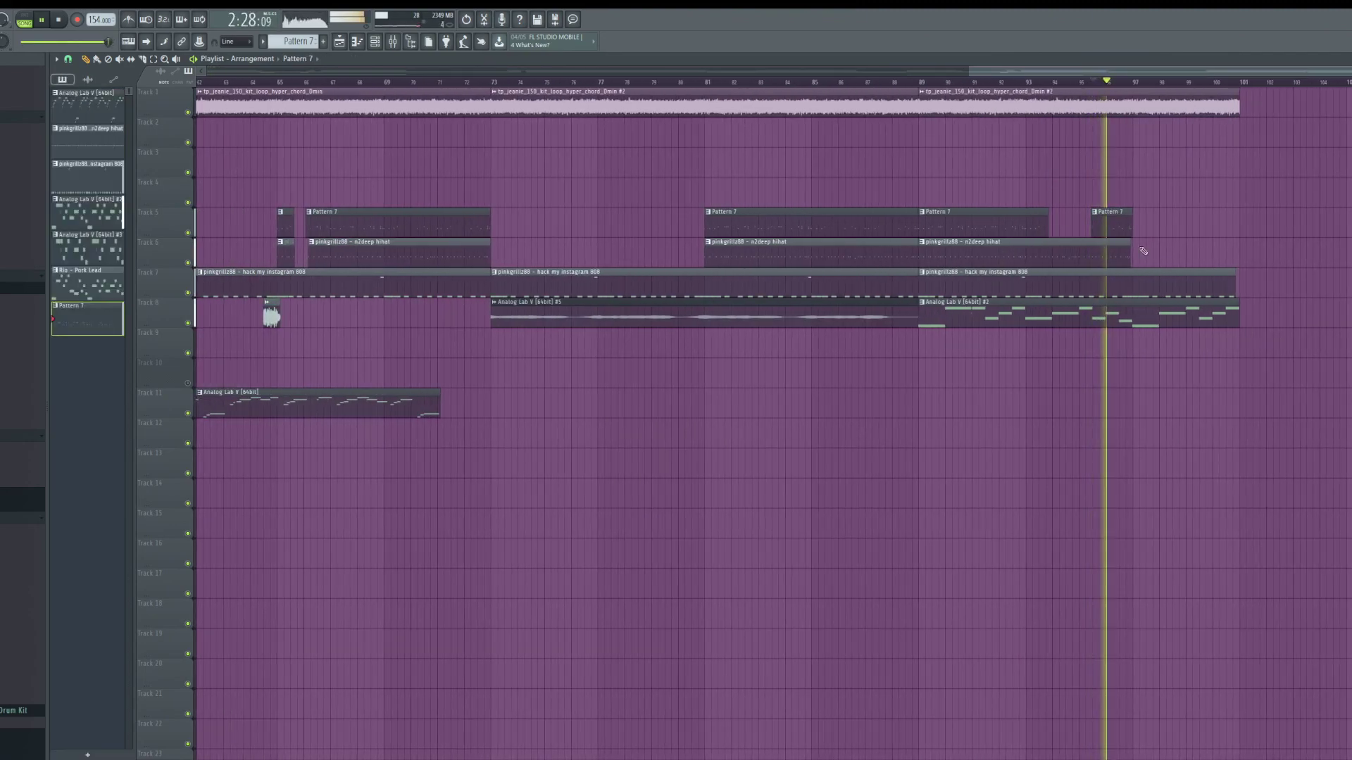
pyautogui.click(1223, 470)
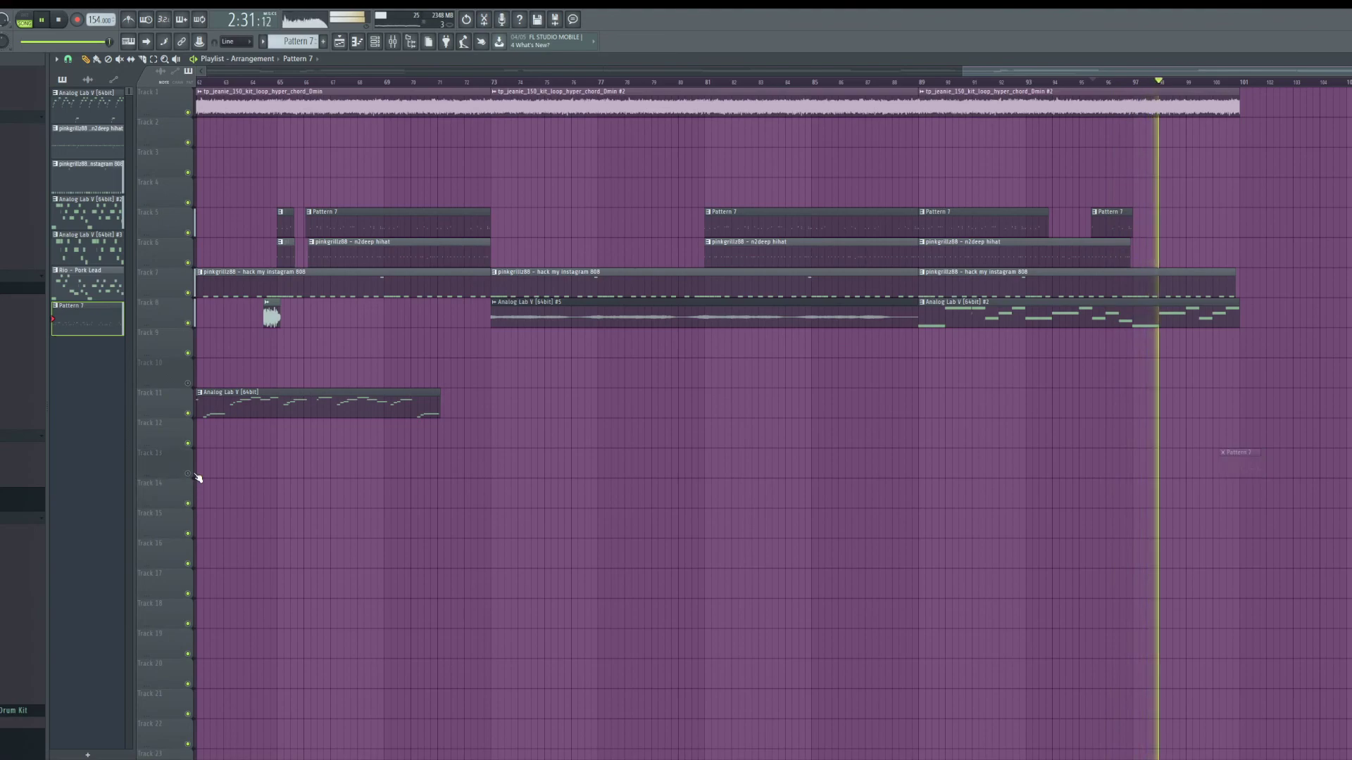
pyautogui.click(188, 474)
pyautogui.scroll(-3, 742, 530)
pyautogui.scroll(7, 1232, 463)
pyautogui.moveTo(1232, 462); pyautogui.dragTo(1132, 462)
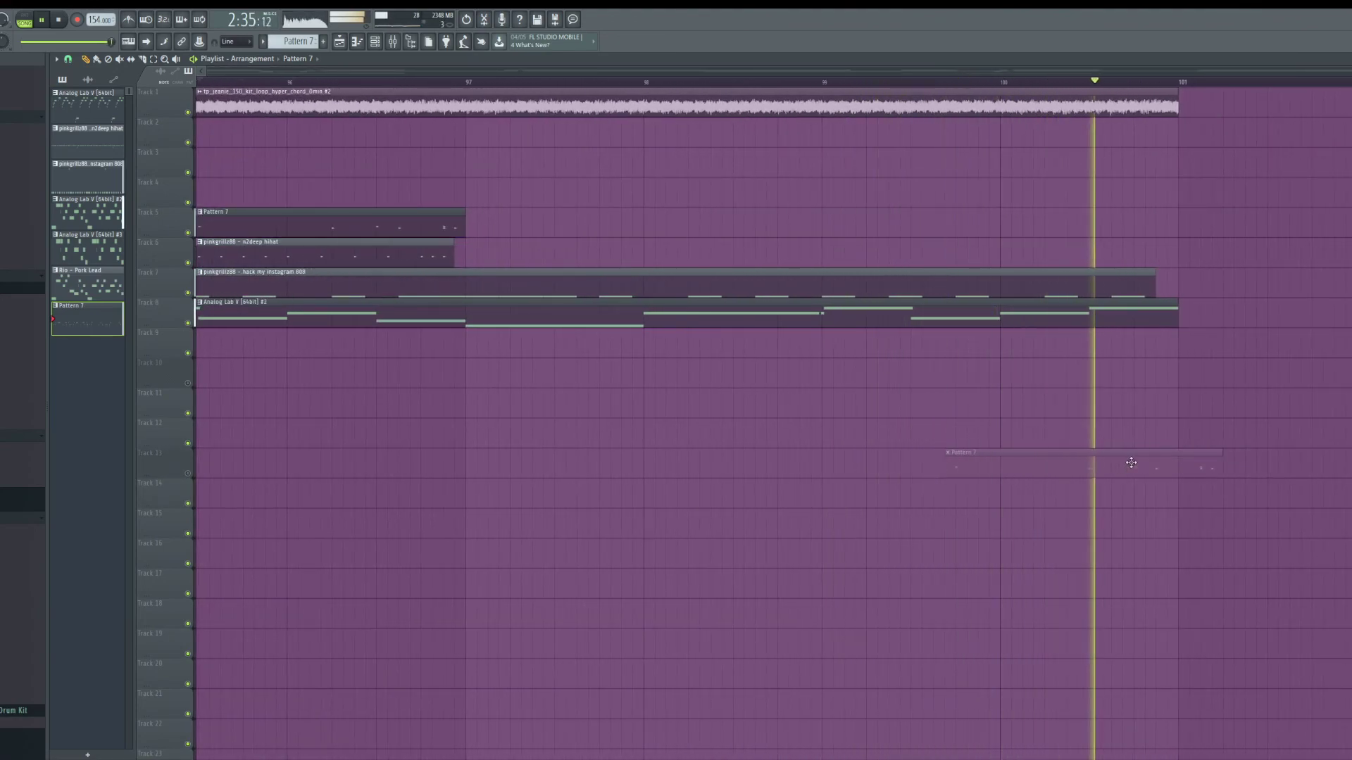